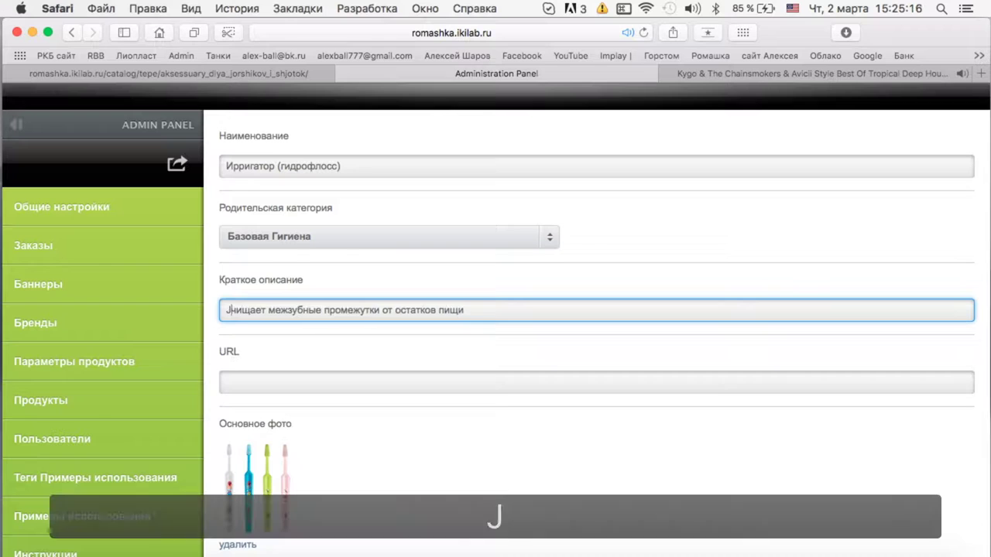
Delete the current main photo of the Ирригатор (гидрофлосс) entry and open the image upload.
scroll(378, 287, "down", 5)
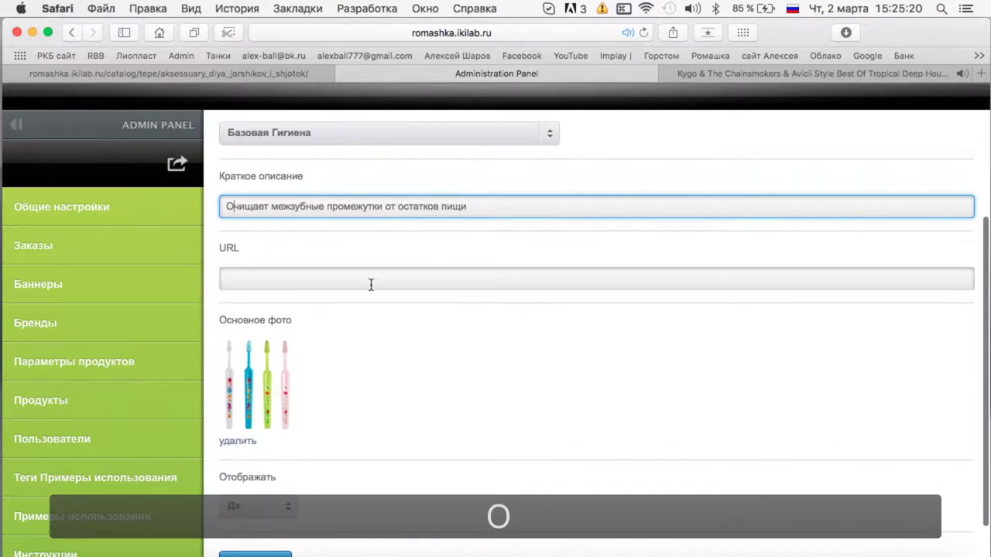
left_click(238, 383)
left_click(637, 314)
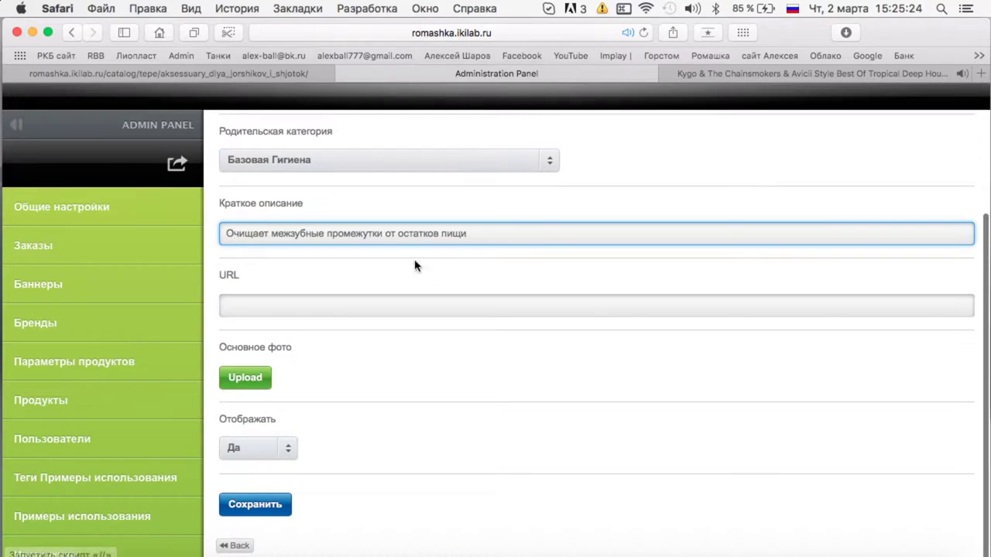
left_click(261, 379)
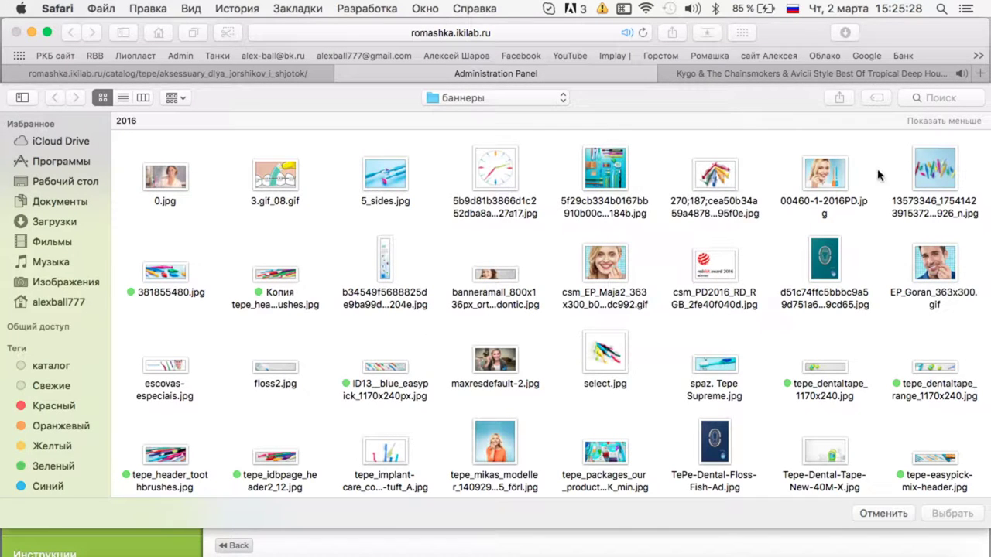
right_click(824, 175)
left_click(716, 280)
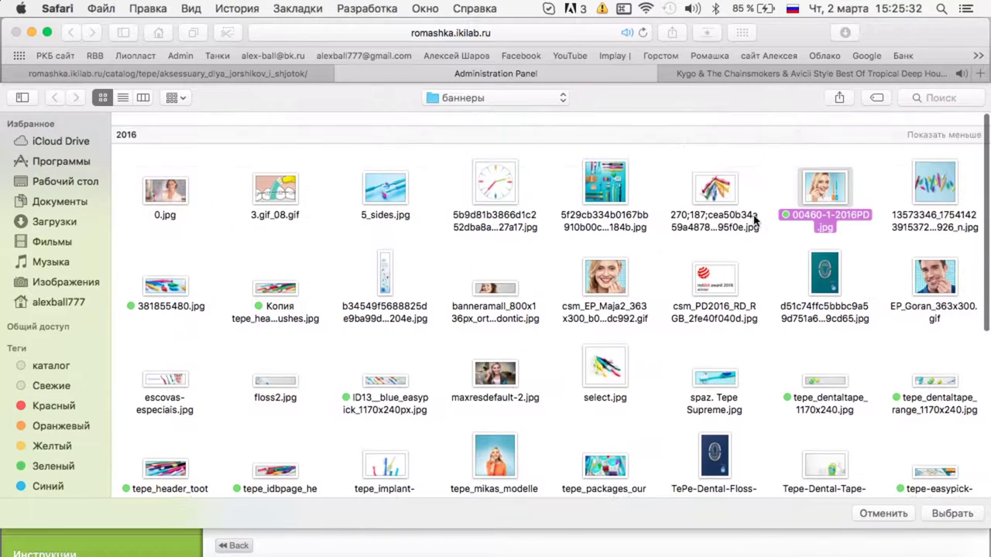
left_click(506, 98)
left_click(501, 115)
left_click(500, 99)
left_click(498, 115)
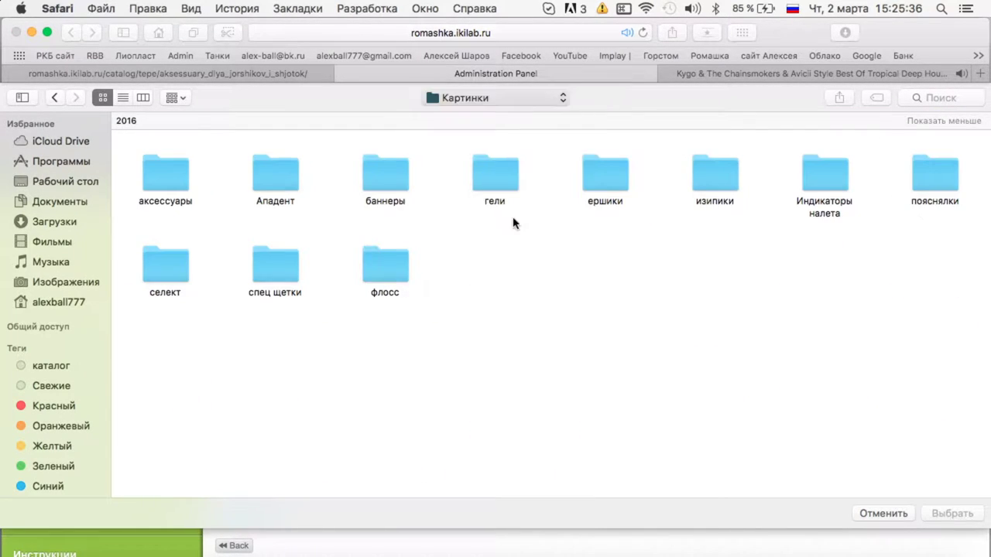
double_click(499, 382)
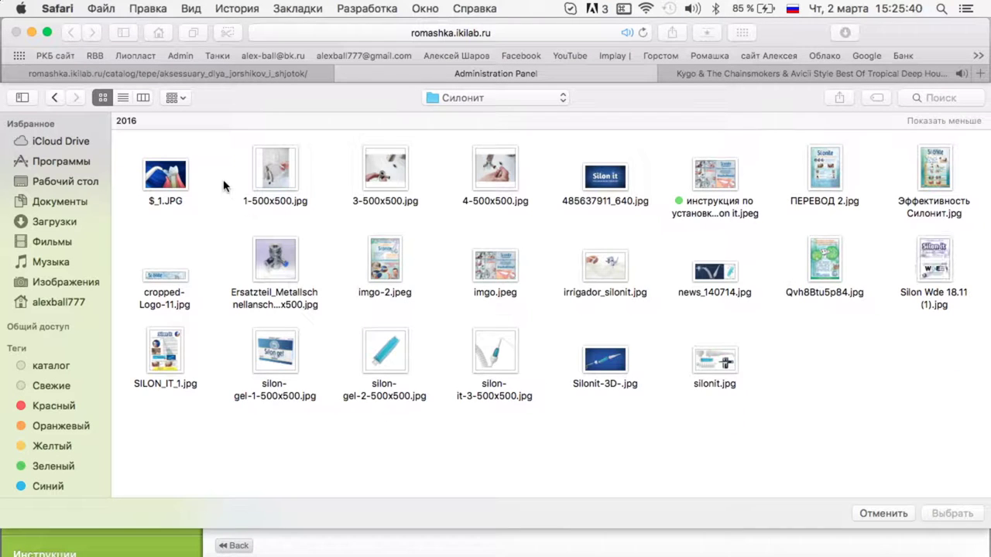
Tag $_1.JPG green and save the irrigator entry with that file as its main photo.
right_click(158, 177)
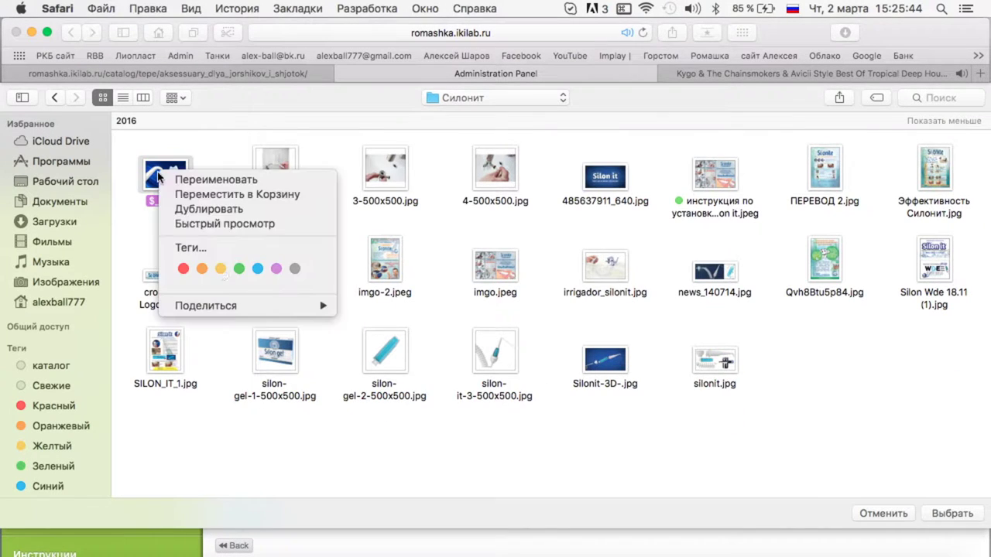
left_click(237, 269)
key("Return")
scroll(558, 354, "down", 2)
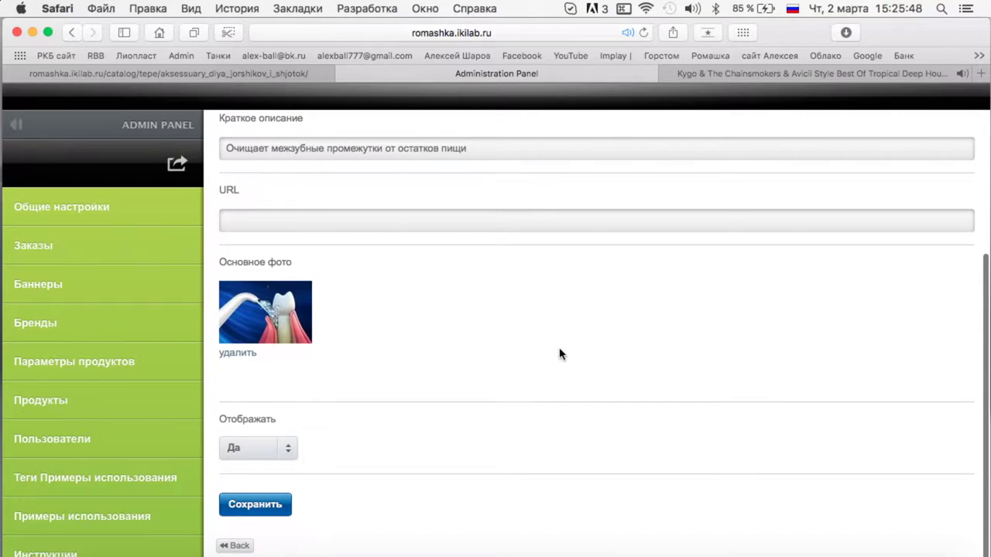
left_click(258, 505)
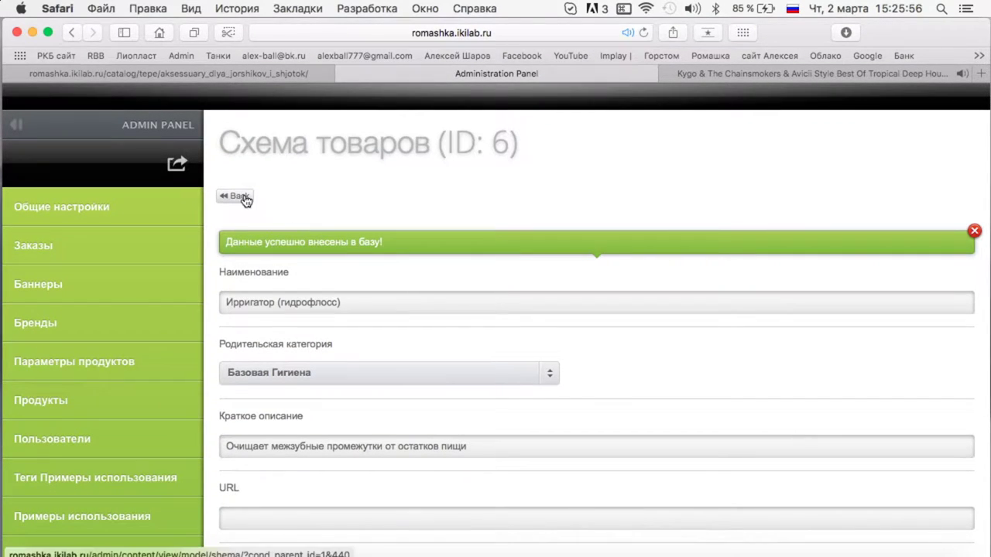
Switch to the Numbers table to look at the Ирригатор Silonit title and description, and return to the admin panel in Safari.
key("ctrl+Up")
left_click(186, 322)
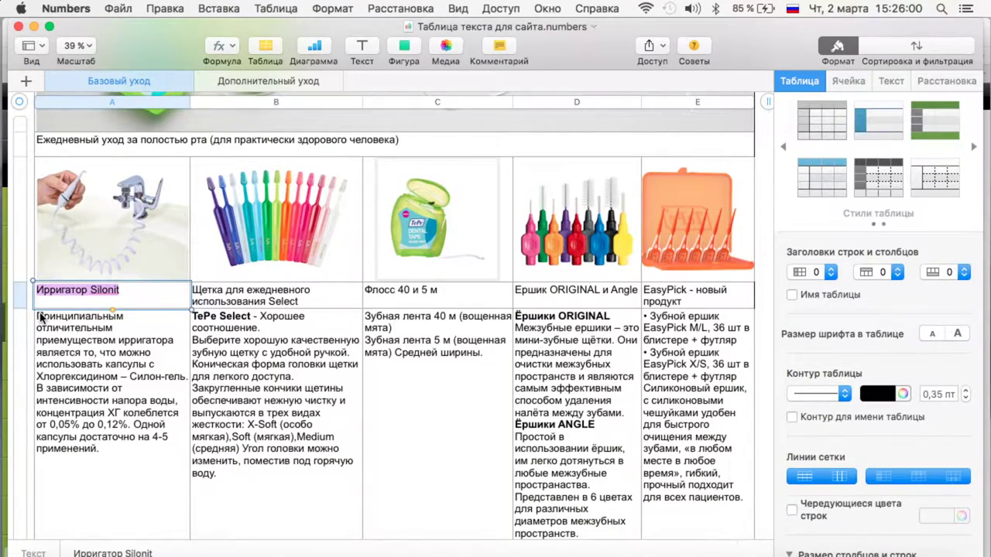
left_click(40, 318)
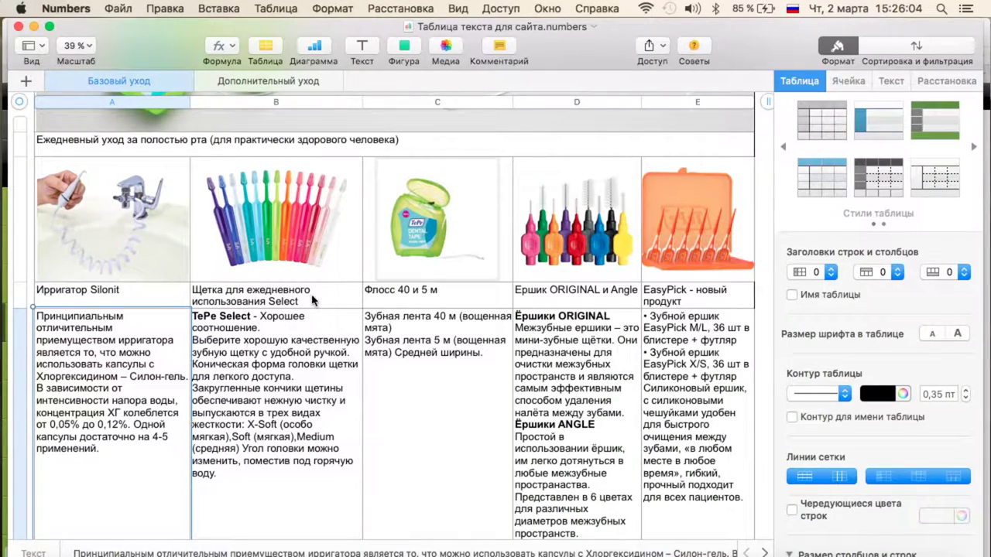
key("ctrl+Up")
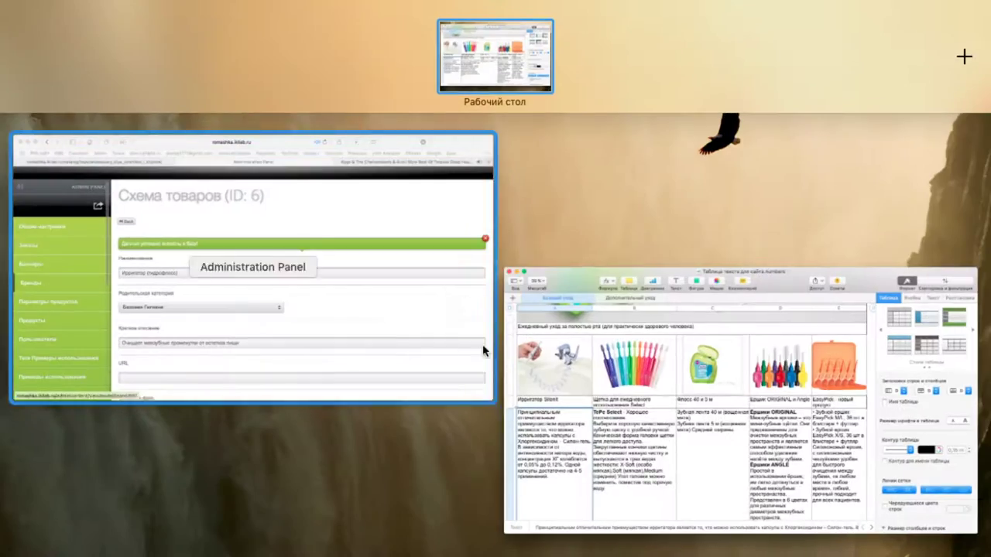
left_click(482, 349)
Open Товар 2 in Базовая Гигиена for editing and replace its name with «Щетка для ежедневного использования Select» copied from the Numbers table.
left_click(236, 197)
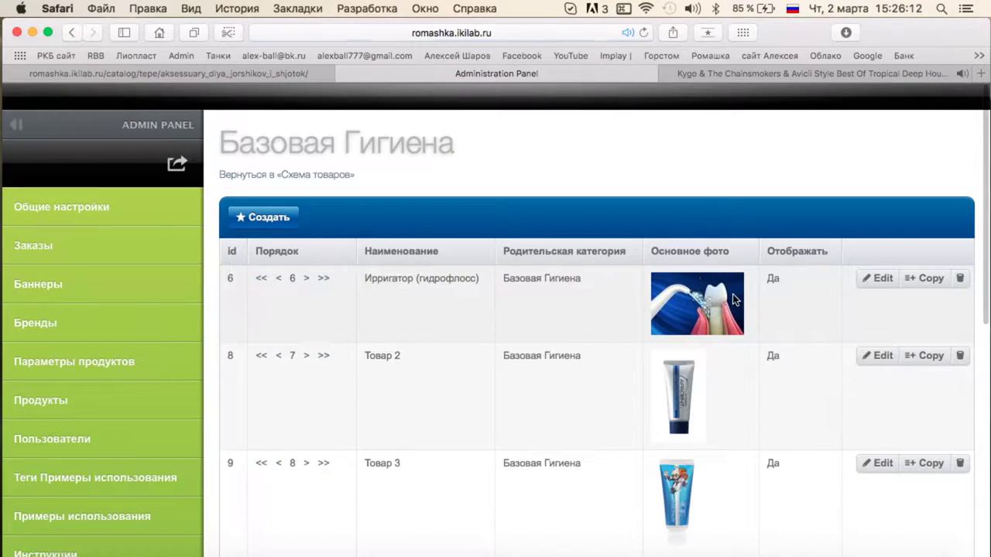
left_click(878, 356)
key("ctrl+Up")
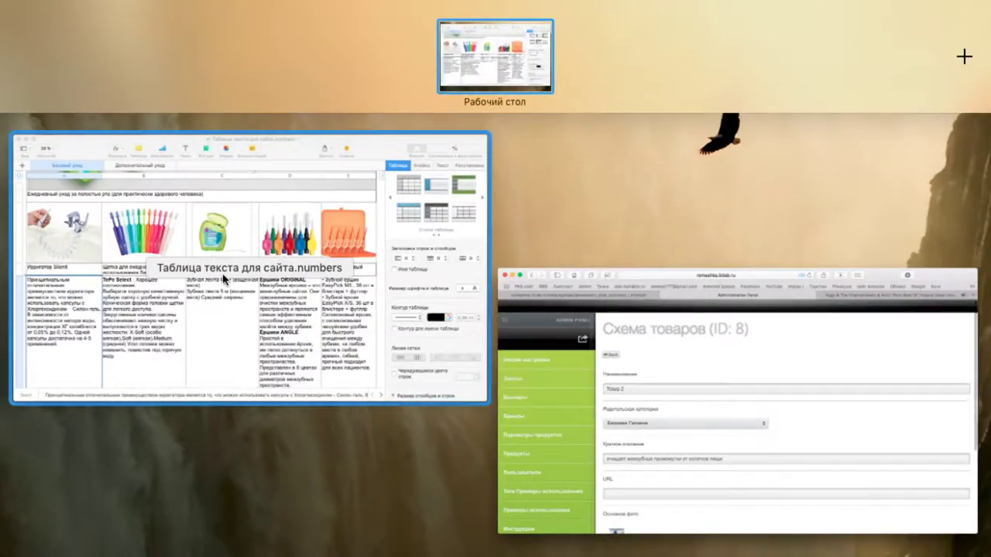
left_click(288, 222)
left_click(195, 296)
key("super+c")
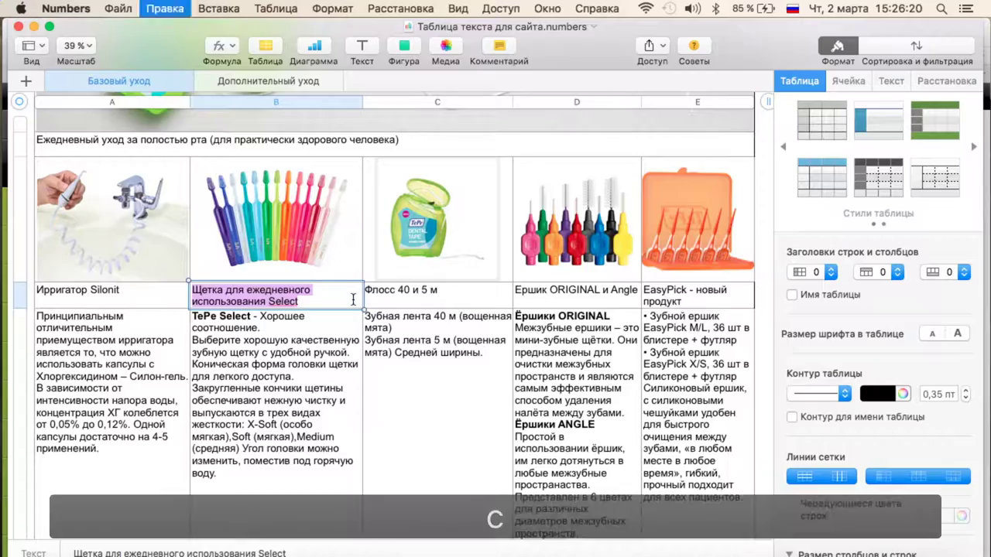
key("ctrl+Up")
left_click(420, 317)
triple_click(331, 263)
key("super+v")
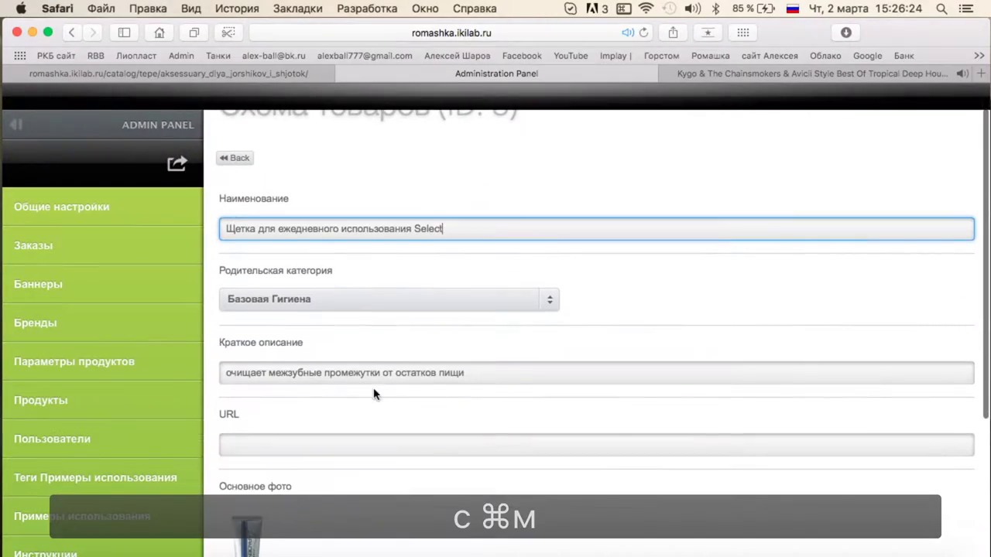
Switch to the Numbers table and look through the TePe Select text for wording suitable as a short description.
key("ctrl+Up")
left_click(286, 349)
left_click(195, 317)
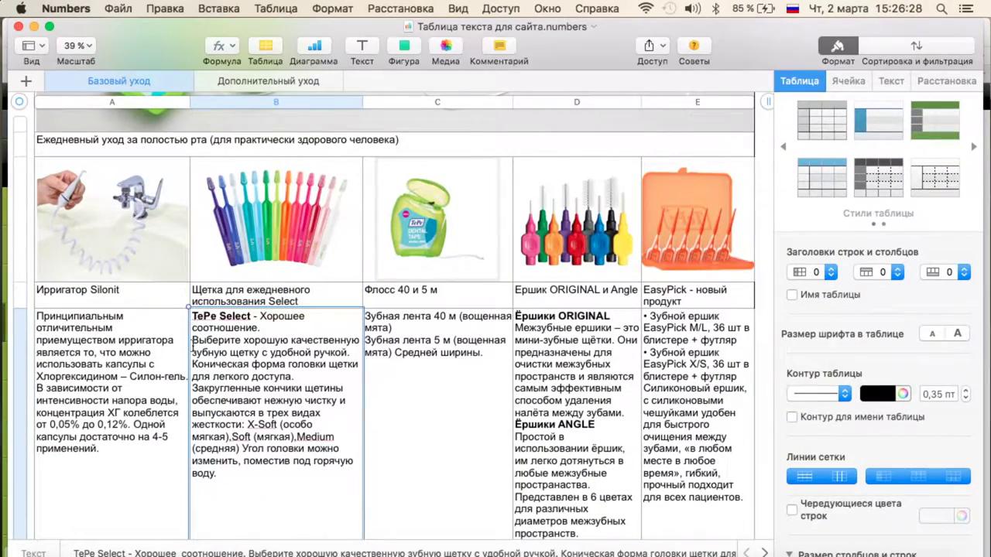
left_click_drag(192, 317, 237, 474)
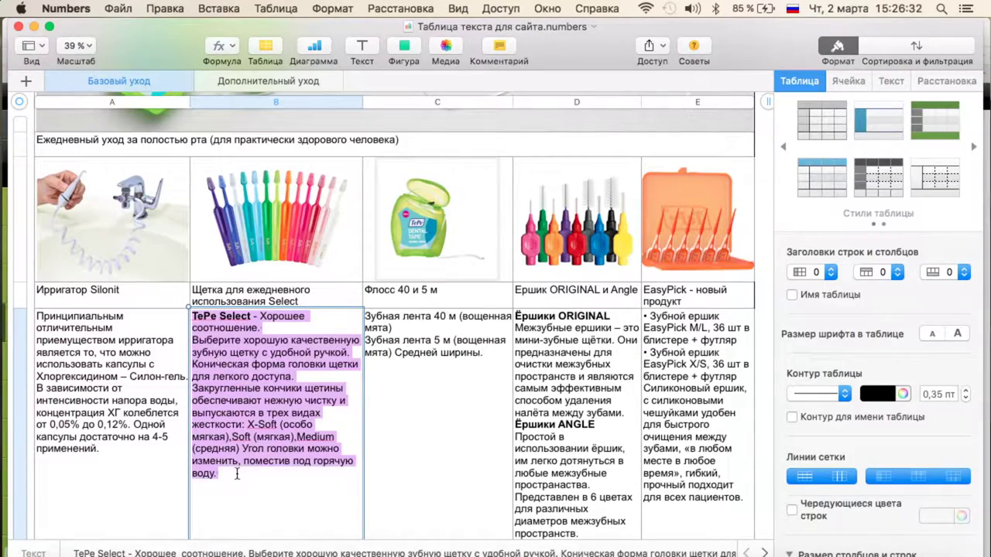
scroll(294, 475, "down", 10)
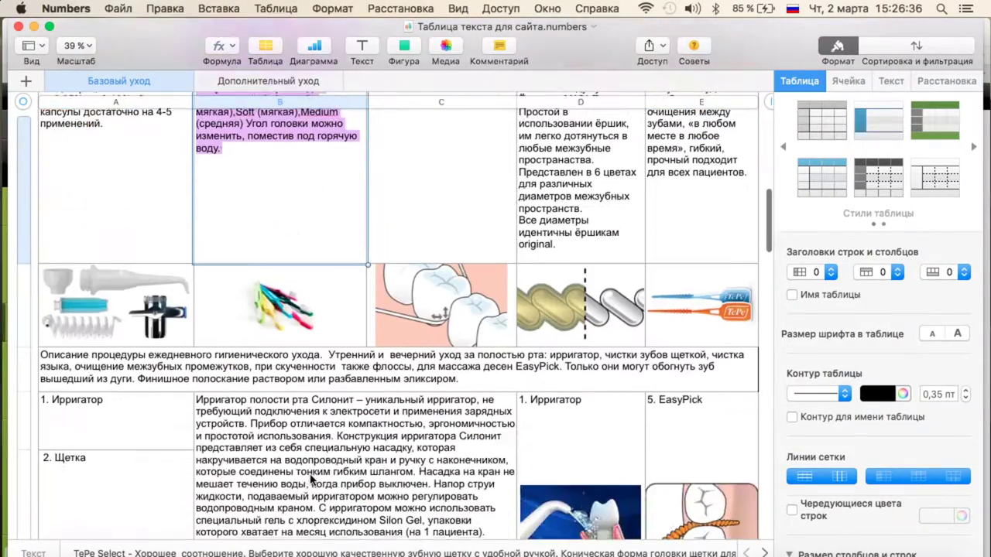
scroll(310, 475, "up", 6)
scroll(310, 475, "up", 3)
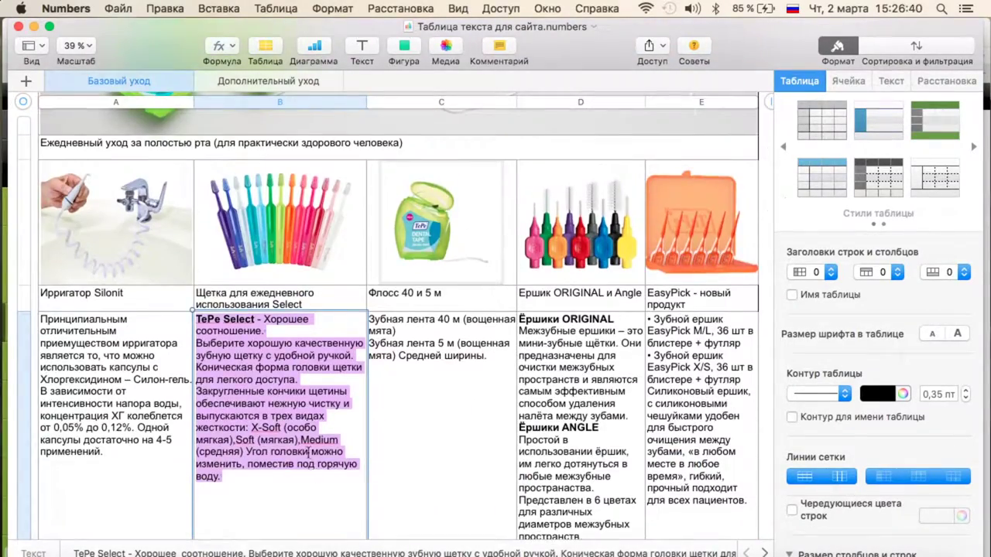
triple_click(325, 303)
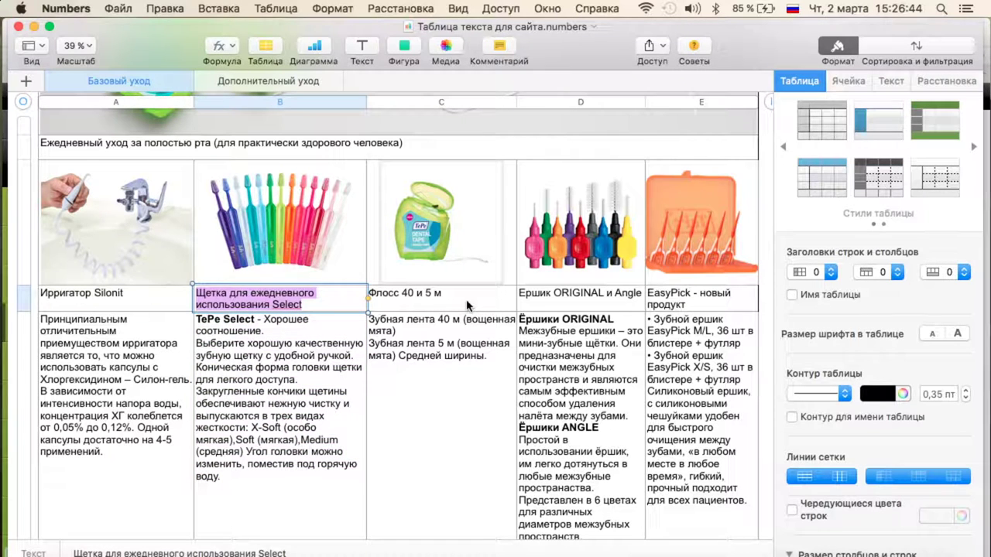
left_click(293, 347)
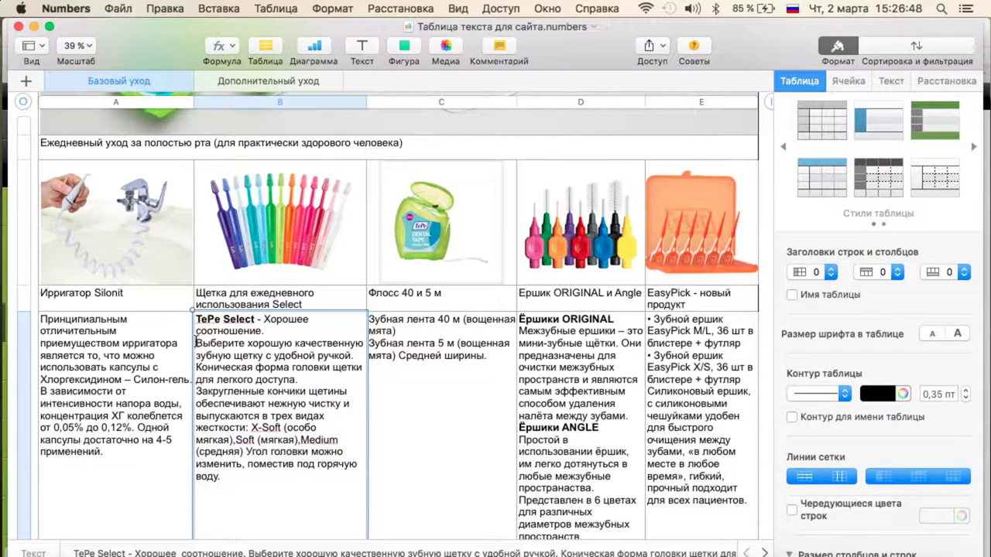
Copy the passage from «Коническая форма головки щетки» to «трех видах жесткости» and paste it over the entry's short description in Safari.
left_click_drag(251, 378, 332, 412)
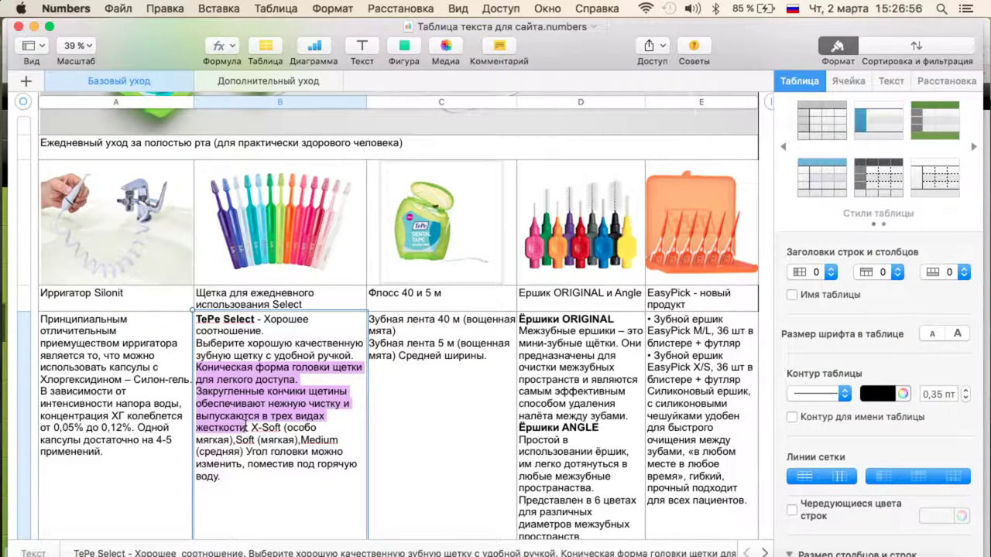
key("super+c")
key("ctrl+Up")
left_click(376, 320)
triple_click(498, 374)
key("super+v")
Delete the toothbrush entry's tube photo and open the upload dialog for a new main photo.
scroll(453, 422, "down", 5)
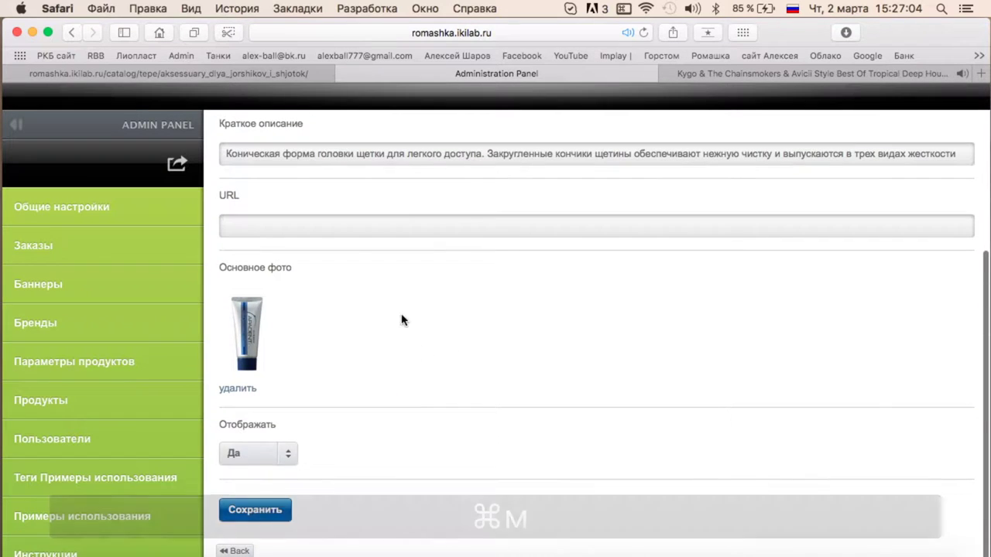
left_click(237, 387)
key("Return")
left_click(245, 378)
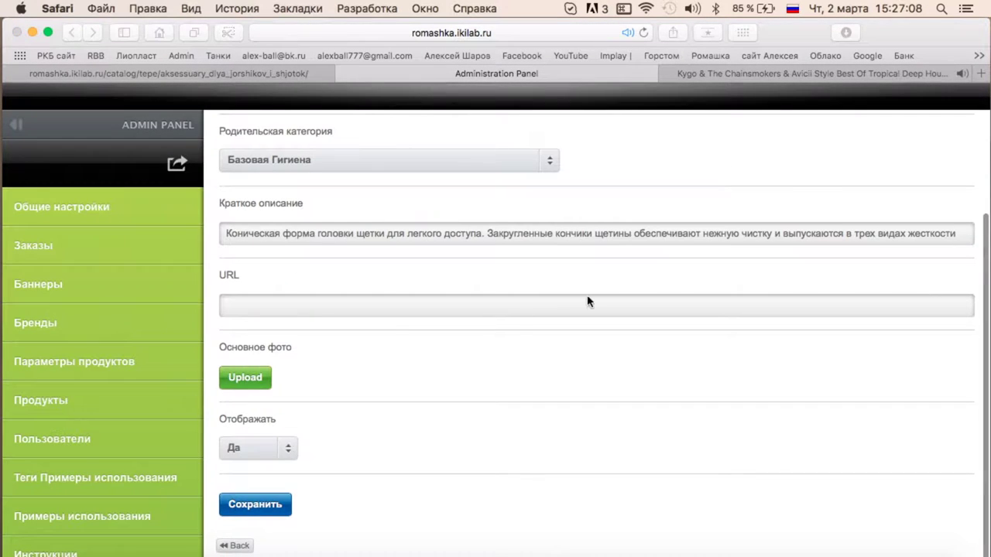
Browse from the Картинки folder through ТиПи to the селект folder.
left_click(538, 102)
left_click(496, 114)
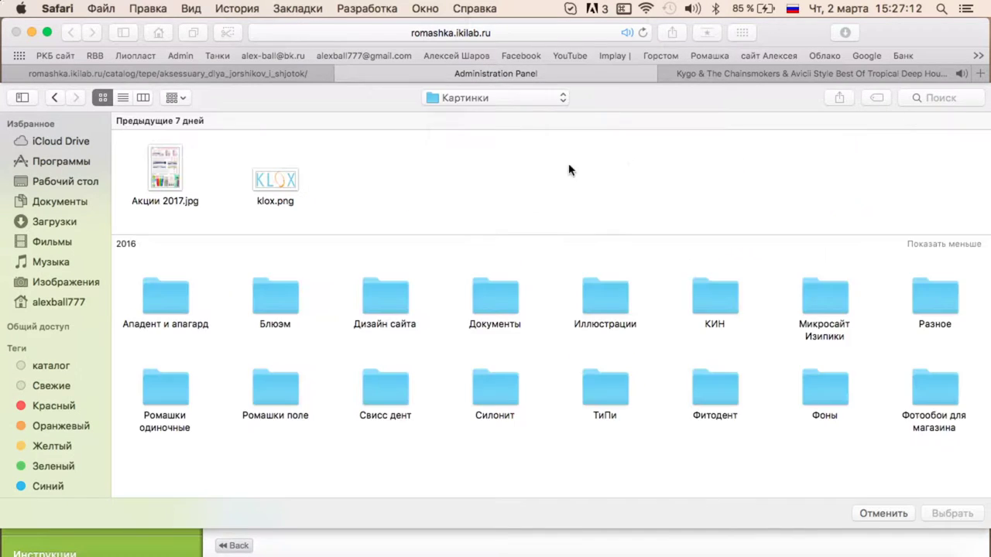
double_click(603, 389)
double_click(183, 280)
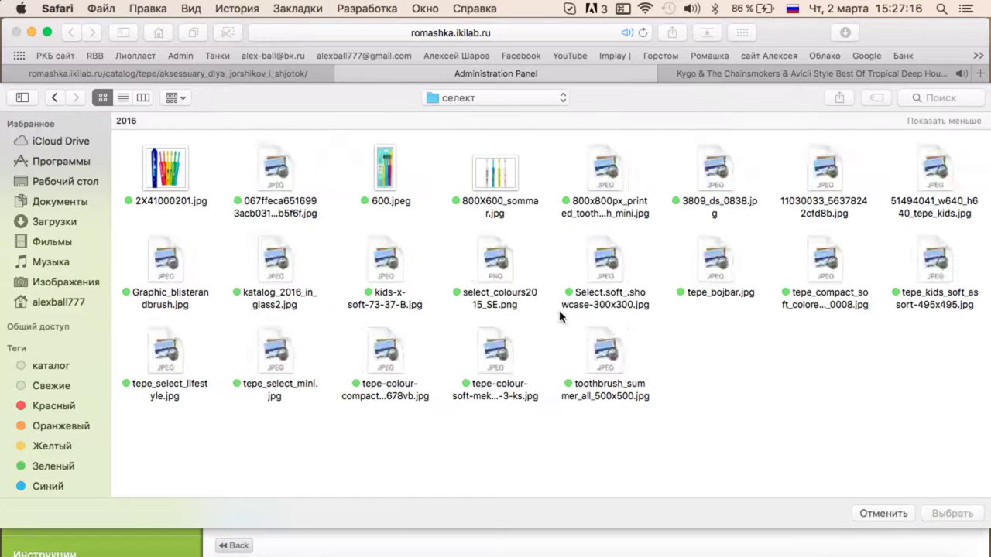
Preview tepe_select_lifestyle.jpg and Select.soft_.showcase-300x300.jpg to compare the toothbrush pictures.
left_click(165, 355)
key("space")
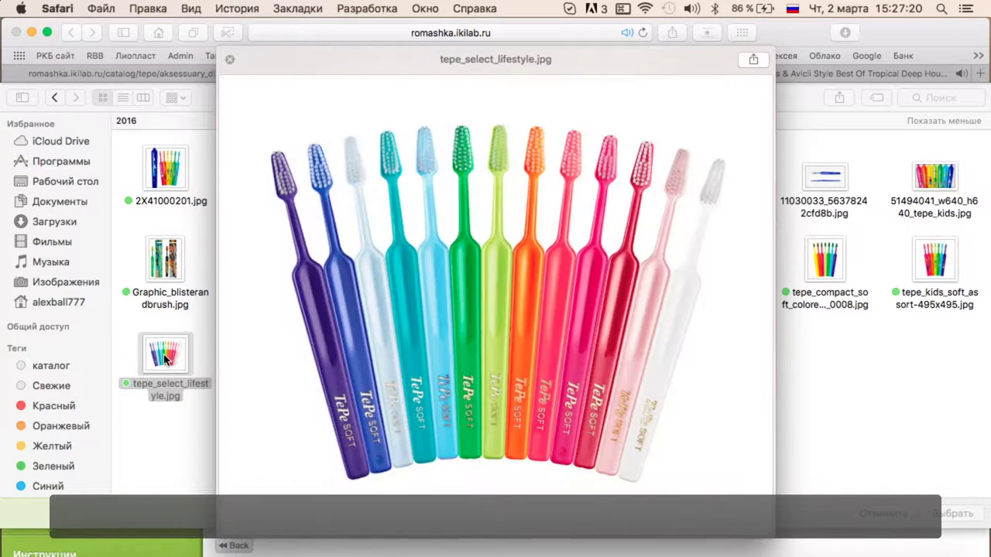
key("space")
left_click(606, 267)
key("space")
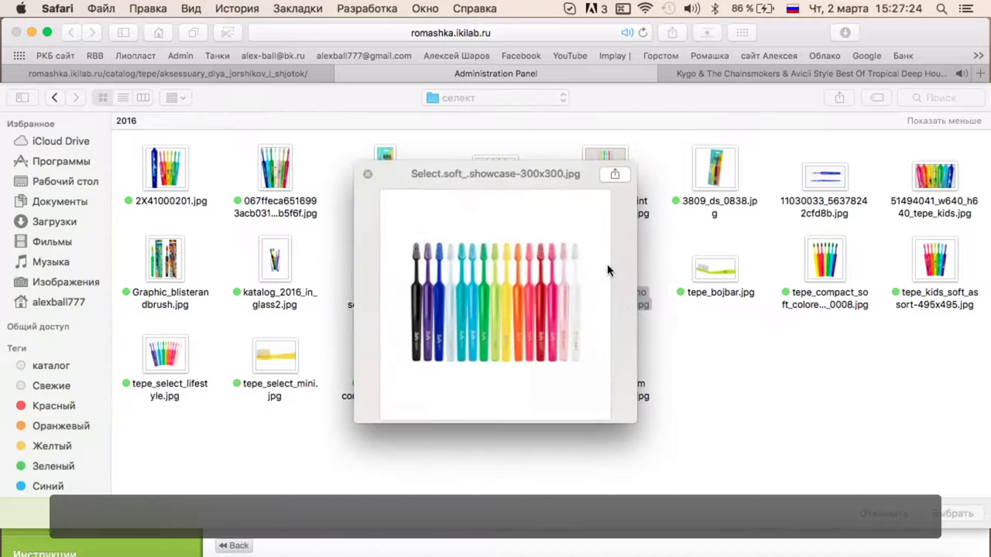
key("space")
Upload tepe_select_lifestyle.jpg as the toothbrush entry's main photo and save the entry.
double_click(184, 362)
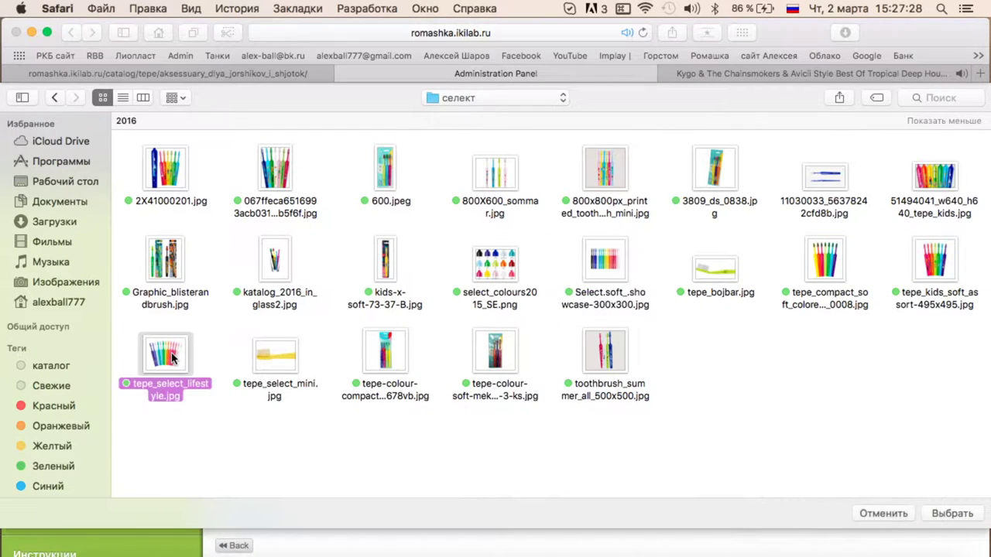
scroll(325, 397, "down", 2)
scroll(361, 369, "up", 4)
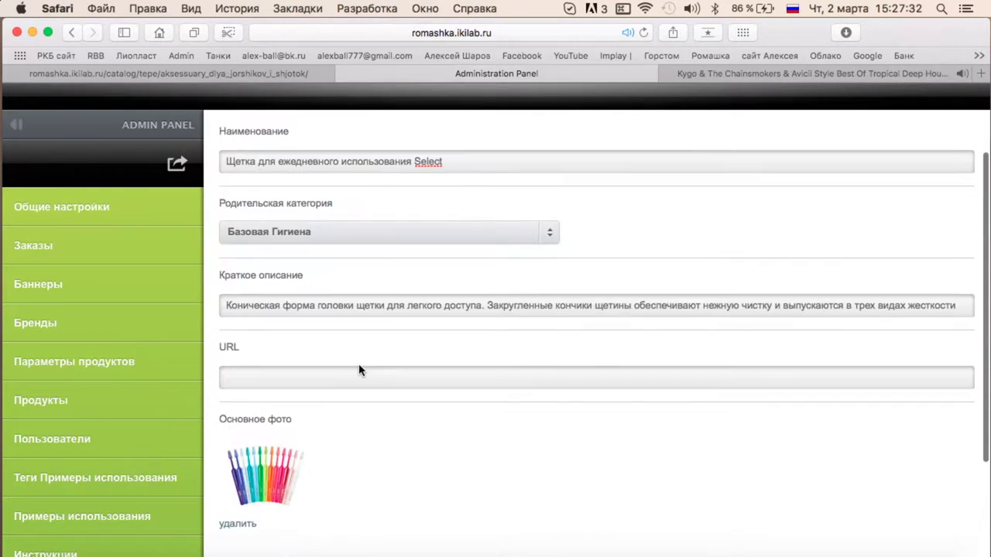
scroll(310, 464, "down", 4)
left_click(256, 504)
Examine the irrigator and toothbrush cards under Базовая Гигиена on the public site's catalog page.
left_click(194, 73)
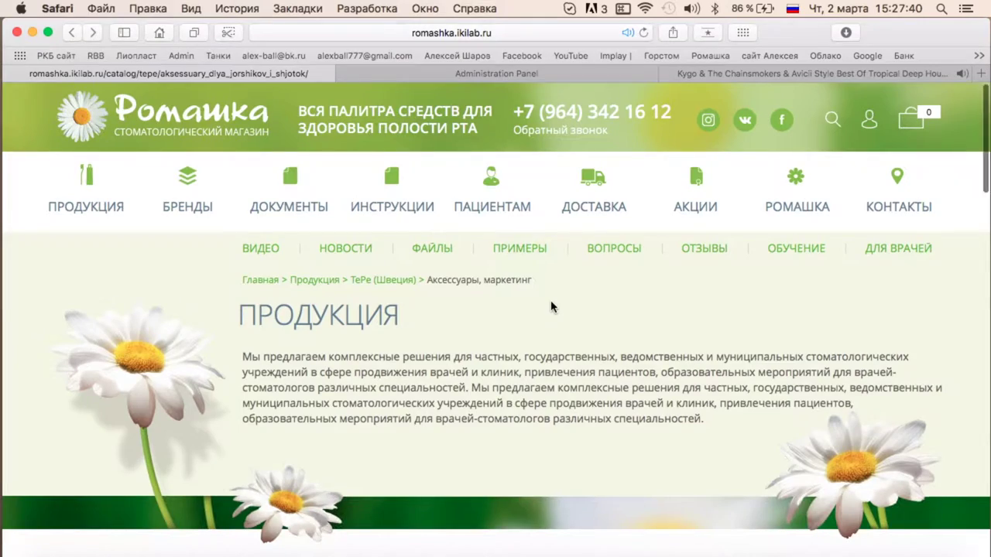
scroll(551, 306, "down", 20)
scroll(550, 308, "up", 8)
scroll(317, 313, "down", 2)
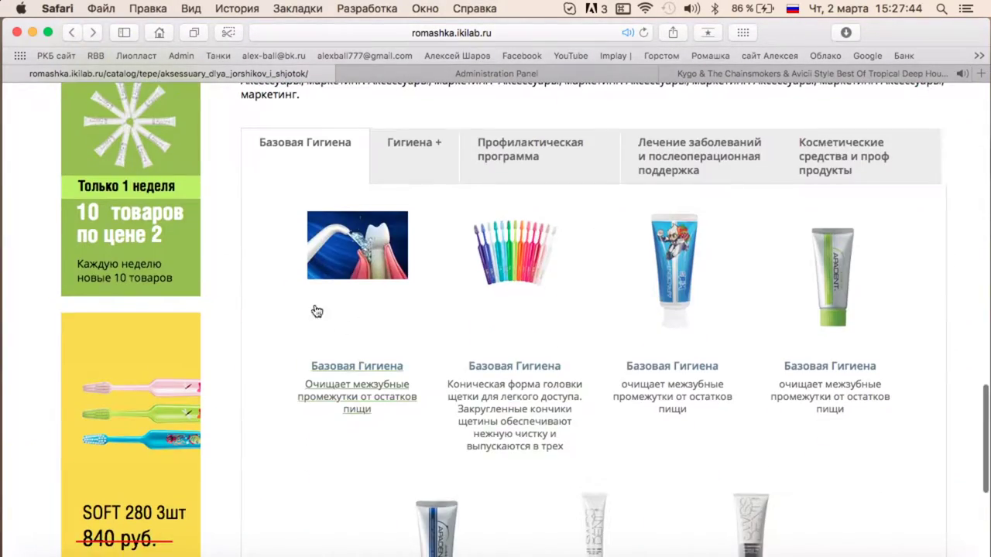
scroll(399, 337, "up", 1)
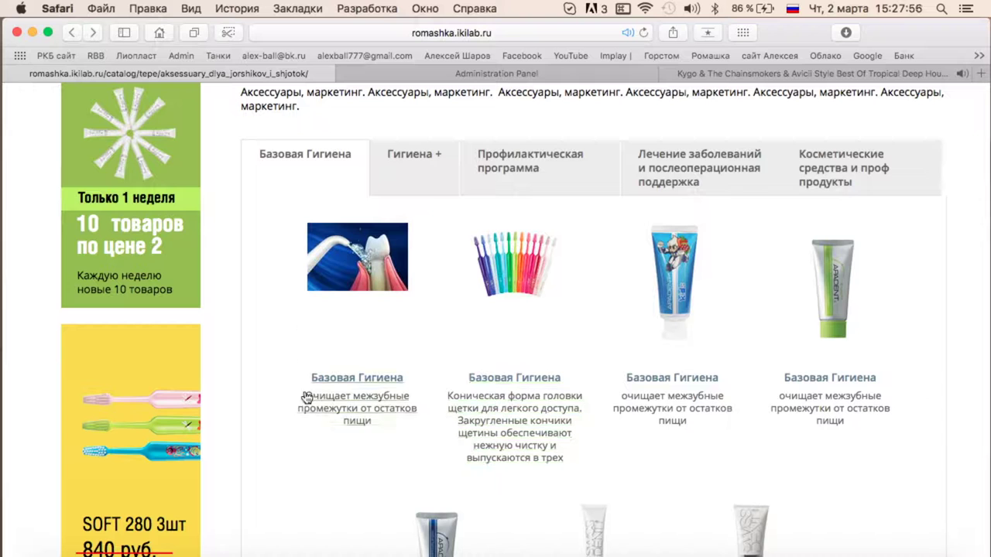
scroll(541, 407, "down", 1)
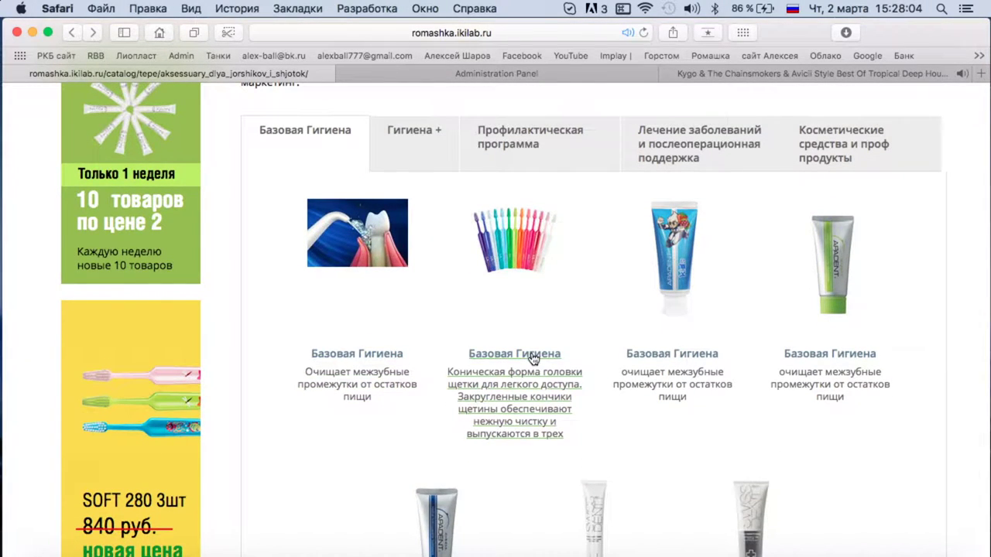
Open the Товар 3 entry in the admin panel and replace its name with "Флосс 40 и 5 м" copied from the Numbers table.
left_click(480, 74)
left_click(232, 197)
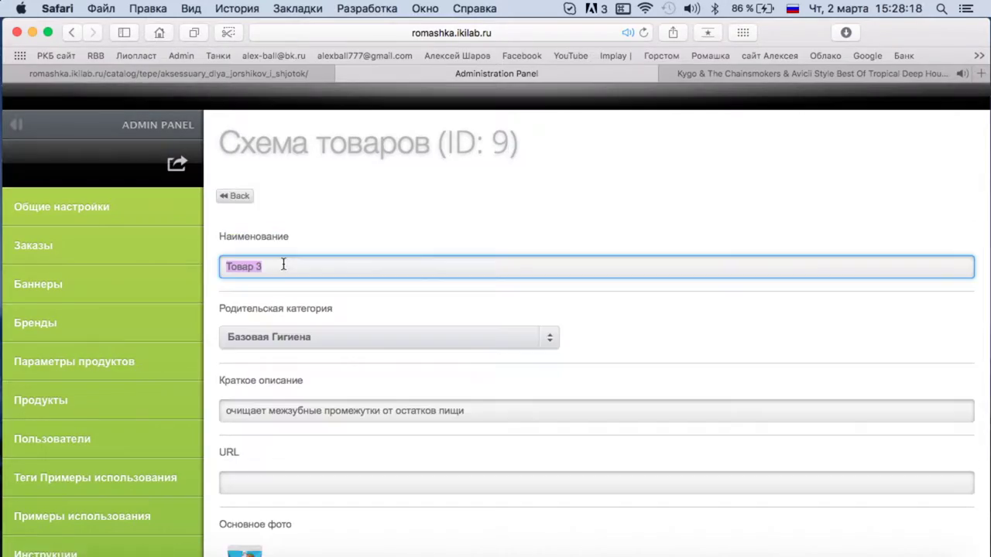
key("ctrl+Up")
left_click(184, 285)
left_click_drag(376, 292, 449, 295)
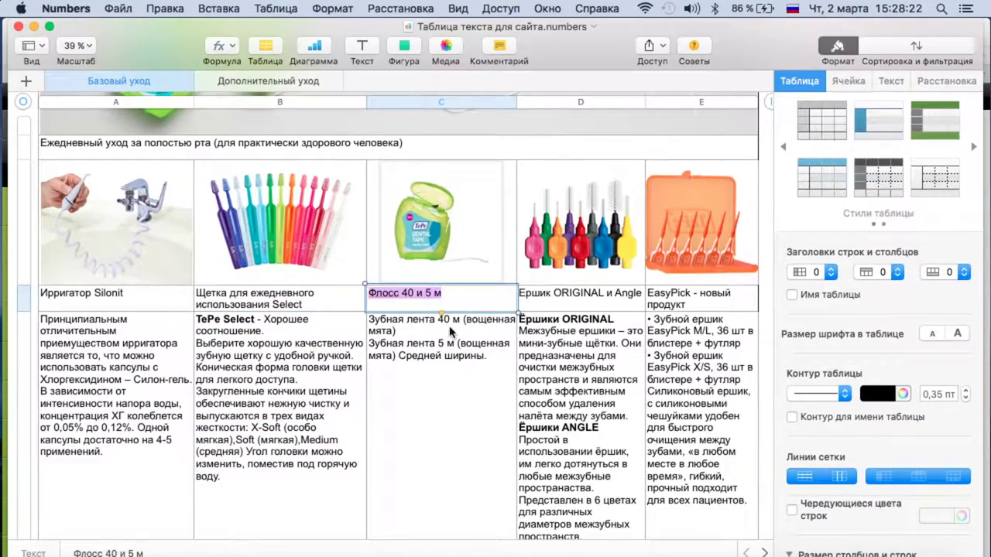
key("super+c")
key("ctrl+Up")
left_click(281, 294)
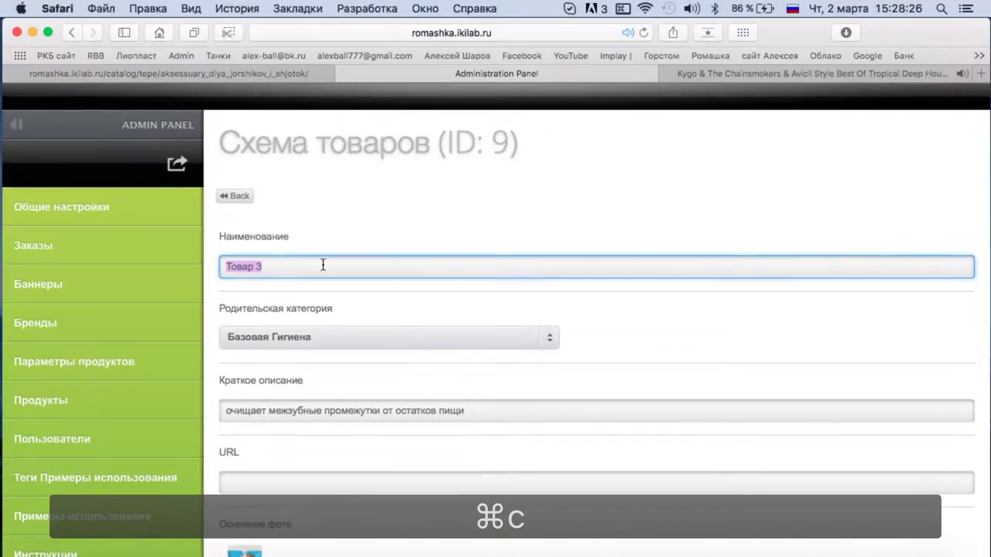
key("super+v")
Extend the floss entry's name so that it reads "Зубная лента (Флосс) 40 и 5 м".
left_click(224, 266)
type("Зубная лент")
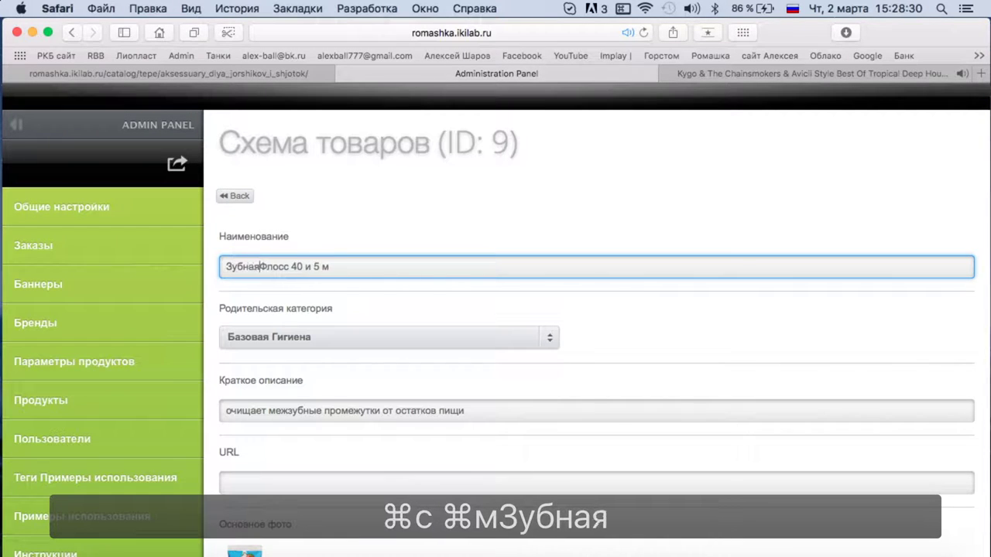
type("а (")
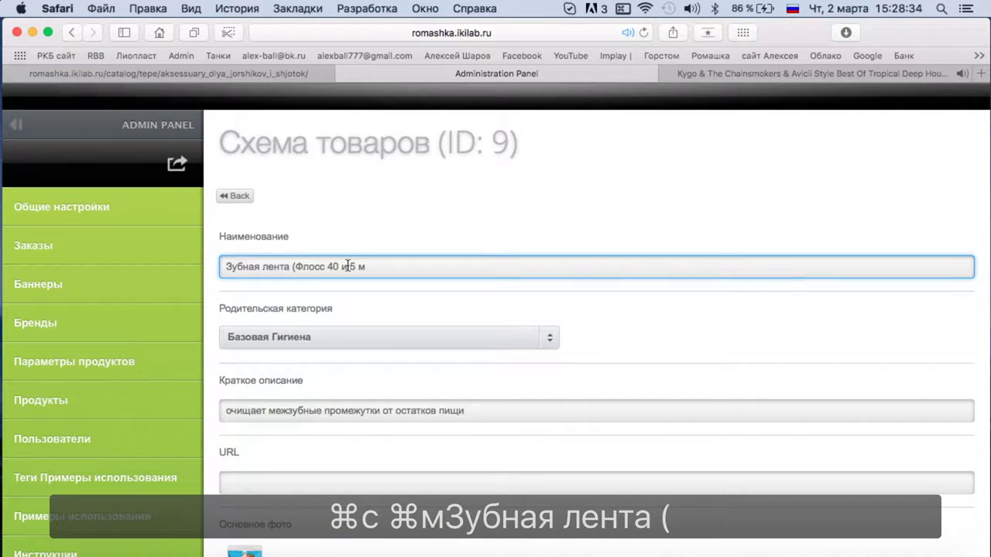
left_click(327, 266)
key("Left")
type(")")
Clear the floss entry's short description.
scroll(403, 312, "down", 3)
triple_click(401, 313)
key("BackSpace")
Look through the Базовый уход sheet of the Numbers table for the text and pictures about floss.
key("ctrl+Up")
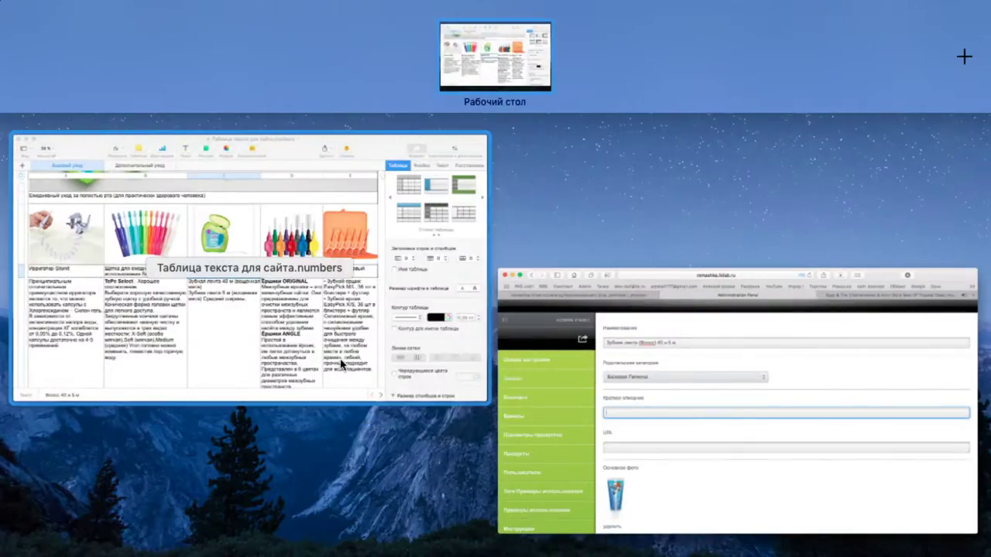
left_click(237, 354)
scroll(464, 343, "down", 5)
scroll(433, 282, "down", 15)
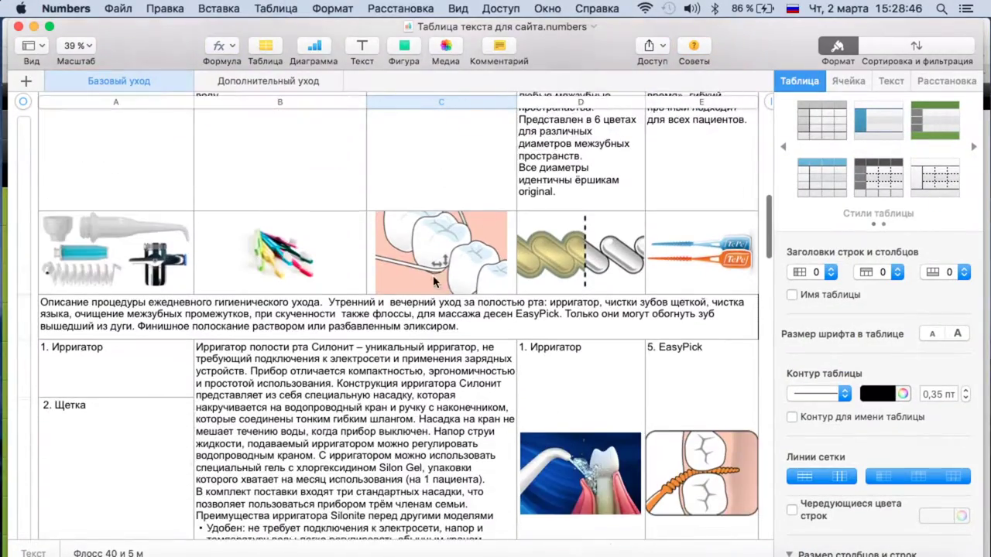
scroll(314, 300, "down", 15)
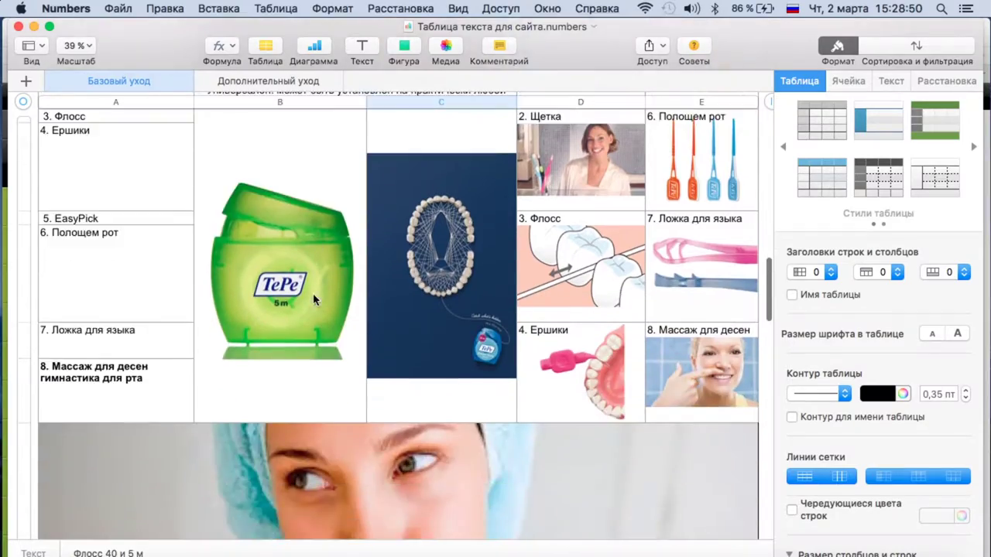
scroll(314, 299, "down", 15)
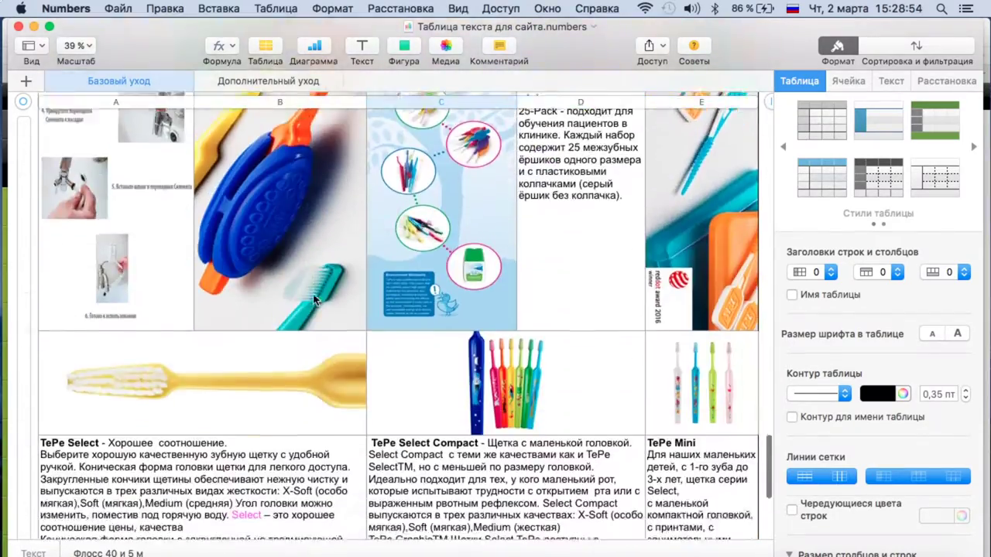
scroll(314, 300, "up", 10)
scroll(314, 300, "up", 10)
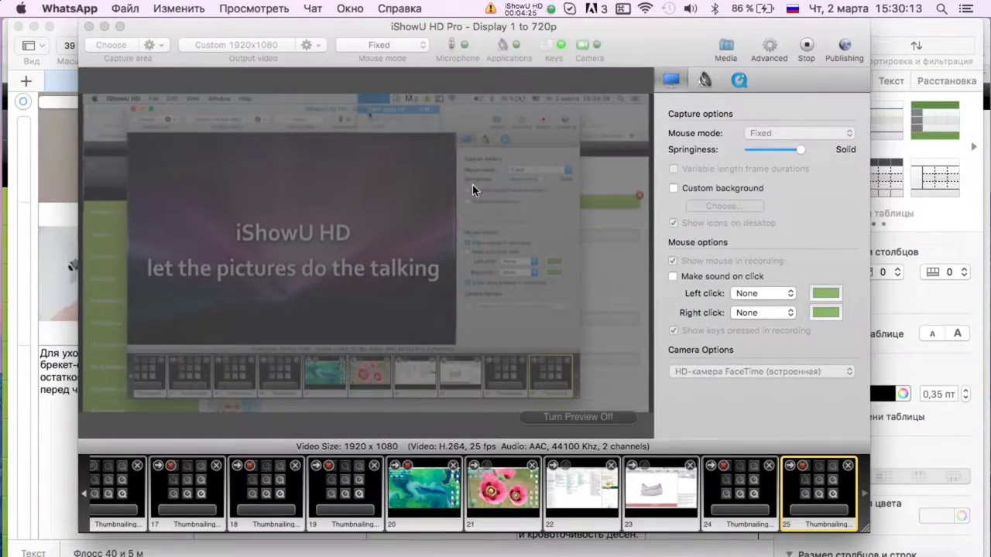
Close the iShowU HD Pro window and return to the floss entry's short description in Safari.
left_click(90, 27)
key("ctrl+Up")
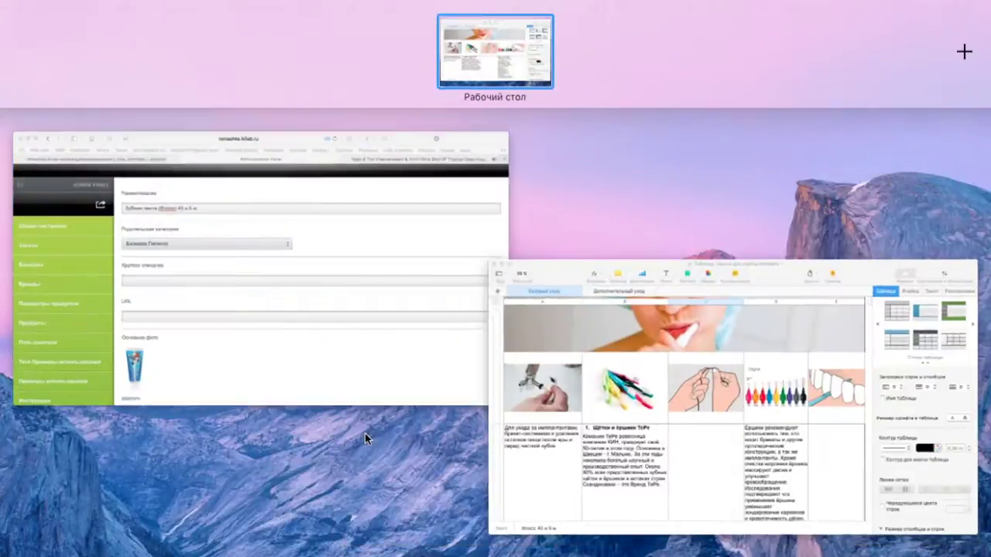
left_click(387, 292)
left_click(305, 316)
scroll(306, 317, "up", 3)
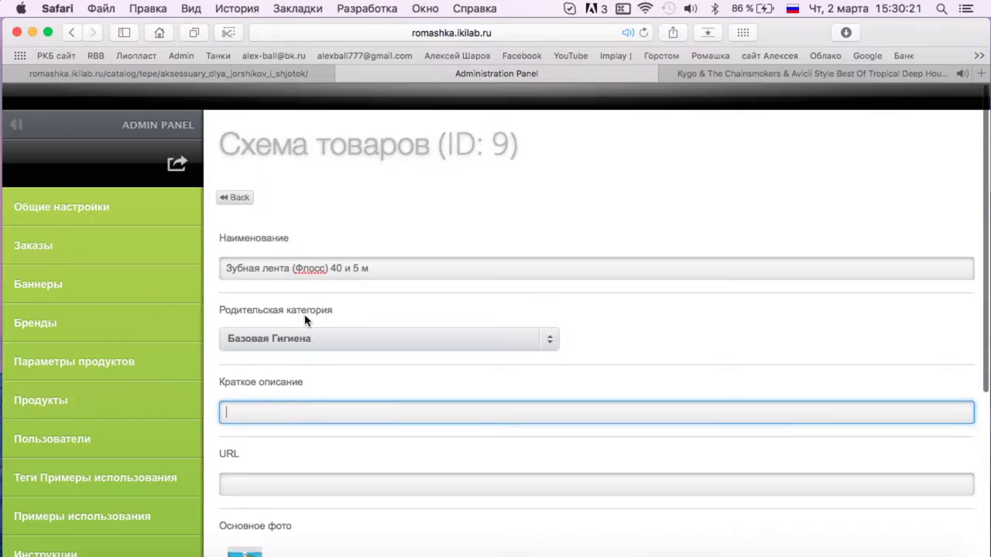
scroll(305, 322, "down", 3)
Fill the floss entry's short description from the Numbers table with "Зубная лента 40 м (вощенная мята) Зубная лента 5 м (вощенная мята) Средней ширины".
mouse_move(2, 2)
left_click(478, 308)
scroll(477, 308, "up", 6)
scroll(478, 308, "down", 5)
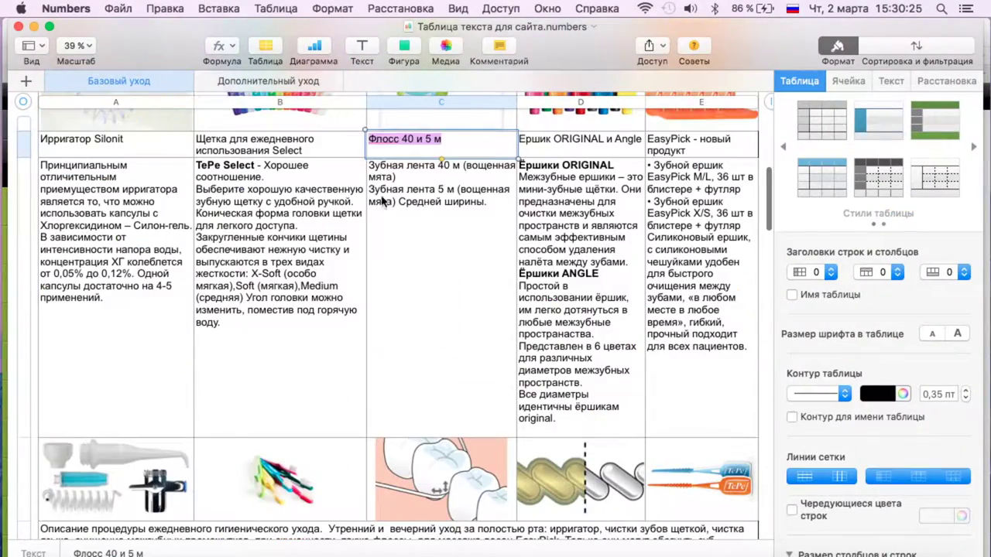
left_click(389, 206)
left_click_drag(370, 166, 473, 202)
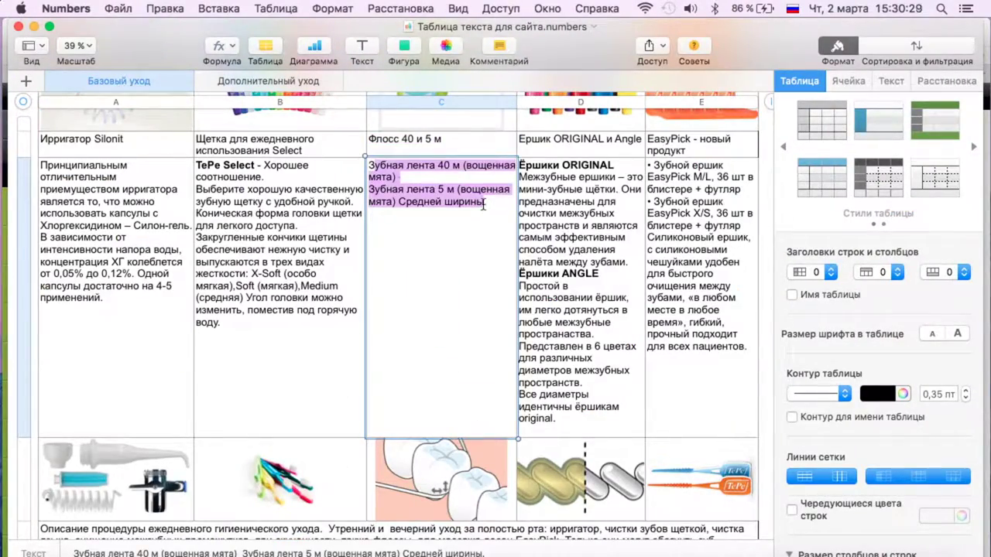
key("super+c")
key("super+Tab")
key("super+v")
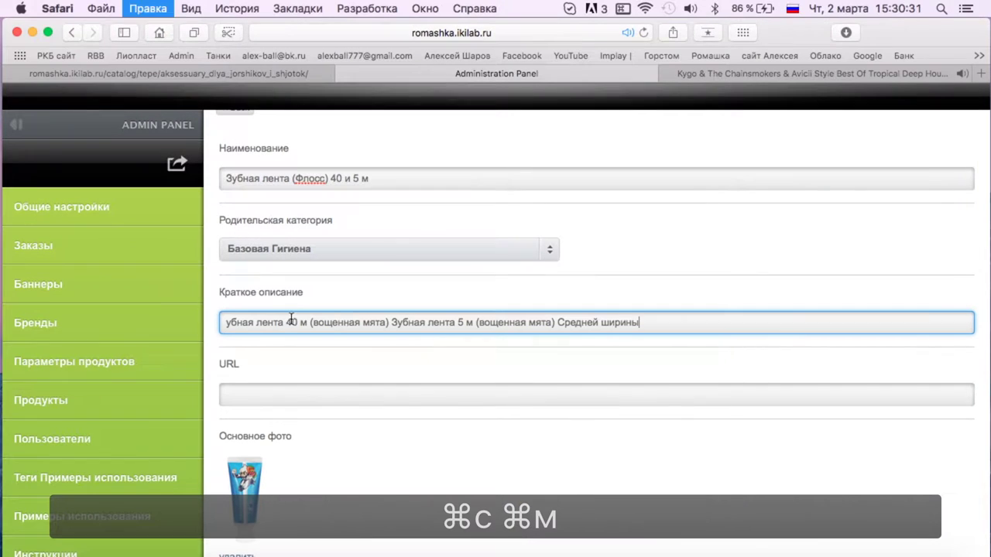
left_click(226, 322)
type("З")
Replace the floss entry's main photo with tepe_dentaltape_5m.jpg from the флосс folder in ТиПи and save the entry.
scroll(333, 391, "down", 5)
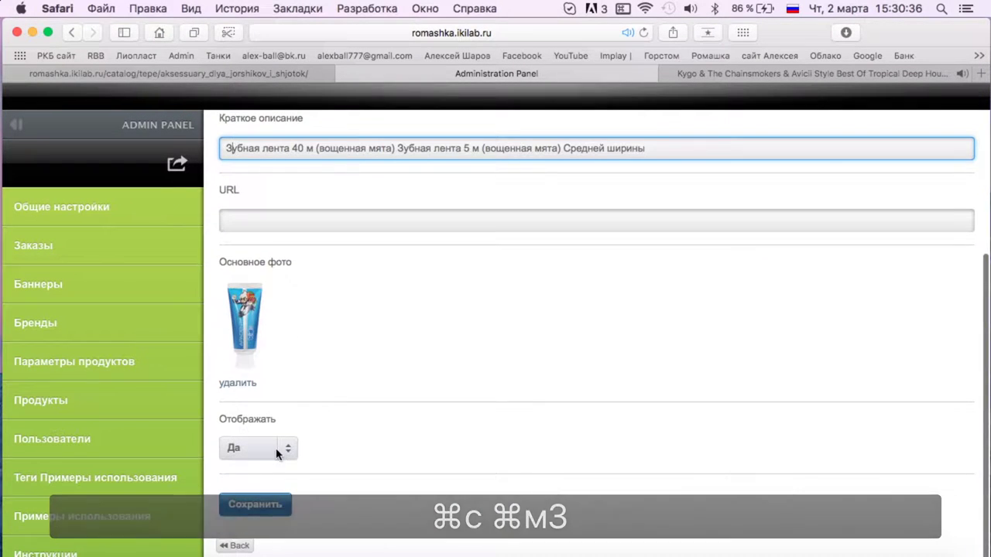
left_click(237, 383)
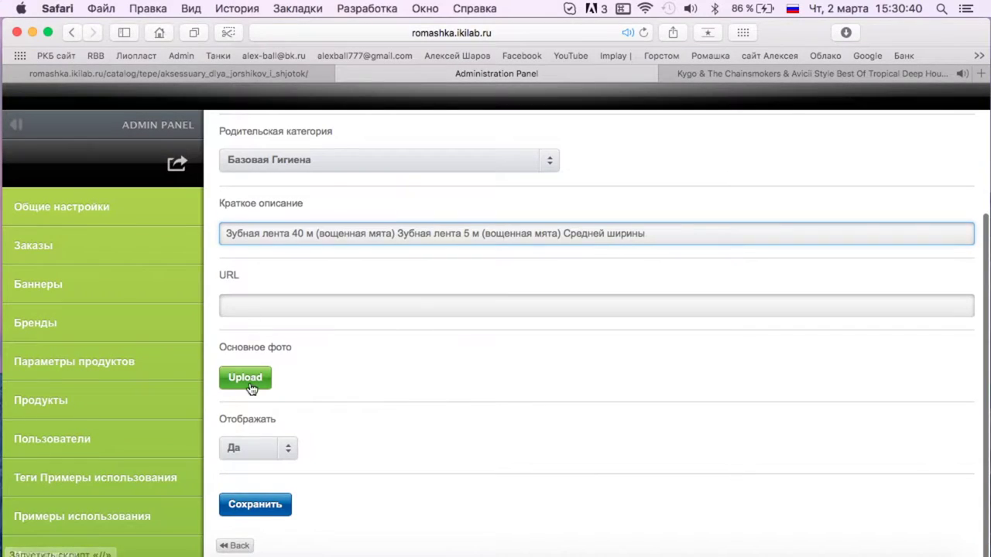
left_click(263, 379)
left_click(474, 99)
left_click(457, 114)
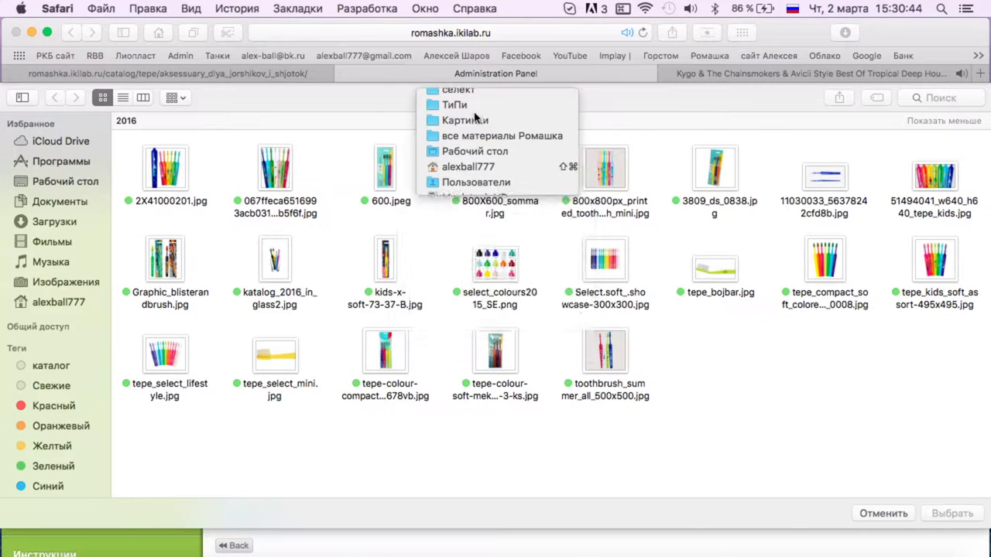
double_click(385, 267)
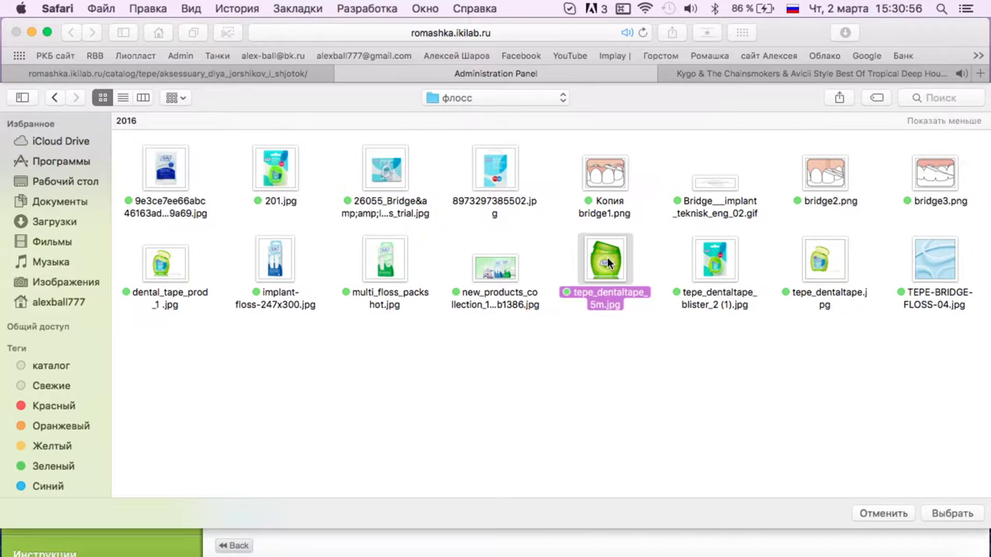
double_click(607, 263)
scroll(426, 338, "down", 3)
left_click(255, 503)
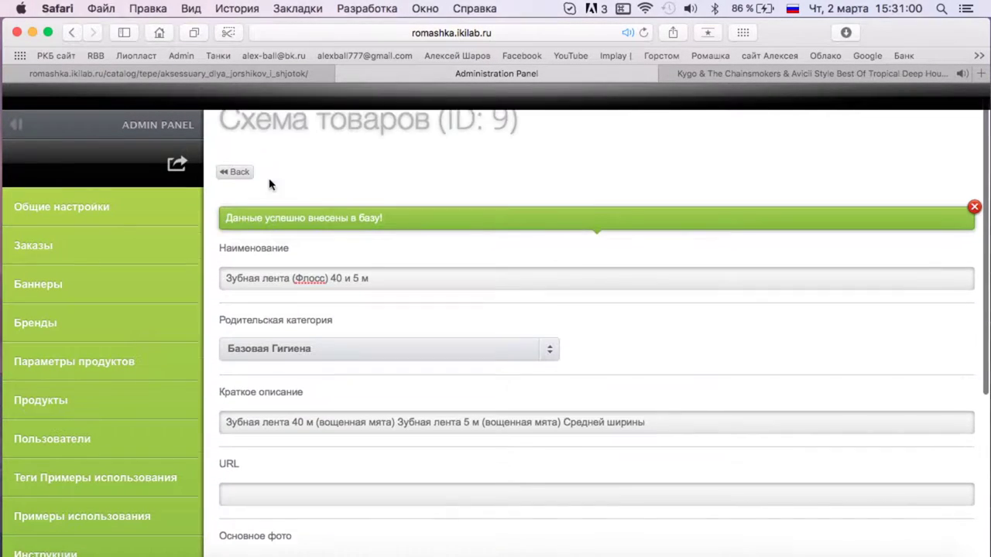
Return to the product scheme list, check the product following floss in the Numbers table and open the Товар 5 entry.
left_click(236, 172)
scroll(829, 186, "down", 5)
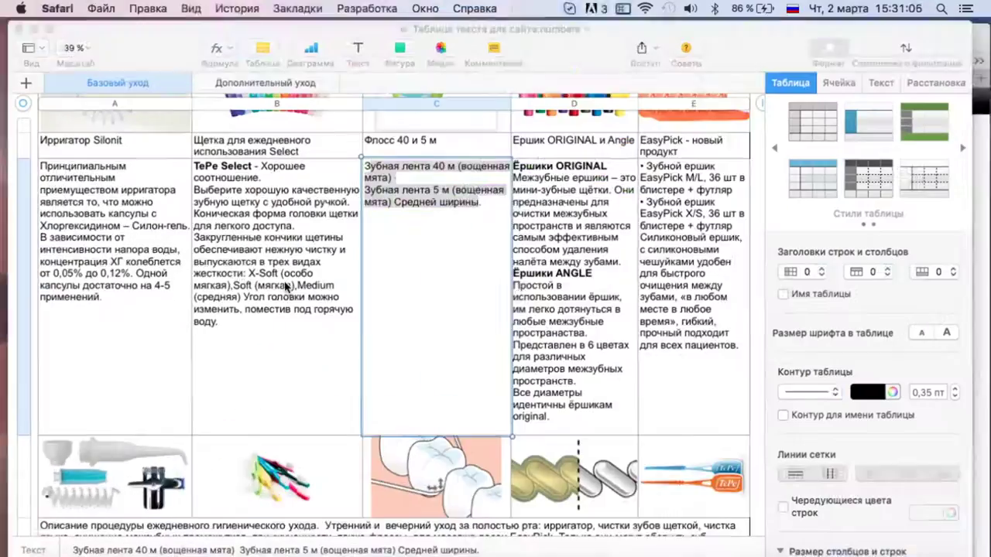
scroll(506, 296, "up", 5)
scroll(506, 296, "down", 3)
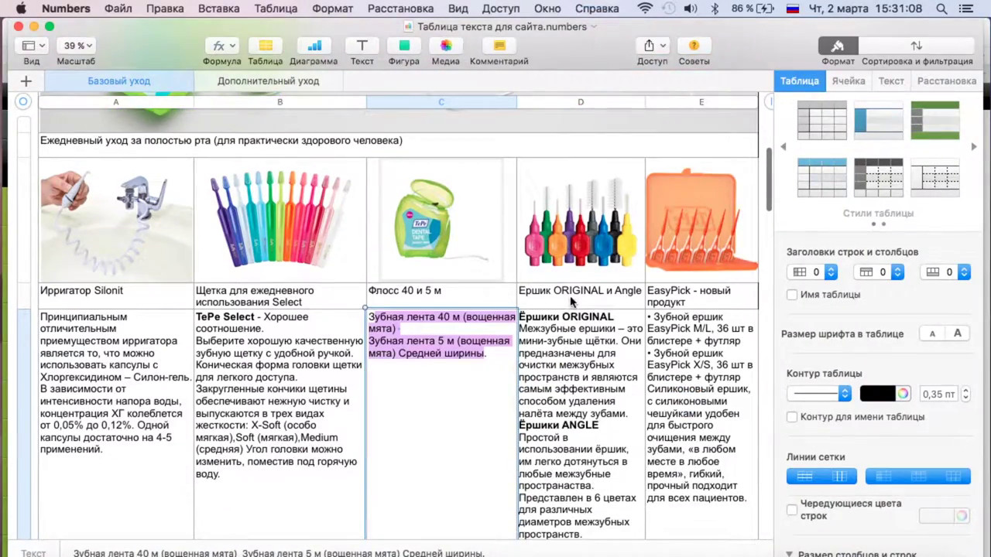
key("ctrl+Up")
left_click(465, 302)
left_click(877, 260)
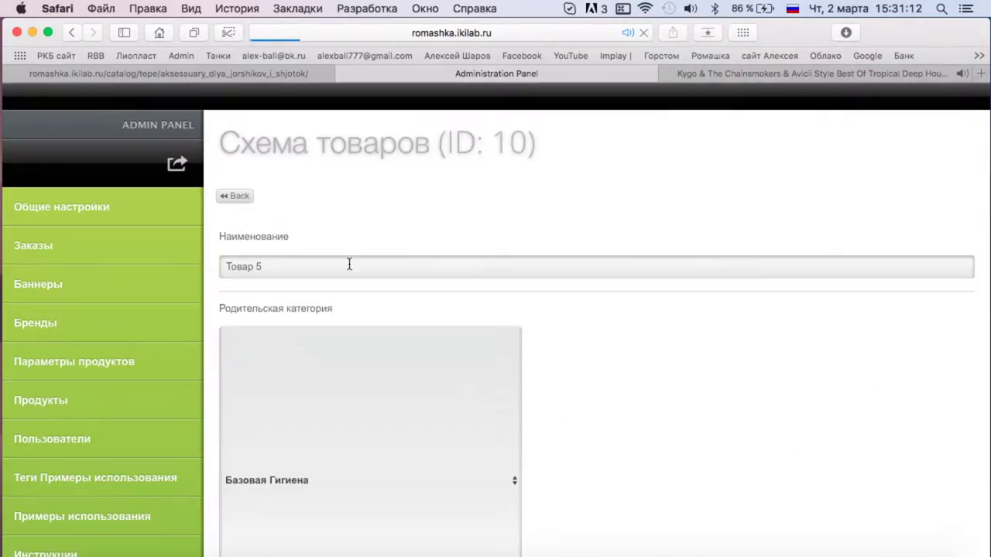
Rename the Товар 5 entry "Зубные ёршики ORIGINAL и Angle", reusing the interdental brush heading from the Numbers table.
left_click(375, 271)
key("super+a")
type("Зубные")
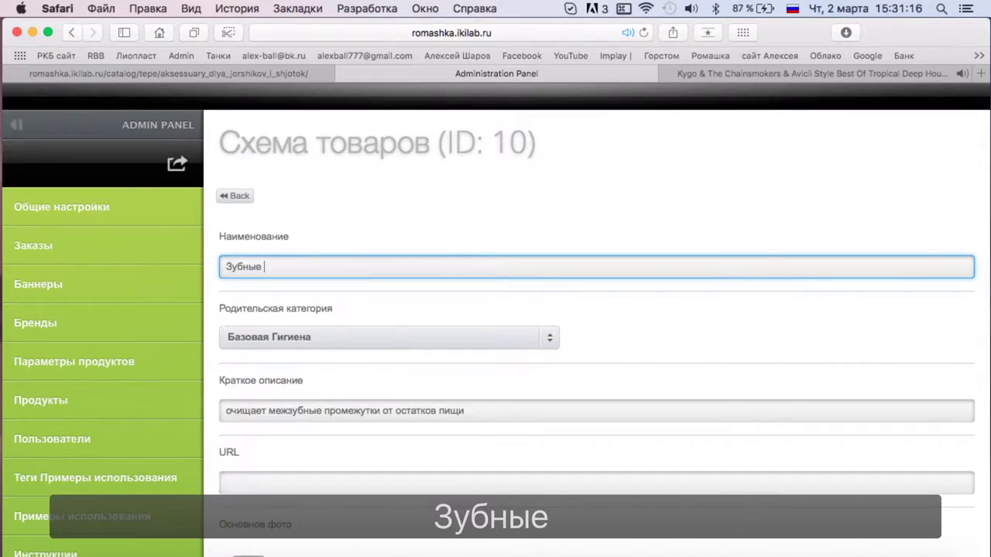
key("ctrl+Up")
left_click(248, 286)
left_click(563, 301)
key("super+c")
key("ctrl+Up")
left_click(281, 259)
key("super+v")
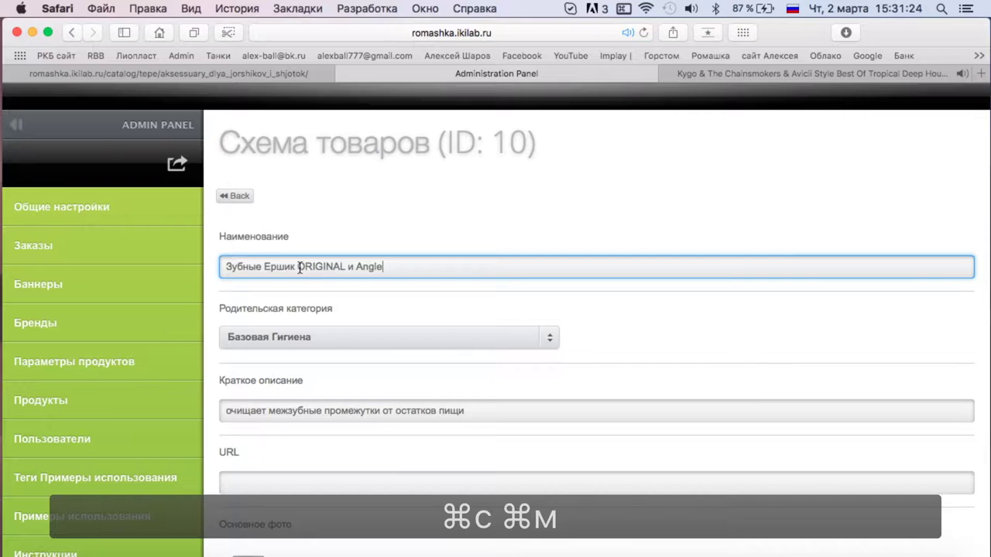
left_click(299, 267)
key("BackSpace")
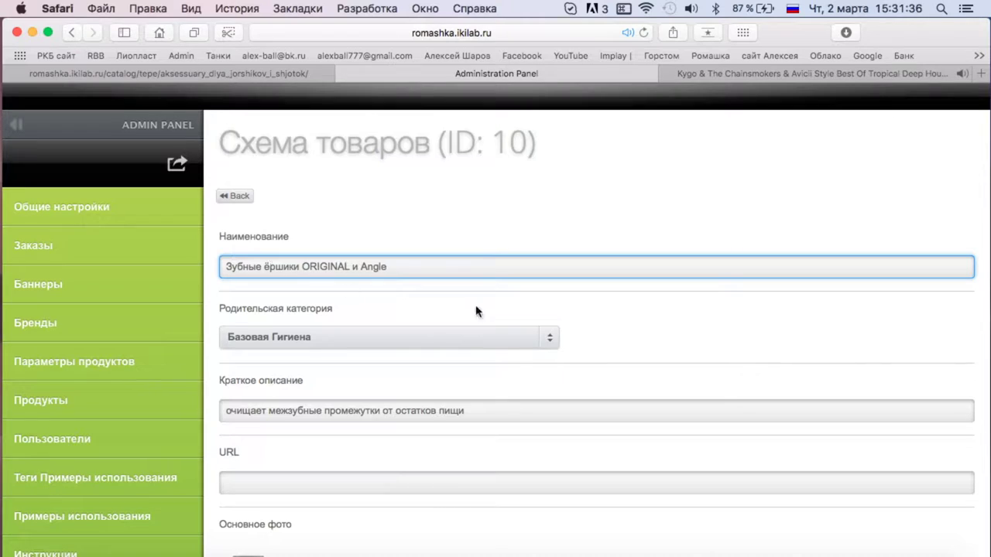
Replace the interdental brush entry's short description with the Ёршики ORIGINAL paragraph from the Numbers table, starting with "Межзубные ершики".
scroll(424, 301, "down", 3)
triple_click(438, 297)
key("BackSpace")
key("ctrl+Up")
left_click(530, 331)
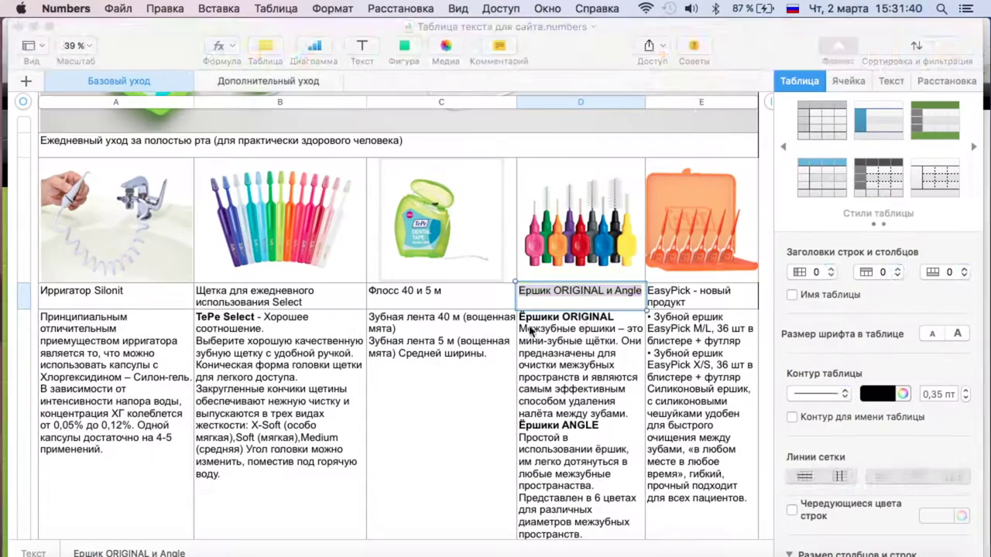
left_click(519, 332)
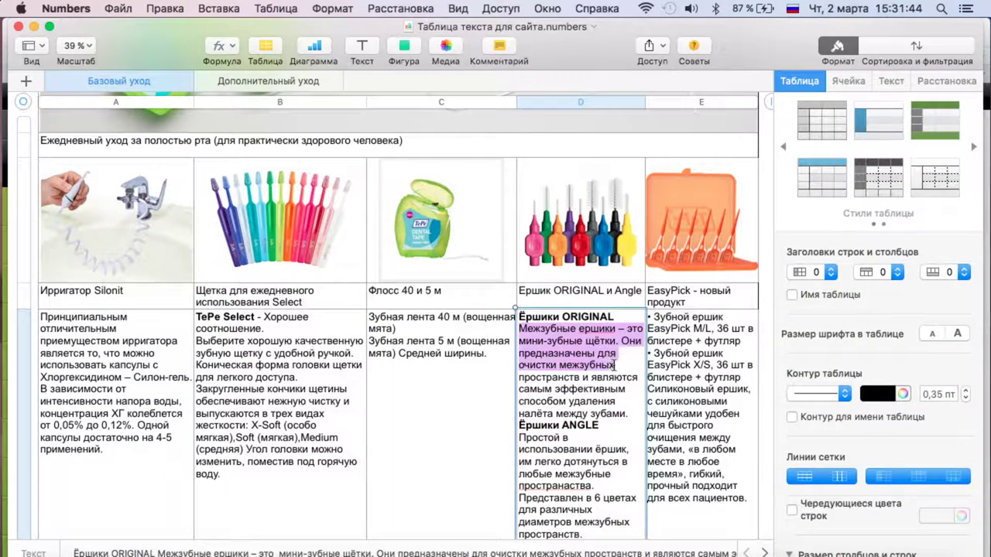
left_click_drag(593, 395, 625, 413)
key("cmd+c")
key("ctrl+Up")
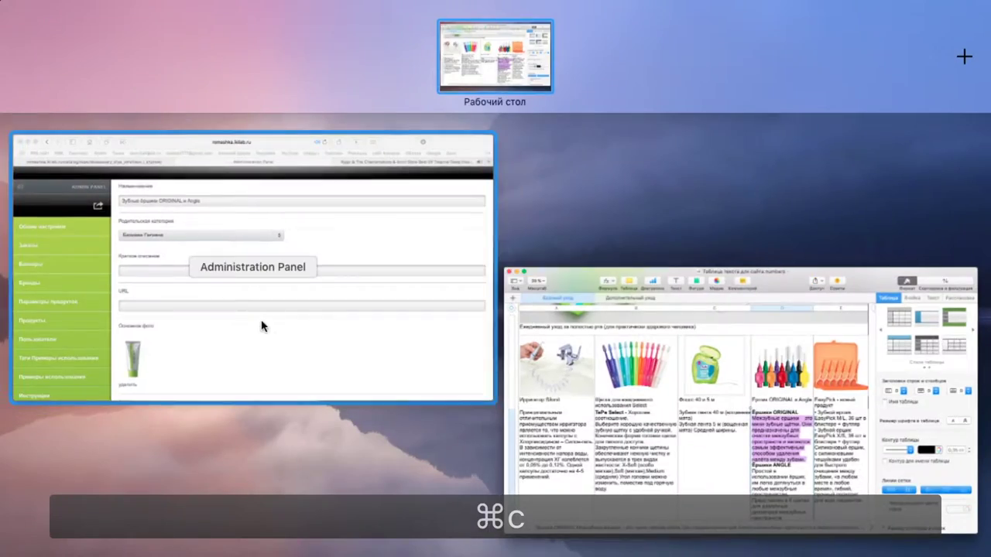
left_click(261, 325)
key("cmd+v")
Delete the interdental brush entry's toothpaste photo and start uploading a new main photo.
scroll(381, 338, "down", 5)
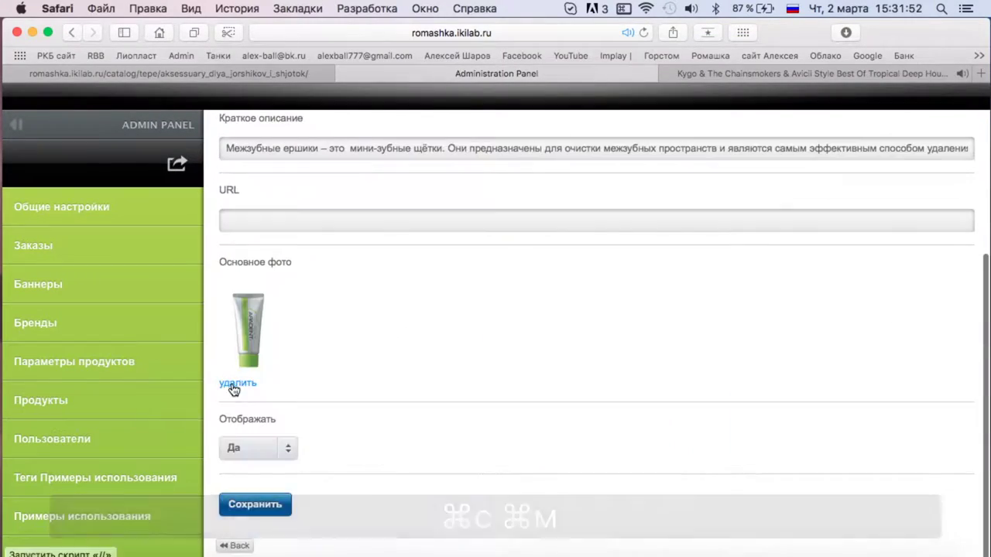
left_click(230, 386)
left_click(320, 385)
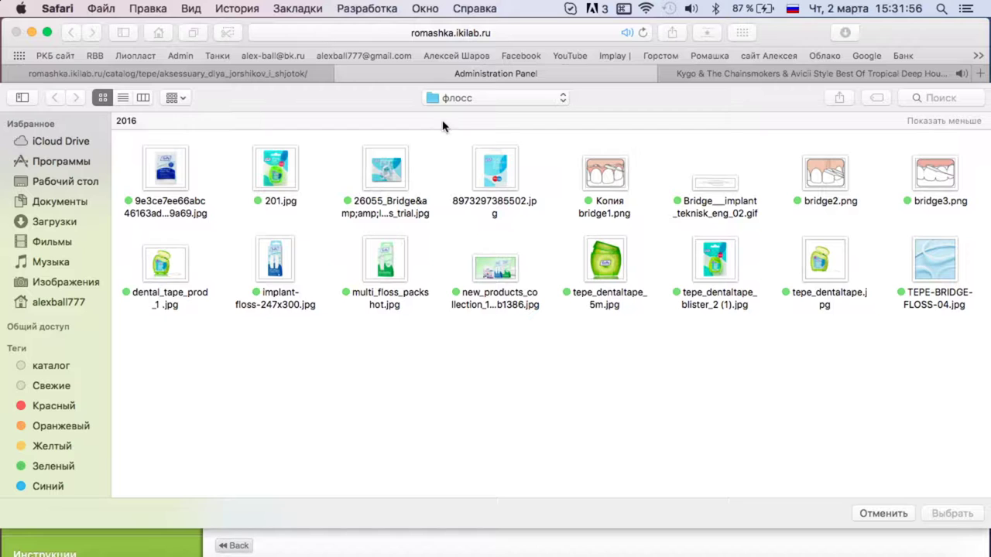
Look through the ершики folder inside ТиПи for a photo of the interdental brushes.
left_click(459, 98)
left_click(457, 115)
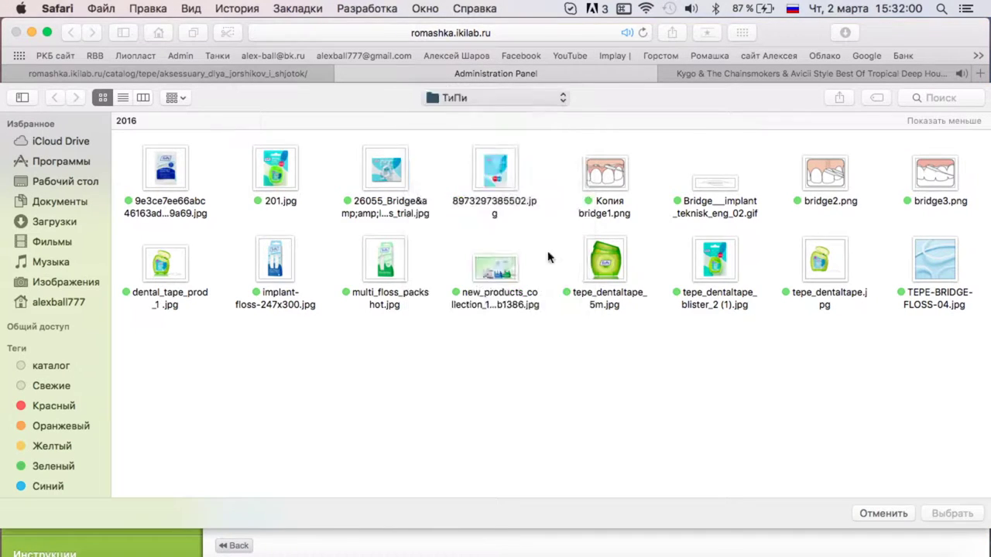
double_click(617, 178)
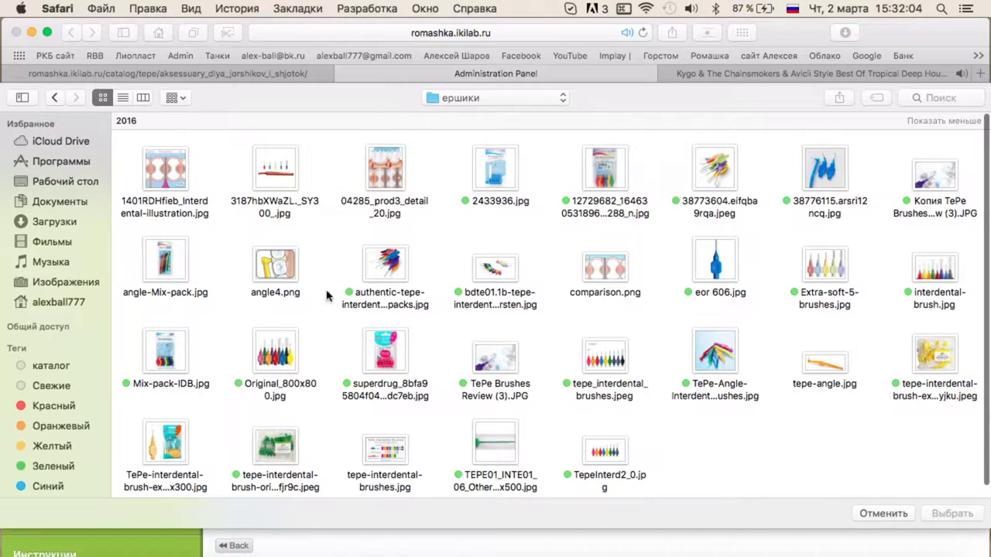
scroll(560, 249, "down", 2)
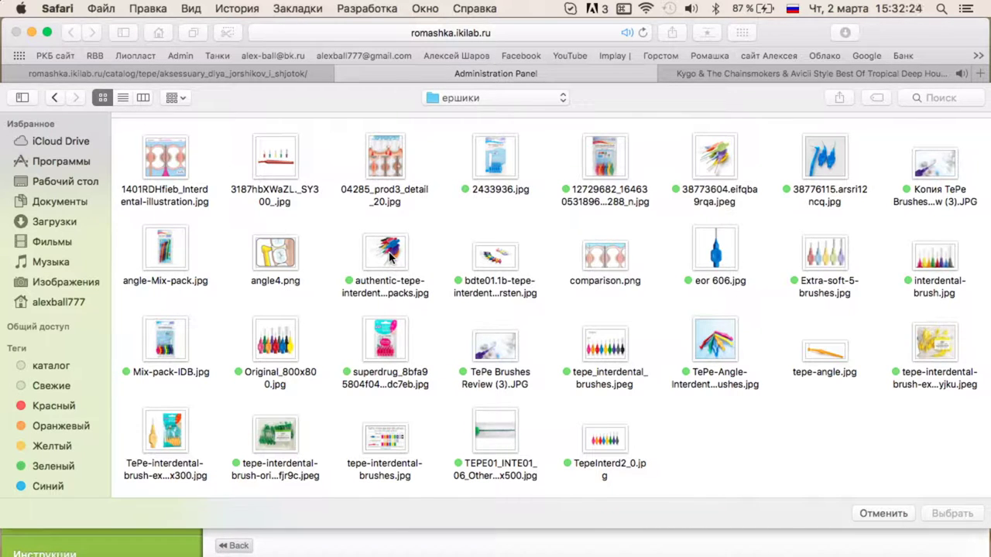
Upload the photo of the six coloured Angle brushes from the Загрузки folder as the main photo and save the entry.
left_click(50, 221)
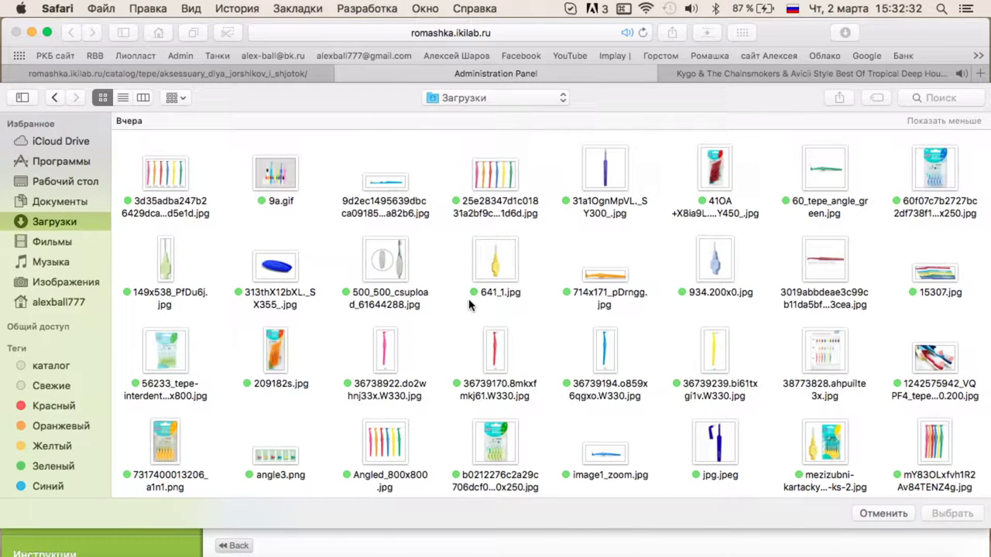
scroll(470, 305, "down", 3)
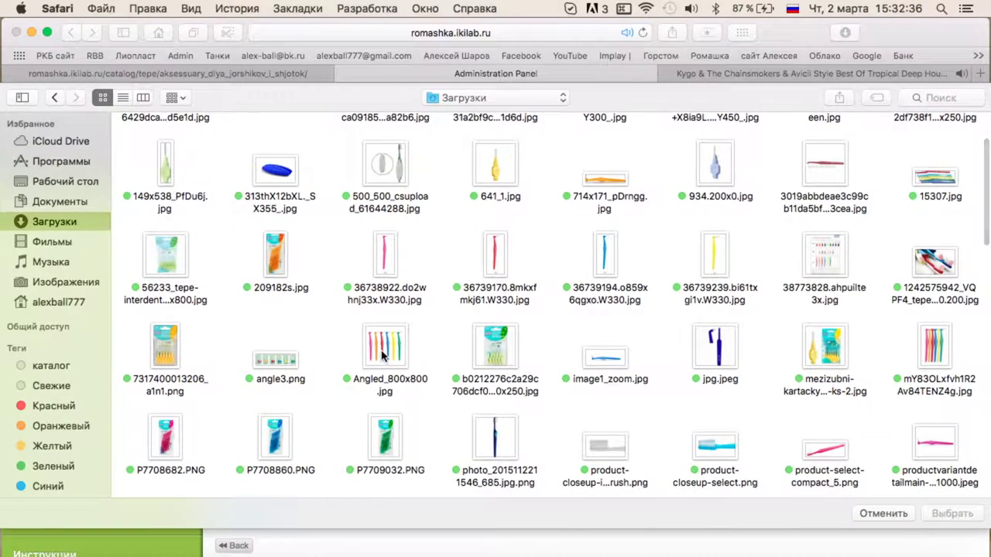
scroll(382, 354, "up", 5)
scroll(382, 355, "down", 3)
scroll(696, 387, "up", 5)
scroll(970, 422, "down", 3)
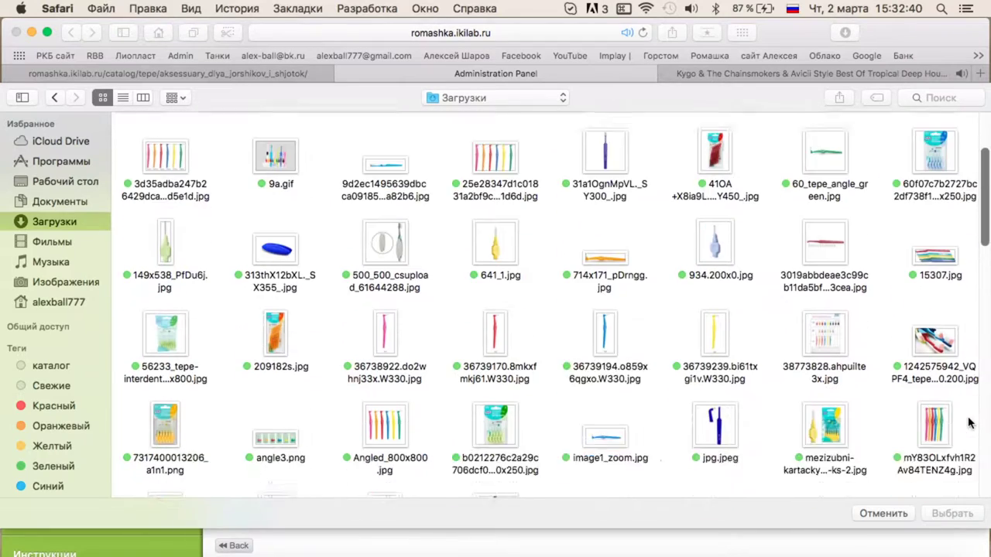
scroll(969, 422, "down", 5)
left_click(946, 256)
scroll(877, 279, "down", 3)
scroll(877, 279, "down", 8)
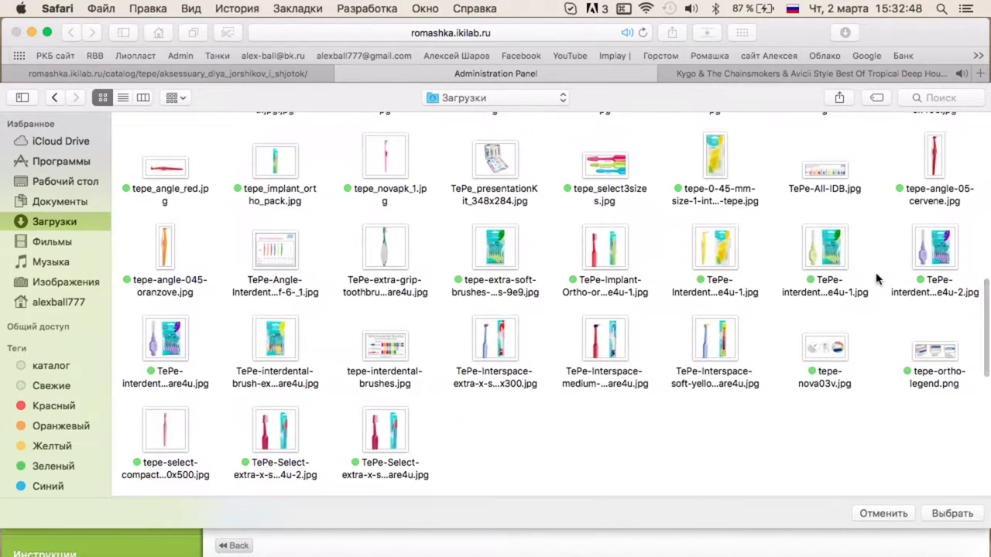
double_click(851, 294)
scroll(416, 407, "down", 2)
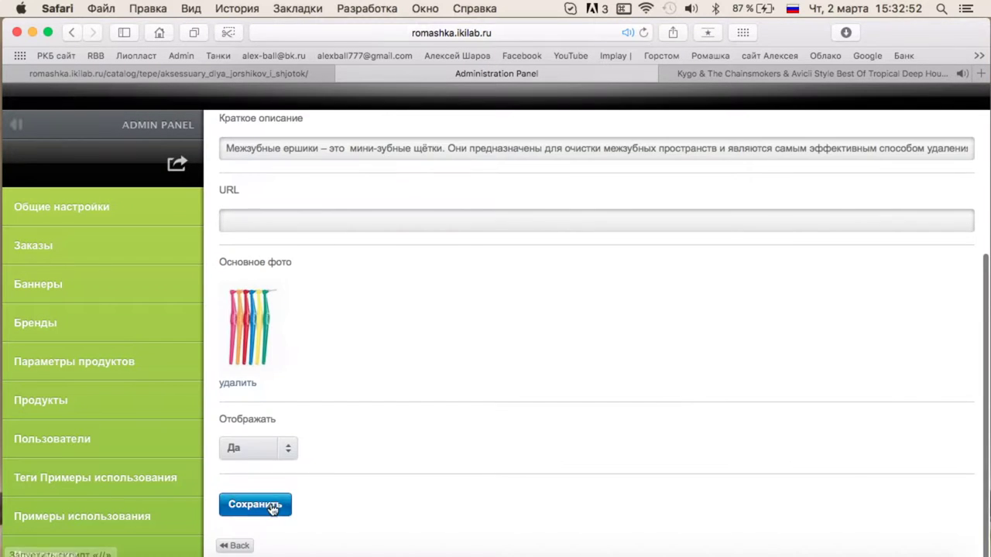
left_click(261, 506)
Return to the product scheme list and open the Зубные щетки entry that follows the ORIGINAL и Angle brushes.
scroll(363, 220, "up", 2)
left_click(235, 203)
scroll(841, 317, "down", 7)
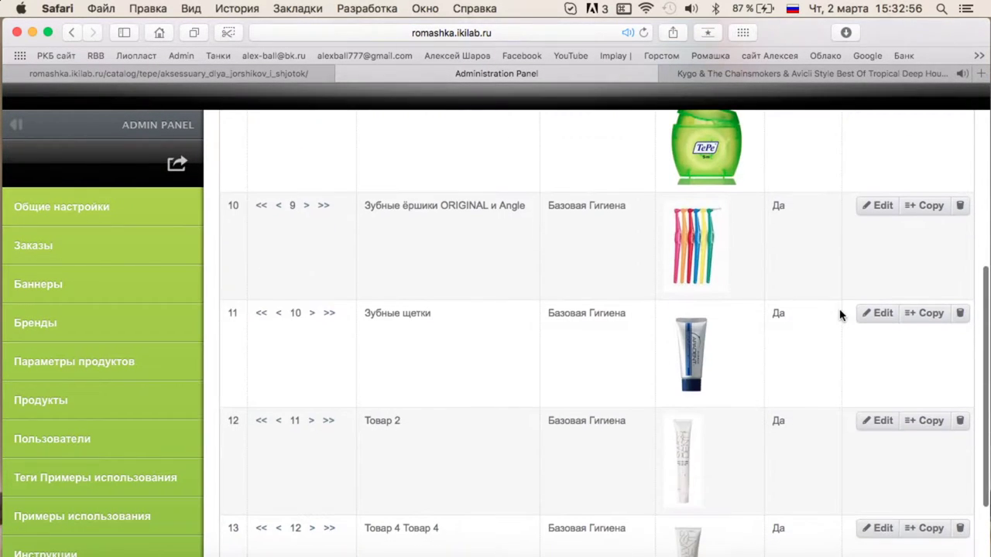
left_click(886, 317)
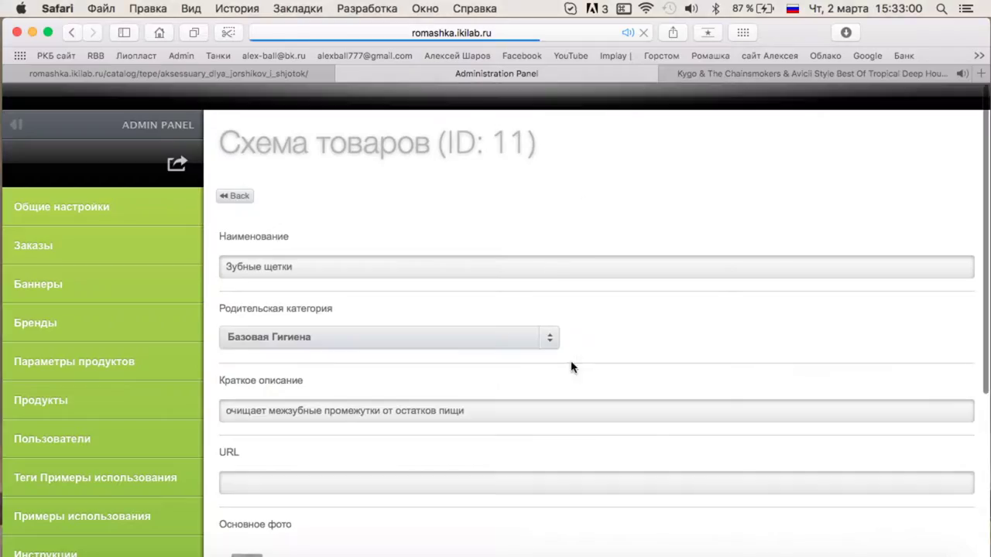
Check the EasyPick heading in the Numbers table and rename the Зубные щетки entry "Резиновые ёршики Easy Pick".
key("ctrl+Up")
left_click(289, 331)
left_click(679, 301)
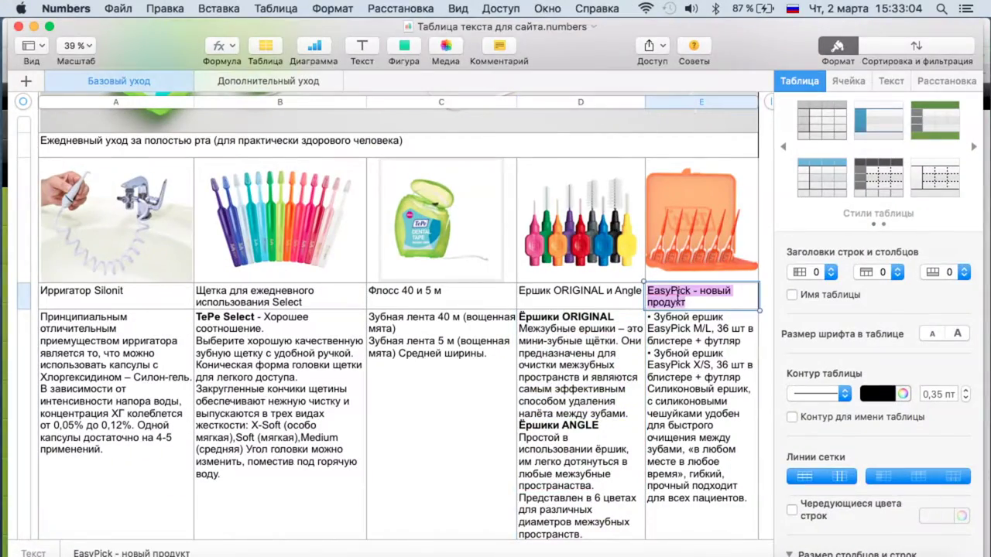
key("super+c")
key("ctrl+Up")
left_click(301, 251)
triple_click(308, 267)
type("Р")
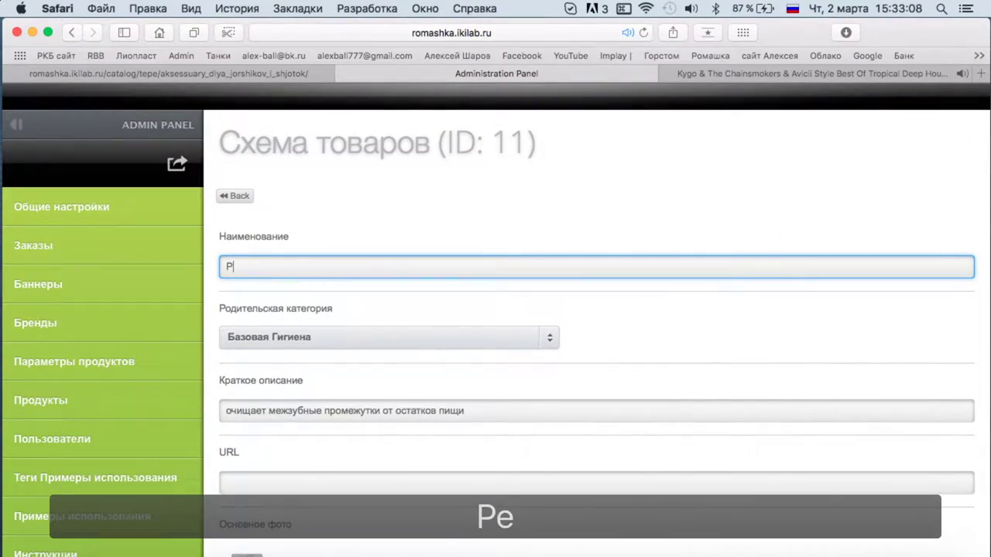
type("езиновые ёршики Ea")
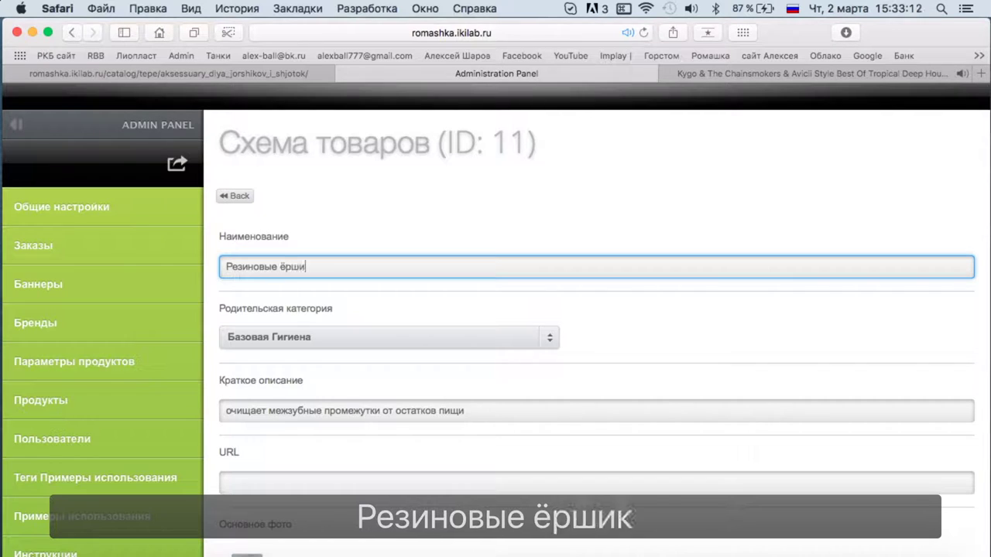
type("sy Pick")
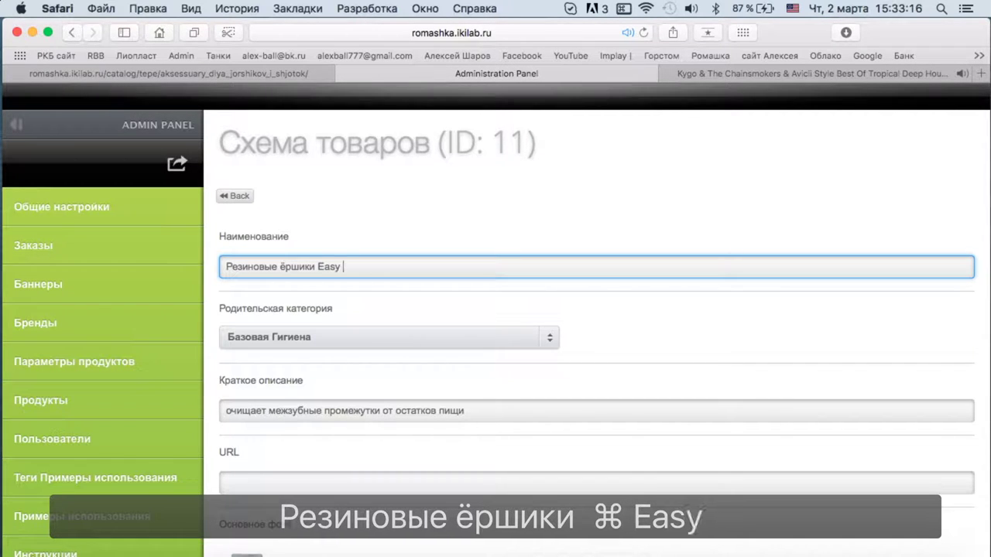
Replace the Easy Pick entry's short description with the Numbers table paragraph starting with "Силиконовый ершик, с силиконовыми чешуйками".
scroll(411, 375, "down", 2)
key("Tab")
key("BackSpace")
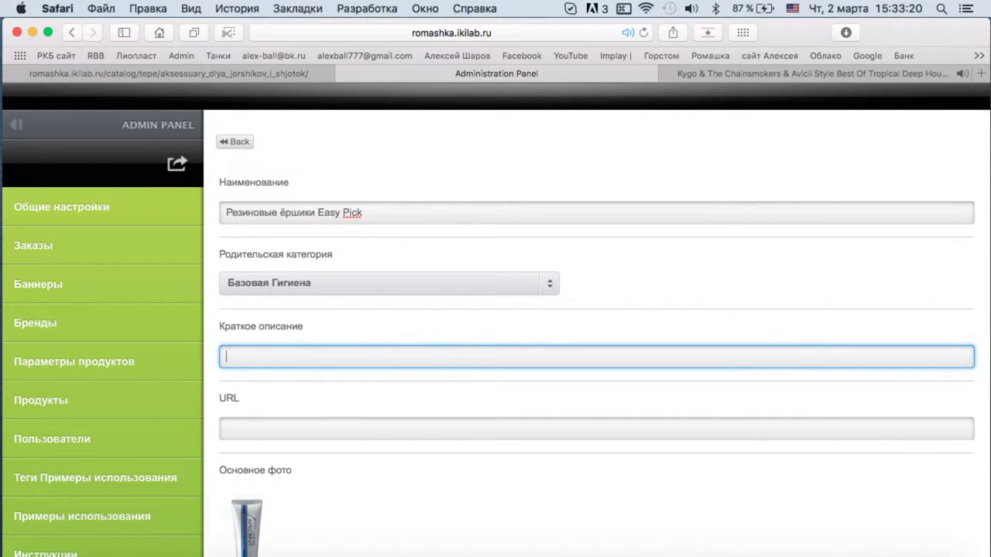
key("ctrl+Up")
left_click(325, 301)
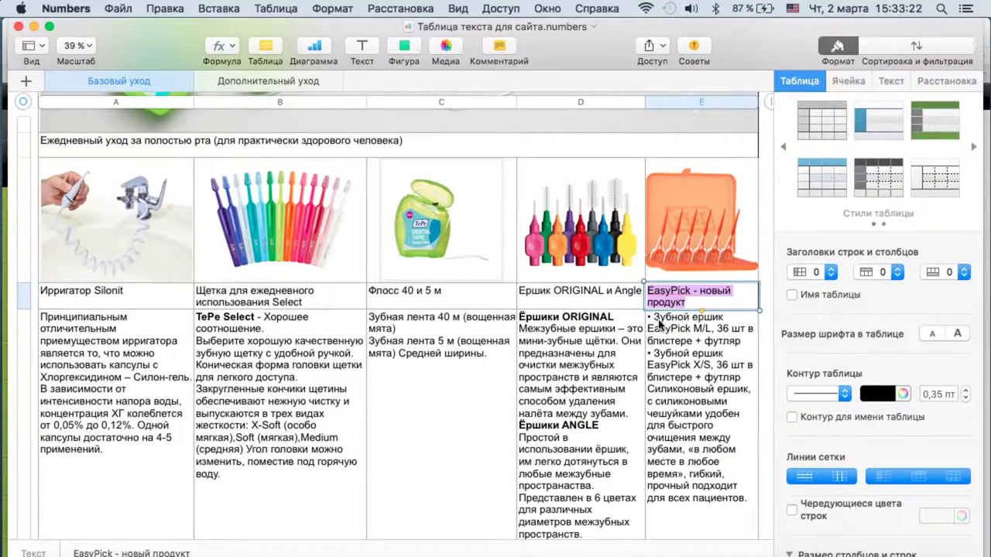
double_click(669, 396)
left_click_drag(648, 389, 737, 494)
key("super+c")
key("ctrl+Up")
left_click(402, 330)
key("super+v")
Delete the Easy Pick entry's toothpaste photo and start uploading a replacement main photo.
scroll(382, 405, "down", 5)
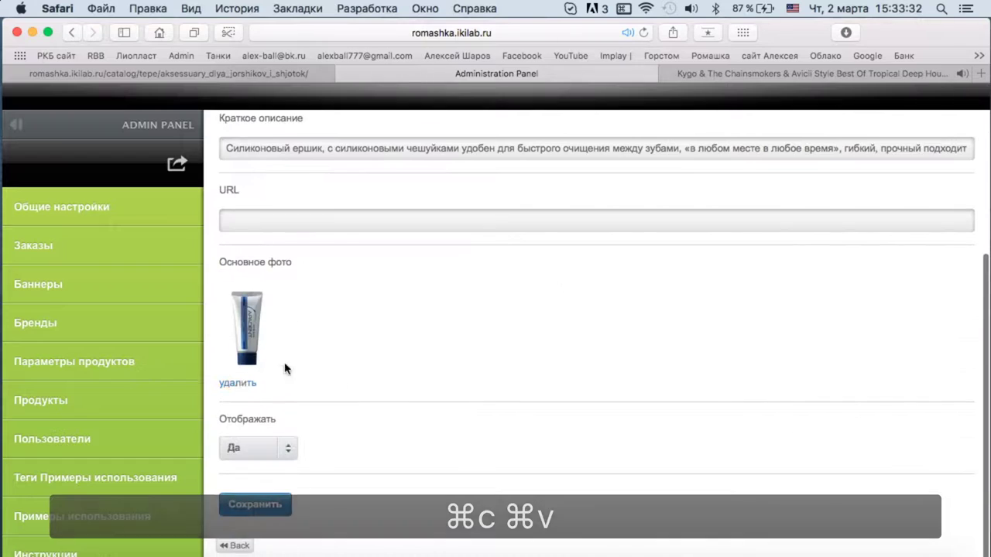
left_click(237, 383)
left_click(253, 383)
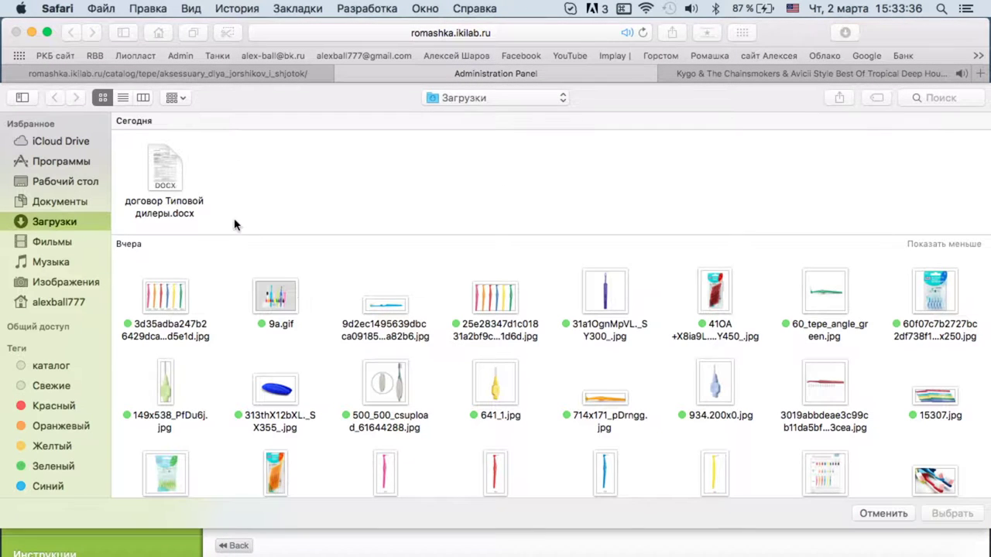
Choose EasyPick-13ac9c48fdfbfac3.jpg from the ТиПи picture folder изипики, reached through the Рабочий стол and Картинки folders, as the main photo.
left_click(534, 98)
left_click(61, 183)
left_click(65, 181)
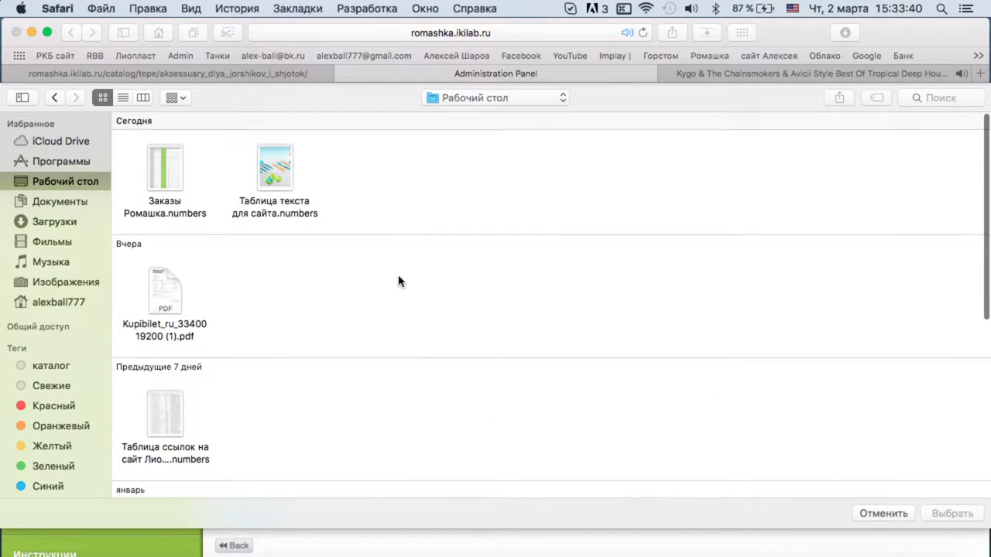
scroll(398, 281, "down", 5)
double_click(275, 380)
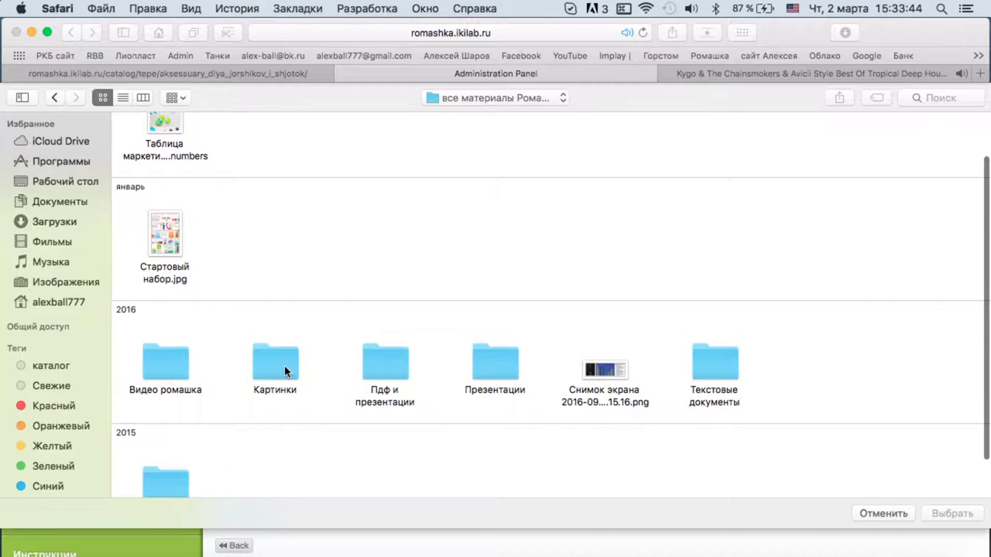
double_click(282, 362)
double_click(626, 385)
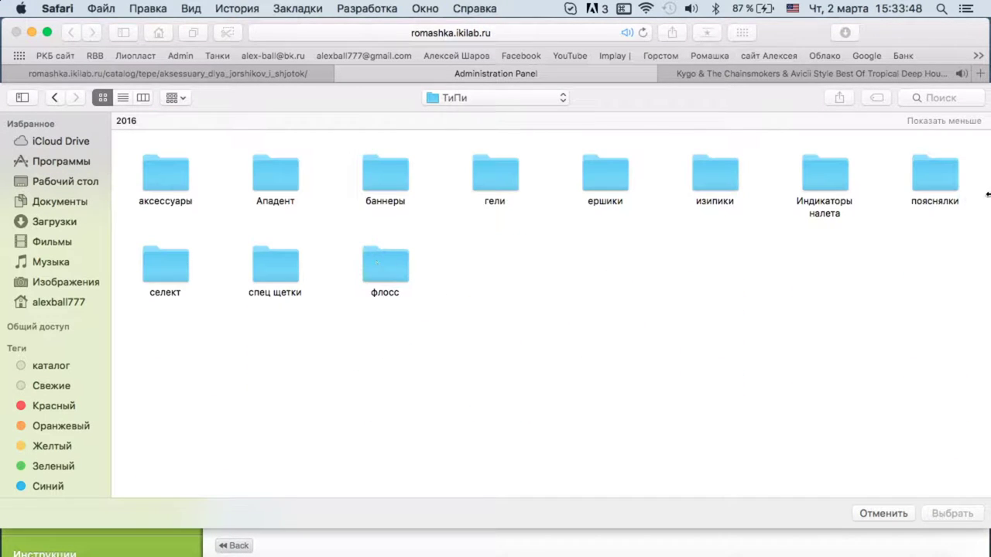
double_click(701, 192)
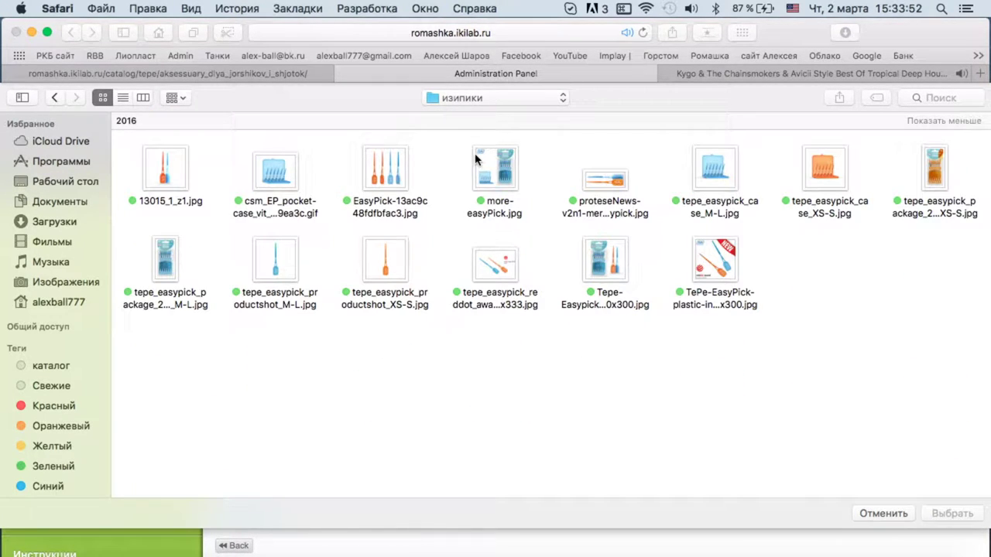
left_click(382, 178)
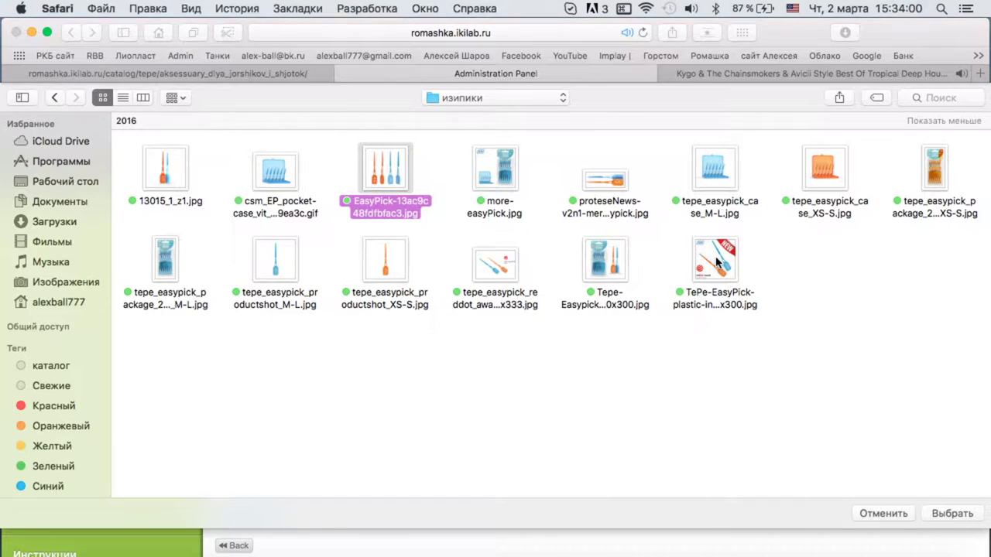
key("Return")
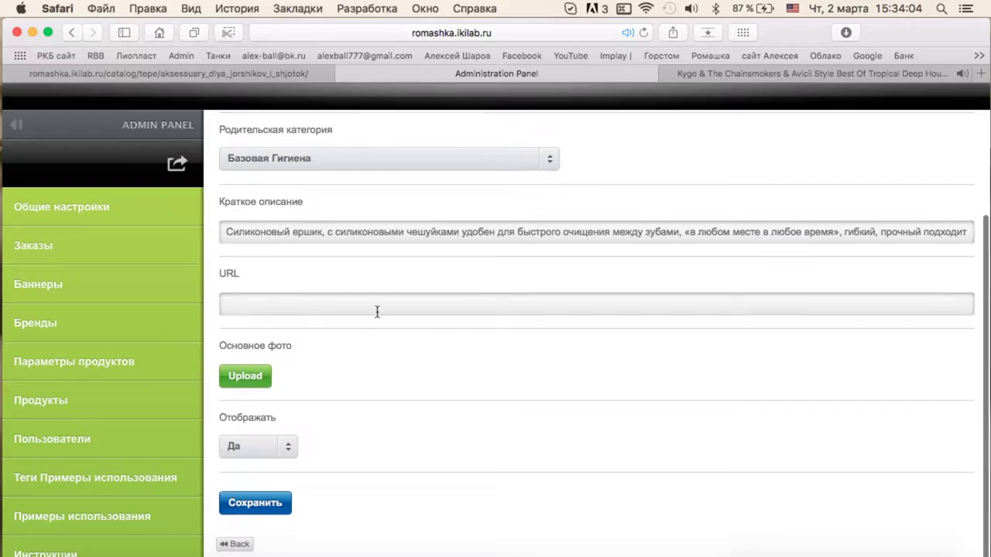
Save the Easy Pick entry and return to the remaining unnamed products in the product scheme list.
scroll(376, 312, "down", 3)
scroll(416, 460, "up", 3)
scroll(413, 460, "up", 3)
left_click(235, 197)
scroll(703, 340, "down", 10)
Examine the rest of the Базовый уход sheet in the Numbers table for the products that follow EasyPick.
key("ctrl+Up")
left_click(263, 286)
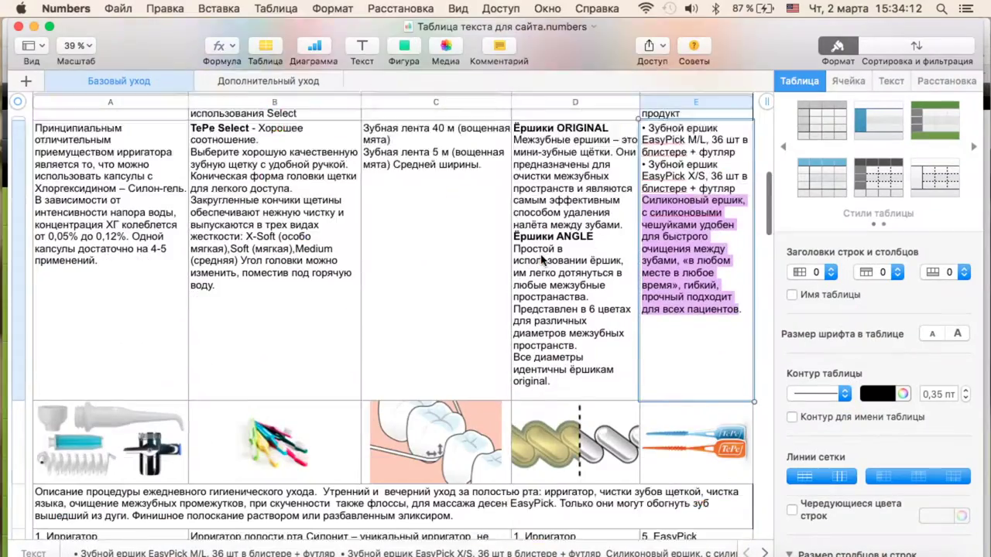
scroll(624, 310, "down", 15)
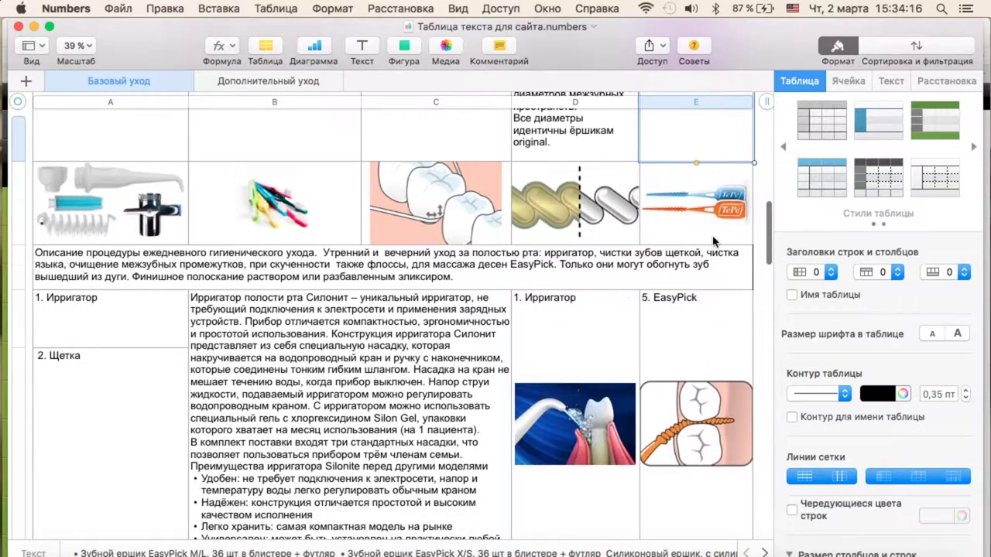
scroll(213, 360, "down", 3)
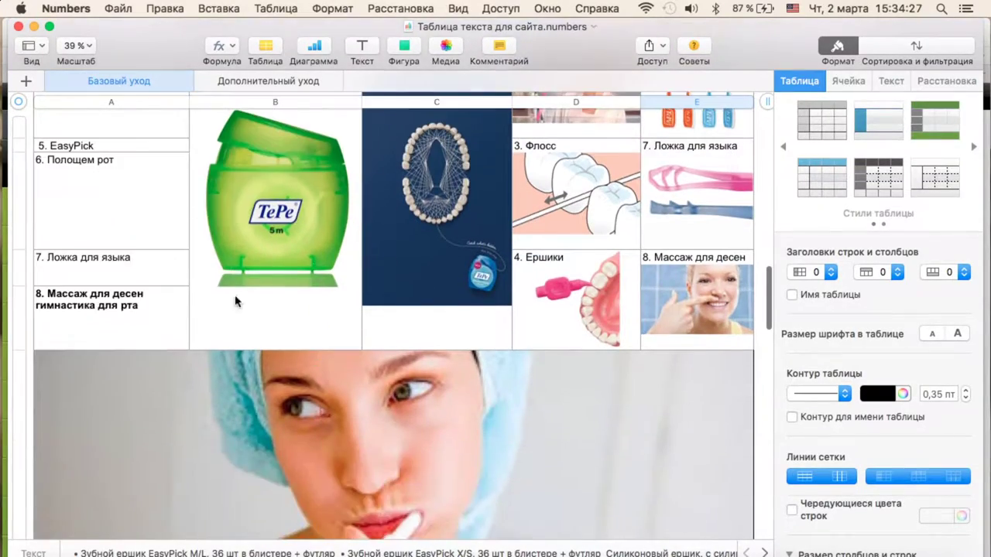
scroll(155, 325, "up", 5)
scroll(103, 296, "down", 1)
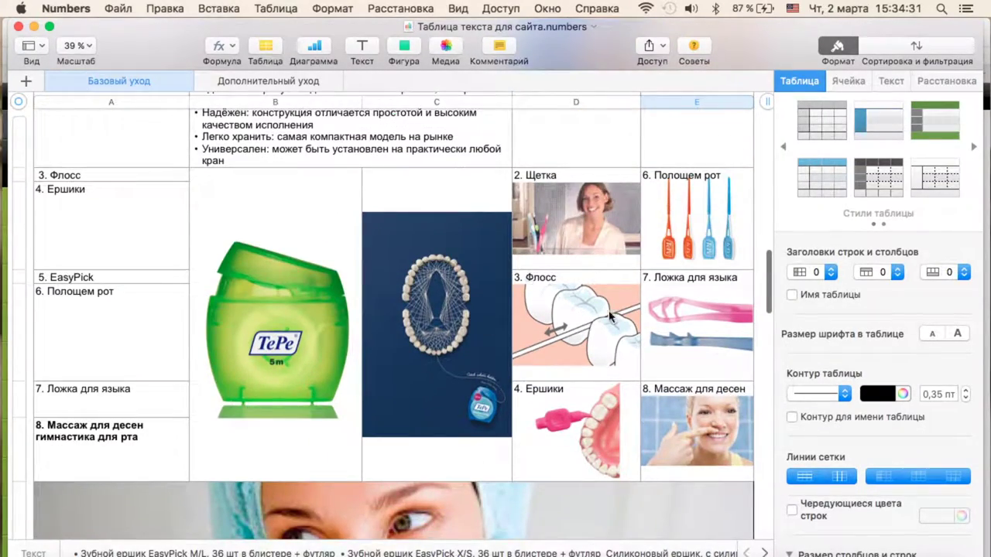
scroll(672, 381, "down", 10)
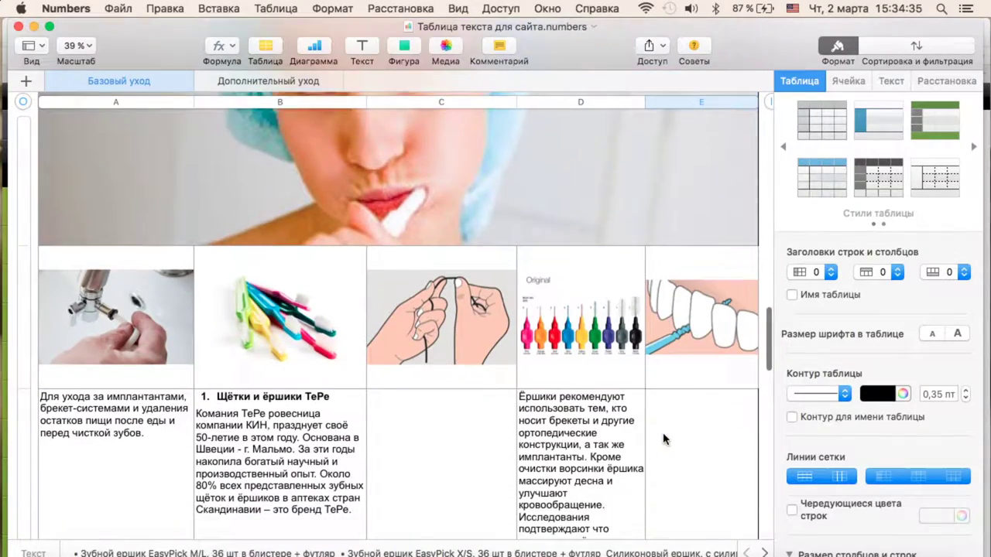
scroll(378, 292, "down", 15)
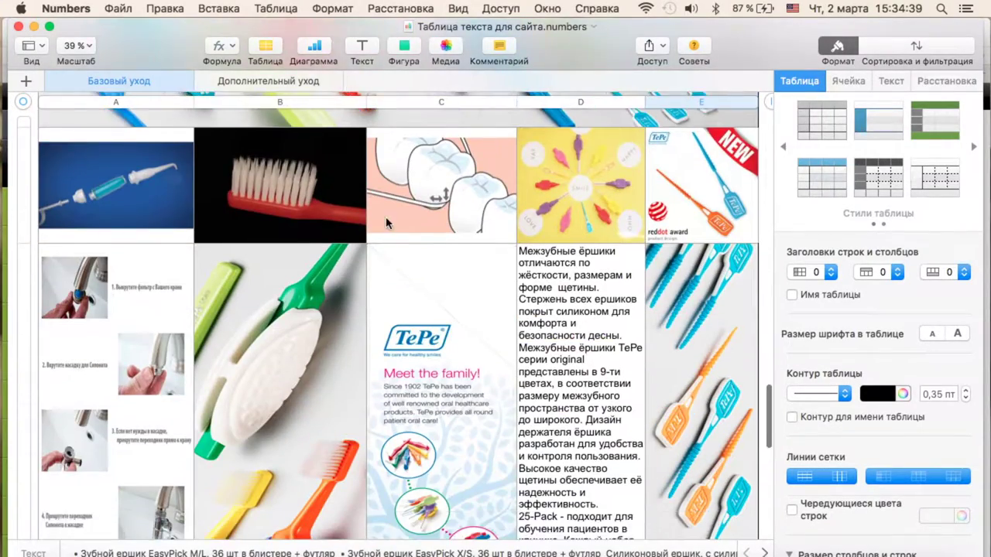
scroll(387, 223, "down", 6)
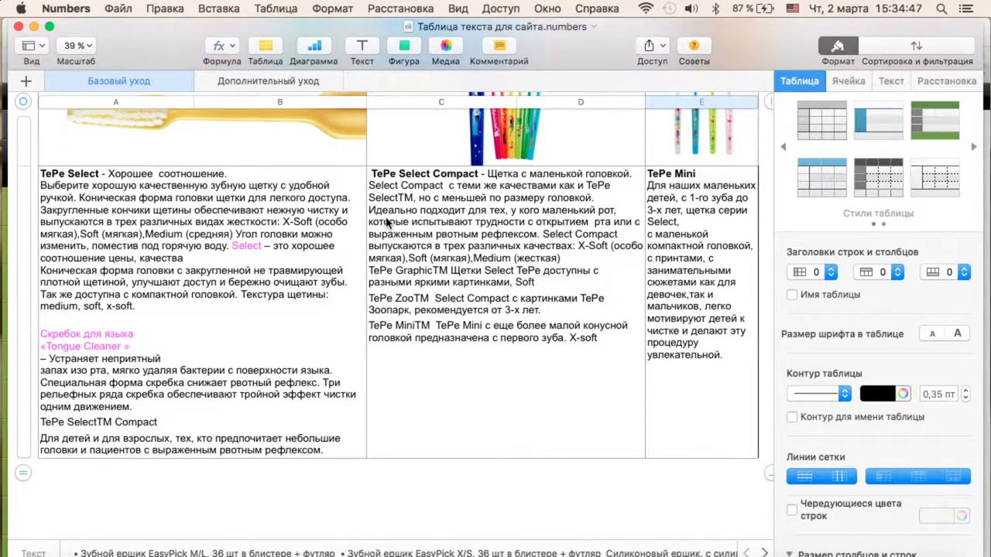
scroll(387, 223, "down", 2)
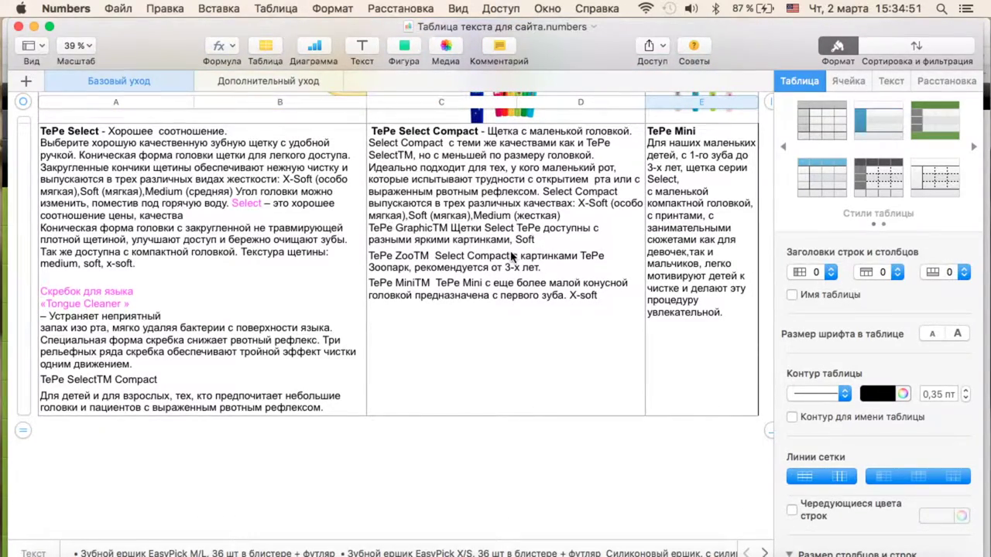
Switch back to the Safari product scheme list, open the Товар 2 entry and rename it "Массаж для десен".
mouse_move(2, 2)
left_click(286, 270)
left_click(861, 312)
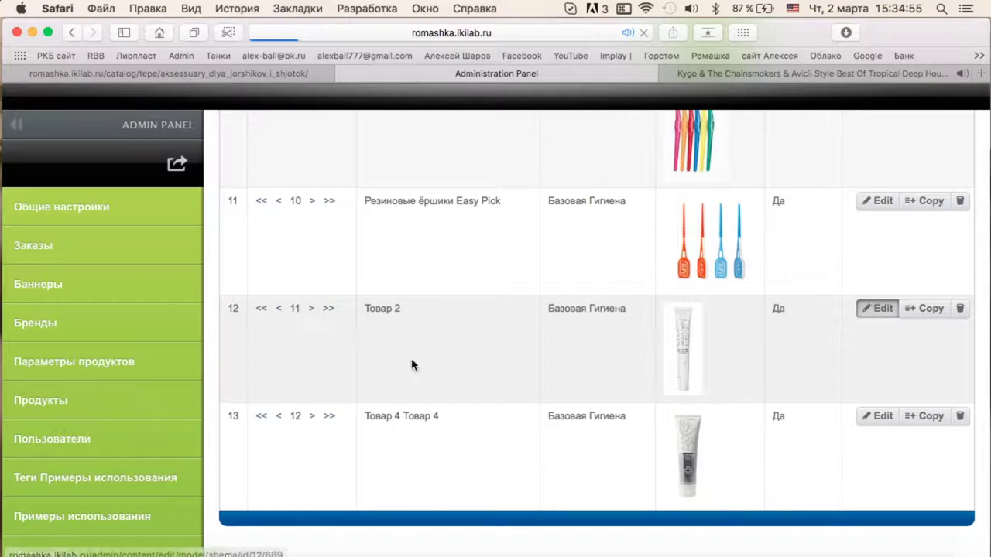
type("V")
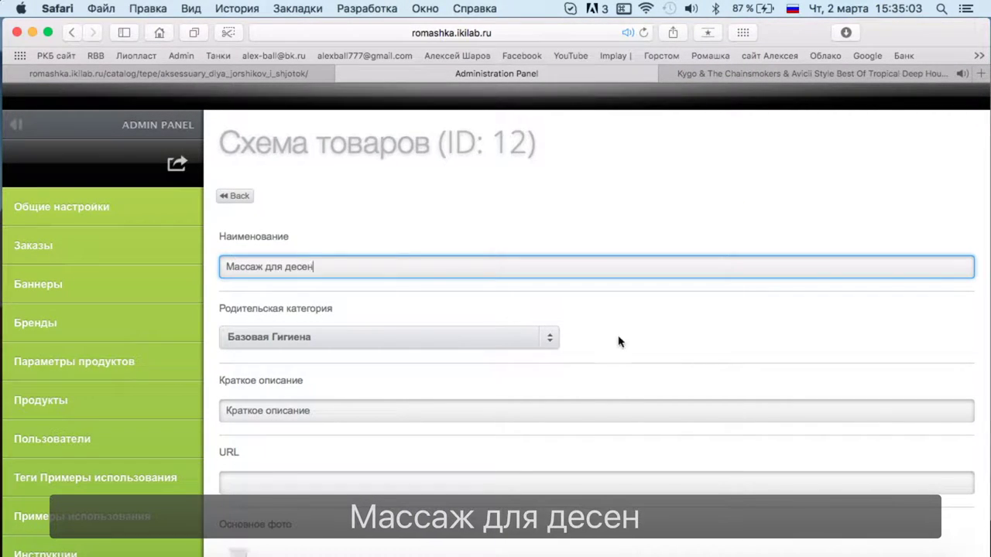
Examine the Базовый уход sheet in the Numbers table for a description of gum massage.
left_click(361, 410)
mouse_move(1, 1)
left_click(394, 306)
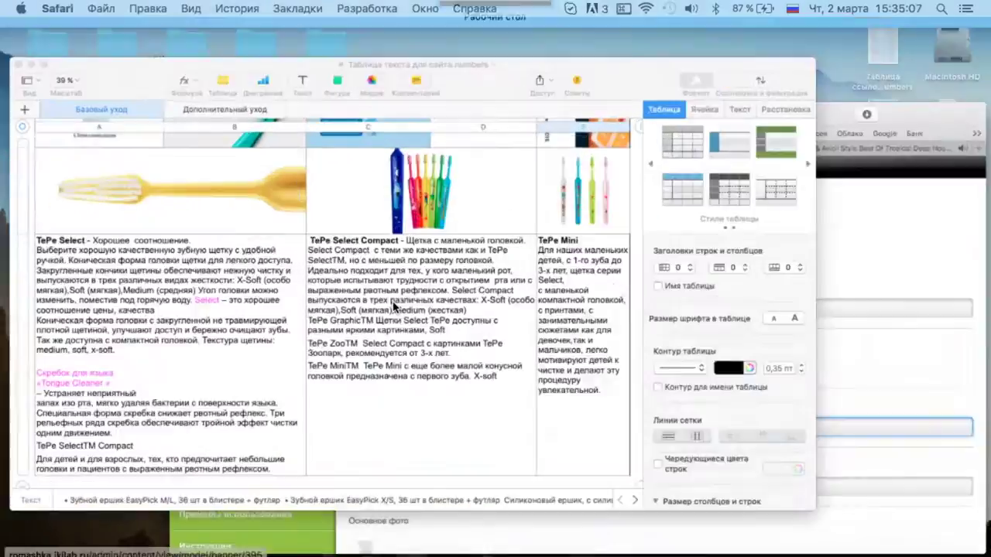
scroll(437, 307, "down", 15)
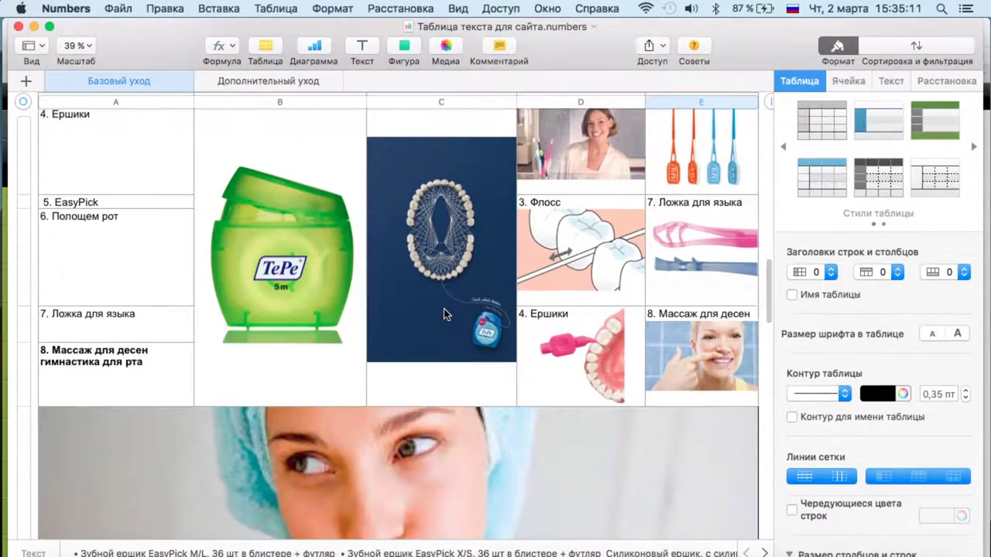
scroll(444, 314, "up", 4)
scroll(703, 203, "down", 2)
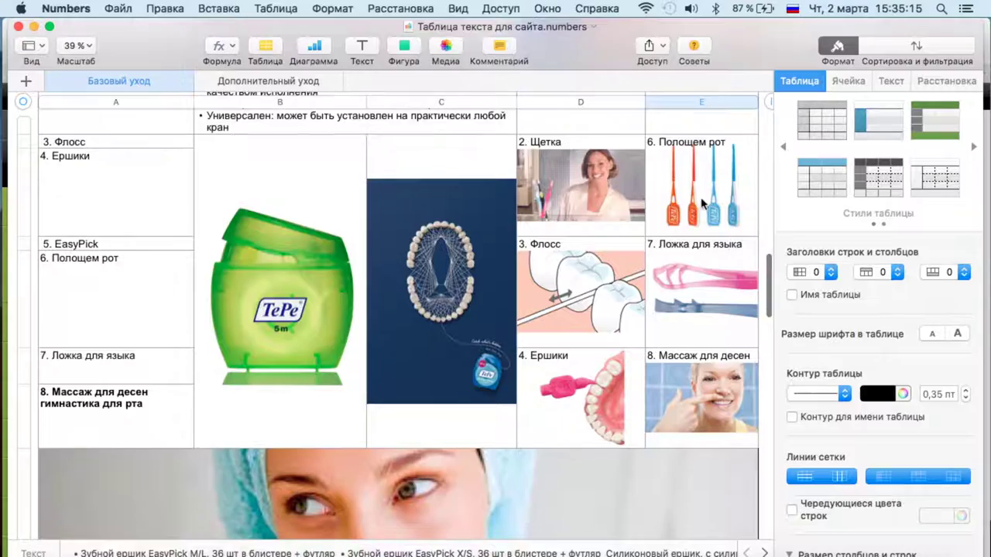
scroll(703, 203, "down", 20)
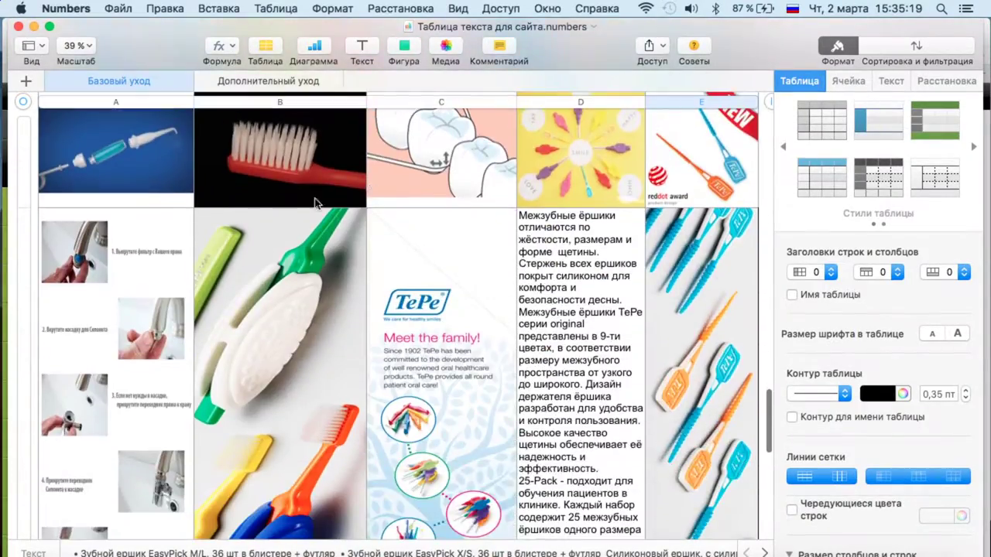
scroll(315, 203, "down", 15)
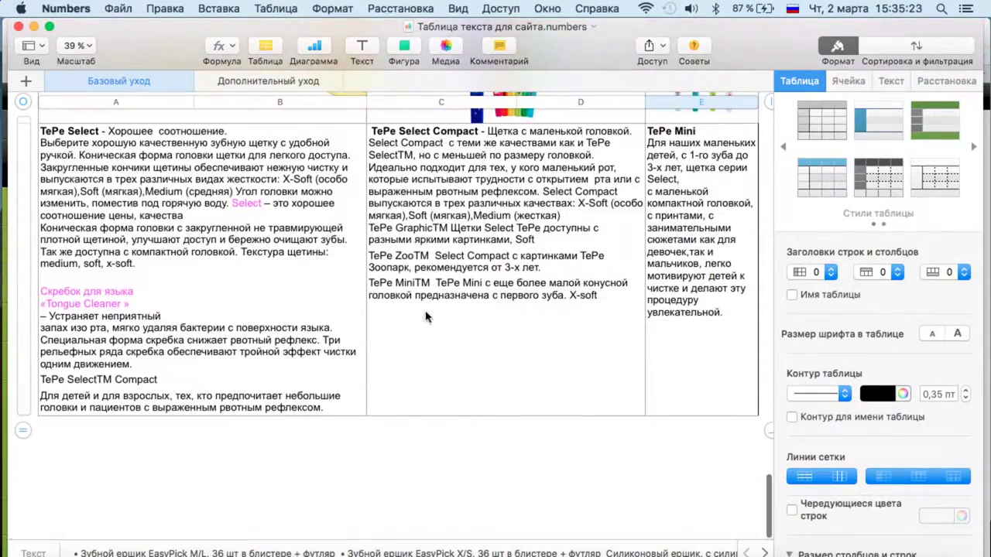
key("ctrl+Up")
Return to the Safari product entry and enter the short description "Укрепляет кольцевую мышцу рта и способствует более широкой улыбке".
left_click(321, 328)
type("ую")
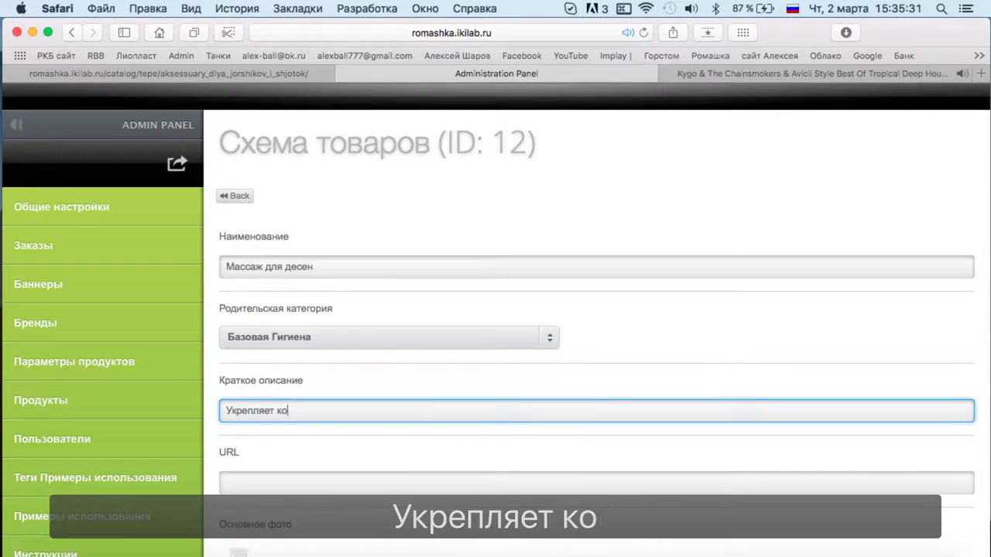
type(" мыш")
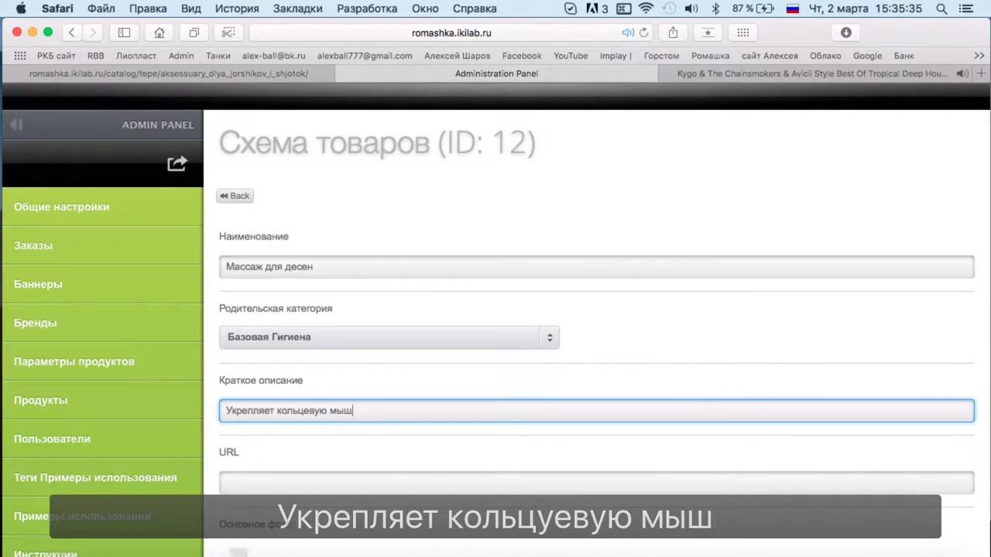
type("цу рта и")
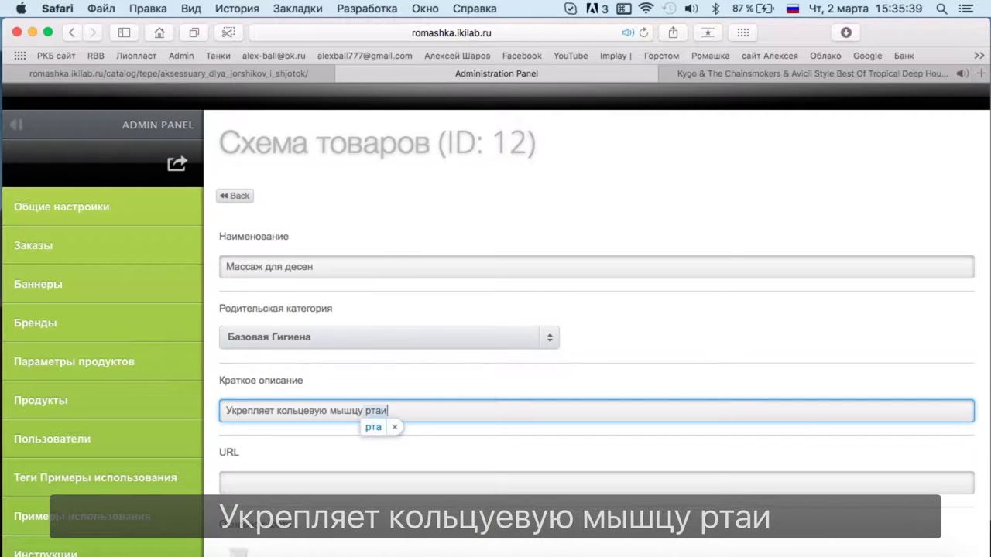
type(" способствует ")
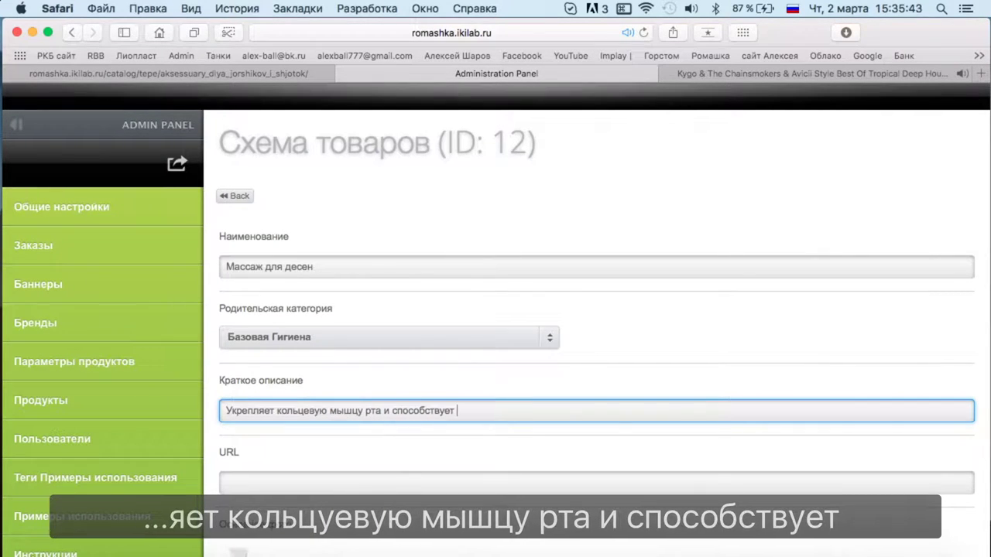
type("более широкой улыбке")
Delete the tube picture set as the main photo and start uploading a replacement.
scroll(275, 373, "down", 3)
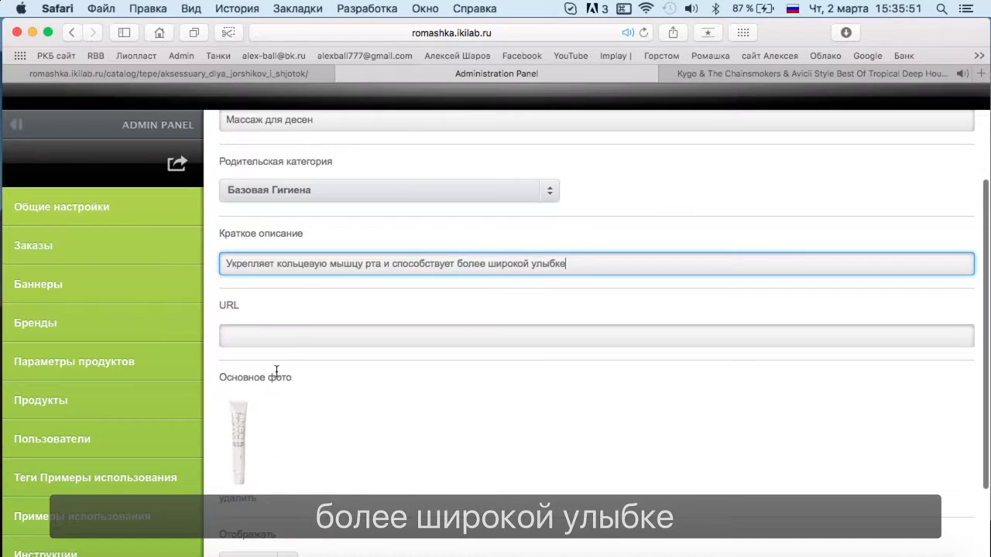
scroll(275, 373, "down", 2)
left_click(247, 435)
left_click(631, 316)
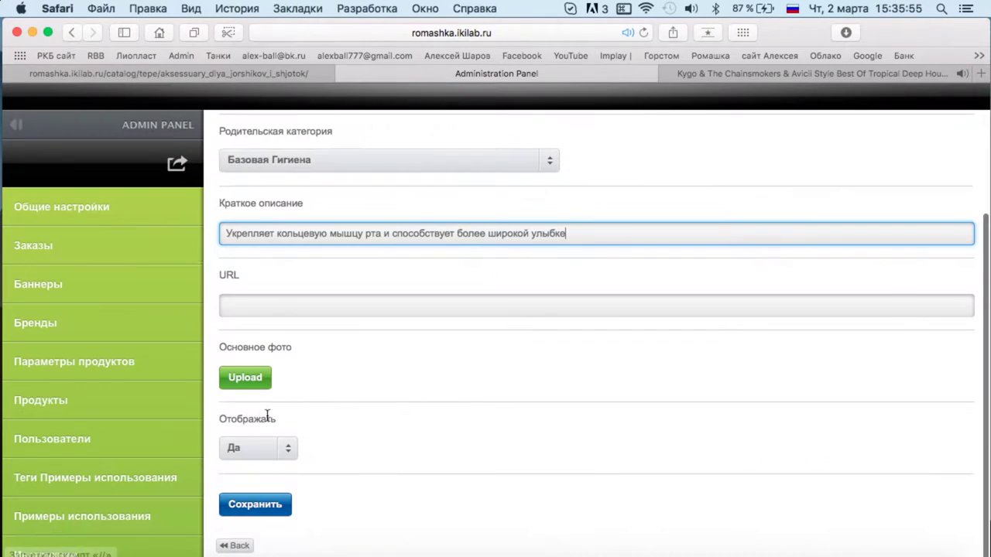
left_click(252, 379)
Look through the Картинки folder and its Иллюстрации and Разное subfolders for a gum massage picture.
left_click(508, 99)
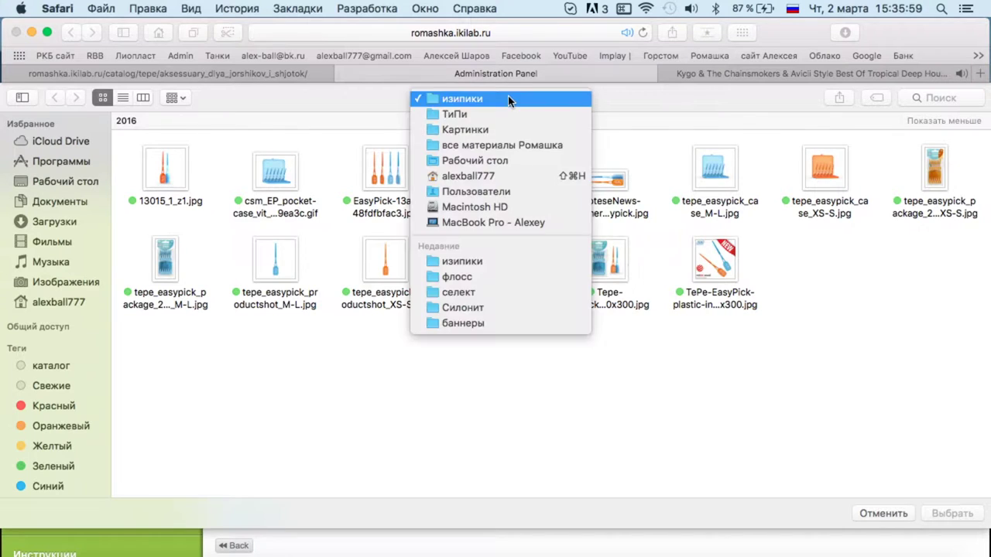
left_click(497, 114)
left_click(518, 98)
left_click(495, 113)
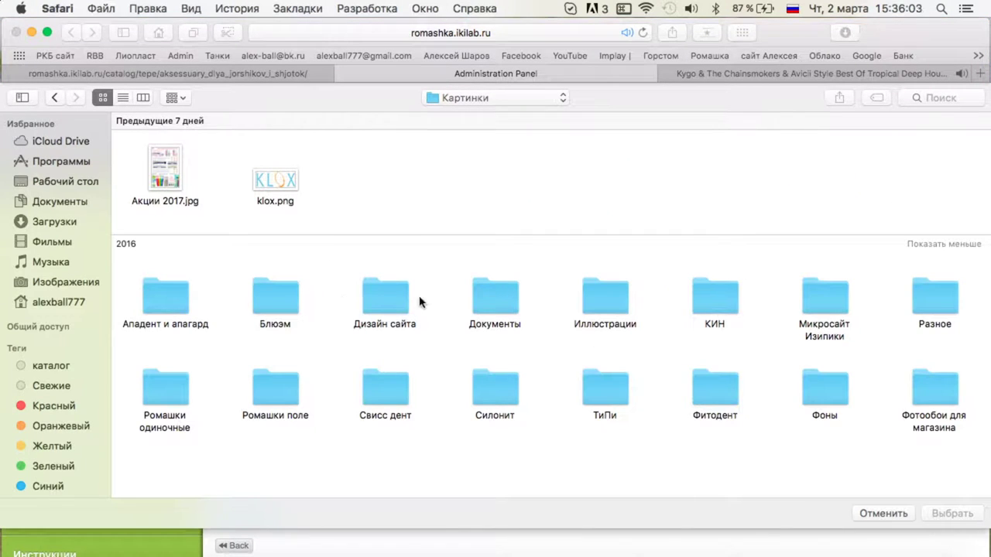
double_click(618, 310)
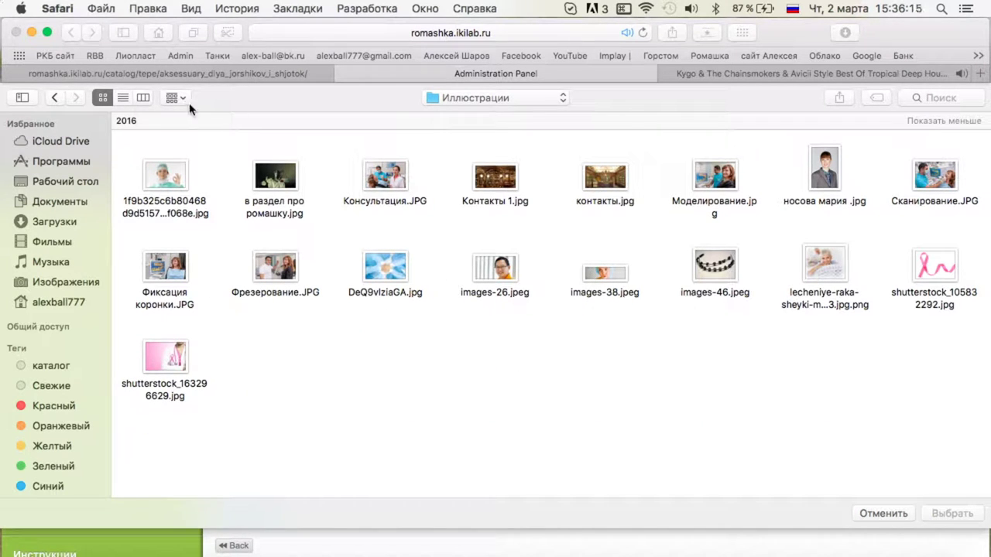
left_click(443, 99)
left_click(453, 115)
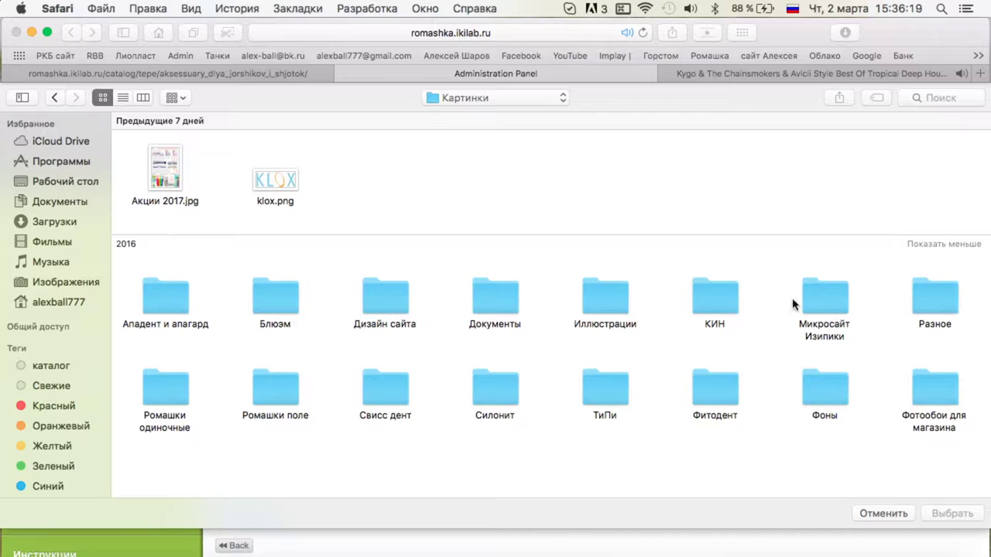
double_click(945, 297)
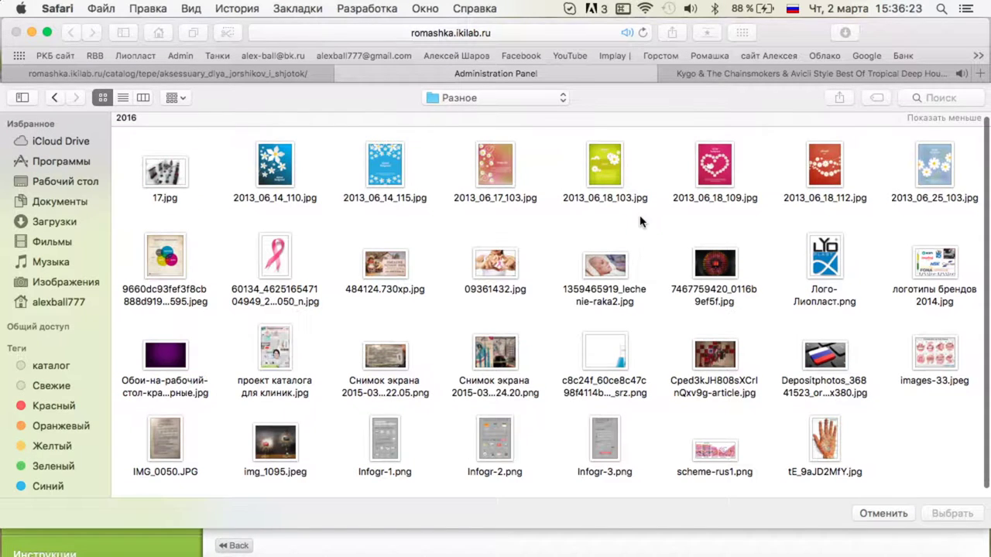
left_click(436, 97)
left_click(449, 115)
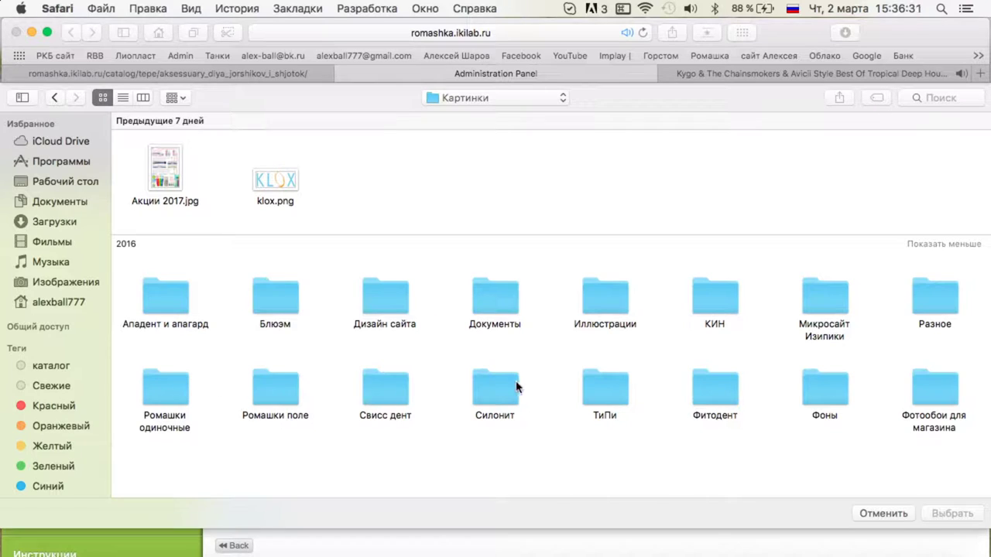
Continue searching for a gum massage picture in the Фоны, Дизайн сайта, Документы and Иллюстрации subfolders of Картинки.
double_click(828, 388)
left_click(511, 97)
left_click(459, 105)
double_click(376, 282)
left_click(507, 98)
left_click(507, 115)
double_click(492, 290)
left_click(507, 99)
left_click(496, 113)
double_click(606, 298)
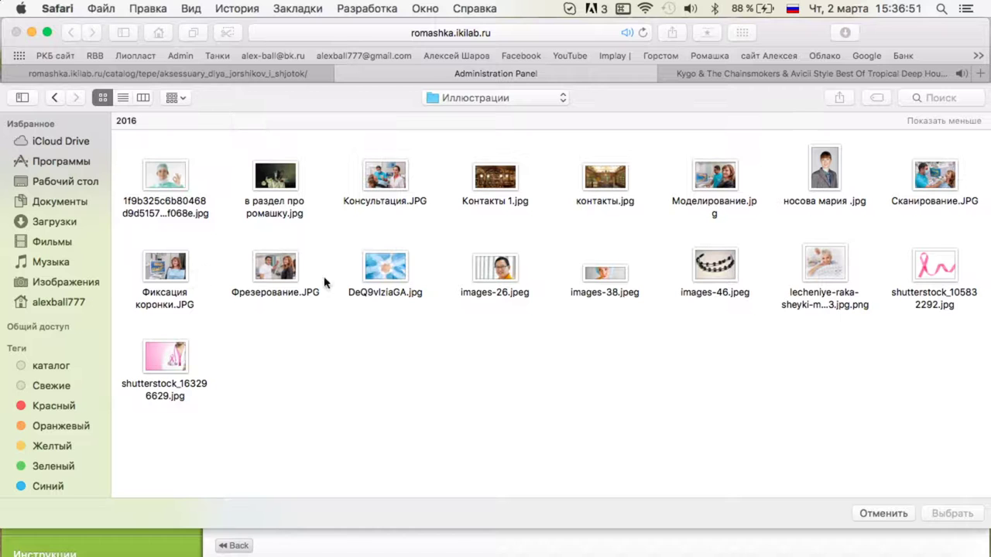
left_click(504, 97)
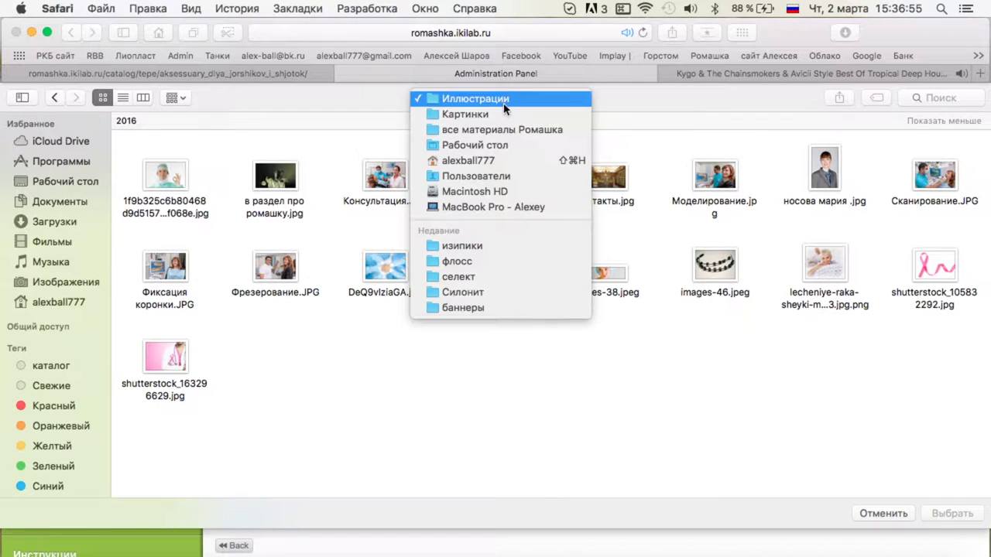
left_click(507, 114)
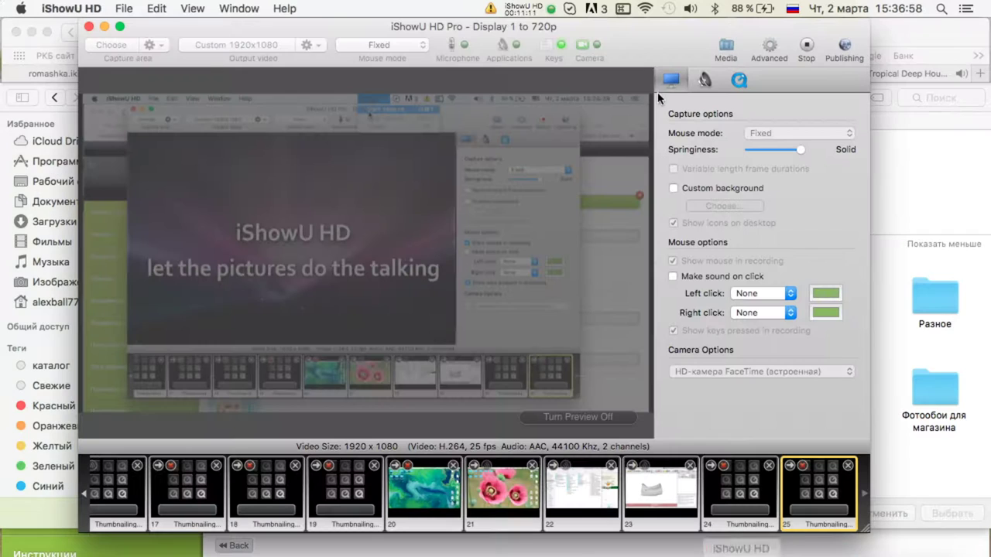
Choose massag-desen-3.jpg from the Загрузки folder as the main photo and save the entry.
left_click(529, 8)
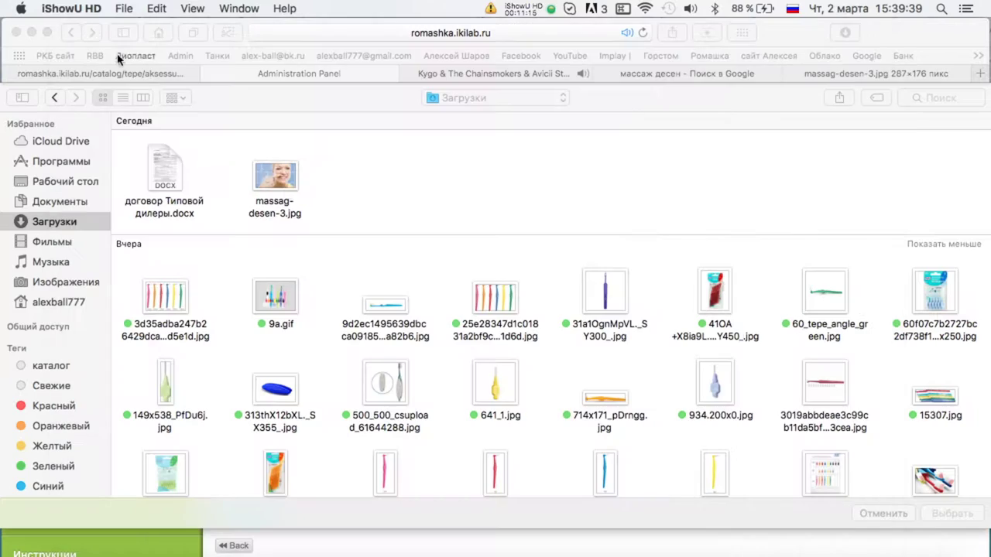
double_click(276, 186)
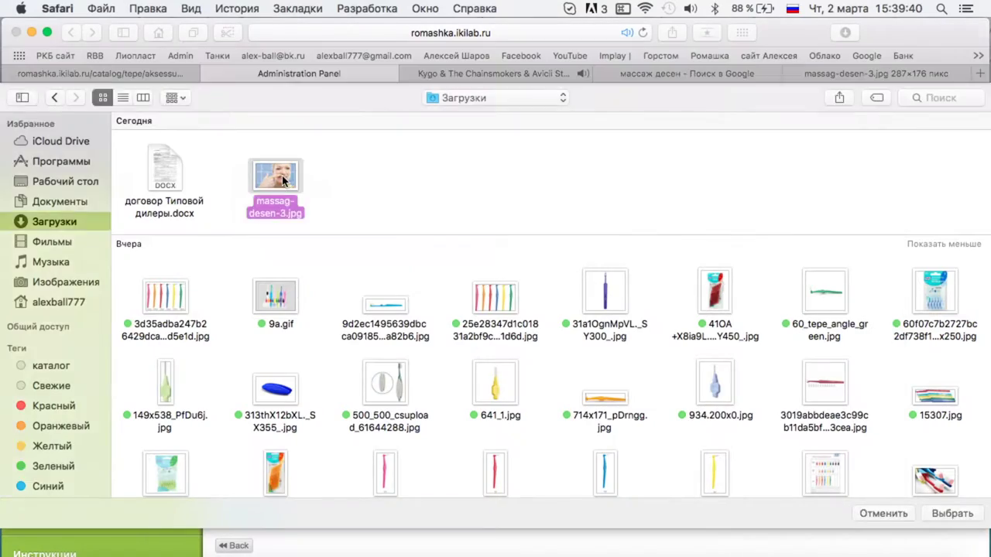
scroll(449, 426, "down", 2)
scroll(493, 415, "up", 4)
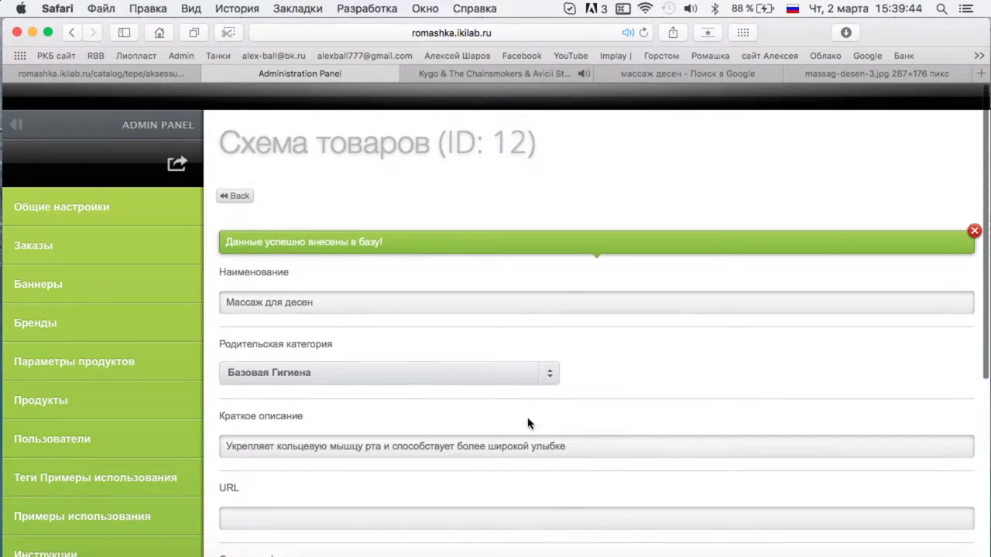
Close the massag-desen-3.jpg page and go back to the Google web results for "массаж десен".
key("ctrl+Up")
left_click(737, 372)
left_click(828, 73)
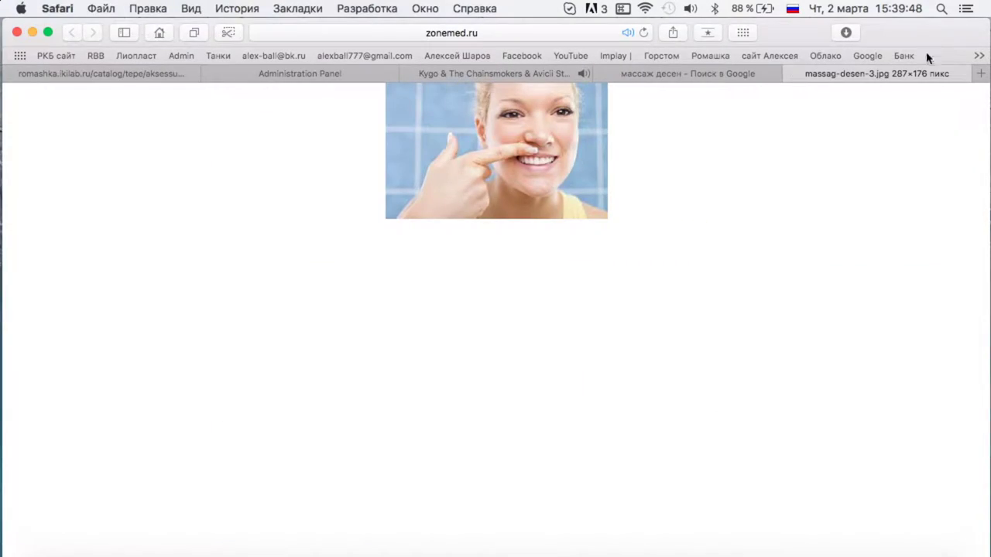
left_click(793, 73)
scroll(299, 159, "up", 4)
left_click(72, 32)
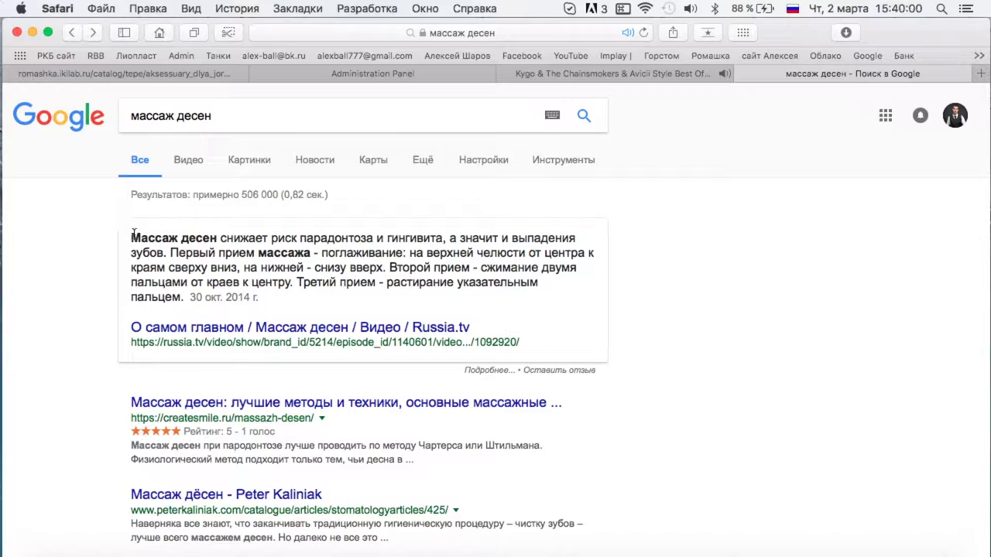
Append the copied search-result sentence "Массаж десен снижает риск парадонтоза и гингивита, а значит и выпадения зубов" to the product's short description after a period.
left_click_drag(133, 235, 164, 254)
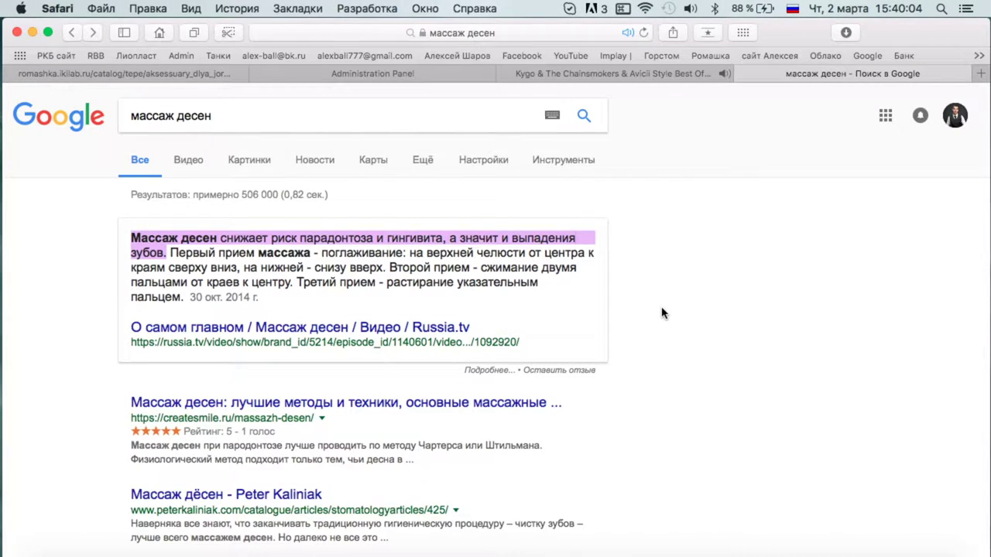
key("super+c")
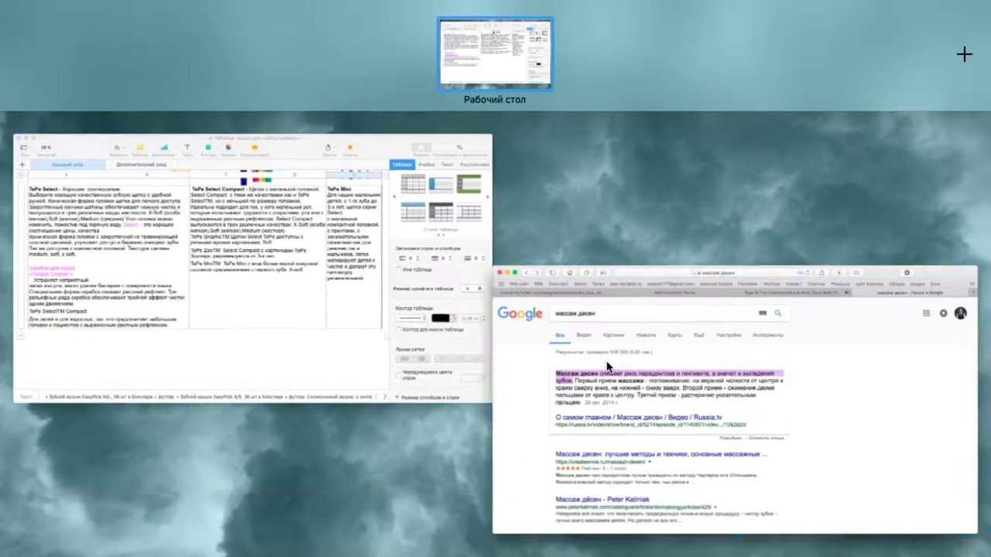
left_click(608, 367)
left_click(393, 75)
left_click(595, 441)
type(".")
key("super+v")
Save the gum massage entry and return to the Базовая Гигиена product list.
scroll(595, 441, "down", 3)
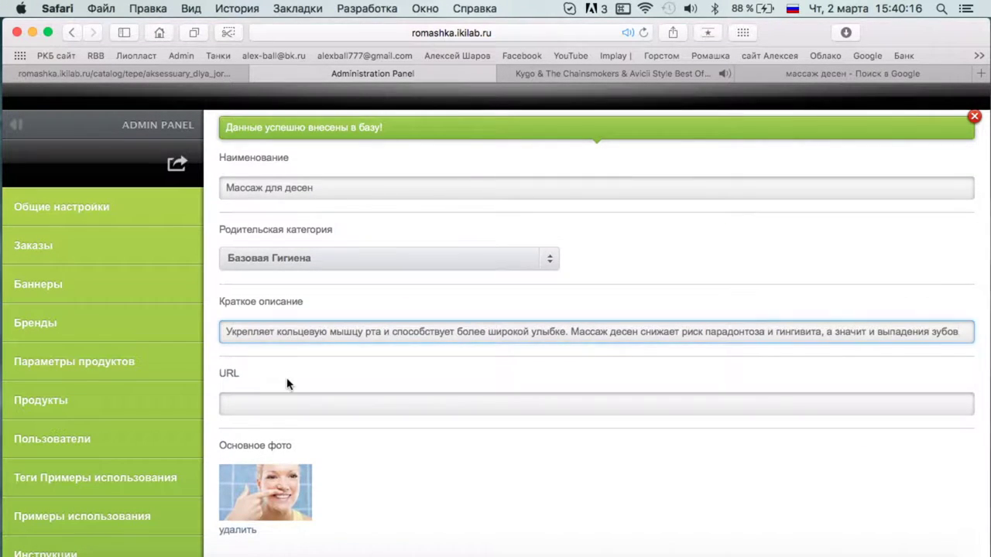
scroll(287, 385, "down", 4)
left_click(259, 504)
scroll(524, 297, "up", 6)
left_click(231, 196)
left_click(231, 197)
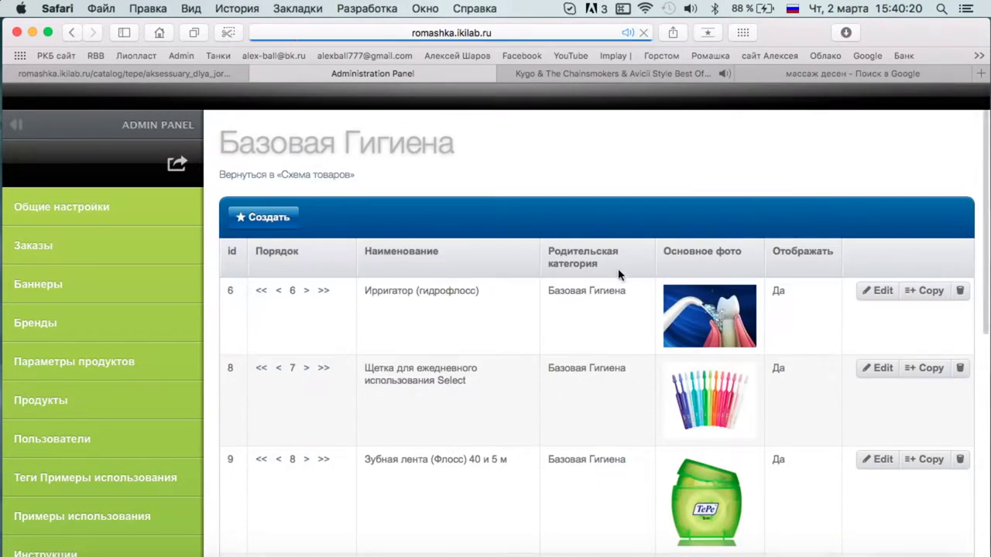
scroll(603, 278, "down", 5)
Reload the public TePe accessories catalog page and examine the products shown under Базовая Гигиена.
key("ctrl+shift+Tab")
key("super+r")
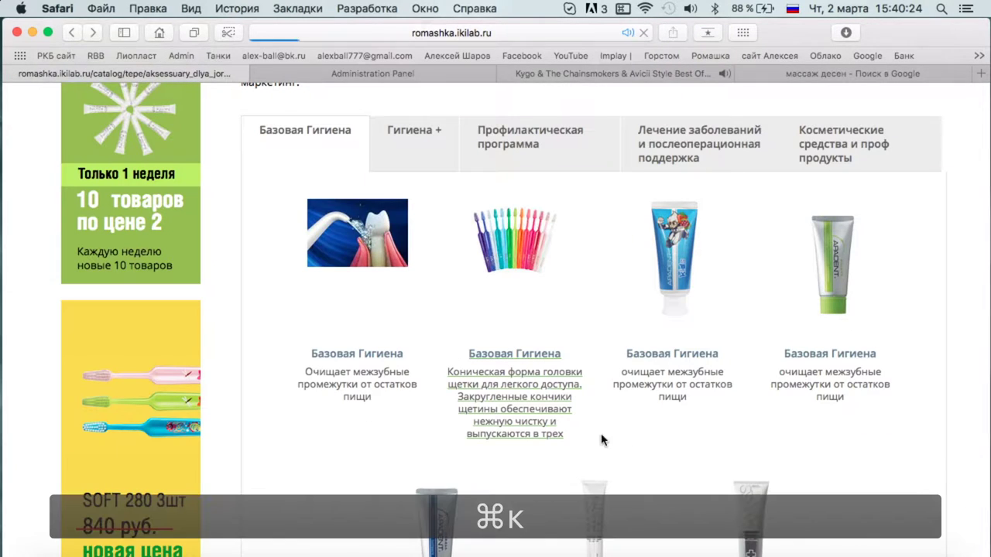
scroll(495, 310, "down", 5)
scroll(468, 278, "up", 8)
scroll(386, 329, "down", 3)
scroll(394, 367, "down", 2)
left_click(360, 267)
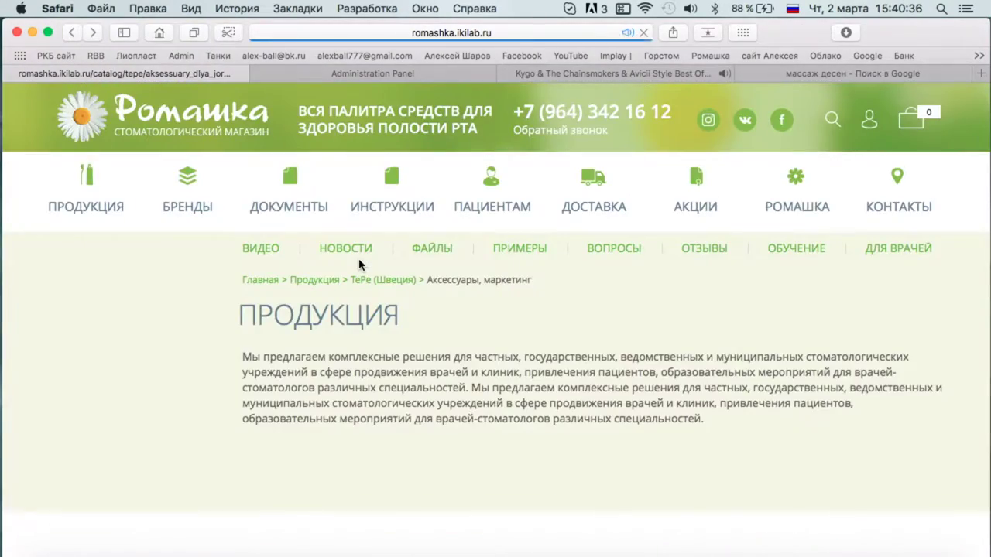
scroll(359, 265, "down", 15)
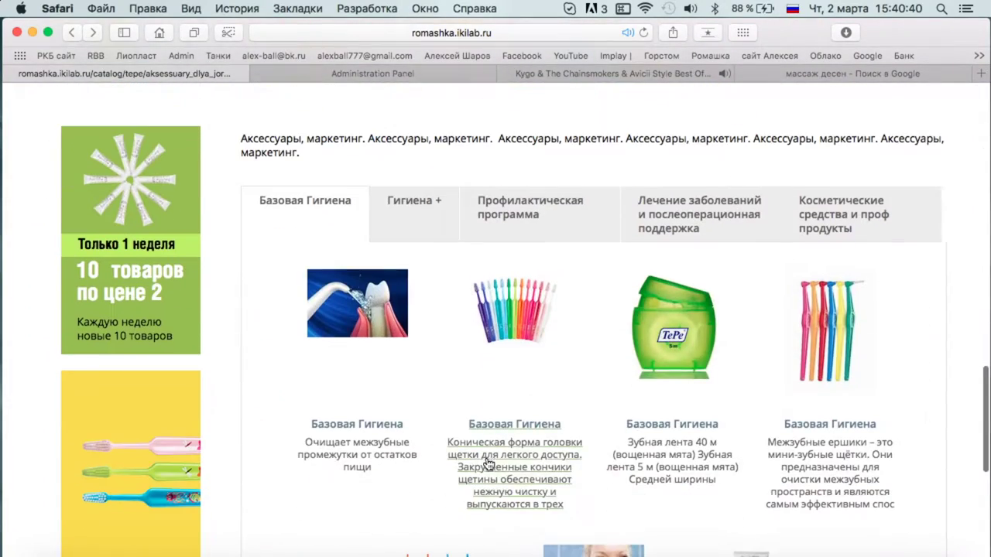
scroll(627, 301, "down", 10)
scroll(626, 301, "up", 10)
Open the TePe fluoride gels catalog page and check its Базовая Гигиена products, including the last unfilled one.
left_click(77, 113)
scroll(723, 296, "down", 15)
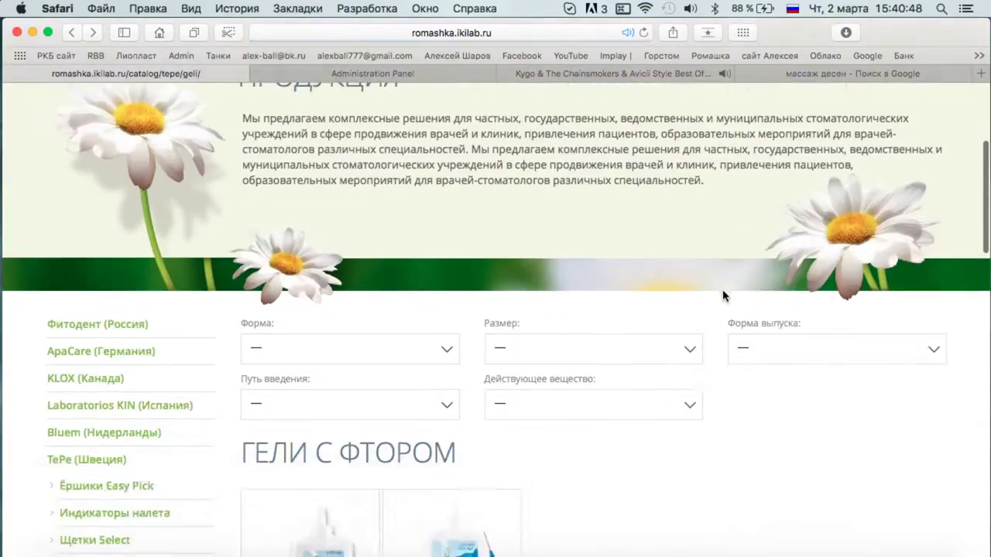
scroll(435, 290, "down", 5)
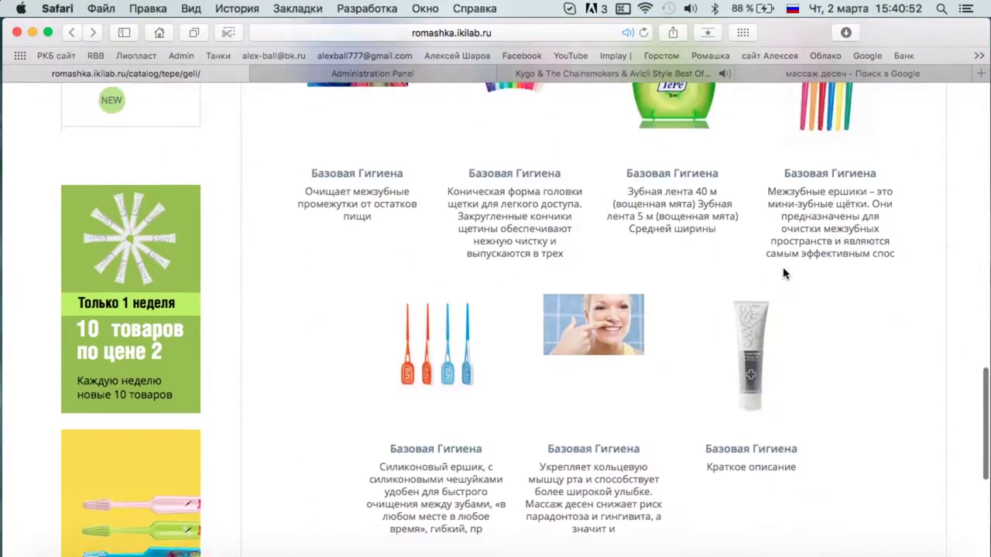
scroll(503, 385, "up", 1)
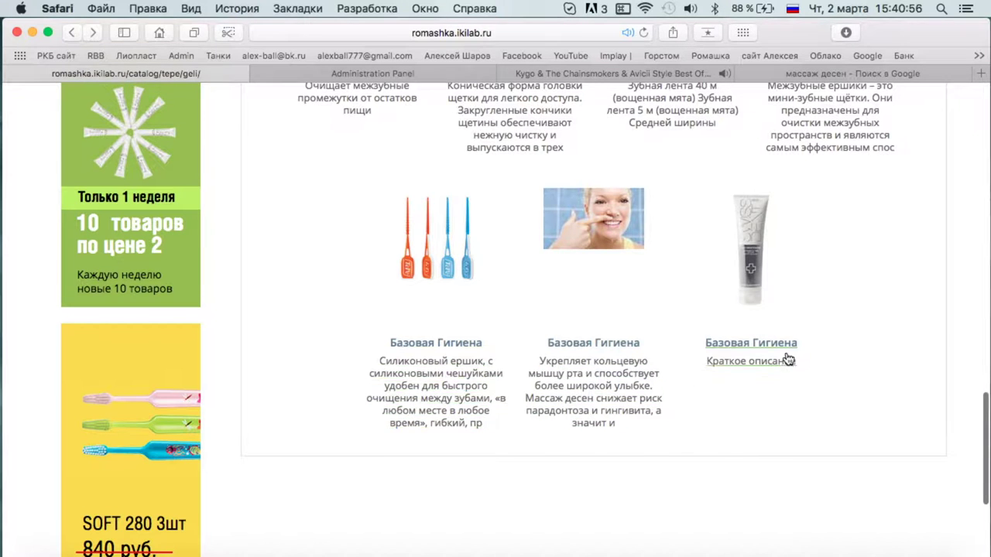
Open the last Базовая Гигиена product, "Товар 4 Товар 4", rename it "Ополаскивание полости рта" and clear its short description.
left_click(387, 76)
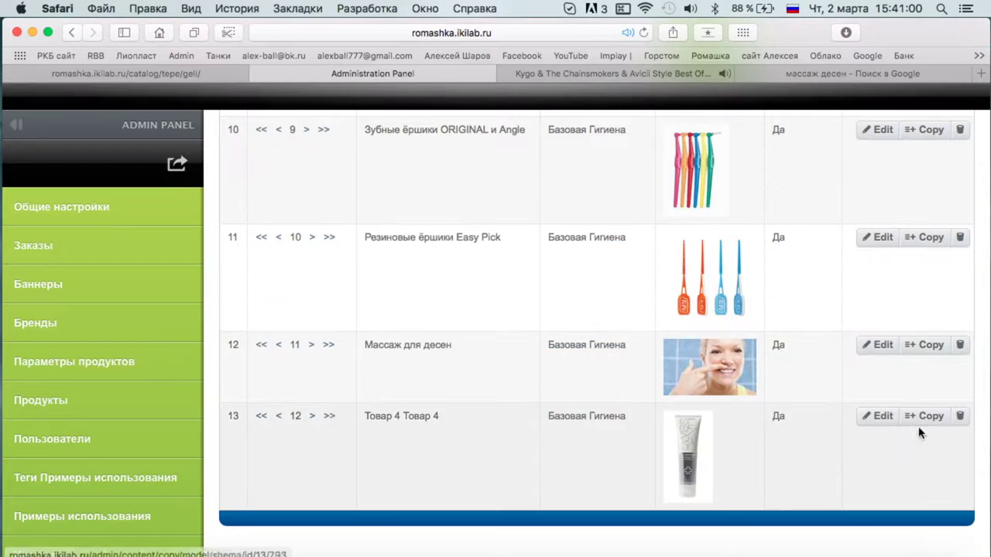
left_click(875, 415)
triple_click(347, 268)
type("Опола")
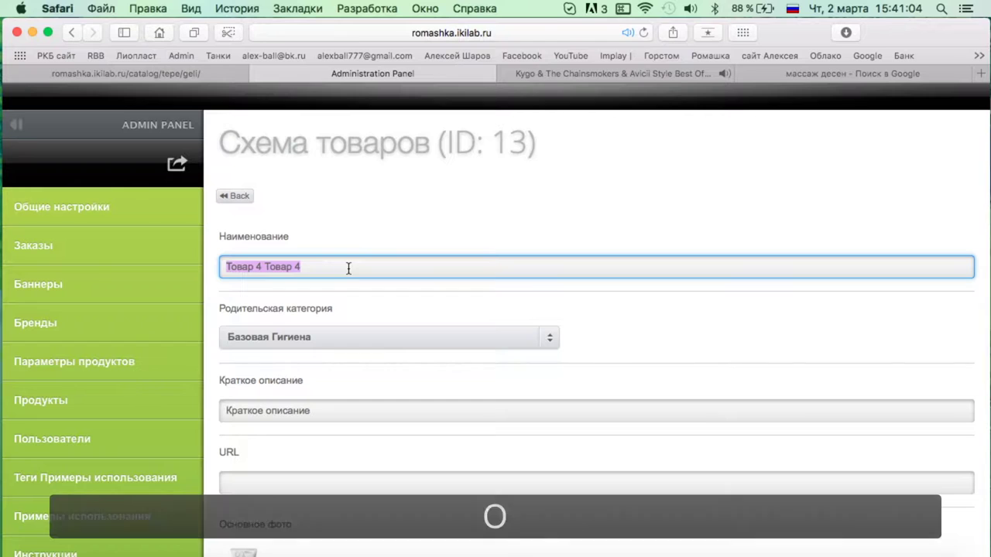
type("скивание полости рта")
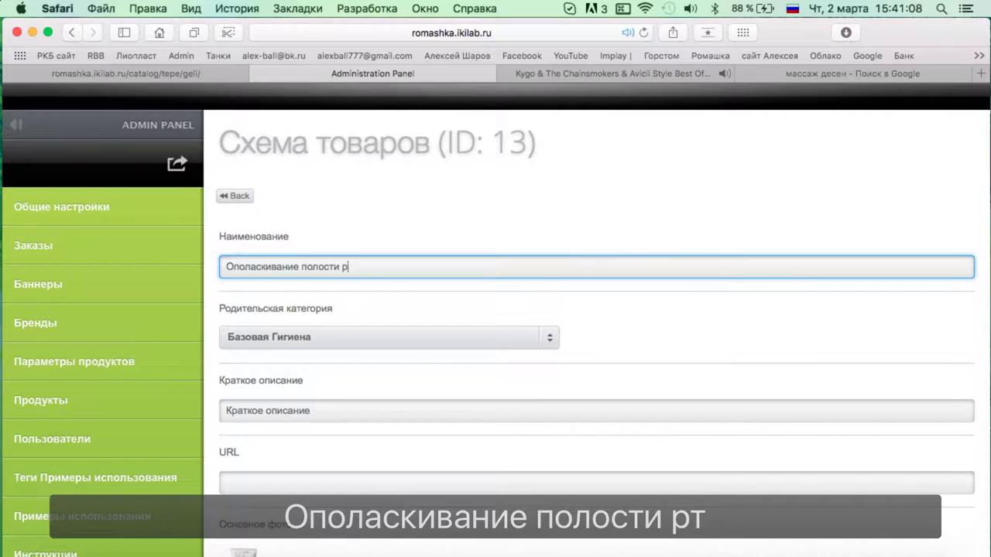
left_click(331, 411)
triple_click(331, 411)
key("BackSpace")
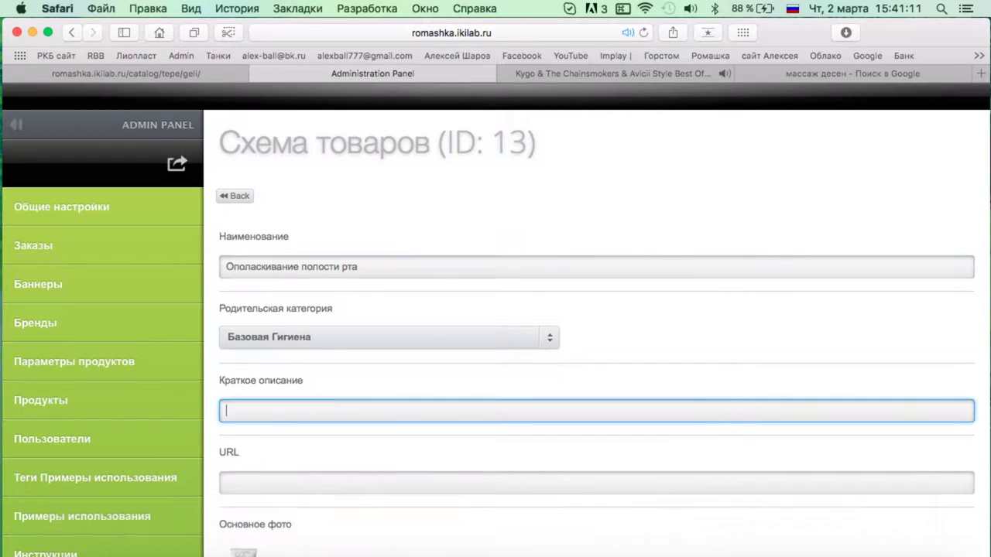
Search Google for "ополаскивание полости рта", replacing the gum massage query.
left_click(890, 73)
triple_click(237, 118)
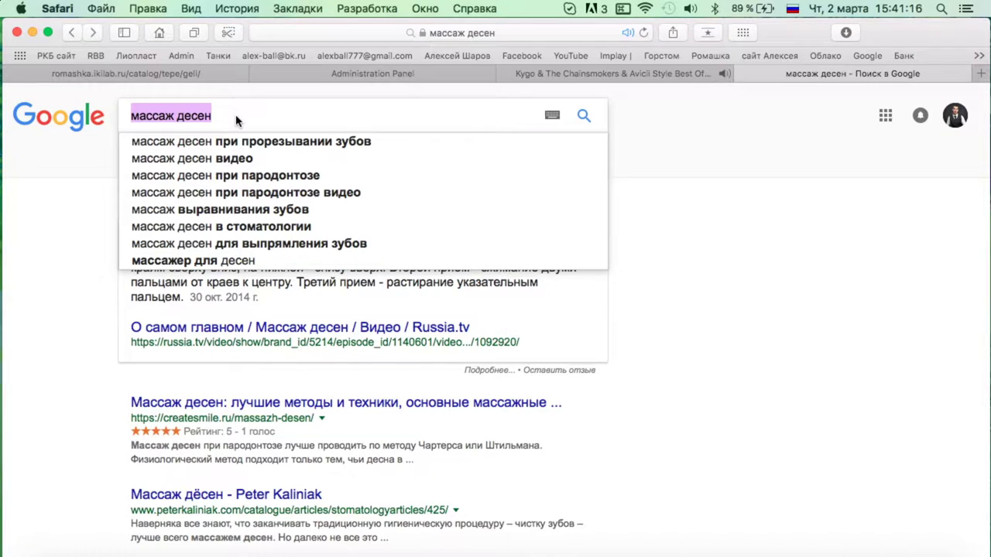
type("ополаскиватние")
key("BackSpace")
key("BackSpace")
key("BackSpace")
key("BackSpace")
type("ание по")
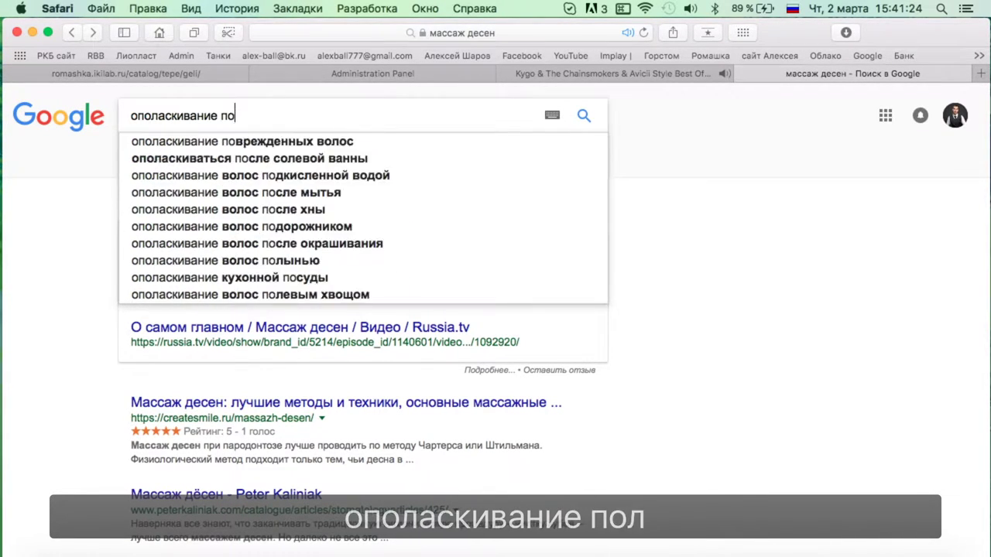
type("лости рта")
key("Return")
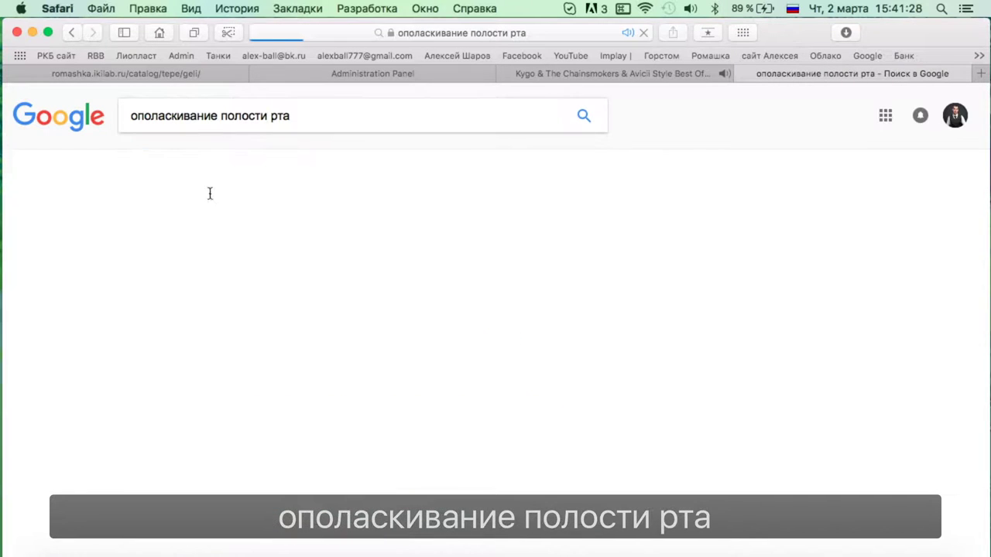
Change the Google query to "полоскание полости рта" and run the search again.
left_click(136, 115)
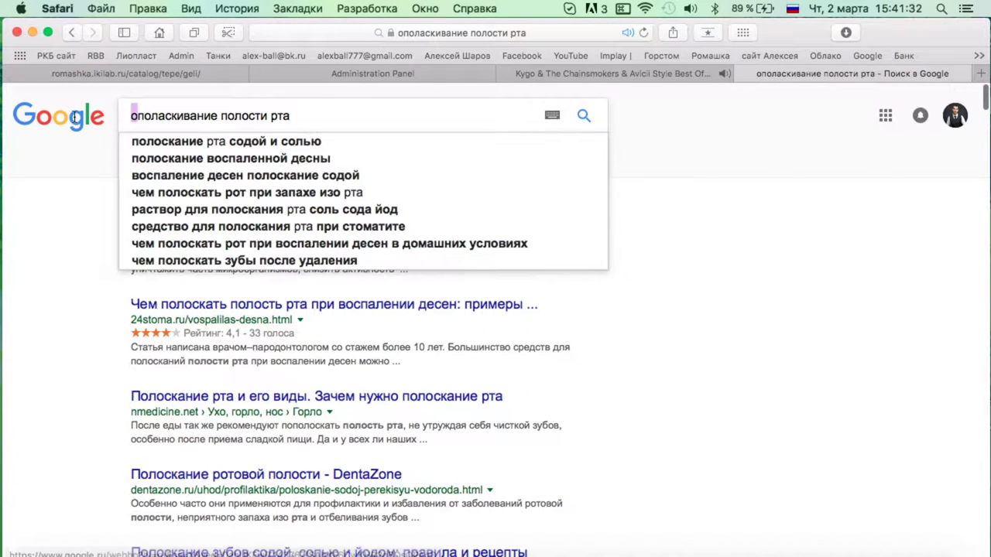
key("BackSpace")
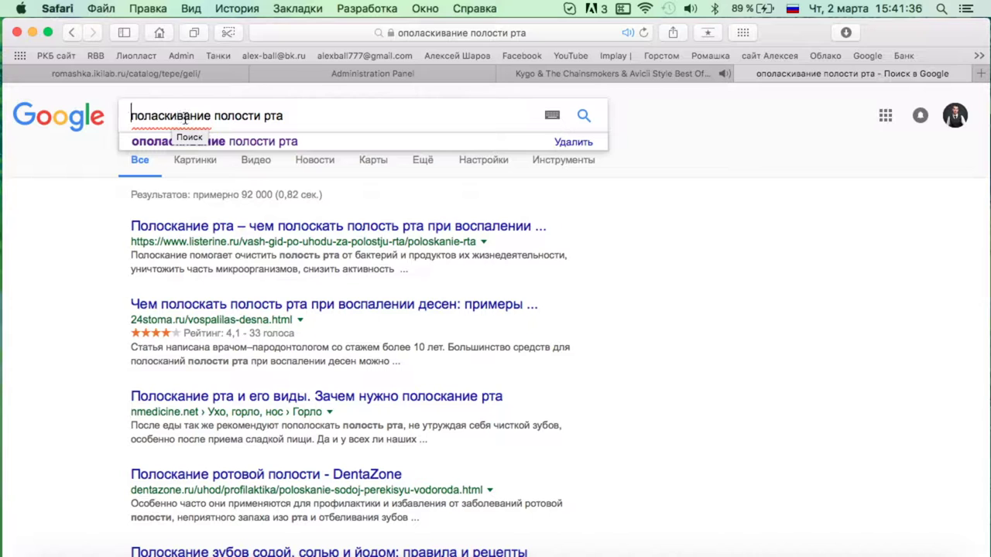
left_click(185, 115)
key("BackSpace")
key("BackSpace")
key("Return")
left_click(158, 115)
key("BackSpace")
type("о")
key("Return")
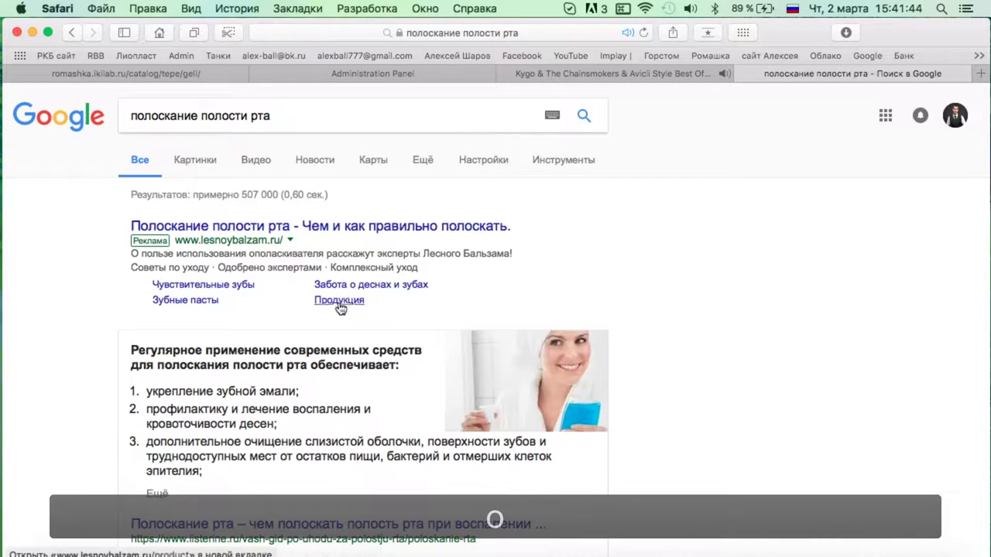
Copy the listerine.ru snippet from "Полоскание помогает очистить" to "уничтожить часть микроорганизмов" and paste it as the product's short description.
scroll(164, 312, "down", 2)
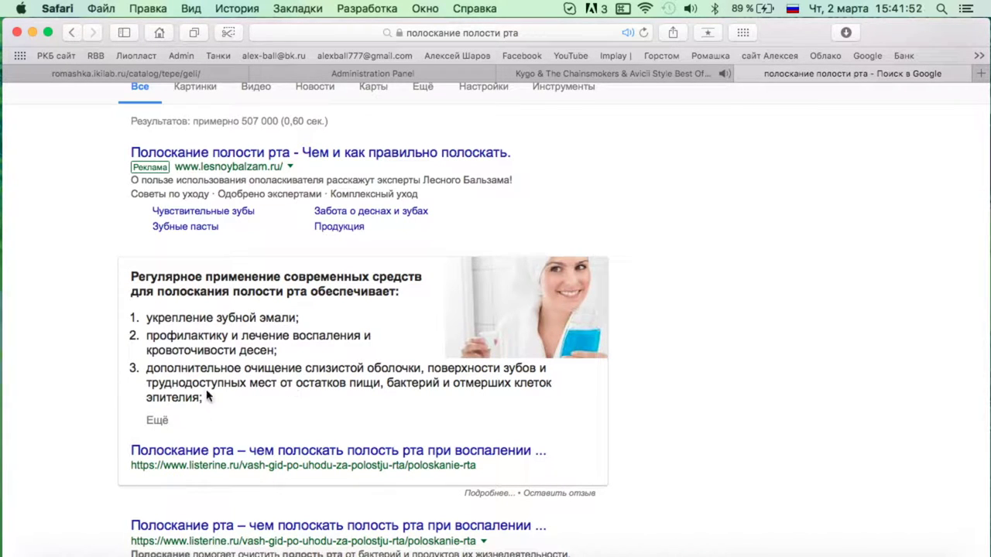
scroll(224, 287, "up", 1)
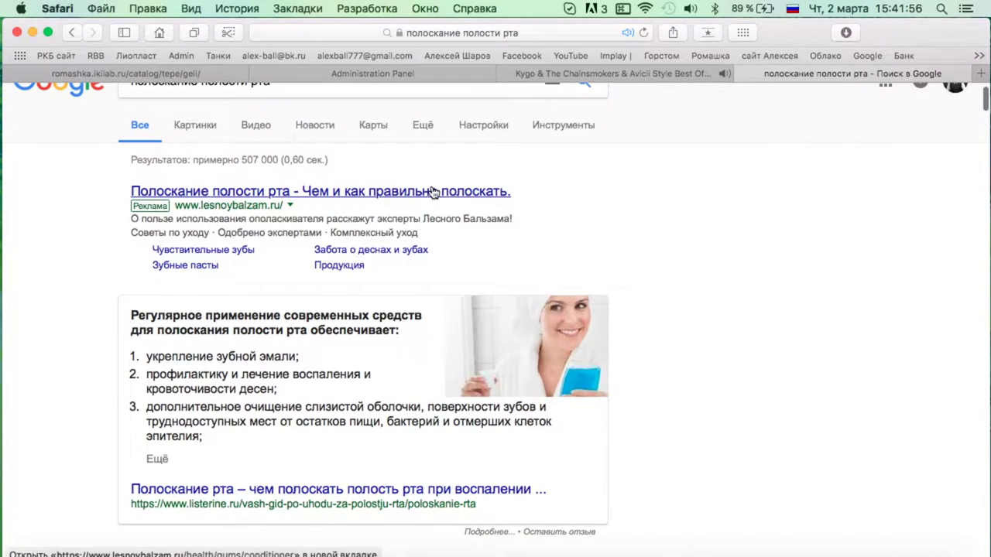
scroll(261, 327, "down", 10)
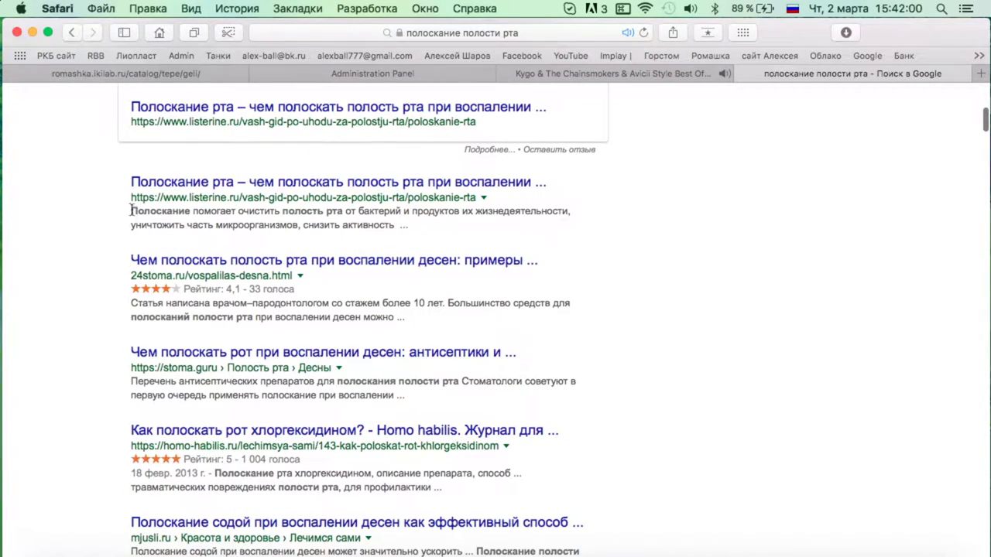
left_click_drag(132, 210, 249, 222)
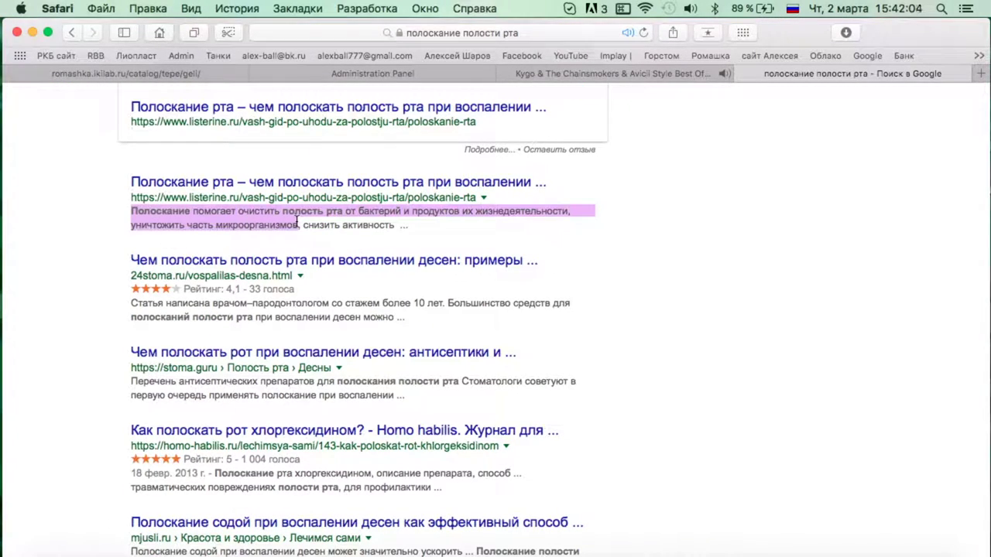
key("super+c")
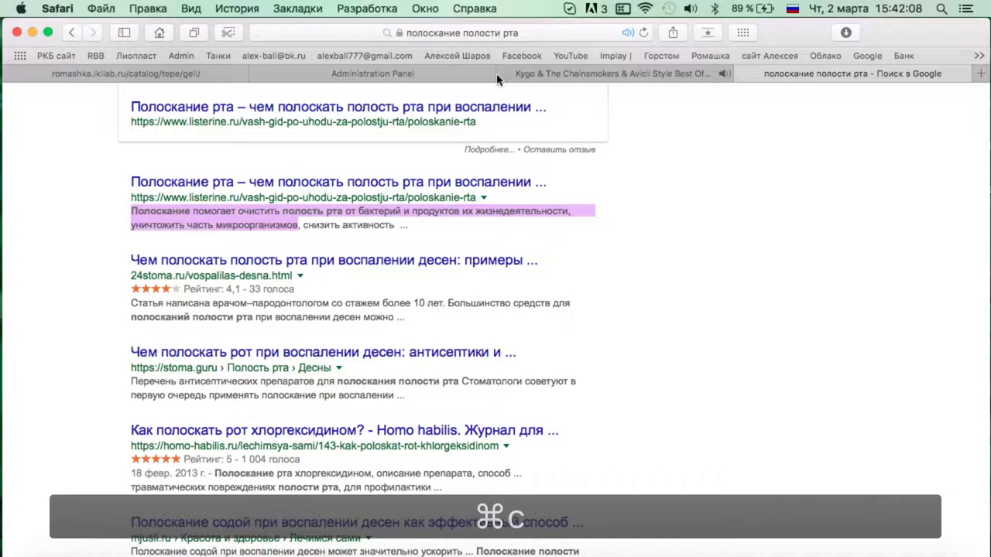
left_click(387, 74)
key("super+v")
Delete the product's current main photo and browse for a replacement in the desktop's все материалы Ромашка folder, subfolder Картинки.
scroll(464, 403, "down", 3)
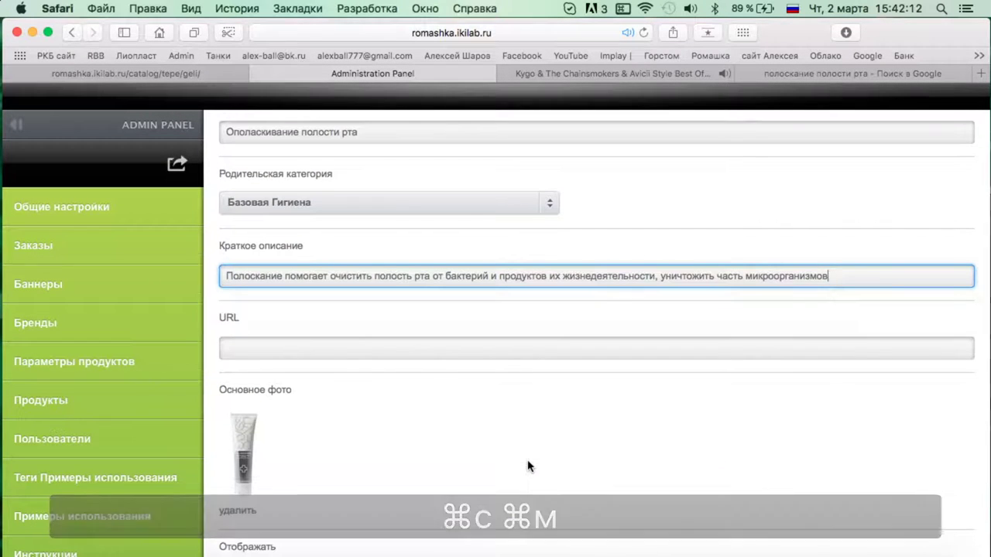
left_click(232, 521)
left_click(245, 421)
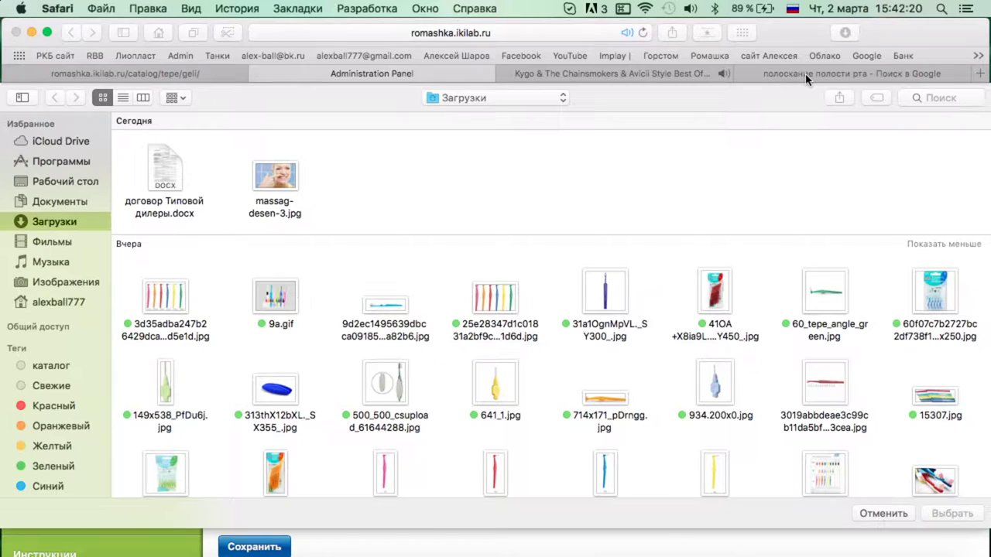
scroll(642, 283, "down", 15)
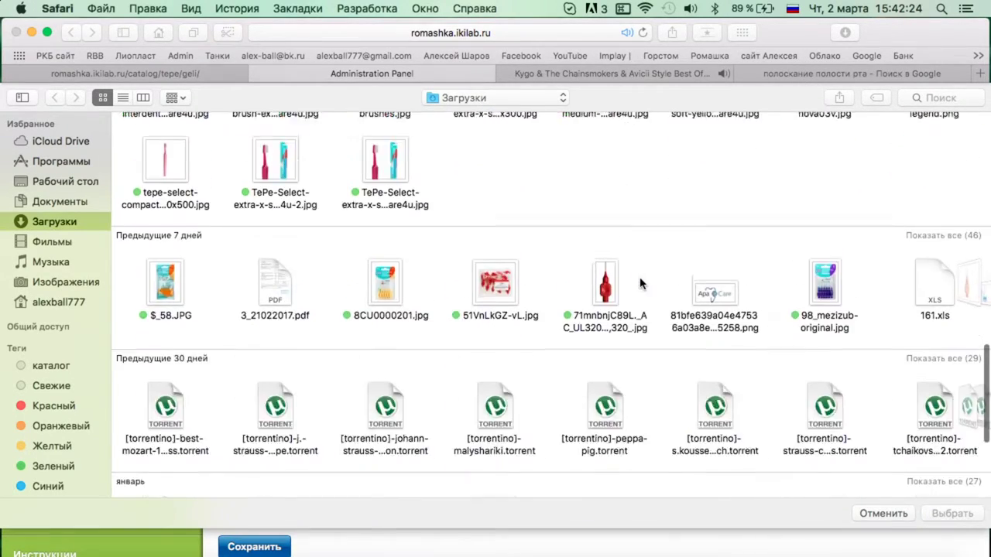
scroll(642, 284, "up", 15)
left_click(65, 181)
scroll(391, 268, "down", 7)
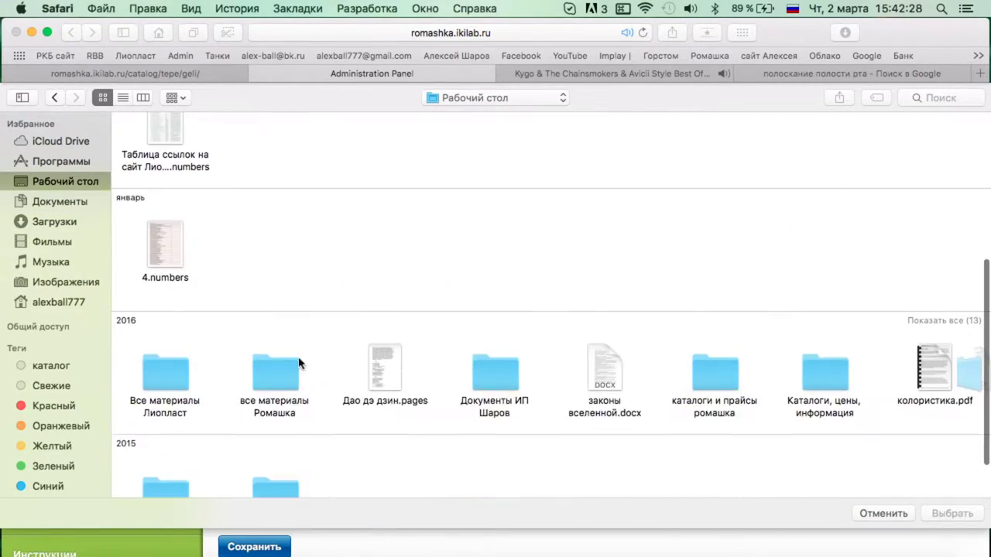
double_click(288, 364)
double_click(275, 390)
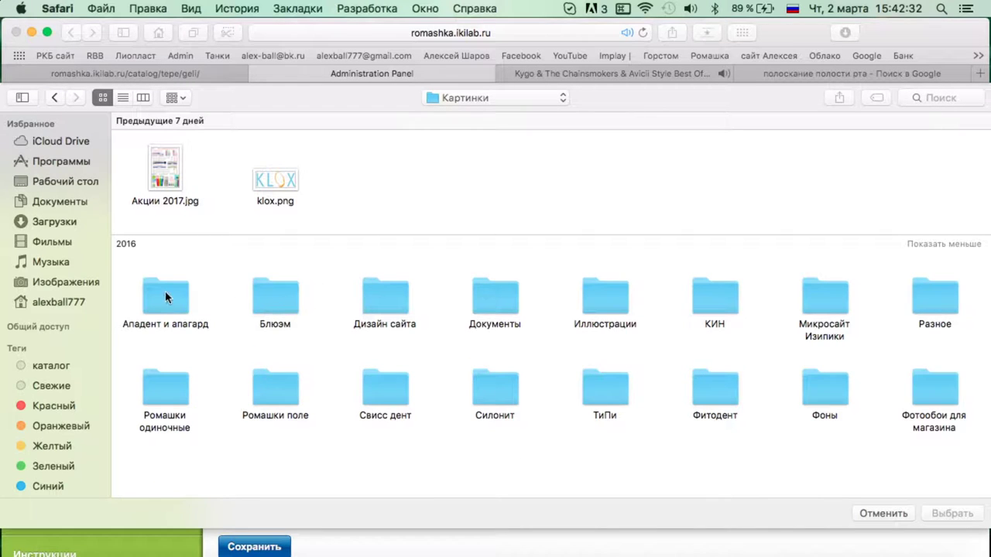
Look through the Иллюстрации and Разное folders for a suitable mouth-rinsing photo.
double_click(605, 297)
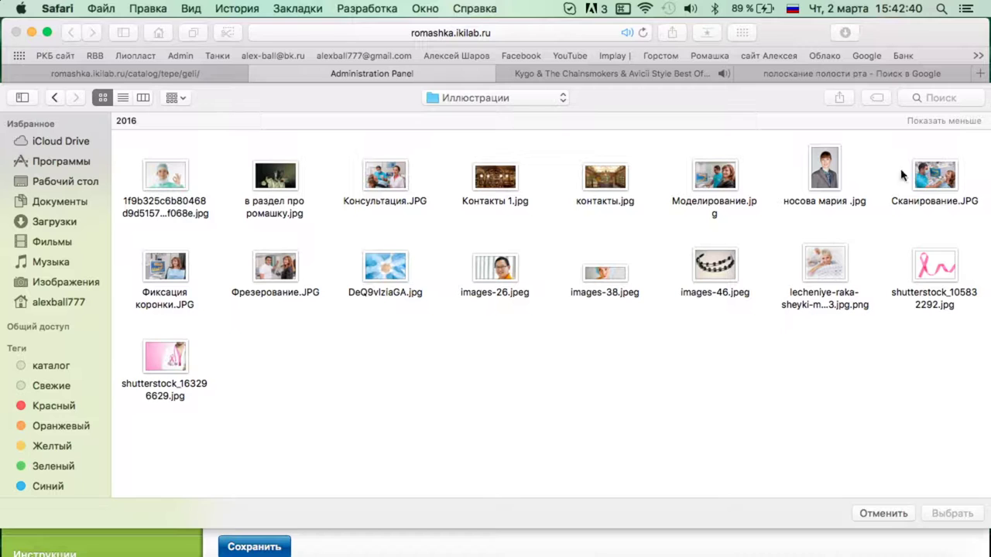
left_click(55, 99)
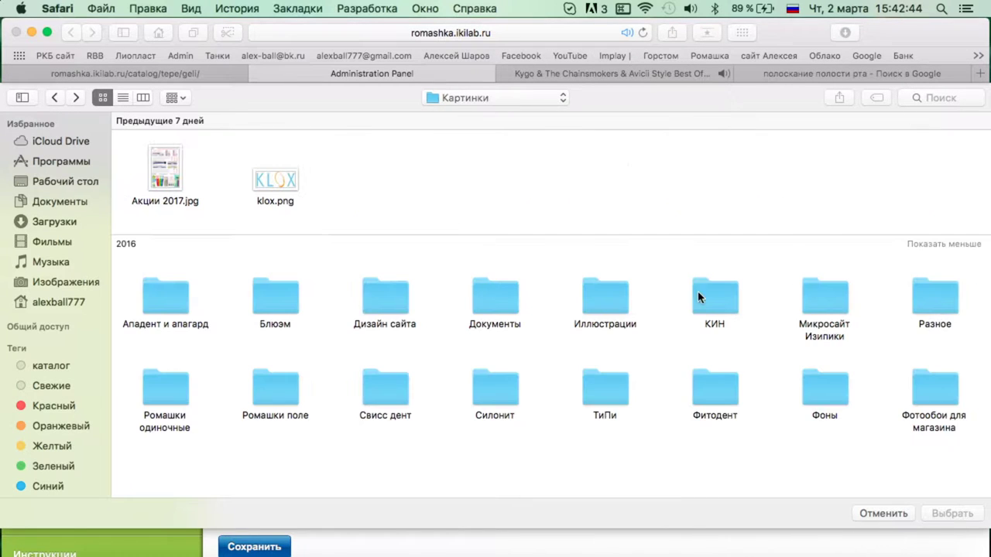
double_click(937, 300)
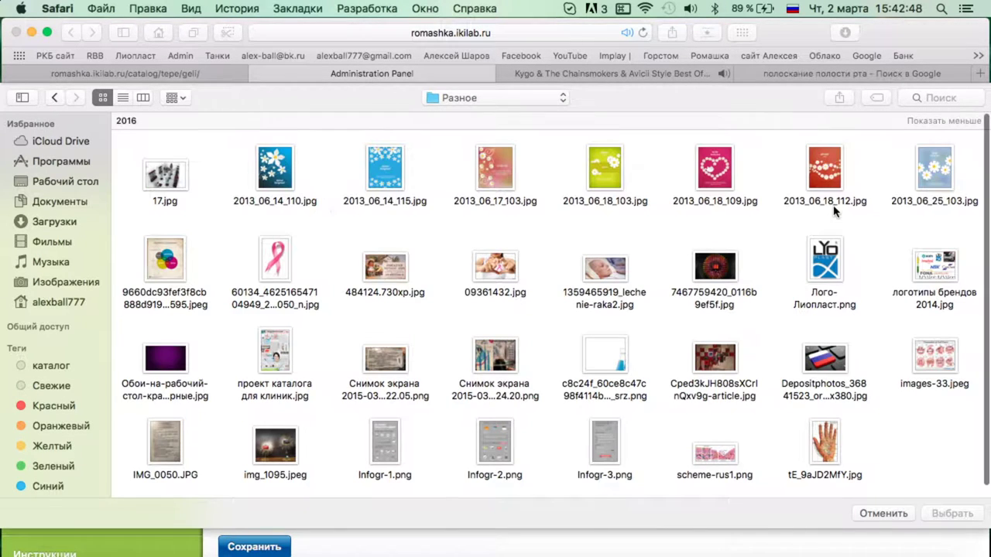
scroll(379, 301, "down", 1)
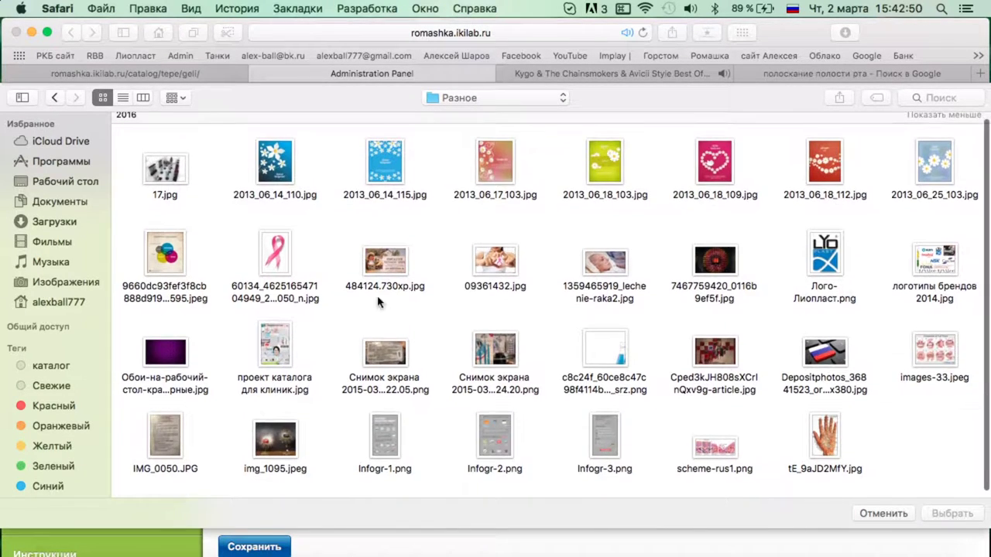
left_click(55, 99)
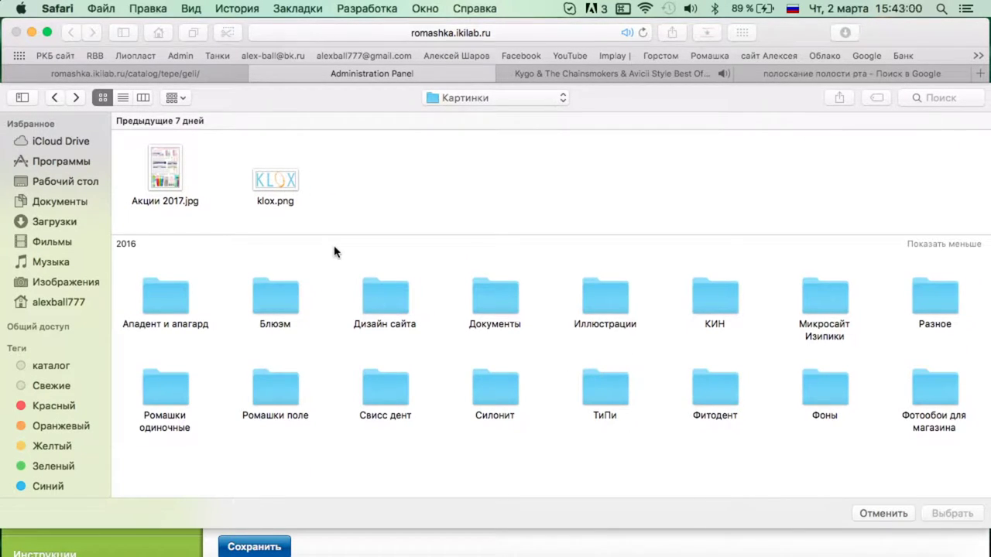
Open the баннеры folder inside ТиПи, look over its images and preview 0.jpg.
double_click(609, 394)
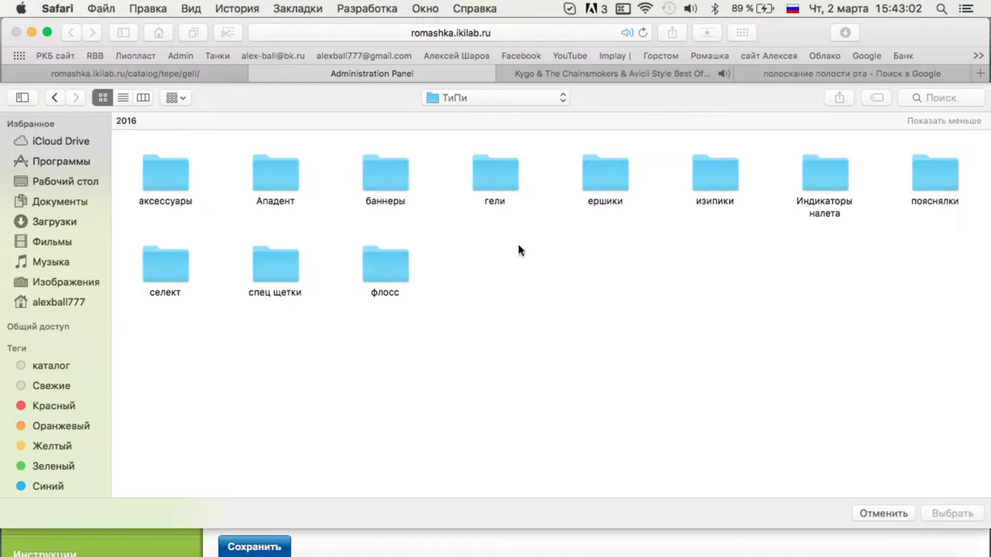
double_click(380, 191)
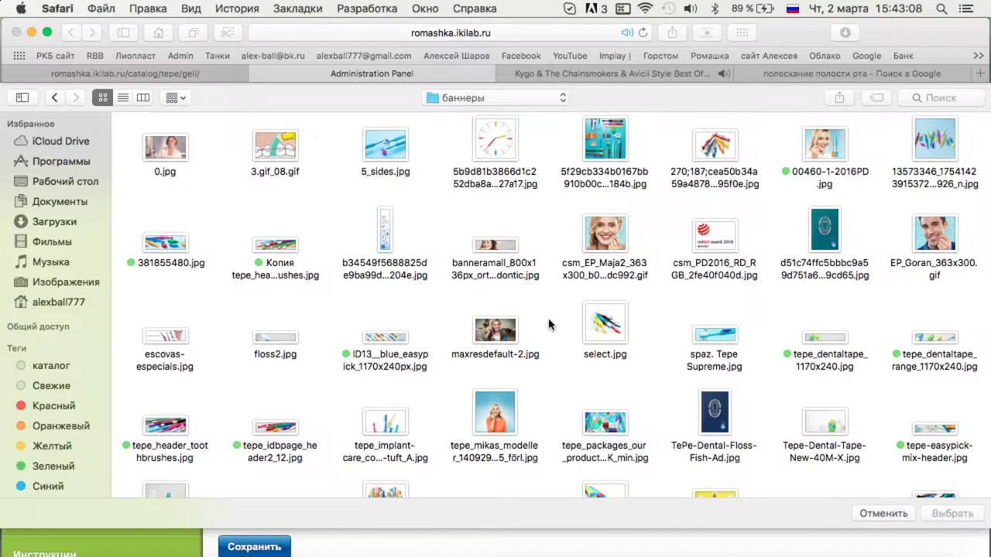
scroll(548, 326, "down", 5)
scroll(205, 195, "up", 6)
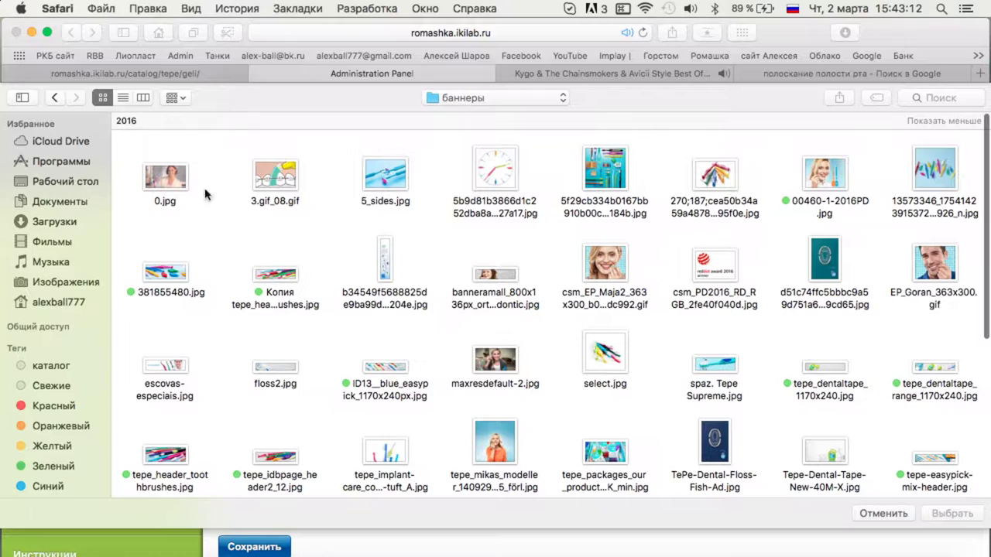
left_click(172, 181)
key("space")
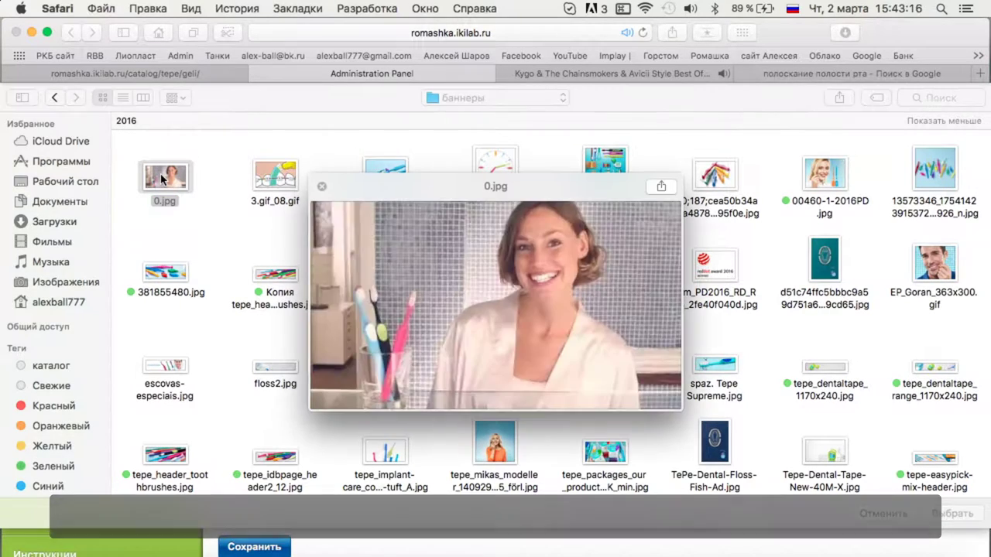
key("space")
Preview maxresdefault-2.jpg and upload it as the product's main photo.
left_click(497, 359)
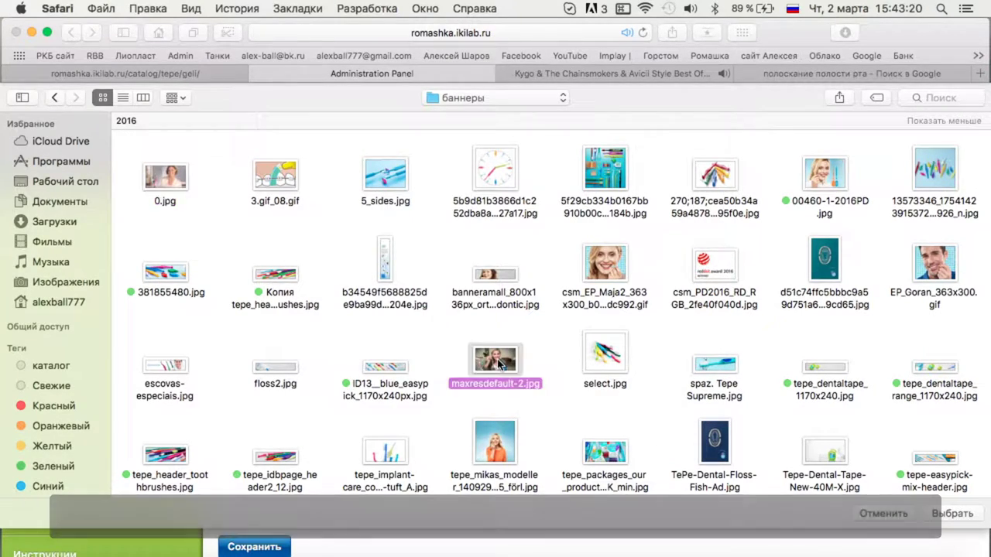
key("space")
key("space")
double_click(498, 360)
scroll(497, 364, "down", 5)
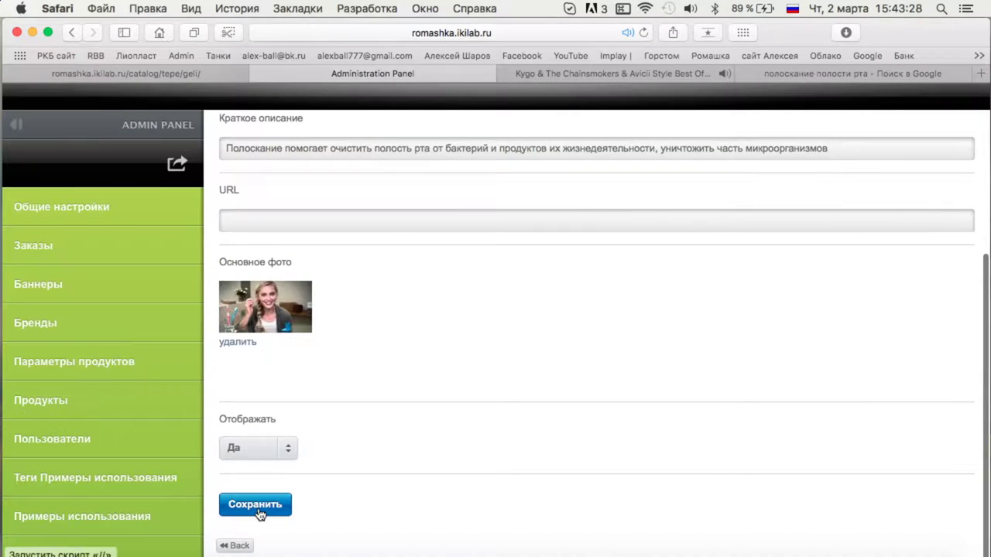
Save the mouth-rinsing product and return to the Базовая Гигиена product list.
left_click(255, 505)
scroll(367, 206, "up", 2)
left_click(232, 194)
scroll(727, 345, "down", 6)
Reload the public TePe gels catalog page and check the products shown under Гигиена +.
left_click(30, 73)
key("super+r")
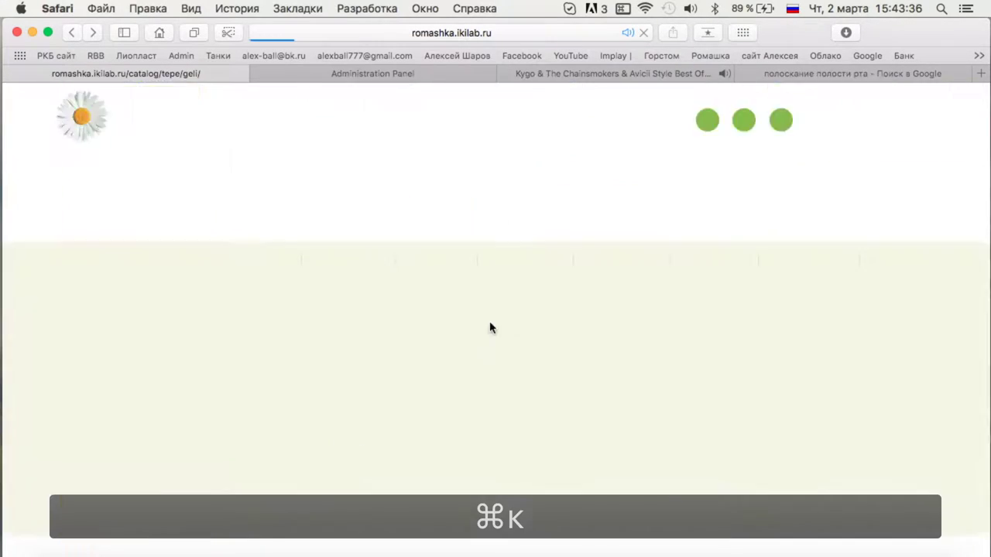
scroll(692, 353, "up", 5)
left_click(415, 280)
scroll(694, 243, "down", 4)
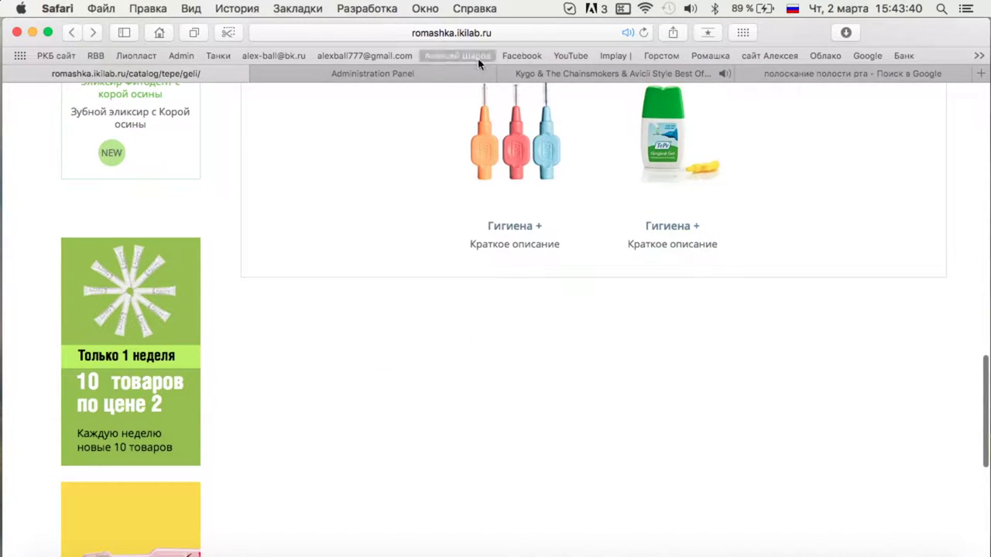
Return to the top level of Схема товаров in the admin panel and open the Гигиена + category for editing.
key("ctrl+Tab")
scroll(542, 271, "up", 5)
left_click(316, 181)
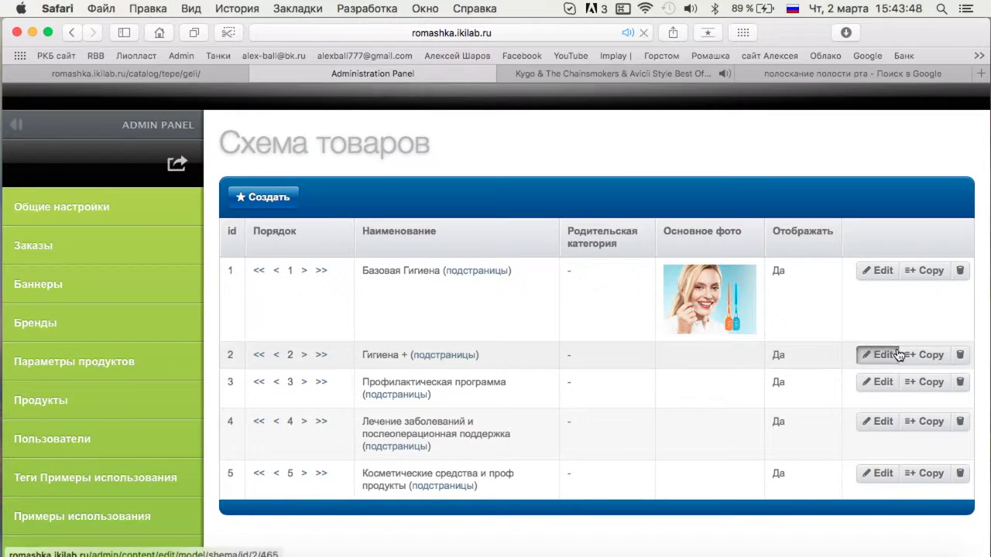
left_click(898, 355)
Switch to the Таблица текста для сайта spreadsheet and copy the Уход + (Комплексный) heading from the Дополнительный уход sheet.
scroll(521, 268, "down", 3)
left_click(295, 237)
right_click(295, 236)
left_click(689, 239)
left_click(688, 237)
left_click(303, 314)
key("ctrl+Up")
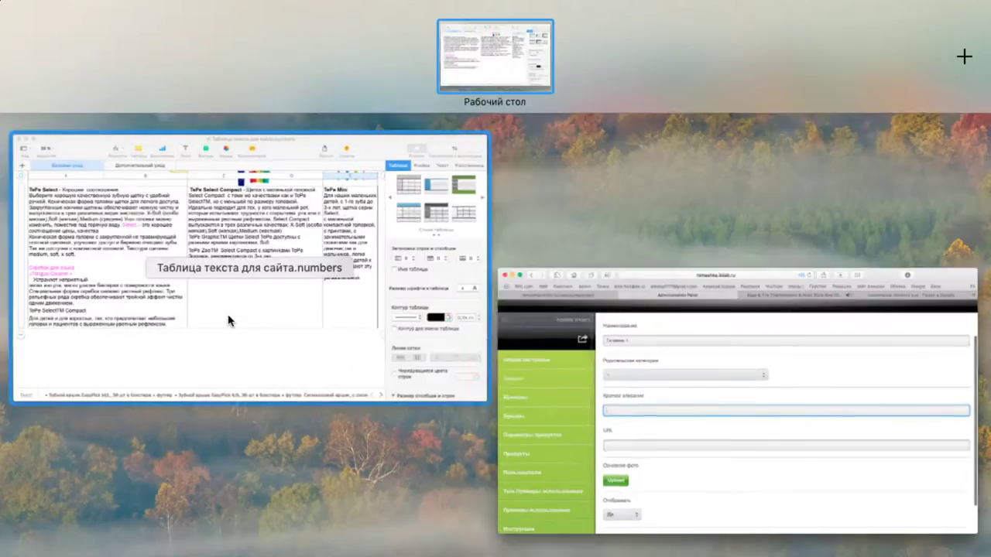
left_click(199, 303)
scroll(458, 299, "up", 15)
left_click(249, 81)
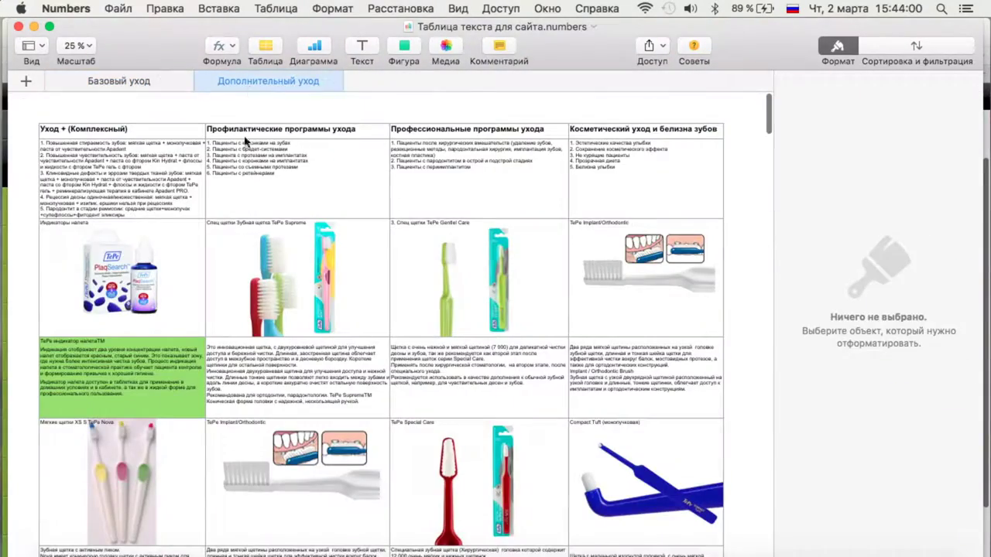
left_click(137, 133)
key("super+c")
Paste the heading into the Гигиена + category's Краткое описание in the admin panel and append ". Дополнительный уход".
key("ctrl+Up")
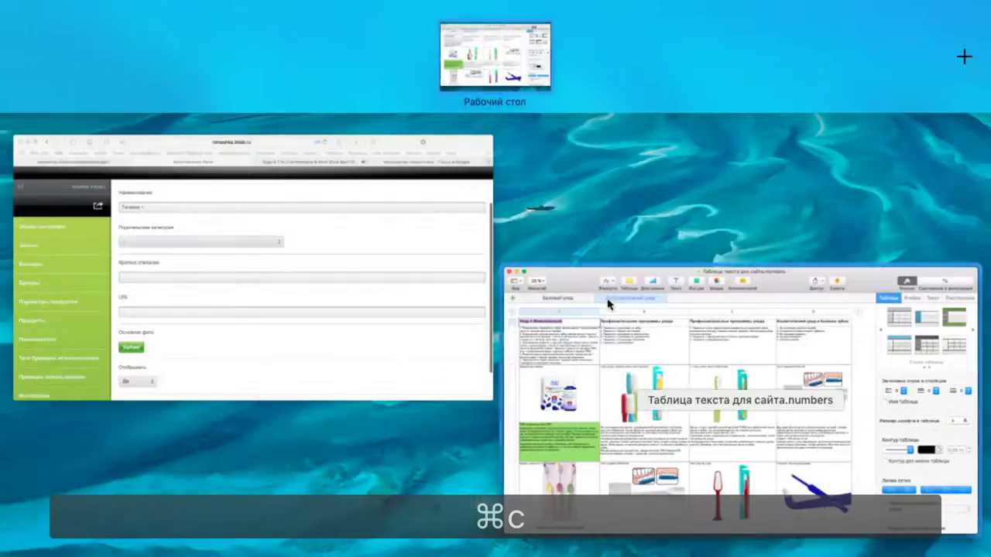
left_click(294, 270)
key("super+v")
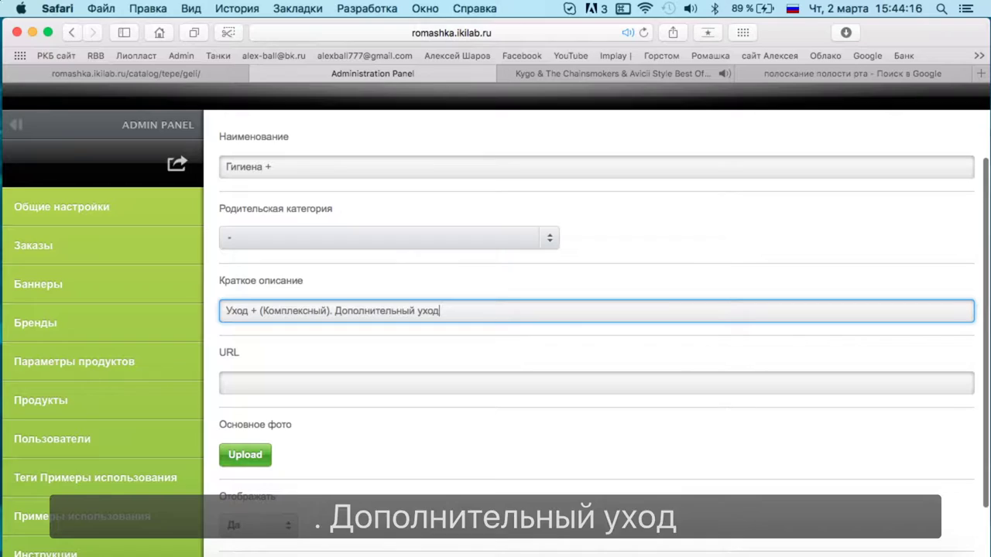
Read the list of indications under Уход + (Комплексный) in the spreadsheet and look through the products in the columns.
key("ctrl+Up")
left_click(77, 161)
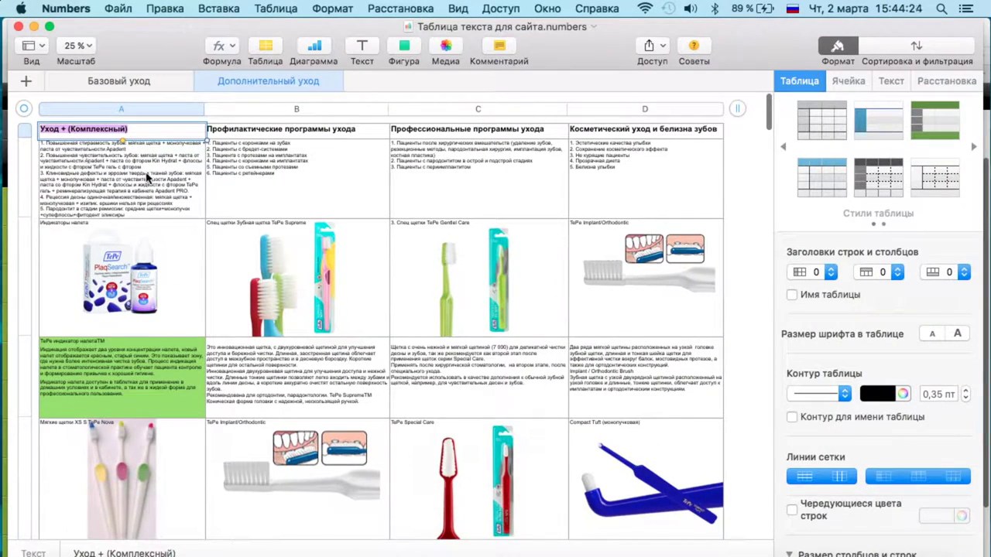
left_click(77, 161)
scroll(170, 197, "down", 15)
scroll(172, 202, "down", 20)
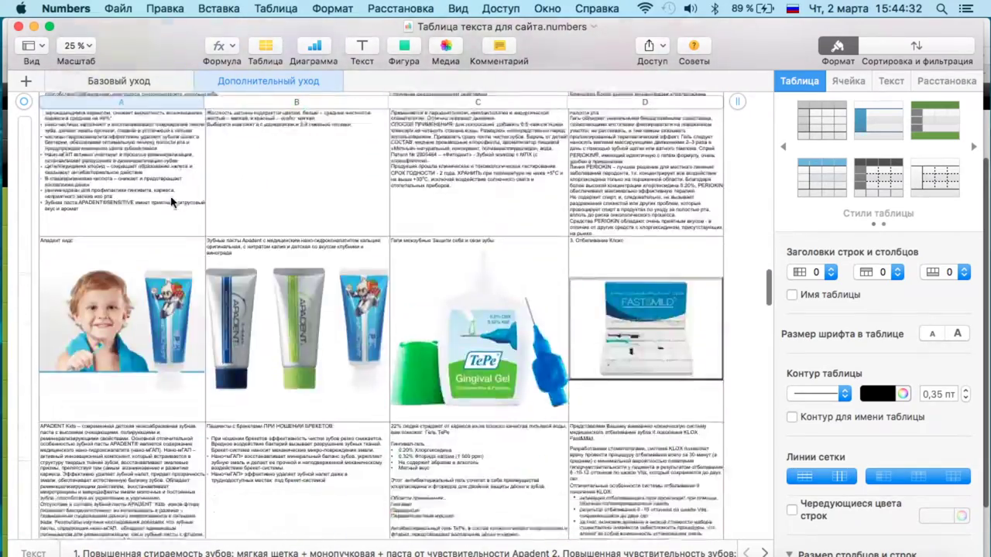
scroll(172, 202, "up", 20)
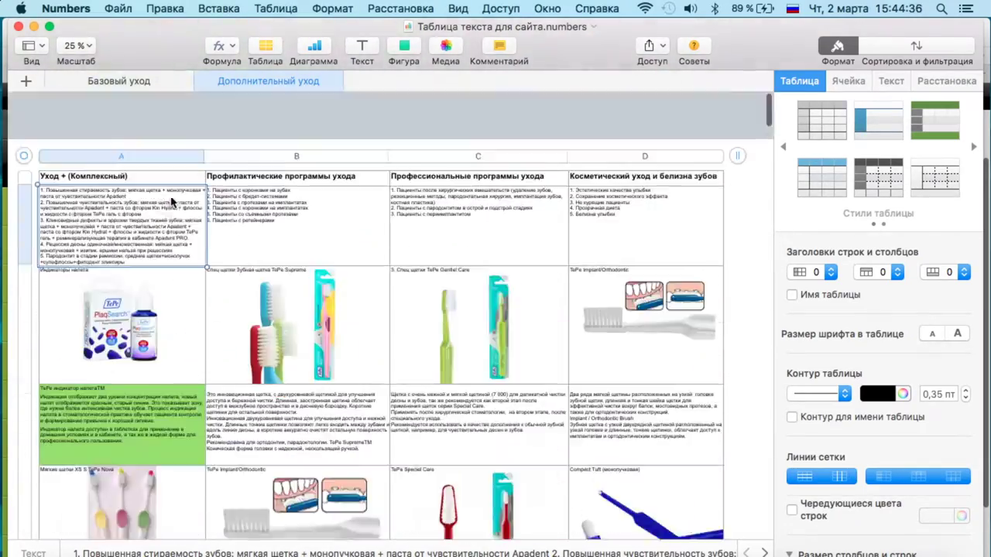
scroll(172, 202, "up", 5)
key("ctrl+Up")
key("ctrl+Up")
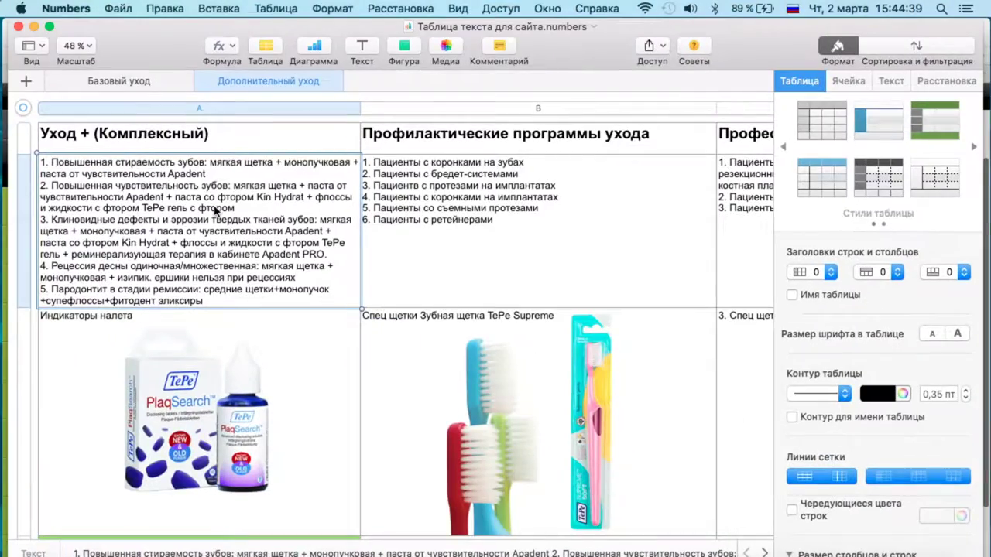
Return to the admin form and complete the short description with "для пациентов с несерьезными стоматологическими проблемами".
key("ctrl+Up")
left_click(452, 267)
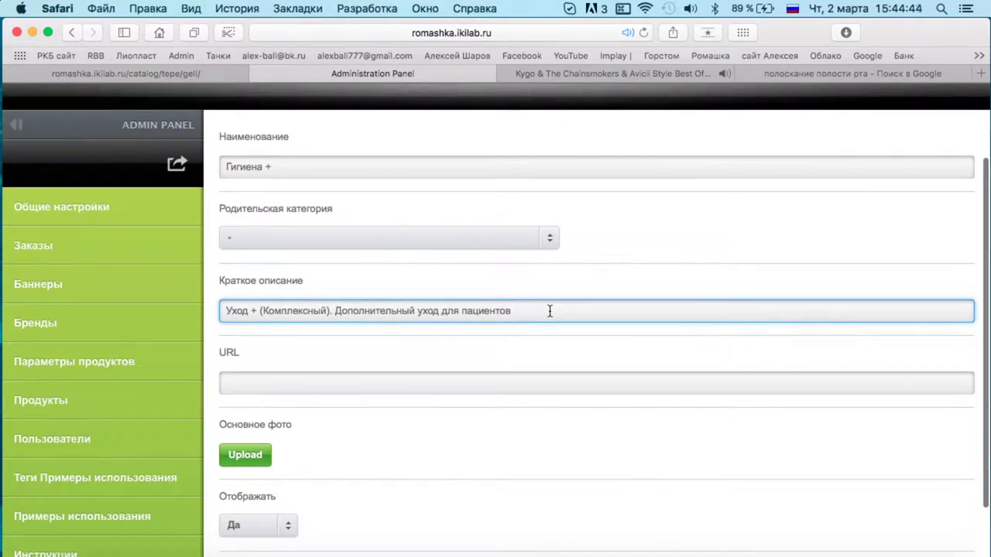
type("с не")
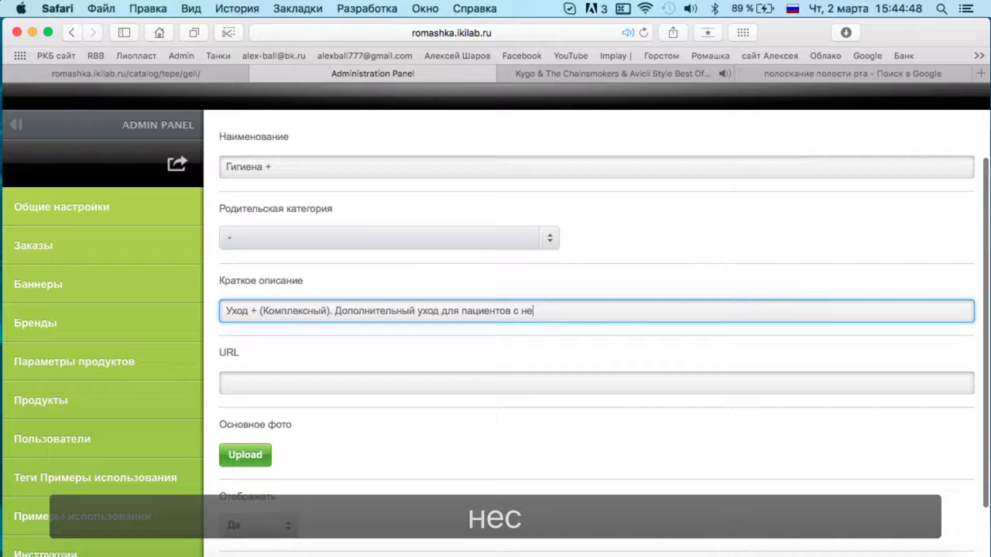
type("серьезными сто")
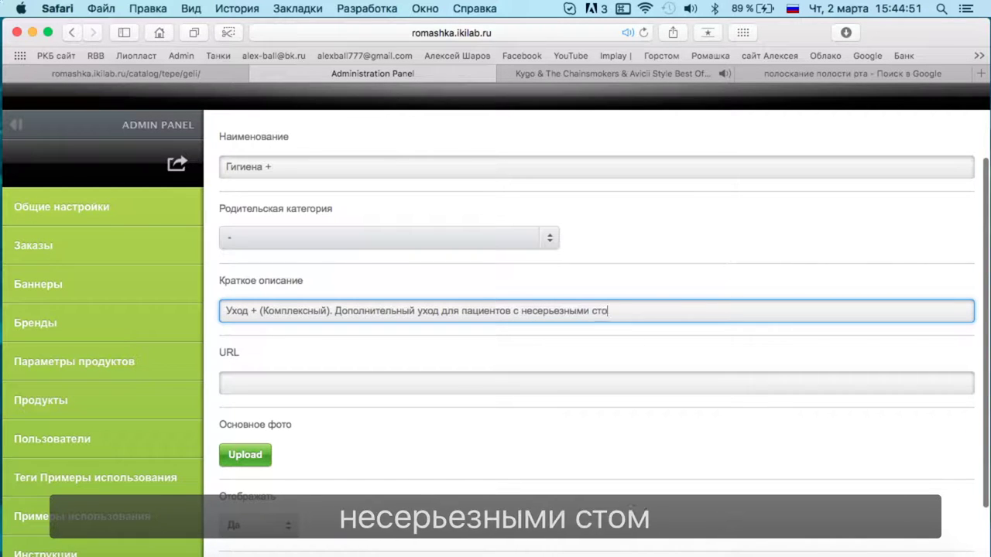
type("матологическими проблемами")
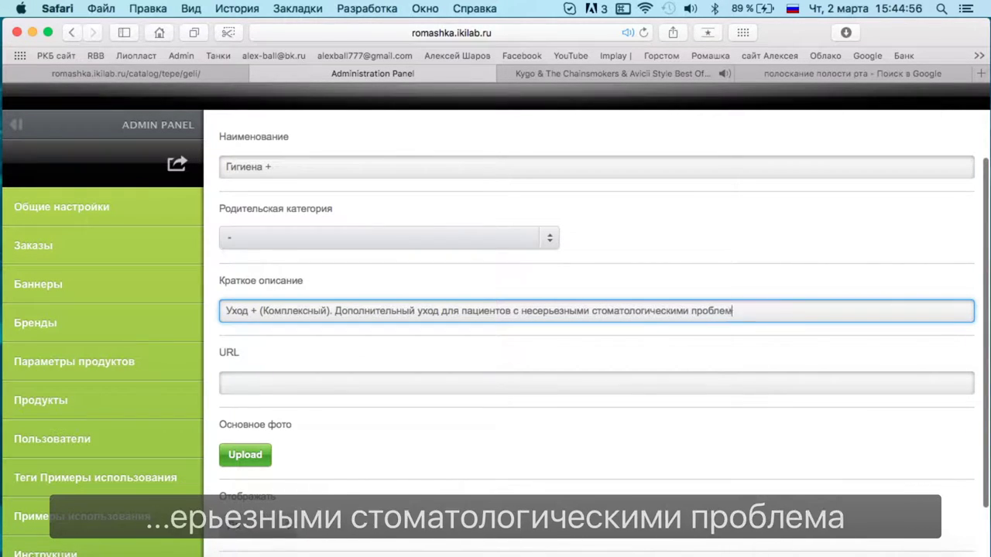
Preview tepe_packages_our_productsUK_min.jpg, upload it as the category's main photo, and delete it again.
left_click(257, 463)
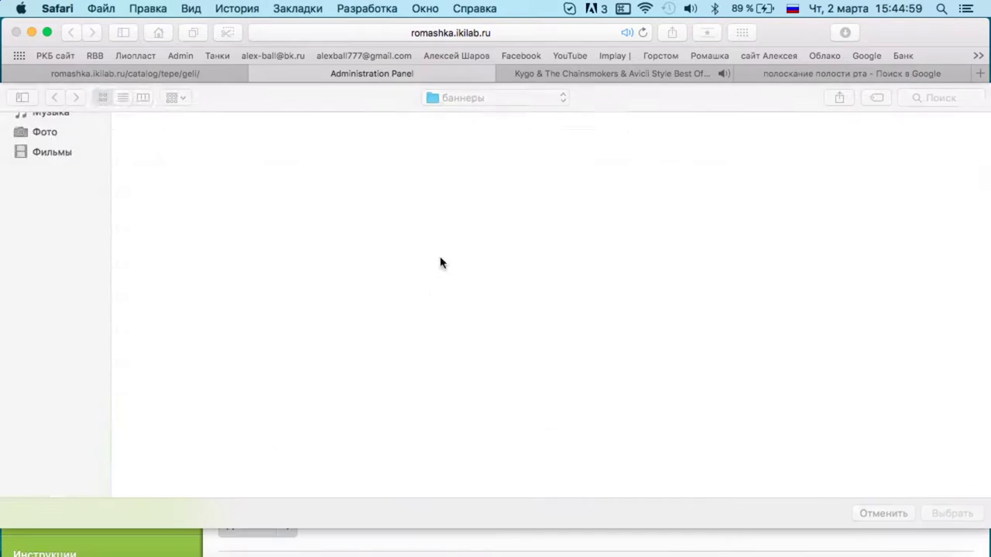
scroll(713, 277, "down", 2)
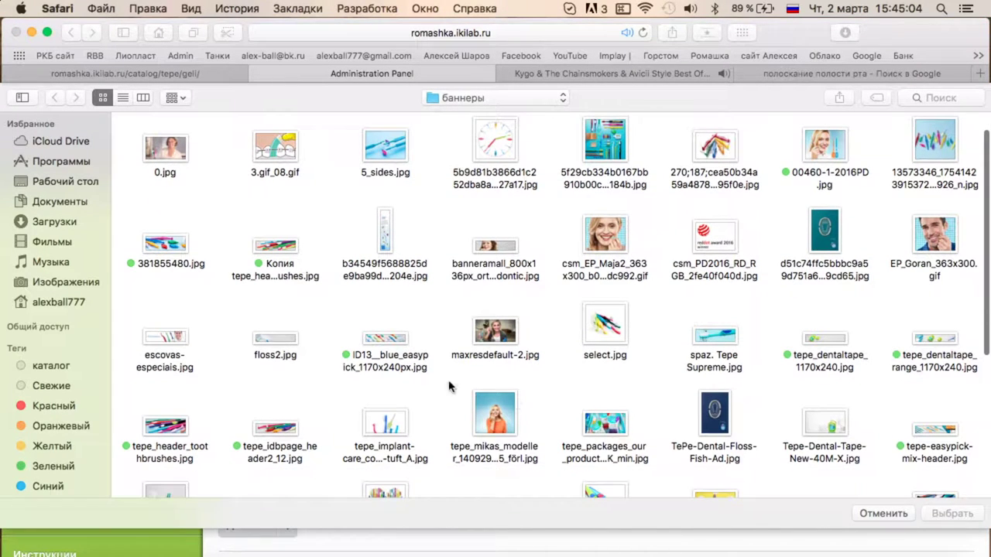
scroll(542, 422, "down", 5)
left_click(612, 311)
key("space")
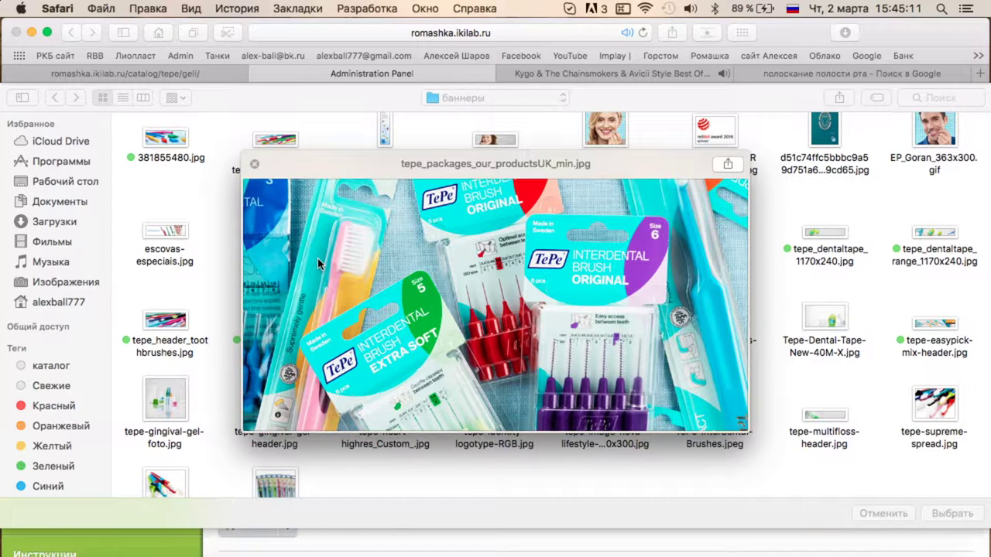
key("space")
key("Return")
scroll(631, 371, "down", 2)
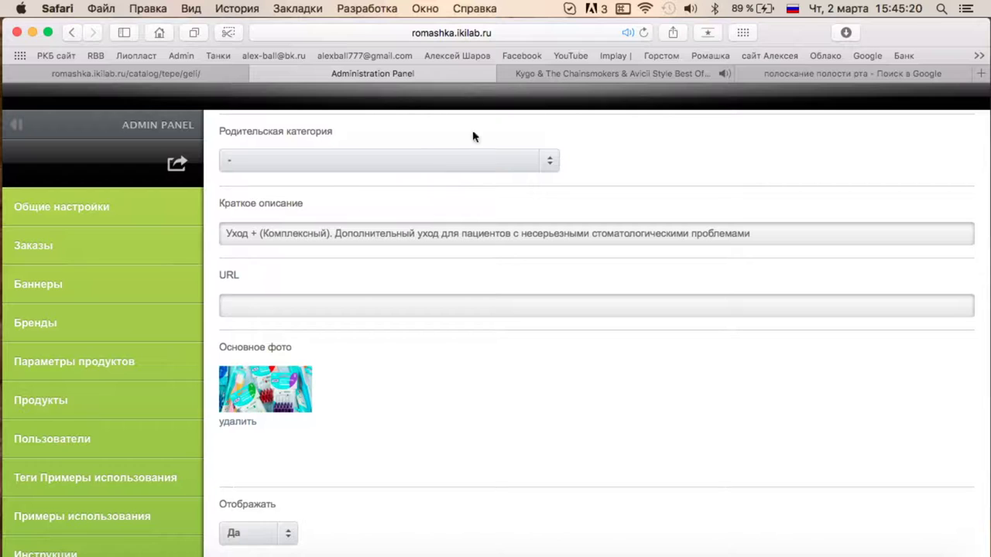
left_click(238, 423)
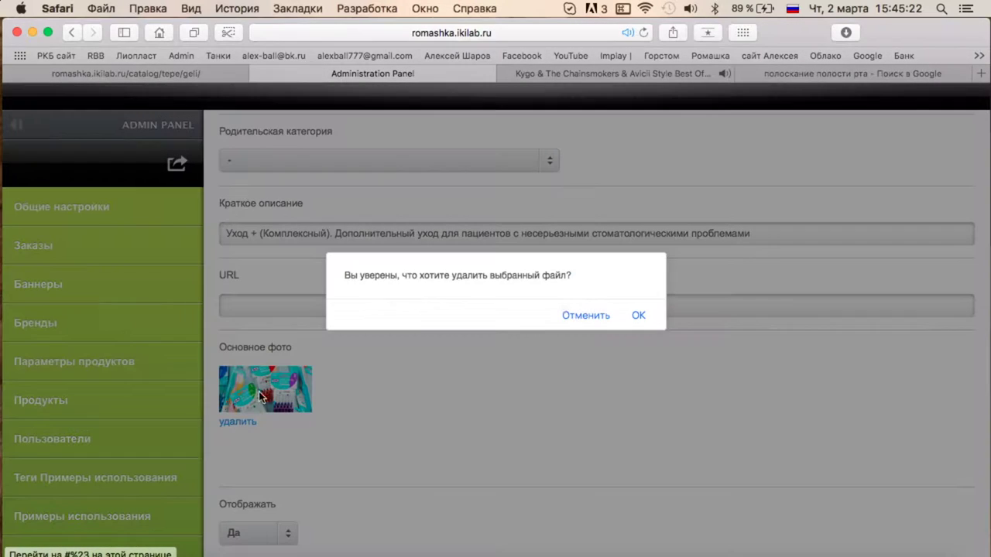
left_click(637, 316)
Preview the clock image and select.jpg as alternatives, and upload tepe_packages_our_productsUK_min.jpg as the category's main photo.
left_click(246, 378)
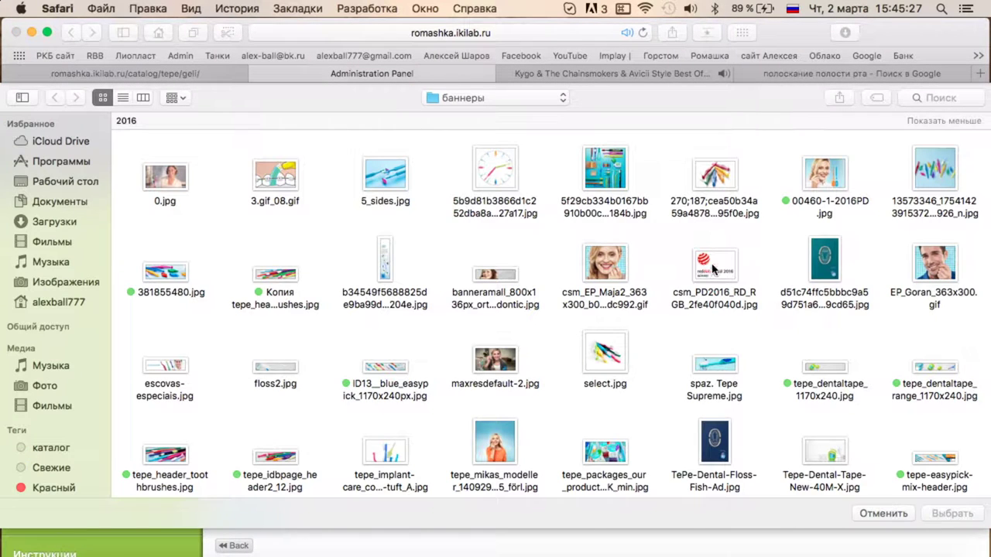
left_click(503, 164)
key("space")
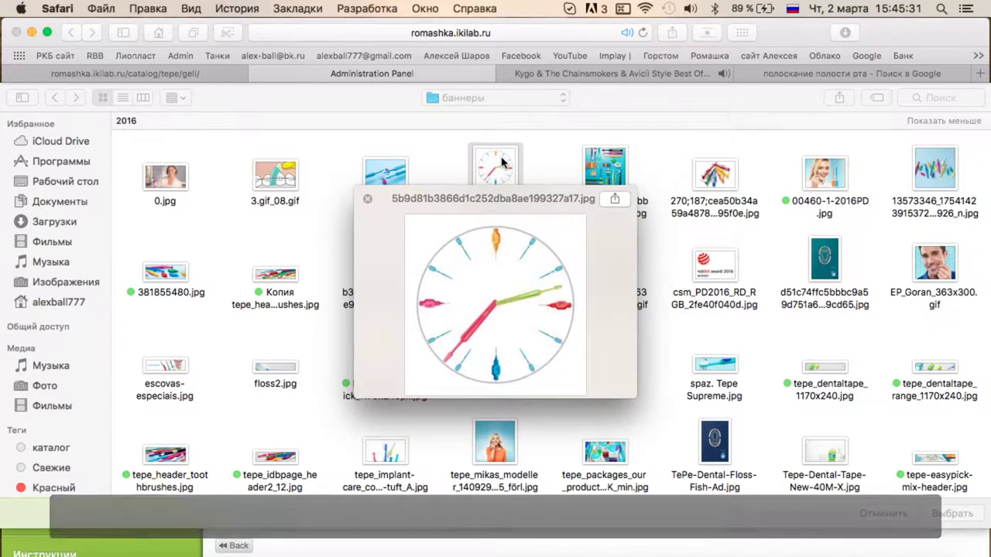
key("space")
scroll(503, 356, "down", 2)
left_click(612, 326)
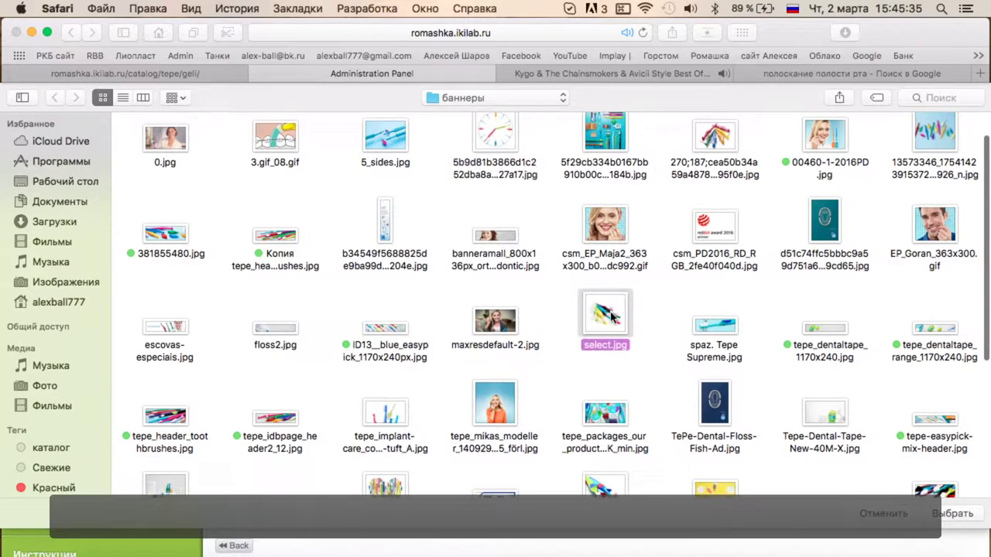
key("space")
key("space")
scroll(383, 257, "down", 5)
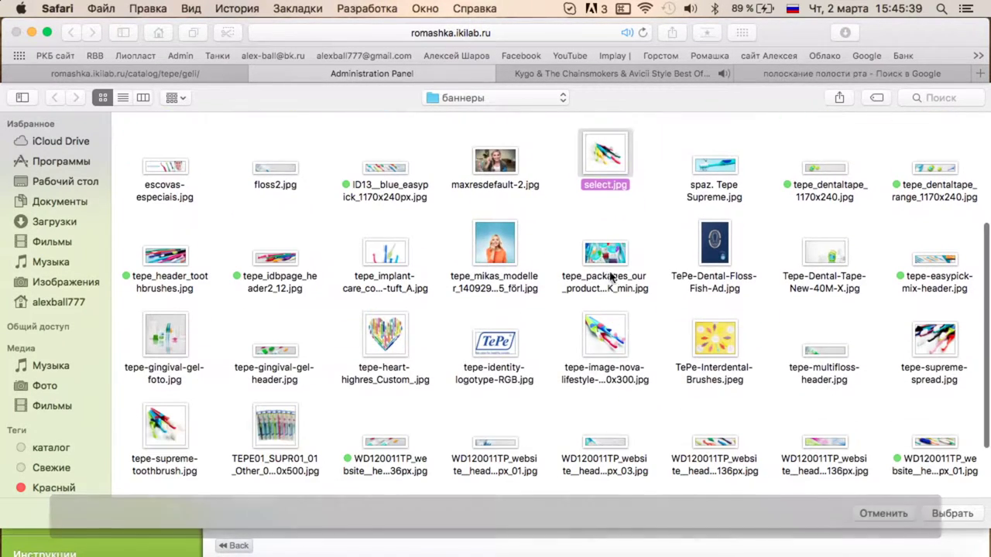
right_click(606, 255)
left_click(689, 353)
double_click(603, 196)
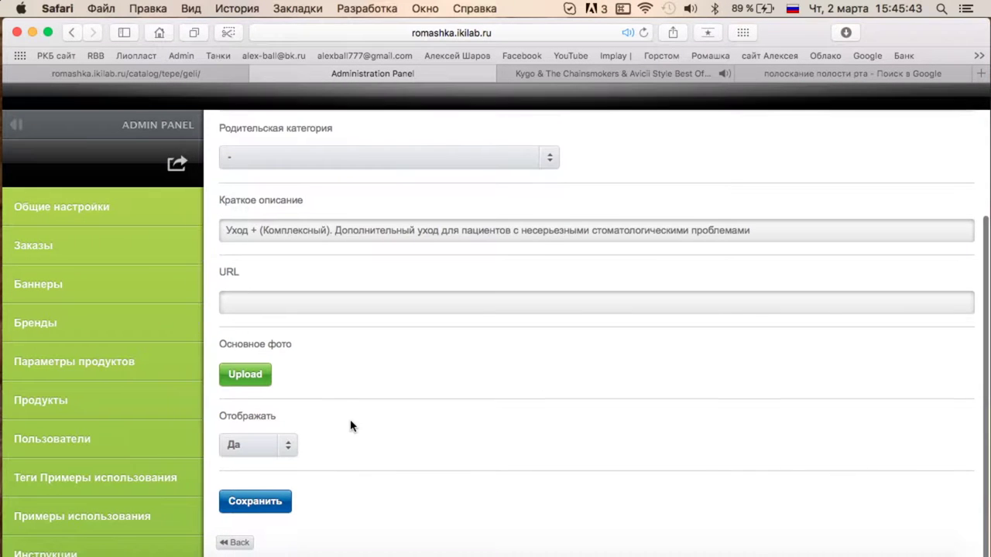
scroll(451, 403, "down", 2)
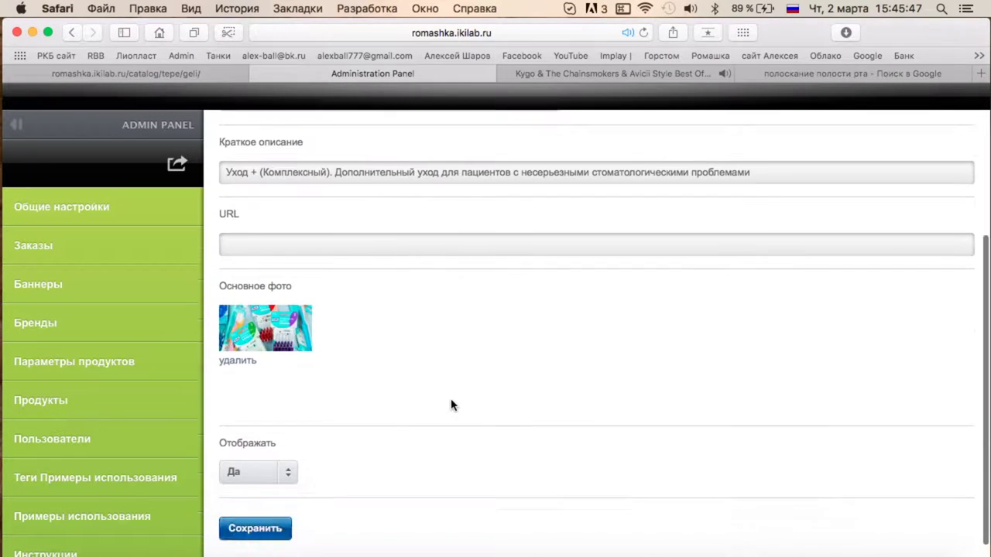
Rename the Гигиена + category as Комплексный Уход+ and save it.
scroll(434, 392, "up", 6)
left_click_drag(265, 268, 191, 260)
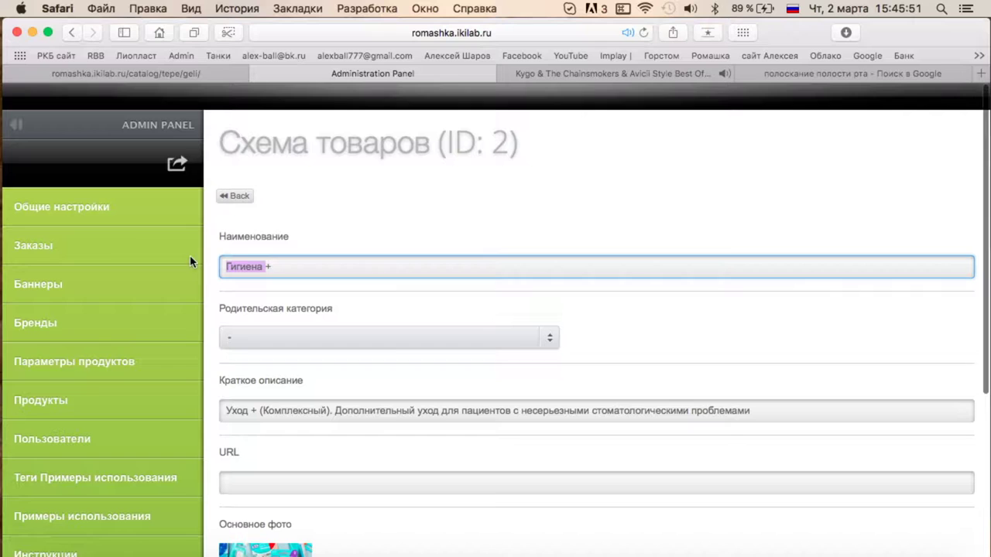
type("Комплек")
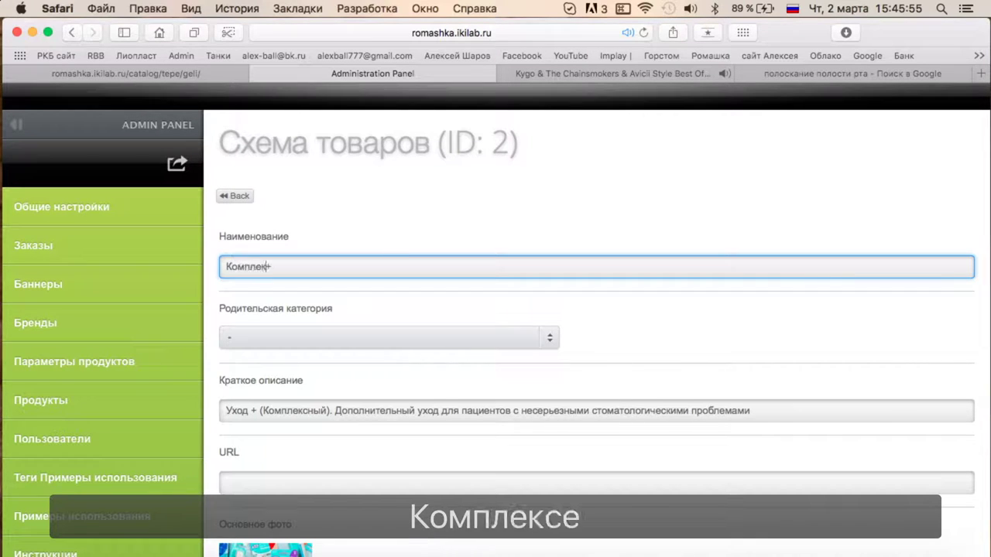
type("сный Уход")
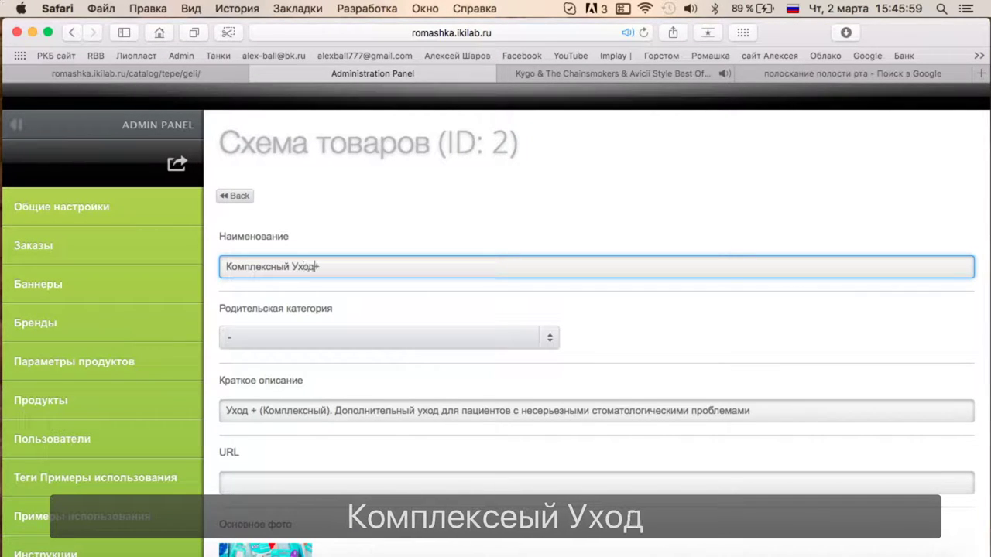
scroll(414, 325, "down", 5)
left_click(251, 506)
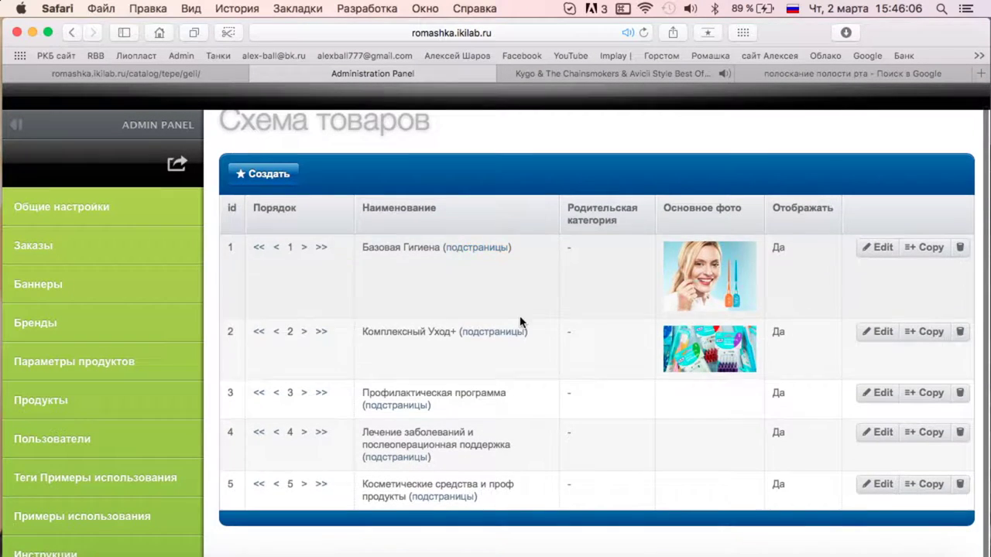
Open the subpages of Комплексный Уход+ and view the edit form of the product Товар 123.
left_click(499, 322)
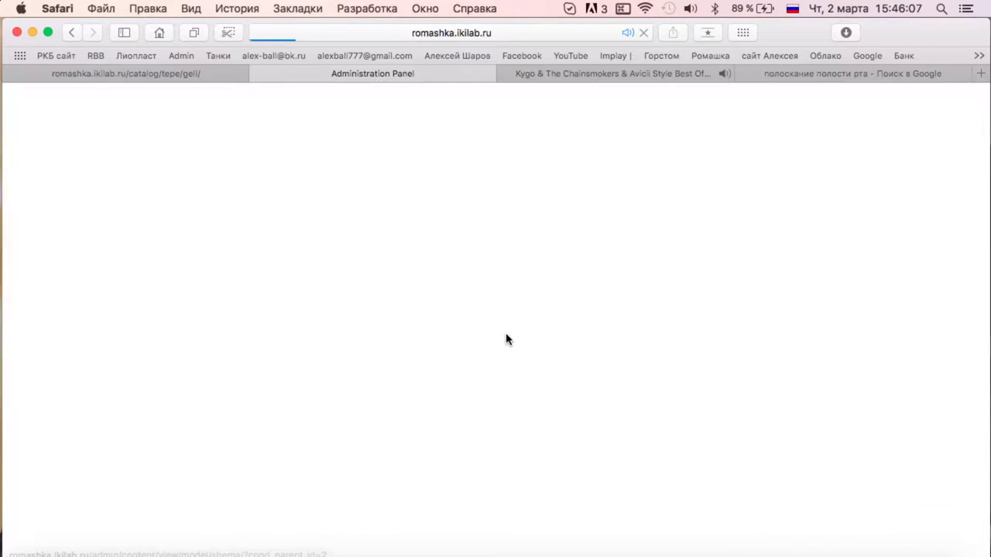
left_click(883, 278)
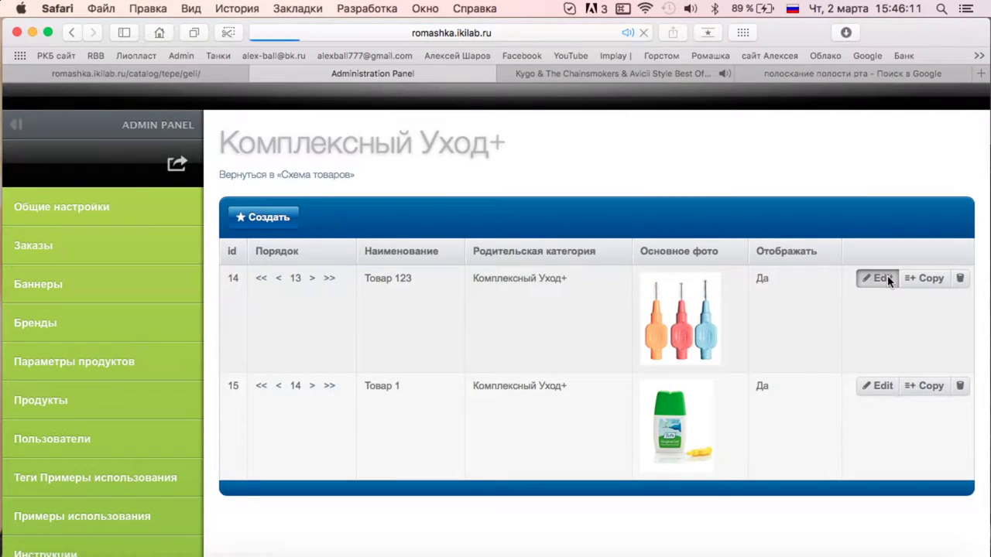
scroll(380, 321, "down", 3)
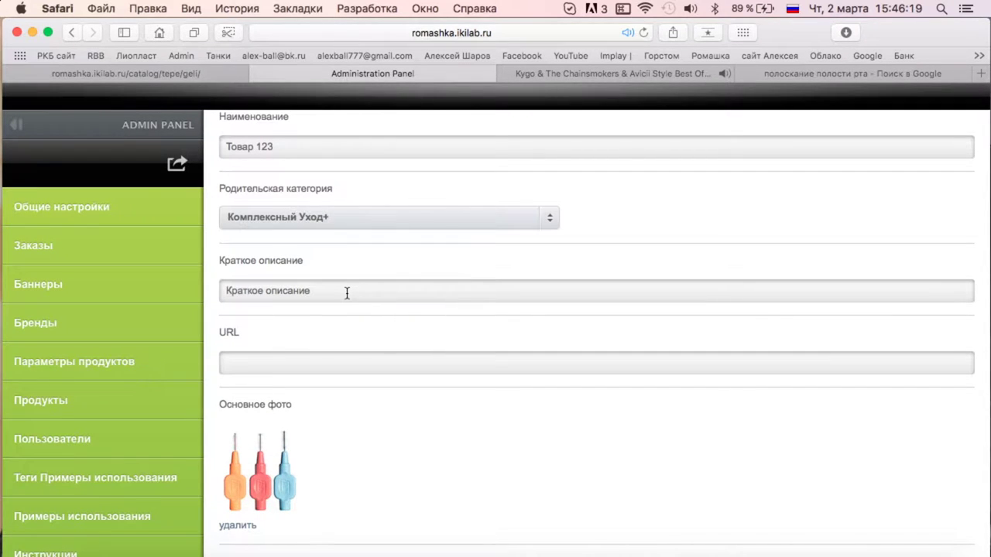
Check how the Гигиена + products appear on the public TePe gels catalog page and return to the admin panel.
left_click(207, 76)
scroll(504, 310, "down", 15)
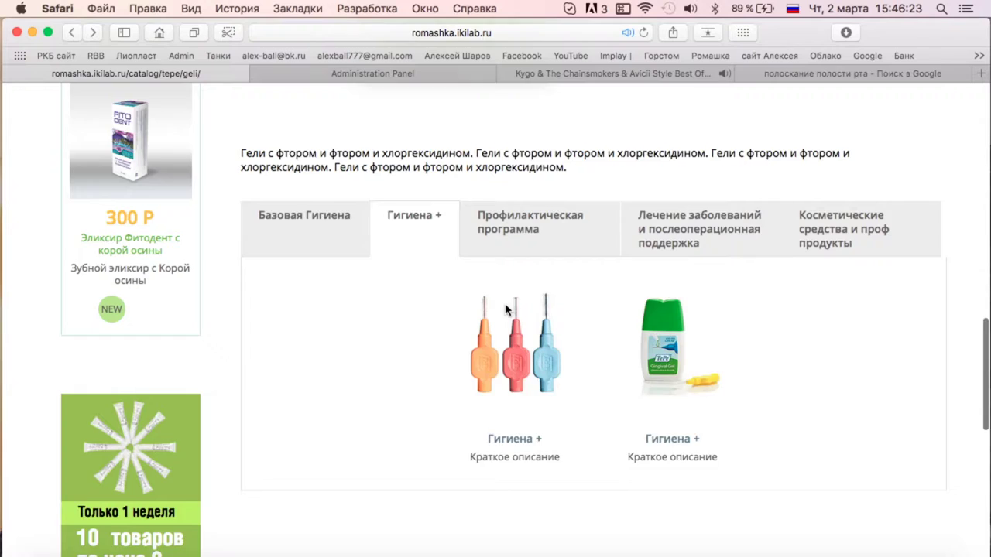
scroll(507, 310, "up", 3)
left_click(427, 74)
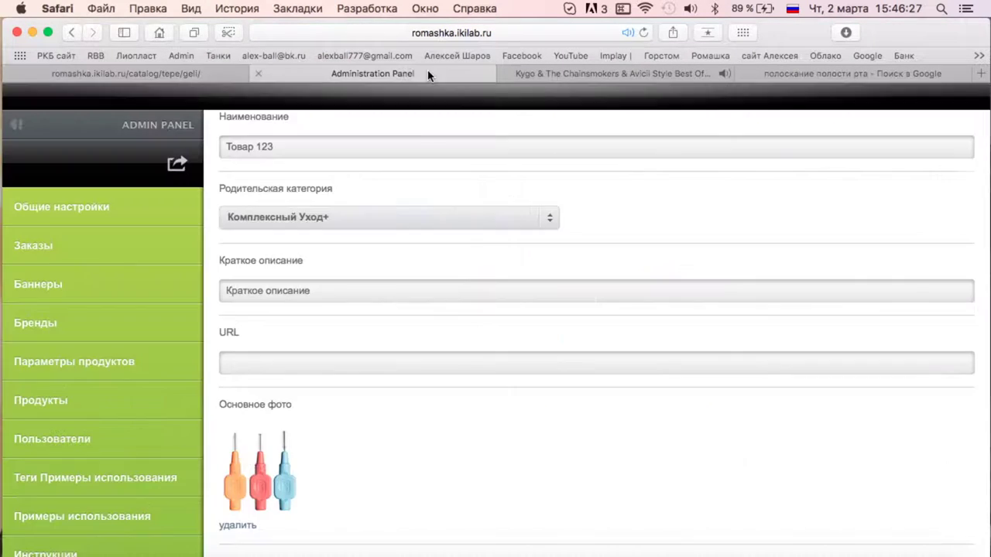
Leave the product form, return to the top level of Схема товаров, and open the Комплексный Уход+ category for editing.
scroll(427, 248, "up", 3)
left_click(232, 195)
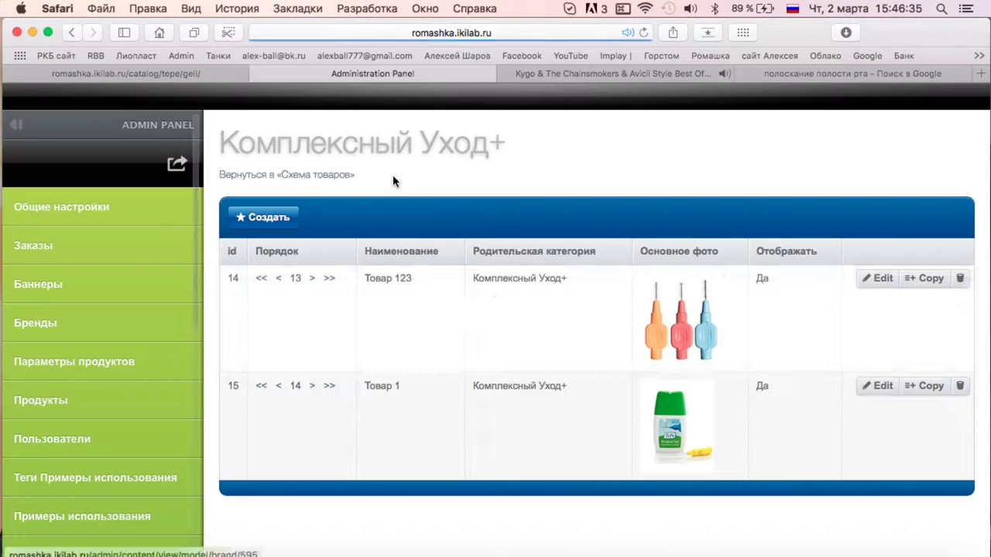
left_click(305, 177)
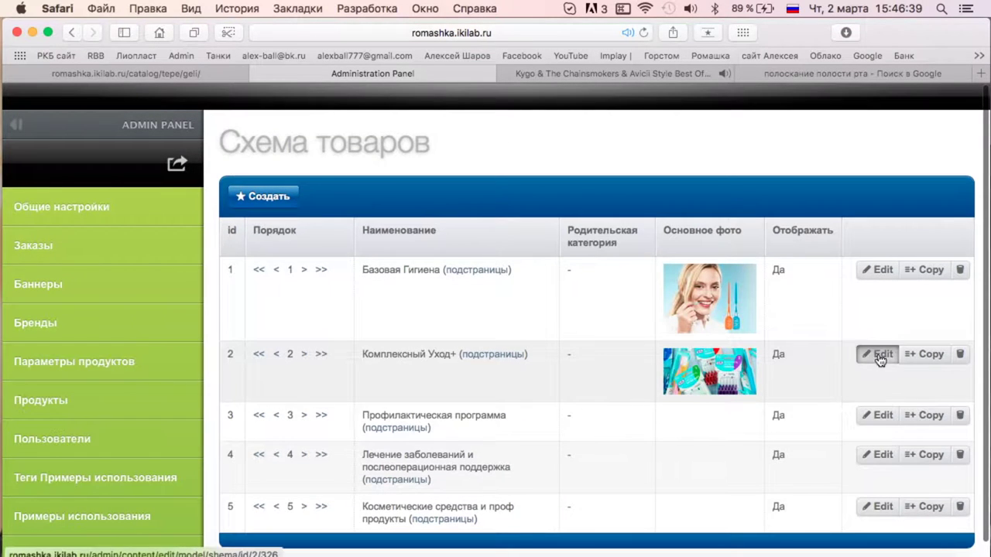
scroll(462, 247, "down", 3)
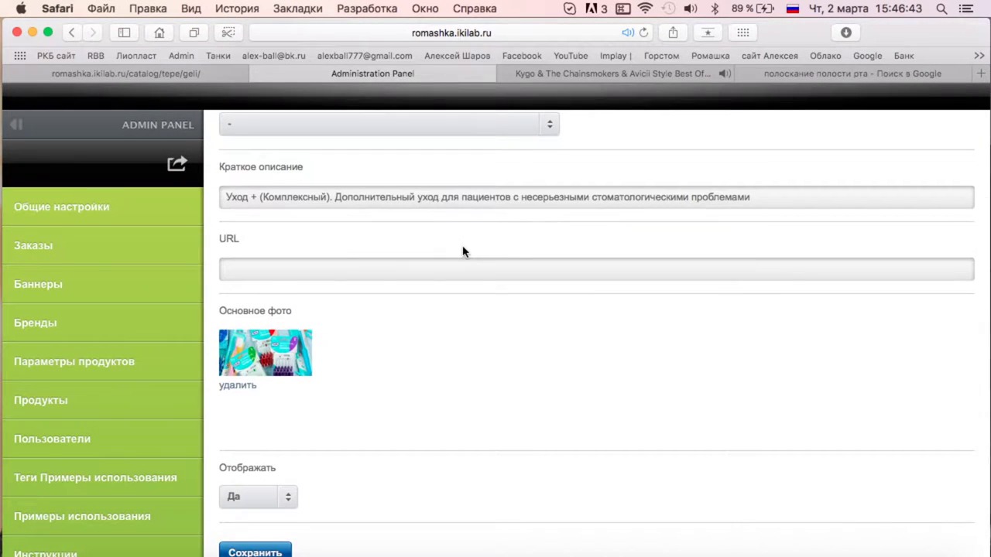
Rename the category as Гигиена+ (Комплексный уход), save it and open its product list.
scroll(463, 247, "up", 3)
triple_click(354, 265)
type("Гигиена+")
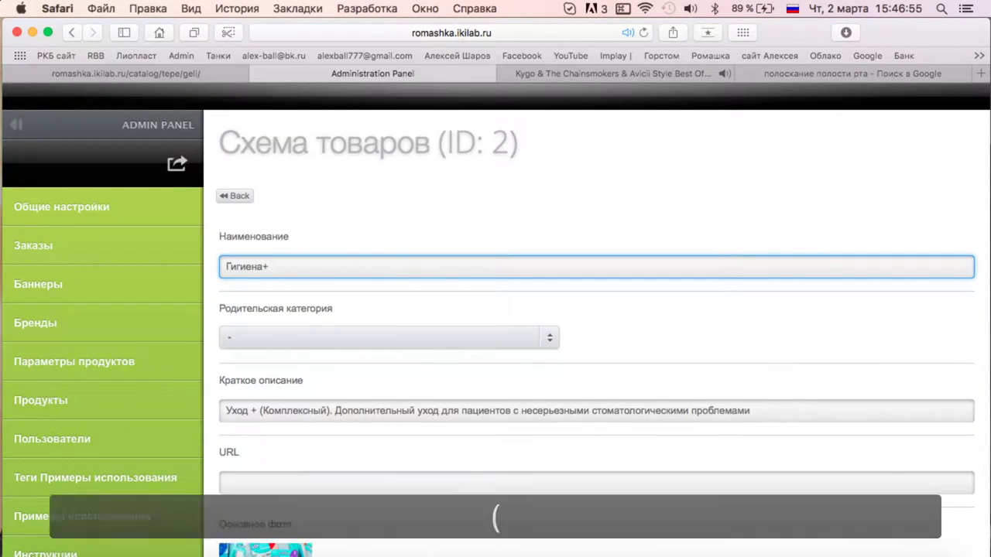
type("(Комплексный уход)")
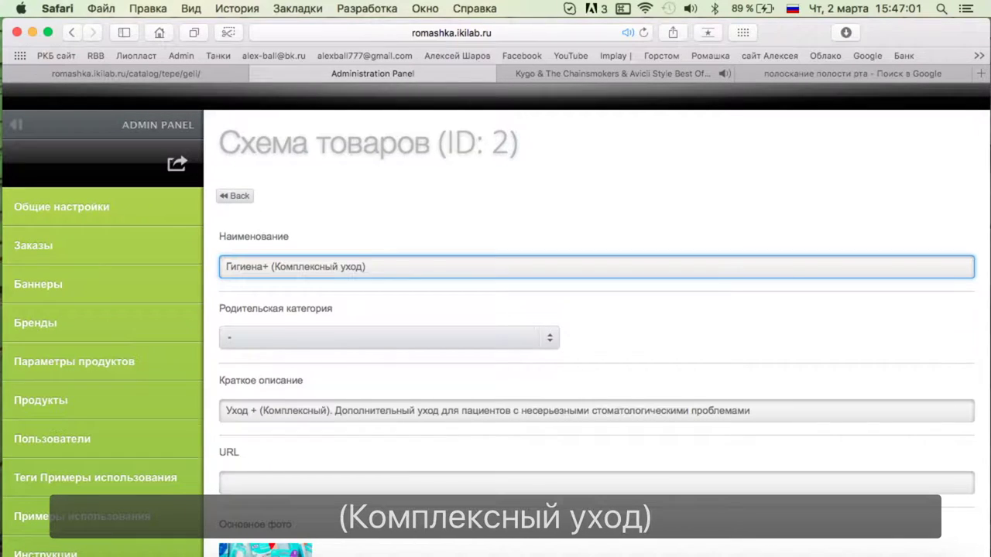
scroll(369, 354, "down", 2)
scroll(368, 355, "down", 3)
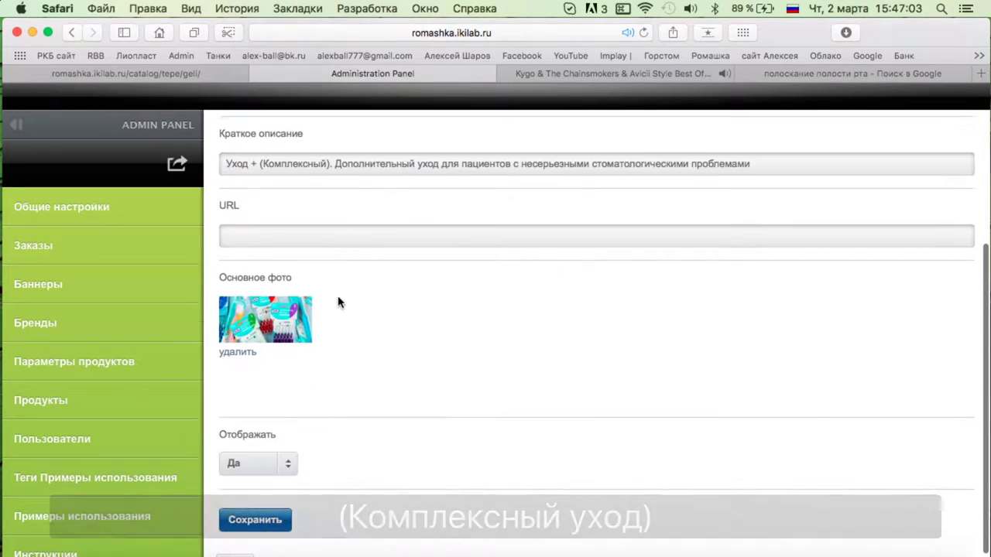
left_click(255, 504)
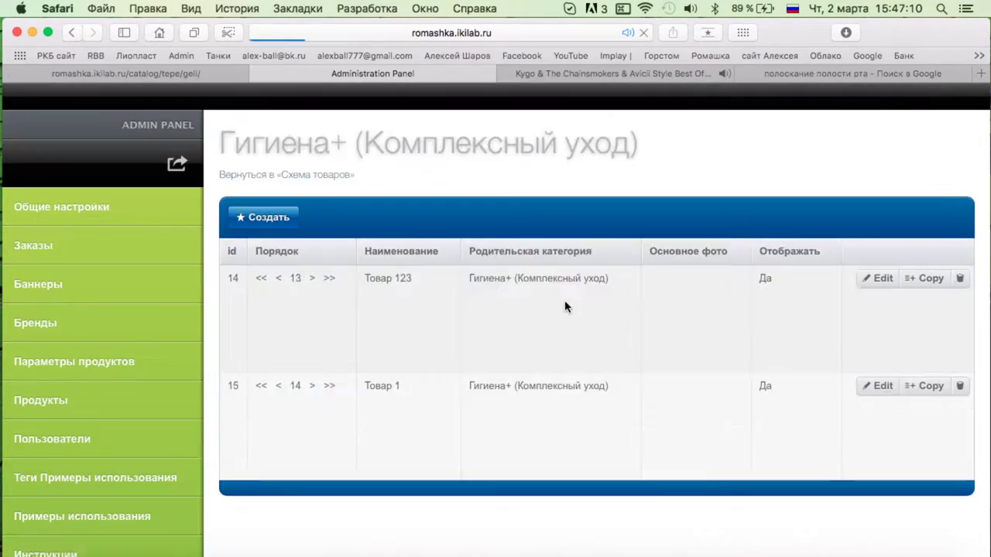
Copy the Индикаторы налета heading from the Numbers table and name the product with ID 14 Индикаторы налета: таблетки и жидкость.
mouse_move(0, 0)
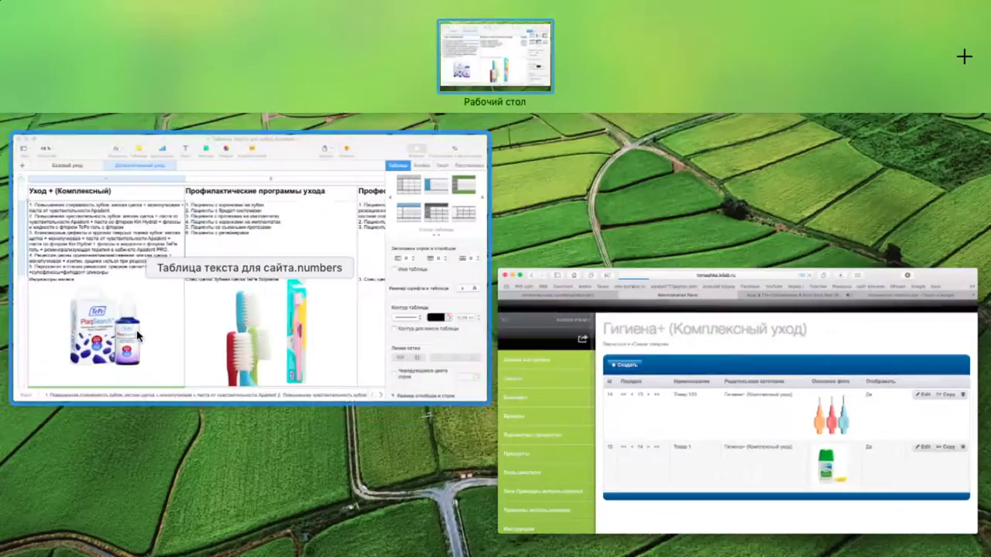
left_click(220, 252)
left_click(545, 342)
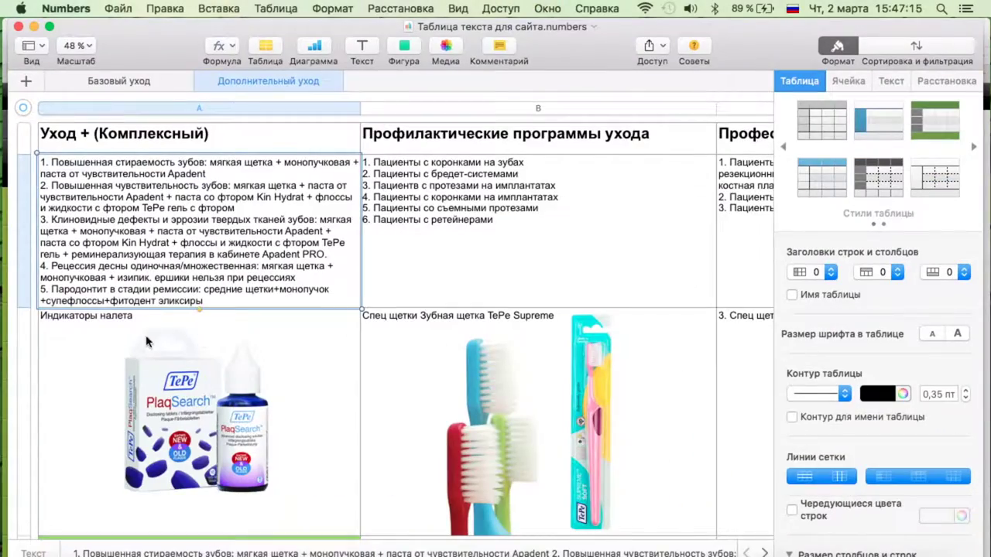
triple_click(144, 316)
key("super+c")
key("ctrl+Up")
left_click(393, 346)
left_click(814, 277)
key("super+a")
key("super+v")
type(": таблетки и жидкость")
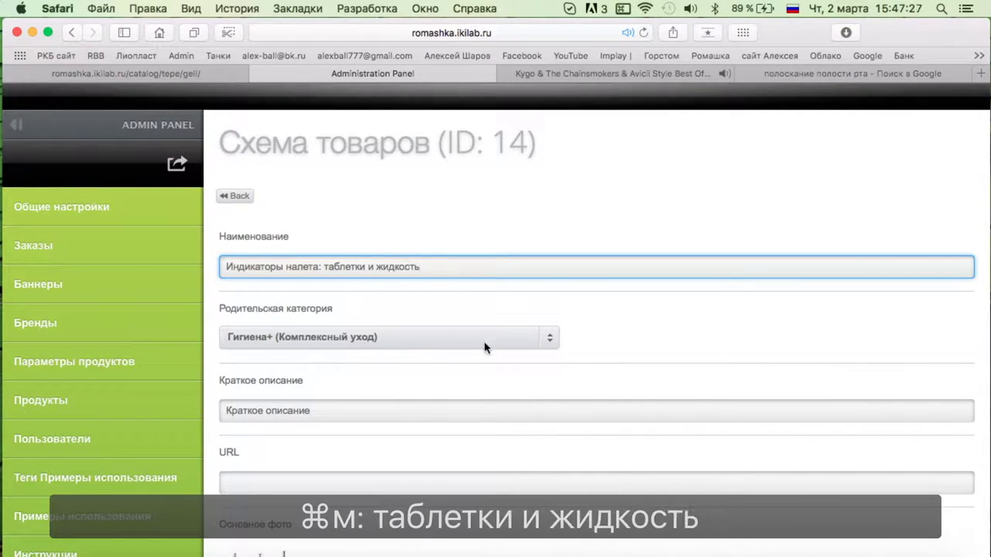
Fill the plaque indicator's short description with the Numbers table sentence beginning "Процесс индикация налета в стоматологической практике".
scroll(380, 412, "down", 2)
left_click(354, 348)
key("ctrl+Up")
left_click(160, 305)
scroll(101, 252, "down", 5)
left_click(101, 253)
left_click_drag(41, 234, 193, 247)
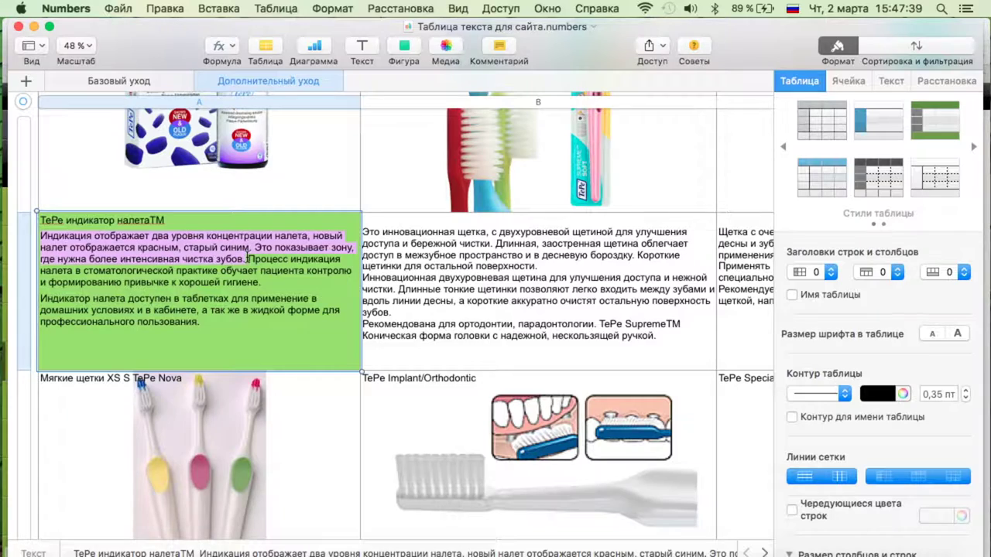
left_click(211, 306)
left_click_drag(250, 259, 261, 285)
key("super+c")
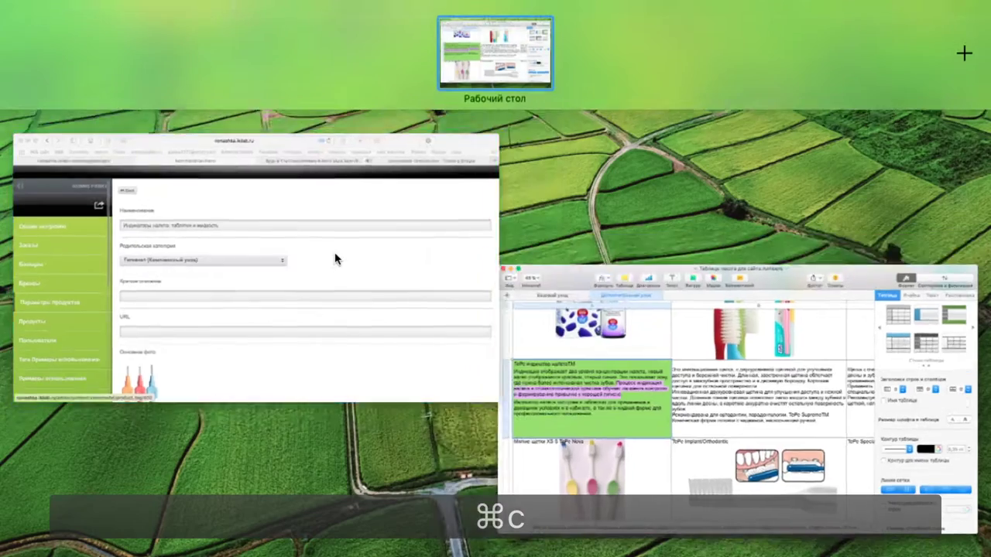
left_click(334, 259)
left_click(286, 347)
key("super+v")
Replace the plaque indicator's main photo with TePe-PlaqSearch.jpg from the Индикаторы налета folder, save the product and return to the list.
scroll(379, 340, "down", 3)
scroll(379, 339, "down", 5)
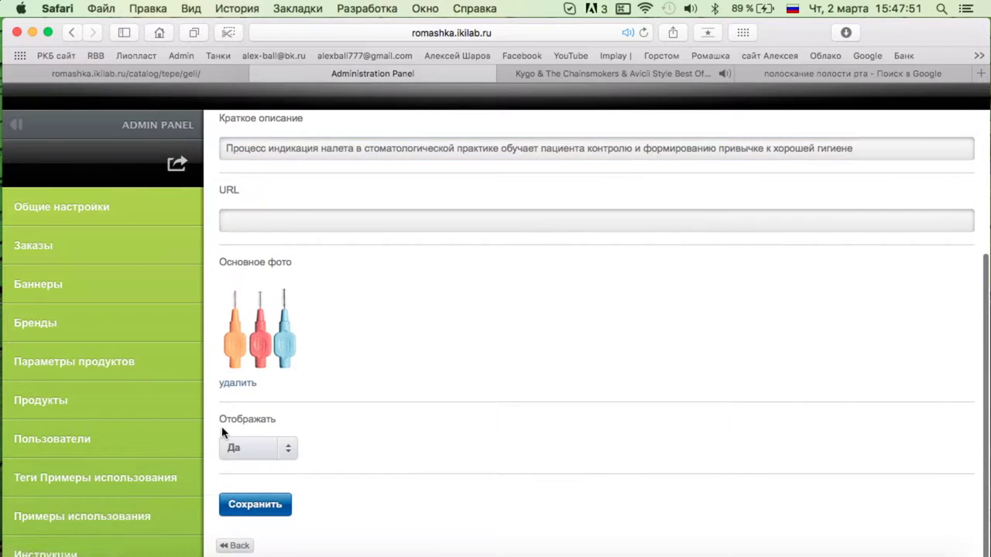
left_click(236, 383)
left_click(253, 386)
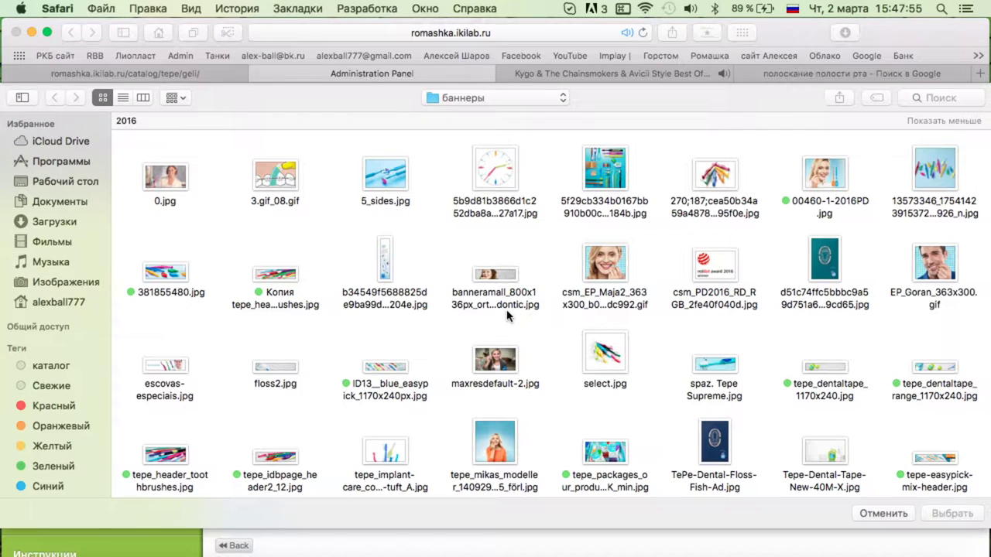
left_click(464, 97)
left_click(464, 117)
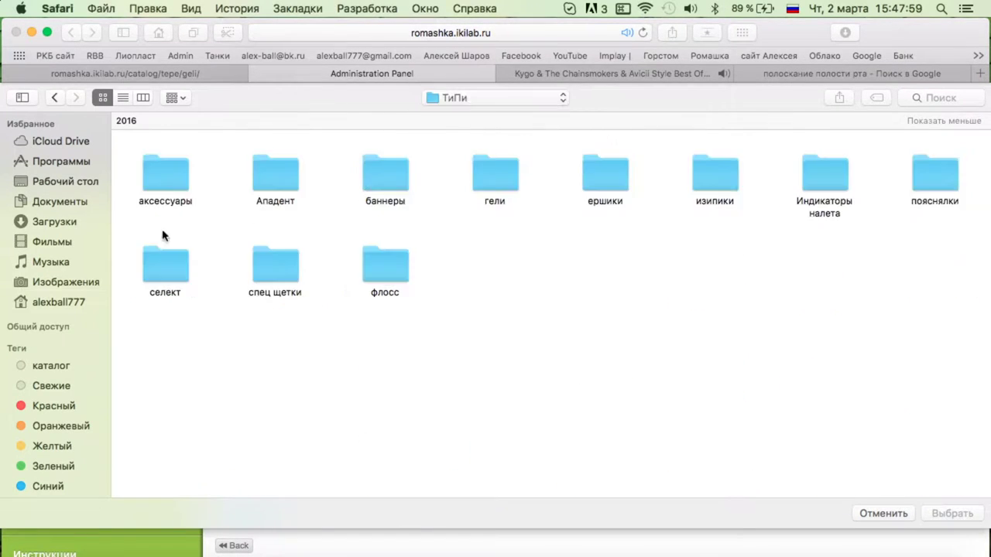
double_click(792, 198)
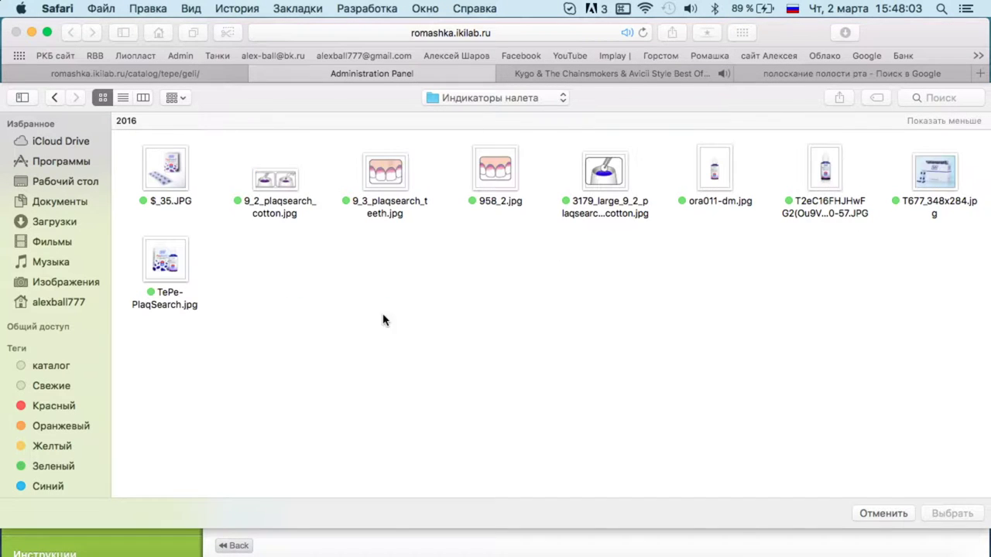
double_click(166, 263)
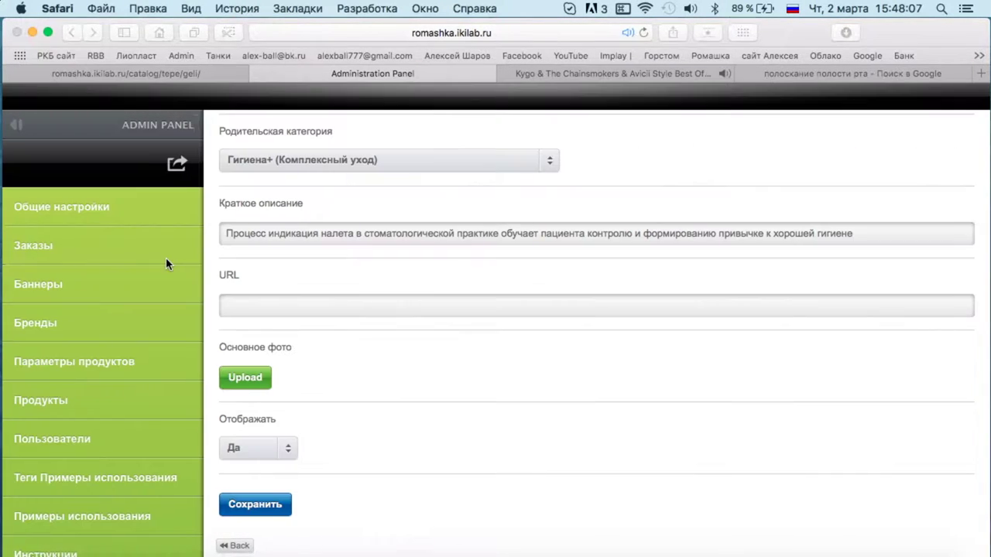
scroll(491, 352, "down", 2)
left_click(255, 503)
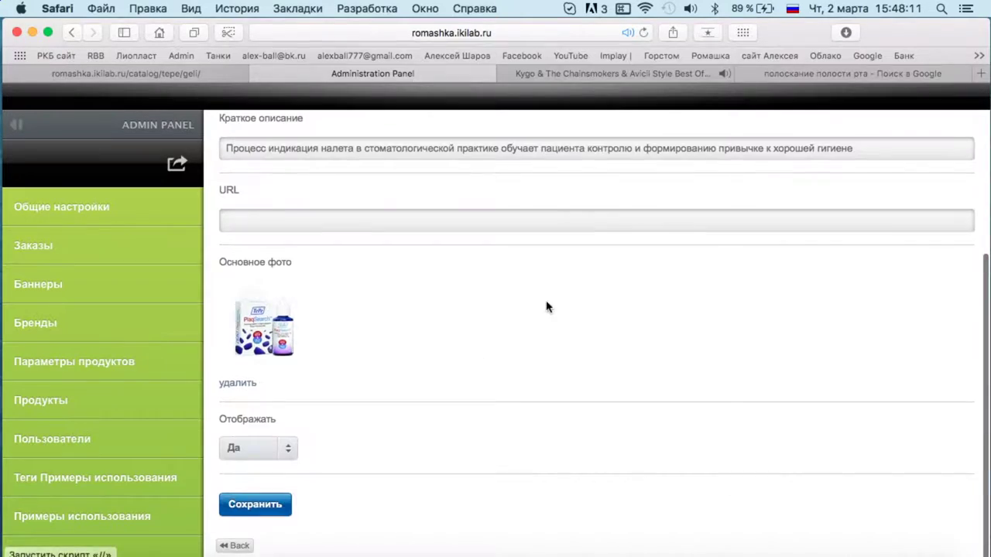
left_click(237, 192)
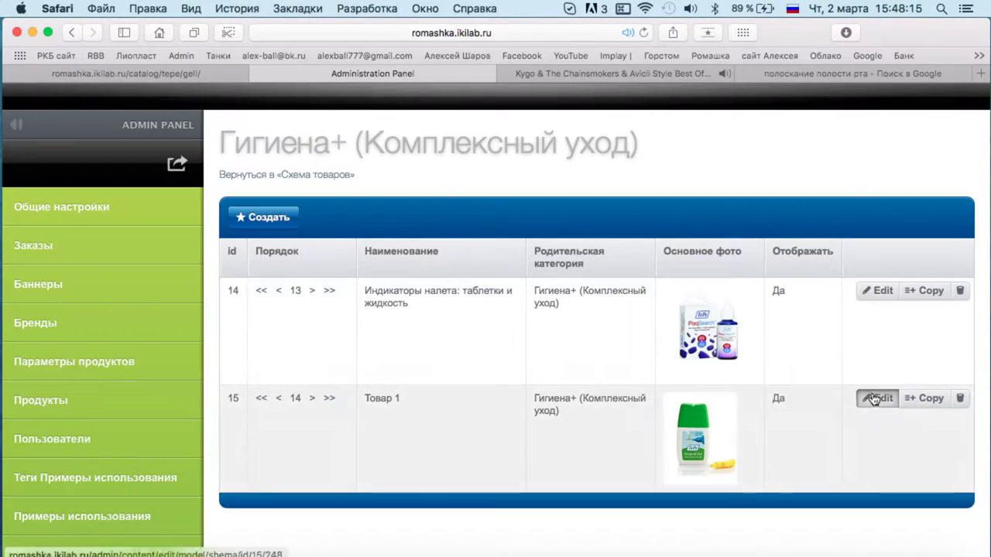
Name the product with ID 15 Мягкие щетки XS и S TePe Nova, using the heading from the Numbers table.
left_click(877, 398)
key("ctrl+Up")
left_click(198, 348)
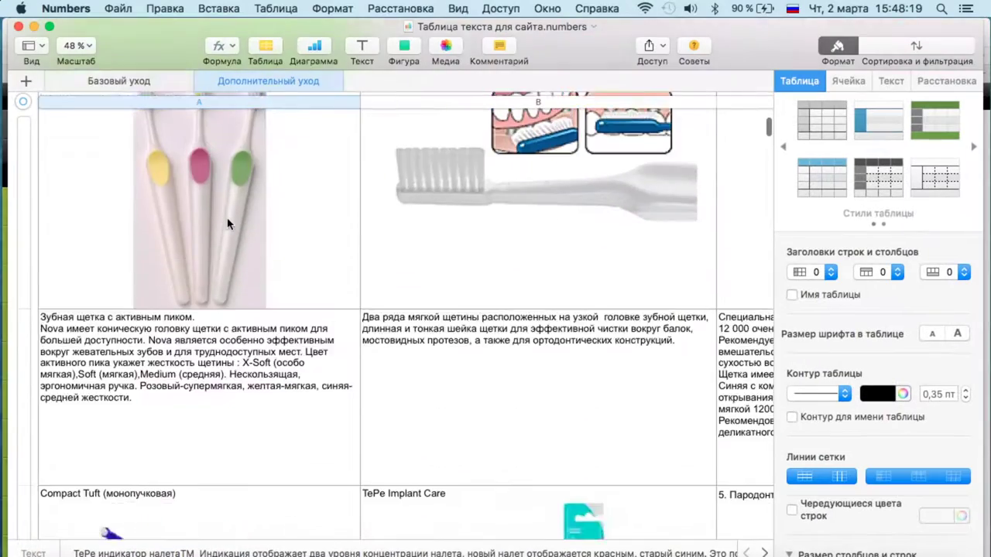
scroll(255, 221, "up", 1)
left_click(43, 142)
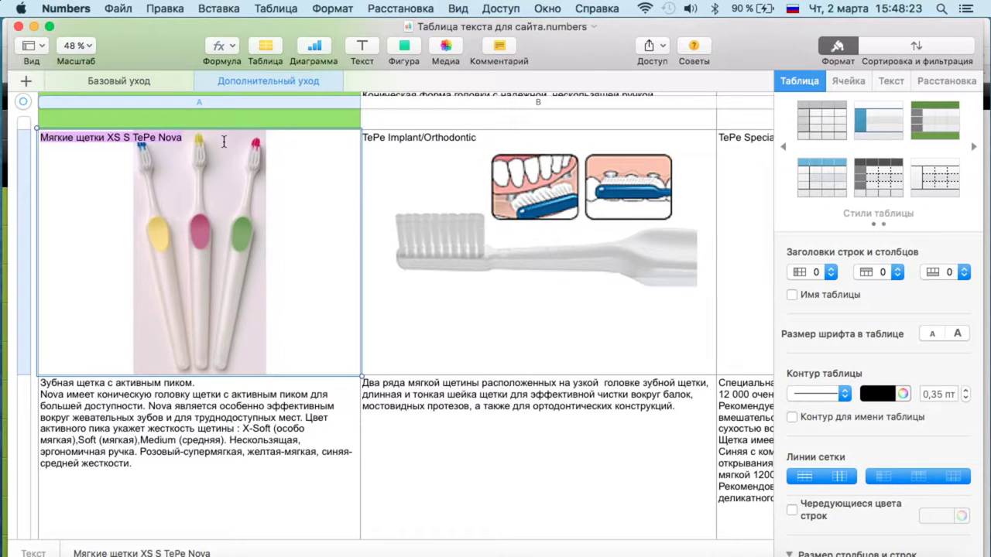
key("super+c")
key("ctrl+Up")
left_click(415, 336)
left_click(329, 263)
key("super+a")
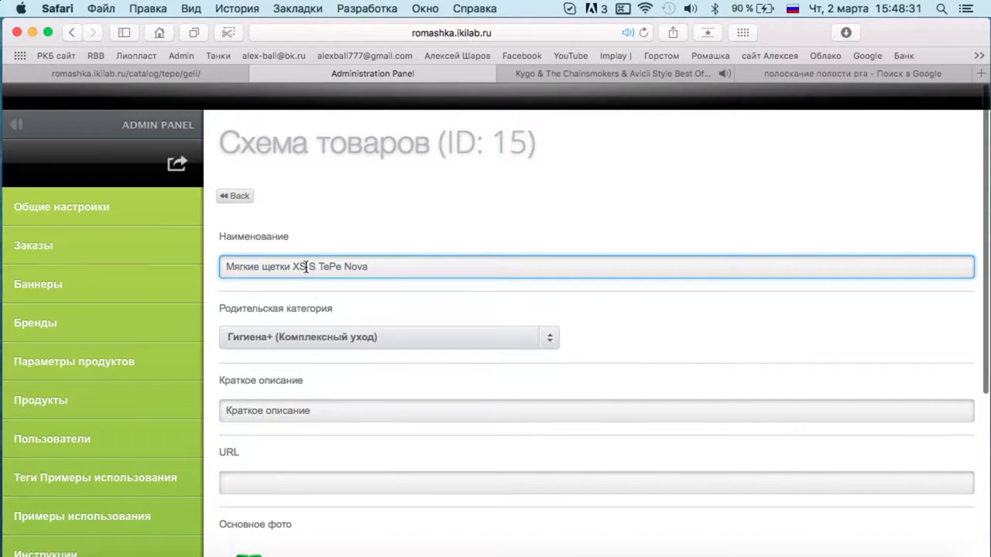
type("и")
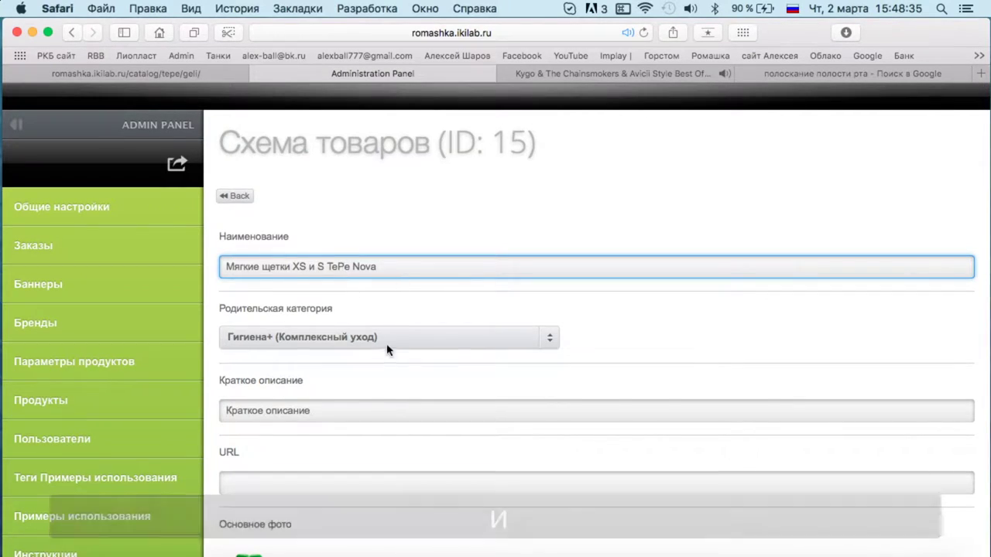
Clear the product's placeholder short description and extend its name to Мягкие зубные щетки XS и S TePe Nova.
scroll(374, 341, "down", 4)
triple_click(367, 287)
key("BackSpace")
key("ctrl+Up")
left_click(84, 254)
left_click(22, 361)
left_click(262, 138)
type("зубны")
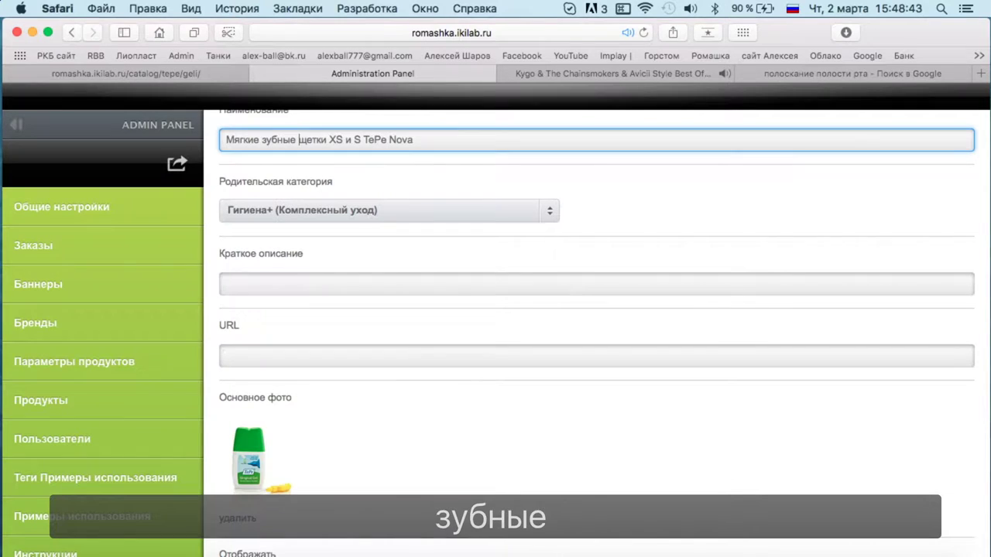
Copy the two Nova sentences about the conical head and hard-to-reach areas from the Numbers table into the product's short description.
key("ctrl+Up")
left_click(323, 326)
scroll(322, 325, "down", 2)
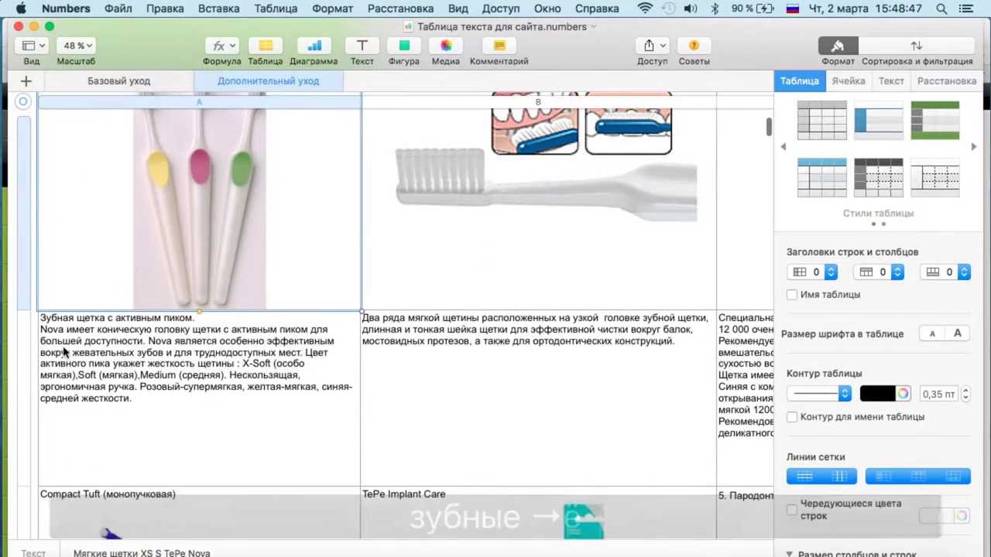
left_click(46, 328)
left_click_drag(40, 329, 318, 354)
key("super+c")
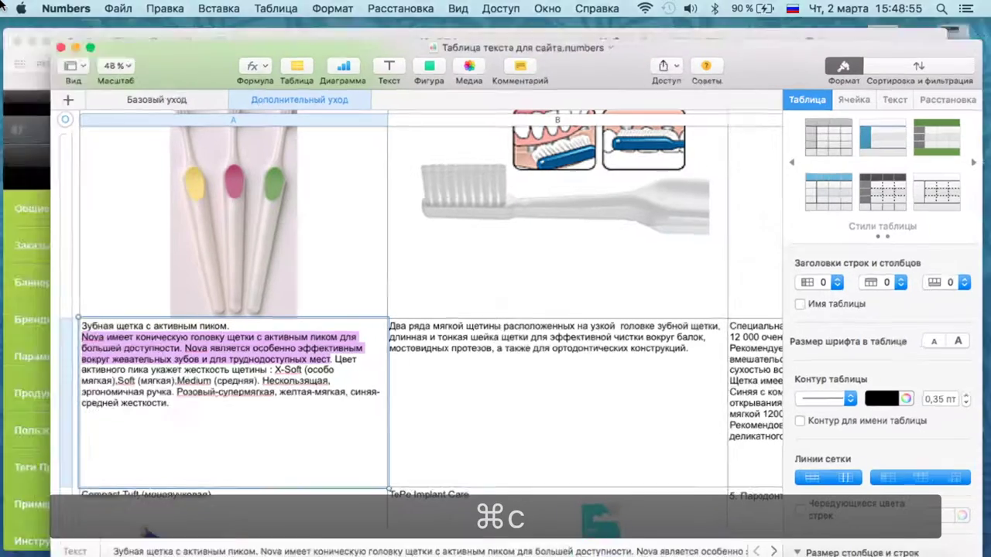
key("super+Tab")
left_click(314, 285)
key("super+v")
Delete the Nova product's current main photo and browse to the спец щетки folder inside ТиПи for a new upload.
scroll(431, 307, "down", 3)
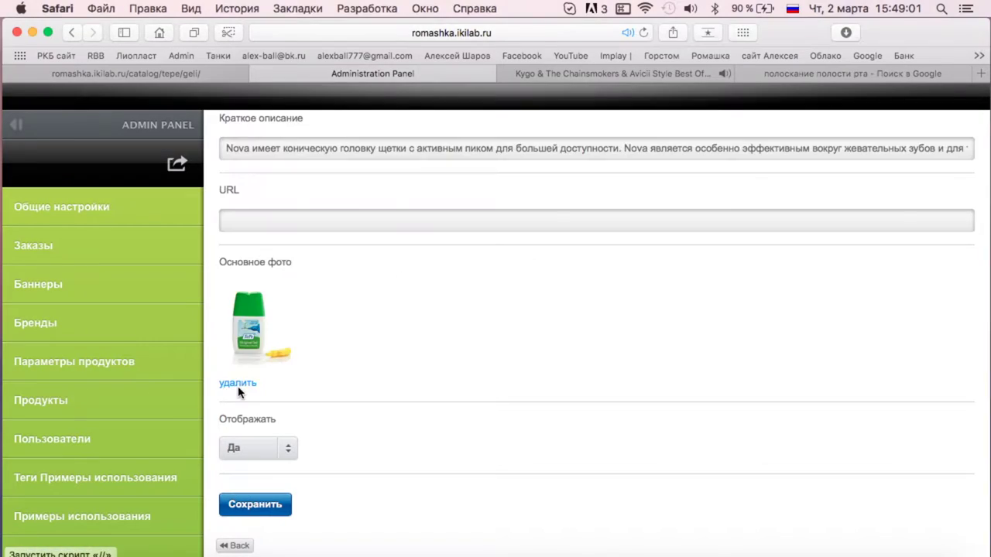
left_click(240, 382)
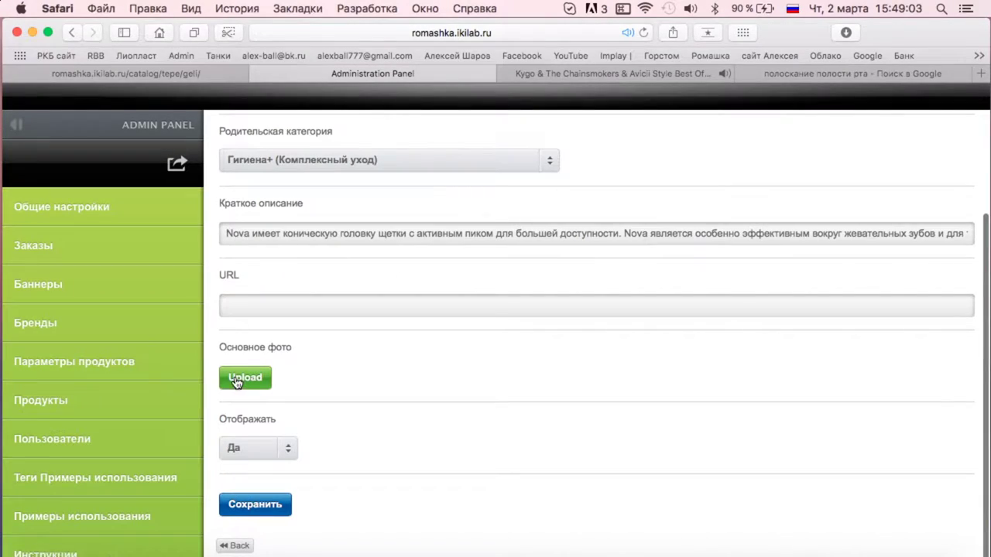
left_click(237, 378)
left_click(516, 98)
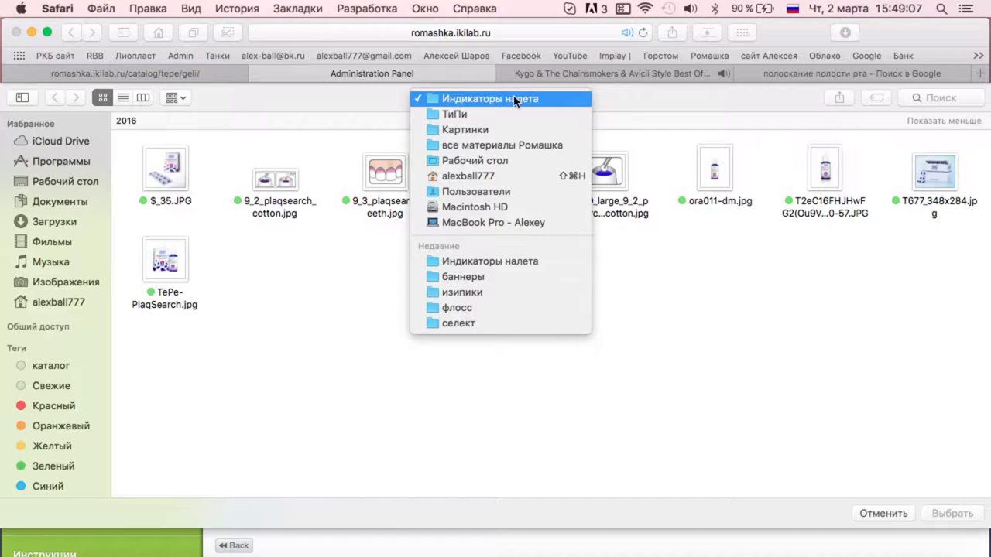
left_click(503, 114)
right_click(271, 271)
left_click(270, 268)
double_click(288, 267)
scroll(344, 296, "up", 2)
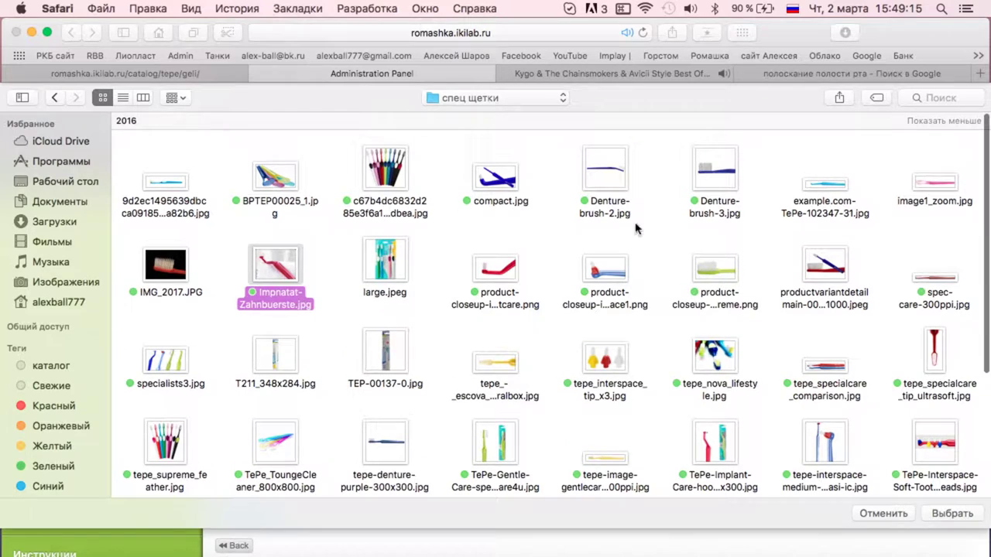
Preview the brush images, upload TEPE01_NOVA01_01_Other_02-500x500.jpg as the main photo, save the product and return to the list.
left_click(380, 173)
key("space")
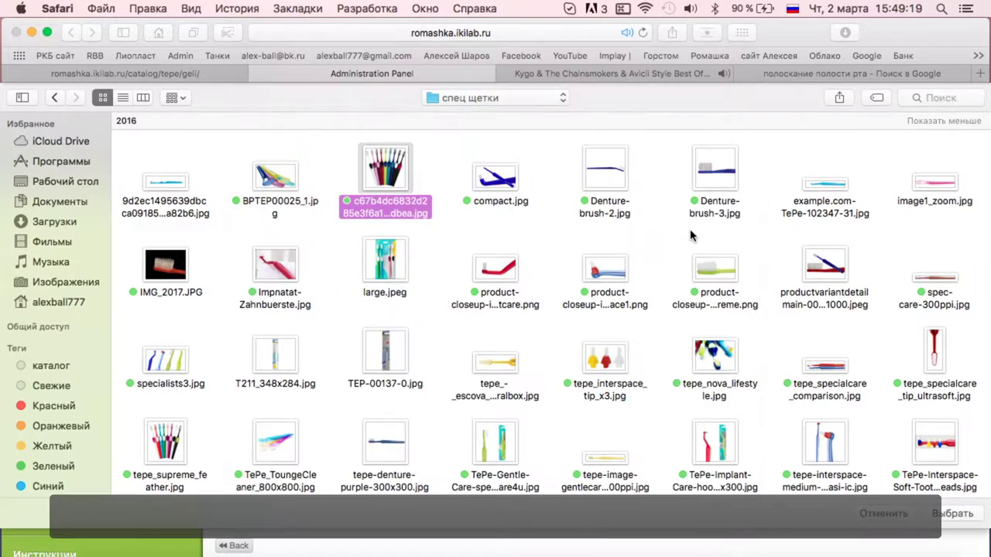
scroll(596, 434, "down", 5)
left_click(596, 433)
key("space")
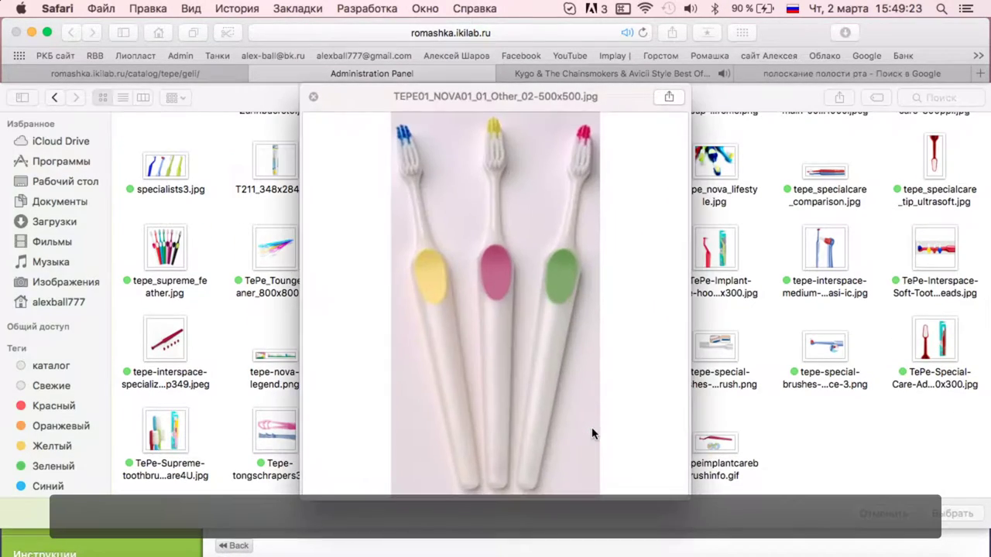
key("space")
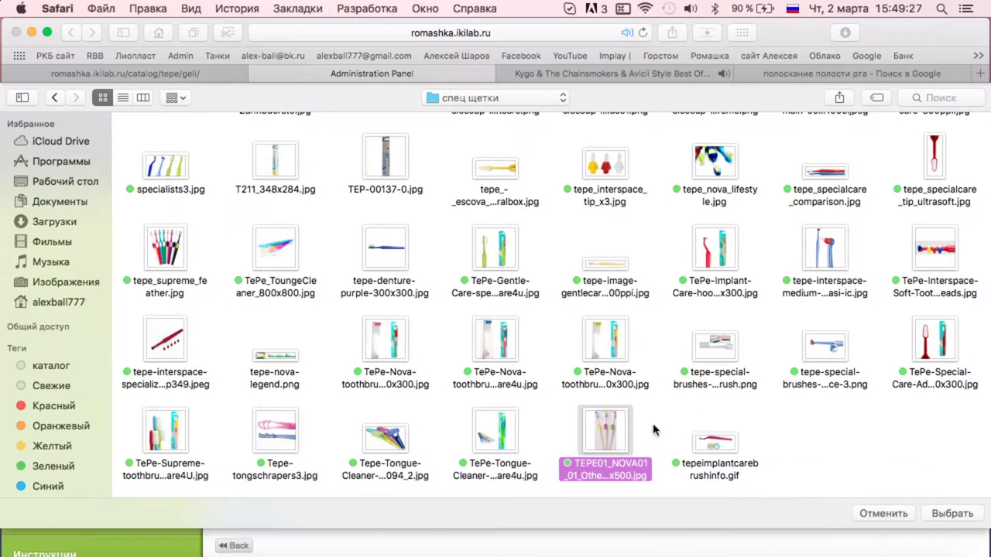
double_click(613, 436)
scroll(294, 434, "down", 2)
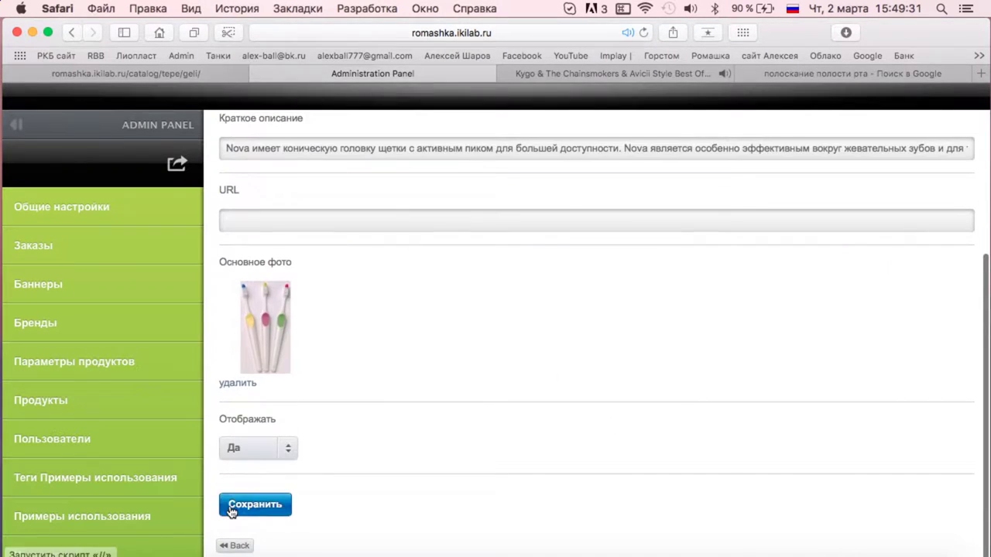
left_click(256, 504)
scroll(312, 190, "up", 2)
left_click(235, 193)
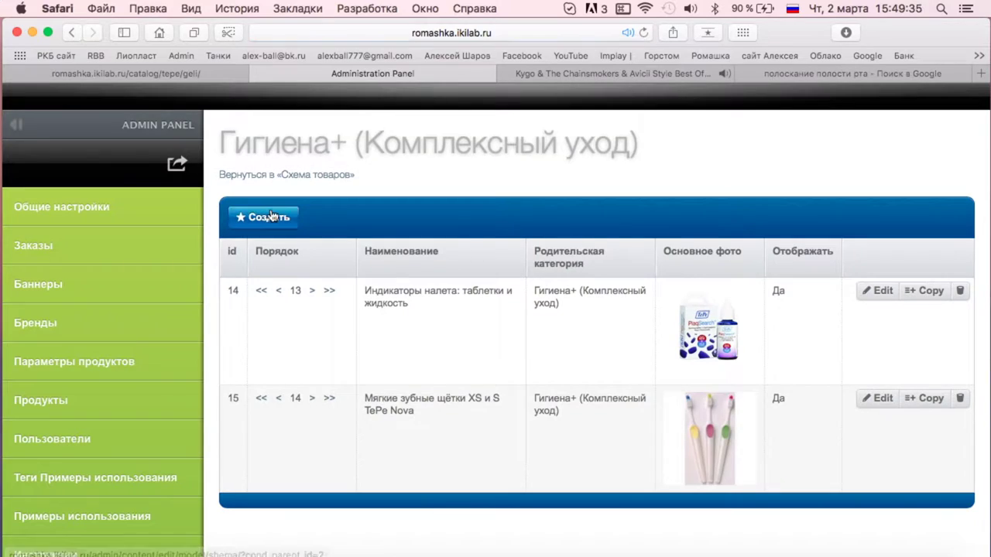
Create a new product in Гигиена+ (Комплексный уход) named Compact Tuft (монопучковая), copying the name from the Numbers table.
left_click(271, 221)
key("ctrl+Up")
left_click(117, 320)
scroll(180, 276, "down", 4)
triple_click(124, 128)
key("super+c")
key("ctrl+Up")
left_click(265, 256)
left_click(287, 265)
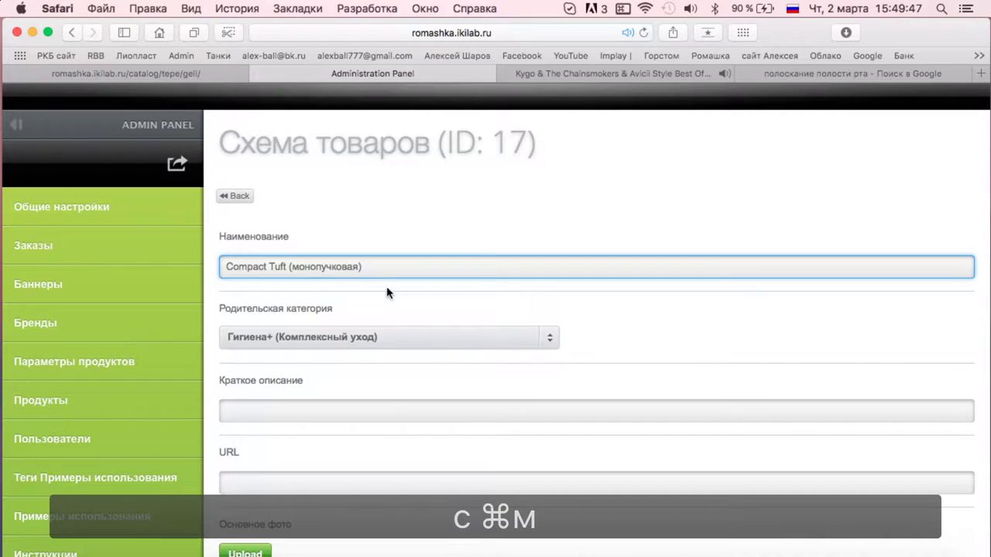
Copy the Compact Tuft text from the Numbers table into the short description, starting a new sentence at «Позволяет».
key("ctrl+Up")
left_click(80, 315)
left_click(40, 377)
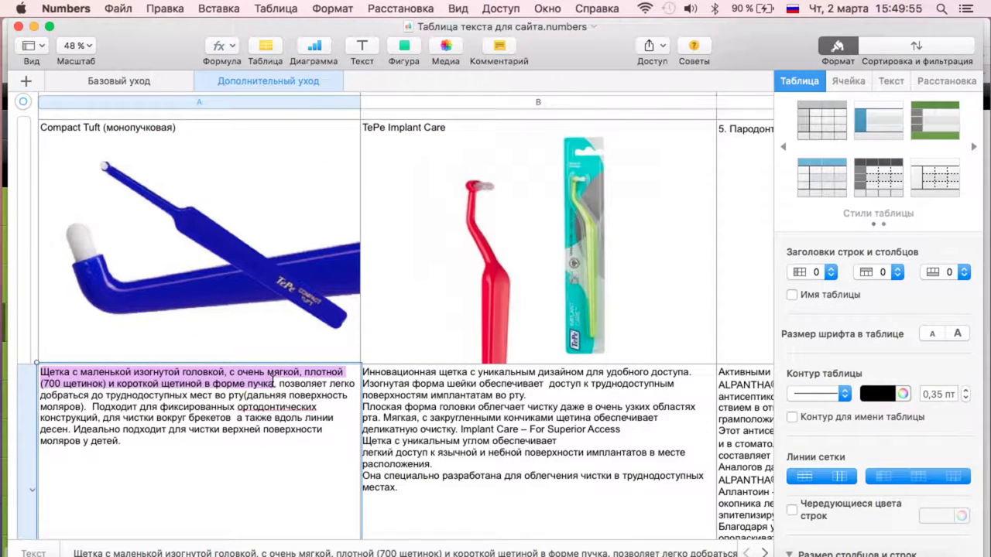
key("super+c")
key("ctrl+Up")
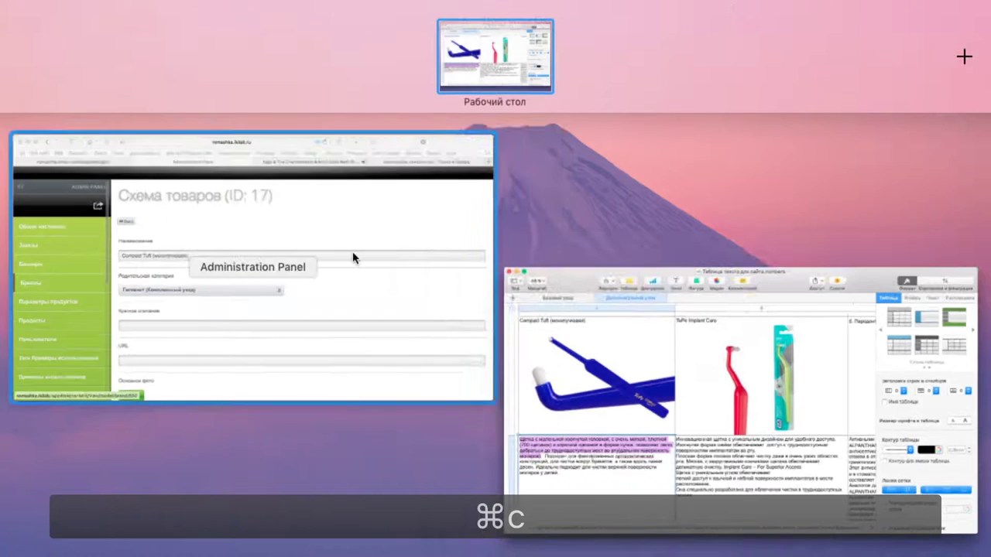
left_click(354, 259)
left_click(322, 415)
left_click(593, 449)
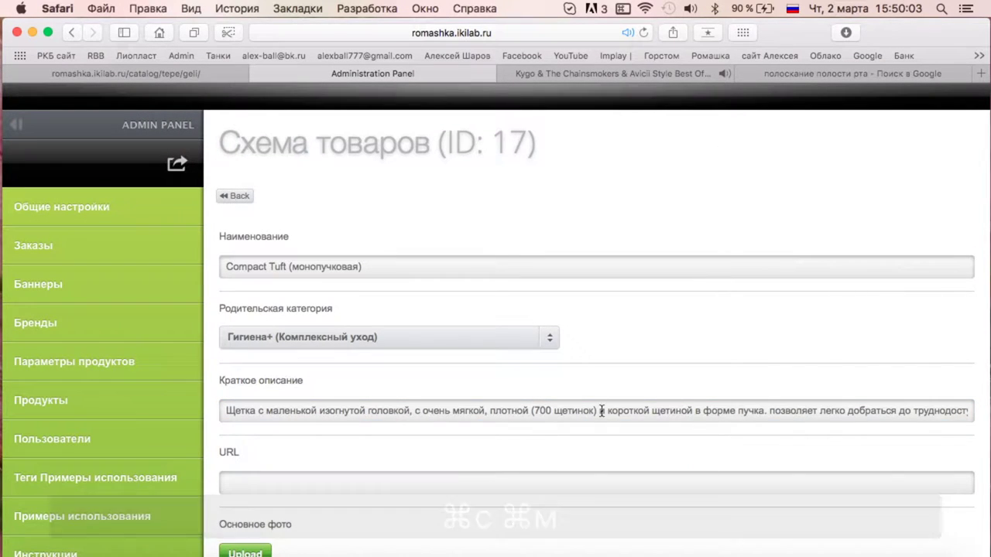
key("BackSpace")
type("п")
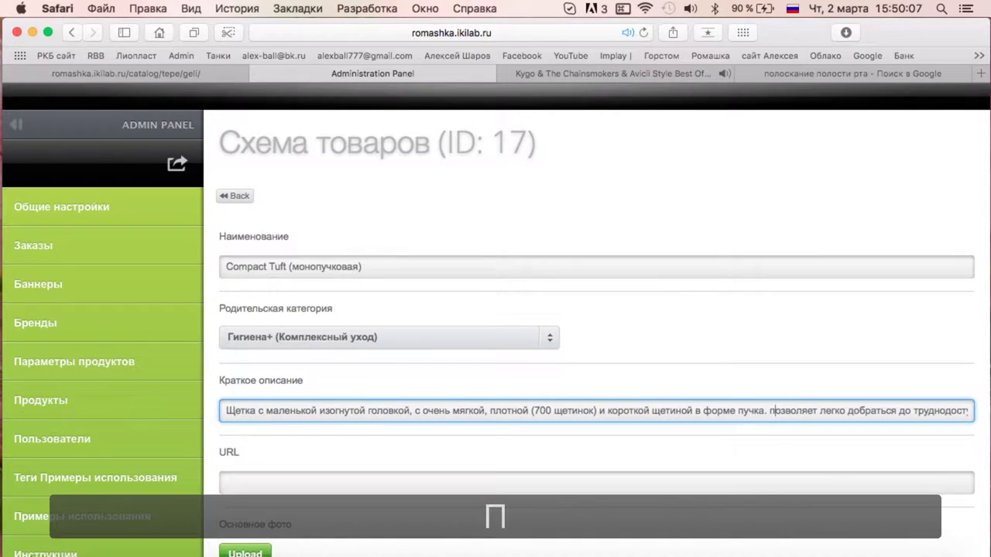
Upload compact.jpg from the спец щетки folder as the main photo, set the product's display to Да and save.
scroll(573, 454, "down", 5)
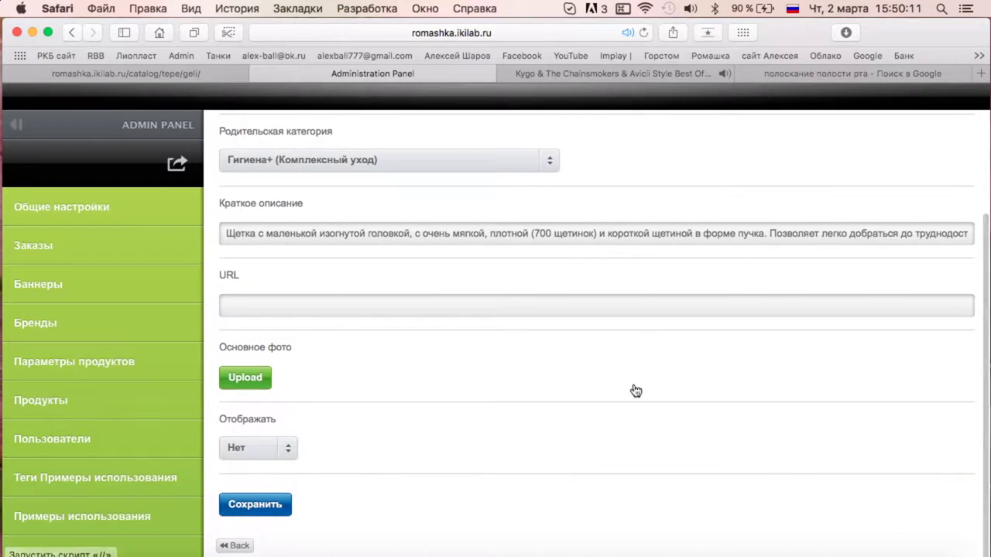
left_click(247, 376)
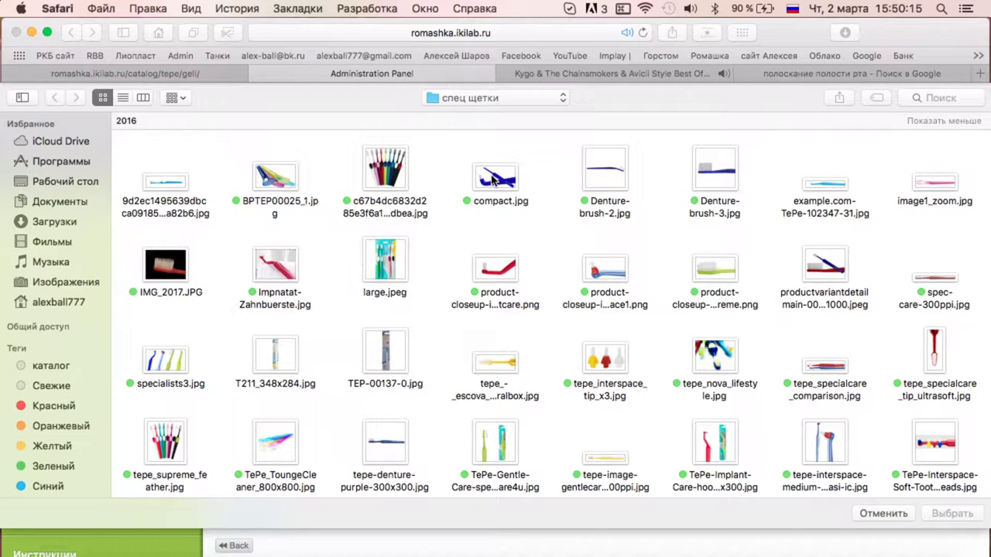
scroll(492, 179, "down", 5)
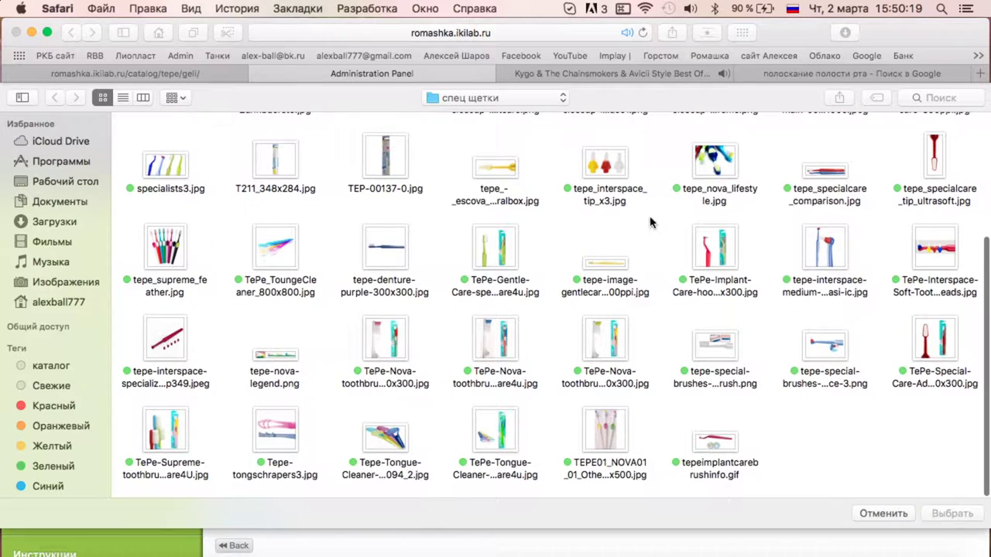
scroll(518, 205, "up", 5)
double_click(505, 172)
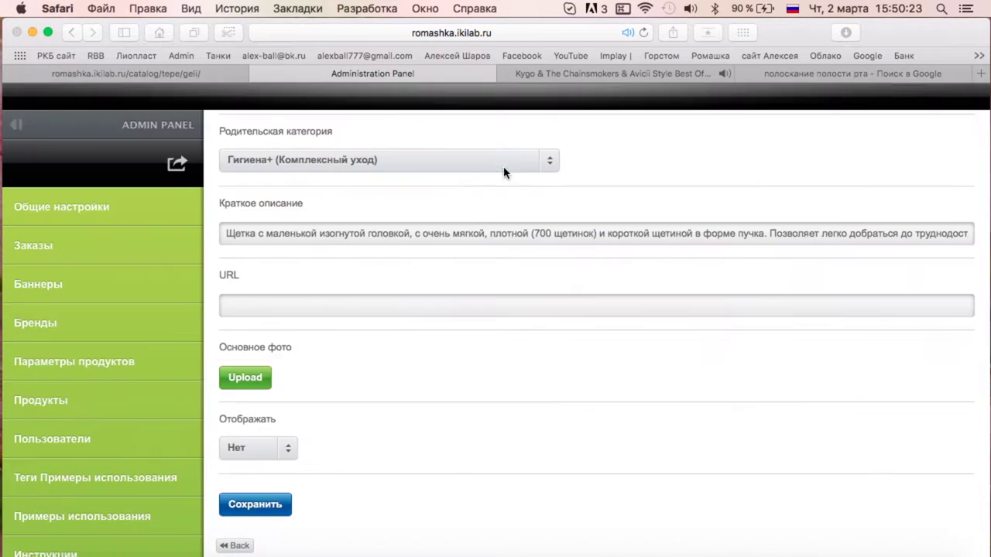
scroll(255, 433, "down", 3)
left_click(255, 504)
Reload the TePe gels catalog page and examine the product cards under Гигиена+ (Комплексный уход) and Базовая Гигиена.
left_click(125, 73)
key("super+r")
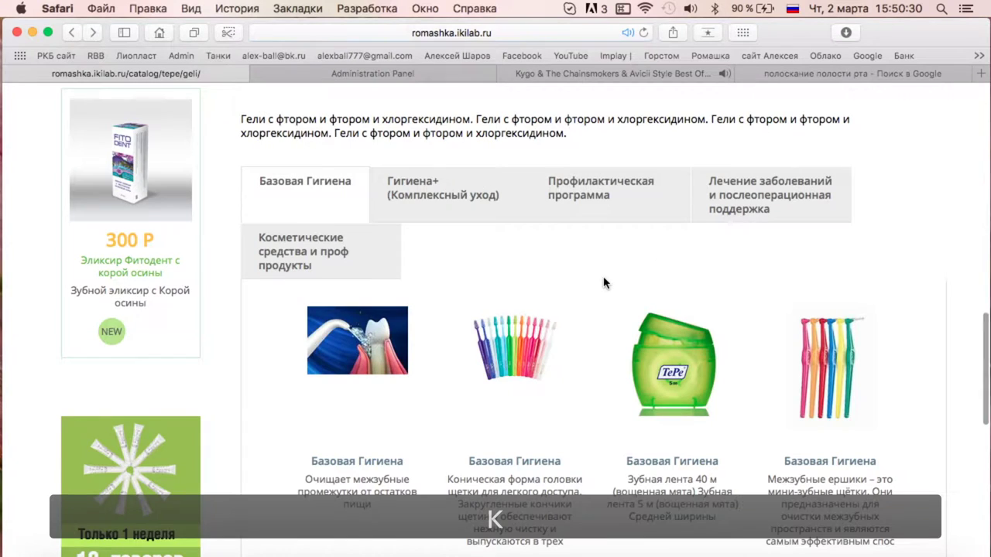
left_click(390, 207)
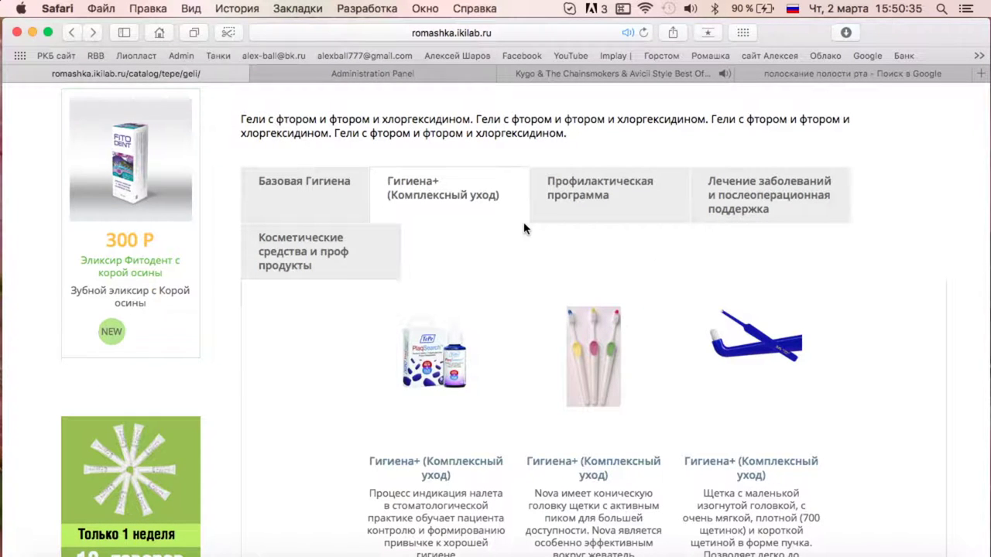
scroll(523, 228, "down", 5)
scroll(694, 213, "up", 5)
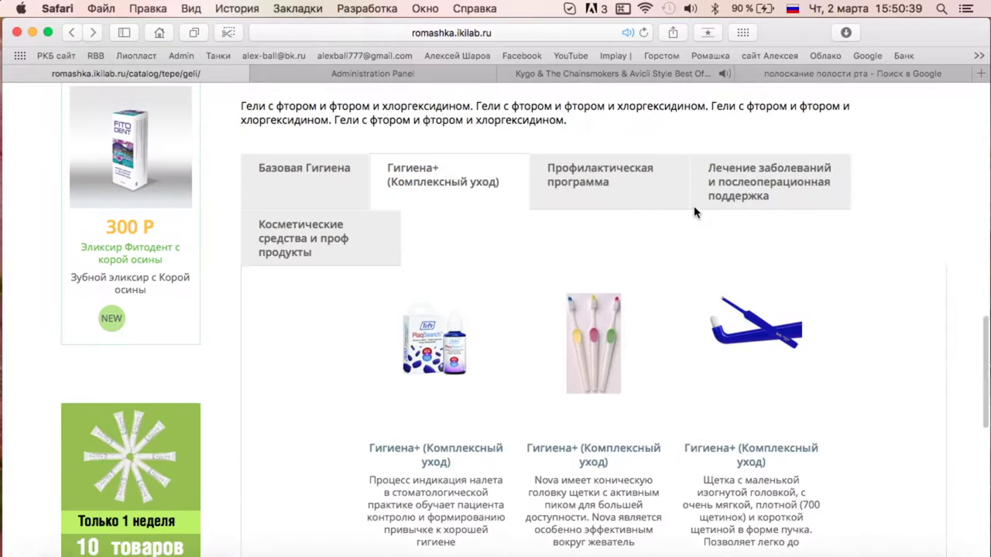
left_click(289, 188)
scroll(289, 189, "down", 10)
scroll(595, 219, "up", 12)
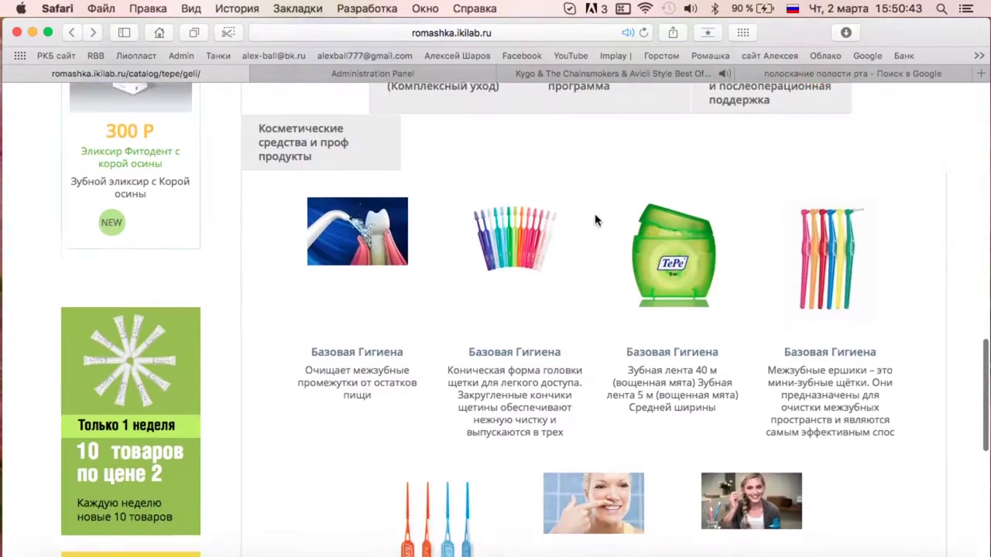
scroll(595, 219, "up", 3)
Go back to the admin panel and return from the Compact Tuft product to the scheme's product list.
left_click(443, 73)
scroll(538, 248, "down", 4)
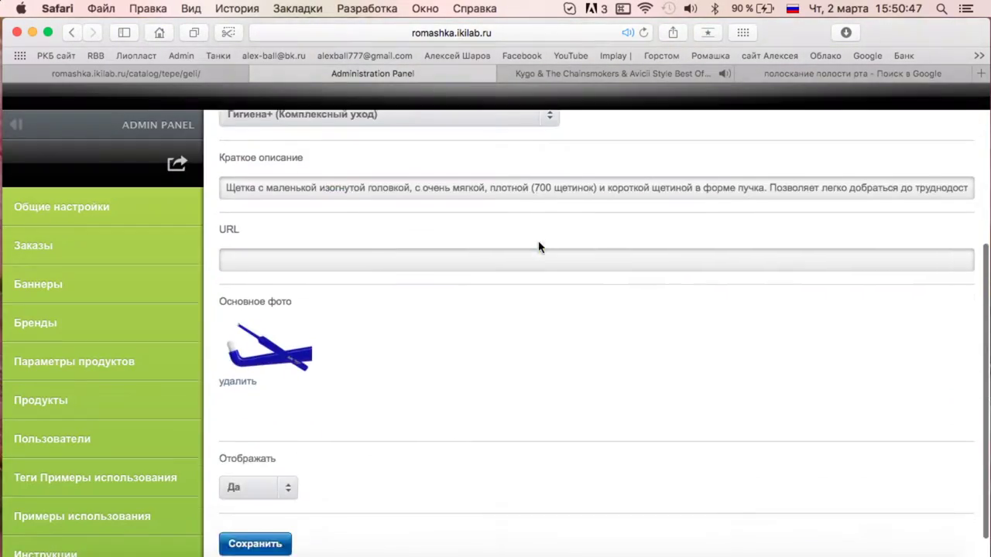
scroll(519, 240, "up", 4)
left_click(236, 200)
scroll(317, 203, "down", 2)
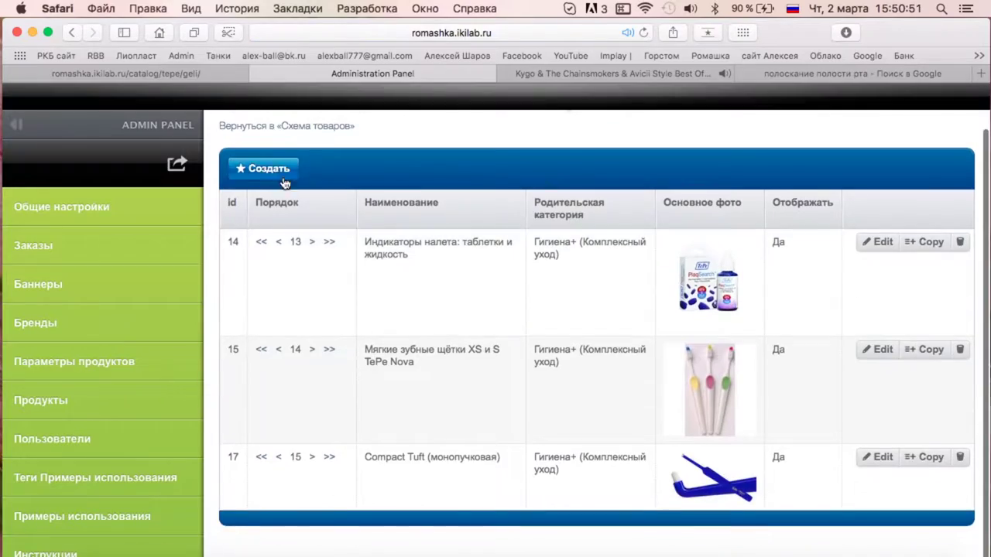
Create a new product in Гигиена+ (Комплексный уход) named Ложка для языка Скребок для языка, copying the name from the Numbers table.
left_click(316, 131)
key("ctrl+Up")
left_click(71, 294)
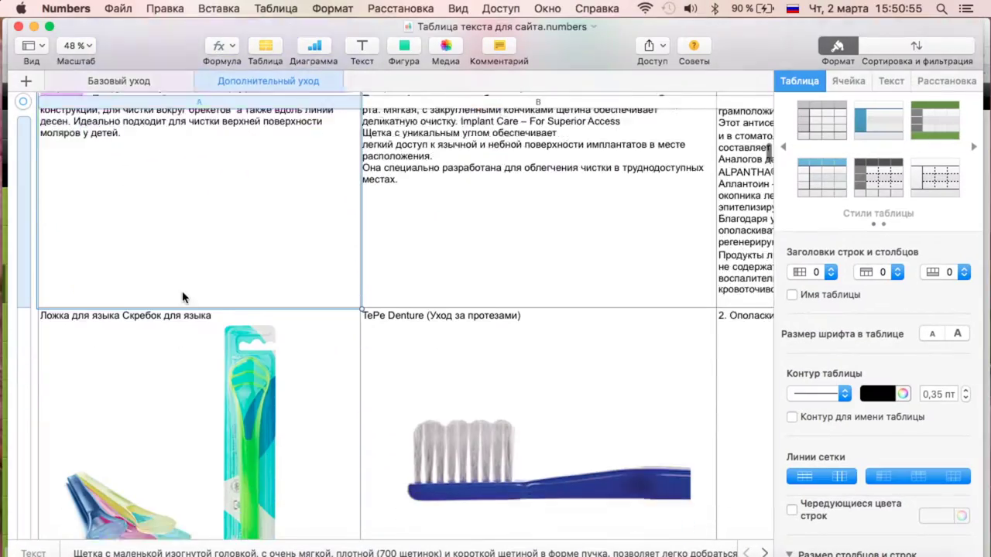
triple_click(96, 256)
key("super+c")
key("ctrl+Up")
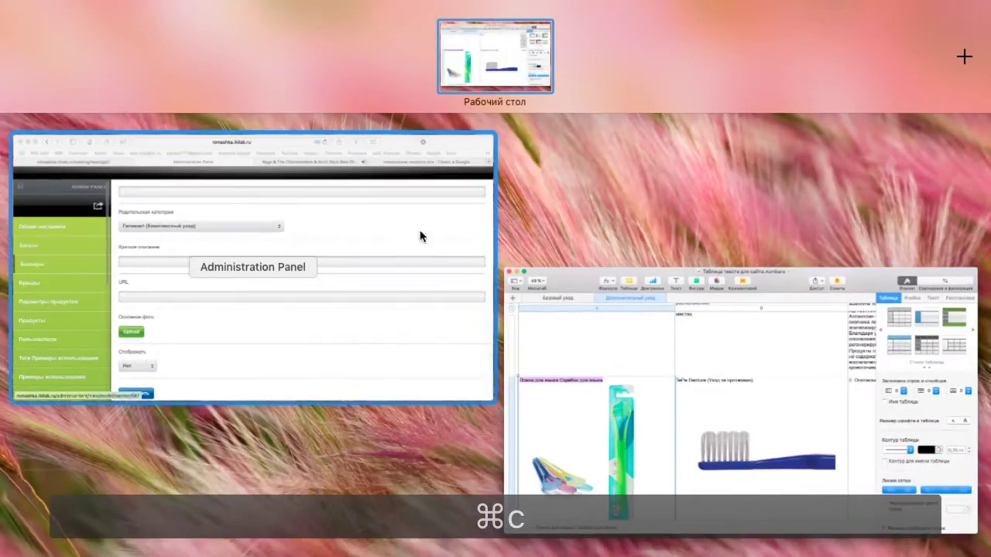
left_click(307, 270)
scroll(392, 200, "up", 3)
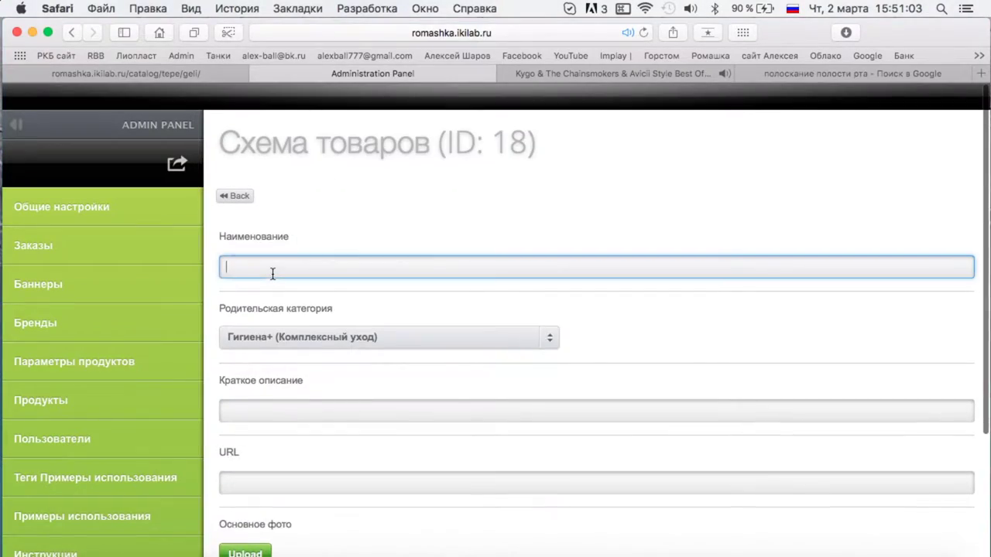
key("super+v")
Look through the Базовый уход sheet of the Numbers table and the product scheme on the catalog page.
key("ctrl+Up")
left_click(312, 280)
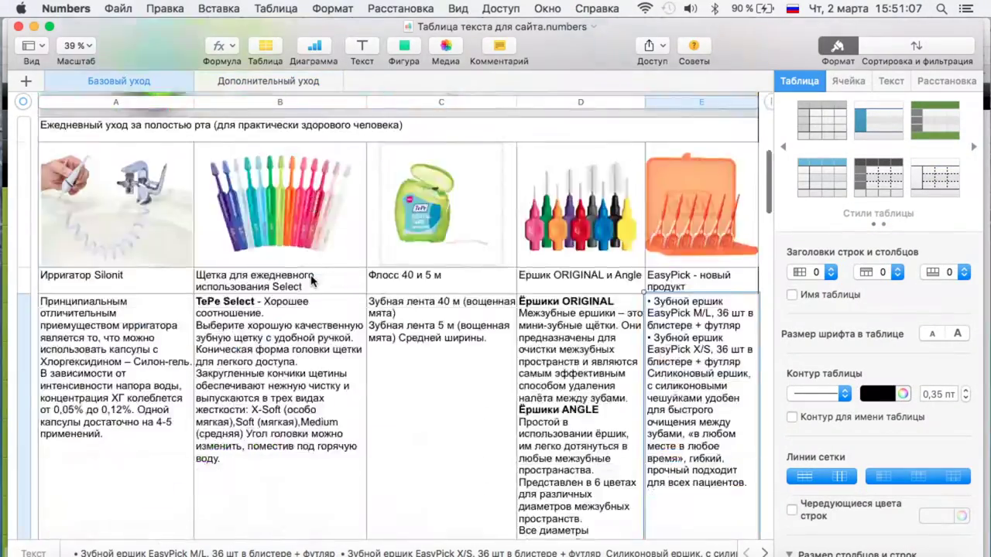
scroll(312, 280, "down", 20)
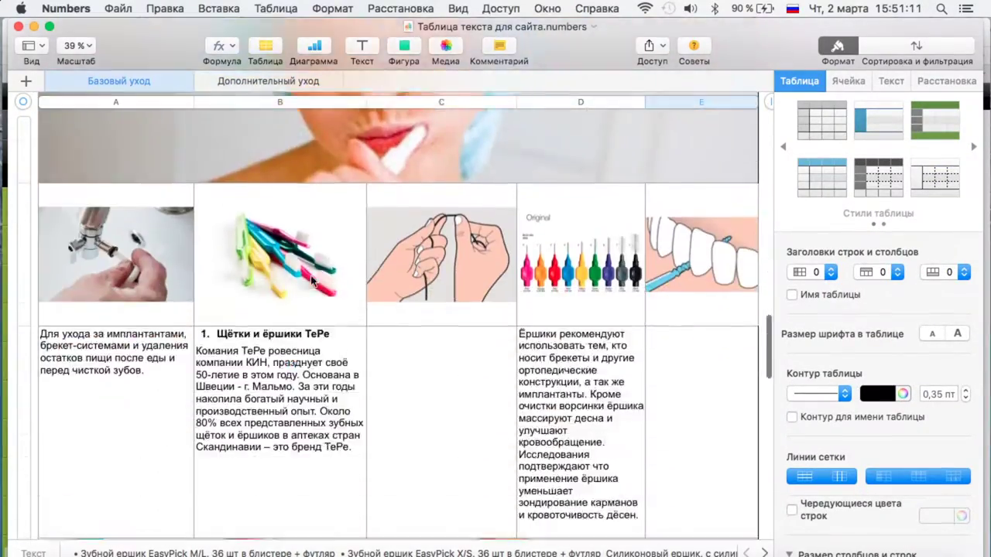
scroll(312, 281, "down", 10)
key("ctrl+Up")
left_click(280, 212)
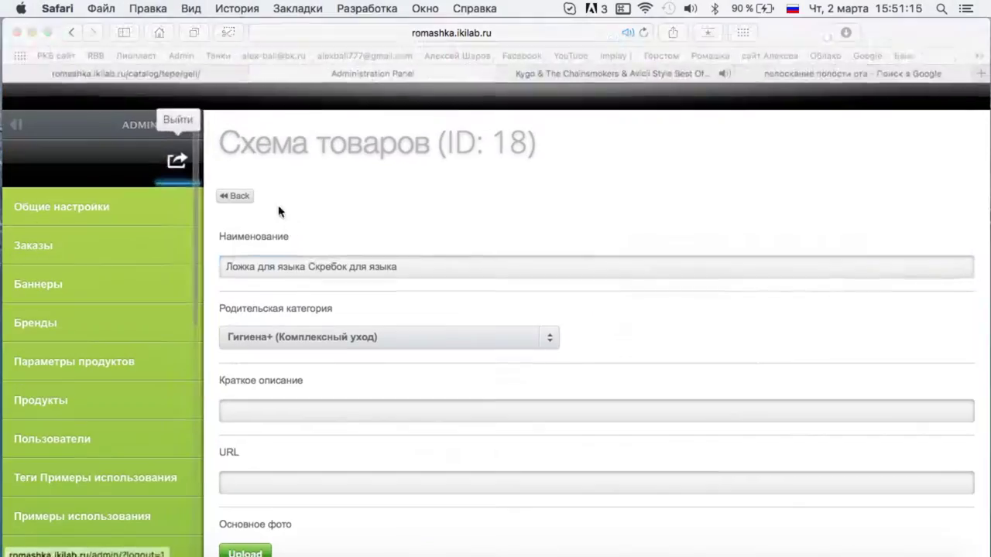
key("ctrl+shift+Tab")
scroll(408, 241, "down", 8)
scroll(408, 241, "up", 5)
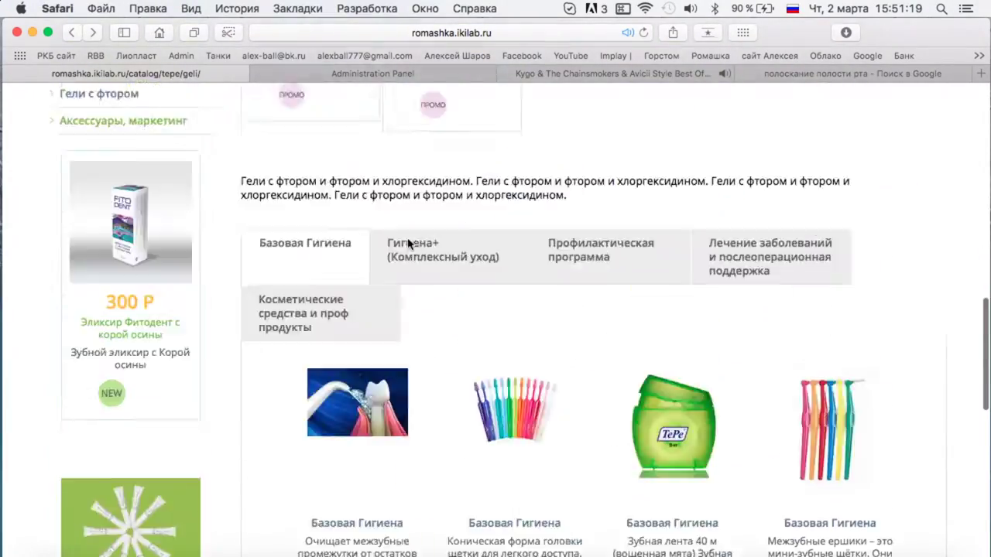
scroll(408, 243, "up", 3)
key("ctrl+Tab")
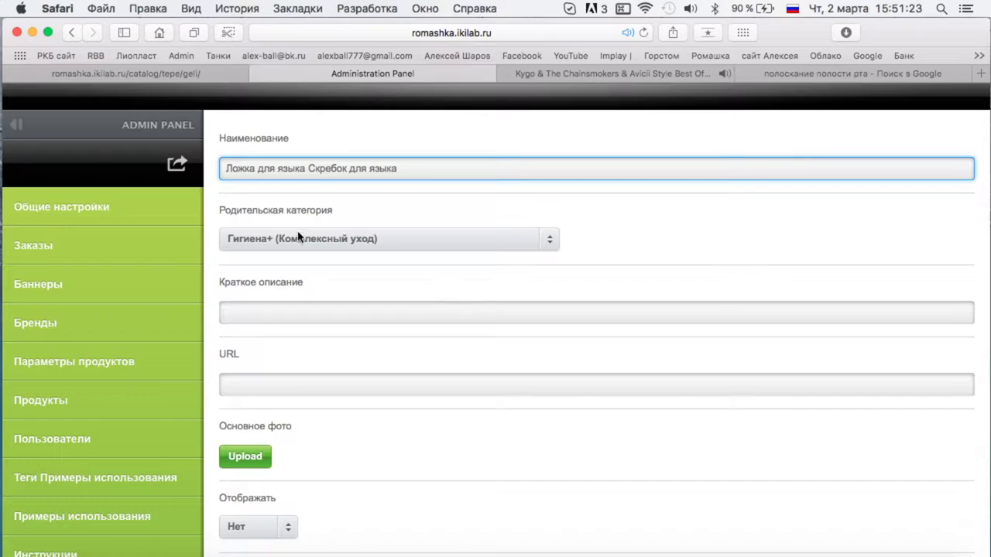
Copy the sentence about using the TePe Tongue Cleaner scraper from the Дополнительный уход sheet into the product's short description.
scroll(291, 248, "down", 2)
key("ctrl+Up")
left_click(184, 336)
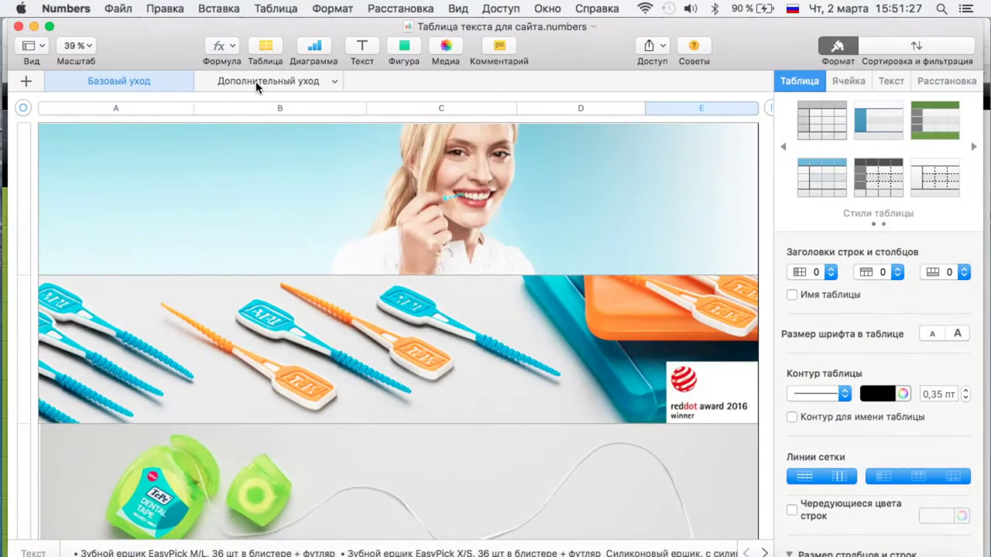
scroll(175, 339, "down", 10)
scroll(175, 339, "down", 2)
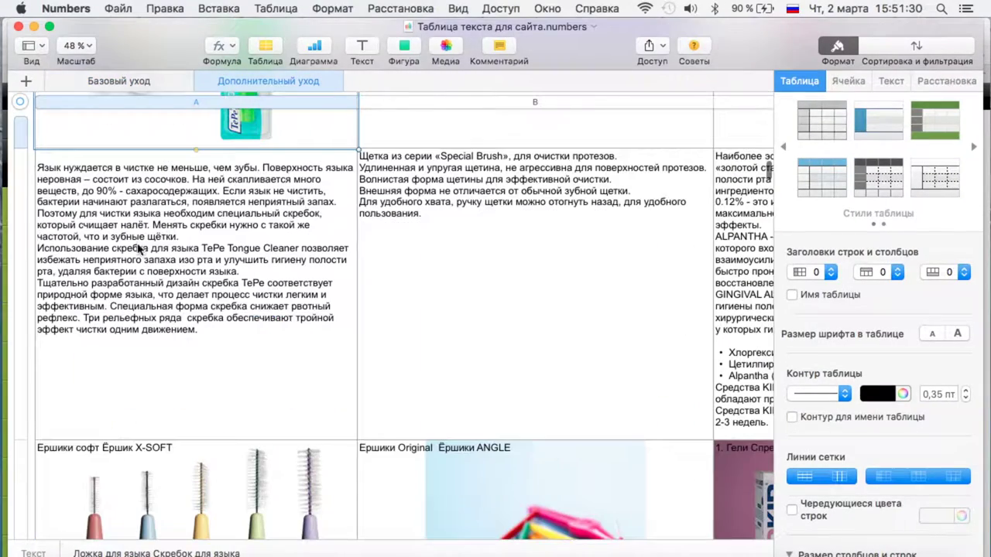
left_click(40, 171)
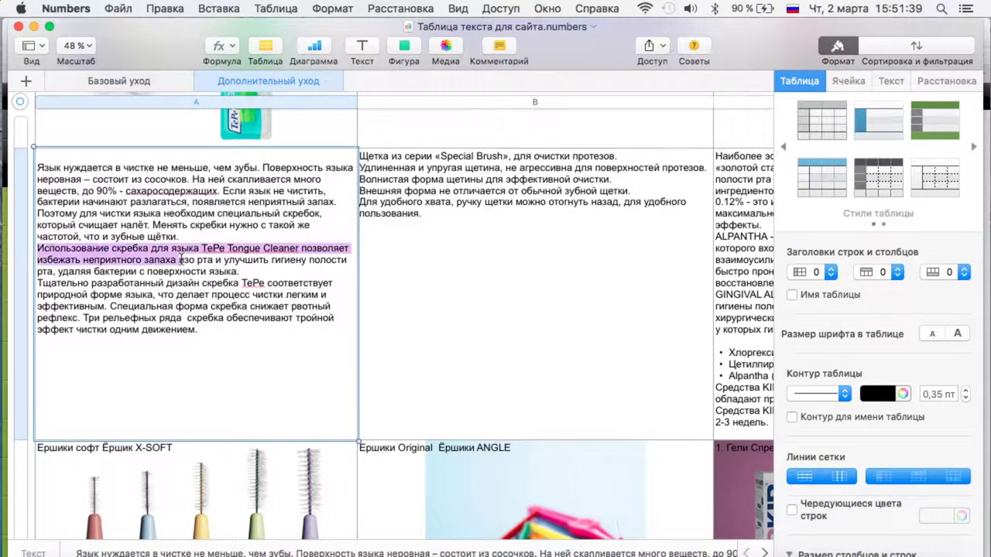
key("super+c")
key("ctrl+Up")
left_click(301, 239)
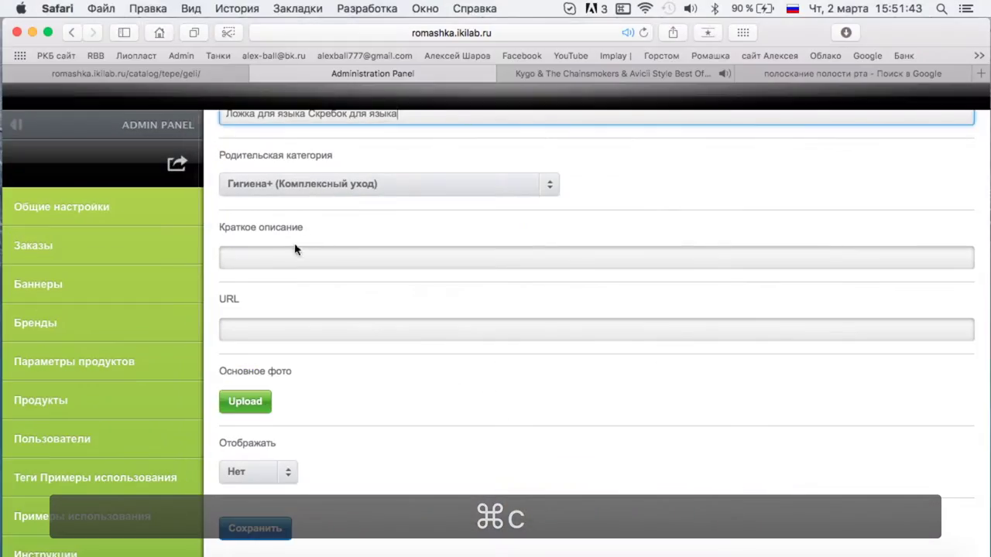
left_click(341, 259)
key("super+v")
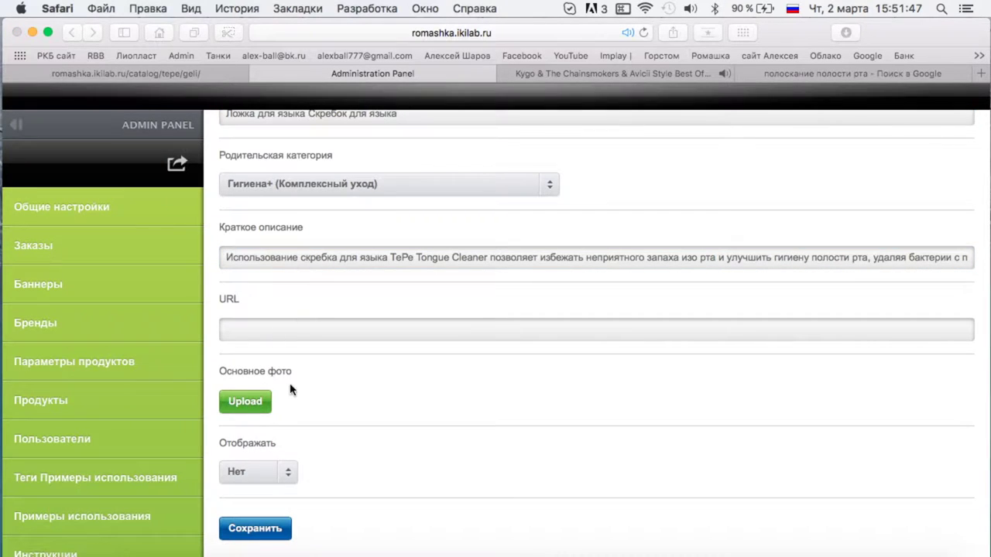
Upload Tepe-tongschrapers3.jpg as the main photo, set the product's display to Да, save and return to the list.
left_click(246, 401)
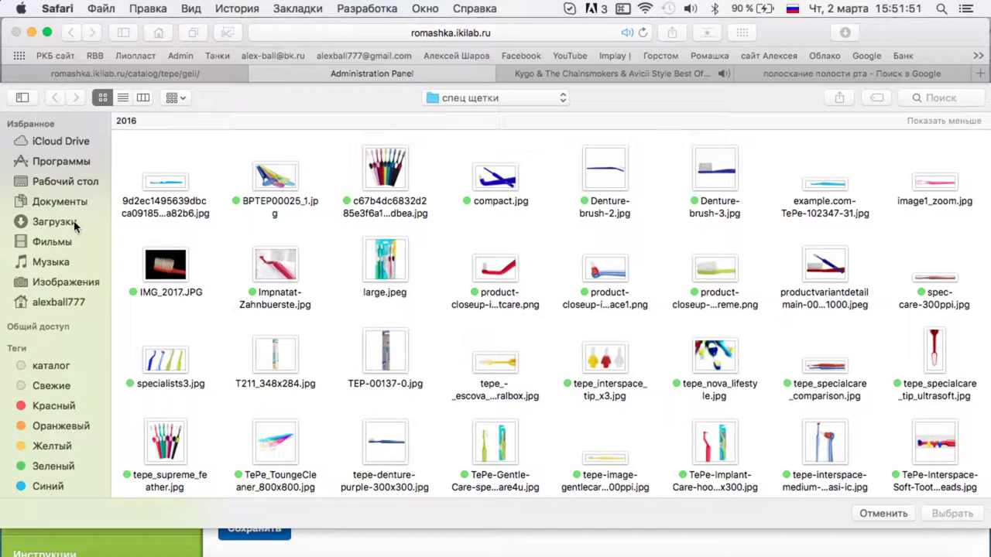
scroll(367, 341, "down", 5)
double_click(284, 429)
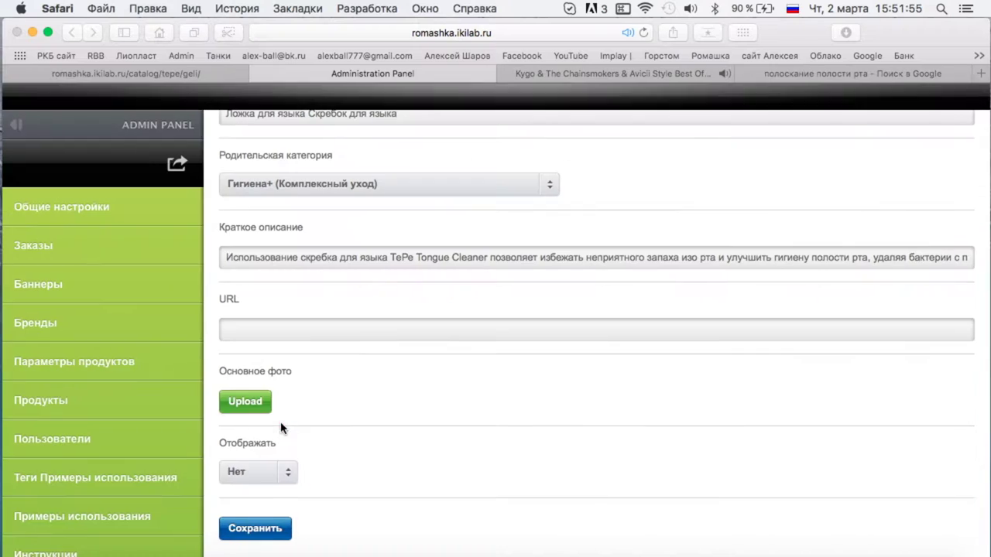
scroll(310, 442, "down", 3)
left_click(257, 447)
left_click(254, 504)
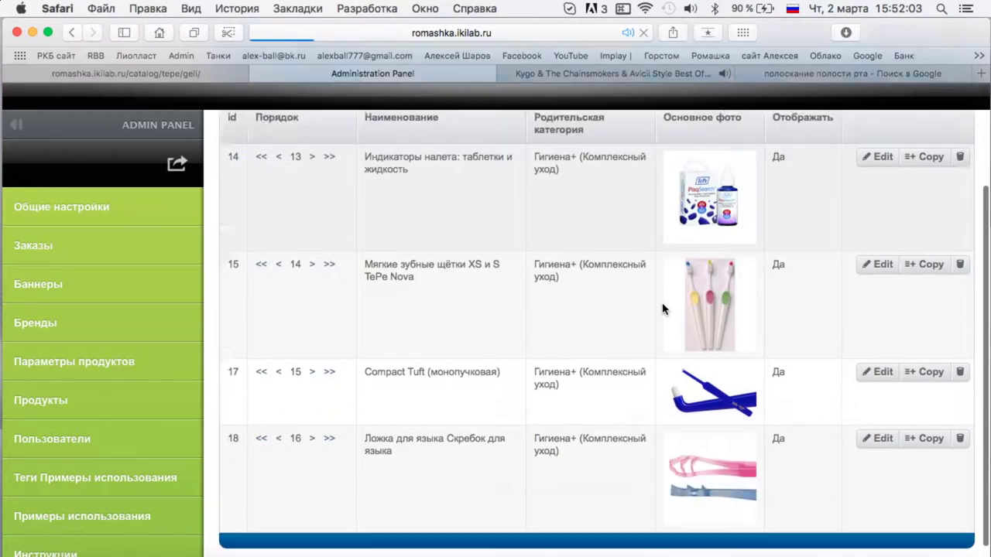
Create another product with the same TePe Tongue Cleaner short description, ending at «полости рта», and set its parent category to Базовая Гигиена.
left_click(921, 416)
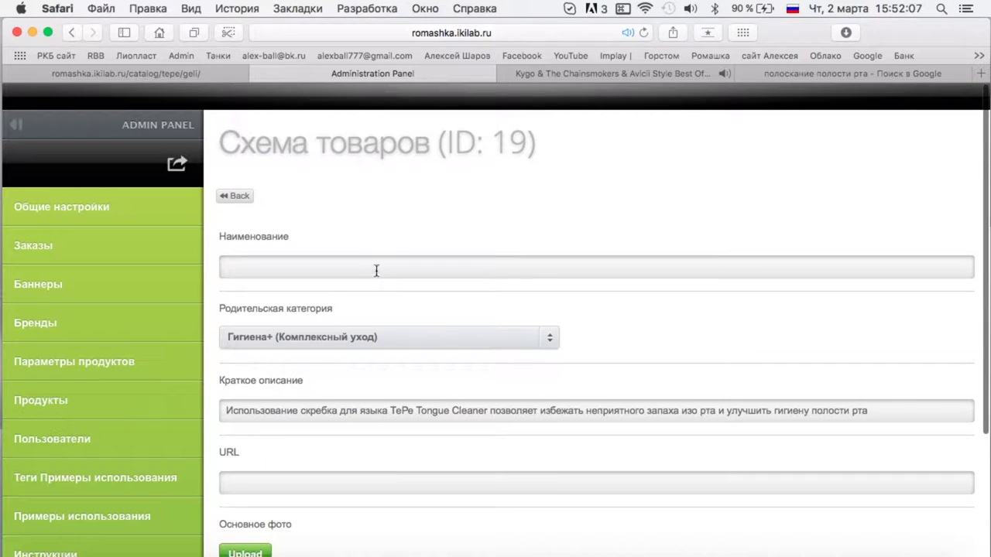
left_click(342, 334)
left_click(341, 382)
scroll(411, 298, "down", 5)
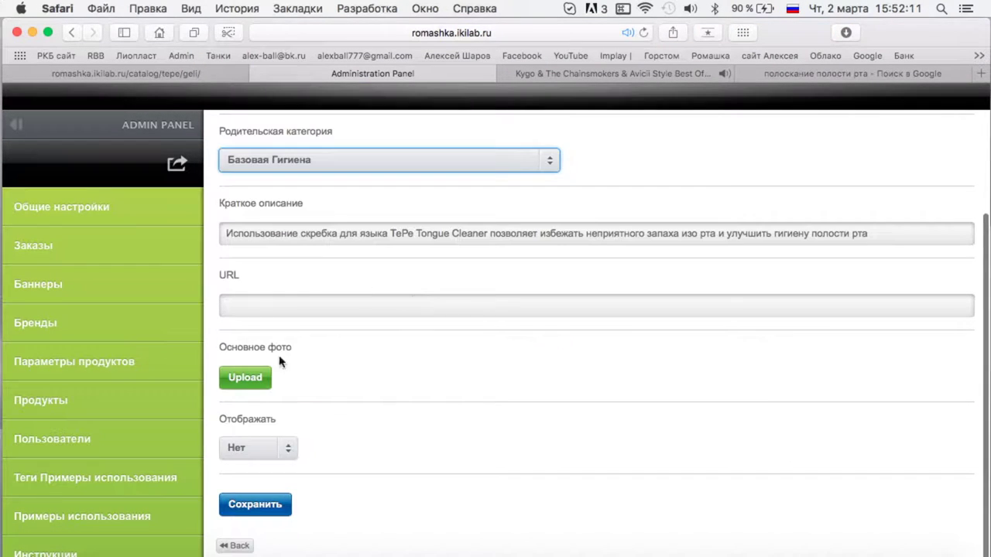
Upload Tepe-tongschrapers3.jpg as the Базовая Гигиена product's main photo and set its display to Да.
left_click(260, 377)
double_click(305, 450)
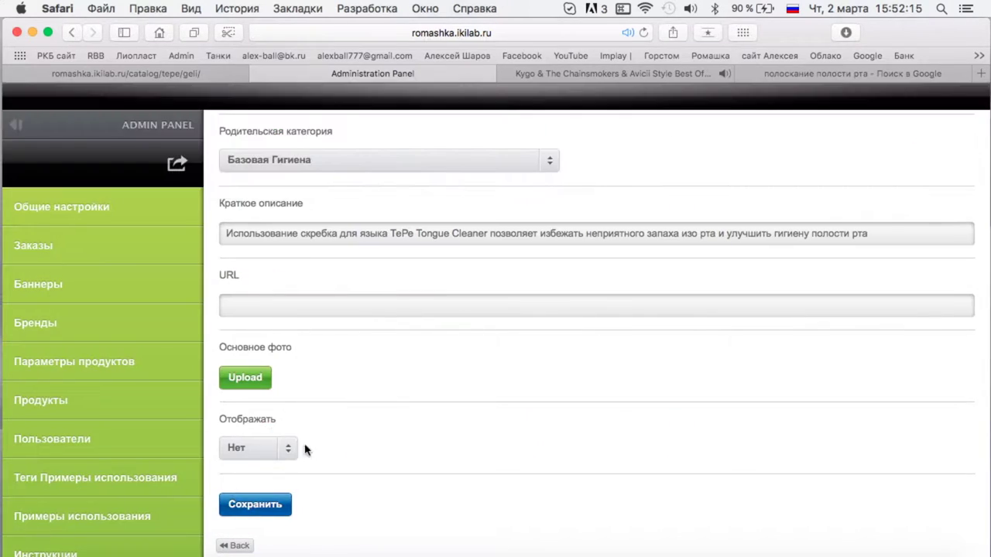
scroll(263, 480, "down", 2)
left_click(257, 449)
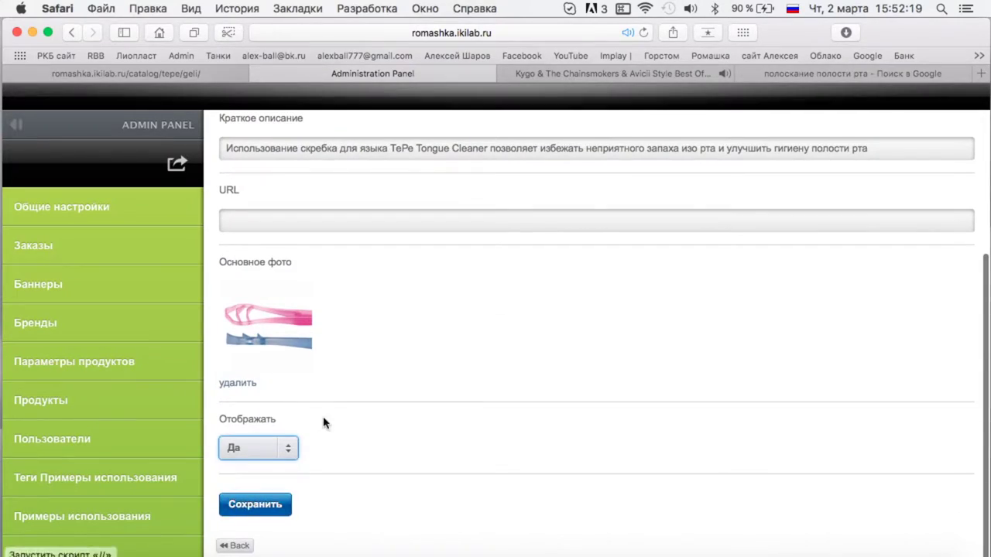
Copy «Ложка для языка Скребок для языка» from the Numbers sheet into the Базовая Гигиена product's name, save it and return to the list.
key("ctrl+Up")
left_click(143, 276)
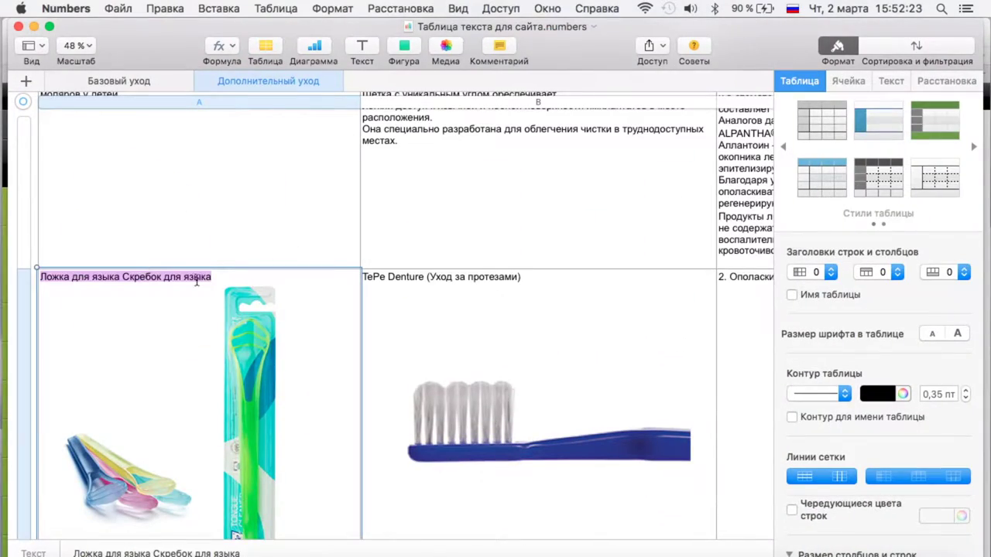
key("super+c")
key("ctrl+Up")
left_click(276, 250)
left_click(458, 266)
key("super+v")
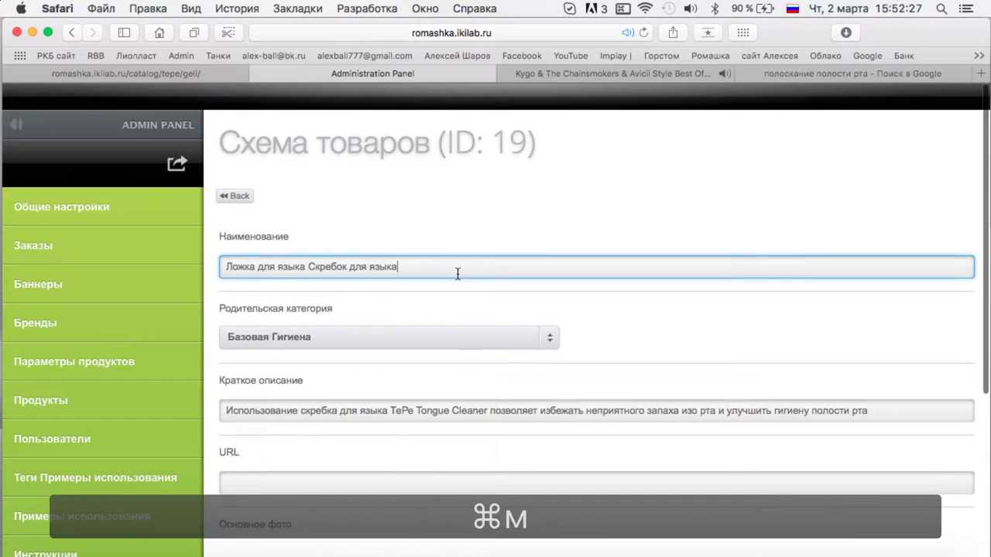
scroll(432, 317, "down", 5)
left_click(253, 502)
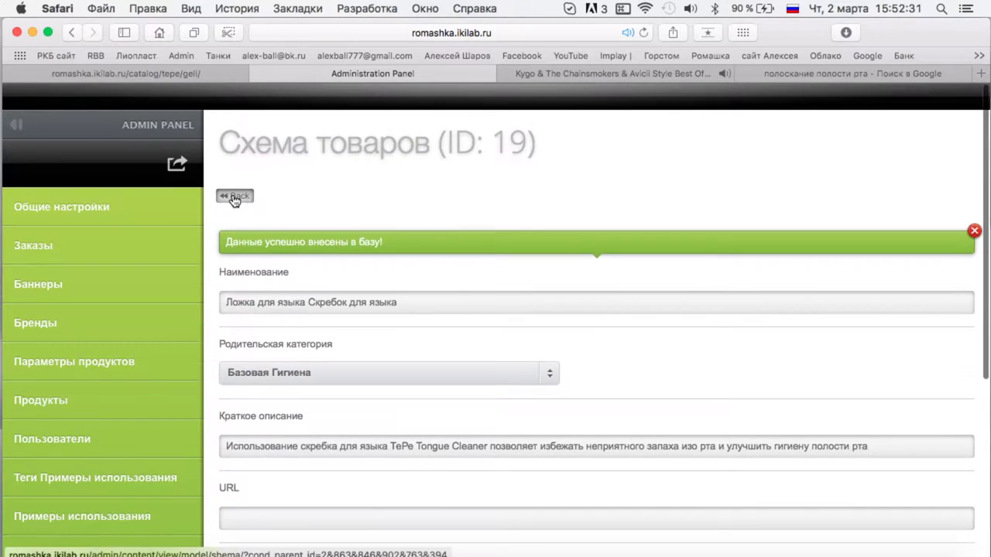
left_click(235, 198)
Reload the TePe gels catalogue page, examine its Базовая Гигиена and Гигиена+ tabs, and review the Гигиена+ entries in the admin list.
scroll(580, 290, "down", 3)
key("super+shift+bracketleft")
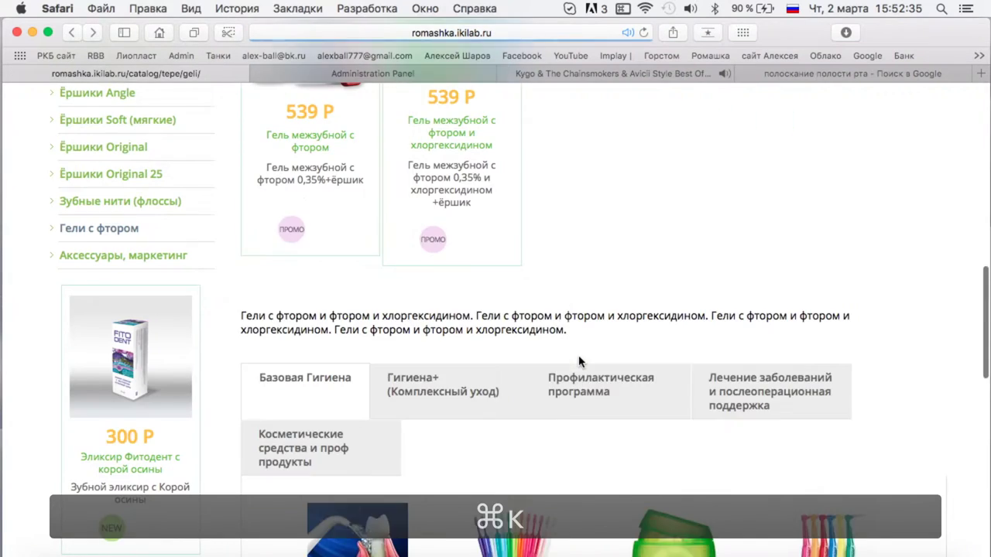
scroll(579, 362, "down", 5)
scroll(579, 361, "up", 2)
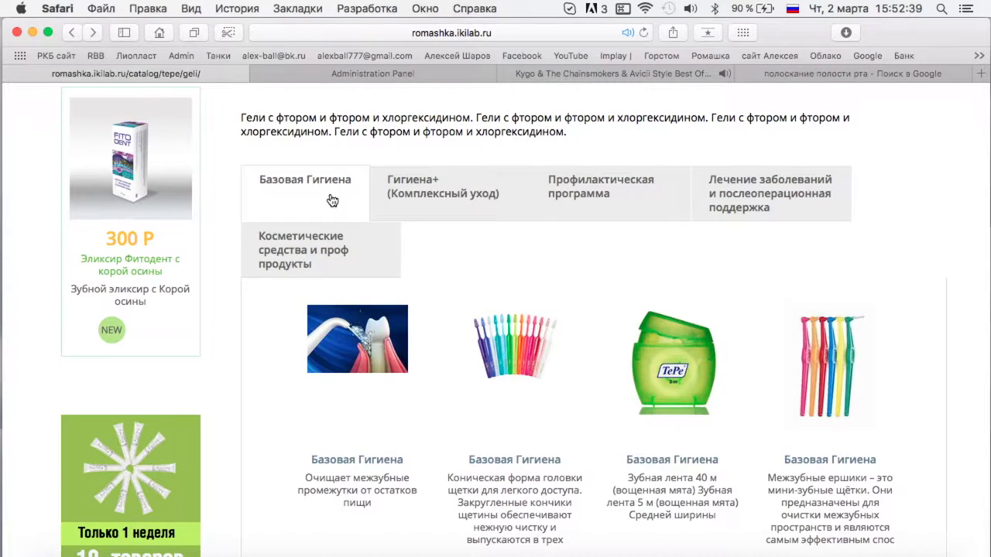
left_click(442, 214)
scroll(434, 237, "down", 4)
left_click(372, 74)
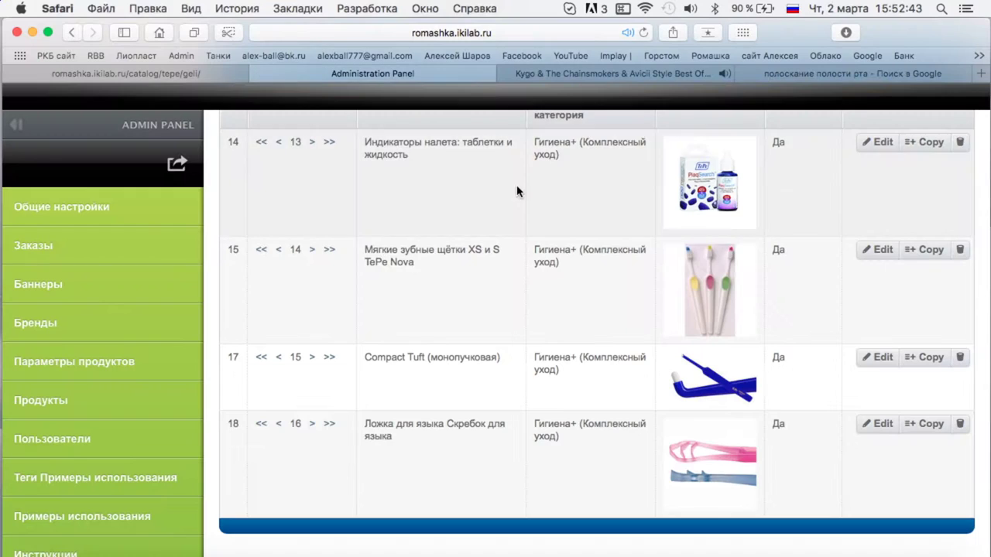
scroll(534, 213, "up", 3)
scroll(540, 223, "down", 1)
scroll(539, 225, "down", 2)
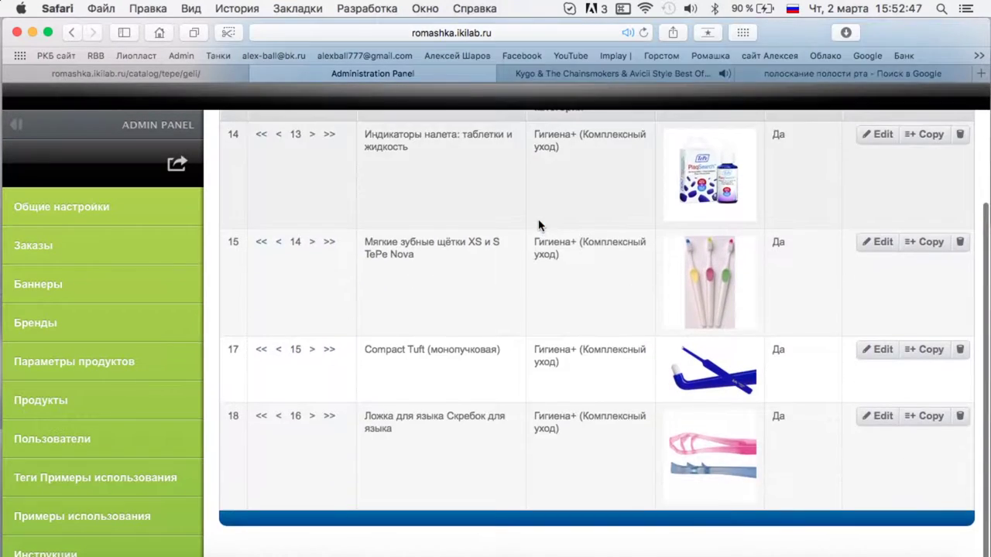
scroll(539, 225, "up", 3)
Create a Гигиена+ (Комплексный уход) product and name it «Мягкие ёршики софт Ёршик X-SOFT», based on the entry in the Дополнительный уход sheet.
left_click(267, 219)
key("ctrl+Up")
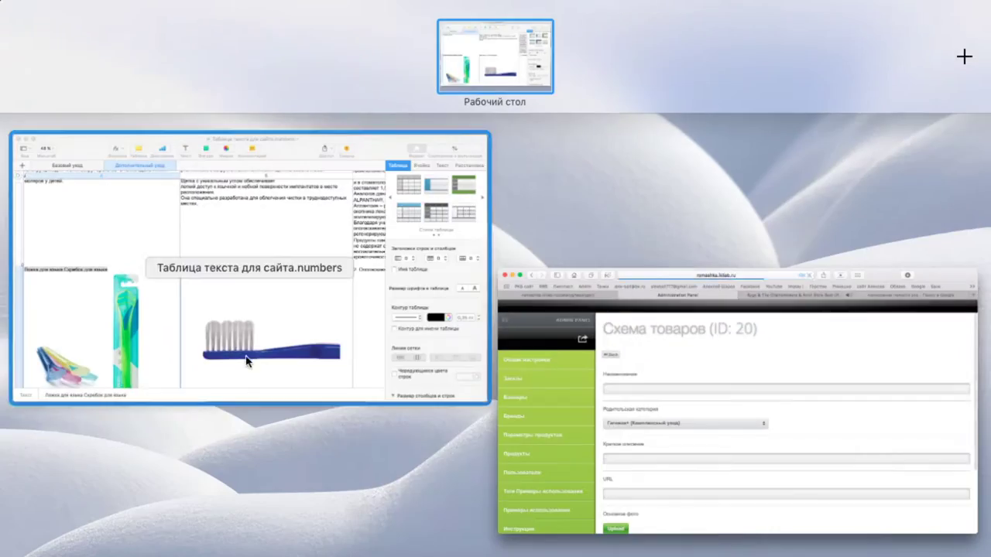
left_click(250, 356)
scroll(272, 252, "down", 10)
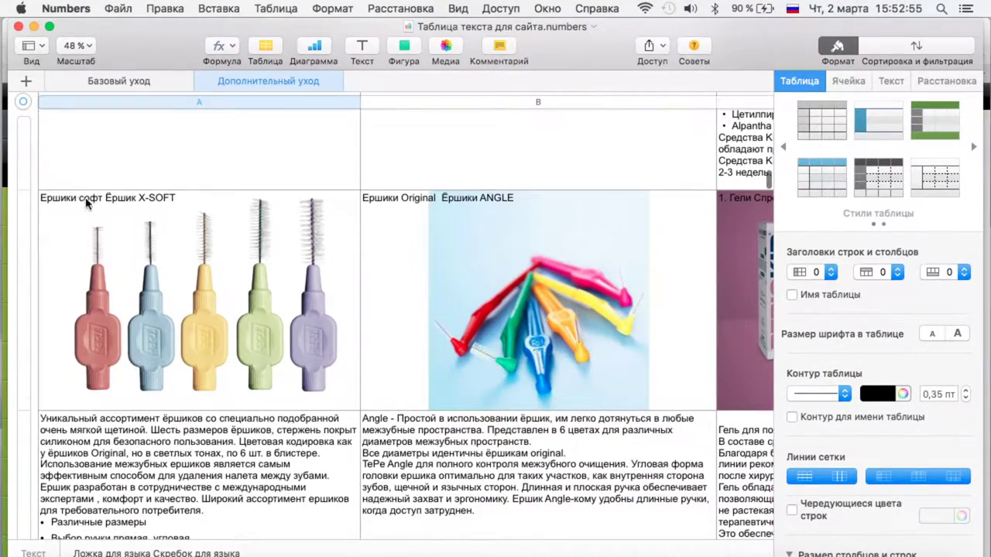
key("super+c")
key("ctrl+Up")
left_click(354, 224)
left_click(301, 270)
type("Мягкие ёршики софт Ёршик X-SOFT")
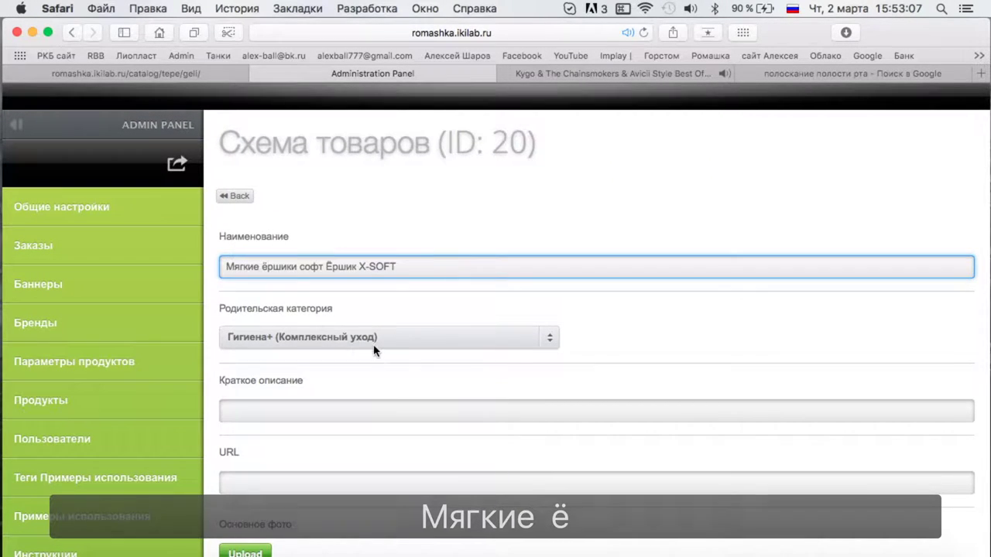
Copy the X-SOFT brushes' first two sentences, from «Уникальный ассортимент ёршиков» to «безопасного пользования», from the Numbers sheet into the product's short description.
scroll(375, 352, "down", 3)
key("ctrl+Up")
left_click(314, 331)
scroll(103, 242, "down", 4)
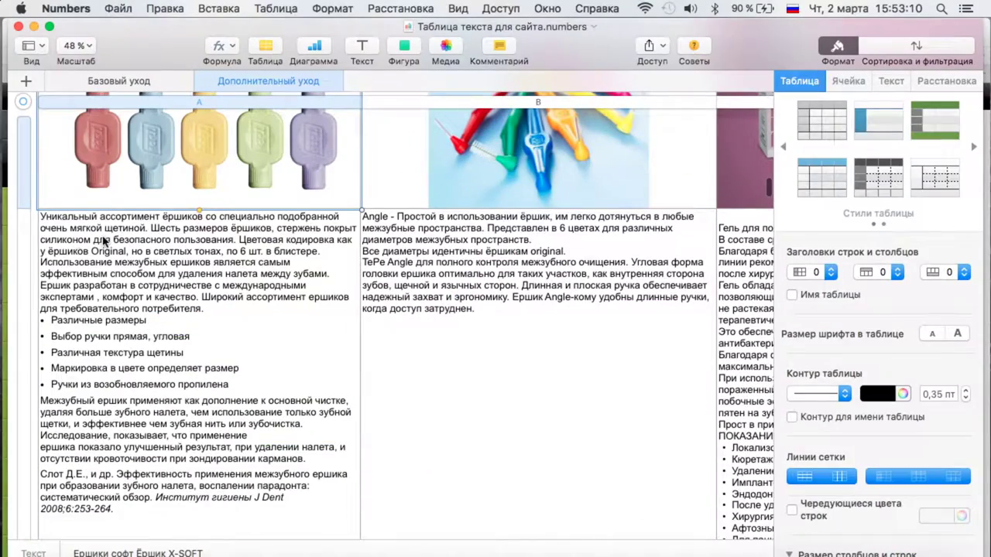
left_click(42, 220)
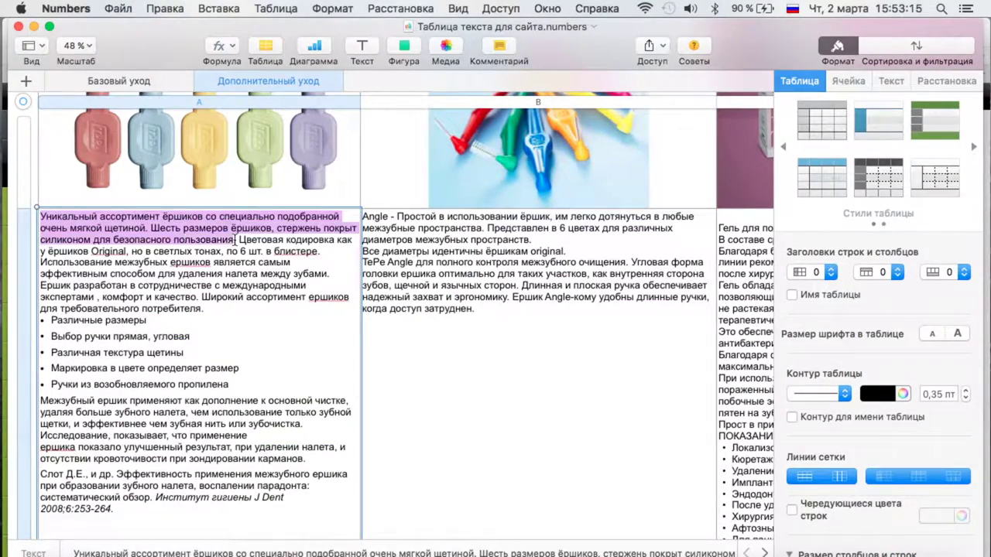
key("super+c")
key("ctrl+Up")
left_click(299, 305)
left_click(290, 327)
key("super+v")
left_click(441, 375)
left_click(380, 365)
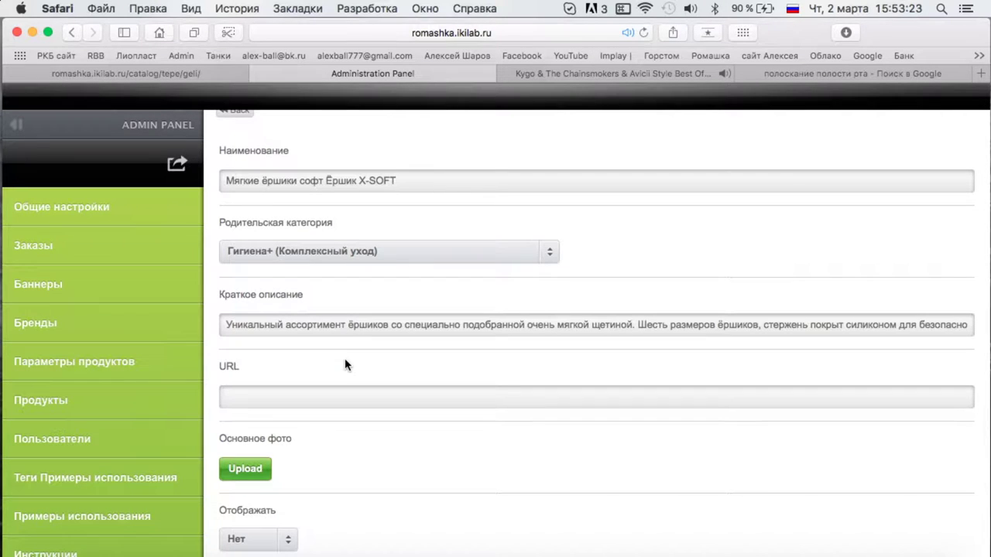
Upload Extra-soft-5-brushes.jpg from the ершики folder as the main photo, set the display to Да, save and return to the list.
scroll(310, 395, "down", 3)
left_click(259, 407)
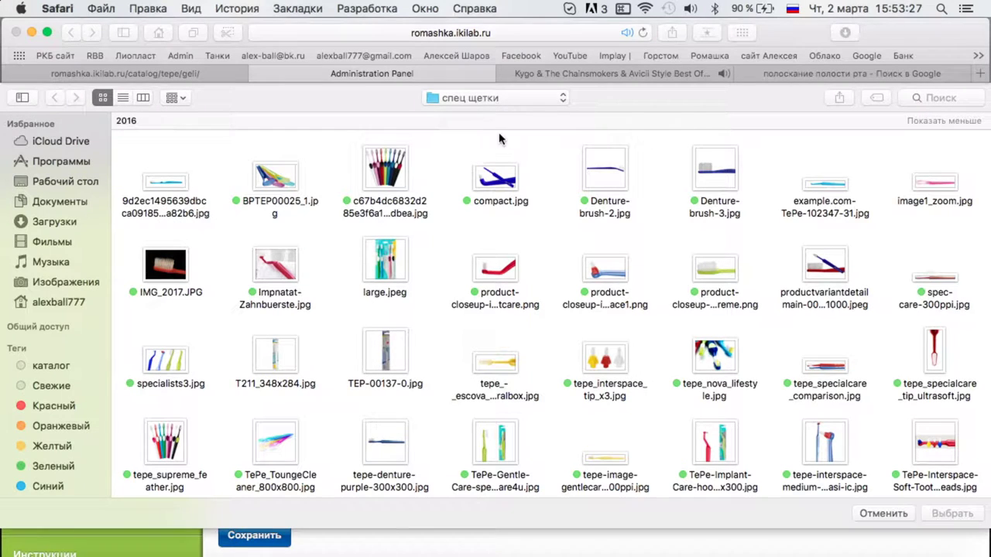
left_click(467, 103)
left_click(457, 113)
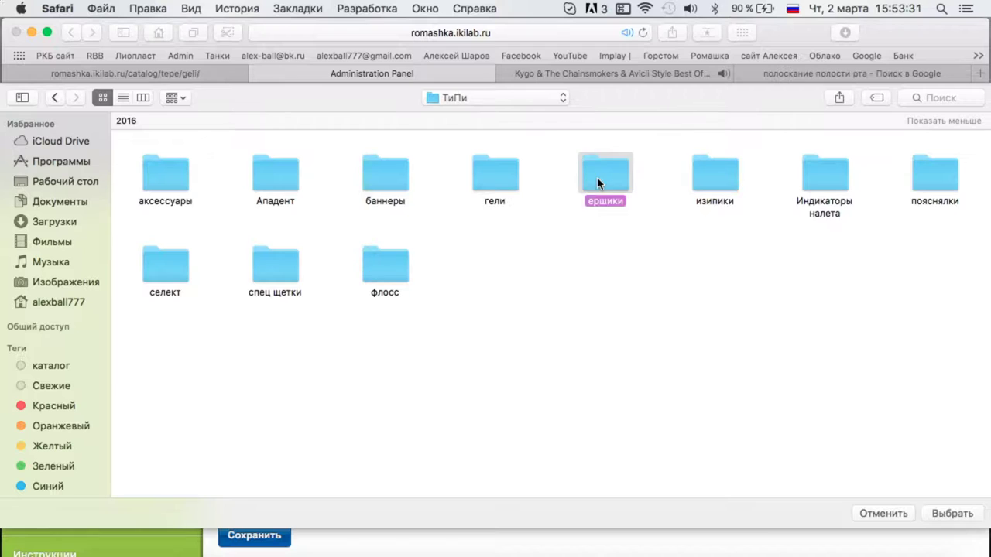
double_click(597, 178)
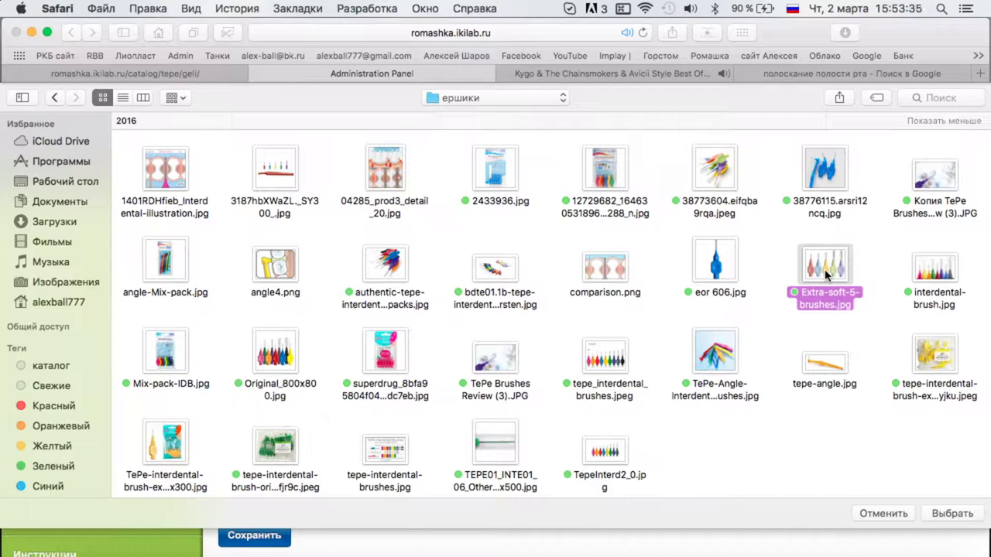
double_click(825, 267)
scroll(356, 364, "down", 1)
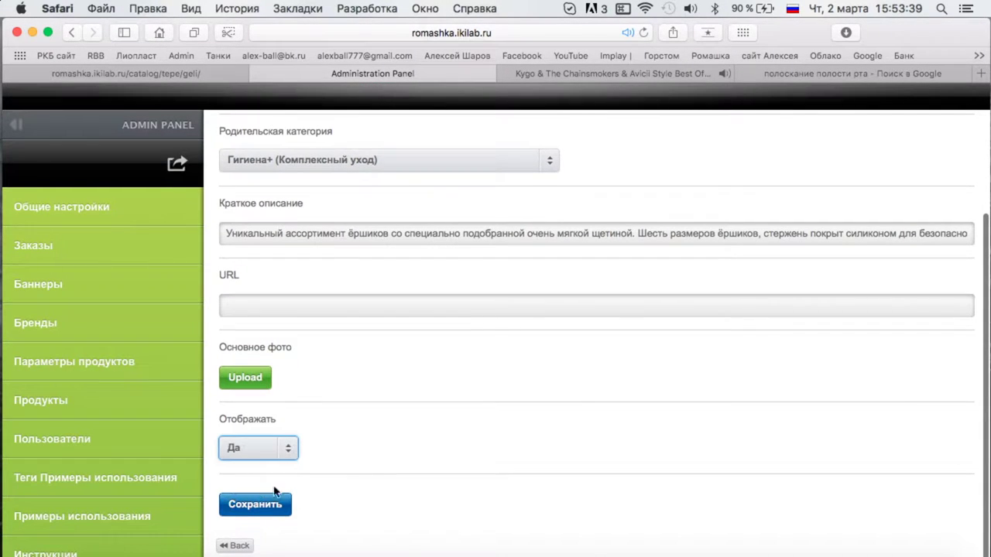
scroll(432, 342, "down", 1)
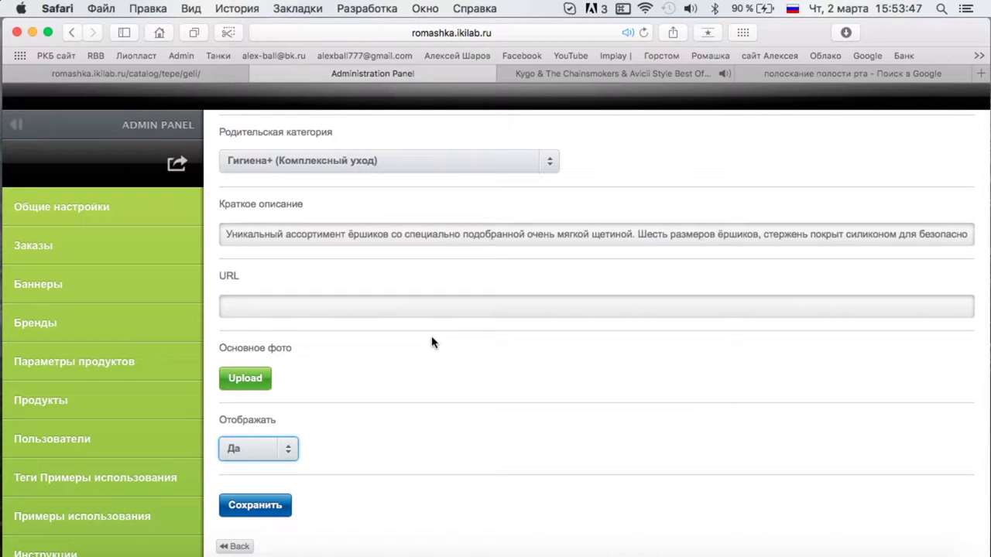
scroll(432, 342, "down", 2)
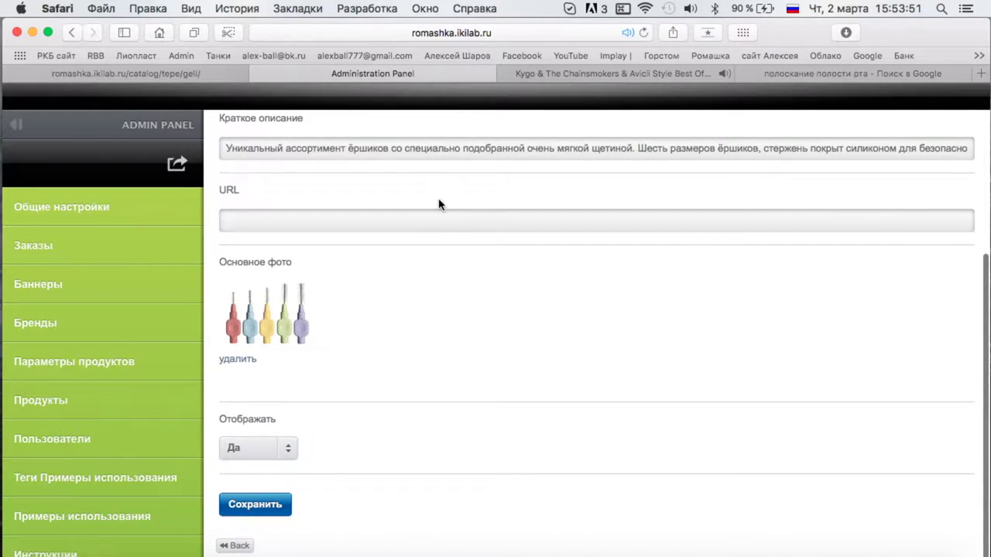
scroll(517, 214, "down", 5)
scroll(544, 365, "up", 3)
scroll(588, 378, "down", 3)
Switch to the Numbers table and find the EasyPick entry in the Дополнительный уход sheet.
key("ctrl+Up")
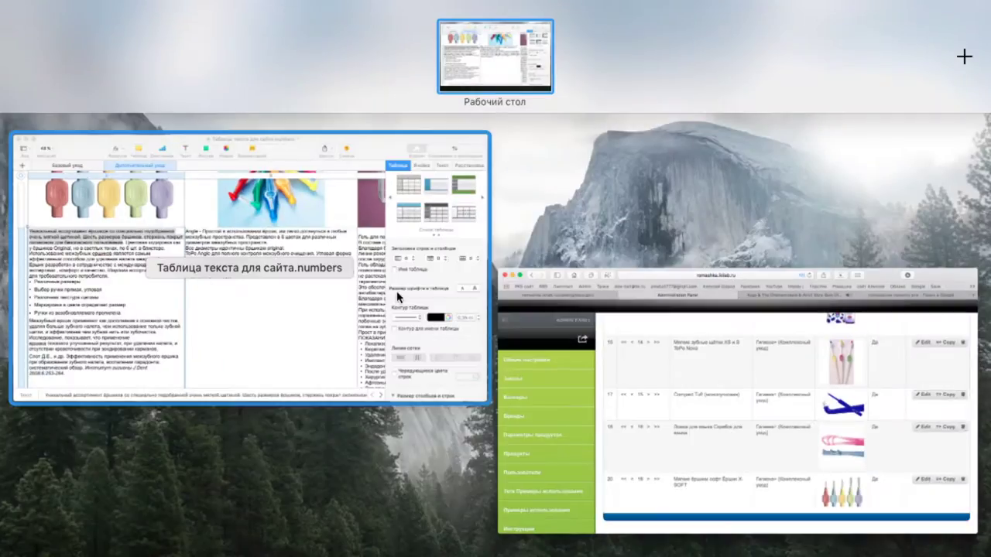
left_click(187, 250)
scroll(187, 250, "down", 5)
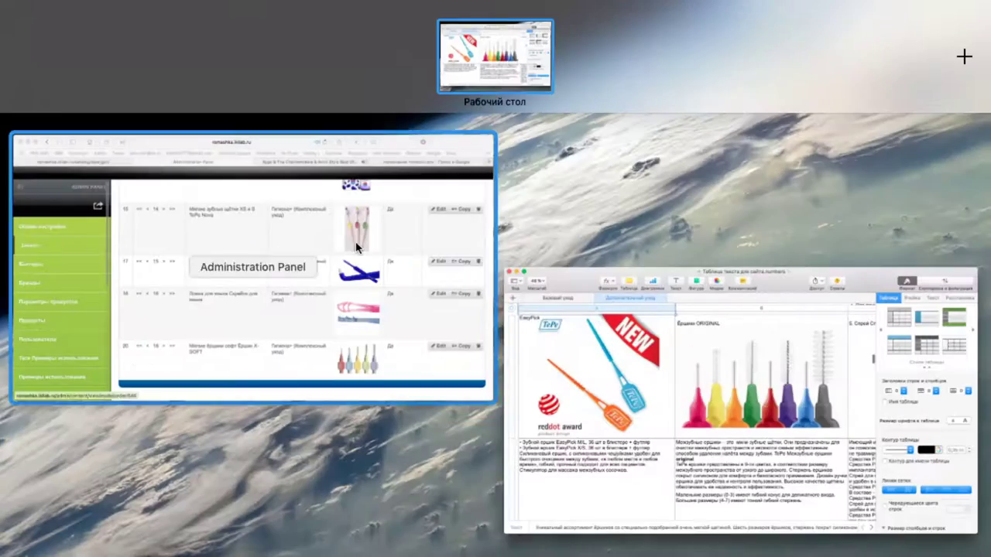
Switch to the Safari admin panel and start a new entry under the "Гигиена+ (Комплексный уход)" subpages.
key("ctrl+Up")
left_click(350, 320)
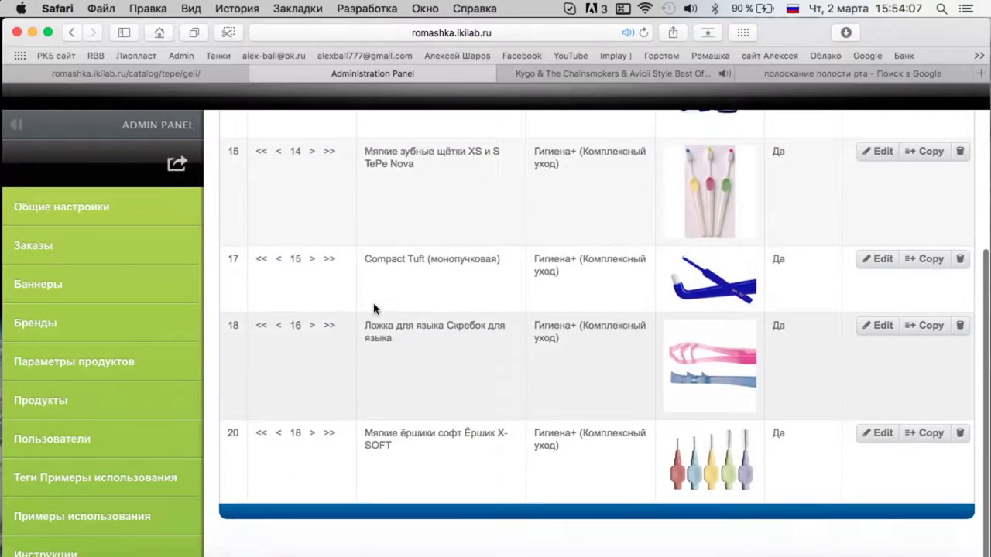
scroll(372, 309, "up", 5)
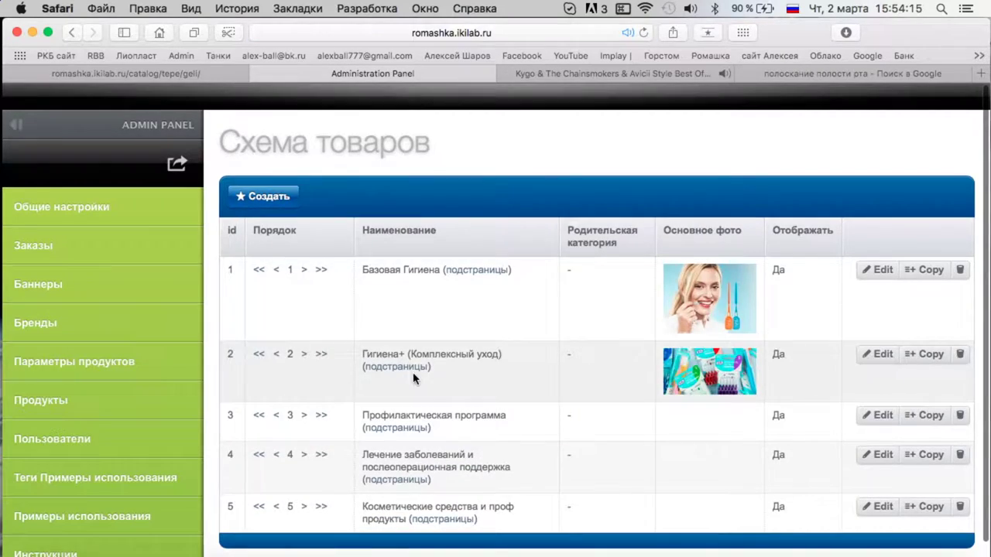
left_click(418, 377)
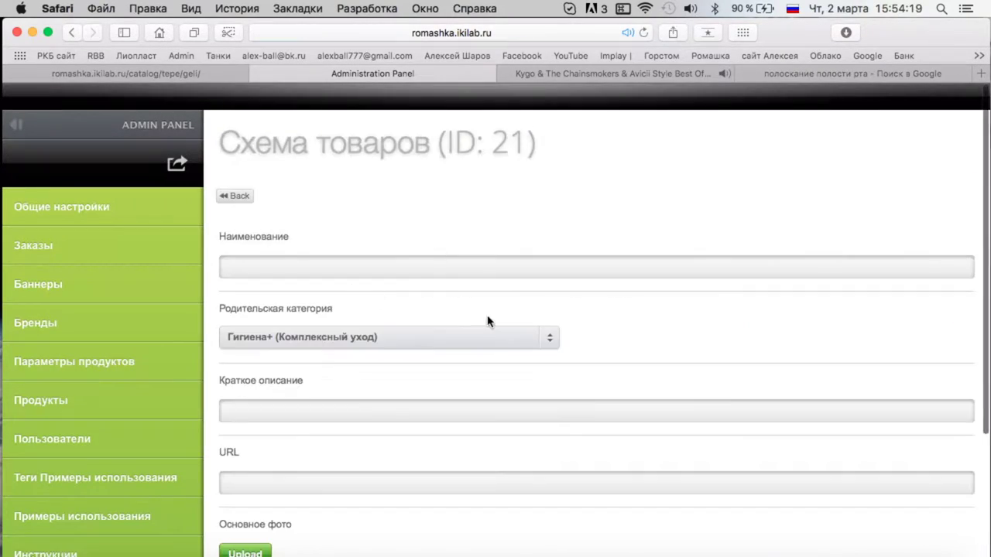
Switch to Numbers and copy the silicone brush sentence, from "Силиконовый ершик" through "для всех пациентов", from the EasyPick cell.
key("ctrl+Up")
left_click(199, 348)
scroll(126, 316, "down", 2)
scroll(92, 443, "down", 2)
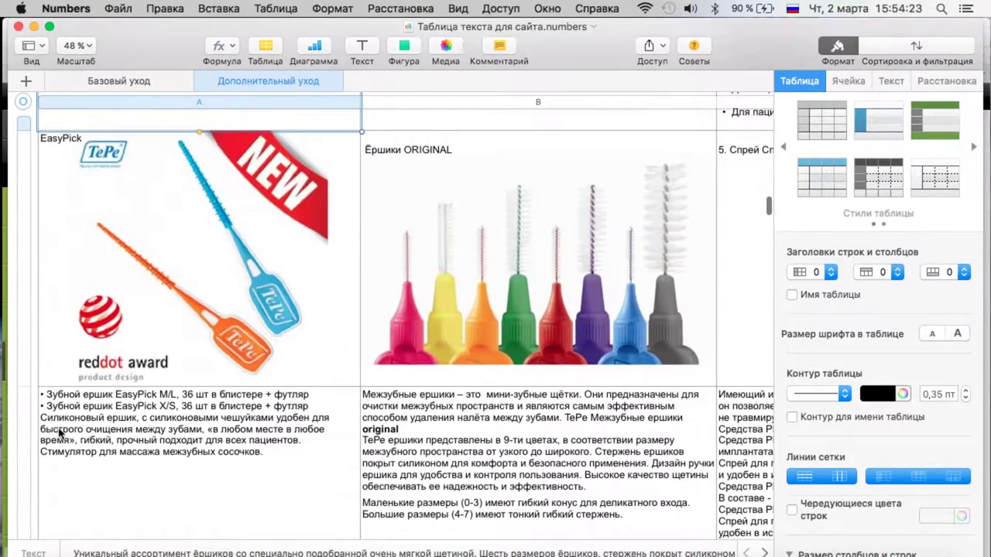
left_click(47, 422)
scroll(277, 400, "down", 3)
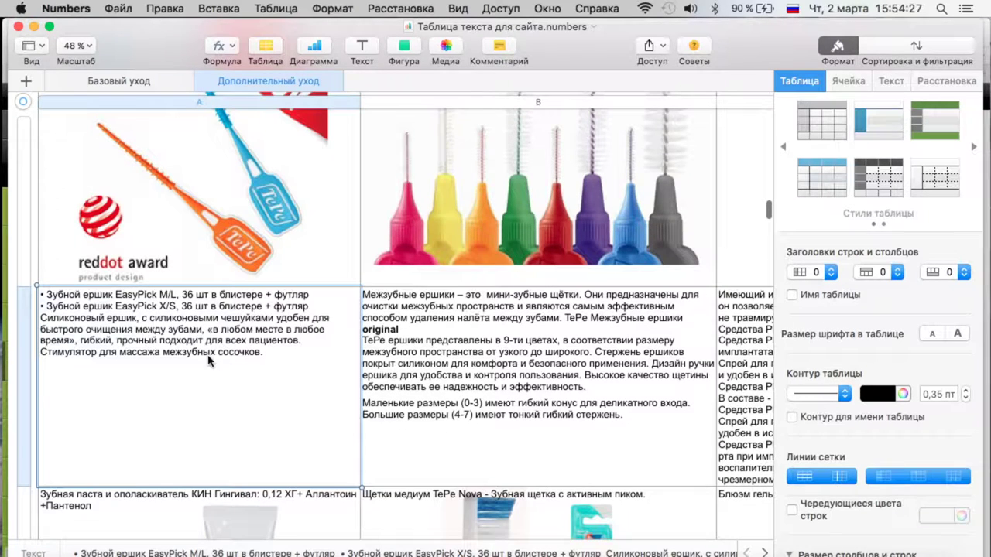
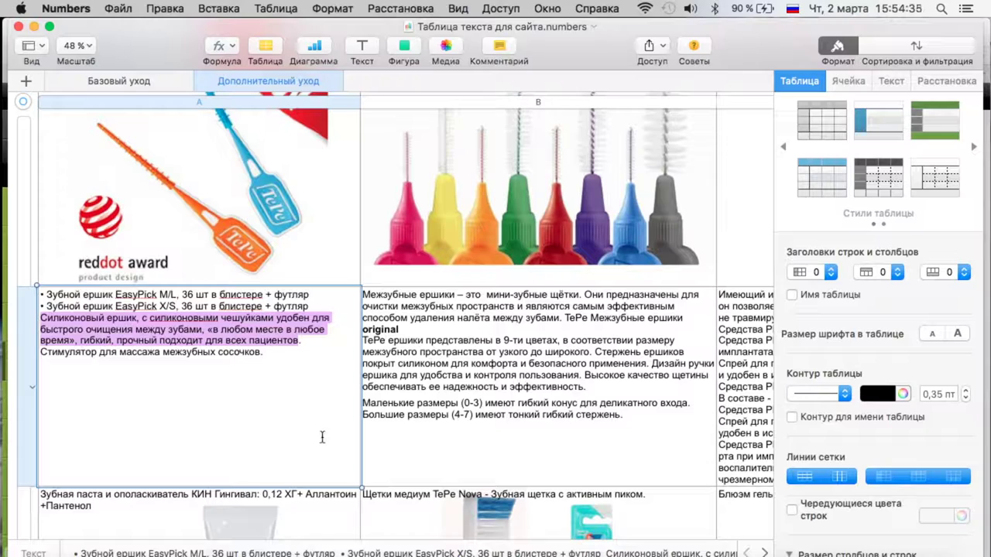
key("cmd+c")
In the Safari entry form, paste the copied sentence as the short description and name the entry "Силиконовый ёршик EasyPick".
key("ctrl+Up")
left_click(241, 147)
left_click(301, 411)
key("cmd+v")
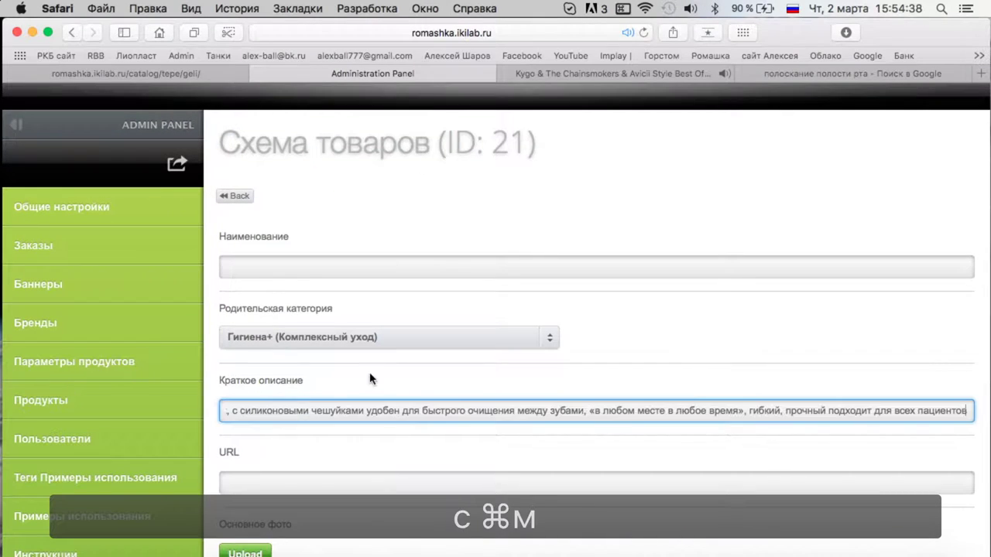
left_click(274, 269)
type("С")
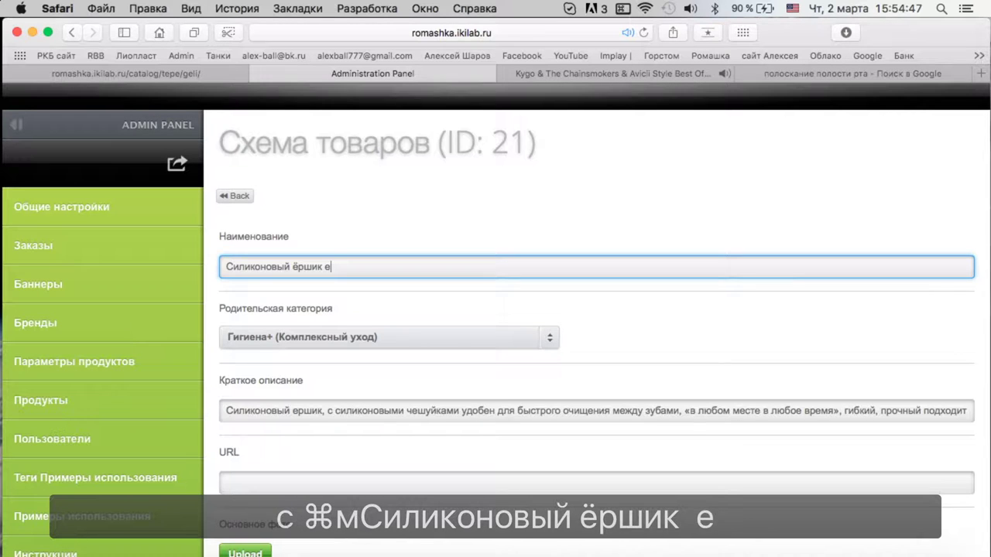
type("иликоновый ёршик EasyPick")
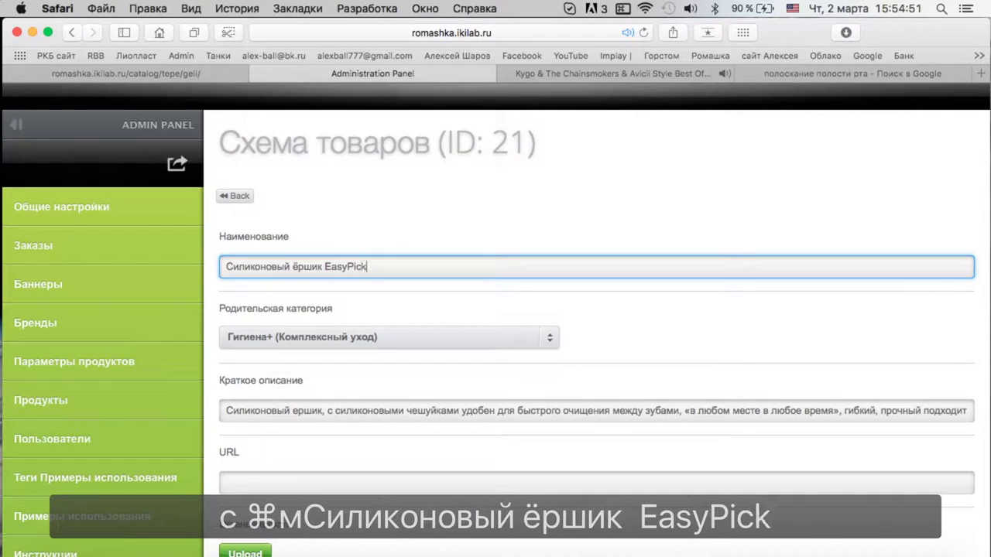
Upload the TePe-EasyPick picture with the "NEW" banner from the изипики folder as the main photo and save the entry.
scroll(246, 374, "down", 5)
left_click(245, 374)
left_click(508, 98)
left_click(457, 113)
double_click(704, 178)
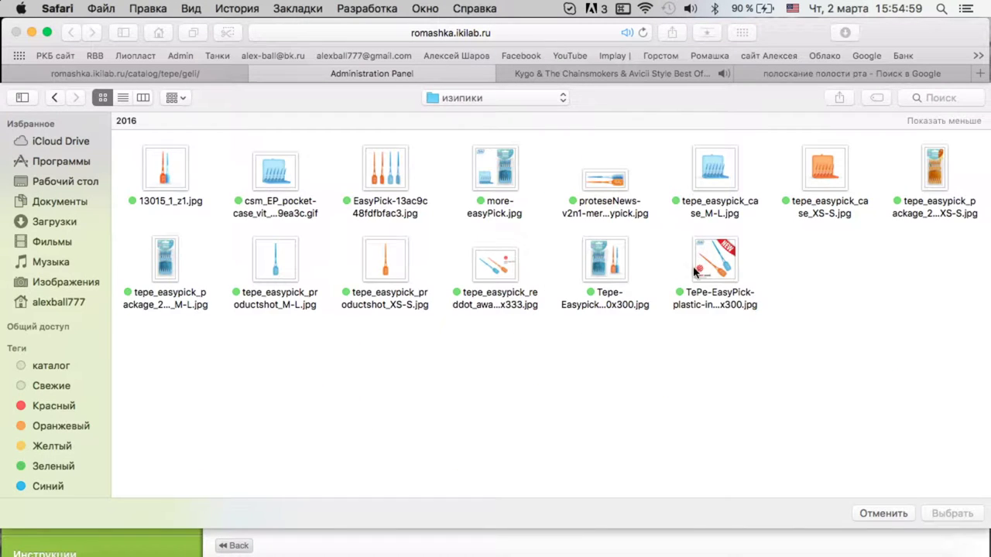
double_click(714, 270)
scroll(546, 403, "down", 1)
scroll(547, 402, "down", 2)
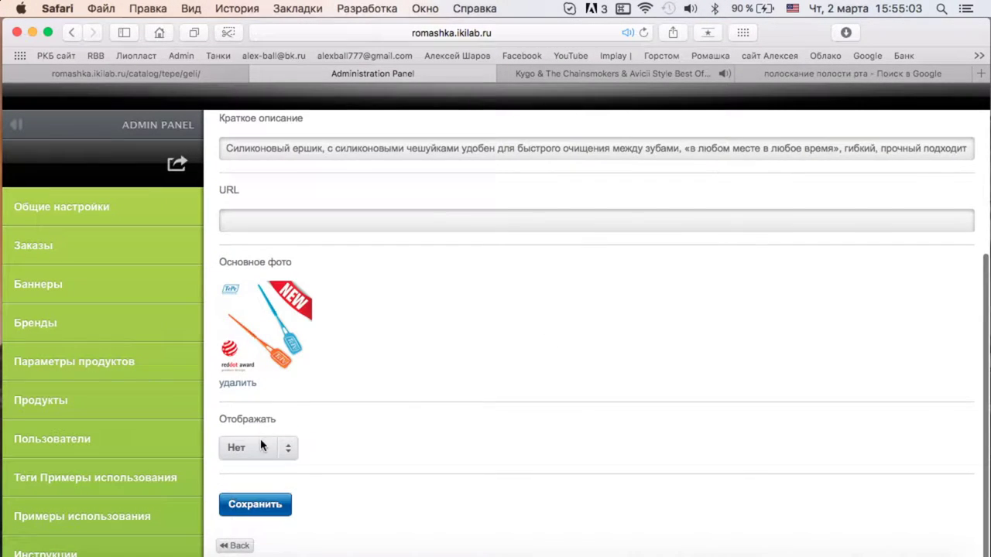
left_click(255, 505)
Reload the public catalogue page and check the "Гигиена+ (Комплексный уход)" section for the EasyPick entry.
left_click(125, 74)
key("super+r")
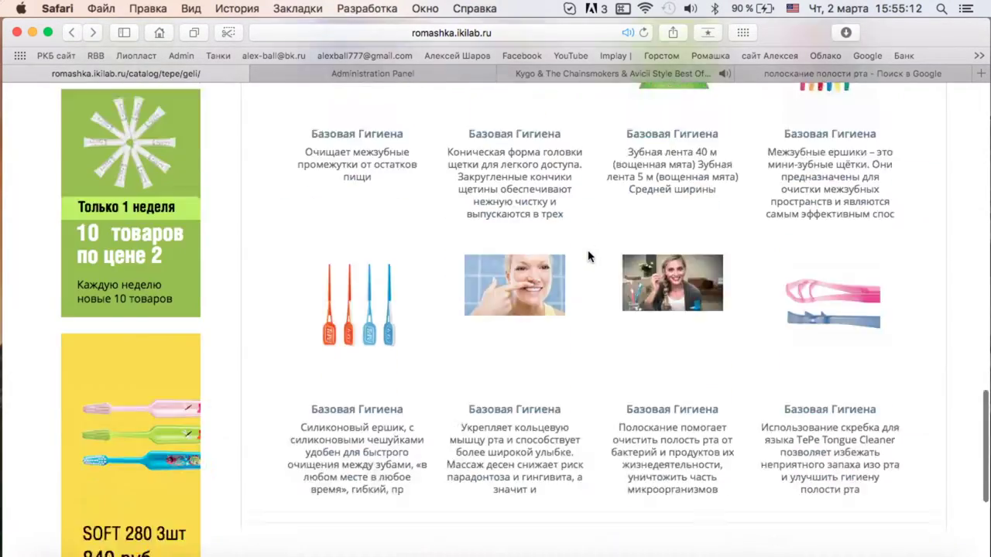
scroll(588, 256, "up", 5)
left_click(449, 208)
scroll(675, 250, "down", 6)
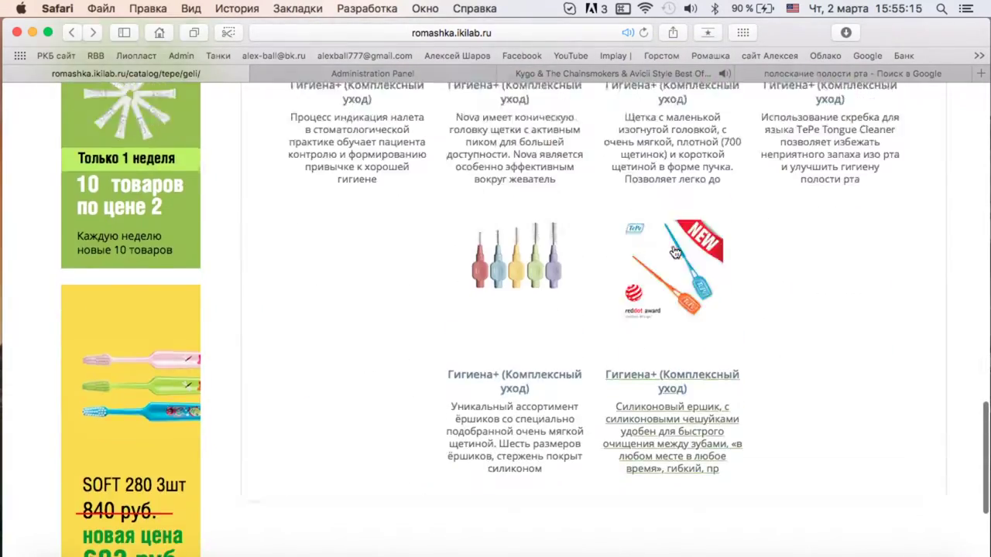
scroll(675, 252, "up", 4)
Return the admin panel to the entry list and copy the title "Зубная паста и ополаскиватель КИН Гингивал: 0,12 ХГ+ Аллантоин+Пантенол" from Numbers.
left_click(440, 81)
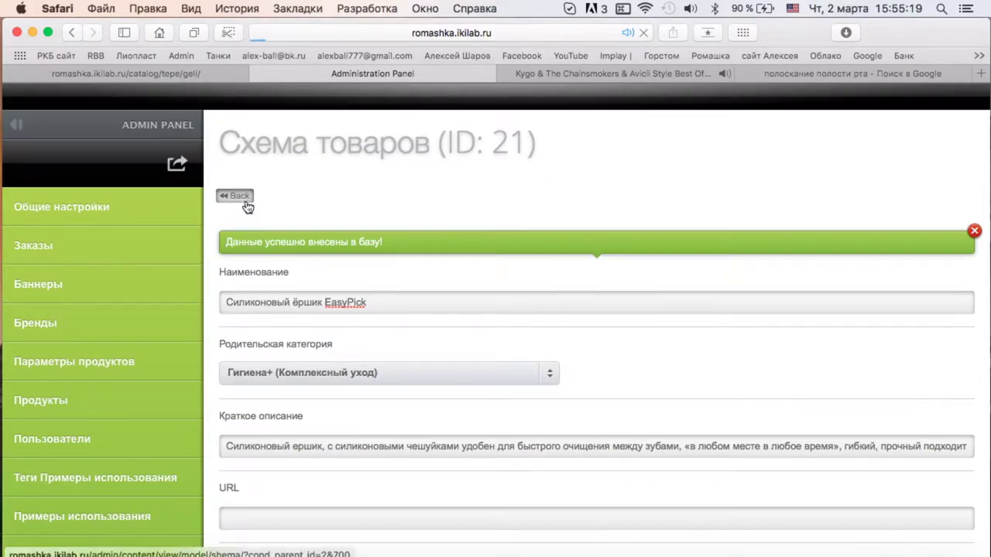
key("ctrl+Up")
left_click(108, 151)
scroll(84, 258, "down", 5)
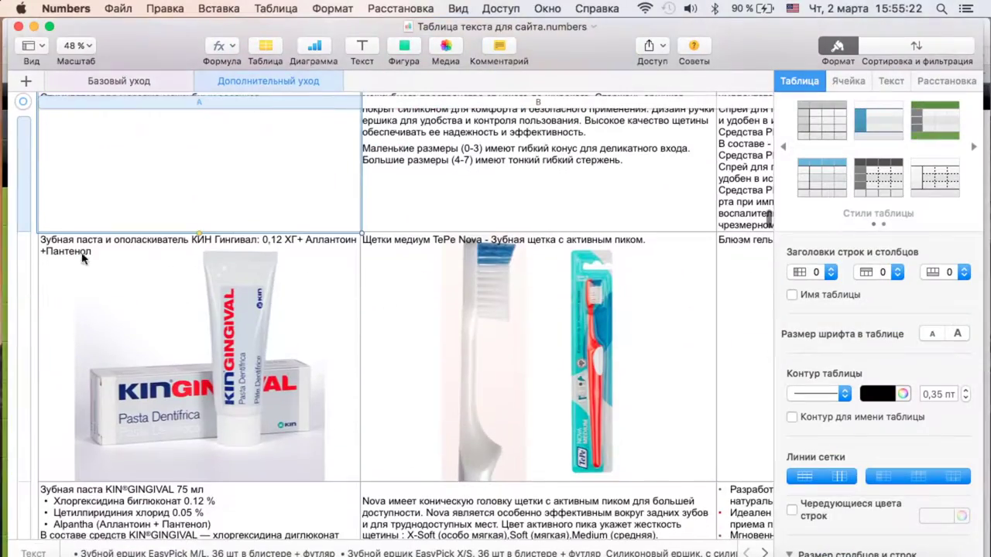
left_click(43, 243)
key("super+c")
Create another entry under "Гигиена+ (Комплексный уход)" in the Safari admin panel and paste the copied title as its name.
key("ctrl+Up")
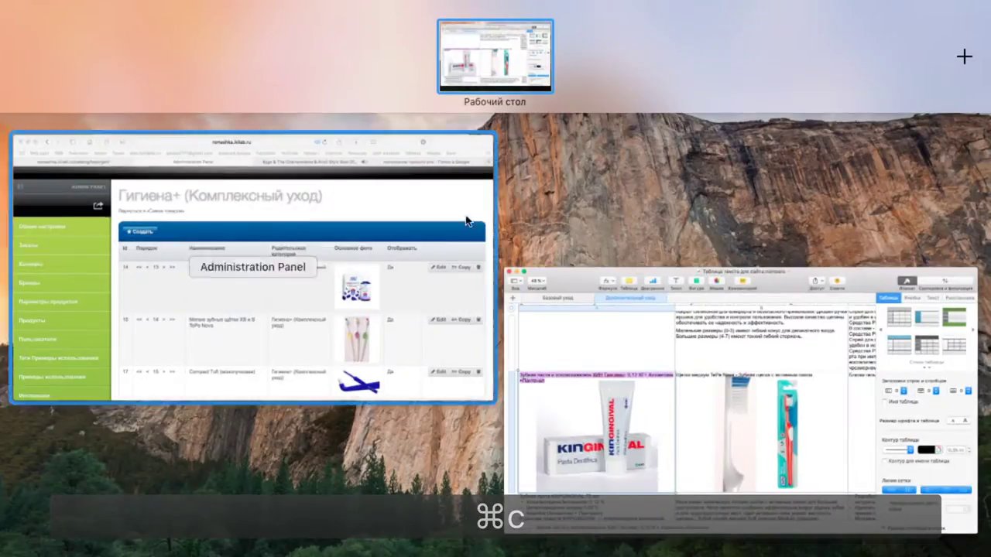
left_click(339, 222)
left_click(330, 264)
key("super+v")
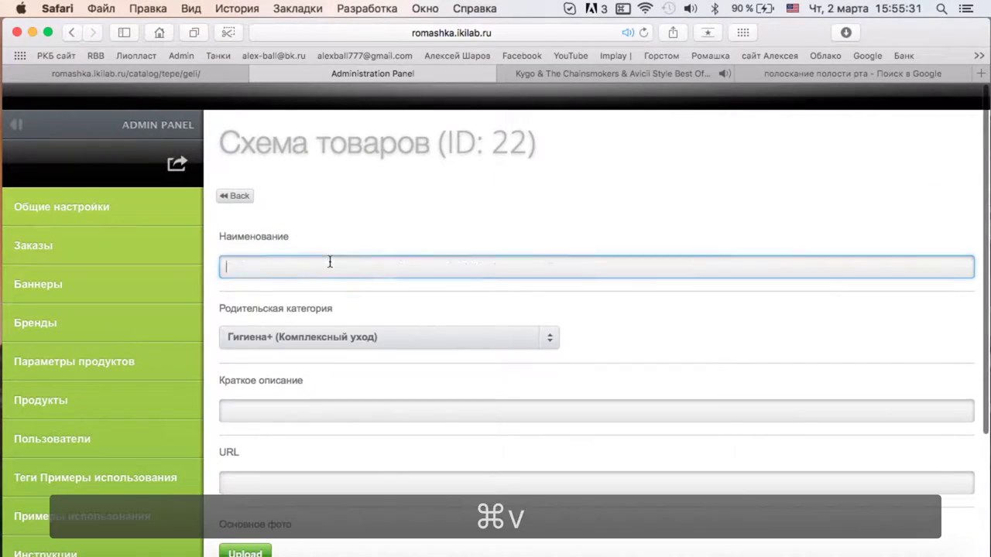
Switch to Numbers and copy the KIN GINGIVAL text from "В составе средств" through "регенерирующее действие".
key("ctrl+Up")
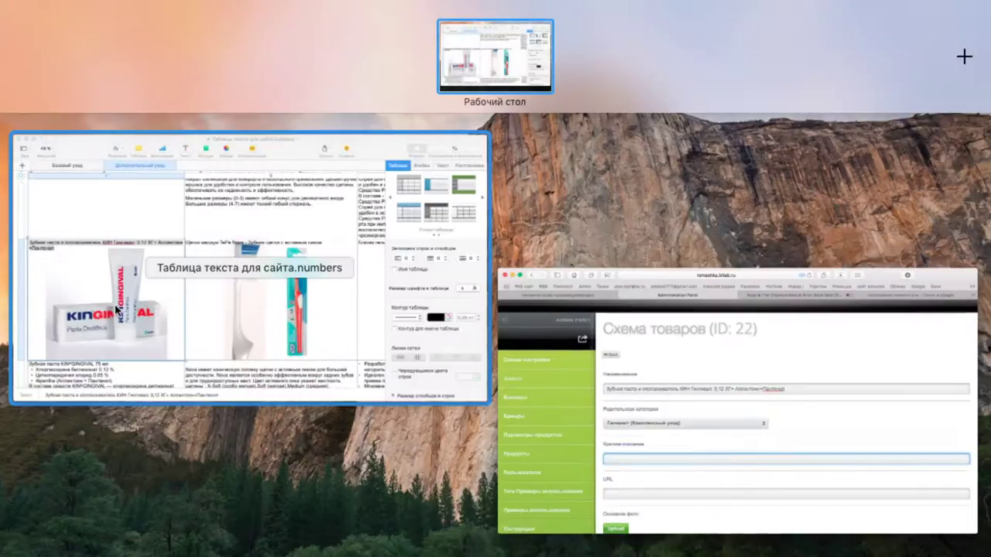
left_click(326, 317)
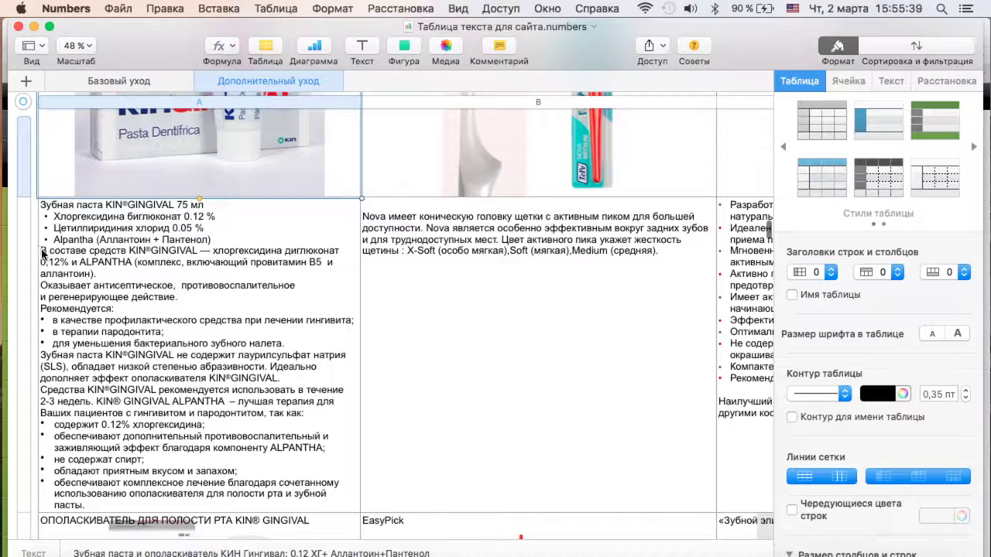
left_click(47, 288)
left_click(40, 285)
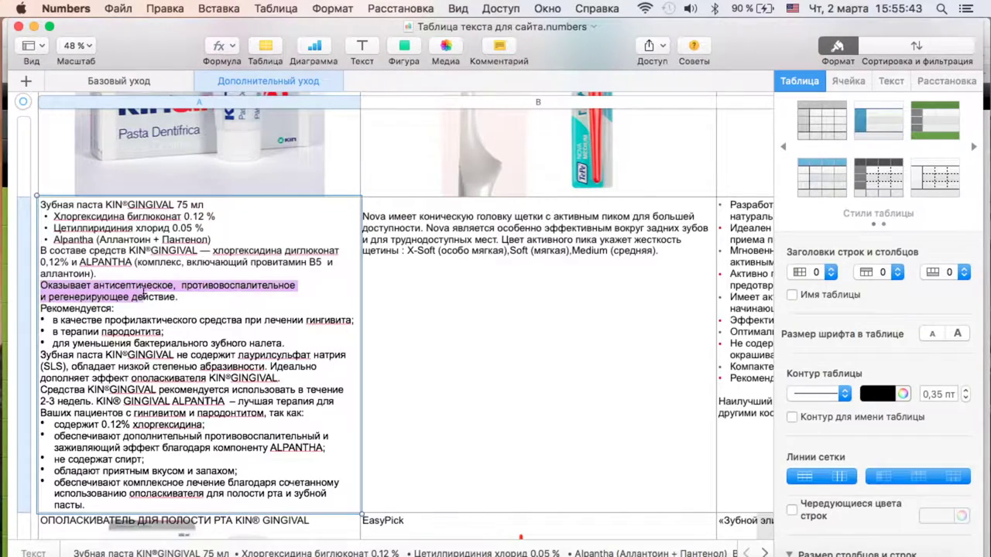
left_click_drag(41, 250, 177, 295)
key("super+c")
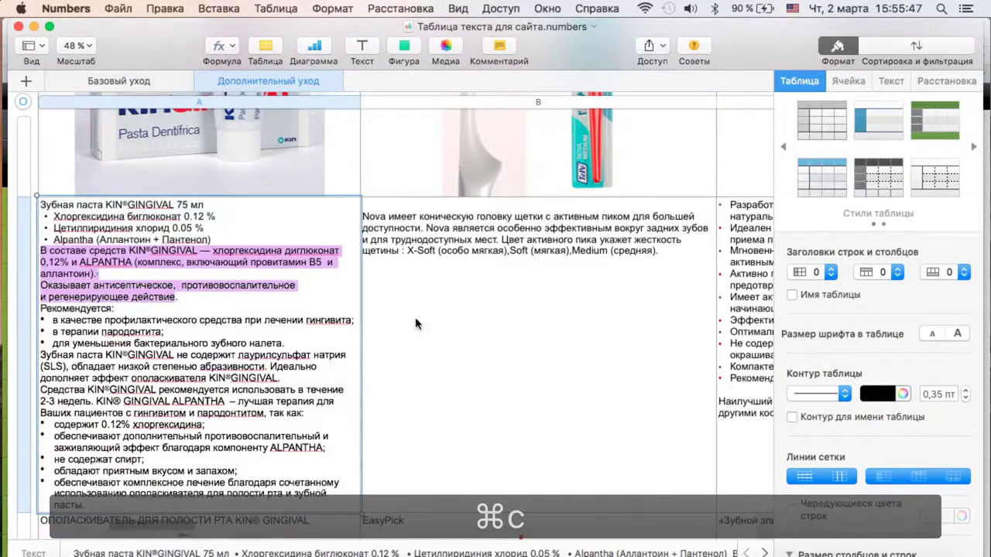
Paste the copied KIN GINGIVAL text into the short description of the new entry in the Safari admin panel.
key("ctrl+Up")
left_click(332, 265)
left_click(299, 414)
key("super+v")
left_click(569, 432)
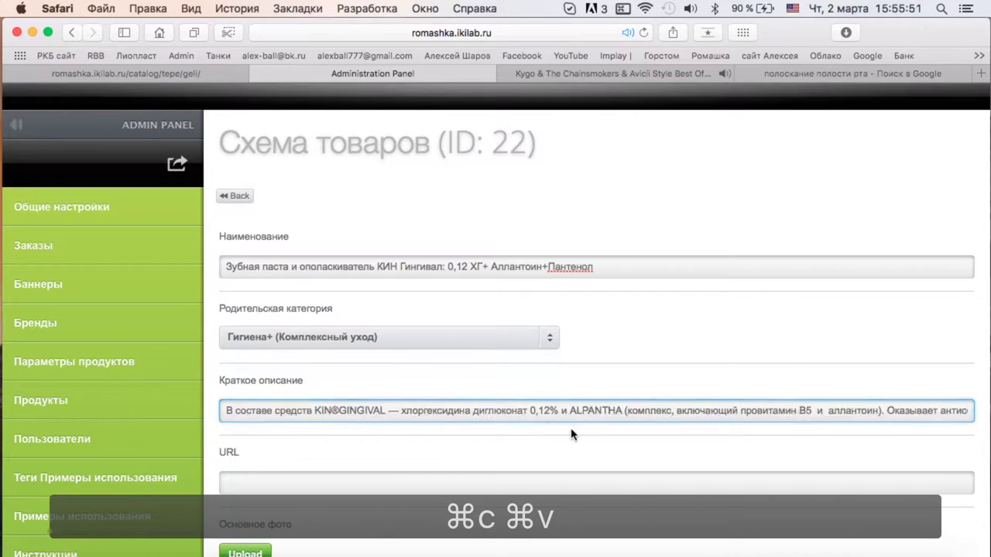
Upload the KIN Gingival box and bottle picture, the PNG starting "79996a656e9be", from the КИН folder as the main photo.
scroll(441, 429, "down", 5)
left_click(244, 377)
left_click(503, 98)
left_click(464, 116)
left_click(475, 116)
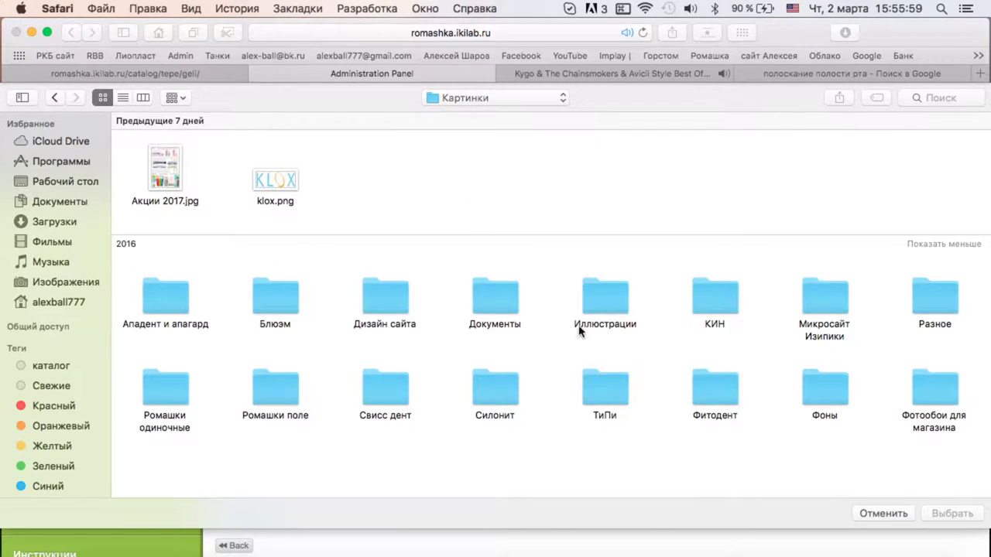
key("Return")
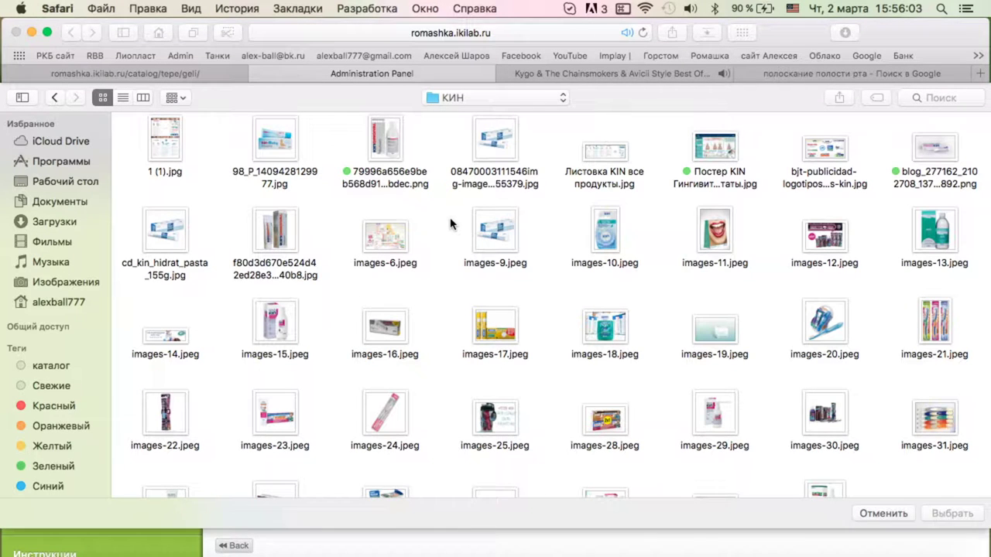
scroll(503, 270, "down", 5)
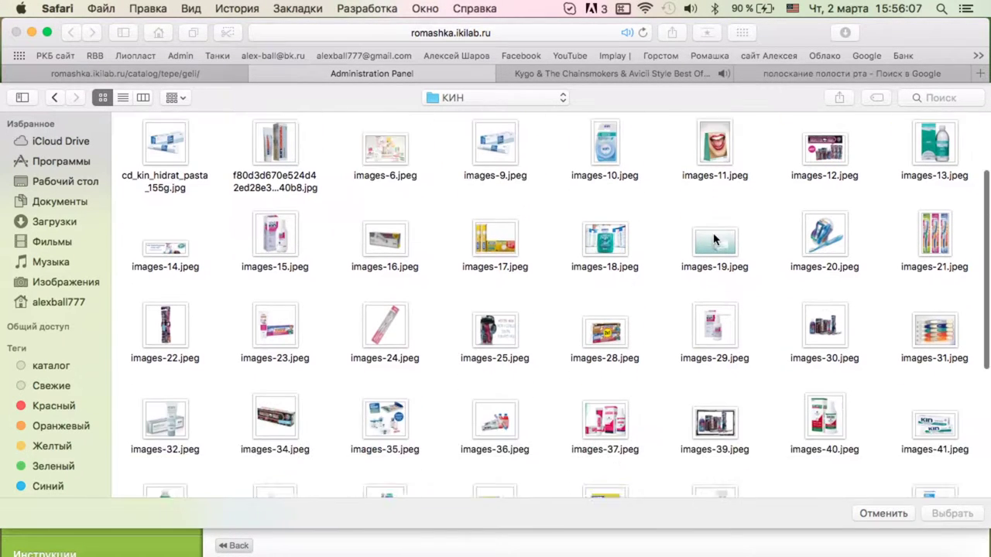
scroll(714, 240, "down", 4)
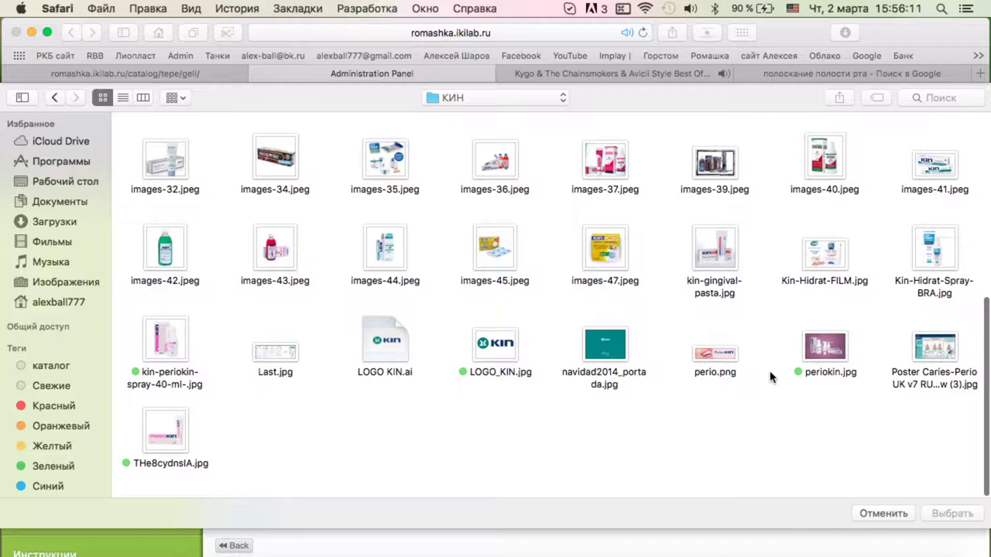
scroll(885, 362, "up", 10)
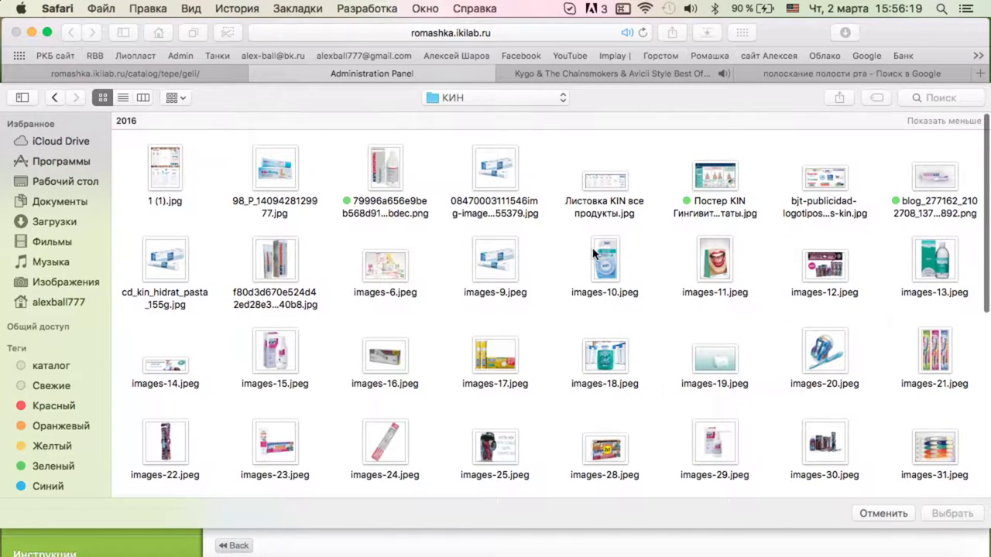
double_click(391, 170)
Examine the remaining product titles and descriptions on the "Дополнительный уход" sheet in Numbers.
key("ctrl+Up")
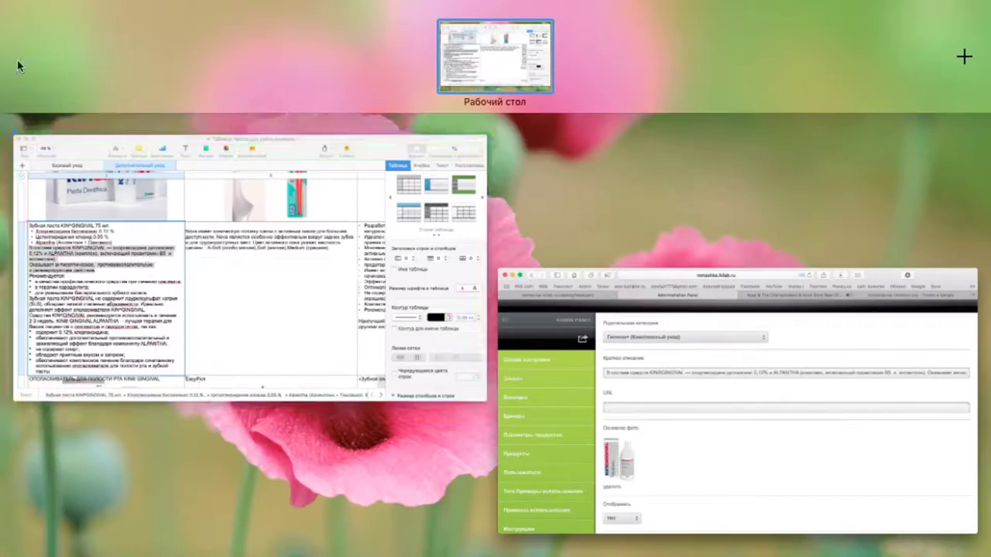
left_click(93, 310)
scroll(93, 309, "down", 3)
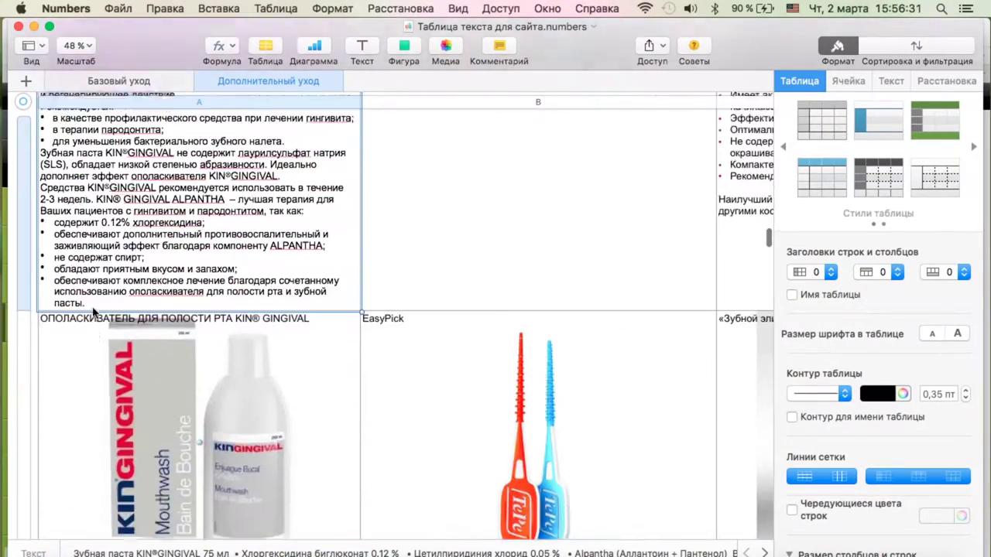
scroll(93, 310, "up", 12)
scroll(93, 312, "down", 6)
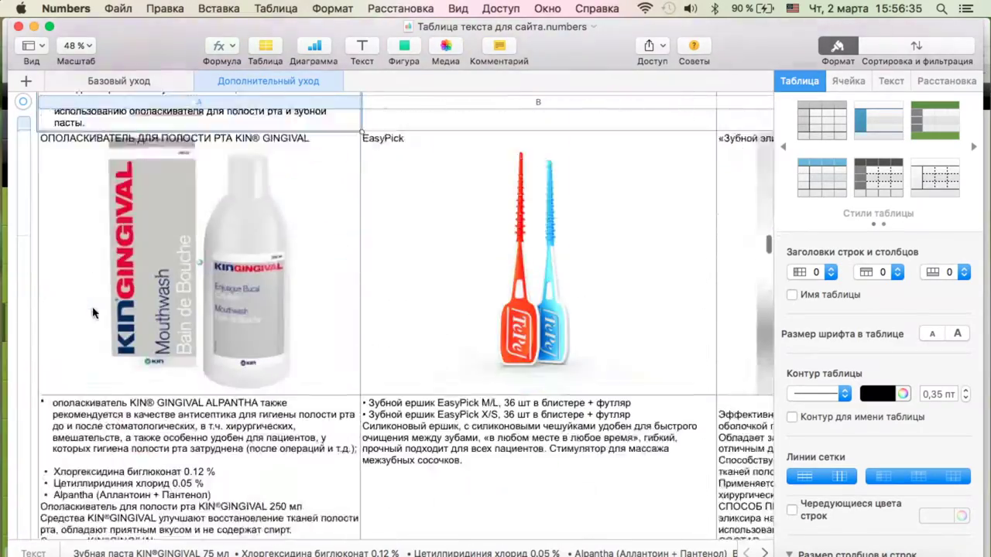
scroll(93, 312, "up", 2)
scroll(93, 312, "down", 5)
scroll(93, 312, "down", 15)
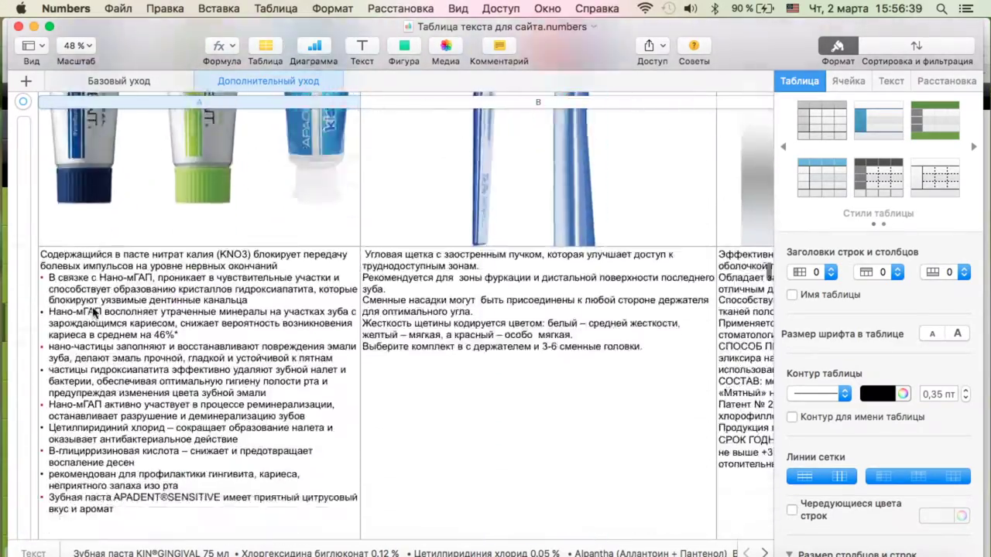
scroll(93, 312, "down", 20)
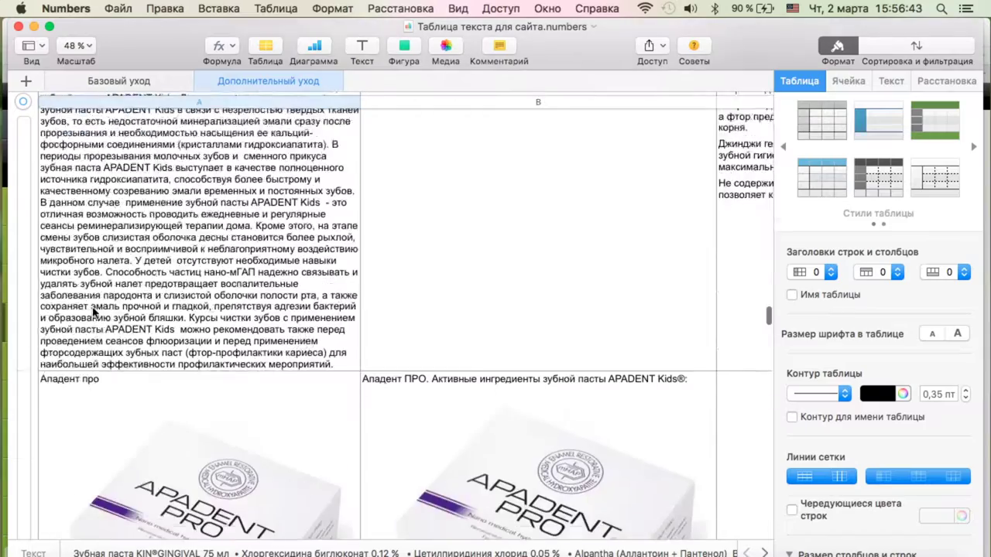
scroll(93, 312, "down", 20)
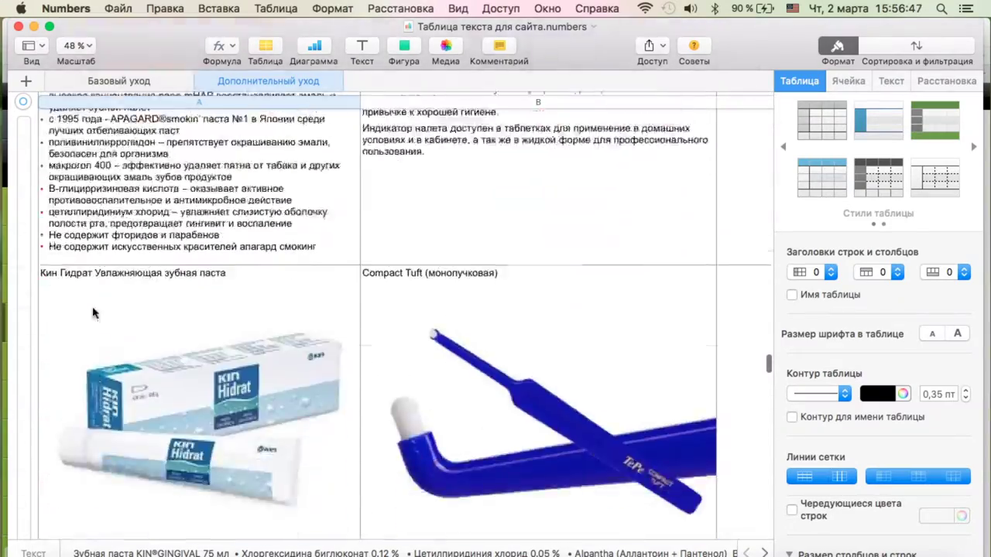
scroll(93, 312, "up", 20)
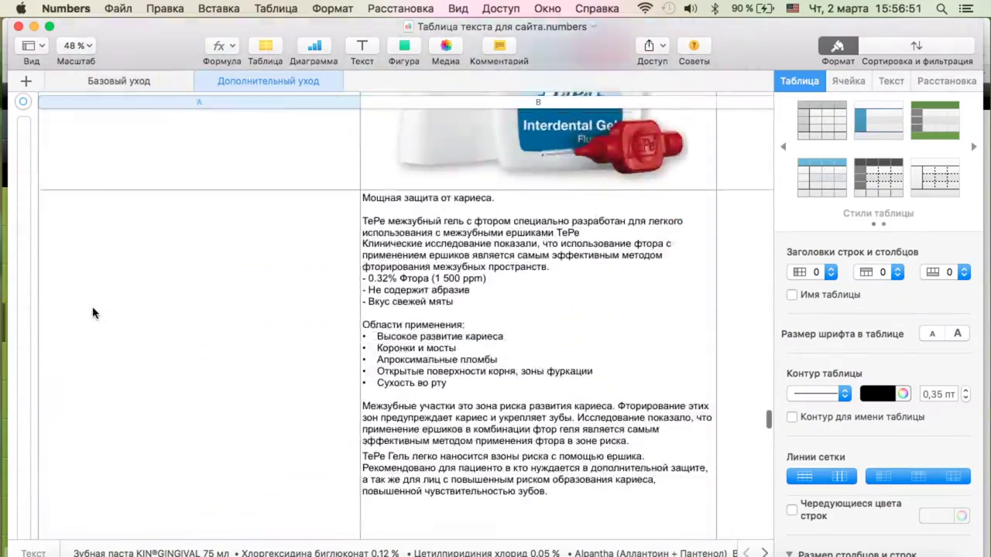
key("ctrl+Up")
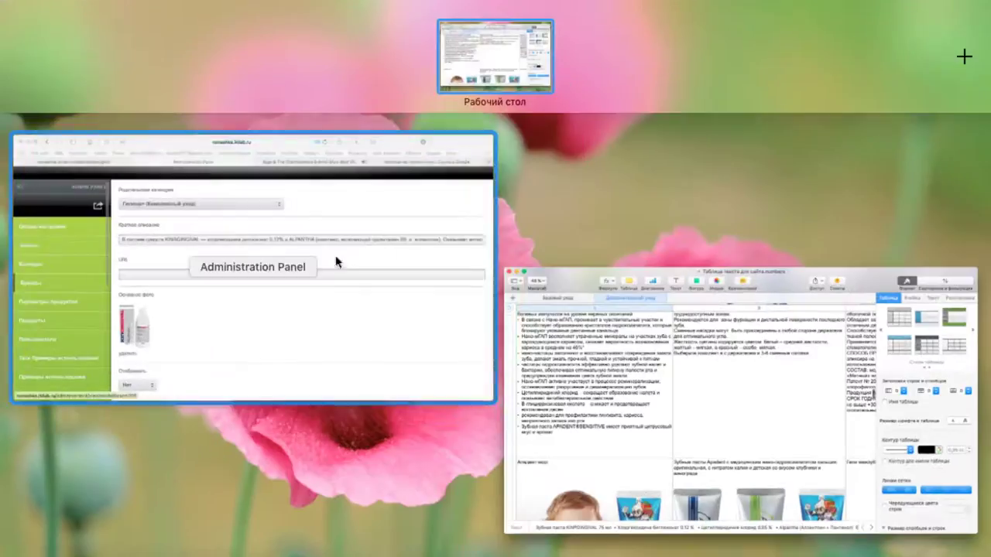
Switch to Safari and reopen the KIN Gingival entry with id 22 from the category's product list for editing.
left_click(336, 261)
scroll(493, 308, "up", 4)
scroll(493, 307, "down", 5)
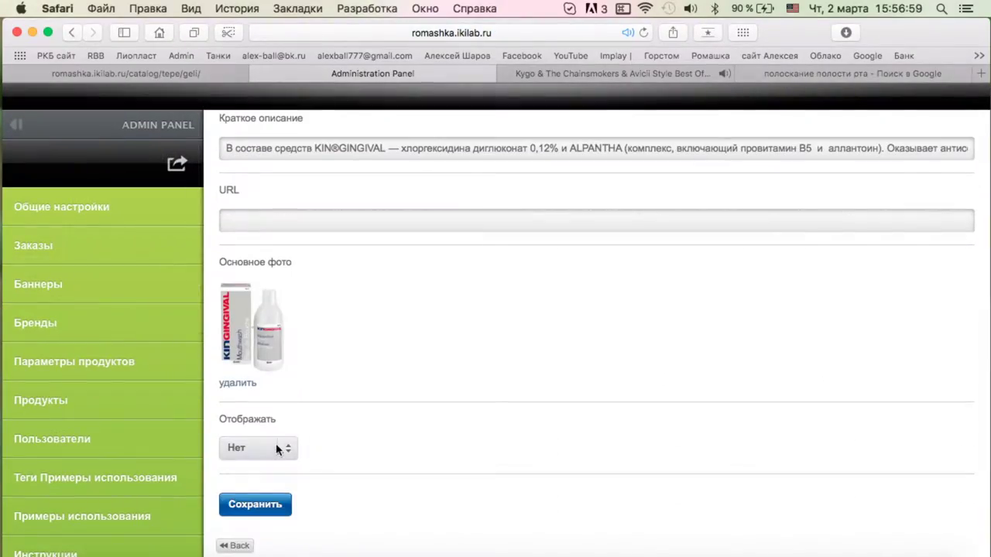
scroll(391, 407, "up", 5)
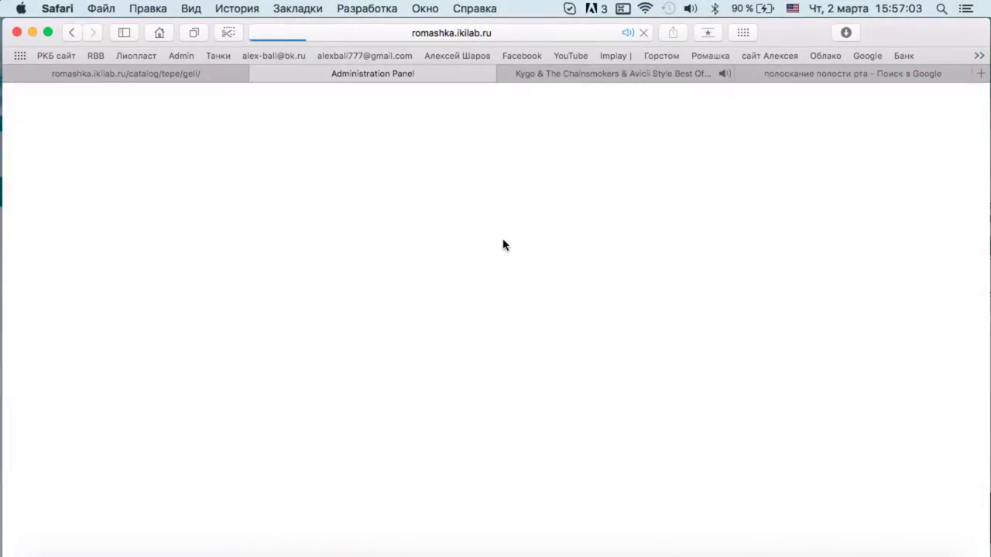
scroll(553, 285, "down", 10)
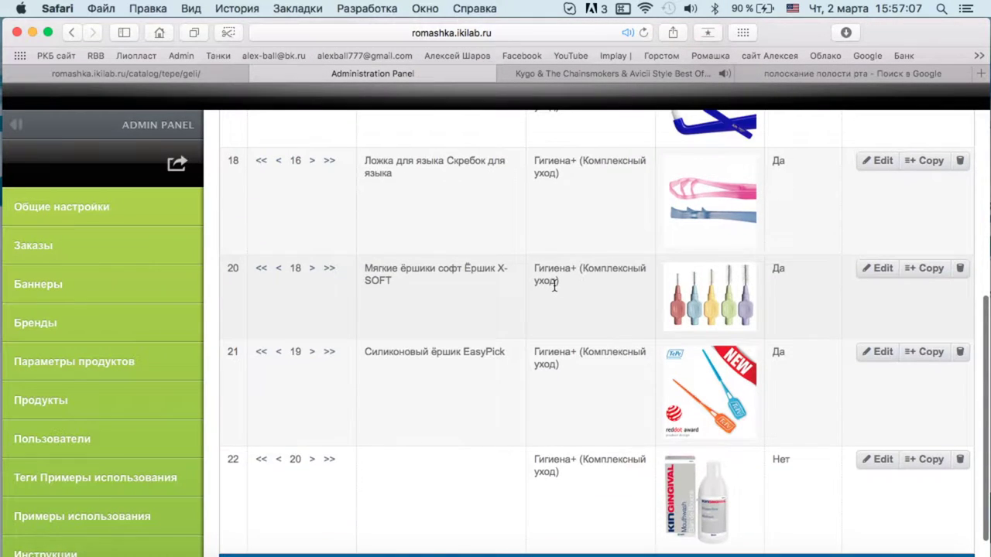
left_click(881, 460)
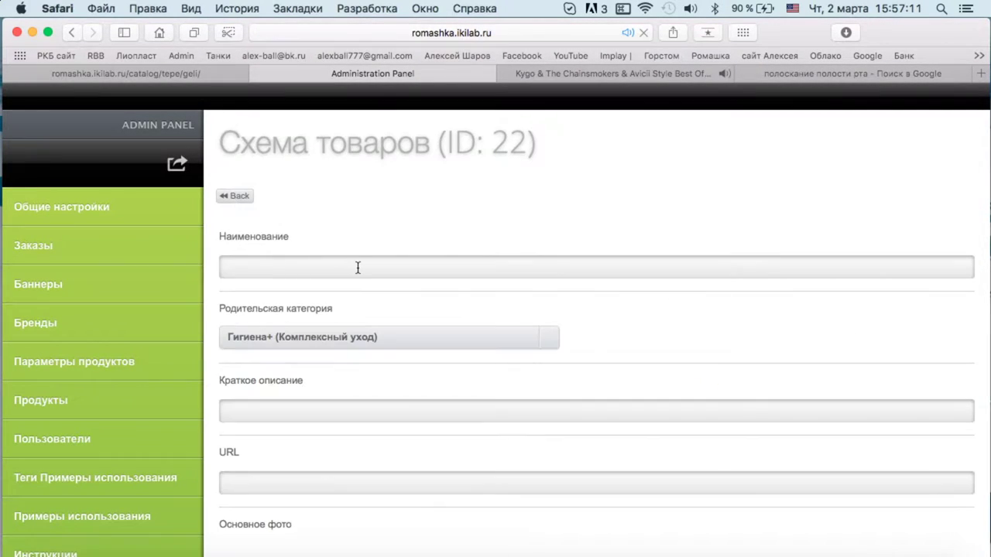
scroll(356, 265, "down", 2)
scroll(332, 413, "down", 6)
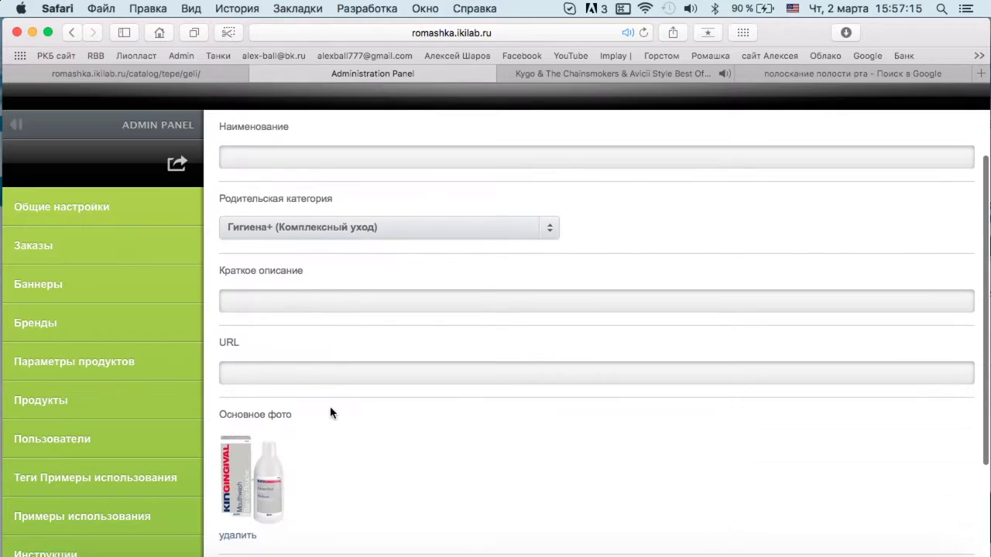
scroll(330, 413, "up", 6)
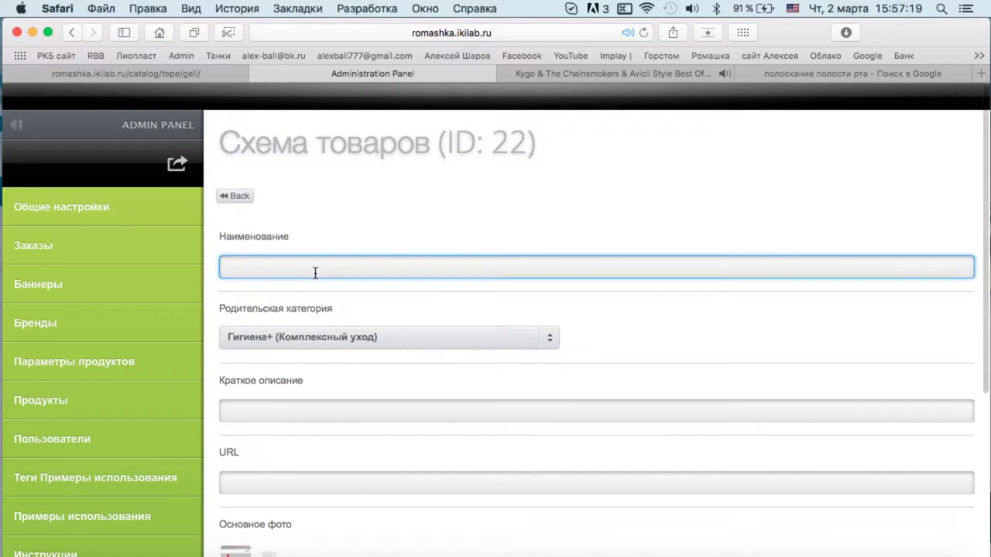
Paste the copied KIN GINGIVAL text into the short description, keeping only "Оказывает антисептическое, противовоспалительное и регенерирующее действие".
key("super+v")
left_click(252, 410)
type("В составе средств KINGGINGIVAL — хлоргексидина диглюконат 0,12% и ALPANTHA (комплекс, включающий провитамин B5  и аллантоин). Оказывает антисептическое, противовоспалительное и регенерирующее действие")
left_click(308, 440)
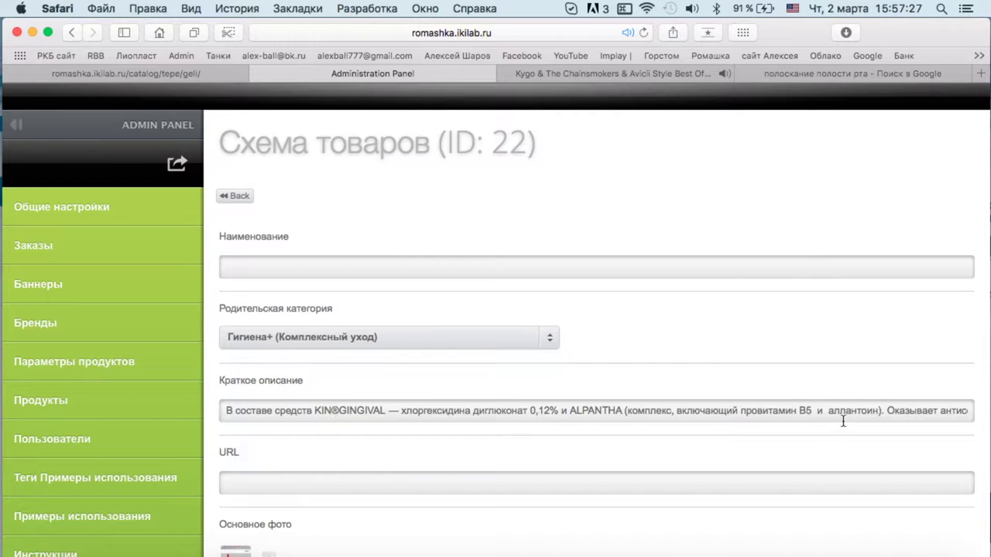
left_click_drag(889, 408, 217, 410)
key("BackSpace")
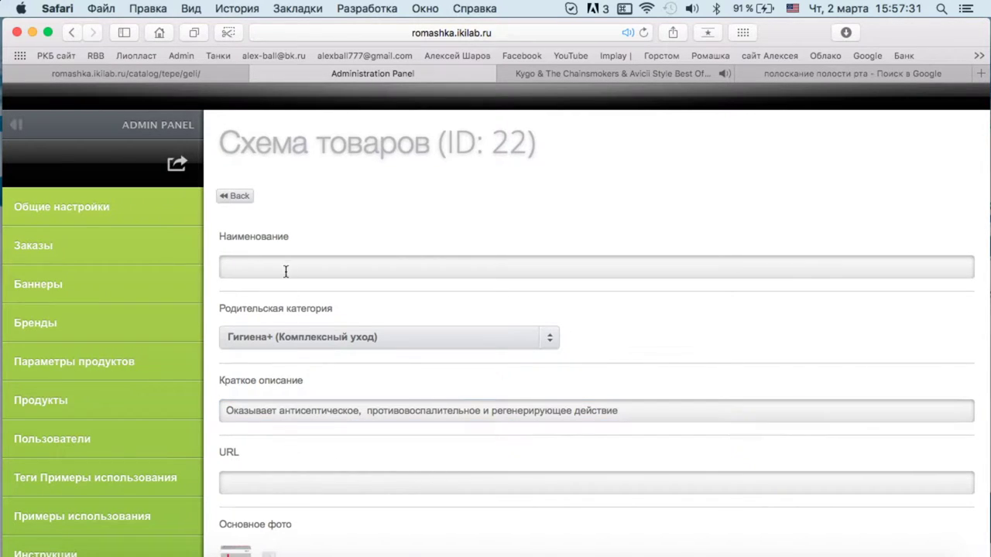
Name the entry "Ополаскиватель KIN Gingival".
type("K")
type("Ополаскивание пол")
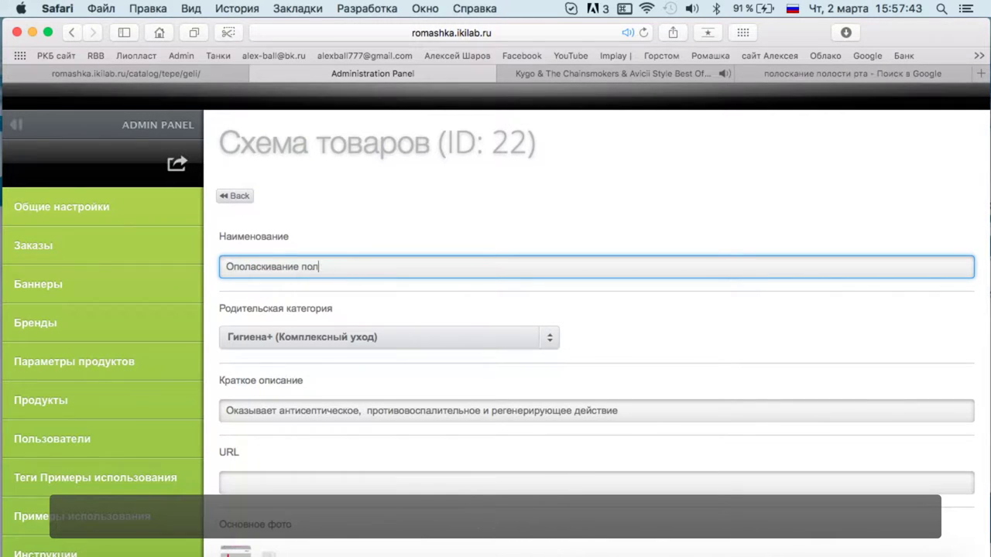
key("BackSpace")
key("BackSpace")
key("BackSpace")
key("BackSpace")
key("BackSpace")
key("BackSpace")
key("BackSpace")
type("тель KIN G")
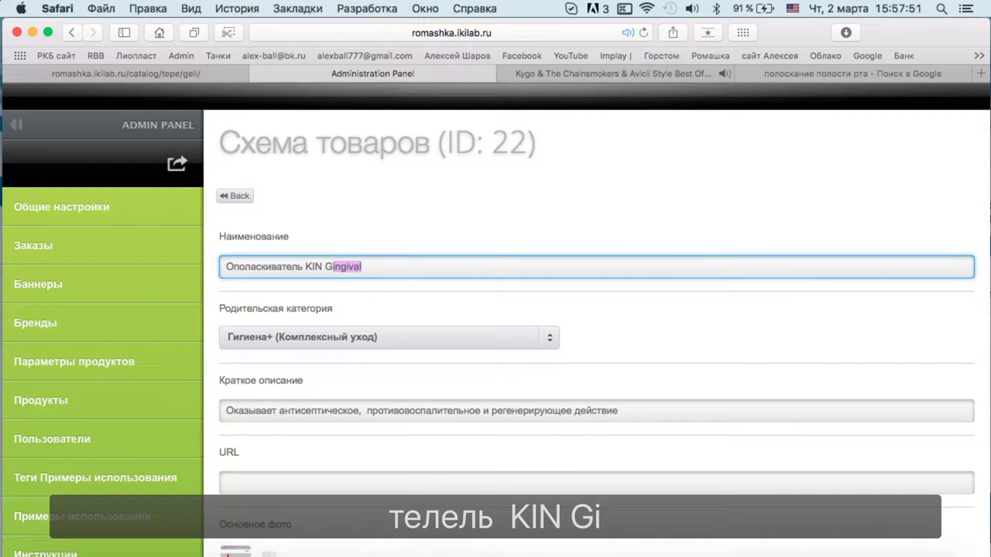
type("ingiva;")
Set the entry's "Отображать" option to "Да" and save it.
scroll(465, 308, "down", 7)
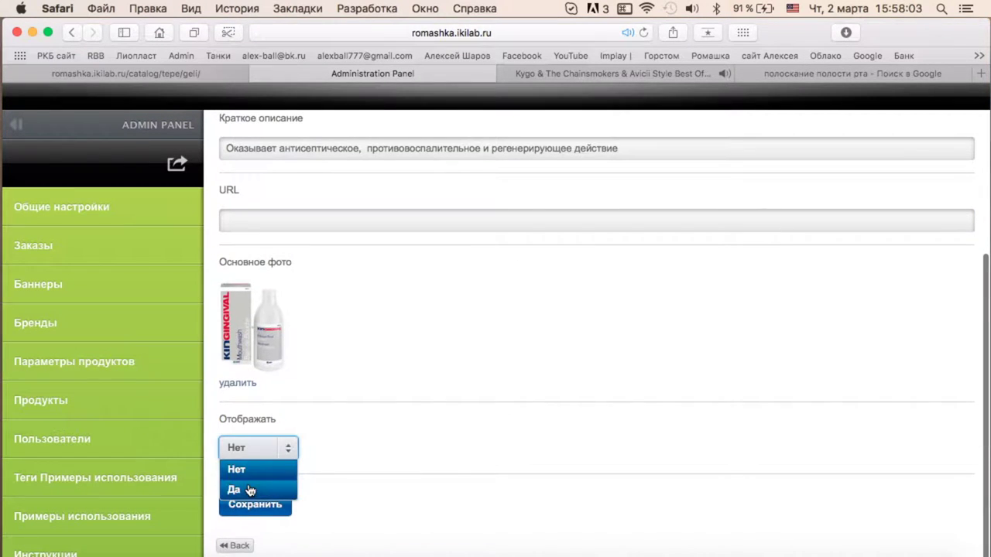
left_click(250, 490)
scroll(256, 496, "up", 7)
scroll(263, 499, "down", 7)
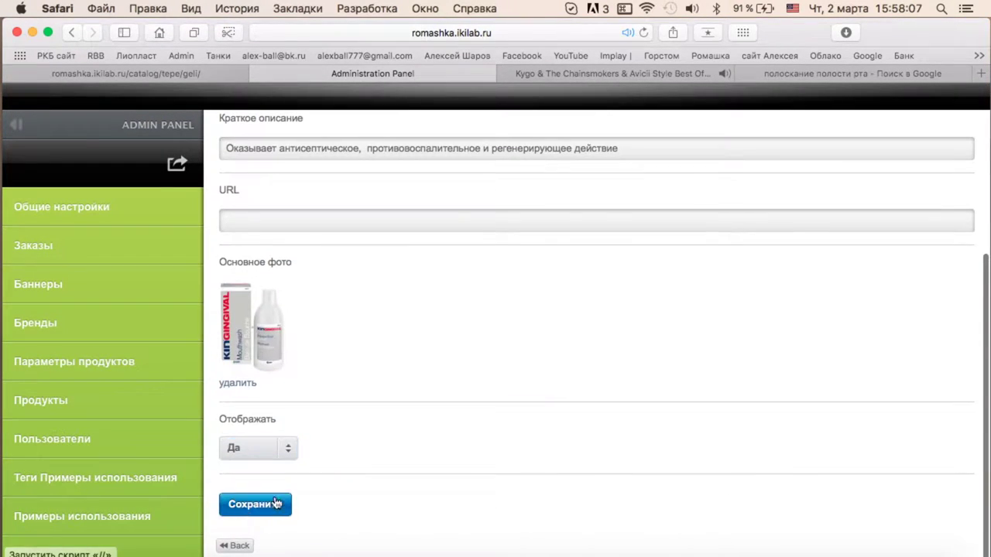
left_click(277, 504)
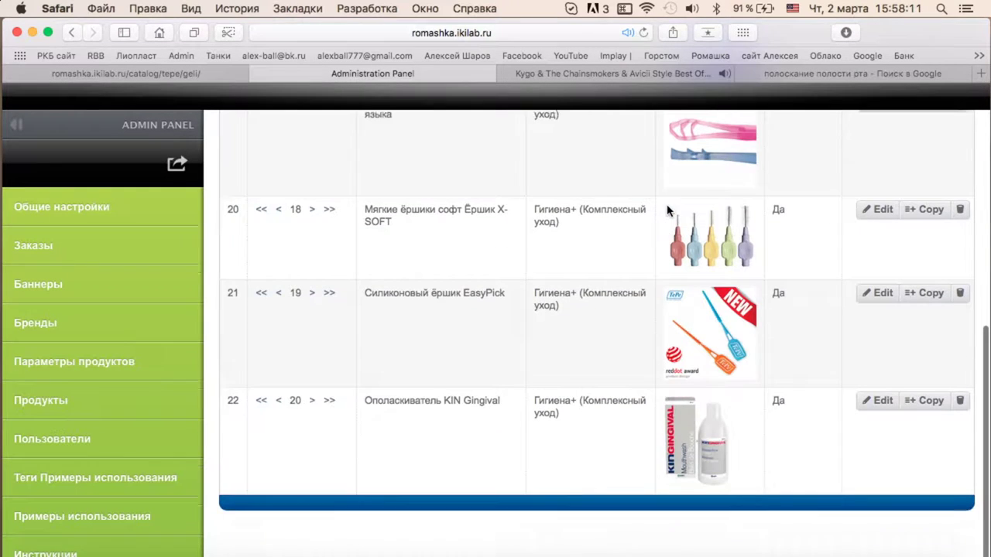
Create a new entry and adapt the Apadent title from Numbers as its name, "Зубные пасты Apacare с медицинским нано-гидроксиапатитом кальция".
scroll(363, 373, "up", 7)
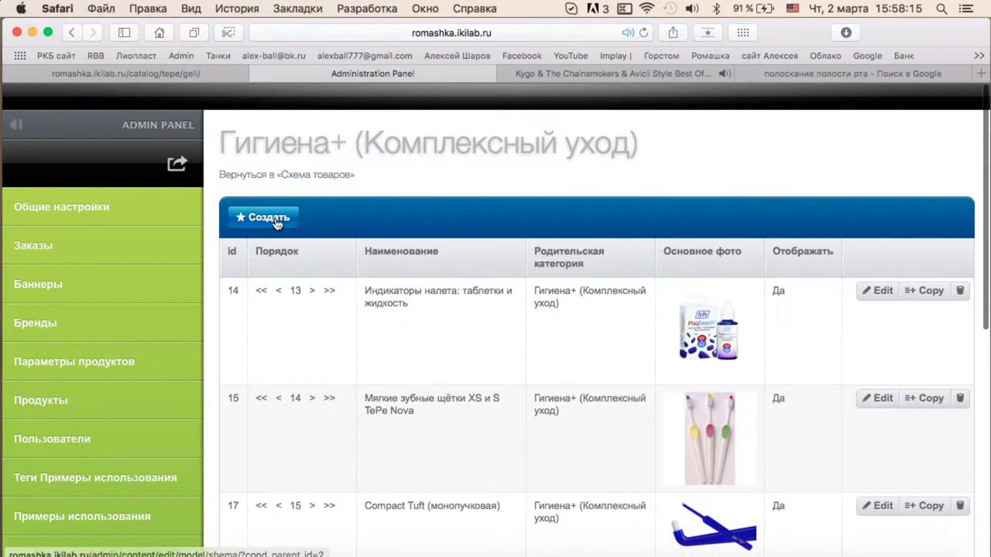
key("ctrl+Up")
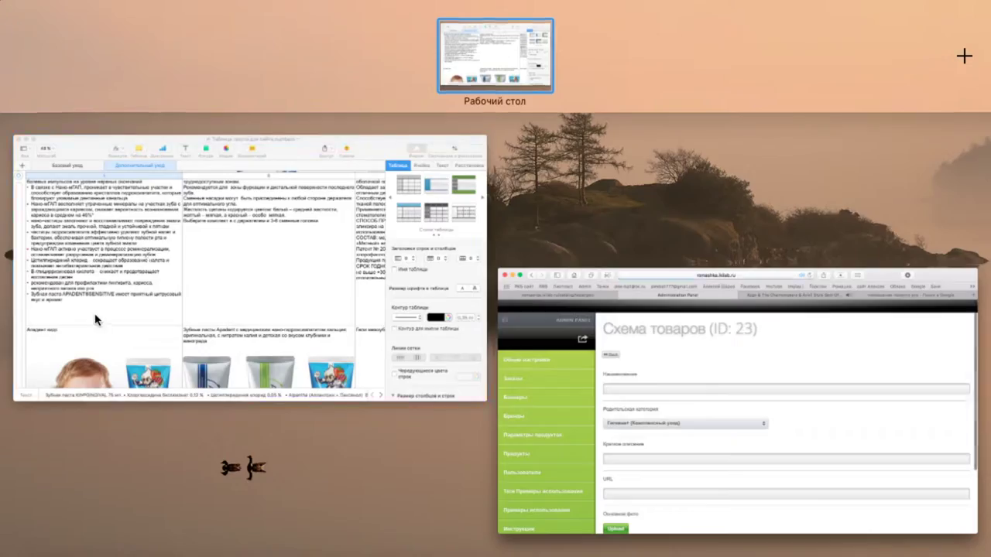
left_click(96, 318)
scroll(251, 314, "down", 15)
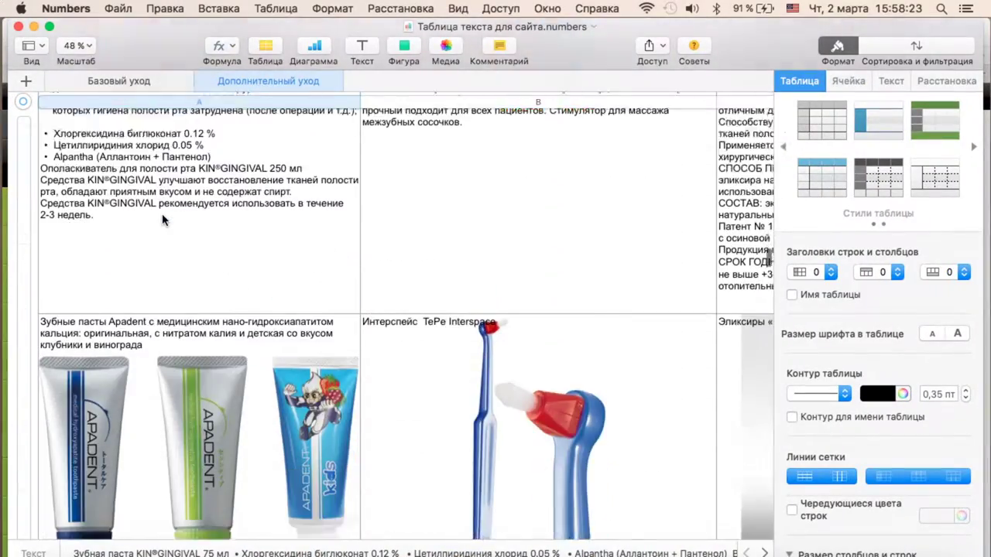
left_click(44, 247)
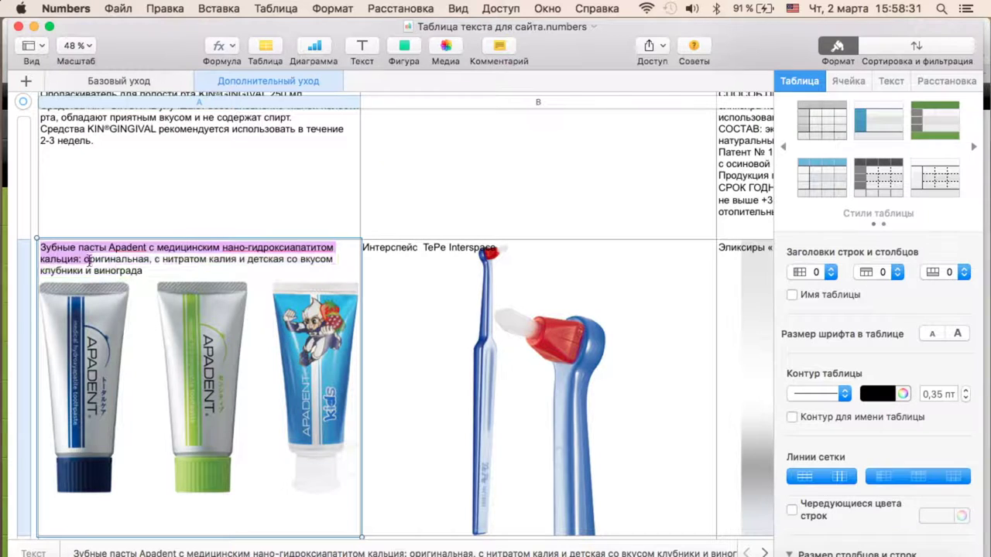
key("super+c")
left_click(305, 267)
key("super+v")
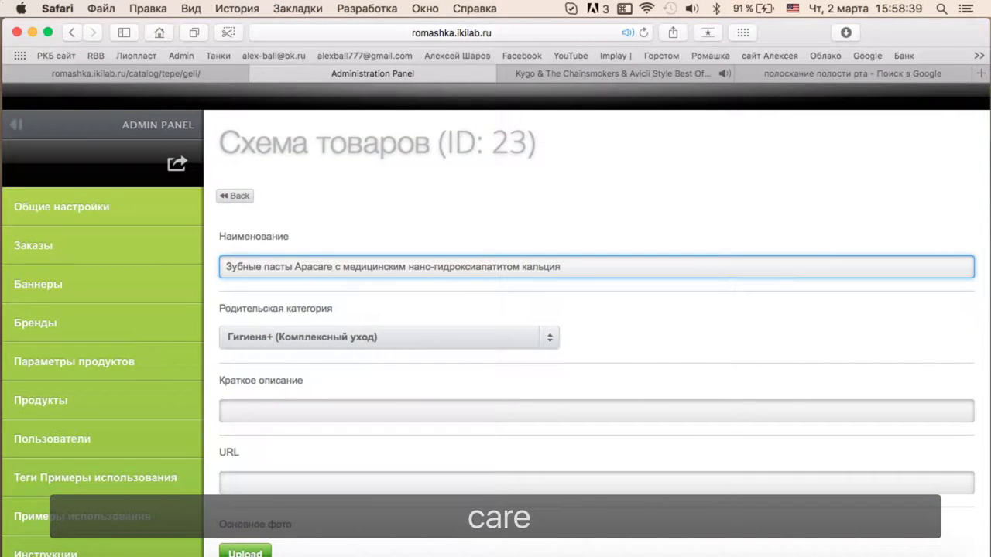
Switch to Numbers and copy the toothpaste description's first bullet, from "В связке с Нано-мГАП" through "дентинные канальца".
key("ctrl+Up")
left_click(87, 231)
scroll(214, 266, "down", 3)
scroll(213, 267, "up", 1)
scroll(57, 232, "down", 5)
left_click(57, 229)
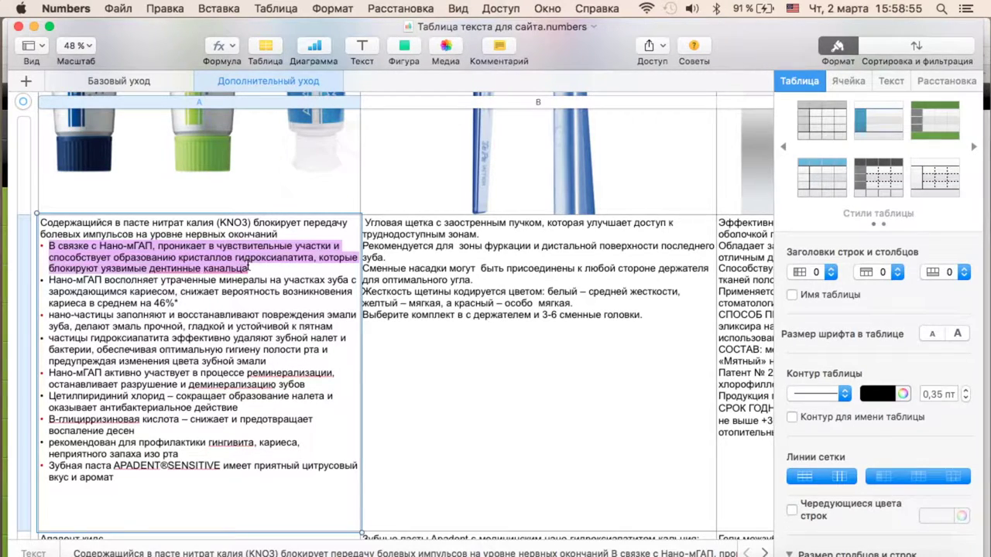
key("super+c")
Switch back to Safari and paste the copied Нано-мГАП sentence into the new entry's short description.
key("ctrl+Up")
left_click(336, 389)
left_click(565, 407)
key("super+v")
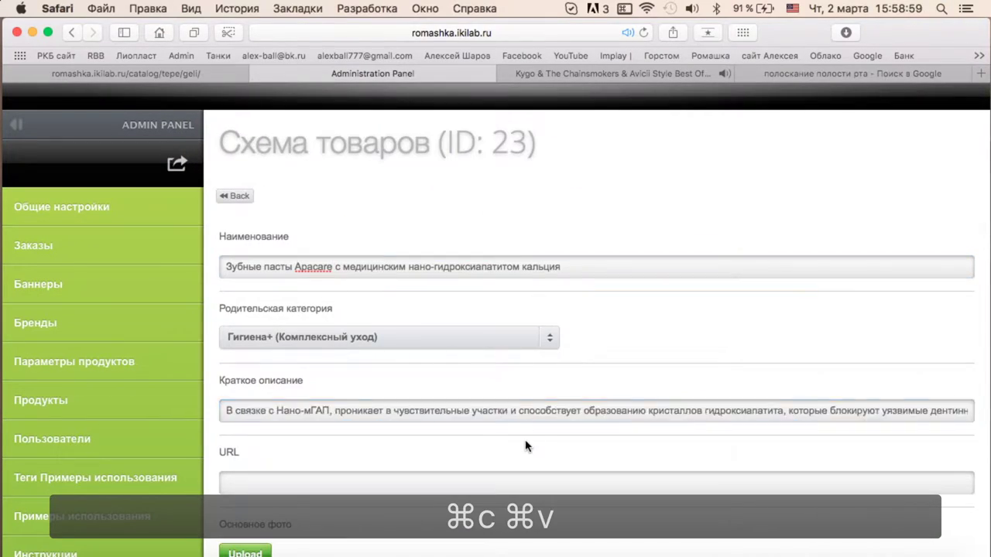
scroll(526, 447, "down", 5)
left_click(245, 372)
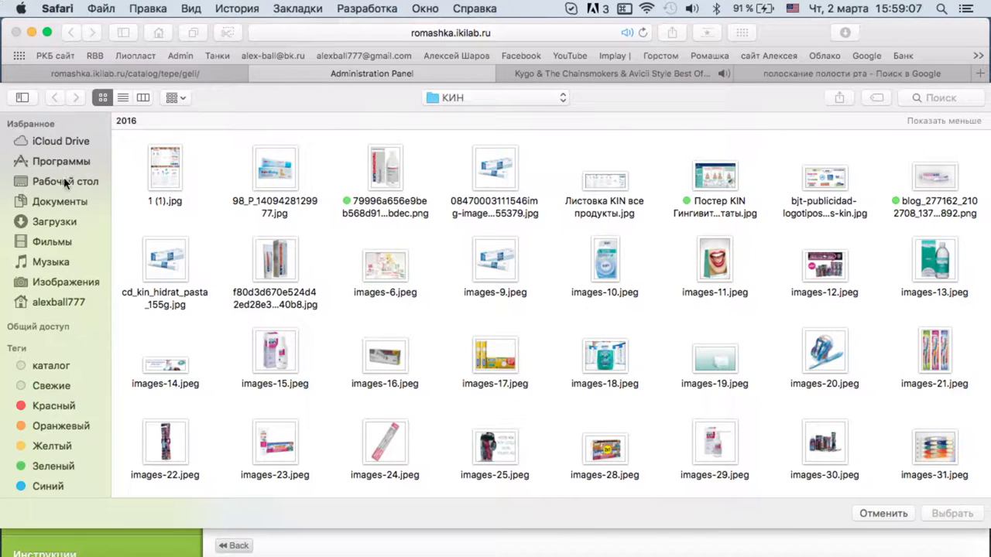
key("Escape")
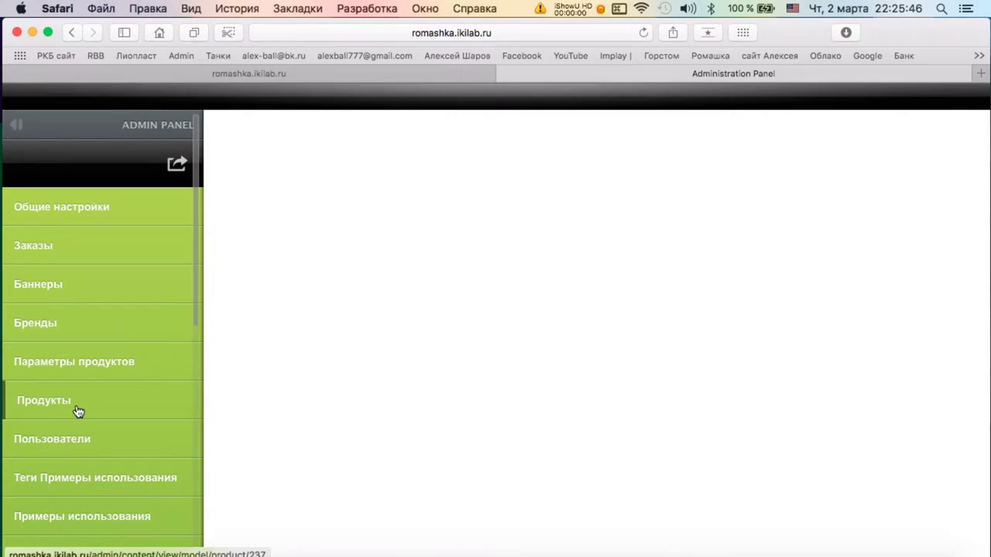
Open the product scheme section and list the subpages of "Гигиена+ (Комплексный уход)" down to the last entry.
scroll(77, 410, "down", 8)
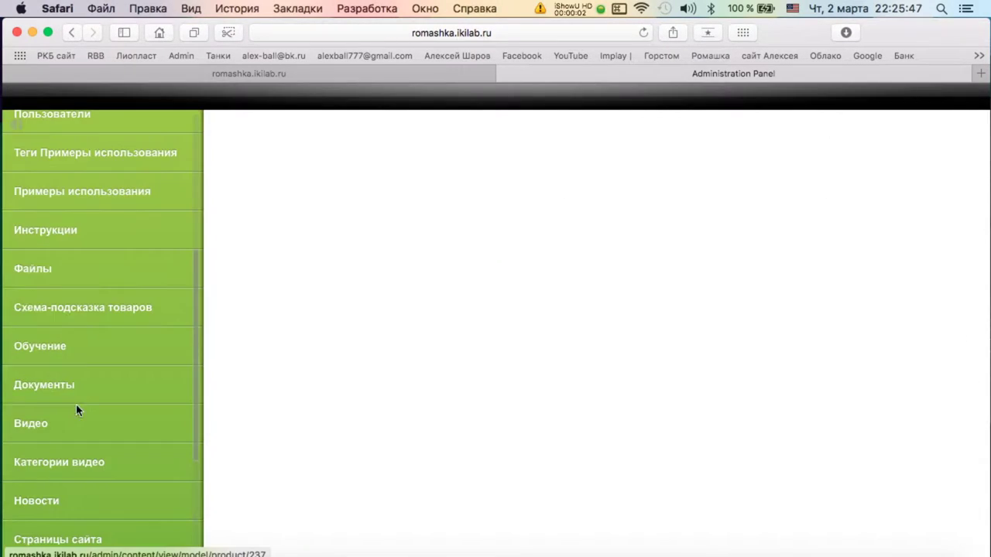
scroll(591, 283, "down", 1)
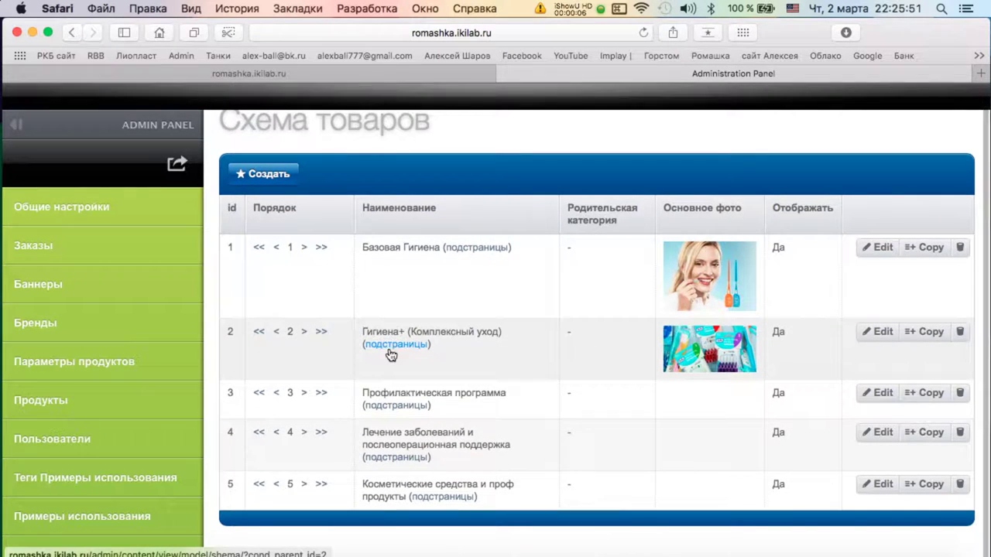
left_click(397, 346)
scroll(726, 376, "down", 10)
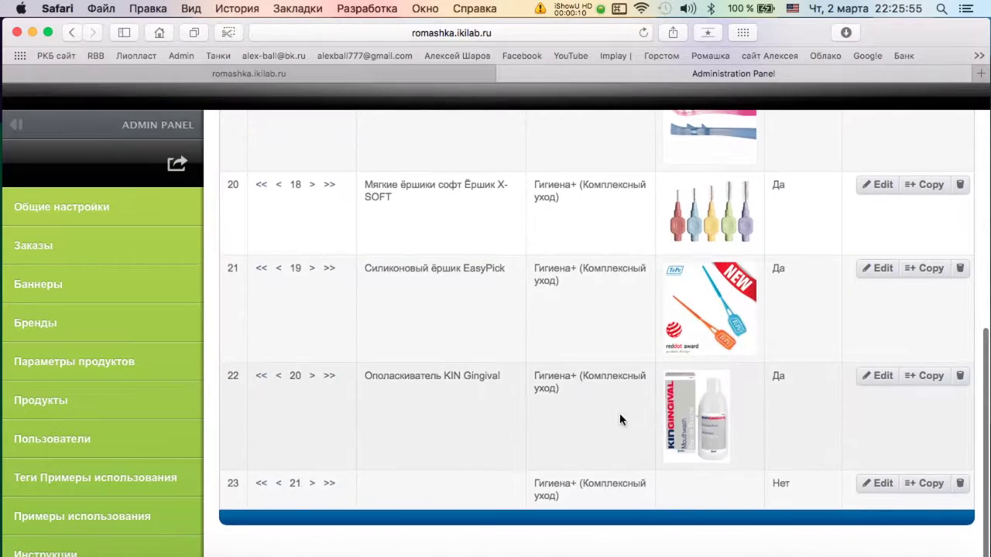
left_click(882, 484)
key("ctrl+Up")
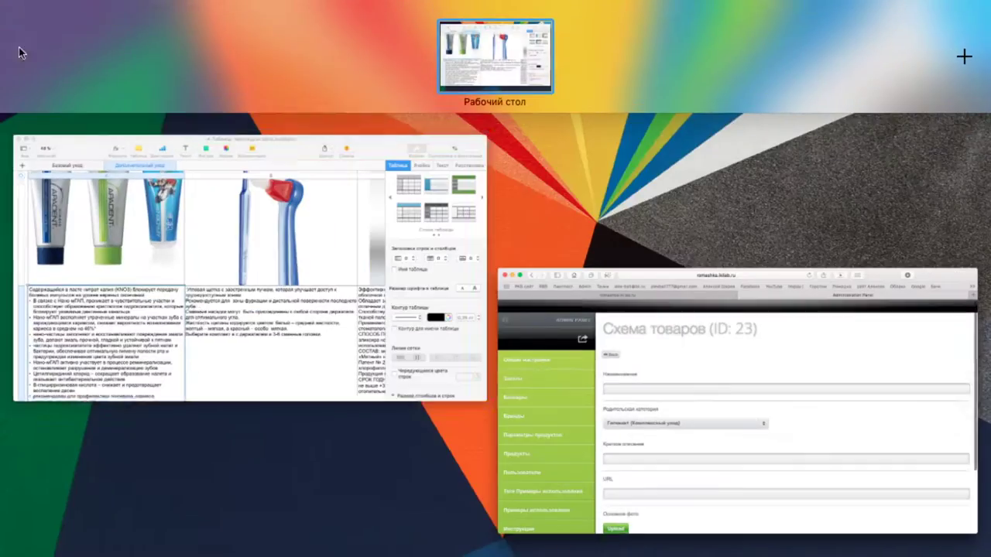
left_click(161, 295)
key("ctrl+Up")
left_click(274, 297)
key("ctrl+Up")
left_click(650, 453)
left_click(234, 195)
scroll(570, 418, "down", 5)
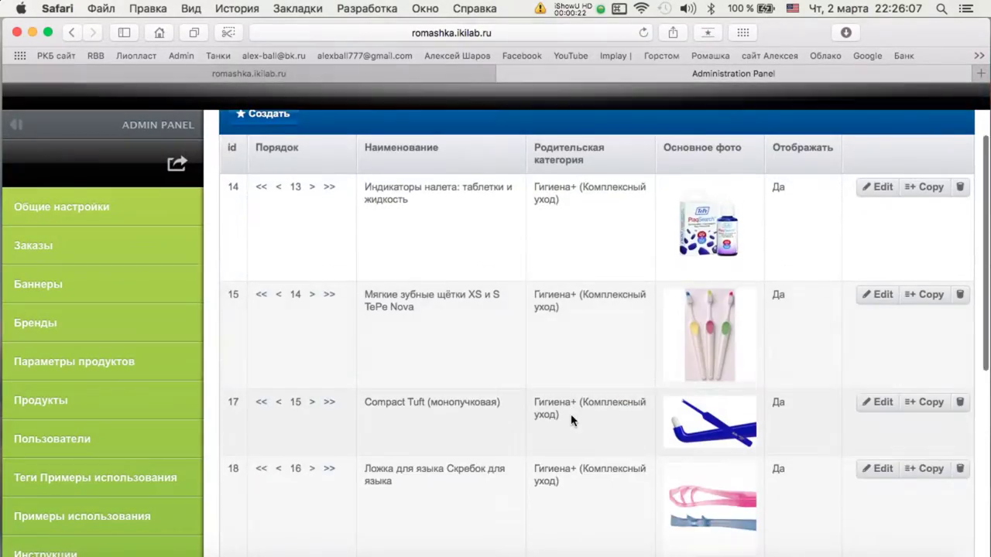
scroll(571, 420, "down", 5)
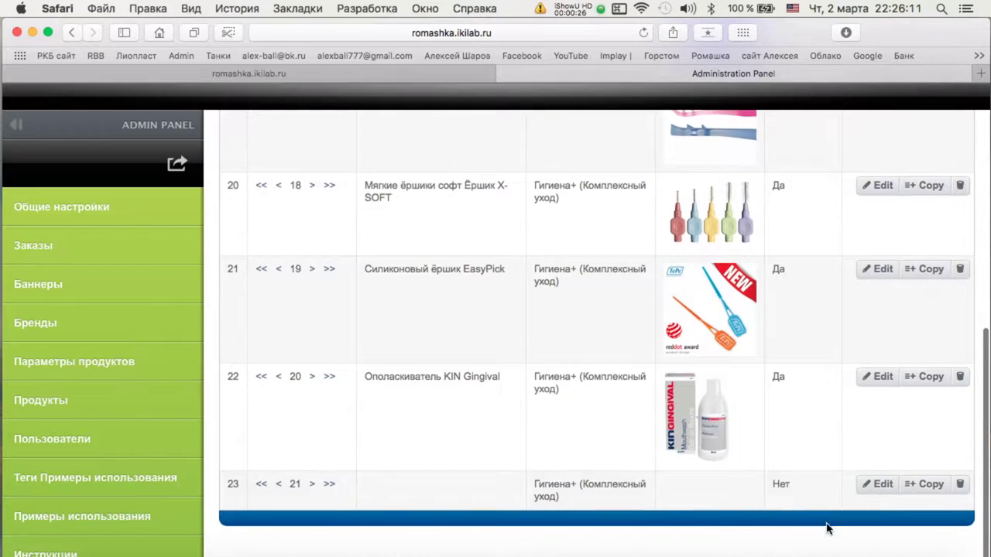
Open the unnamed entry with id 23 for editing and name it "Зубная паста Apacare".
left_click(883, 480)
left_click(265, 267)
type("Pe,yfz")
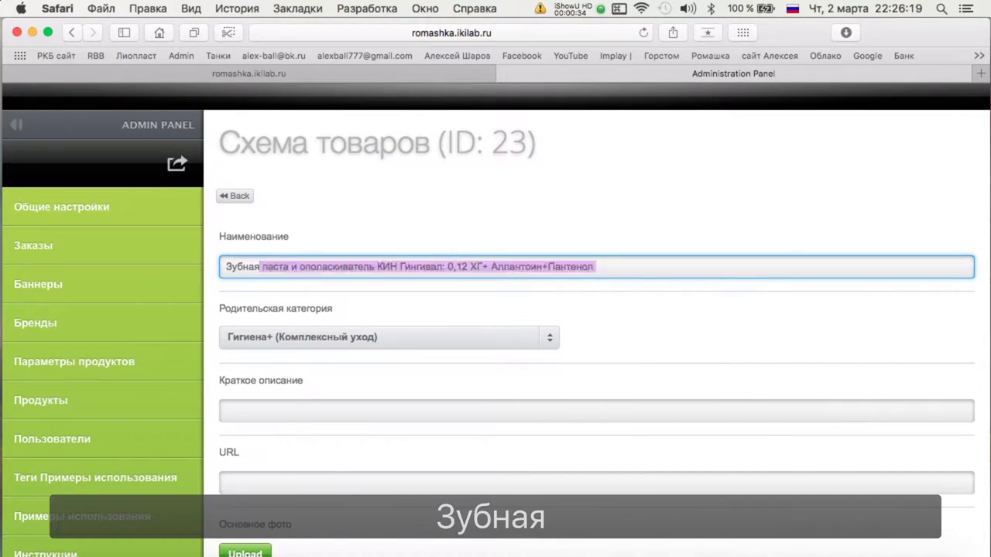
type("  паста ")
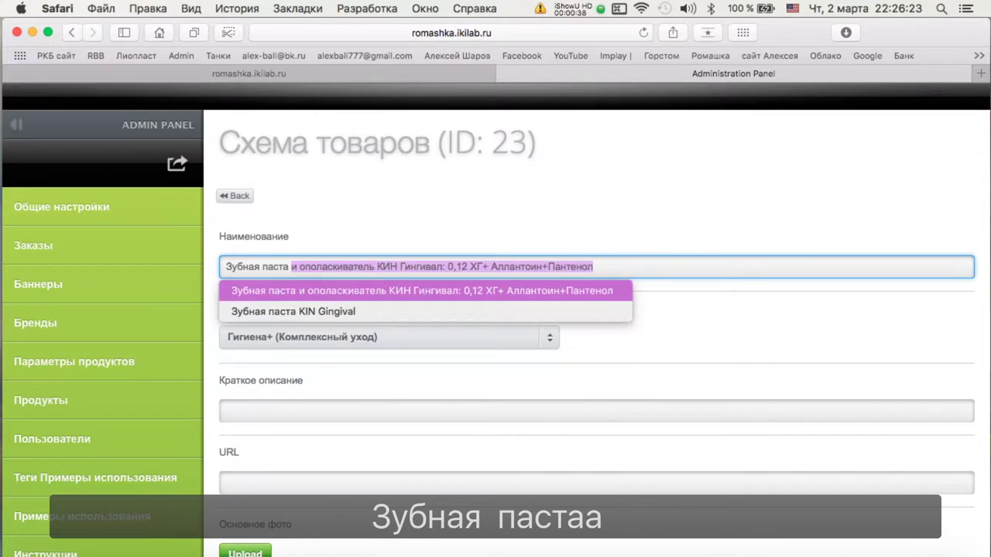
type("Араcare")
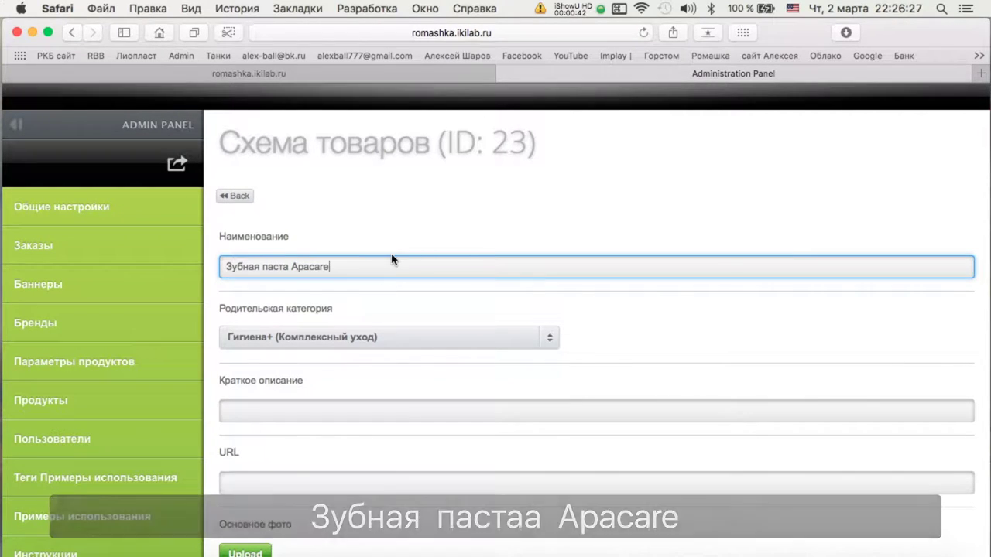
Switch to Mail and search the "Спам" mailbox for "apacare".
key("ctrl+Up")
mouse_move(76, 553)
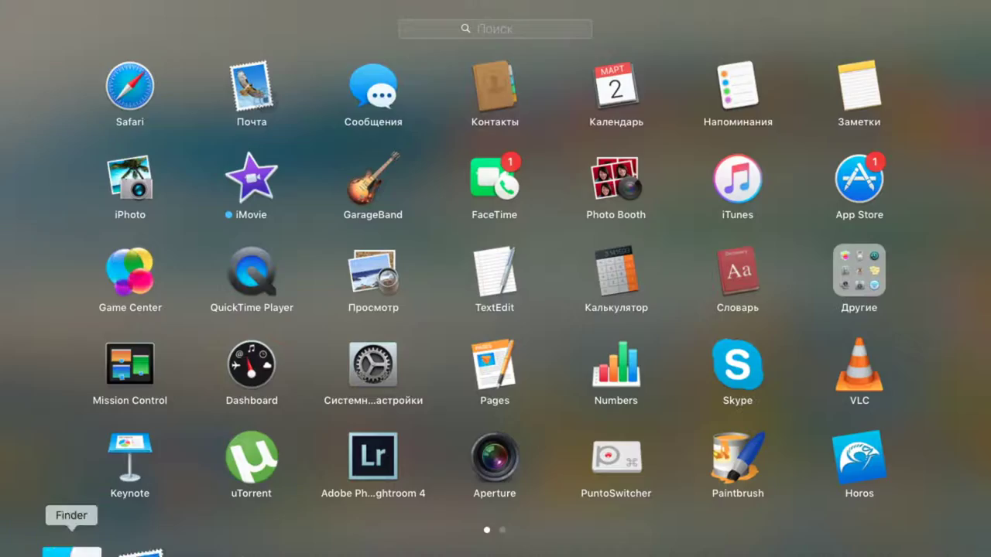
left_click(100, 542)
left_click(861, 46)
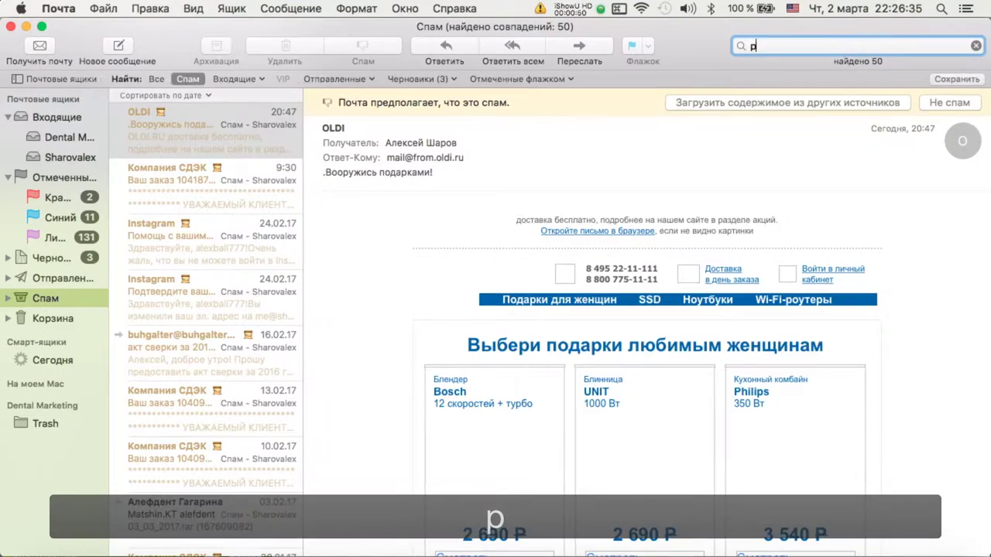
type("apac")
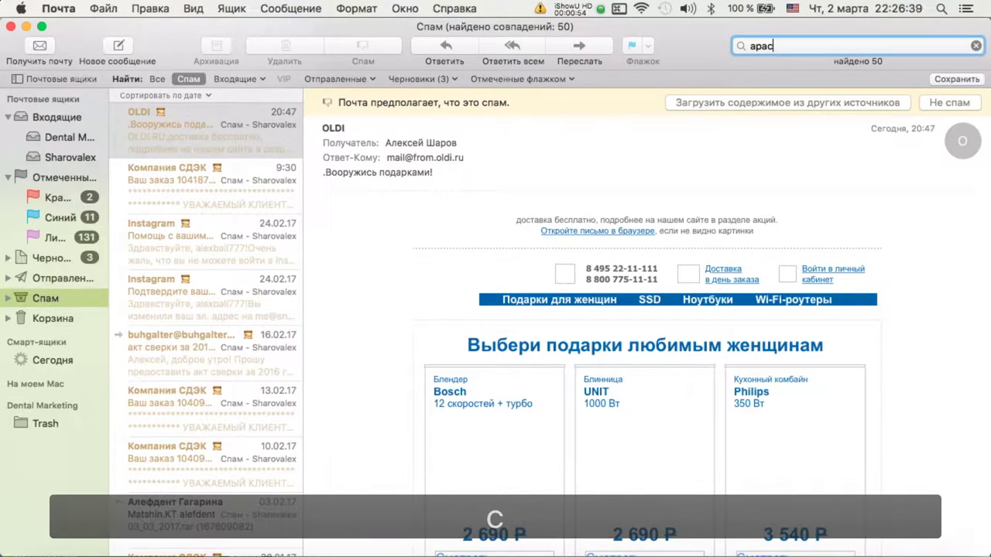
type("are")
key("Return")
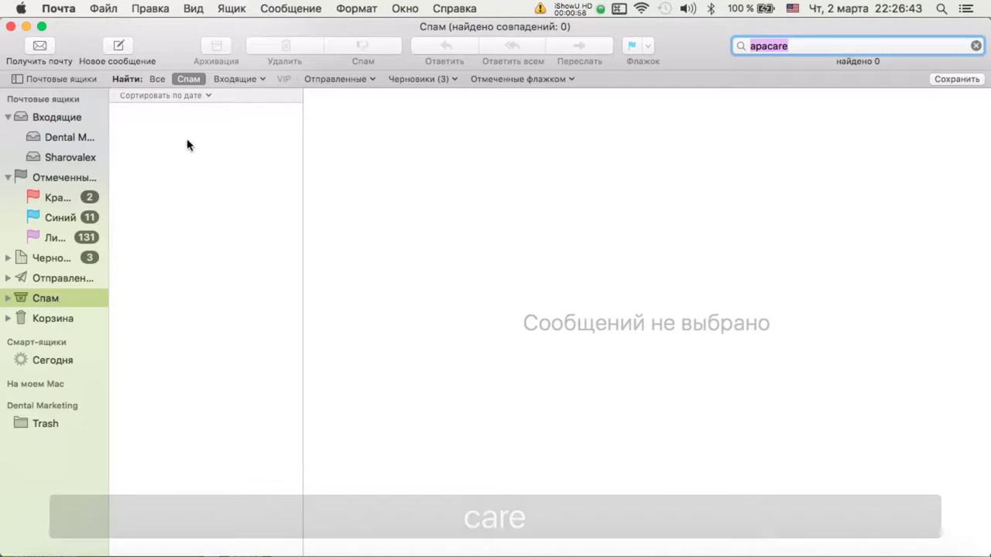
Extend the "apacare" search to all mailboxes and open the found message's attachment "презентация ApaCare.pptx.pdf".
left_click(158, 79)
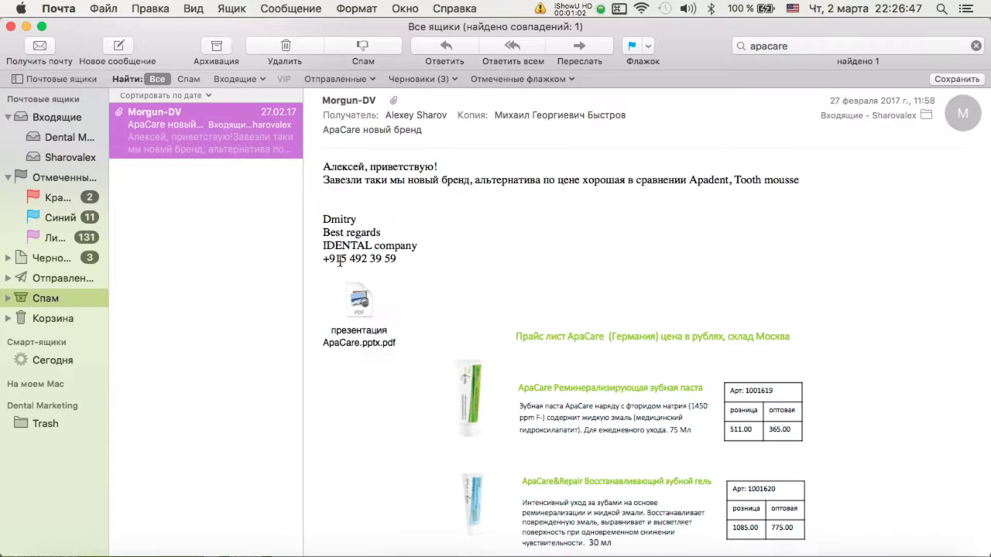
left_click(357, 302)
scroll(598, 301, "down", 5)
mouse_move(600, 301)
left_mouse_down()
mouse_move(659, 285)
mouse_move(595, 289)
left_mouse_up()
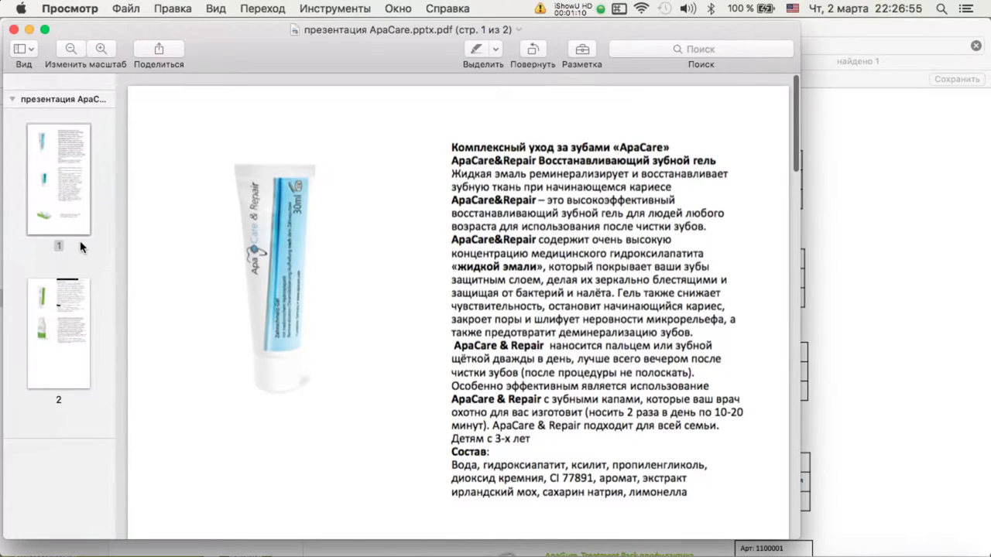
Copy the heading "ApaCare Реминерализирующая зубная паста" from the presentation's second page and replace entry 23's name with it in Safari.
left_click(54, 364)
scroll(522, 308, "down", 5)
scroll(522, 307, "up", 10)
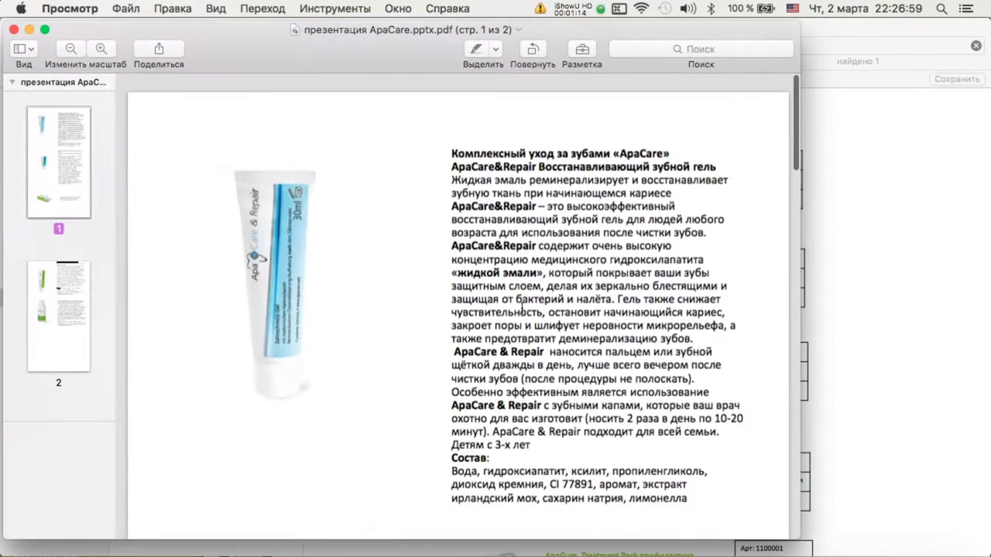
scroll(504, 166, "down", 10)
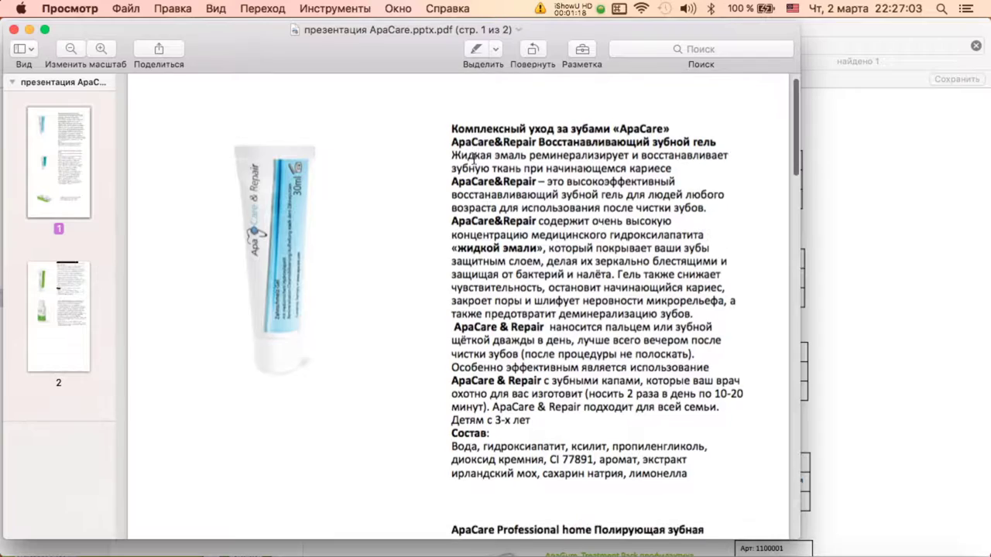
scroll(534, 181, "down", 2)
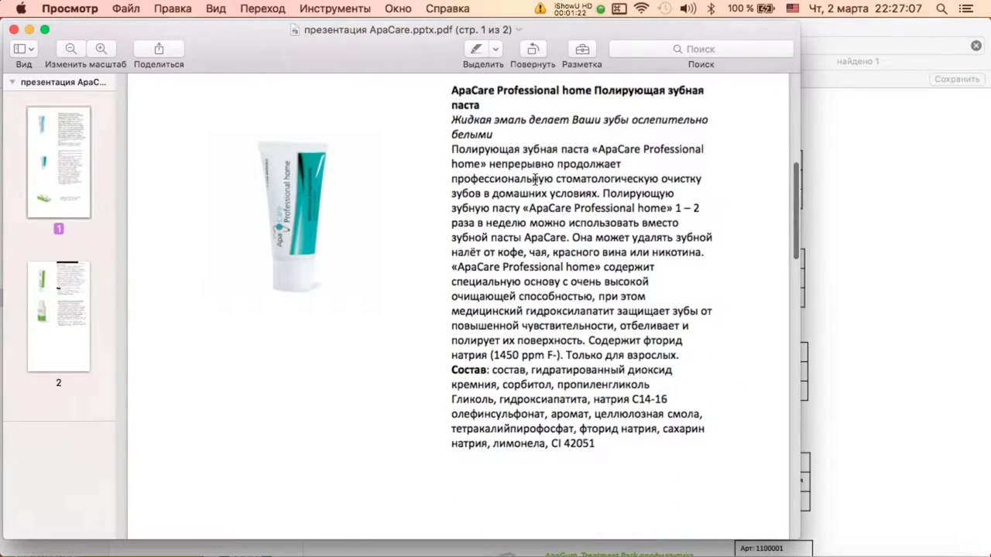
scroll(534, 180, "down", 15)
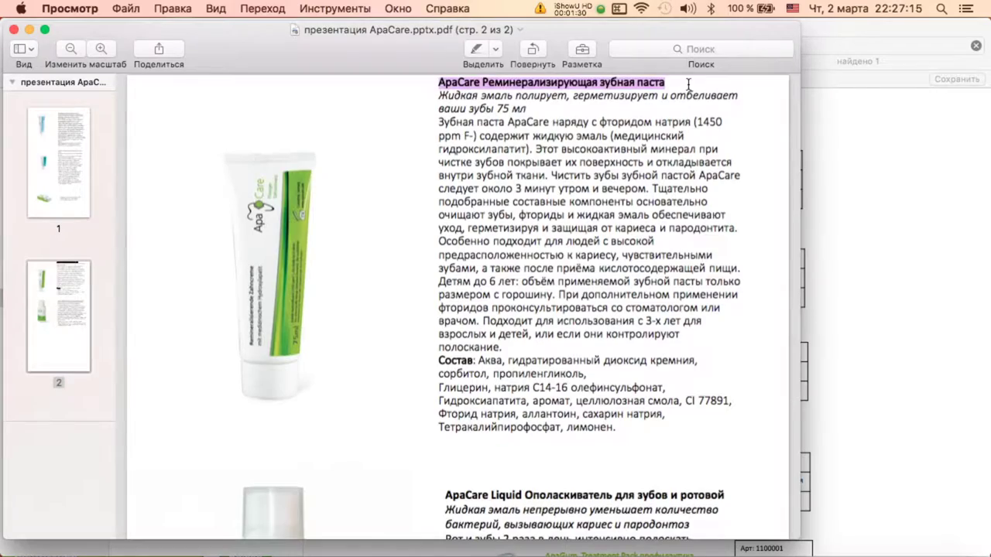
key("super+c")
left_click(884, 243)
key("ctrl+Up")
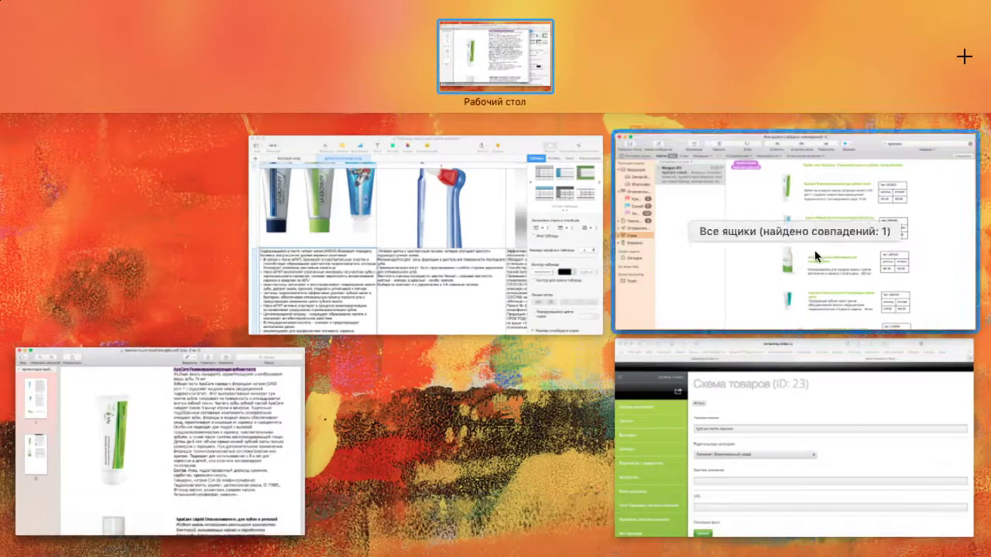
left_click(814, 454)
key("super+a")
key("super+v")
Copy the line "Жидкая эмаль полирует, герметизирует и отбеливает ваши зубы 75 мл" from the presentation and paste it as the entry's short description in Safari.
mouse_move(3, 6)
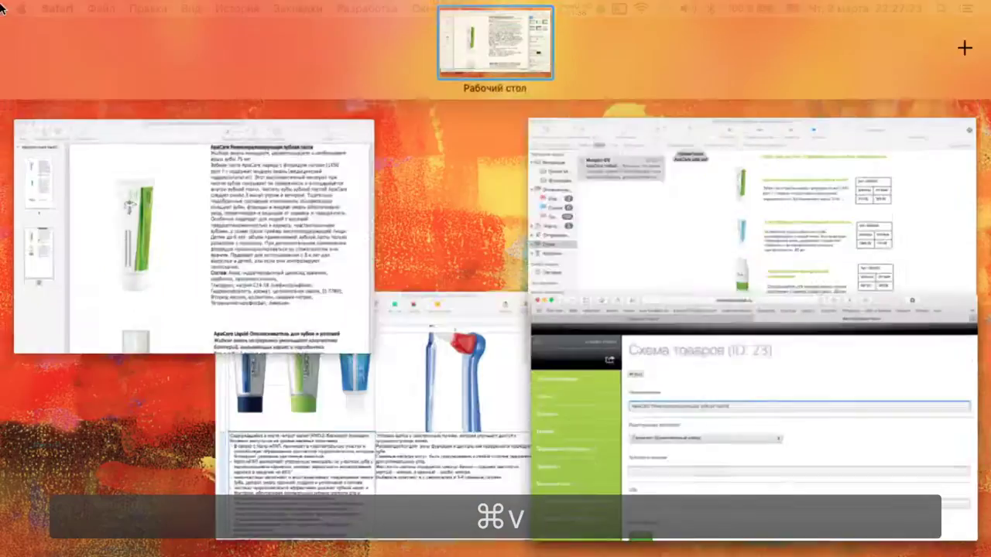
left_click(239, 228)
left_click_drag(436, 96, 589, 105)
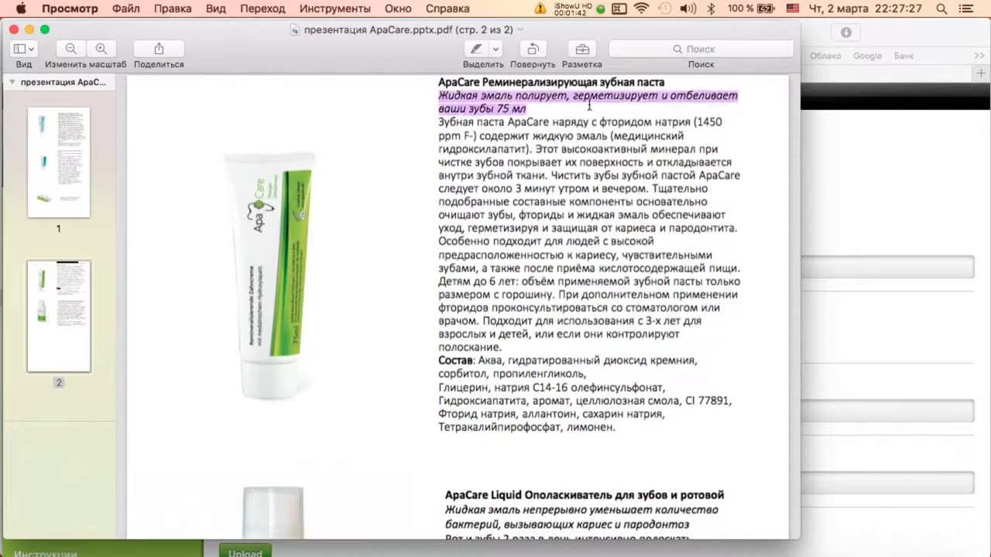
key("super+c")
left_click(832, 227)
left_click(355, 412)
key("super+v")
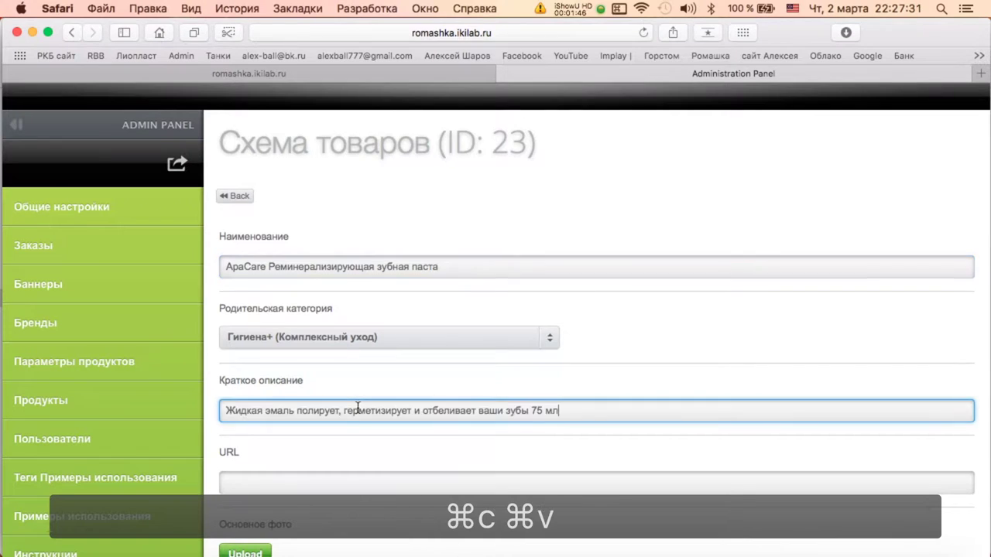
scroll(254, 384, "down", 5)
left_click(254, 385)
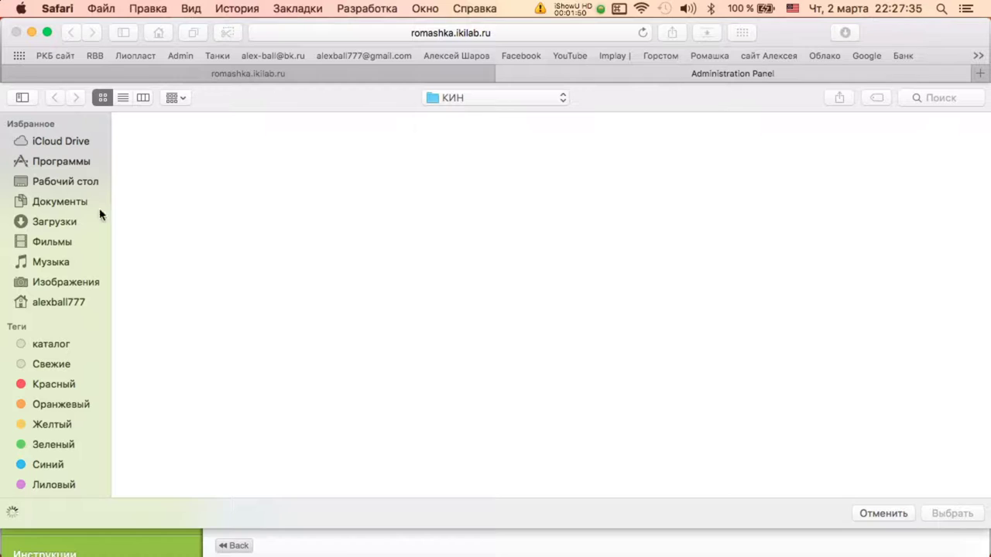
key("Escape")
Search Google for "apacare" in a new tab and show the image results.
key("super+t")
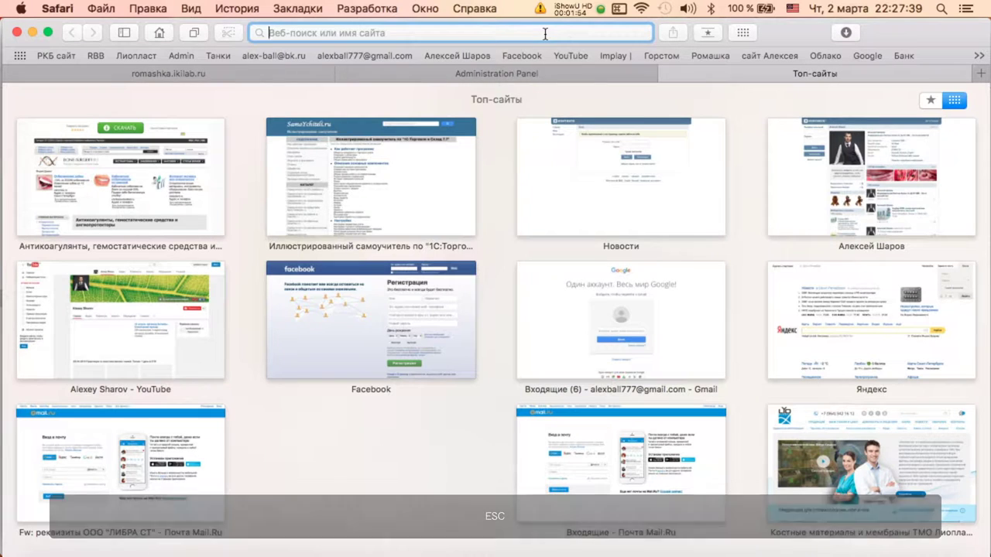
type("apacare")
key("BackSpace")
key("Return")
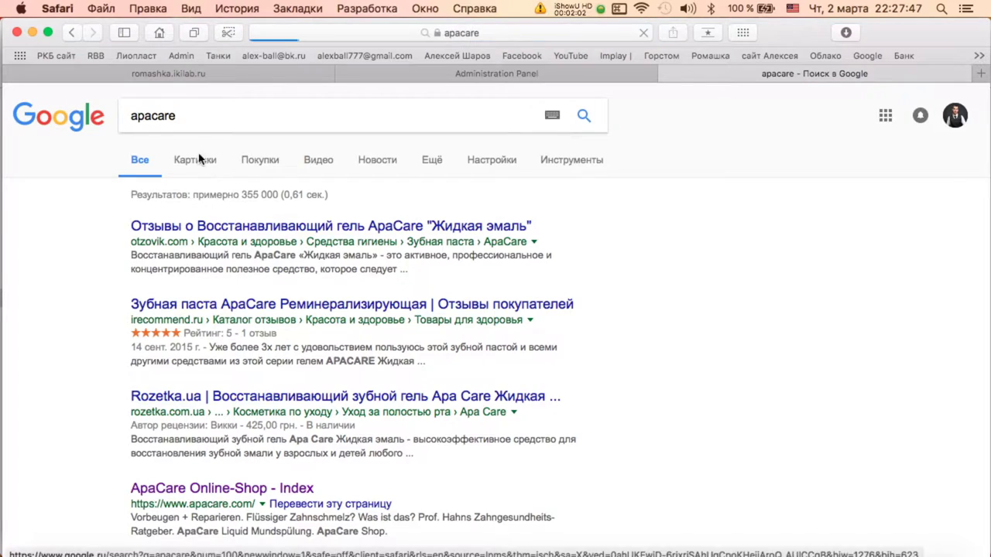
left_click(206, 159)
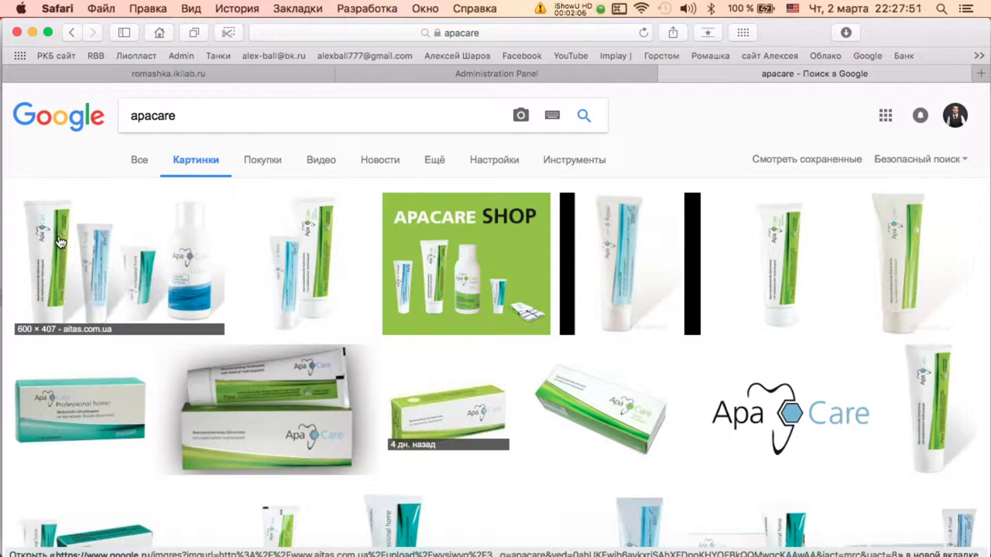
Open the full-size 800 × 800 green ApaCare toothpaste picture from zubizub.com, save it to the downloads and close it.
left_click(622, 249)
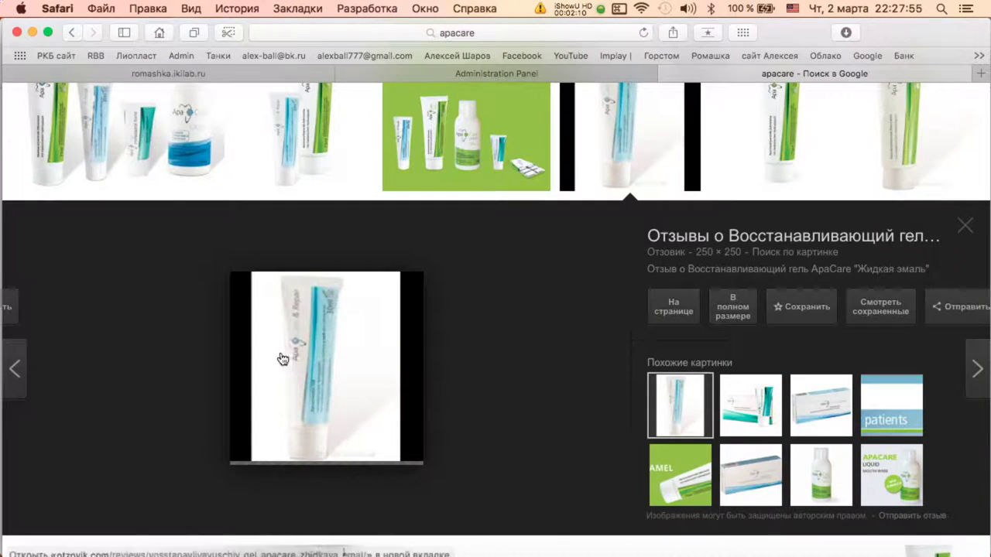
scroll(694, 387, "down", 5)
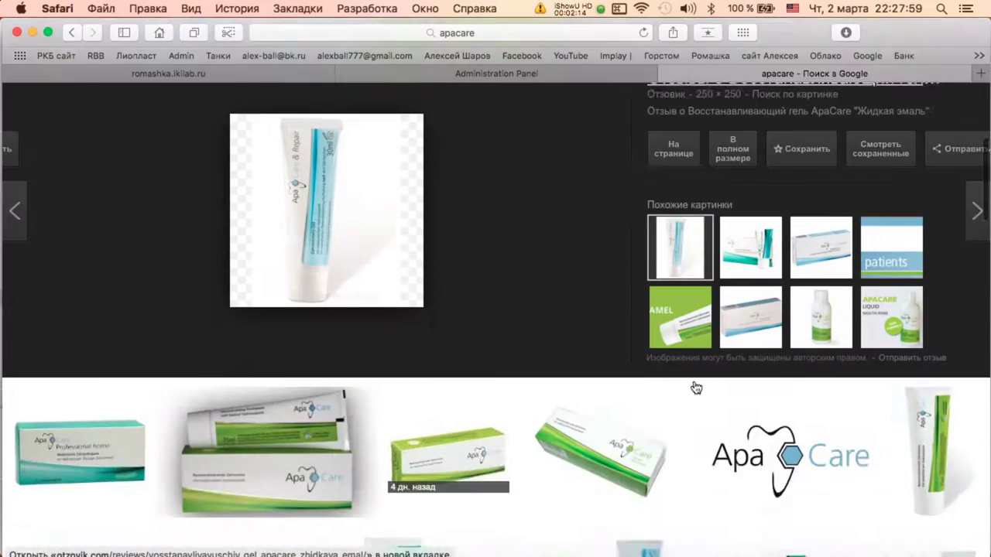
scroll(694, 387, "up", 8)
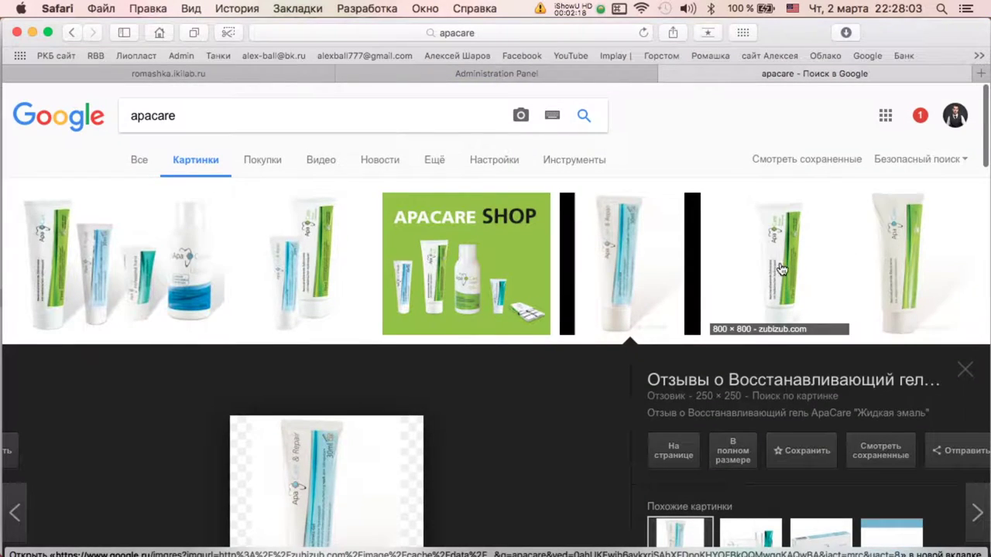
left_click(782, 269)
left_click(741, 309)
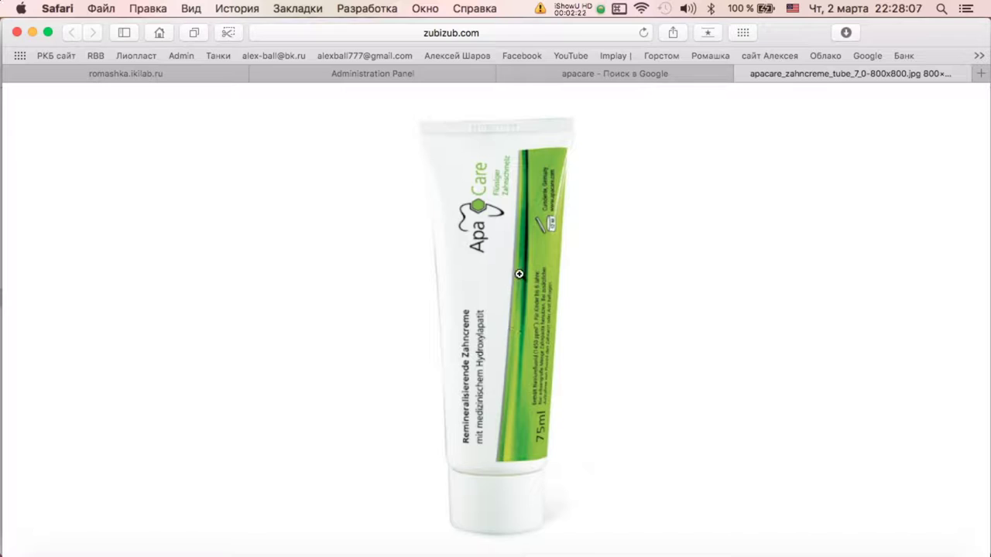
right_click(477, 325)
left_click(541, 361)
left_click(742, 76)
Preview the related "Remineralisierung" picture and close the Google image search.
left_click(802, 425)
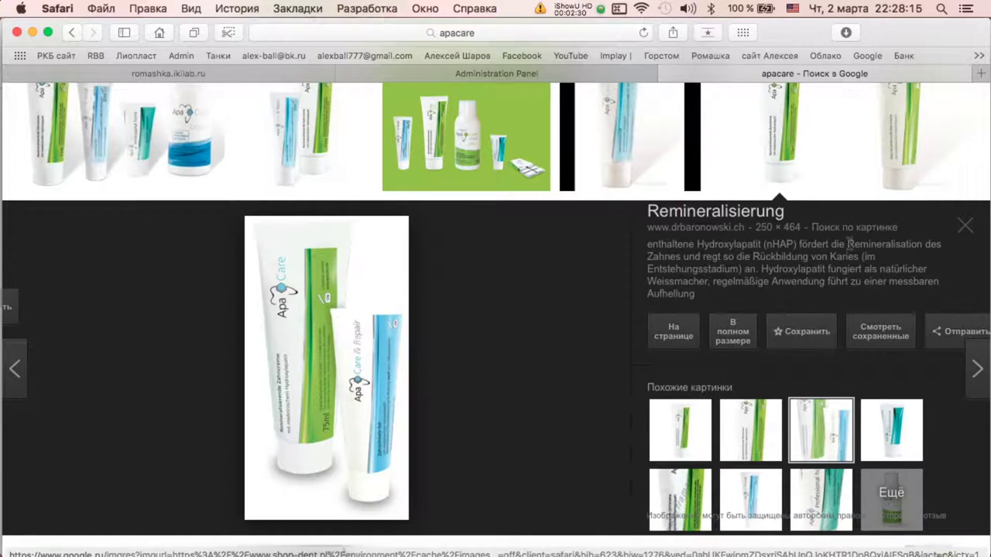
scroll(266, 200, "up", 3)
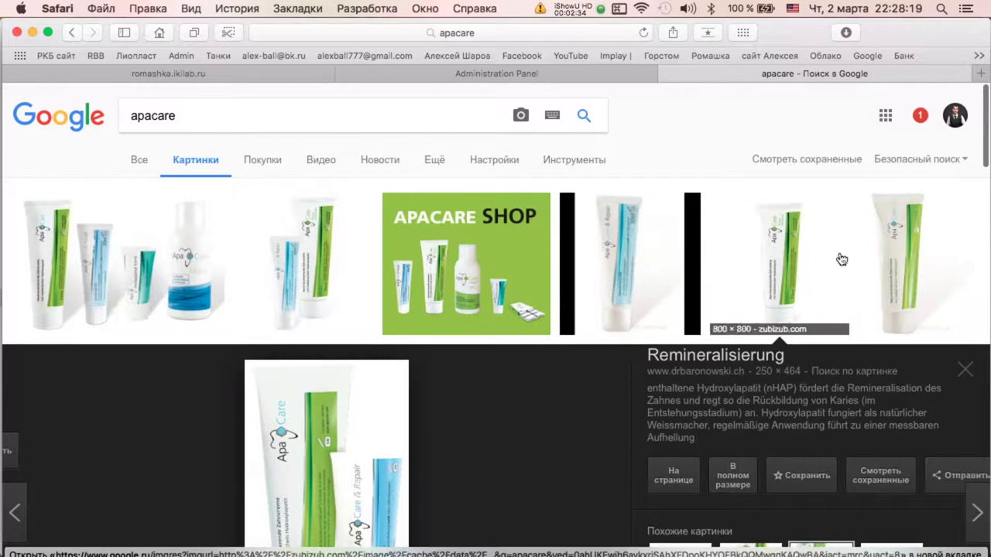
left_click(666, 74)
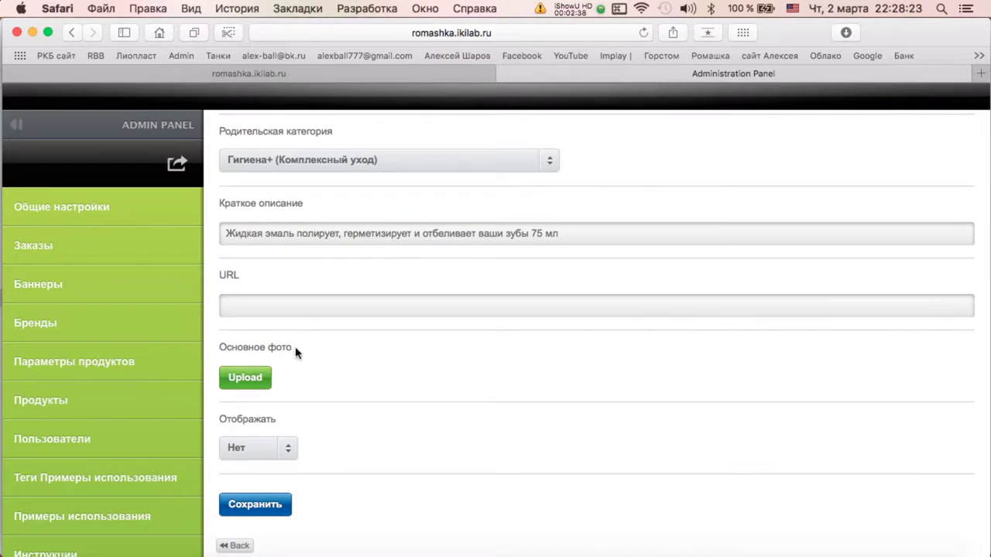
Upload the downloaded apacare_zahncreme_tube picture as entry 23's main photo.
left_click(246, 378)
left_click(46, 223)
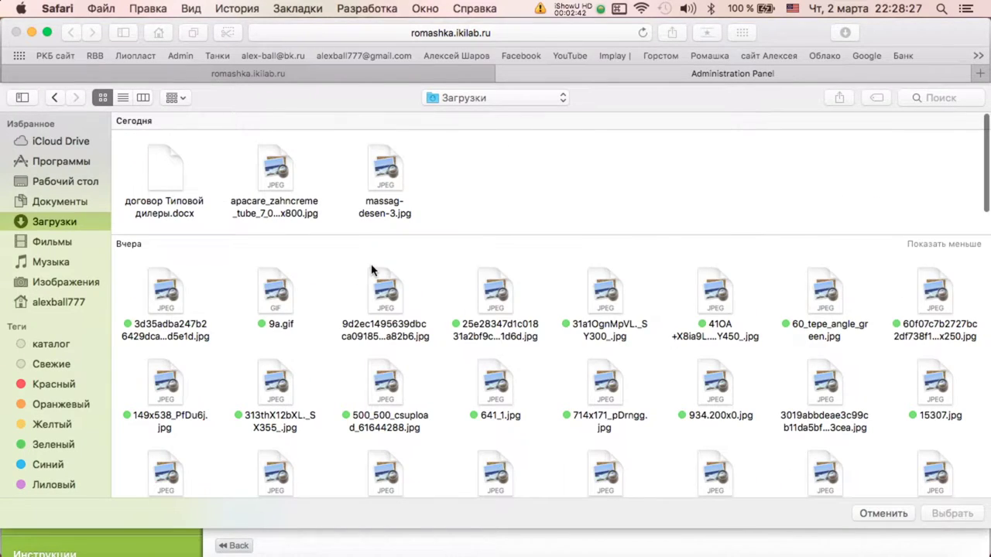
double_click(279, 172)
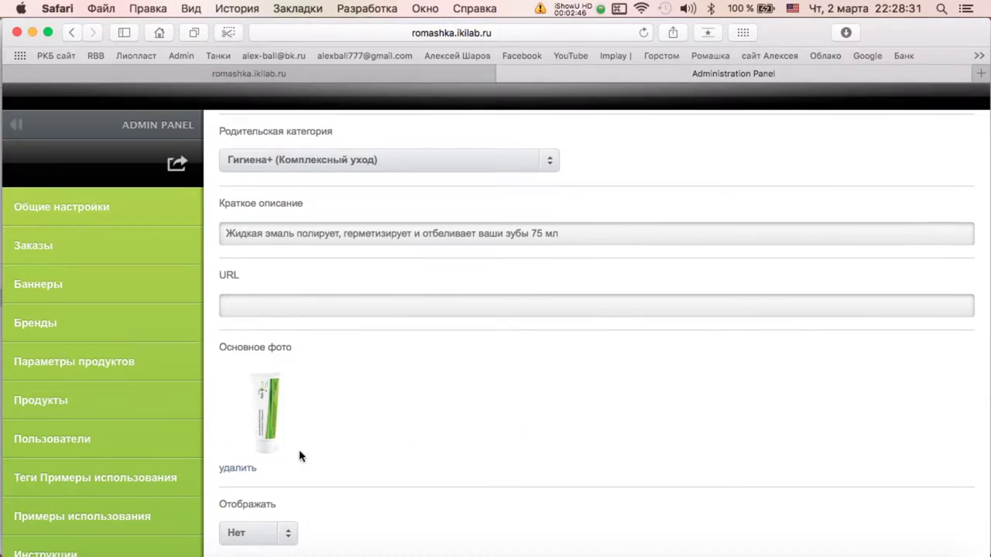
Set the entry's "Отображать" option to "Да", save it and return to the end of the product list.
scroll(302, 456, "down", 3)
left_click(262, 505)
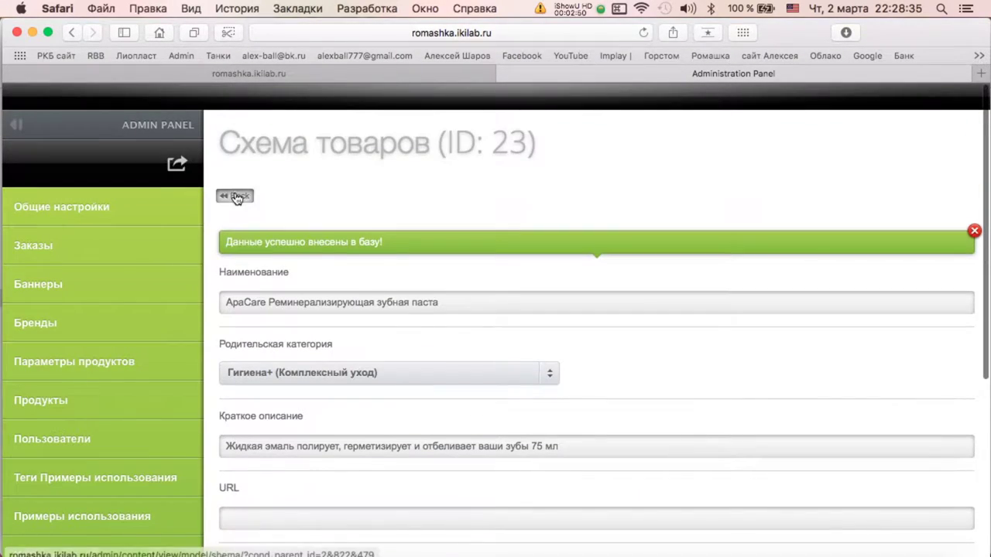
left_click(234, 193)
scroll(603, 386, "down", 10)
Switch to Numbers and copy the title "«Зубной эликсир» с экстрактом ламинарии 25 мл" from column A of the "Дополнительный уход" sheet.
key("ctrl+Up")
left_click(166, 255)
key("ctrl+Up")
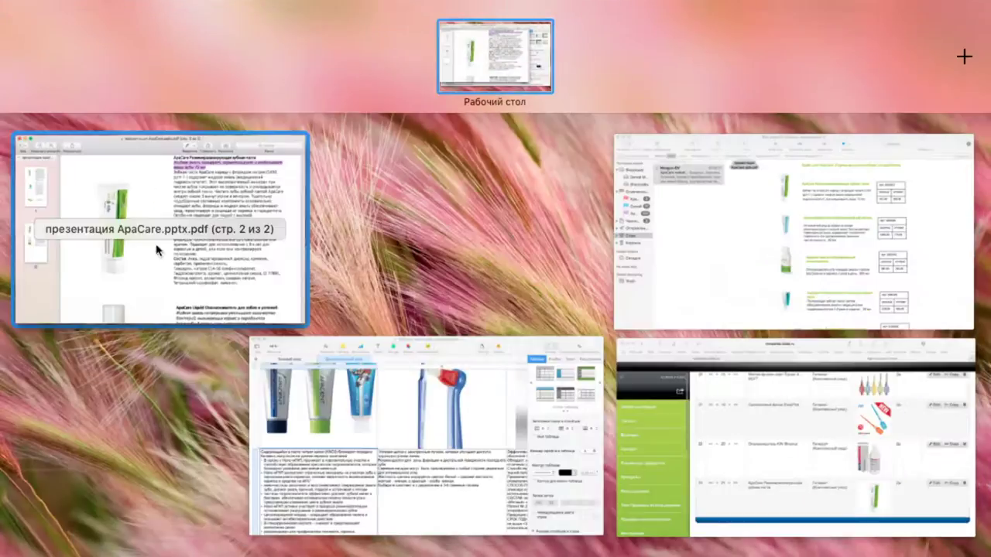
left_click(418, 433)
scroll(162, 305, "down", 4)
scroll(162, 306, "down", 10)
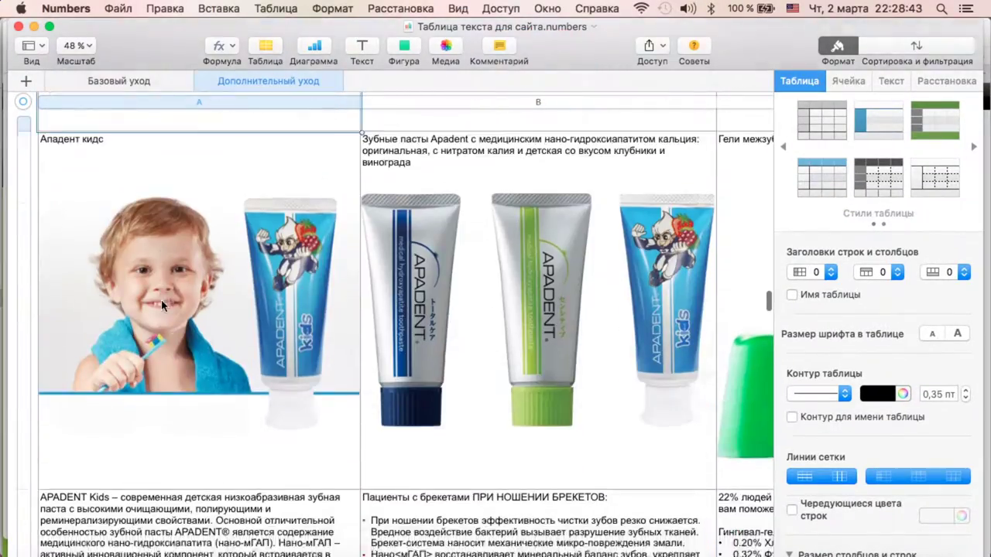
scroll(120, 253, "down", 6)
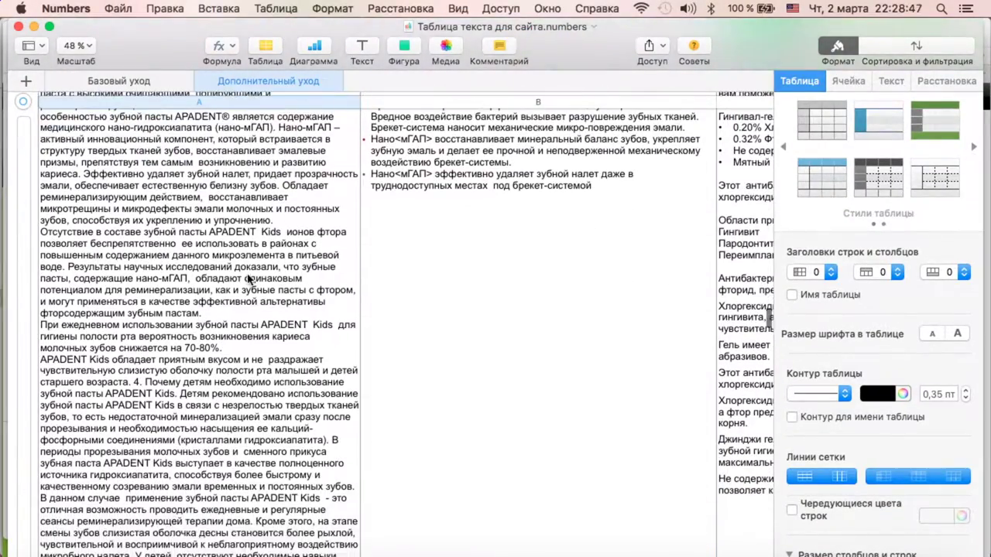
scroll(173, 185, "down", 12)
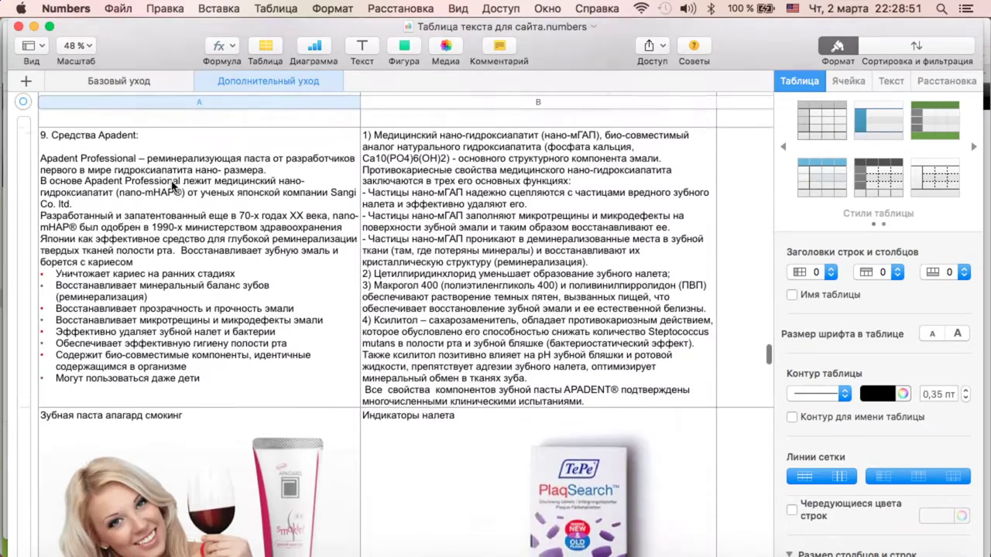
scroll(159, 123, "down", 5)
scroll(158, 123, "up", 5)
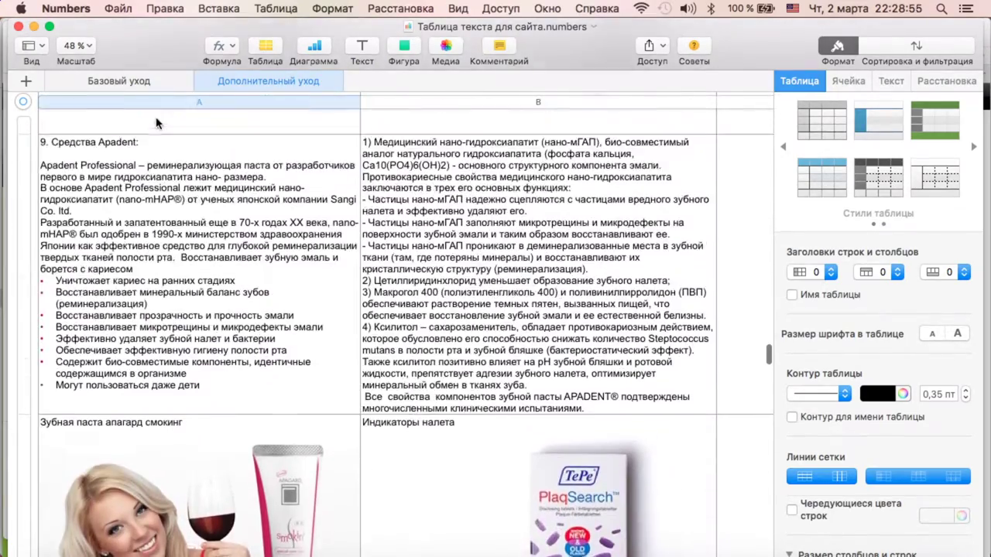
scroll(159, 124, "down", 10)
scroll(157, 122, "down", 15)
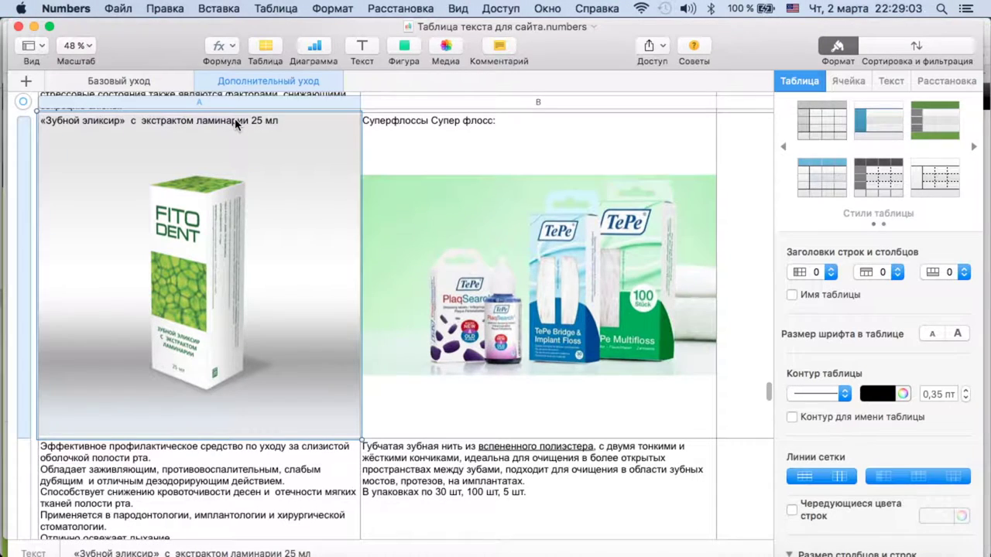
Switch back to Safari, check the fields of the ApaCare entry with id 23 and return to the product list.
mouse_move(0, 4)
left_click(761, 268)
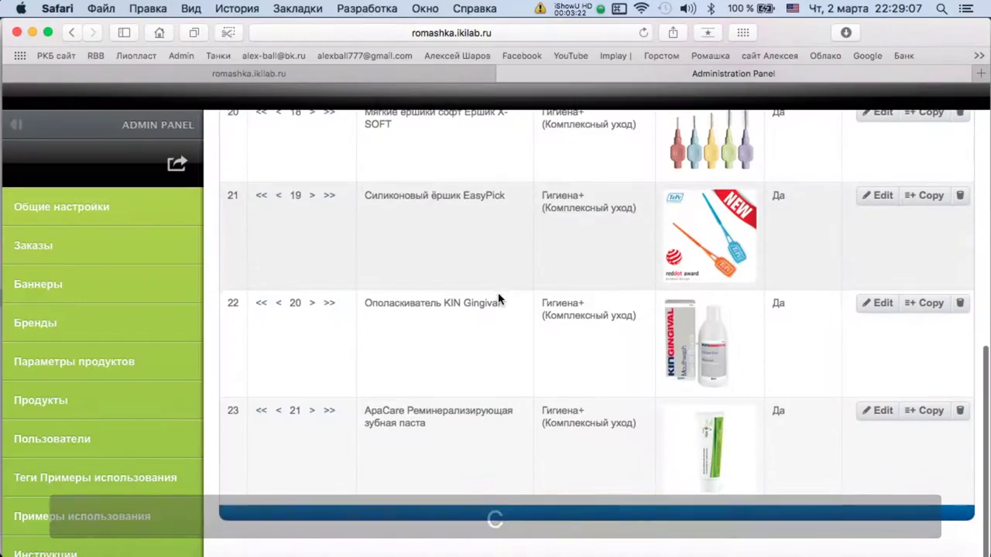
left_click(878, 414)
scroll(307, 366, "down", 3)
scroll(306, 366, "up", 3)
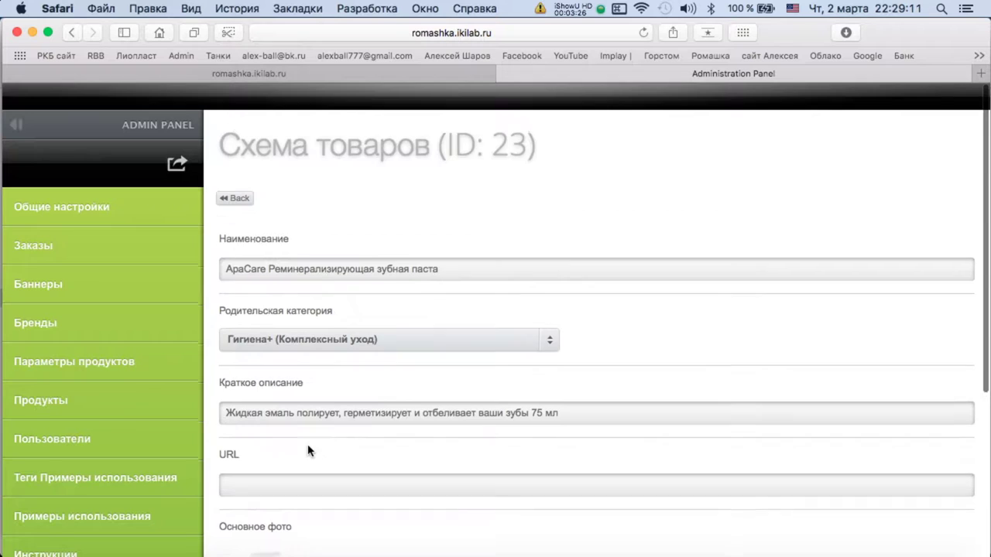
left_click(226, 204)
Add a new entry to "Гигиена+ (Комплексный уход)" and paste the copied «Зубной эликсир» title as its name.
scroll(579, 434, "up", 15)
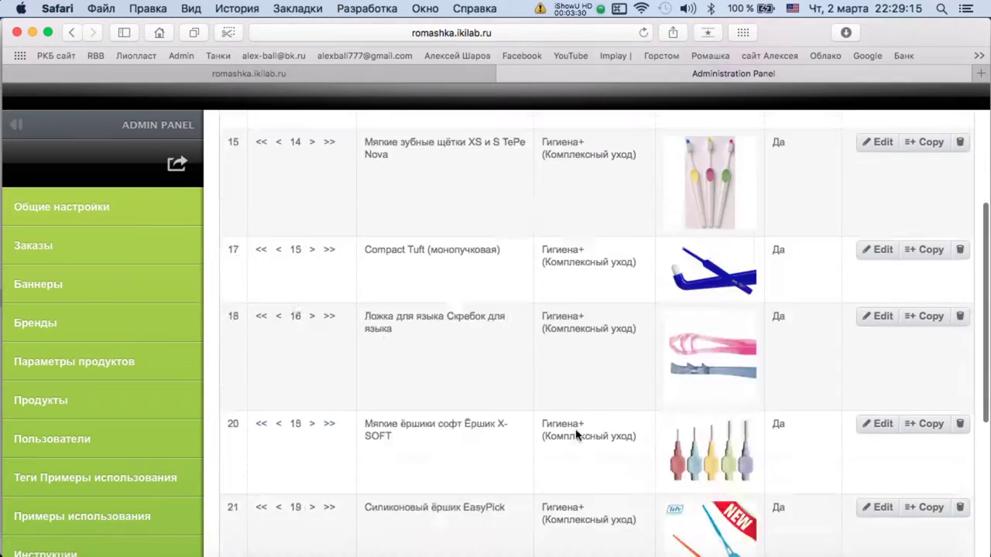
left_click(263, 220)
left_click(347, 263)
key("super+v")
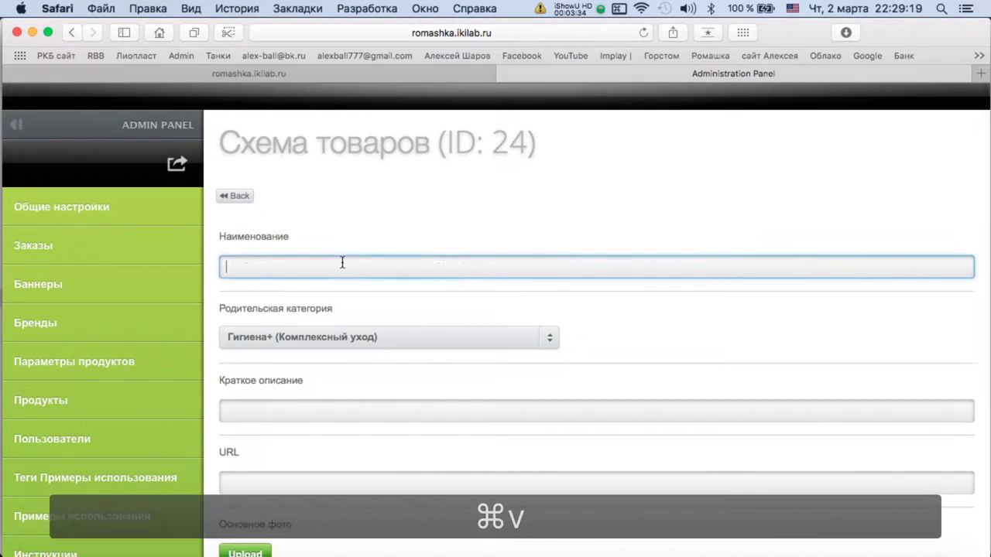
Switch to Numbers and copy the opening of the «Зубной эликсир» description, from "Эффективное профилактическое средство" to "дезодорирующим действием".
scroll(343, 261, "down", 5)
key("ctrl+Up")
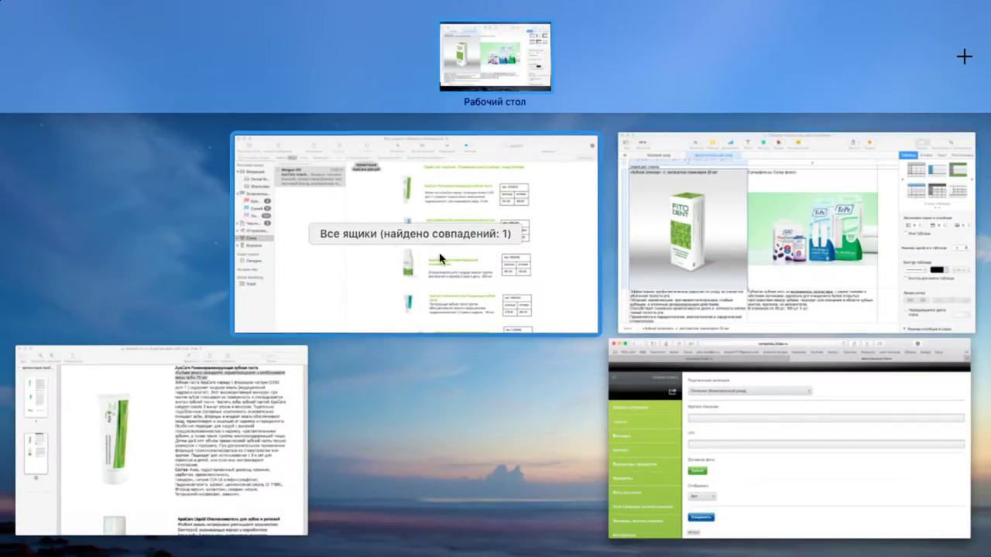
left_click(542, 253)
left_click(12, 29)
mouse_move(1, 1)
left_click(480, 166)
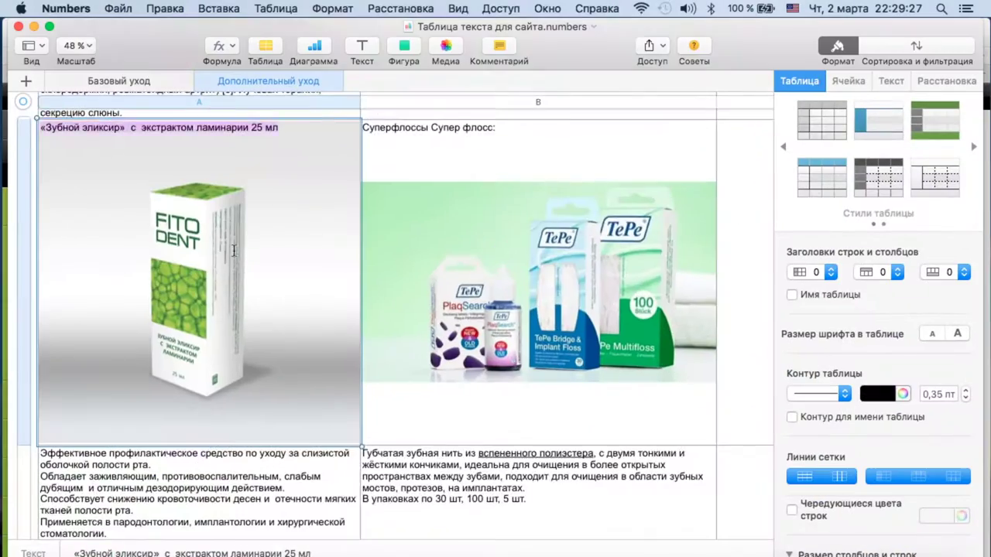
scroll(252, 250, "down", 5)
left_click(40, 254)
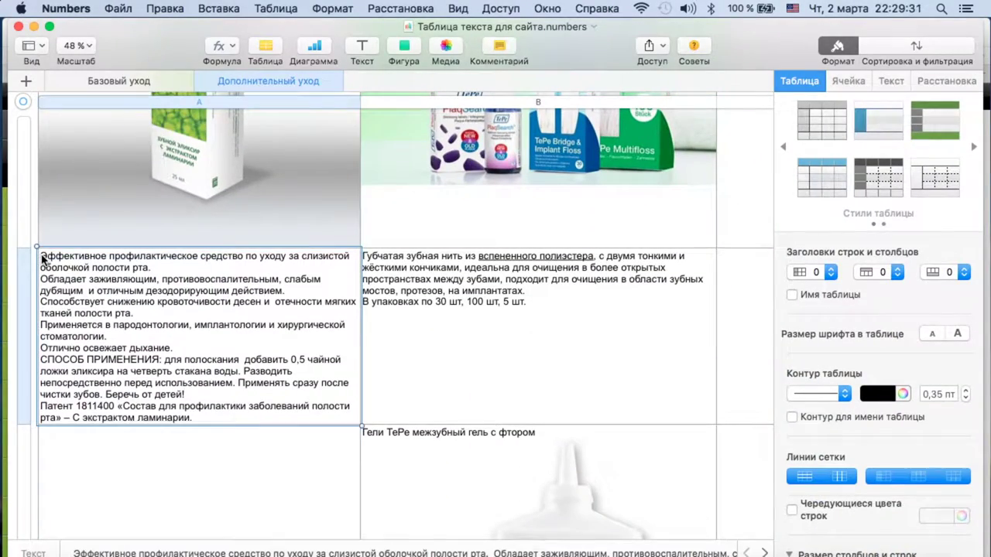
key("super+c")
Switch back to Safari and paste the copied elixir text into the entry's "Краткое описание" field.
mouse_move(0, 0)
left_click(519, 259)
key("super+v")
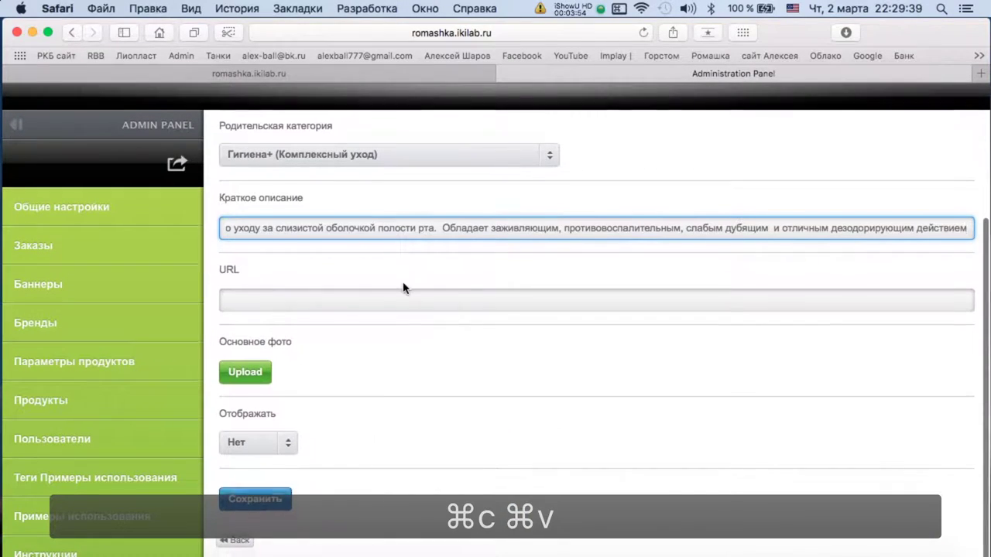
Upload Fitodent_0003.jpg from the "Фитодент" folder inside "Картинки" as the elixir entry's main photo.
left_click(259, 380)
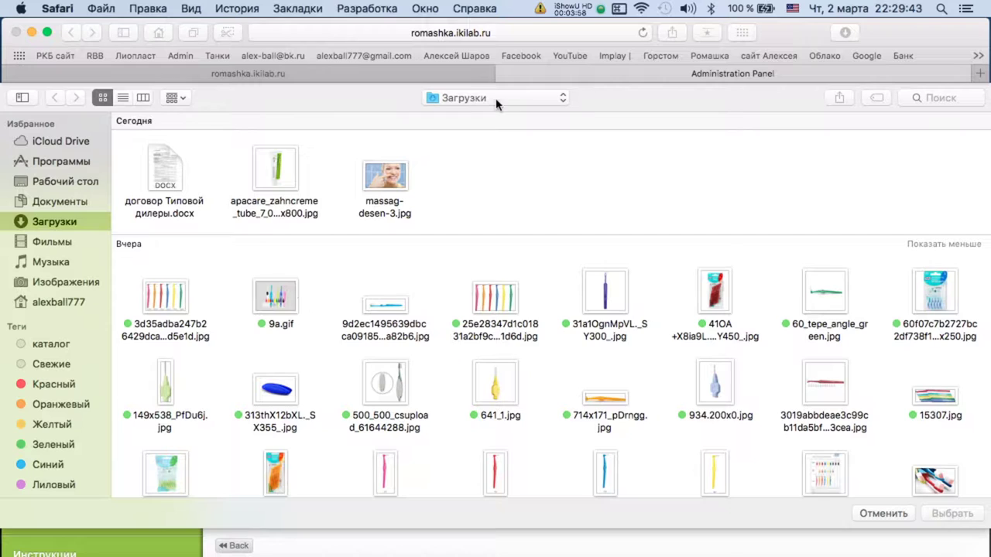
left_click(76, 184)
scroll(416, 371, "down", 5)
double_click(266, 343)
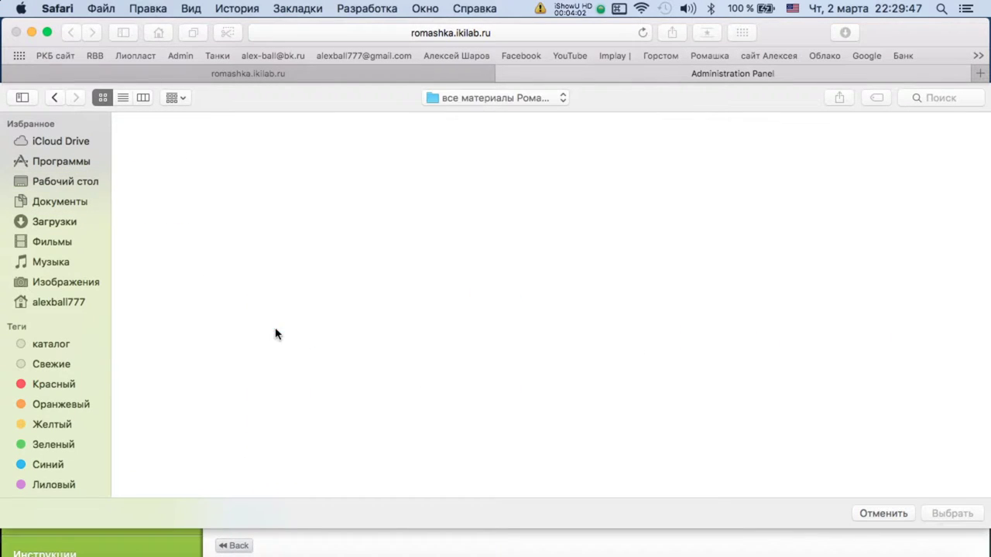
double_click(290, 426)
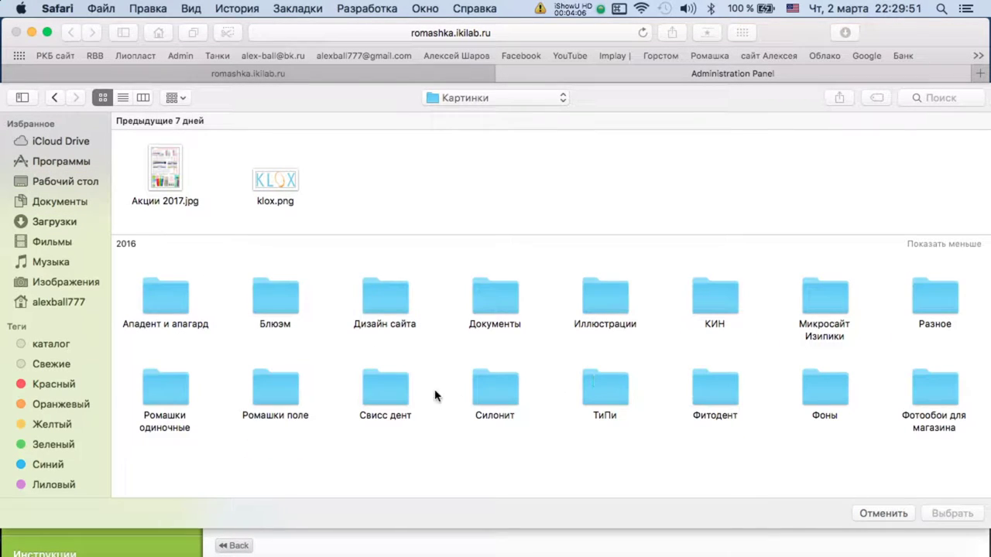
double_click(708, 396)
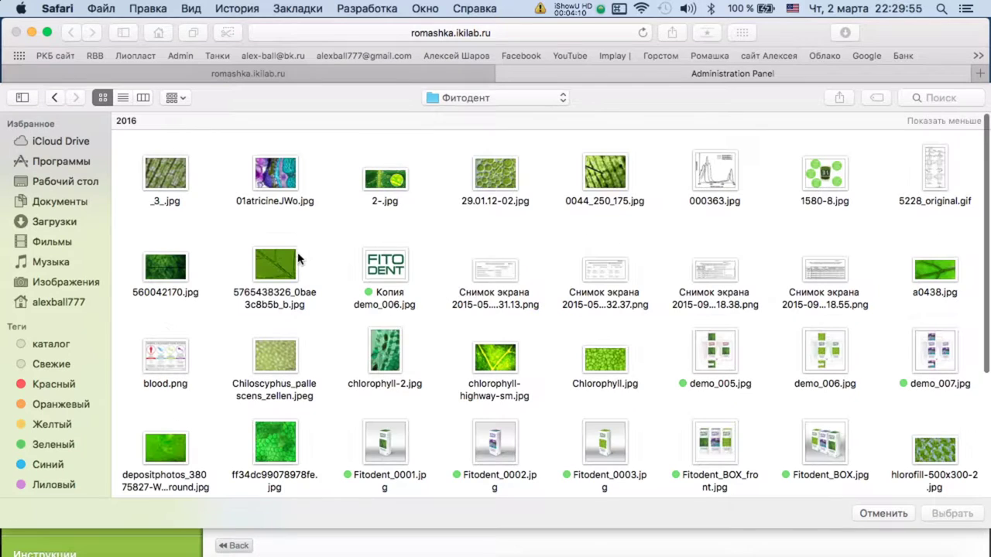
scroll(536, 341, "down", 3)
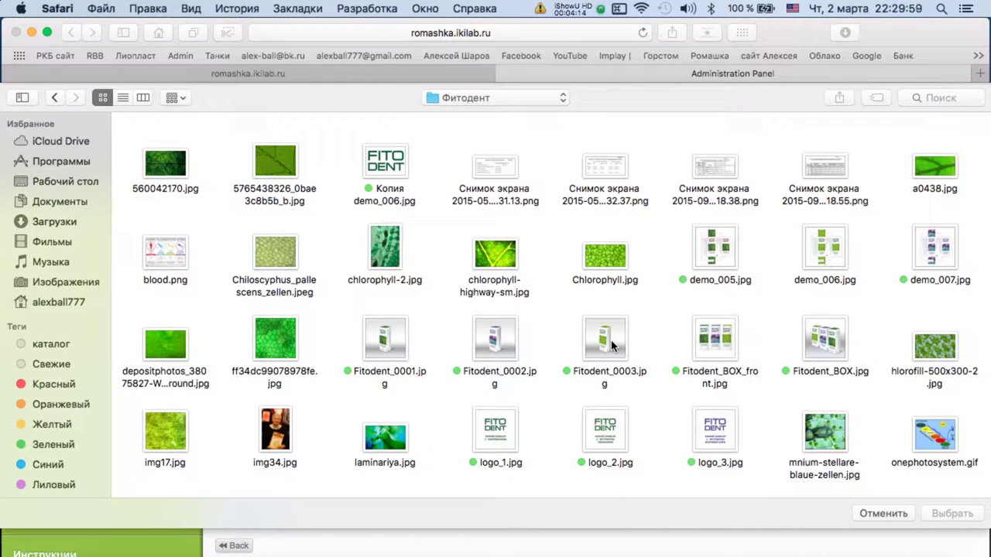
double_click(611, 346)
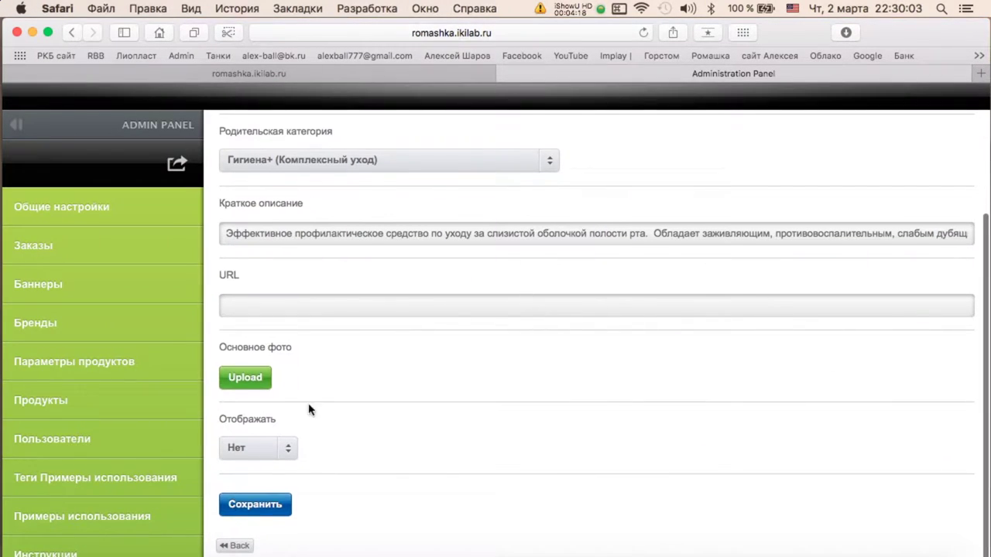
Set the elixir entry's "Отображать" option to "Да", save it and return to the end of the product list.
scroll(312, 409, "down", 3)
left_click(281, 446)
left_click(267, 489)
left_click(282, 506)
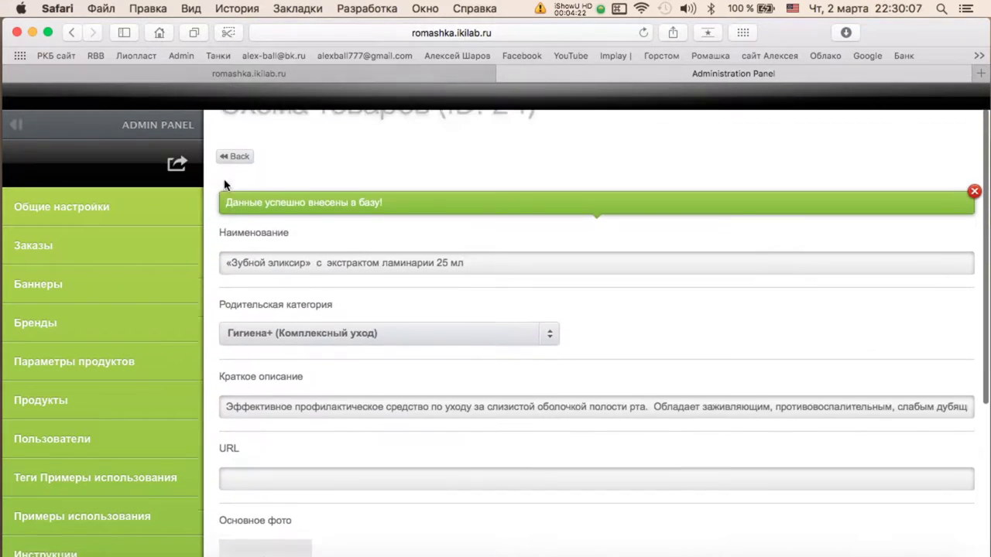
left_click(233, 190)
scroll(769, 225, "down", 5)
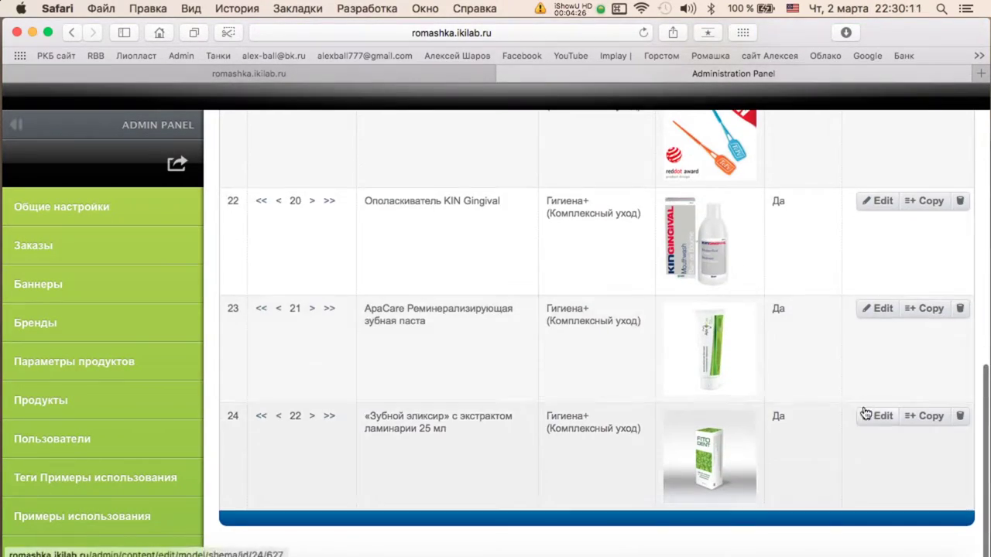
Switch to Numbers and check the "Дополнительный уход" sheet for remaining products in column A, returning to the column headings.
key("ctrl+Up")
left_click(774, 278)
scroll(170, 294, "down", 5)
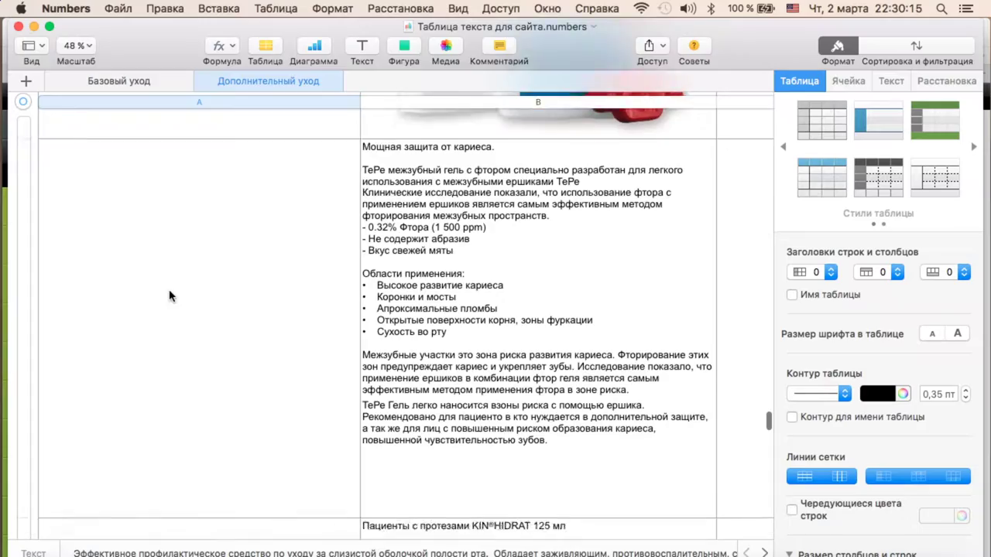
scroll(270, 320, "up", 3)
scroll(269, 319, "up", 10)
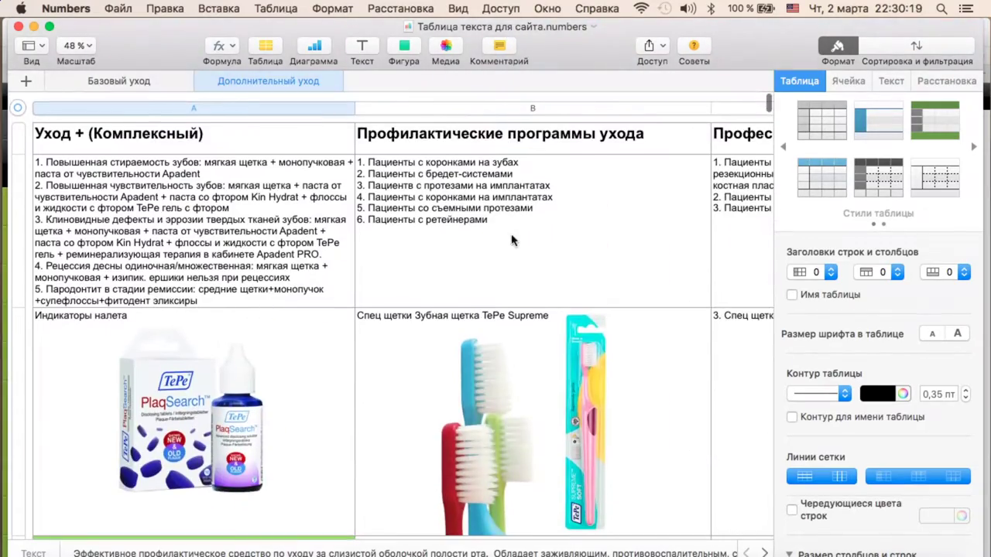
Switch back to Safari and open the "Профилактическая программа" category for editing at its "Краткое описание" field.
mouse_move(1, 5)
left_click(269, 306)
scroll(264, 193, "up", 10)
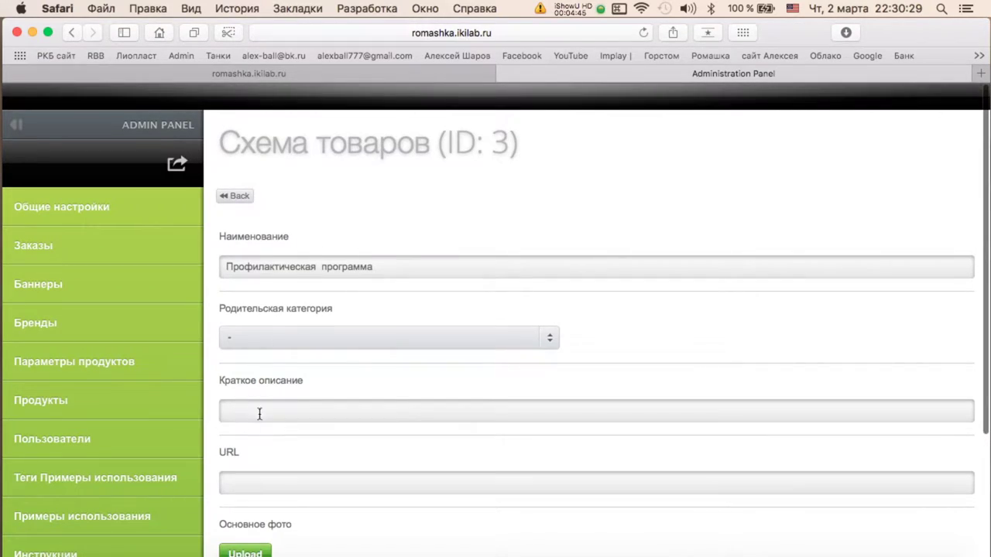
left_click(259, 414)
Switch to Numbers and copy the column B heading "Профилактические программы ухода".
mouse_move(2, 4)
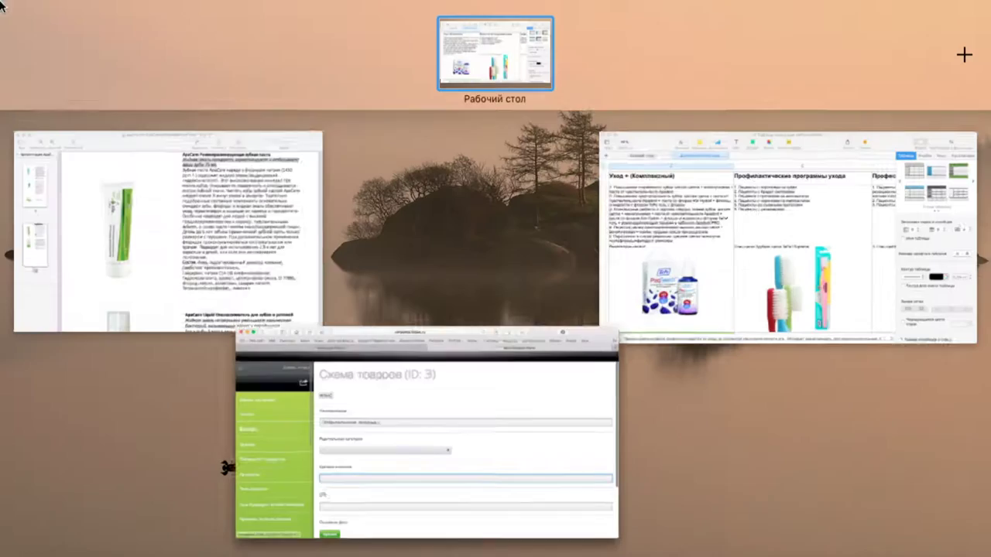
left_click(681, 256)
left_click(466, 138)
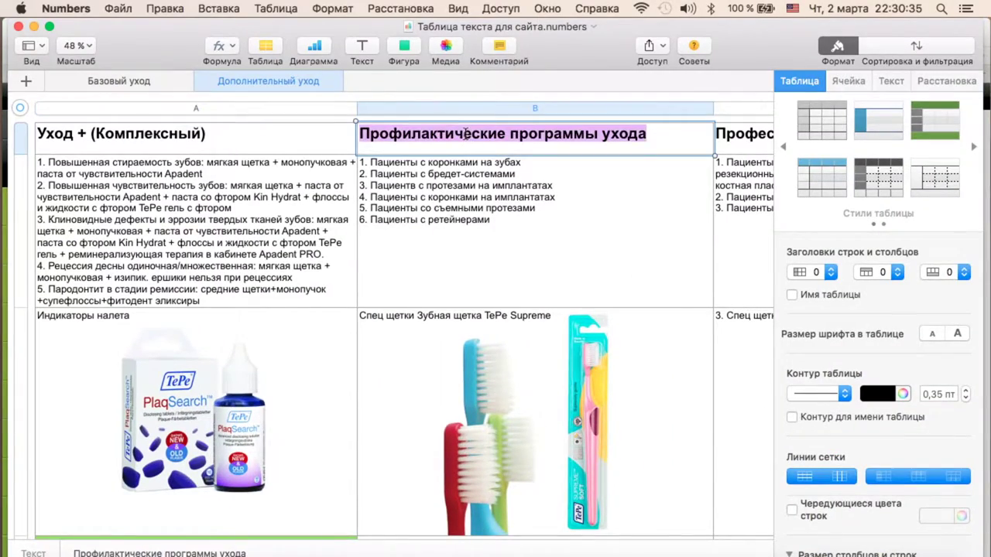
key("super+c")
In Safari, fill the category's "Краткое описание" with the copied heading followed by "для пациентов с брикетами и имплантатами".
mouse_move(2, 5)
left_click(367, 289)
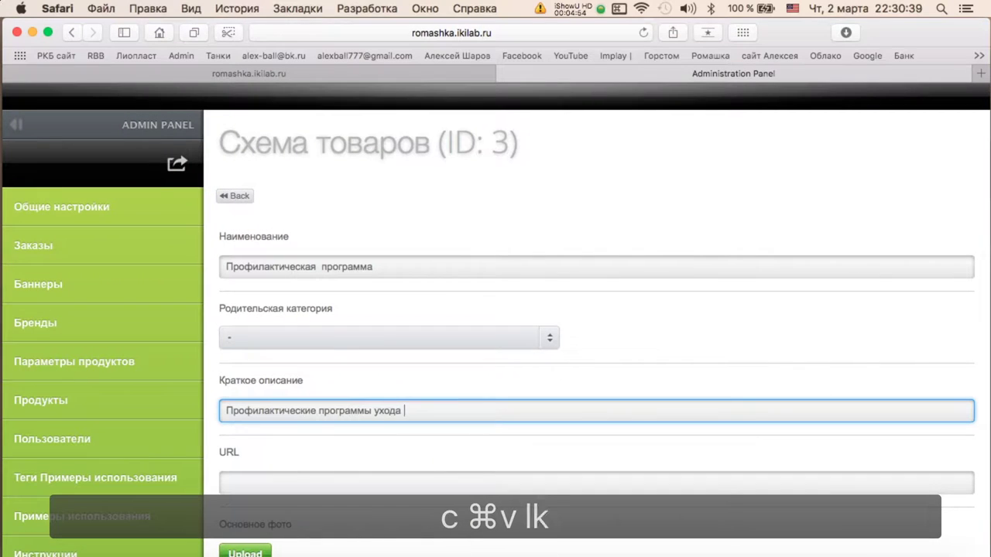
type("для пациентов с б")
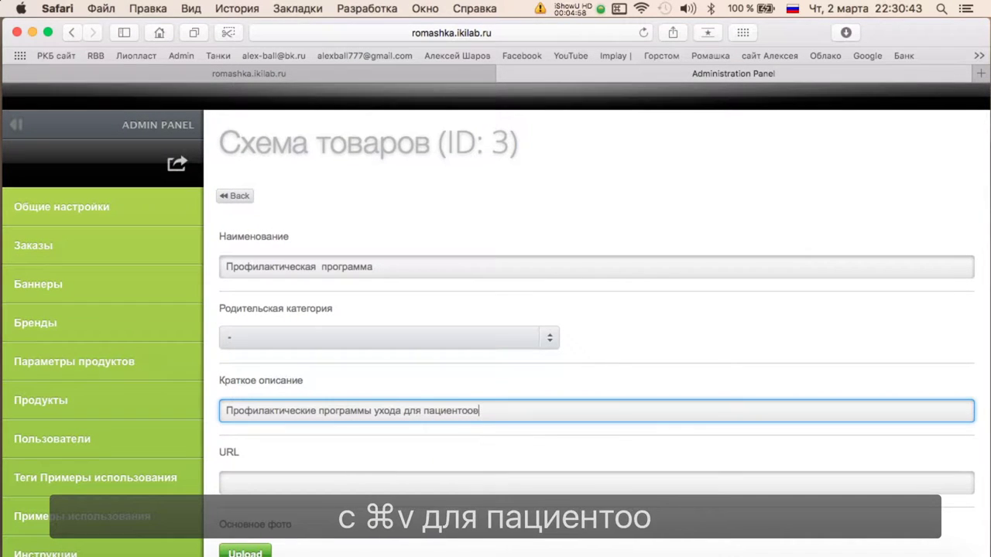
type("рекетами и имплантатами")
Upload 0.jpg from the "баннеры" folder inside "ТиПи" as the category's main photo.
scroll(232, 454, "down", 3)
left_click(244, 436)
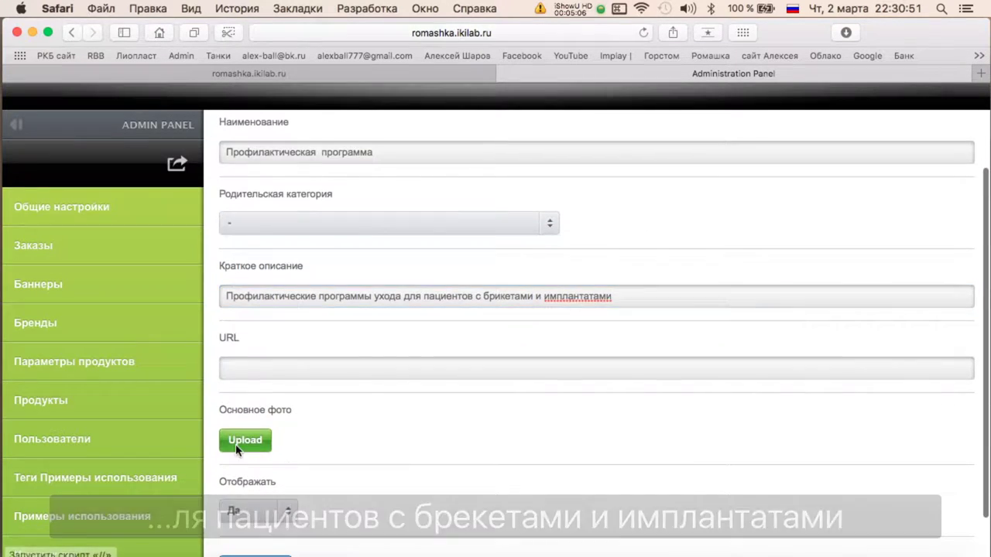
scroll(546, 222, "down", 5)
scroll(547, 222, "up", 5)
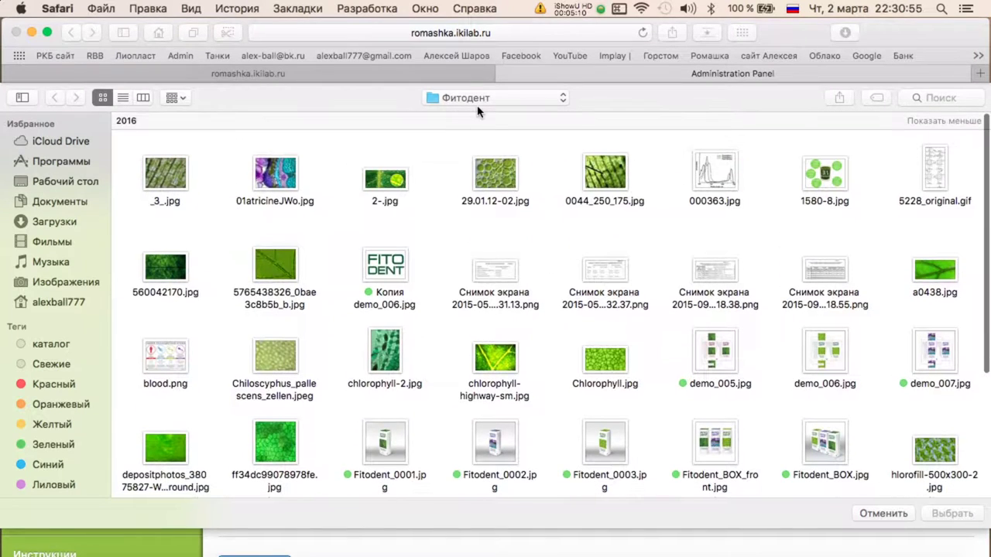
left_click(495, 98)
left_click(476, 116)
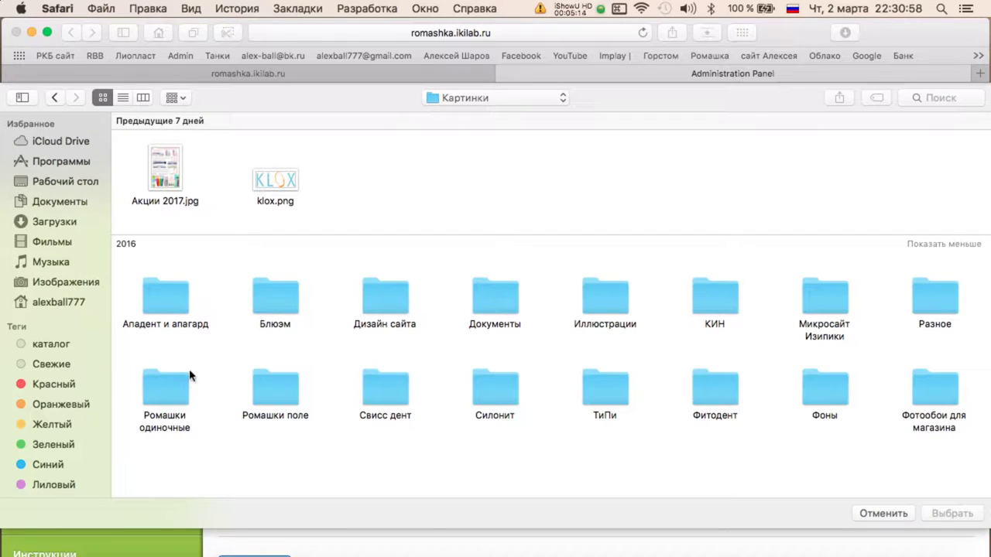
double_click(609, 300)
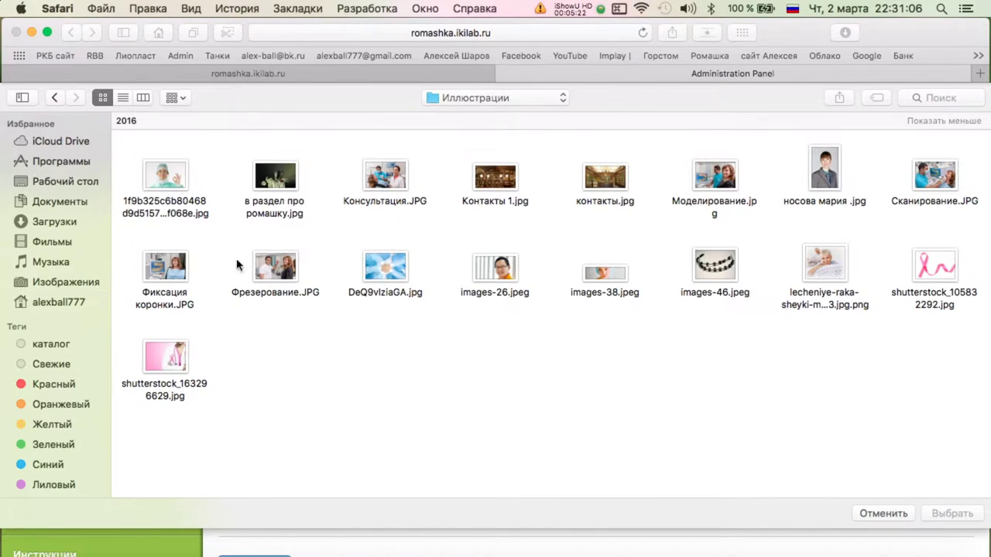
left_click(533, 97)
left_click(511, 115)
double_click(614, 390)
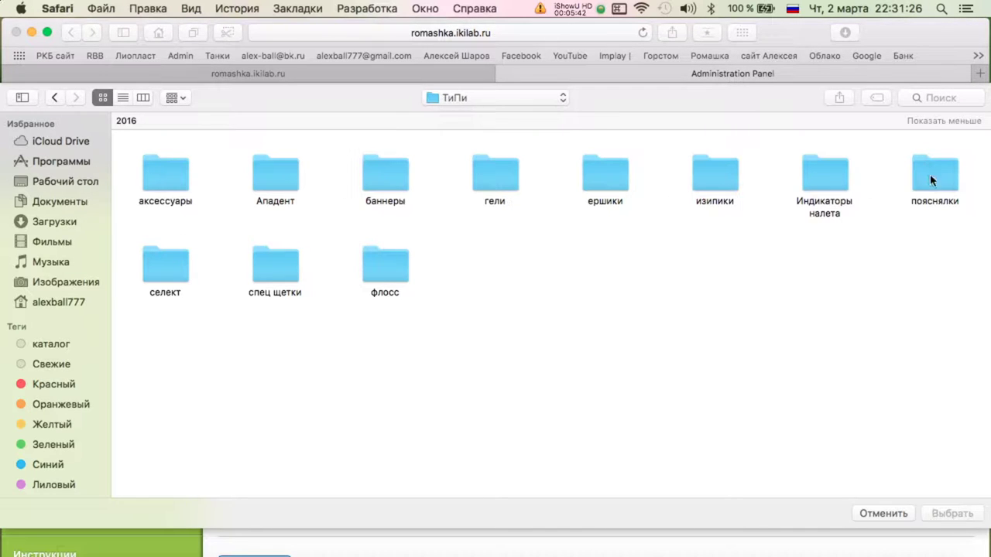
double_click(390, 169)
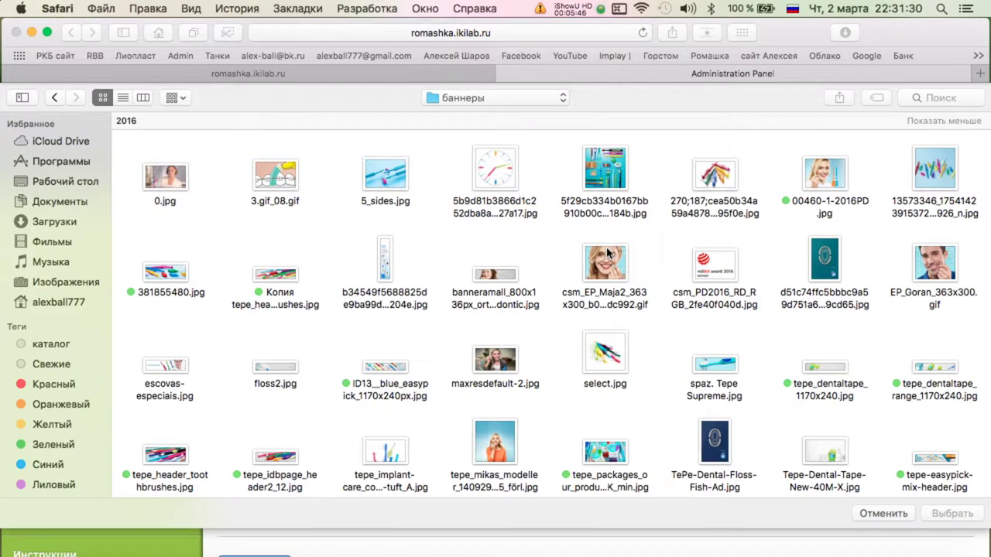
double_click(172, 194)
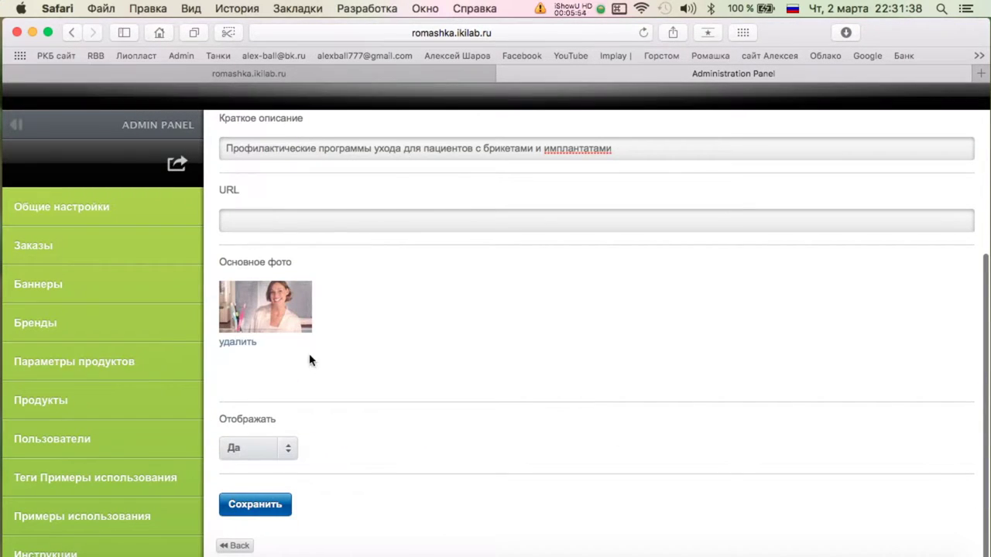
left_click(237, 343)
left_click(235, 375)
right_click(168, 177)
key("Escape")
key("Escape")
Save the "Профилактическая программа" category and start a new entry in its list of subpages.
left_click(256, 504)
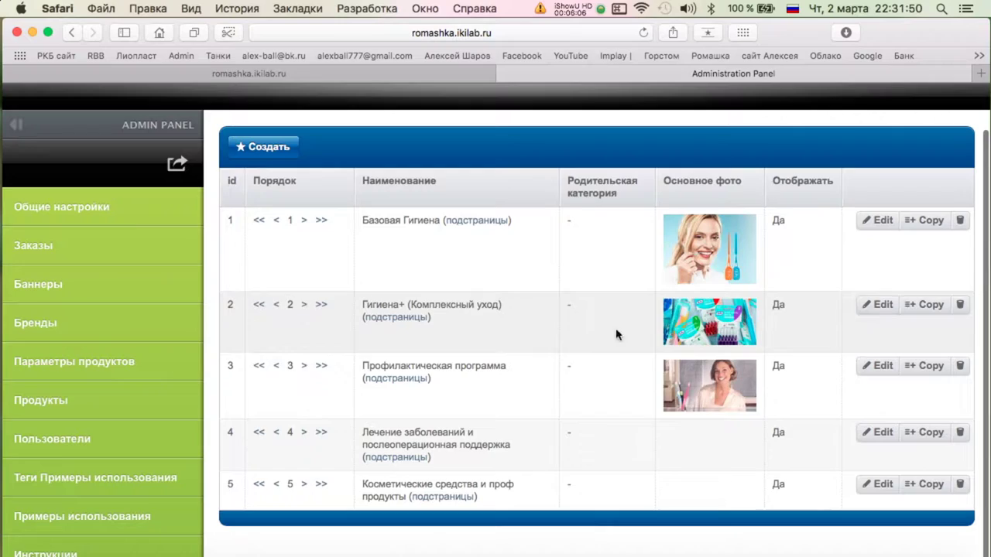
left_click(422, 385)
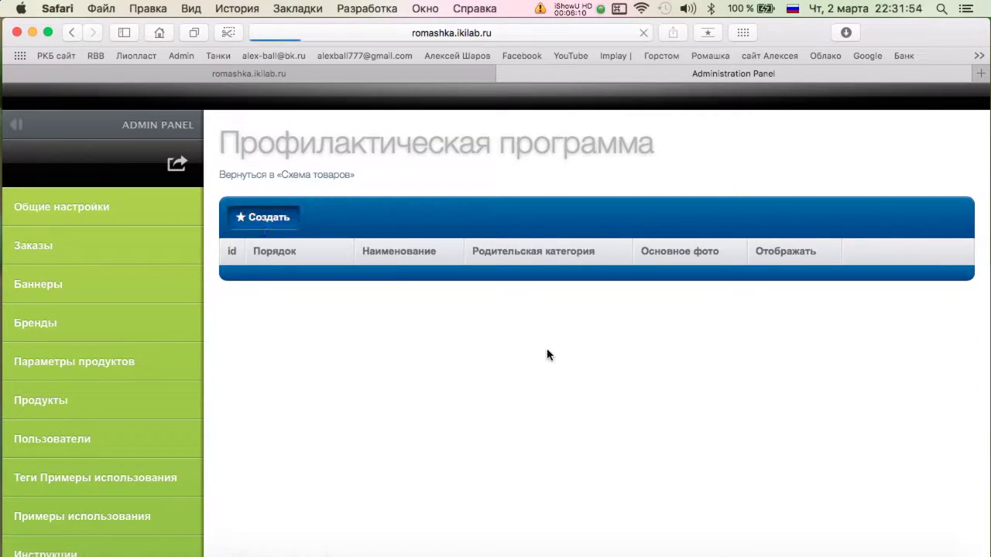
Switch to Numbers and copy the title "Спец щетки Зубная щетка TePe Supreme" from column B.
key("ctrl+Up")
left_click(740, 191)
scroll(529, 257, "down", 1)
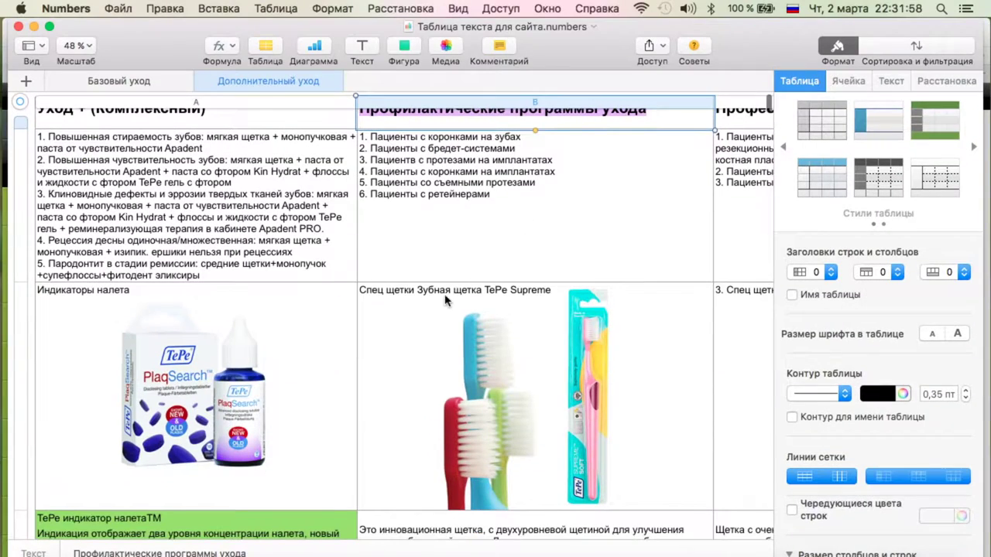
left_click(448, 299)
key("super+c")
Switch back to Safari and paste the copied TePe Supreme title as the new entry's name.
key("ctrl+Up")
left_click(262, 291)
left_click(283, 265)
key("super+v")
scroll(279, 271, "down", 3)
Switch to Numbers and copy the TePe Supreme description from "Это инновационная щетка" to "десневую бороздку".
key("ctrl+Up")
left_click(767, 263)
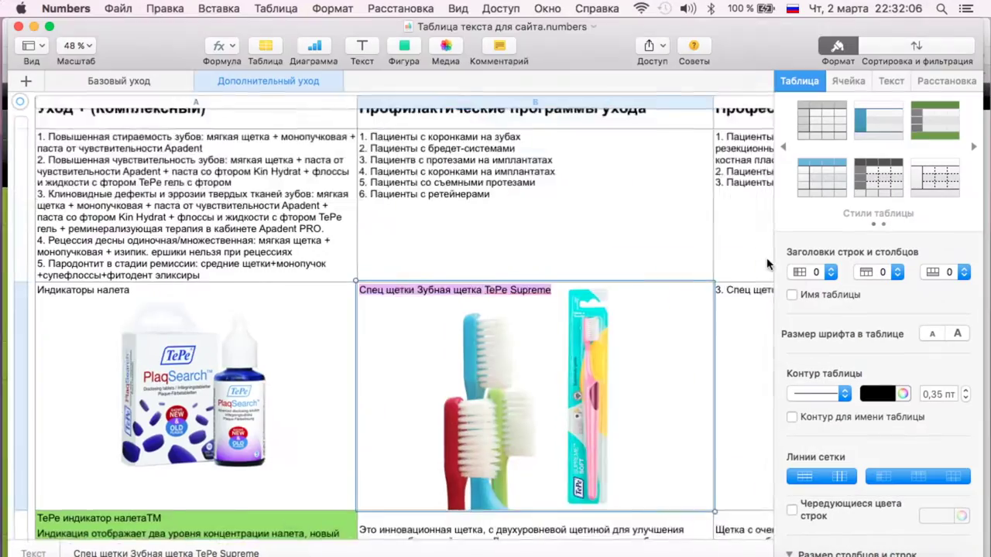
scroll(493, 276, "down", 5)
left_click(356, 259)
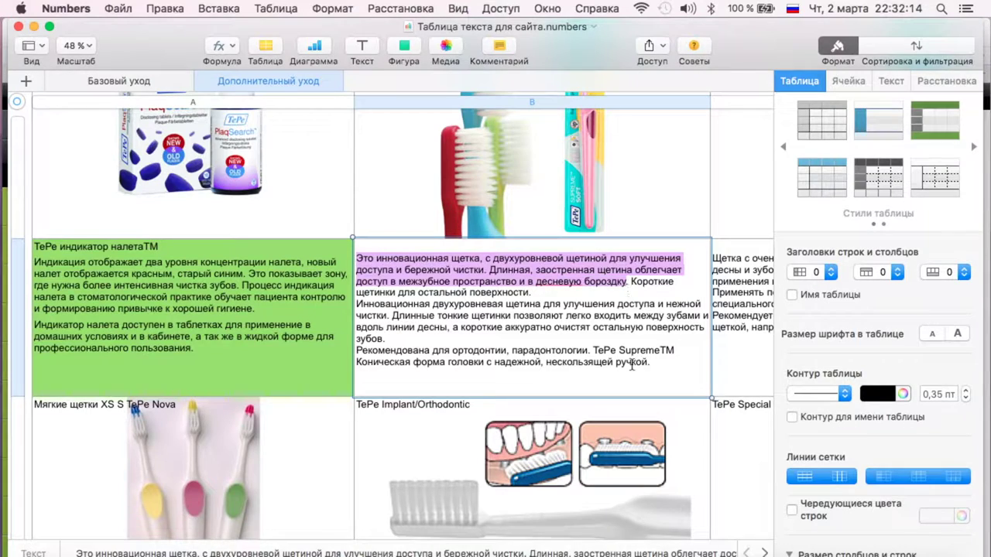
key("super+c")
Switch back to Safari and paste the copied toothbrush text into the entry's "Краткое описание" field.
key("ctrl+Up")
left_click(431, 328)
left_click(276, 287)
key("super+v")
scroll(263, 349, "down", 2)
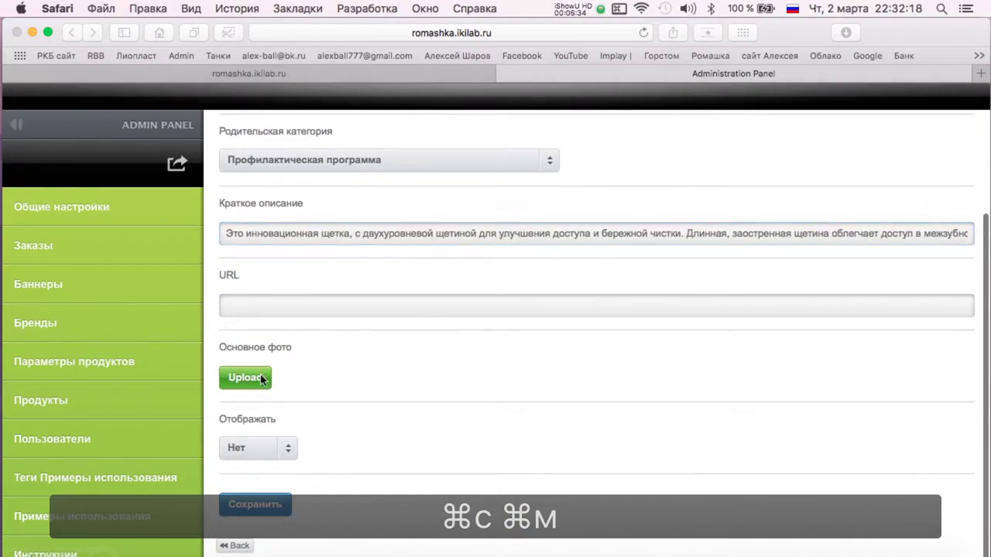
Upload the TePe Supreme toothbrush picture from the "спец щетки" folder inside "ТиПи" as the entry's main photo.
left_click(260, 376)
left_click(528, 99)
left_click(465, 113)
double_click(283, 272)
scroll(477, 327, "down", 3)
left_click(157, 432)
double_click(157, 432)
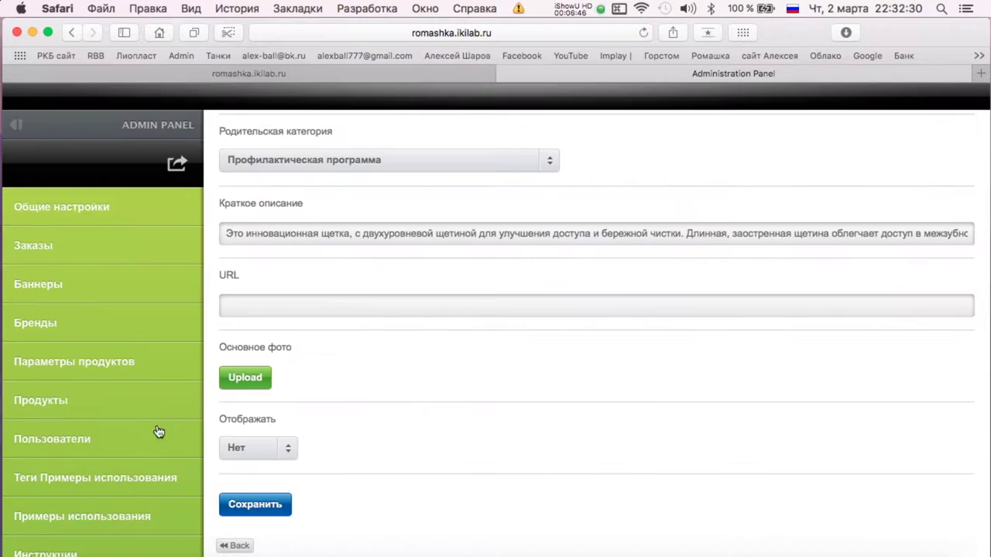
Set the TePe Supreme entry's "Отображать" option to "Да", save it and return to the "Профилактическая программа" list.
scroll(288, 496, "down", 3)
left_click(262, 451)
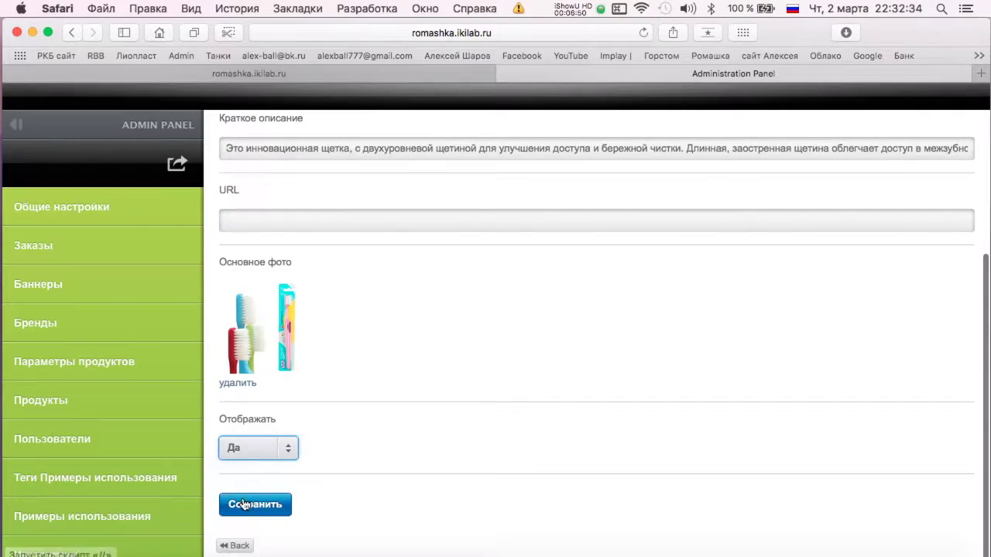
left_click(255, 505)
left_click(233, 194)
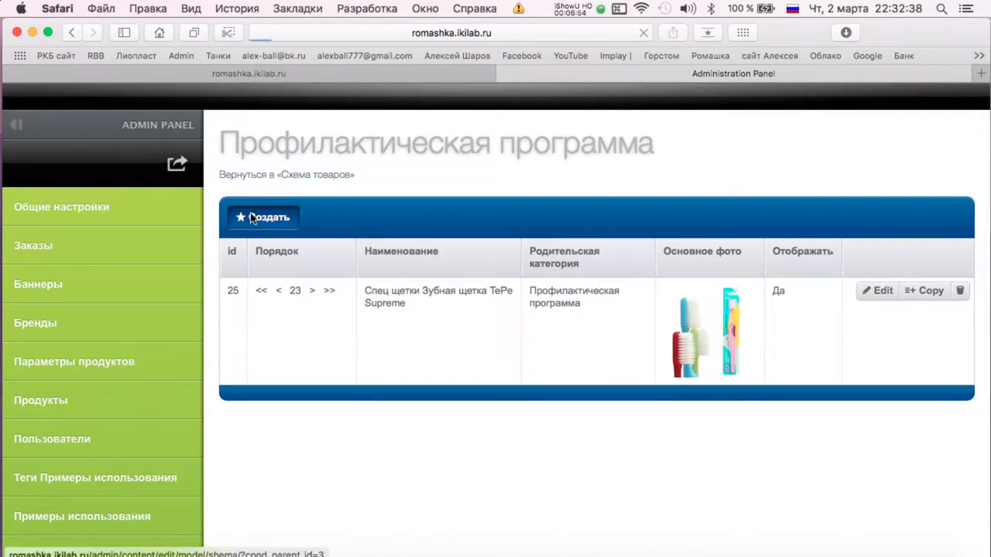
Create a new "Профилактическая программа" entry, copy the title "TePe Implant/Orthodontic" from Numbers and paste it into "Наименование" in Safari.
left_click(252, 218)
key("ctrl+Up")
left_click(713, 217)
scroll(386, 256, "down", 4)
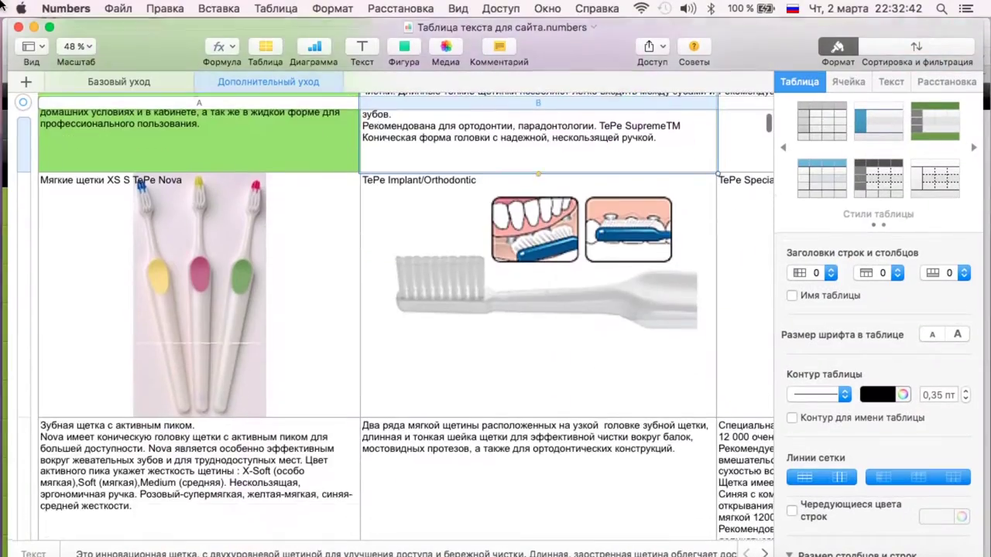
mouse_move(1, 1)
left_click(294, 309)
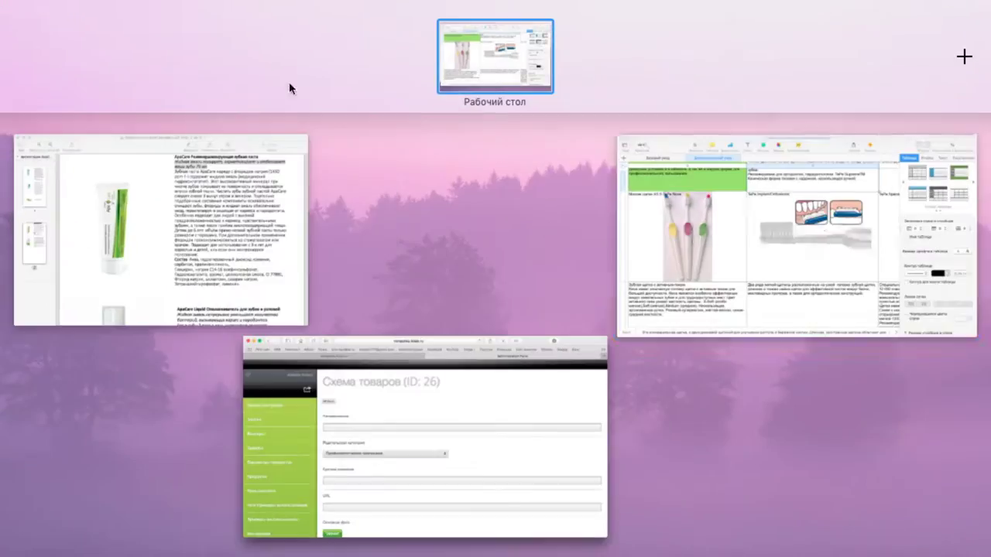
left_click(697, 233)
triple_click(399, 180)
key("super+c")
key("super+Tab")
key("super+v")
Switch to Numbers and copy the TePe Implant/Orthodontic description from "Два ряда мягкой щетины" to "ортодонтических конструкций".
key("ctrl+Up")
left_click(851, 271)
scroll(336, 274, "down", 4)
left_click(362, 246)
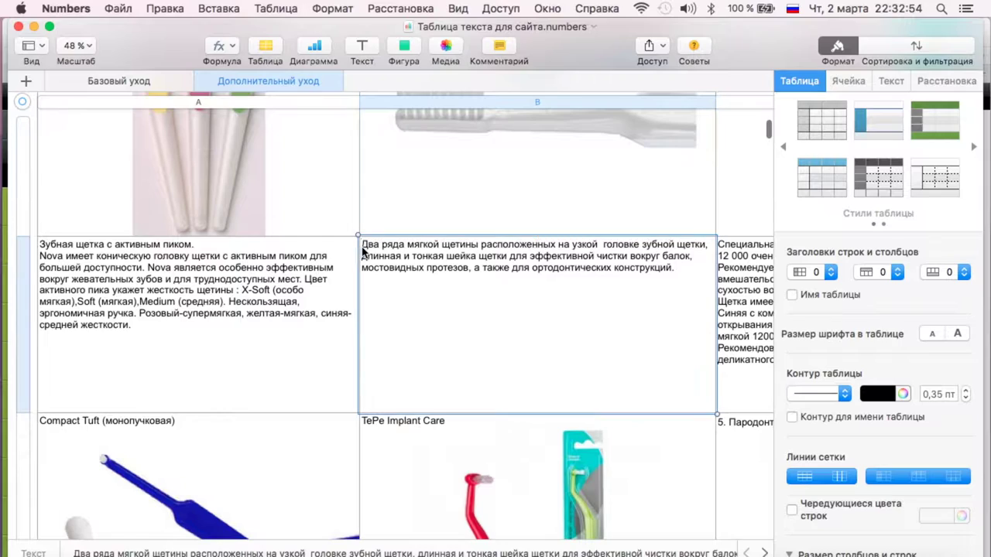
key("super+c")
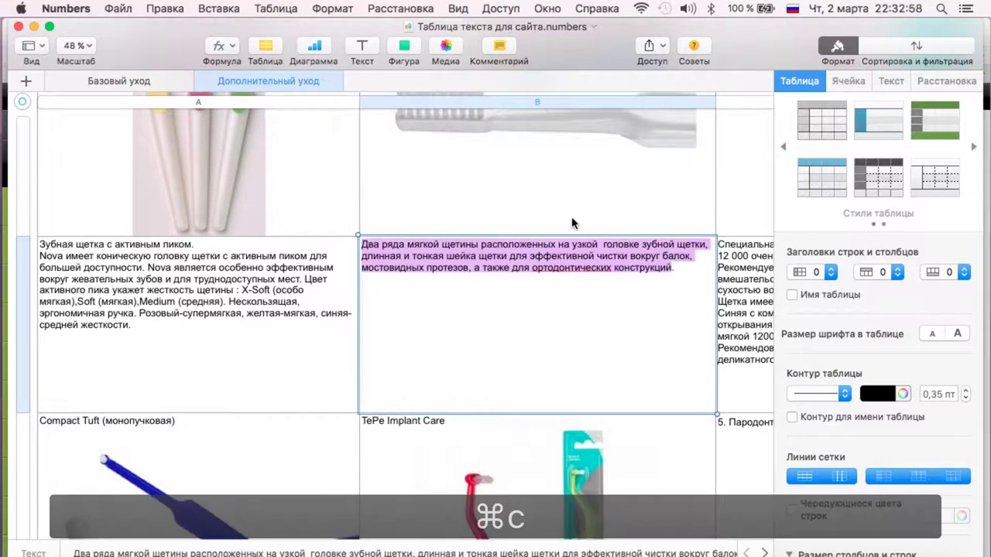
Switch back to Safari and paste the copied TePe Implant/Orthodontic text into the entry's "Краткое описание" field.
key("ctrl+Up")
left_click(418, 287)
left_click(287, 407)
key("super+v")
Open the main photo upload and preview tepe-special-brushes-implant-brush.png in the "спец щетки" folder.
scroll(468, 326, "down", 5)
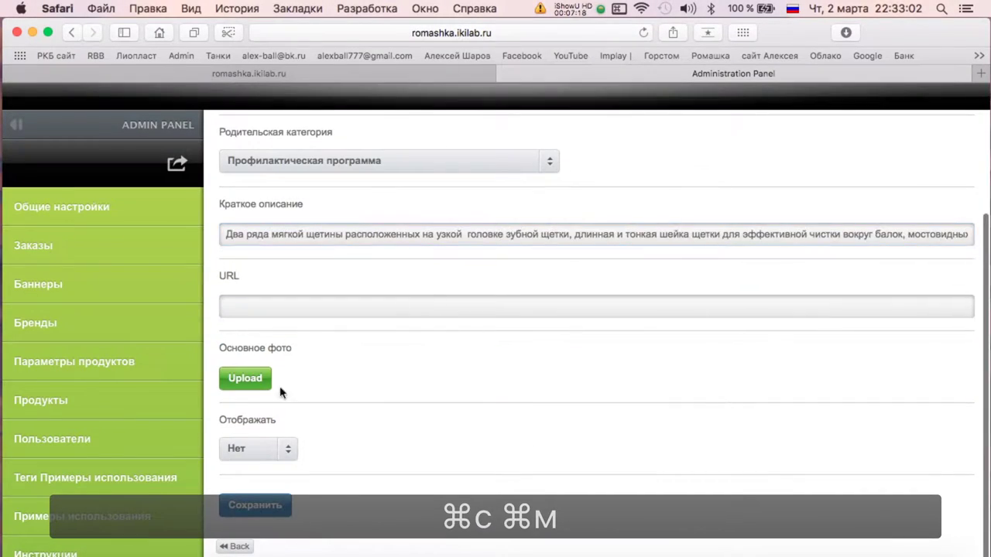
left_click(252, 382)
scroll(818, 356, "down", 5)
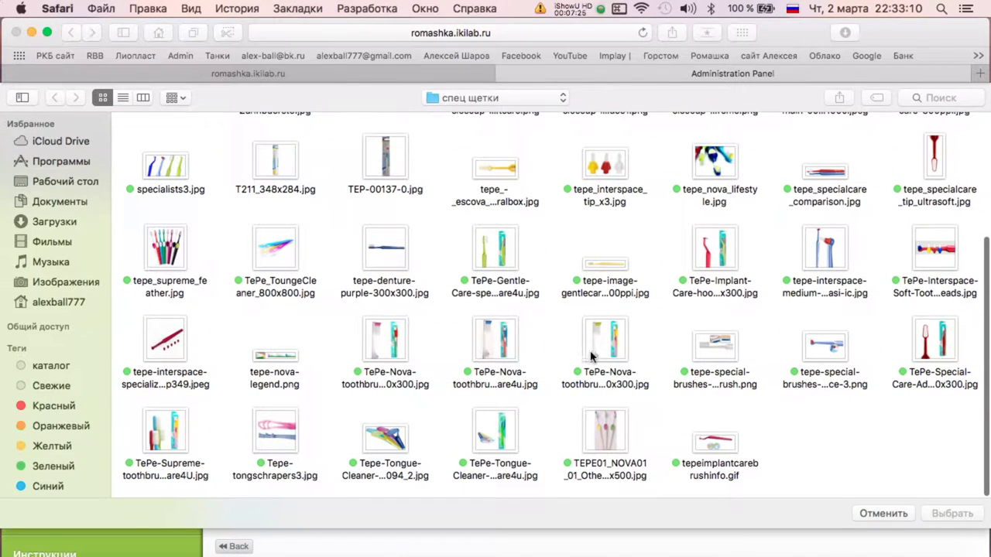
left_click(712, 357)
key("space")
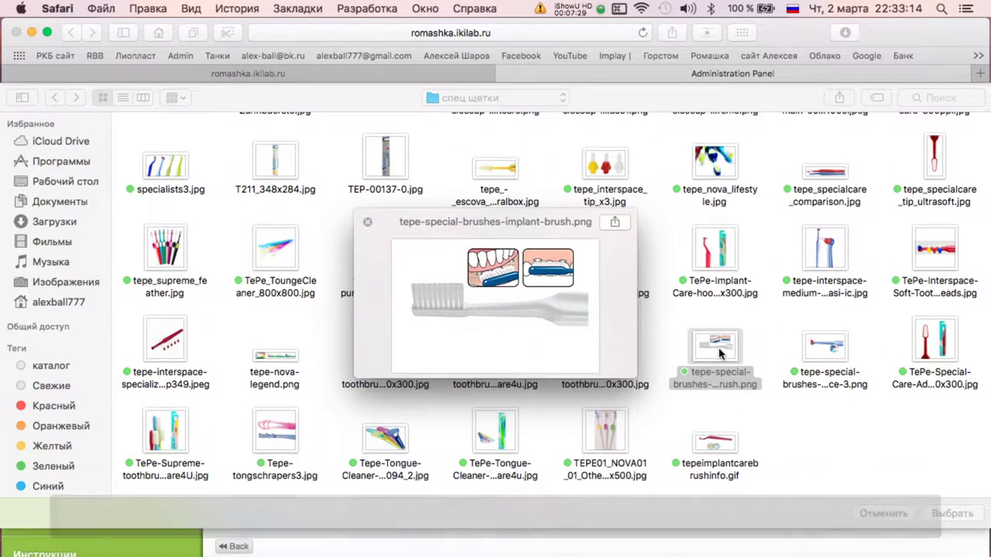
key("space")
Look through the "Загрузки" folder for another implant brush picture and preview product-closeup-implantbrush.png.
left_click(64, 222)
scroll(534, 266, "down", 5)
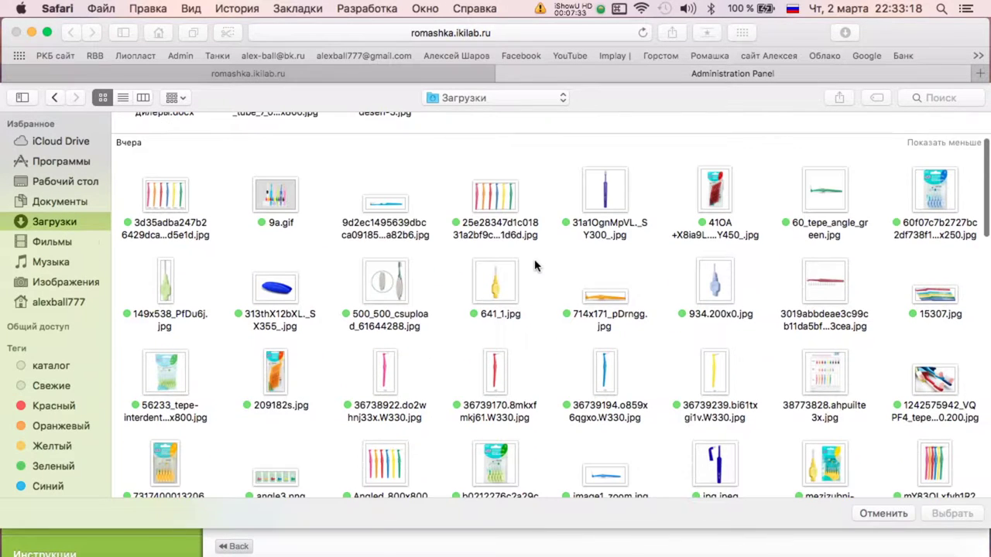
scroll(343, 250, "down", 5)
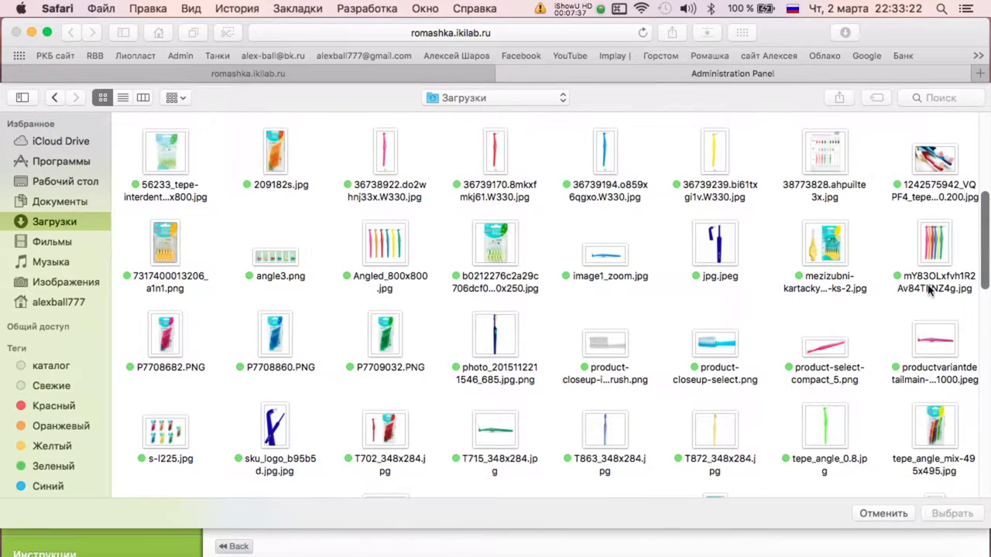
left_click(615, 345)
key("space")
key("space")
key("space")
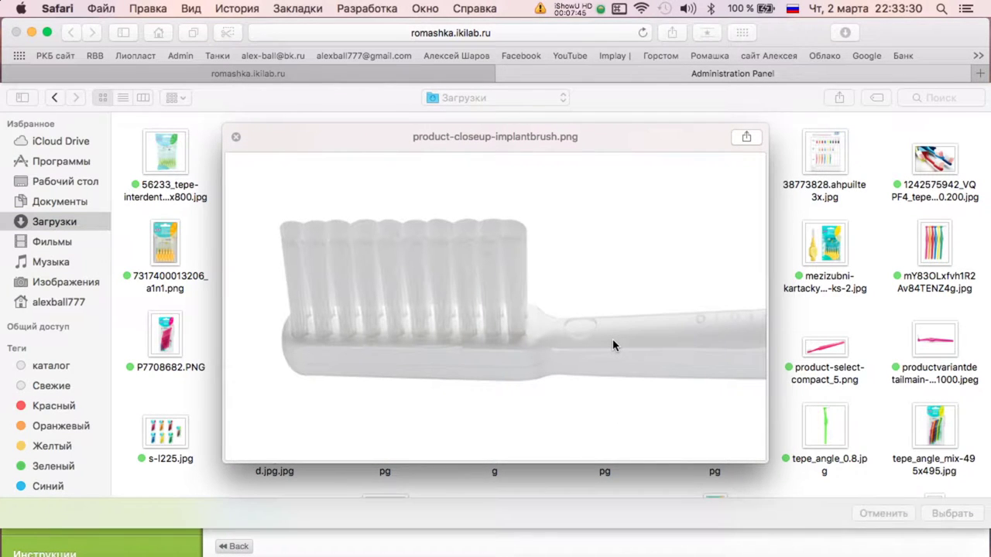
key("space")
scroll(464, 279, "up", 10)
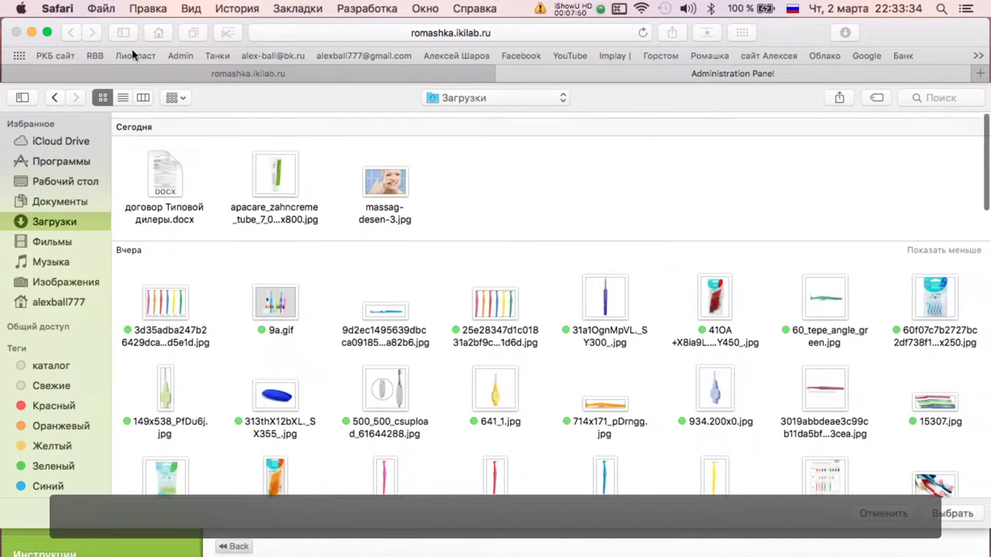
Return to the "спец щетки" folder and upload tepe-special-brushes-implant-brush.png as the entry's main photo.
left_click(53, 99)
scroll(608, 315, "down", 3)
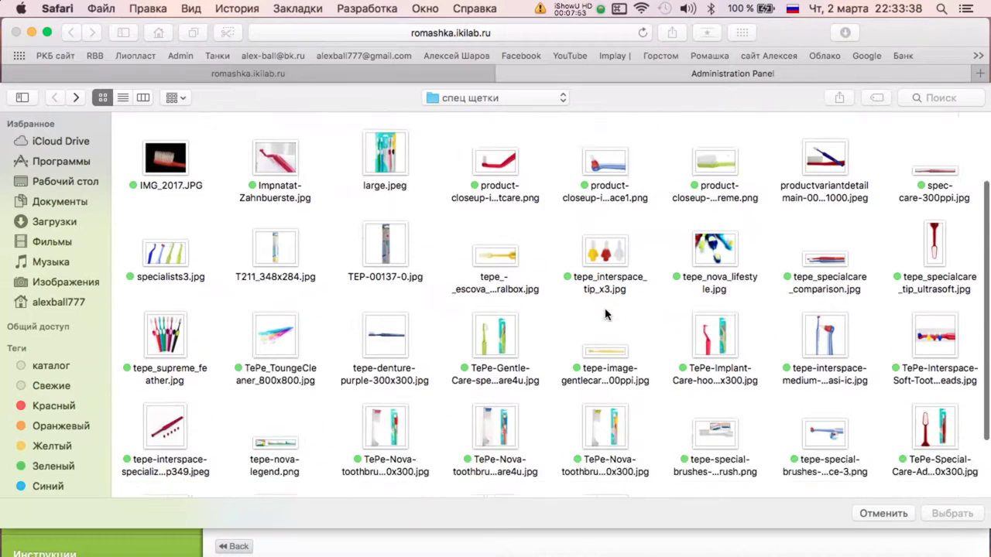
double_click(724, 375)
Set the TePe Implant/Orthodontic entry's "Отображать" option to "Да", save it and return to the category list.
scroll(457, 316, "down", 2)
left_click(259, 447)
left_click(255, 504)
scroll(236, 232, "up", 2)
left_click(235, 198)
Switch to Numbers and copy the title "TePe Implant Care" from its cell.
key("ctrl+Up")
left_click(690, 273)
scroll(447, 238, "down", 3)
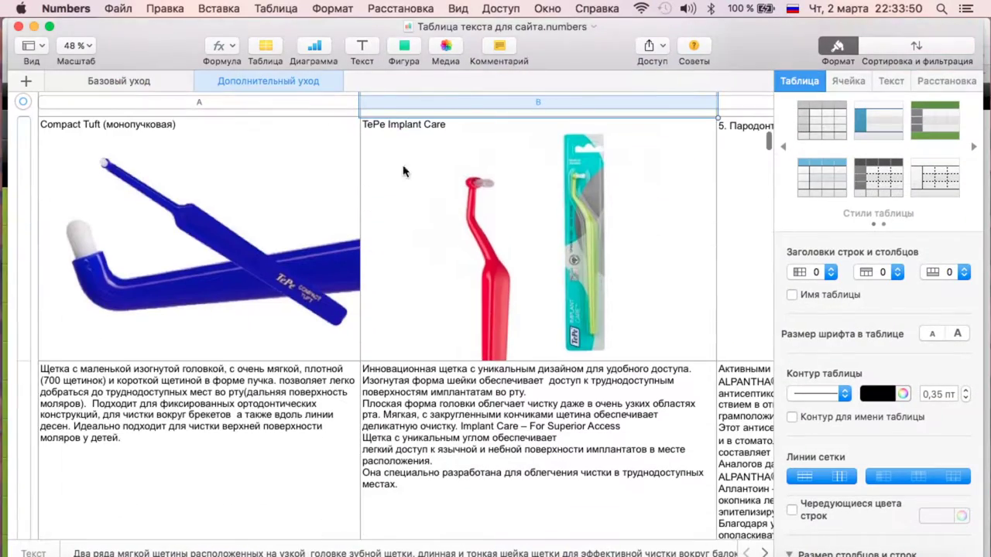
triple_click(387, 131)
key("super+c")
Switch back to Safari, create a new entry in "Профилактическая программа" and paste "TePe Implant Care" as its "Наименование".
key("ctrl+Up")
left_click(442, 276)
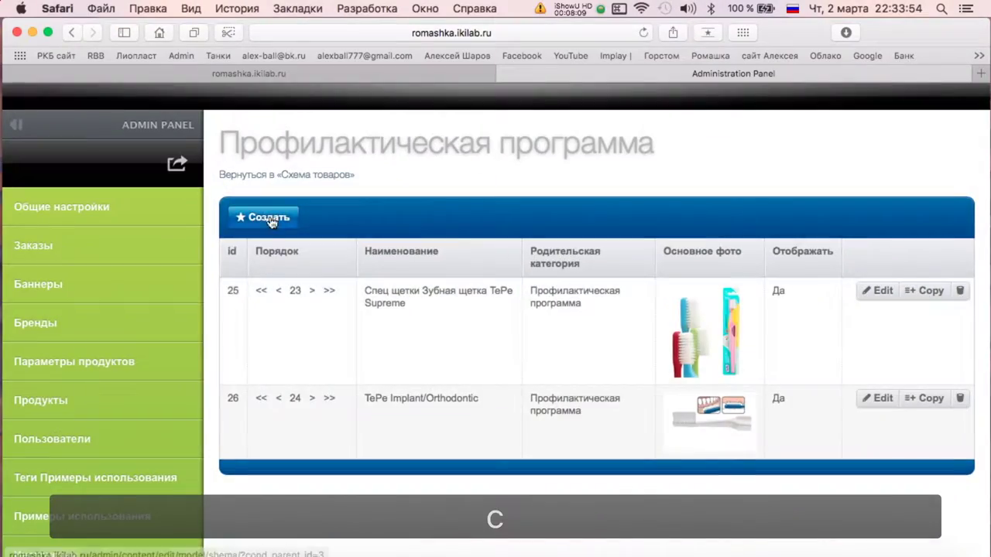
left_click(261, 216)
left_click(290, 265)
key("super+v")
Switch to Numbers and copy the TePe Implant Care description from "Инновационная щетка" to "имплантатам во рту".
left_click(303, 410)
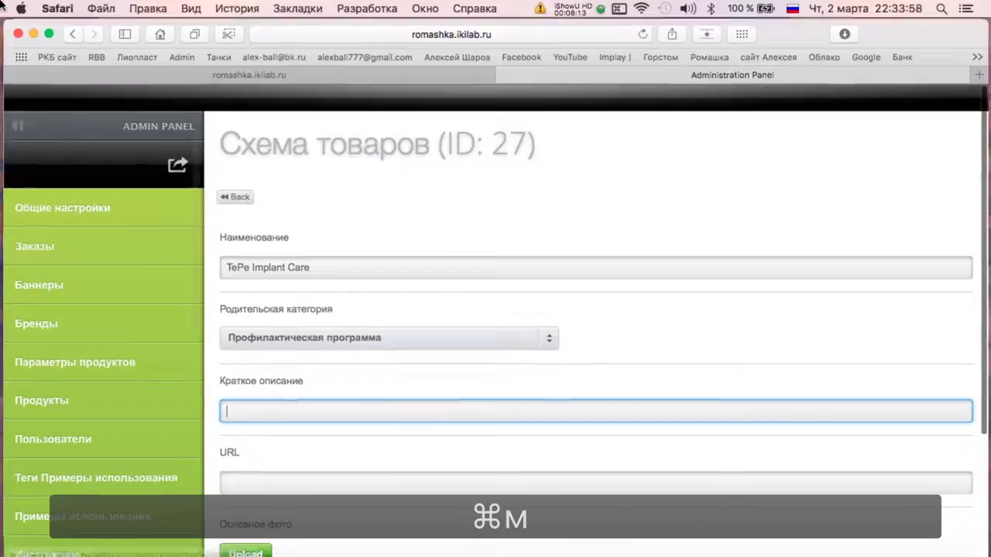
mouse_move(1, 0)
left_click(792, 278)
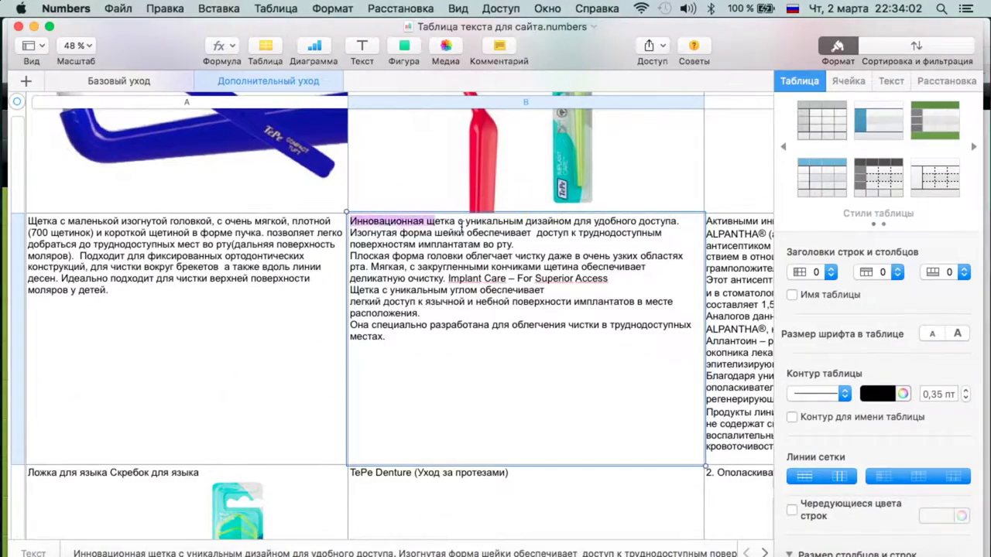
key("super+c")
In Safari, paste the text into "Краткое описание" and upload the red Implant Care close-up from "спец щетки" as the main photo.
key("ctrl+Up")
left_click(407, 194)
key("super+v")
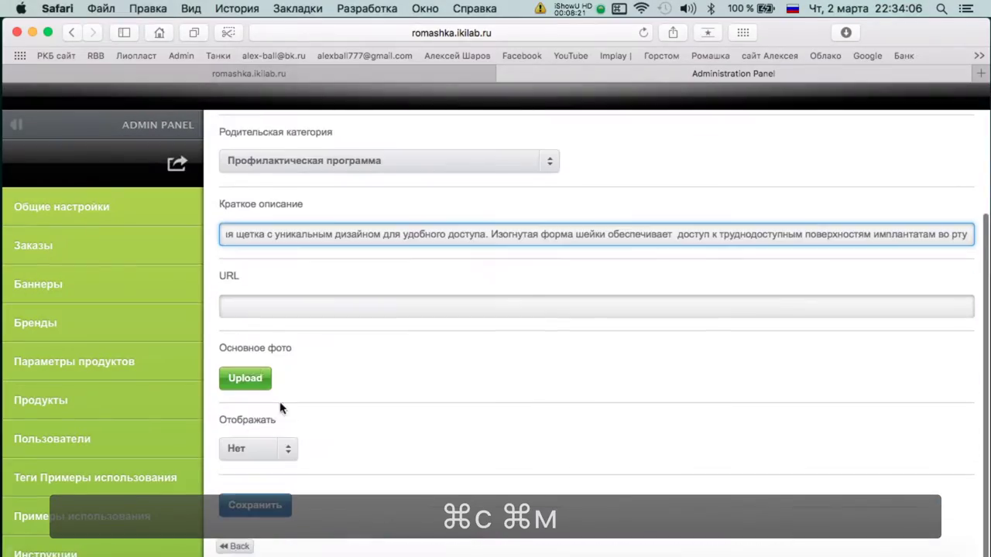
left_click(245, 379)
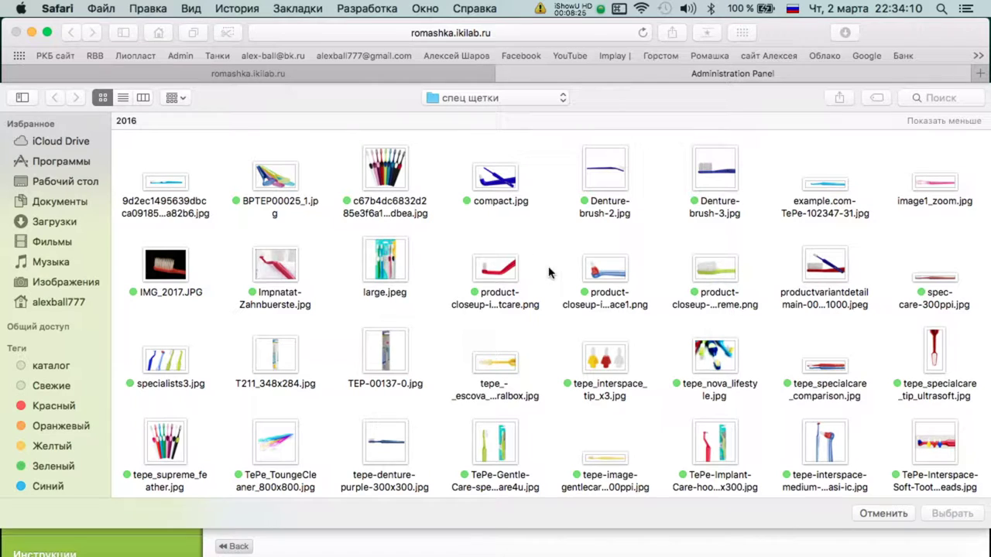
double_click(493, 271)
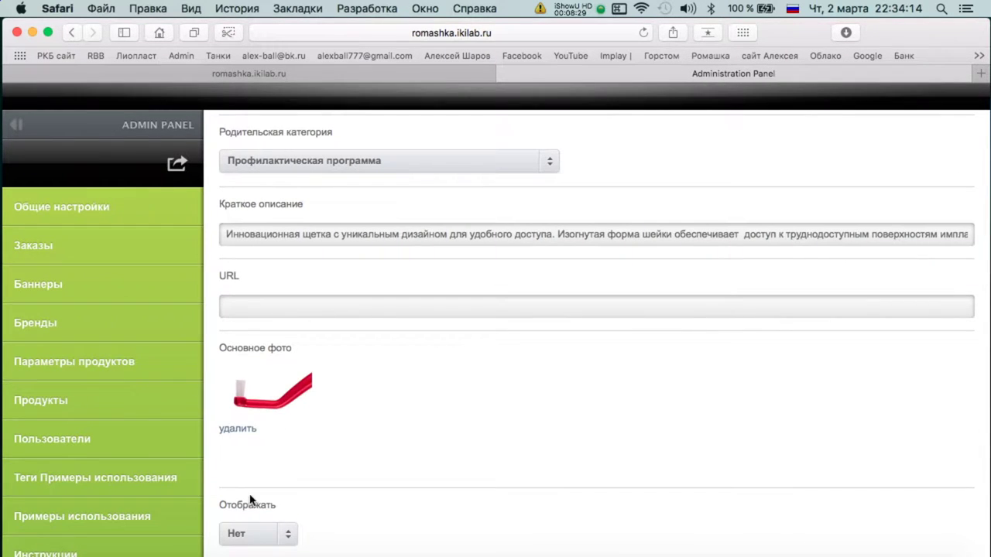
Set the TePe Implant Care entry's "Отображать" option to "Да", save it and return to the category list.
scroll(586, 389, "down", 3)
left_click(271, 513)
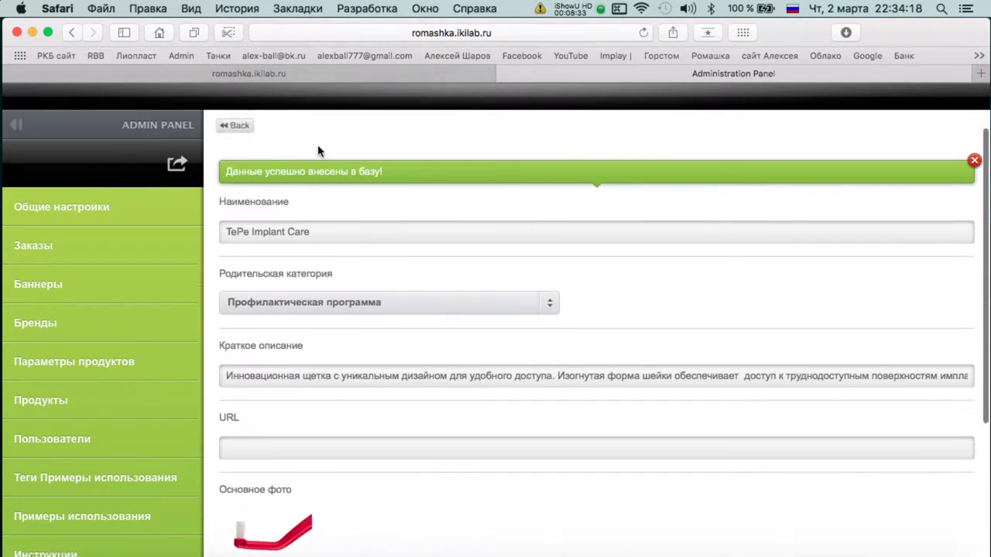
scroll(321, 151, "up", 2)
left_click(235, 198)
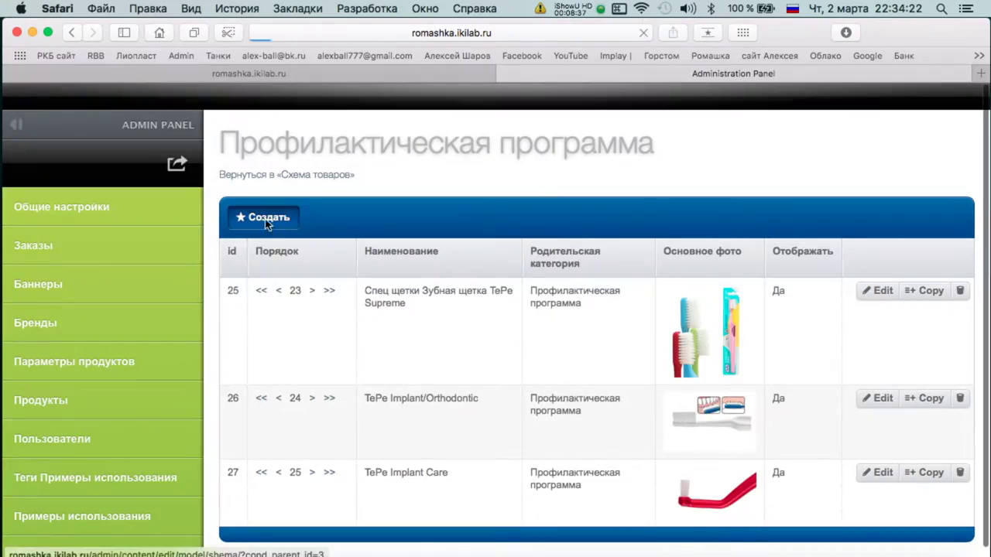
Create a new entry, copy the title "TePe Denture (Уход за протезами)" from Numbers and paste it into "Наименование" in Safari.
key("ctrl+Up")
left_click(769, 243)
scroll(427, 200, "down", 3)
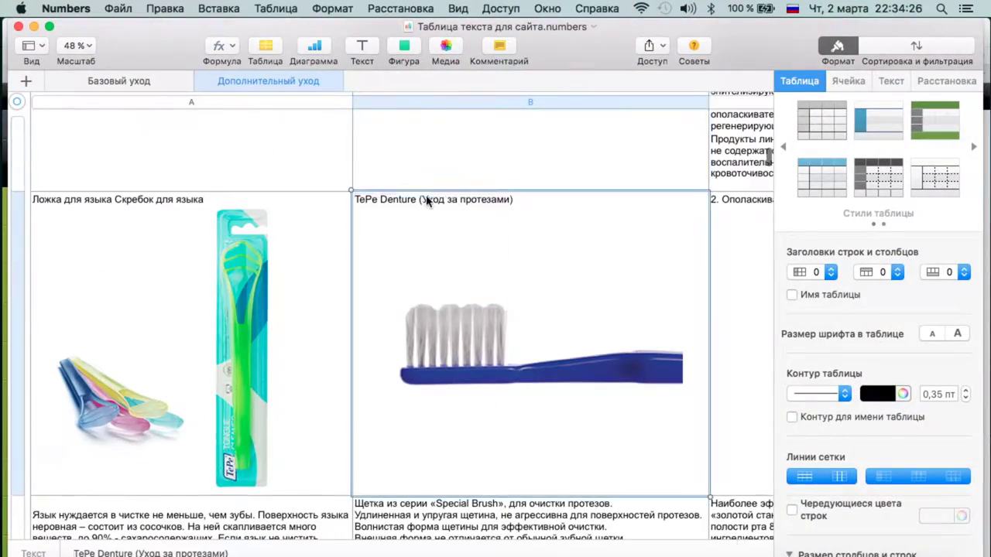
triple_click(427, 200)
key("super+c")
key("ctrl+Up")
left_click(389, 305)
left_click(365, 266)
key("super+v")
Switch to Numbers and copy the TePe Denture description from "Щетка из серии «Special Brush»" to "для поверхностей протезов".
scroll(365, 266, "down", 2)
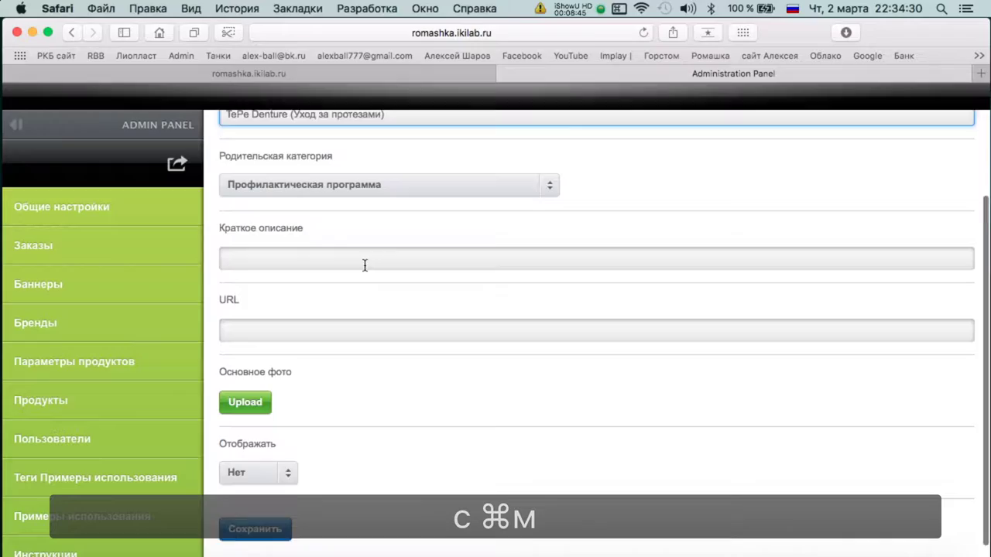
left_click(365, 265)
key("ctrl+Up")
left_click(798, 179)
scroll(495, 271, "down", 3)
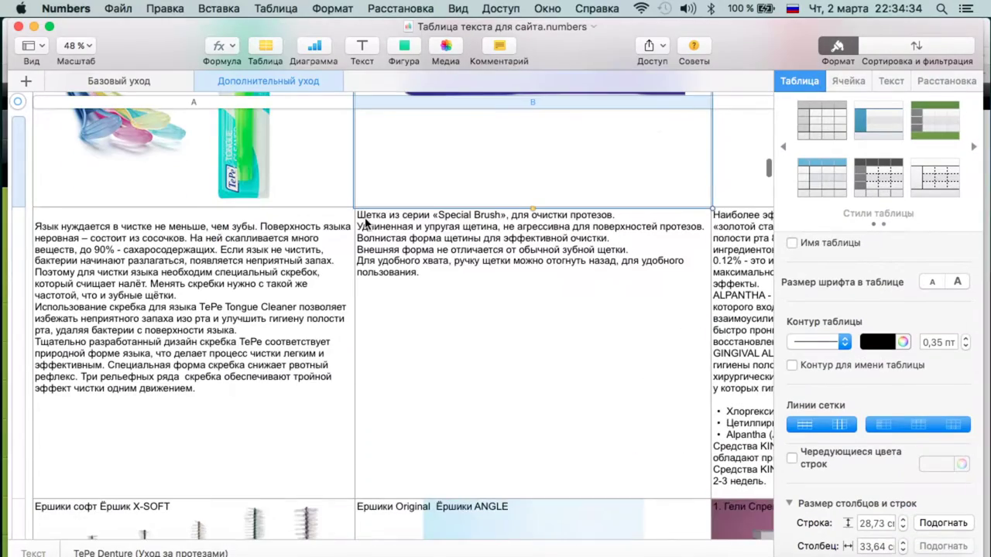
left_click(364, 221)
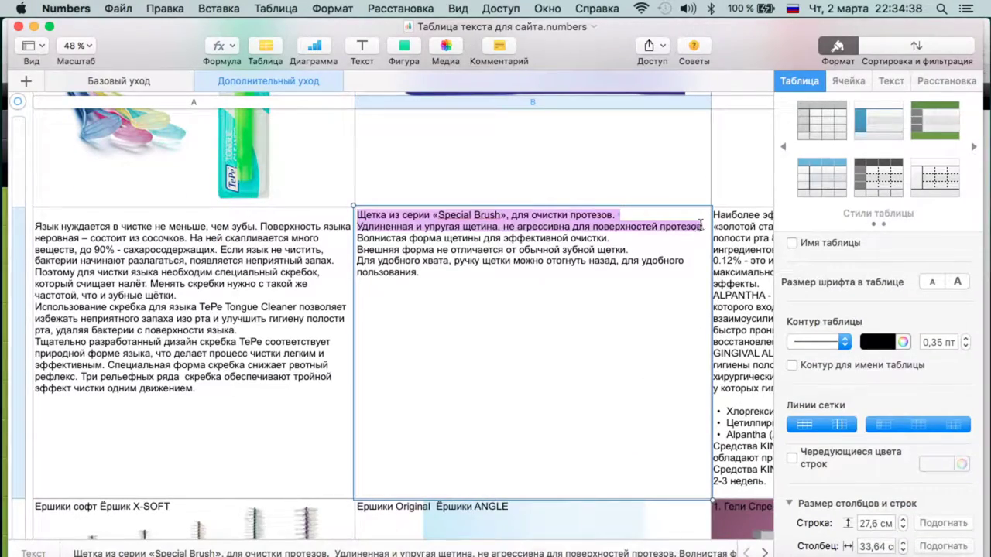
key("super+c")
In Safari, paste the denture brush text into "Краткое описание" and upload Denture-brush-3.jpg as the main photo.
key("ctrl+Up")
left_click(449, 250)
key("super+v")
left_click(249, 382)
double_click(706, 172)
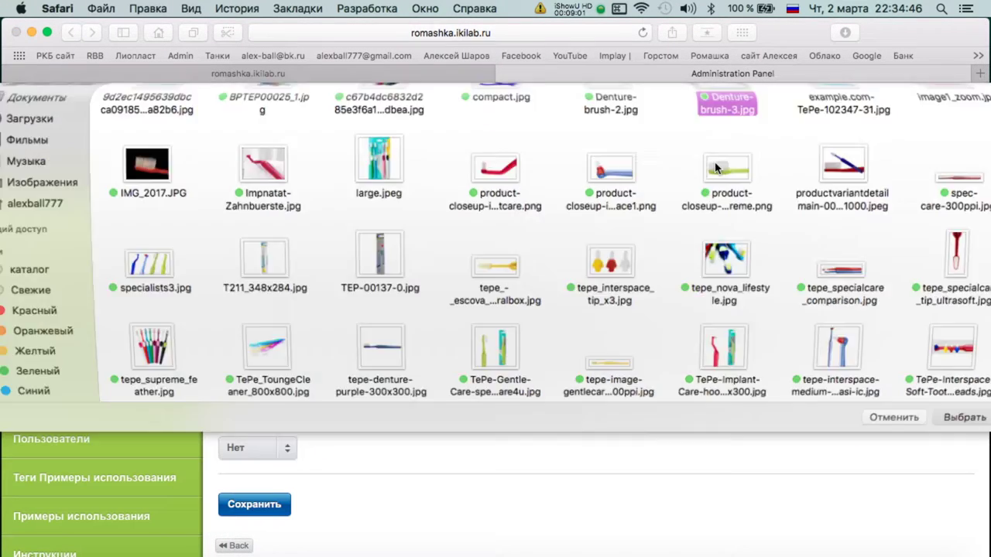
Set the TePe Denture entry's "Отображать" option to "Да", save it and return to the category list.
scroll(260, 464, "down", 3)
left_click(279, 451)
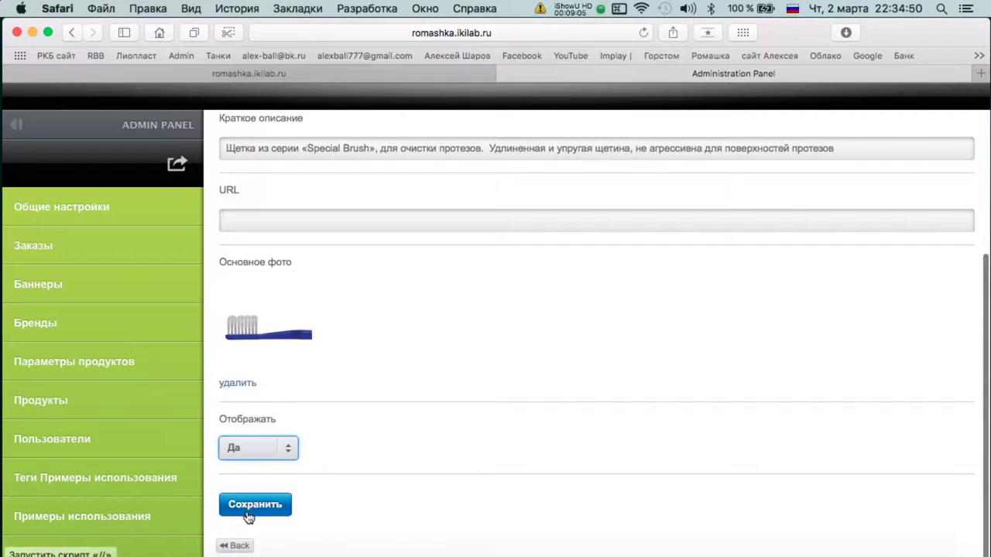
left_click(248, 513)
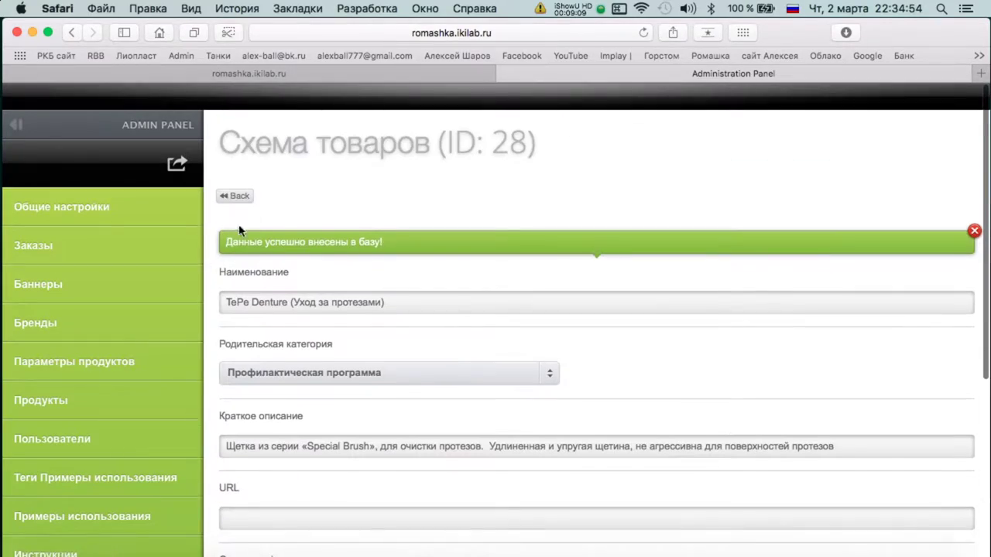
left_click(246, 198)
scroll(243, 199, "down", 3)
scroll(243, 199, "up", 3)
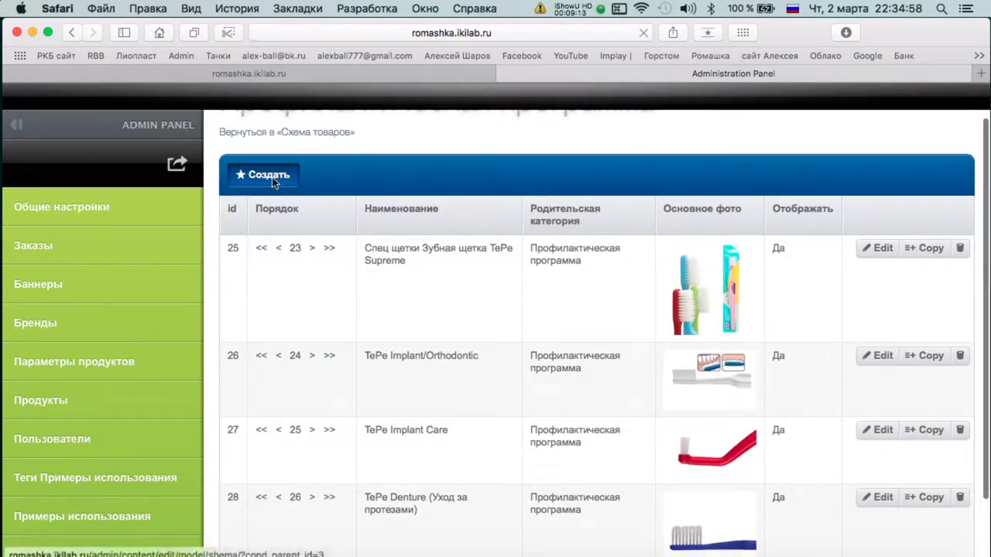
Create a new entry, copy the title "Ершики Original Ёршики ANGLE" from Numbers and paste it into "Наименование" in Safari.
left_click(267, 175)
key("ctrl+Up")
left_click(794, 234)
scroll(433, 230, "down", 5)
triple_click(435, 214)
key("super+c")
key("ctrl+Up")
left_click(351, 234)
left_click(272, 268)
key("super+v")
Switch to Numbers and copy the interdental brush description beginning "Angle - Простой в использовании ёршик".
left_click(249, 414)
key("ctrl+Up")
left_click(751, 214)
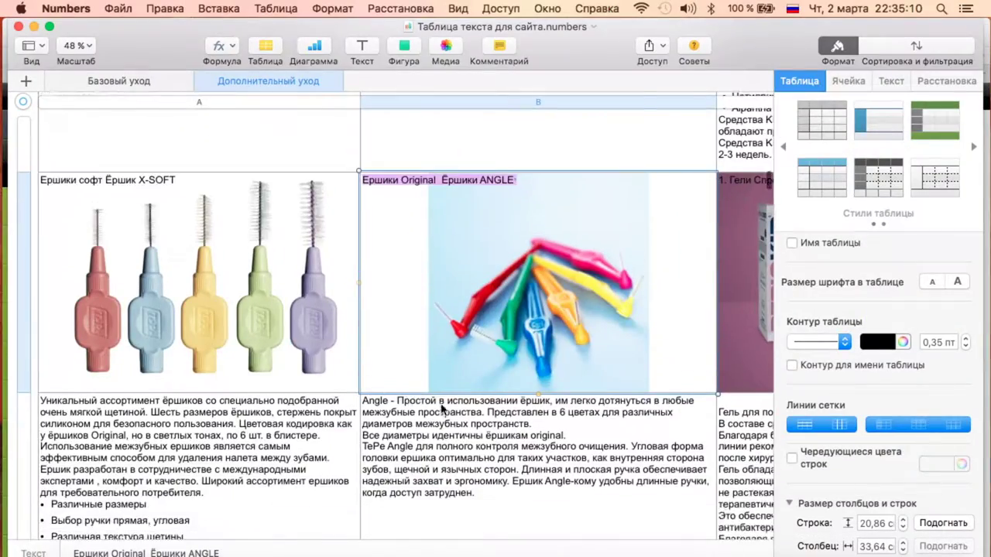
scroll(378, 268, "down", 2)
left_click(359, 251)
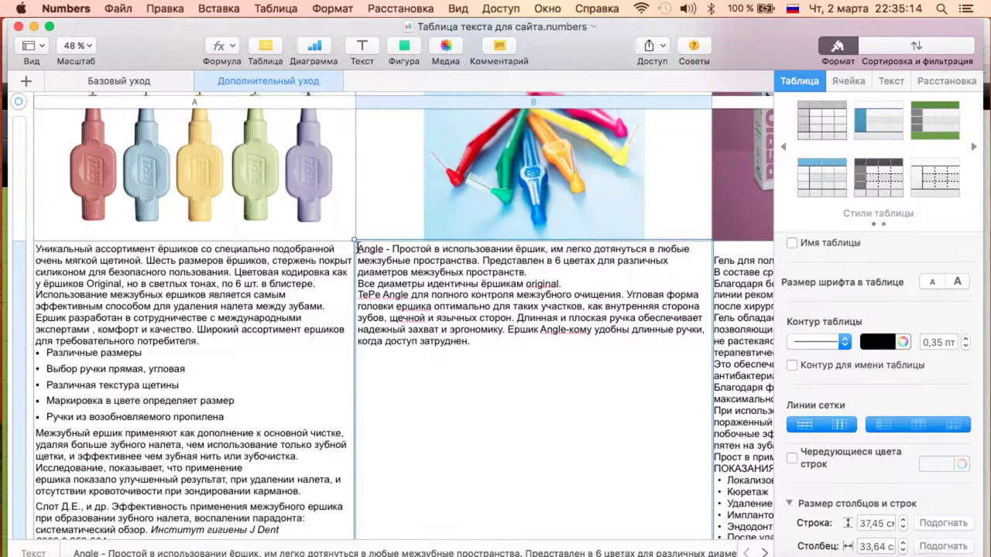
key("super+c")
Switch back to Safari and paste the copied Angle brush text into the entry's "Краткое описание" field.
key("ctrl+Up")
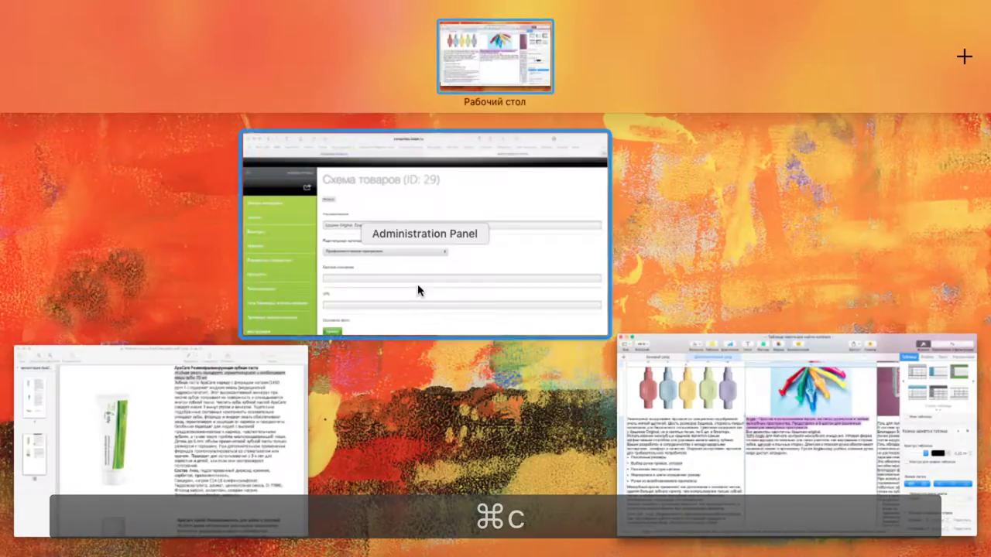
left_click(418, 287)
key("super+v")
Upload the picture 38776115.arsri12ncq.jpg from the "ершики" folder in "ТиПи" as the Angle entry's main photo.
scroll(262, 385, "down", 4)
left_click(246, 377)
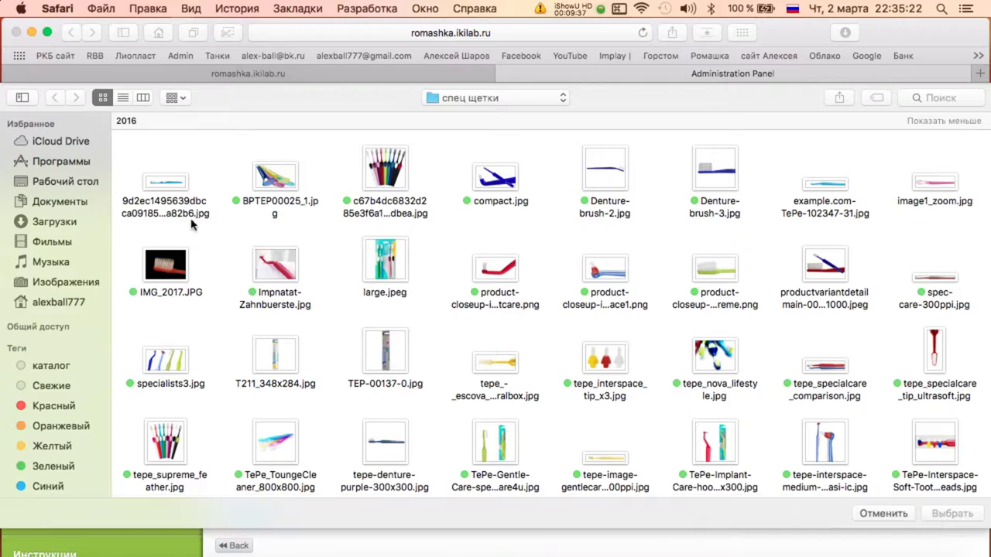
left_click(508, 99)
left_click(508, 115)
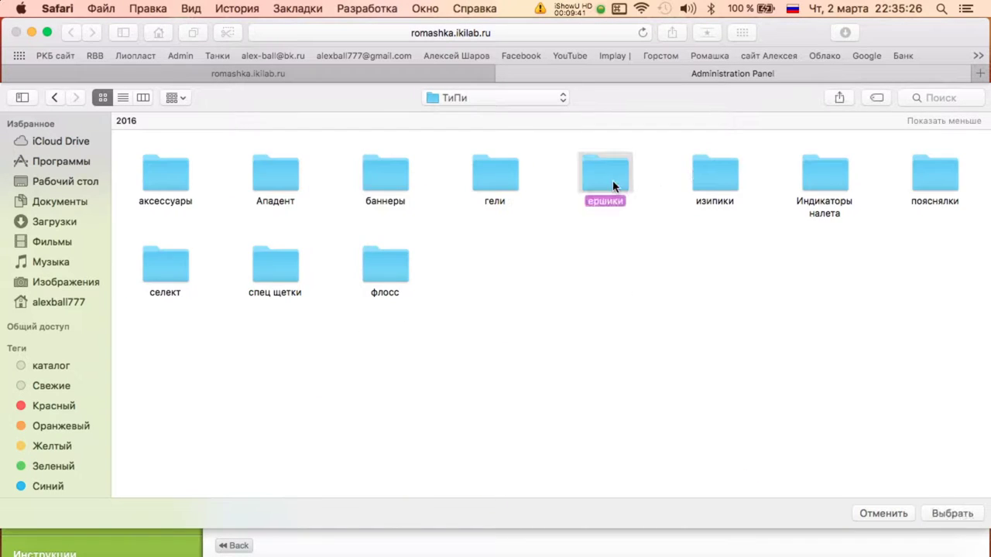
double_click(613, 184)
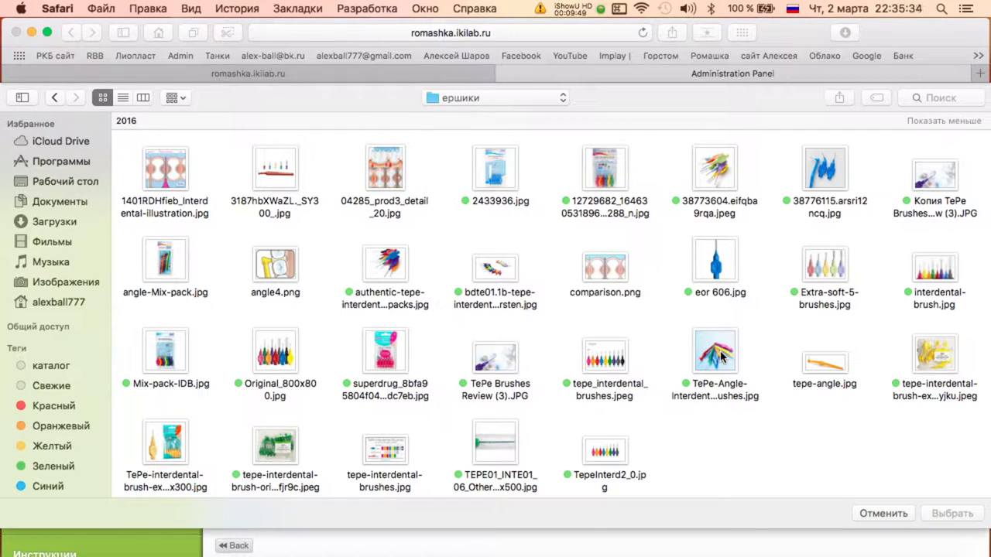
double_click(824, 168)
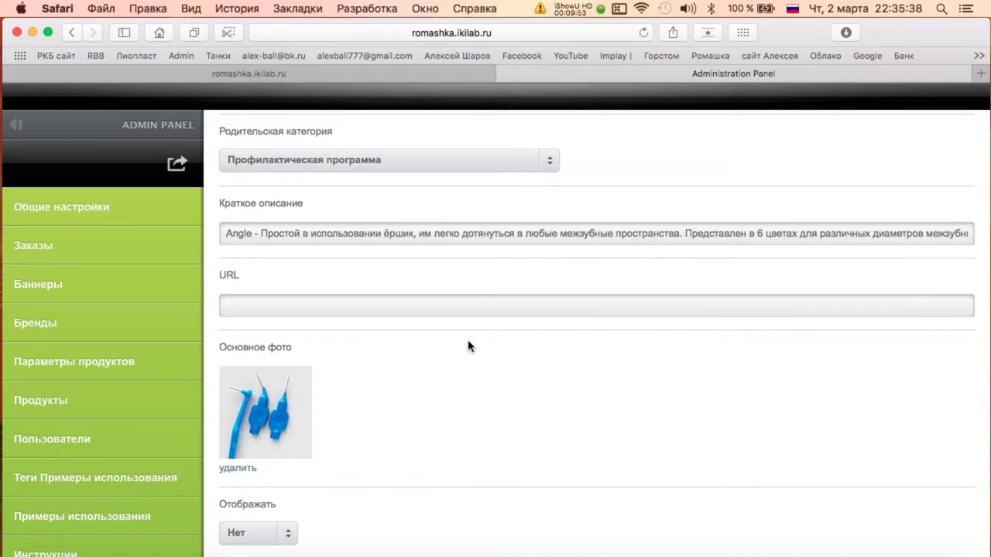
Save the Angle brush entry and return to the category list.
scroll(273, 441, "down", 2)
left_click(255, 504)
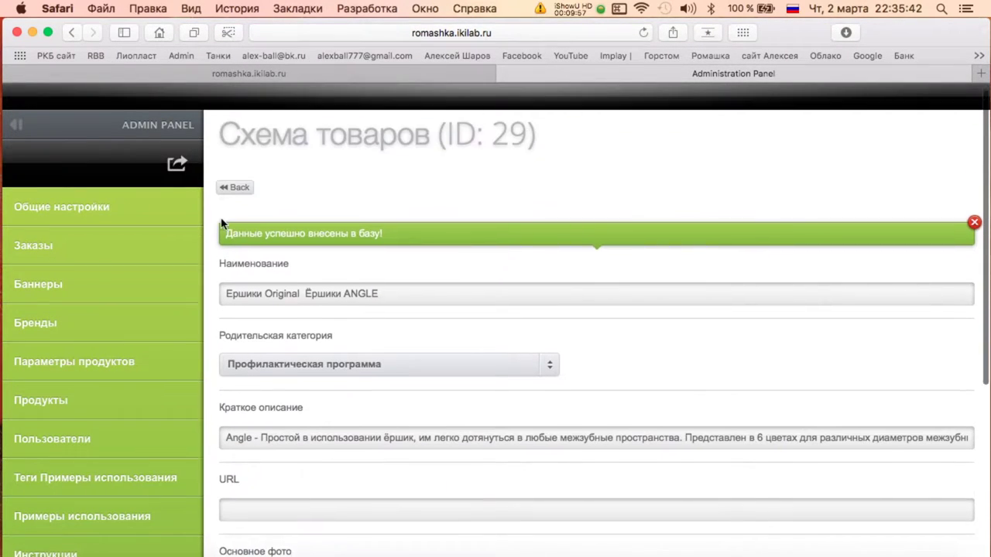
left_click(234, 190)
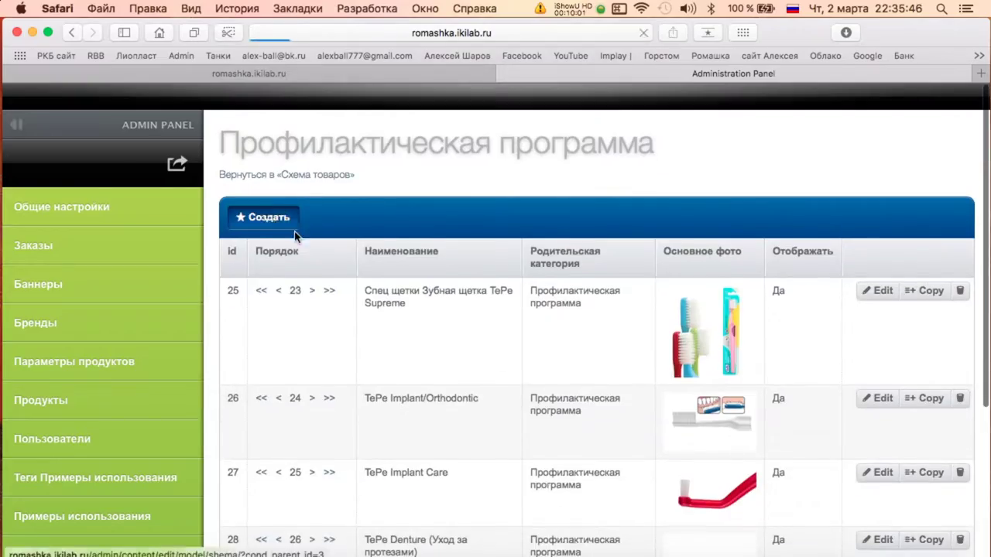
Copy the title "Ёршики ORIGINAL" from Numbers and paste it into the new entry's "Наименование" in Safari.
key("ctrl+Up")
left_click(725, 254)
triple_click(403, 171)
key("super+c")
key("ctrl+Up")
left_click(281, 266)
key("super+v")
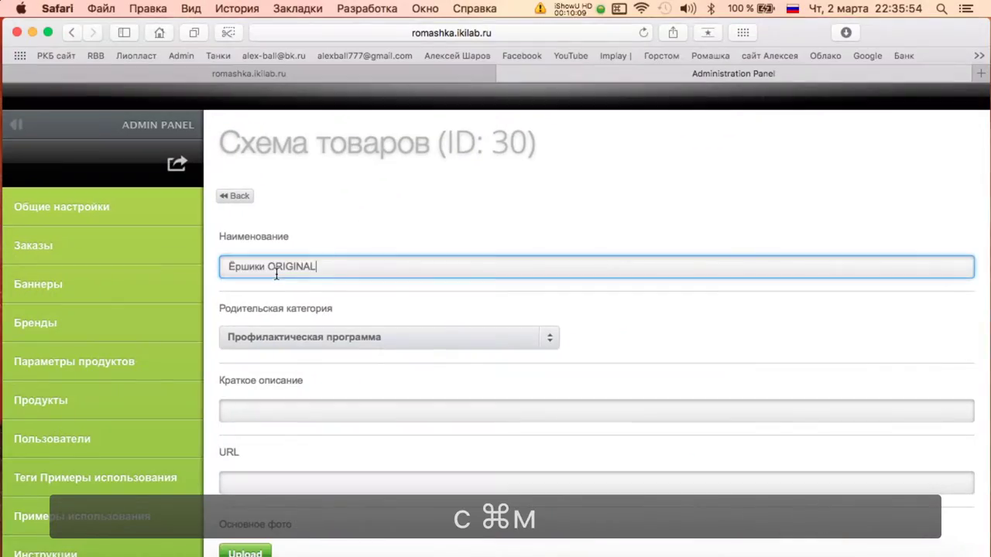
Copy the description beginning "Межзубные ершики – это мини-зубные щётки" from Numbers and paste it into "Краткое описание" in Safari.
mouse_move(990, 1)
left_click(812, 258)
scroll(499, 294, "down", 1)
left_click(350, 203)
left_click_drag(350, 202, 558, 229)
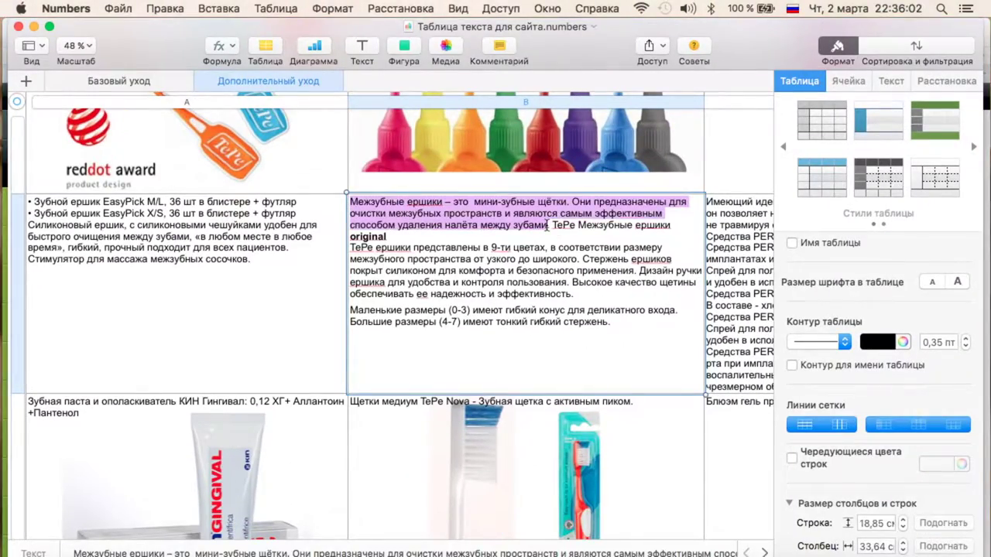
key("super+c")
key("ctrl+Up")
left_click(371, 256)
left_click(308, 420)
Upload interdental-brush.jpg from the "ершики" folder as the main photo of the "Ёршики ORIGINAL" entry.
scroll(548, 359, "down", 5)
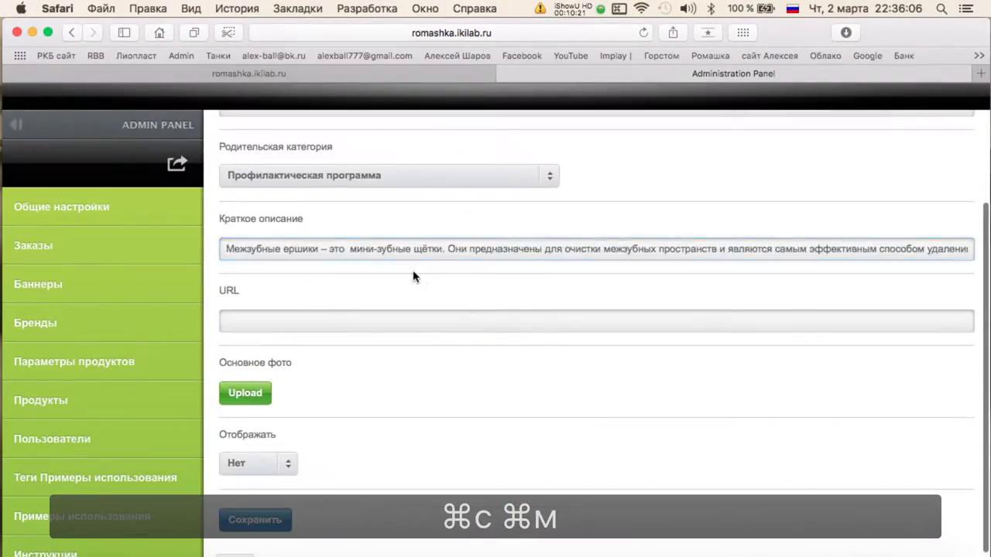
left_click(250, 399)
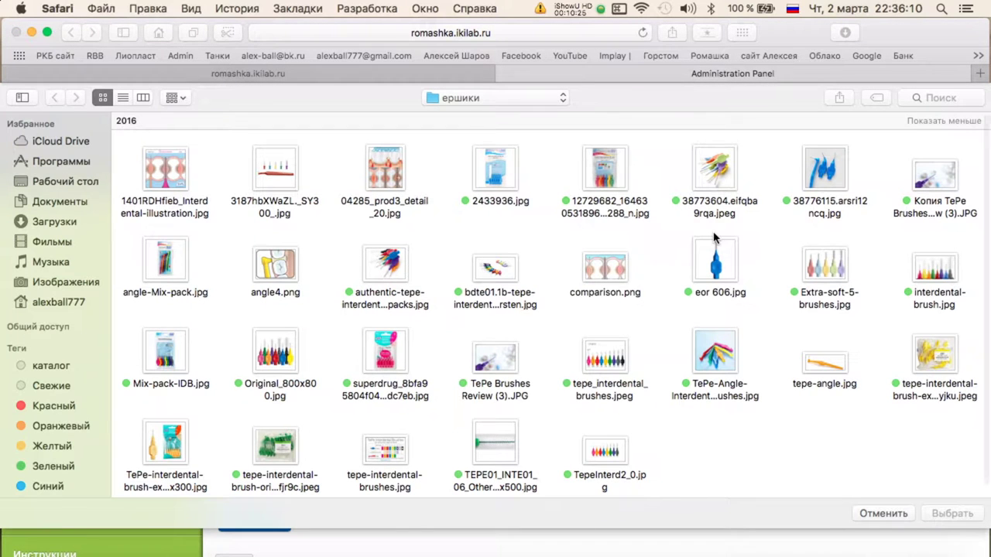
double_click(931, 265)
Set the "Ёршики ORIGINAL" entry's "Отображать" option to "Да", save it and return to the category list.
scroll(336, 416, "down", 2)
left_click(254, 448)
left_click(251, 499)
scroll(398, 292, "up", 5)
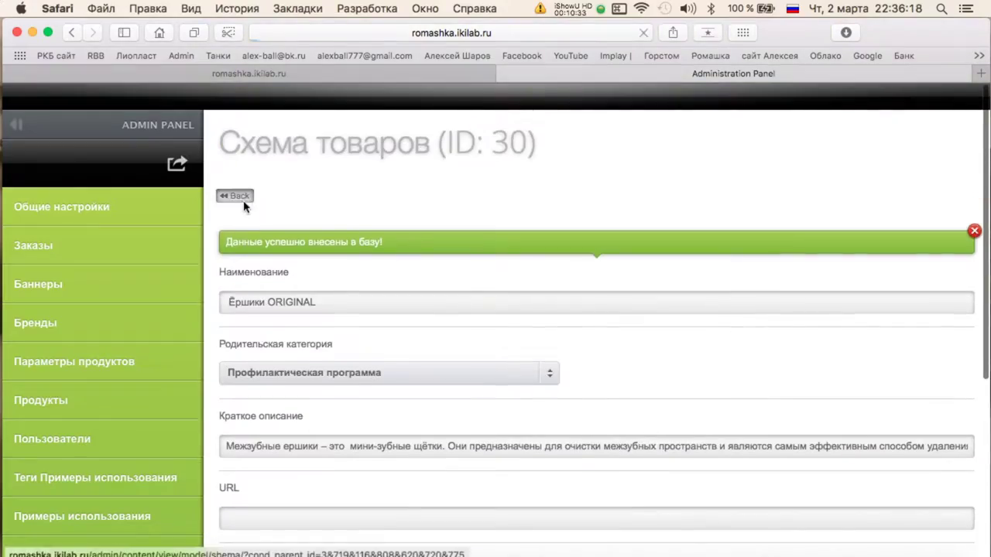
left_click(243, 201)
Switch to Numbers and copy the title "Щетки медиум TePe Nova - Зубная щетка с активным пиком.".
key("ctrl+Up")
left_click(681, 224)
scroll(401, 218, "down", 5)
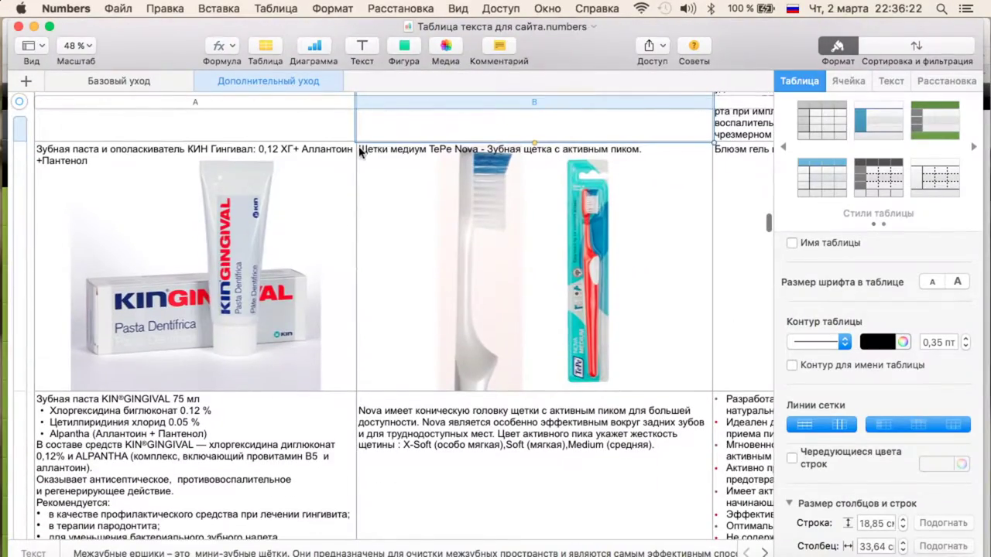
triple_click(365, 153)
key("super+c")
Switch to Safari, create a new entry and paste the copied TePe Nova title into "Наименование".
mouse_move(1, 4)
left_click(372, 249)
left_click(276, 219)
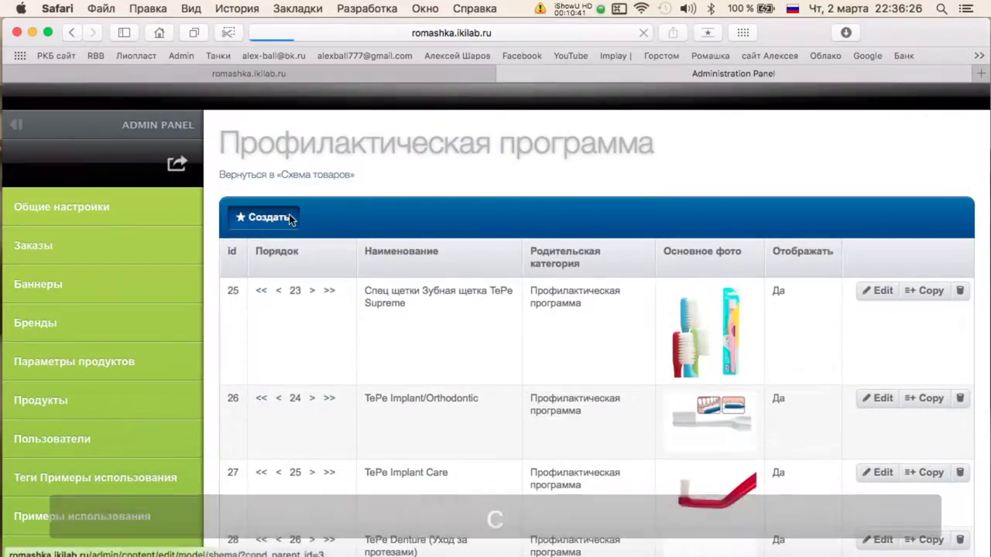
left_click(411, 273)
key("super+v")
Switch to Numbers and copy the Nova description from "Nova имеет коническую головку" through "для труднодоступных мест".
scroll(411, 277, "down", 2)
key("ctrl+Up")
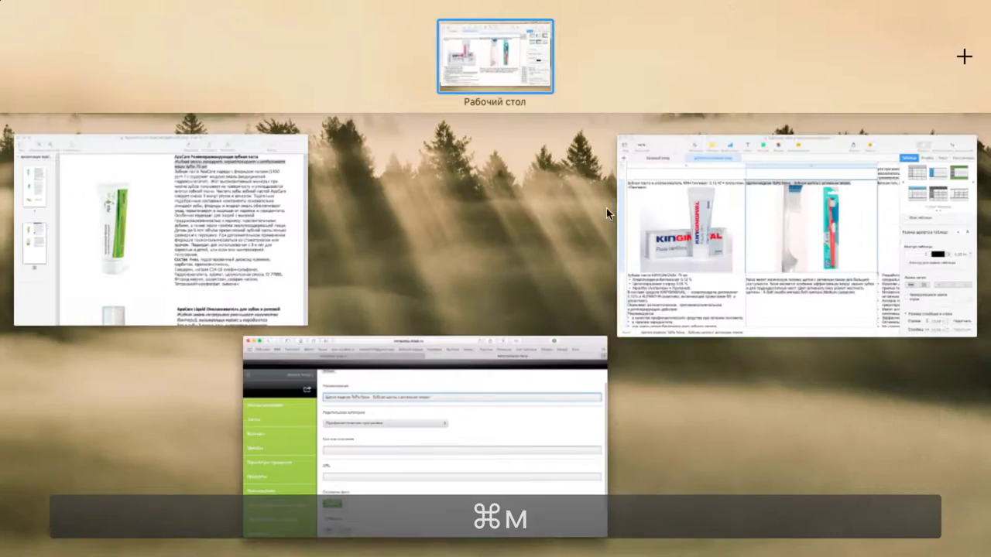
left_click(681, 224)
scroll(331, 277, "down", 3)
left_click(326, 279)
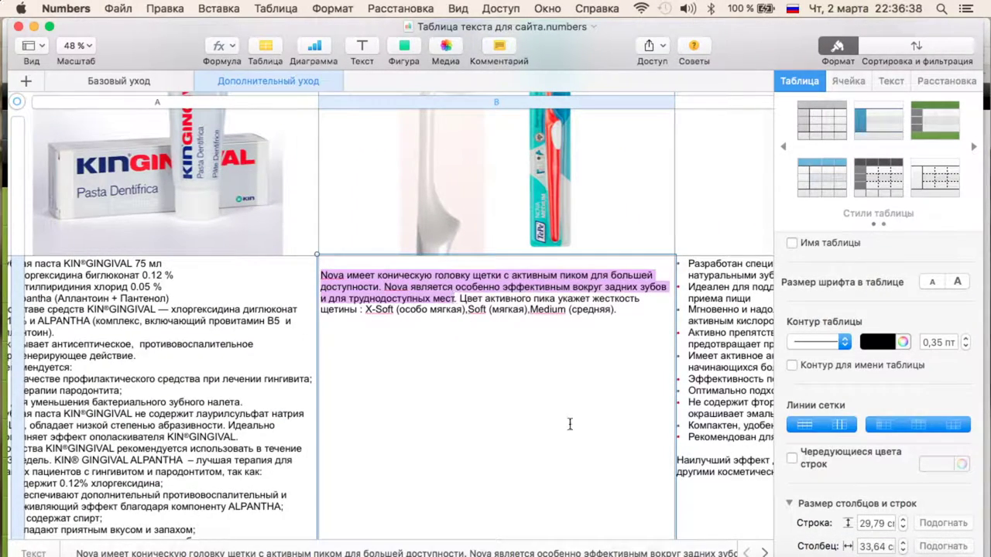
key("super+c")
Switch back to Safari and paste the copied Nova description into the entry's "Краткое описание" field.
key("ctrl+Up")
left_click(336, 305)
left_click(336, 328)
key("super+v")
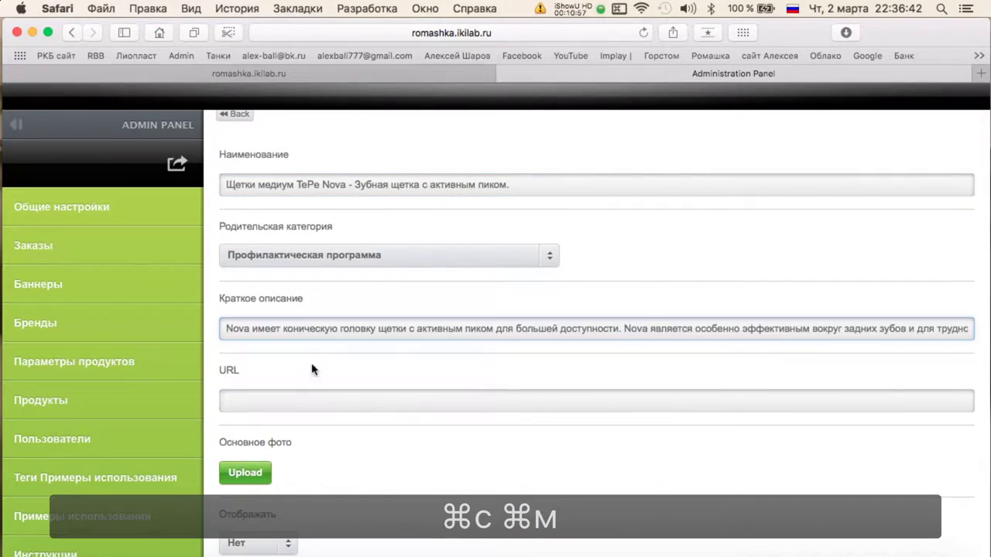
Upload the TePe Nova toothbrush picture from the "спец щетки" folder in "ТиПи" as the entry's main photo.
left_click(244, 472)
scroll(579, 219, "up", 1)
left_click(493, 99)
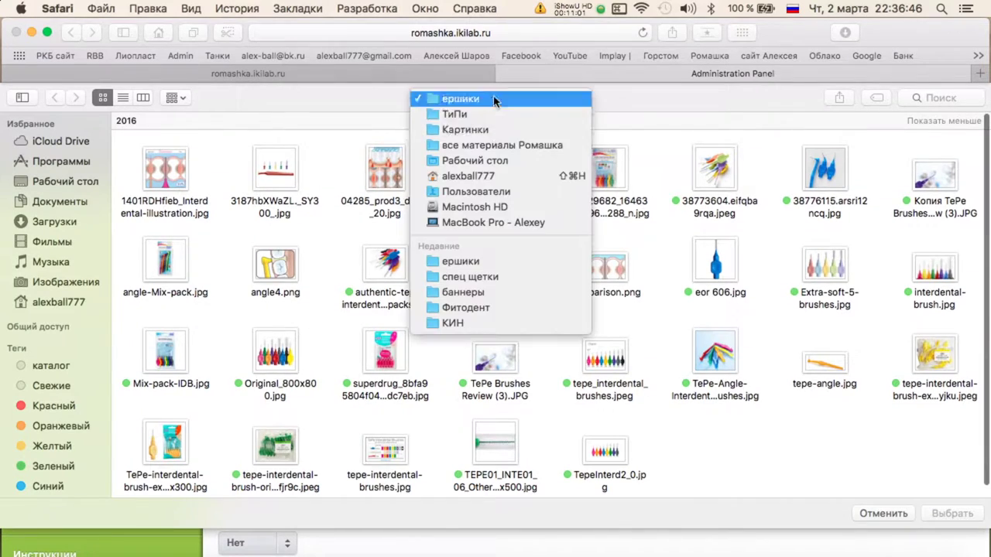
left_click(464, 114)
double_click(285, 271)
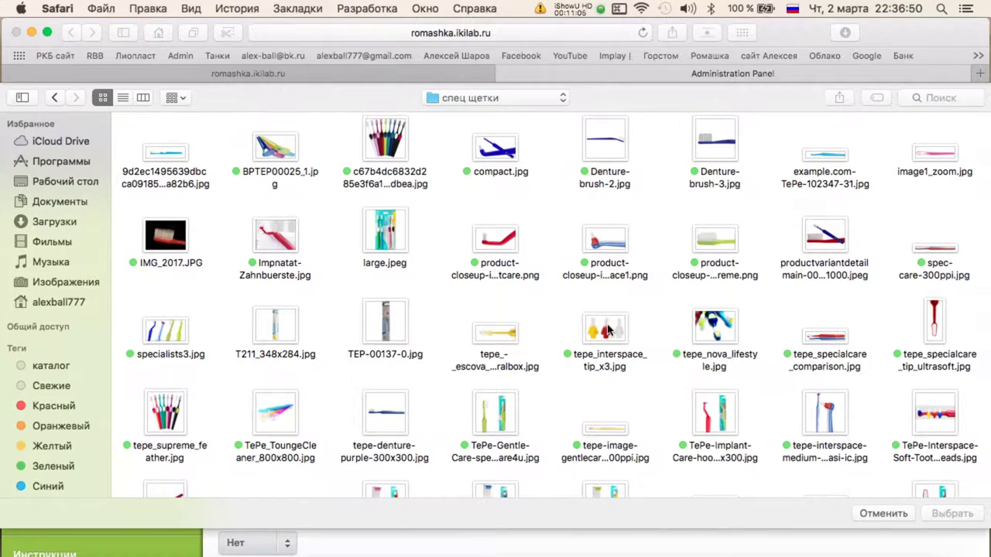
scroll(607, 331, "down", 4)
double_click(494, 406)
Set the TePe Nova entry's "Отображать" option to "Да", save it and return to the category list.
scroll(310, 418, "down", 3)
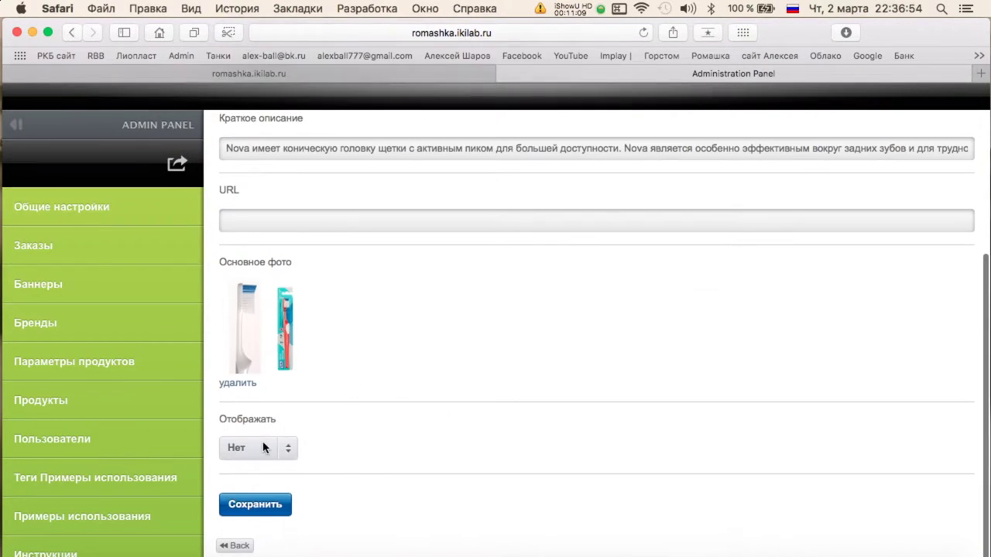
left_click(256, 490)
left_click(255, 504)
left_click(230, 195)
scroll(464, 200, "down", 8)
scroll(464, 201, "up", 8)
Create a new entry and fill its "Наименование" in Safari with the title "EasyPick" copied from Numbers.
left_click(279, 220)
key("ctrl+Up")
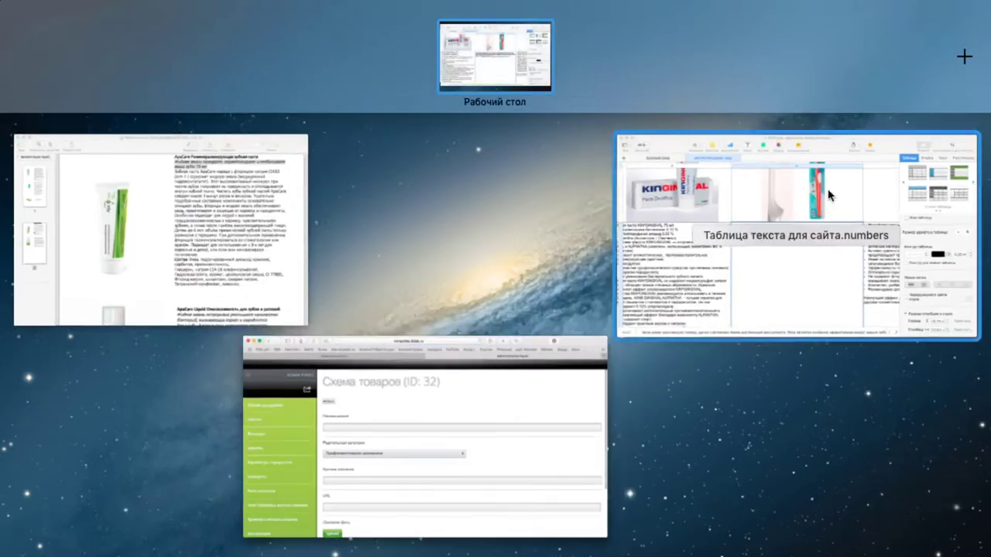
left_click(828, 194)
scroll(616, 226, "down", 8)
double_click(370, 146)
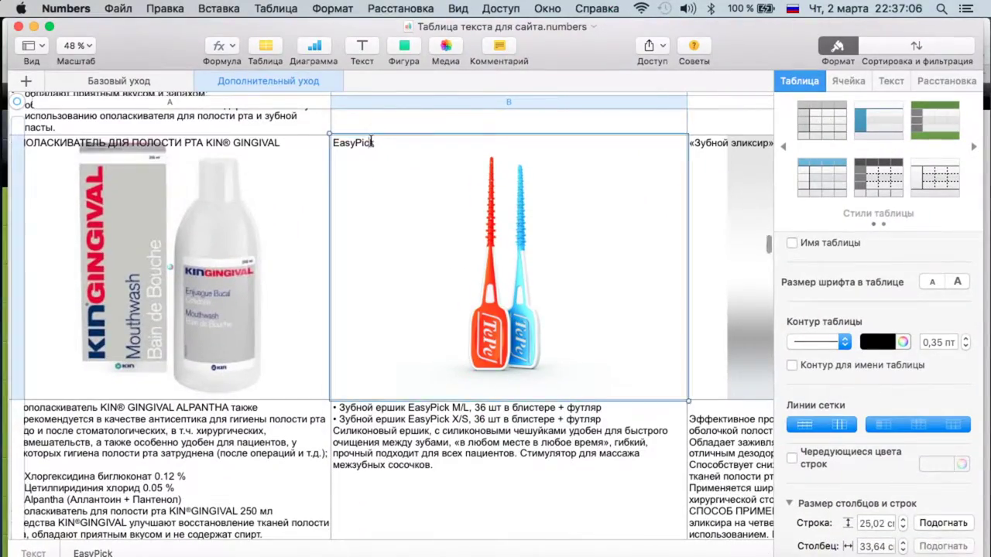
key("super+c")
mouse_move(2, 5)
key("super+m")
left_click(332, 266)
key("super+v")
Copy the EasyPick description from "Силиконовый ершик" through "подходит для всех пациентов" in Numbers and paste it into "Краткое описание" in Safari.
left_click(272, 422)
key("ctrl+Up")
left_click(881, 285)
scroll(345, 295, "down", 5)
left_click(336, 288)
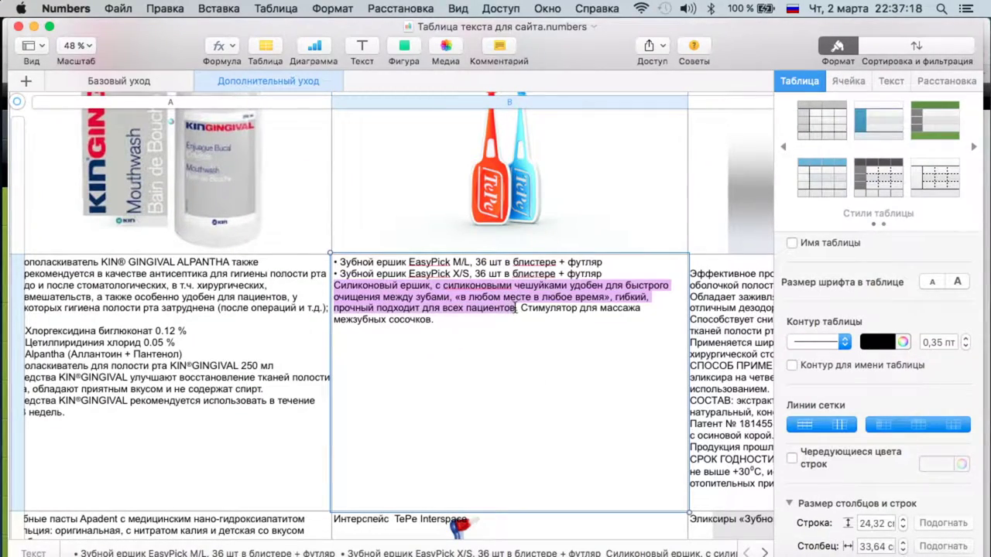
key("super+c")
key("ctrl+Up")
left_click(361, 289)
key("super+v")
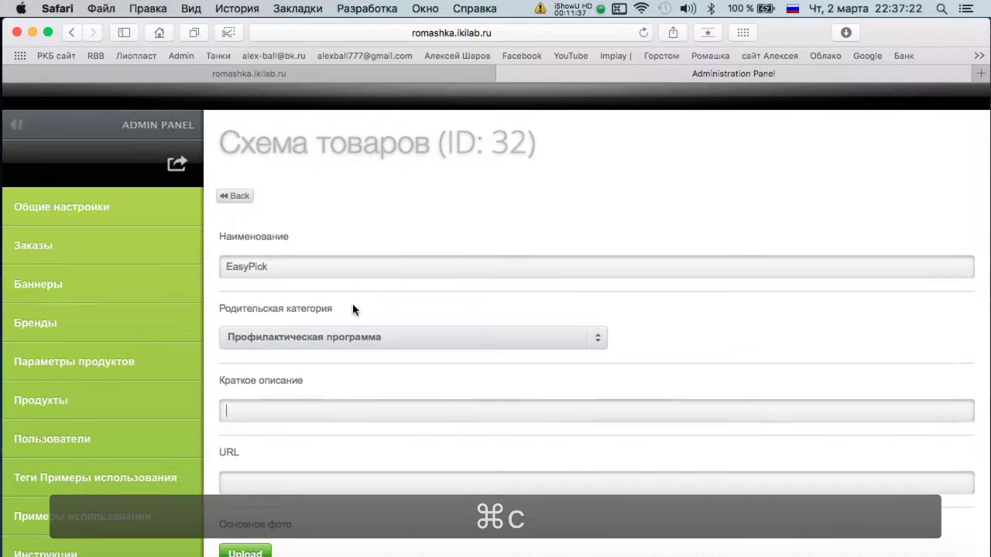
Upload 13015_1_z1.jpg from the "изипики" folder in "ТиПи" as the EasyPick entry's main photo.
scroll(258, 389, "down", 3)
left_click(257, 389)
left_click(495, 97)
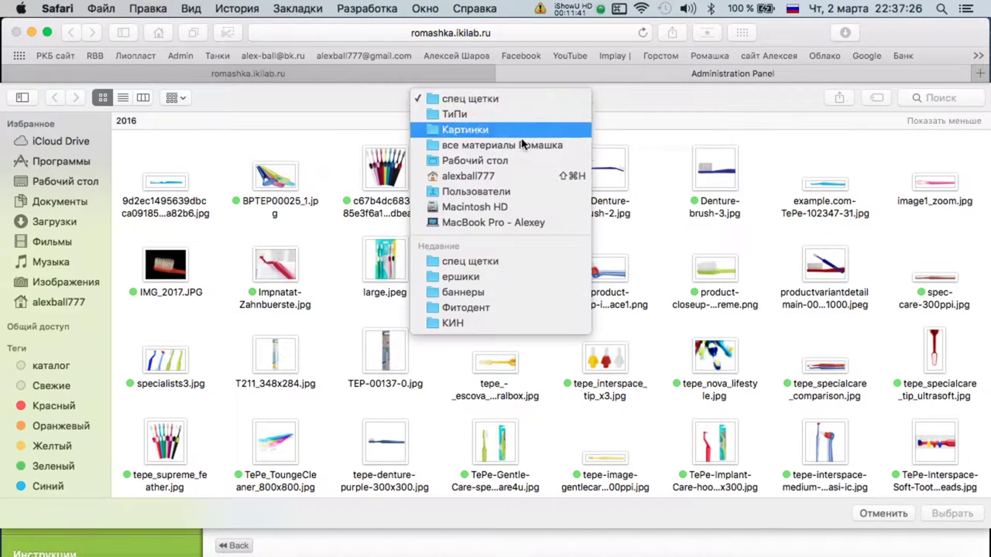
left_click(484, 120)
double_click(720, 186)
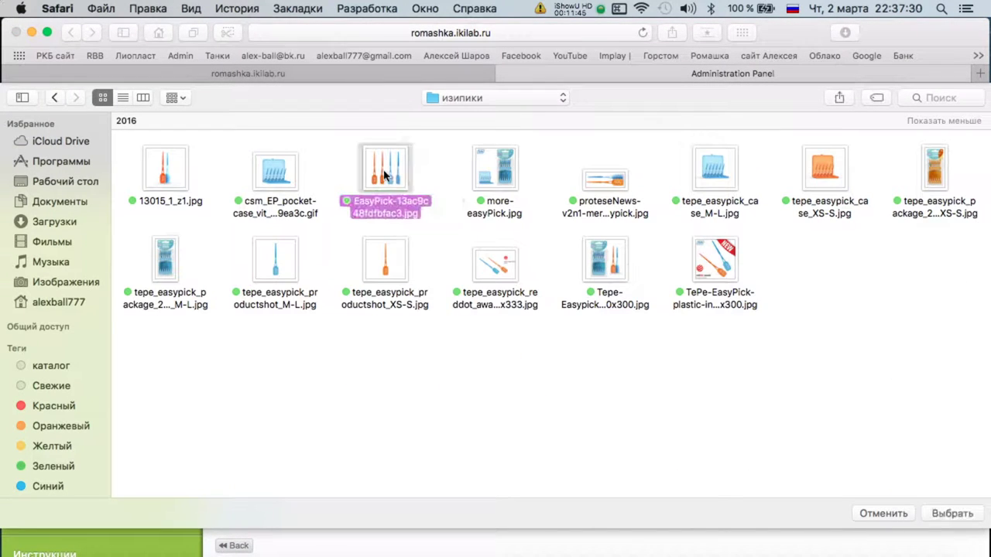
double_click(165, 172)
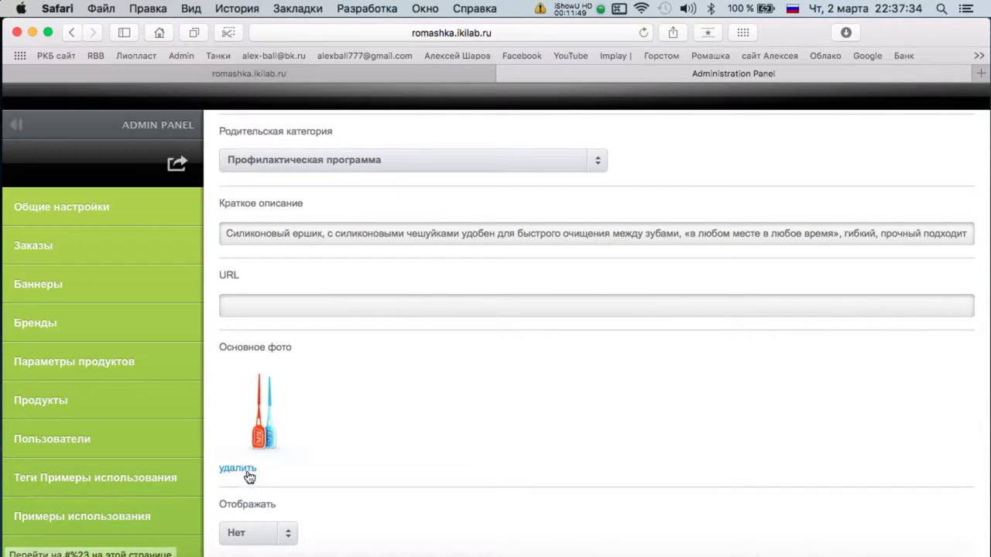
Save the EasyPick entry and return to the category list.
scroll(264, 523, "down", 3)
left_click(255, 504)
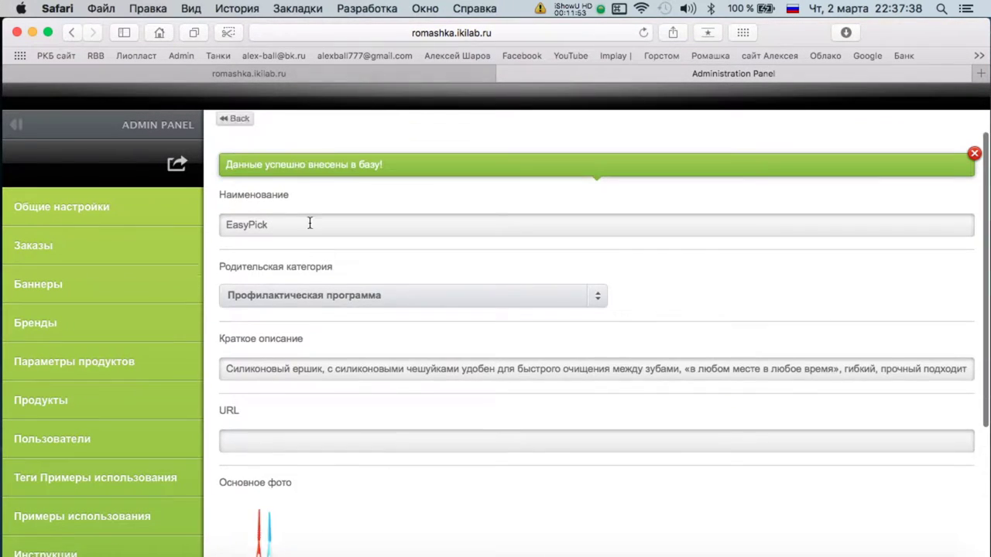
left_click(243, 199)
scroll(635, 291, "up", 2)
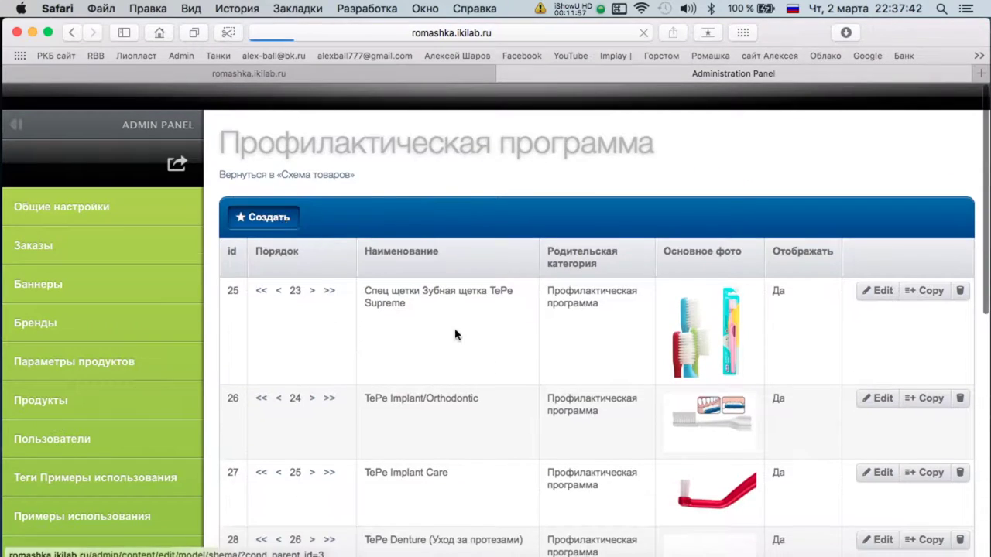
Copy the title "Интерспейс TePe Interspace" from Numbers and paste it into the new entry's "Наименование" in Safari.
key("ctrl+Up")
left_click(750, 264)
scroll(491, 226, "down", 3)
triple_click(401, 147)
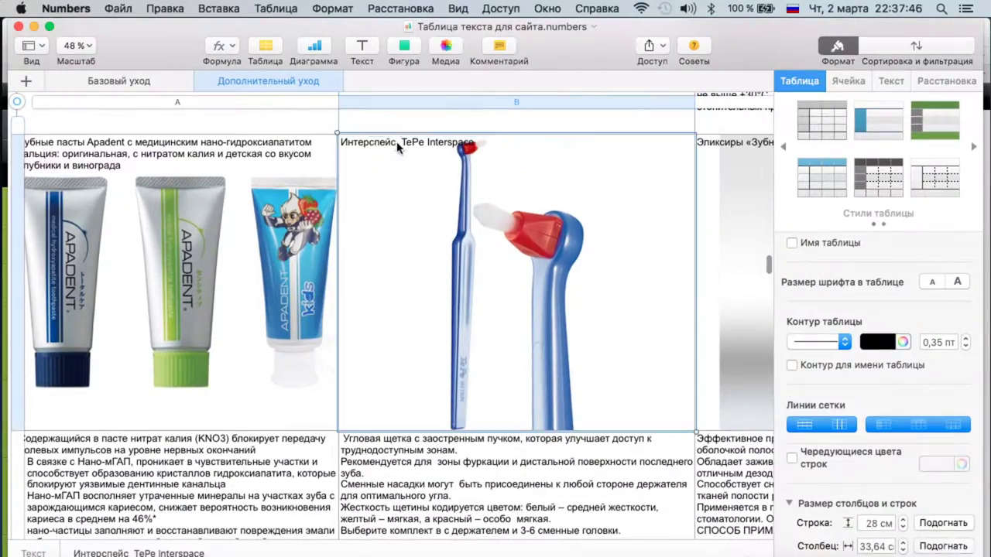
key("cmd+c")
key("ctrl+Up")
left_click(322, 265)
key("super+v")
Switch to Numbers and copy the start of the Interspace description, beginning "Угловая щетка с заостренным пучком".
scroll(323, 265, "down", 3)
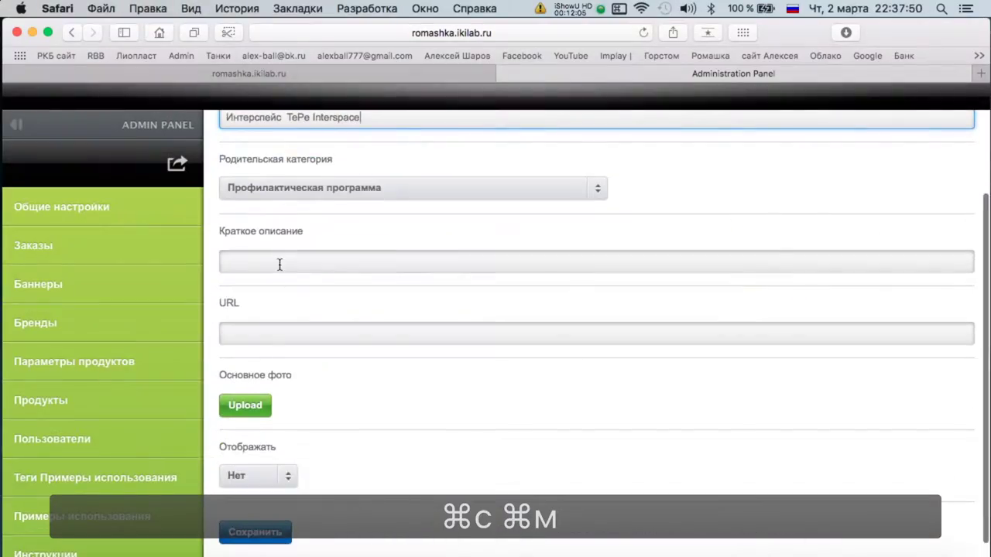
left_click(279, 263)
key("ctrl+Up")
left_click(697, 232)
scroll(333, 233, "down", 5)
left_click(330, 190)
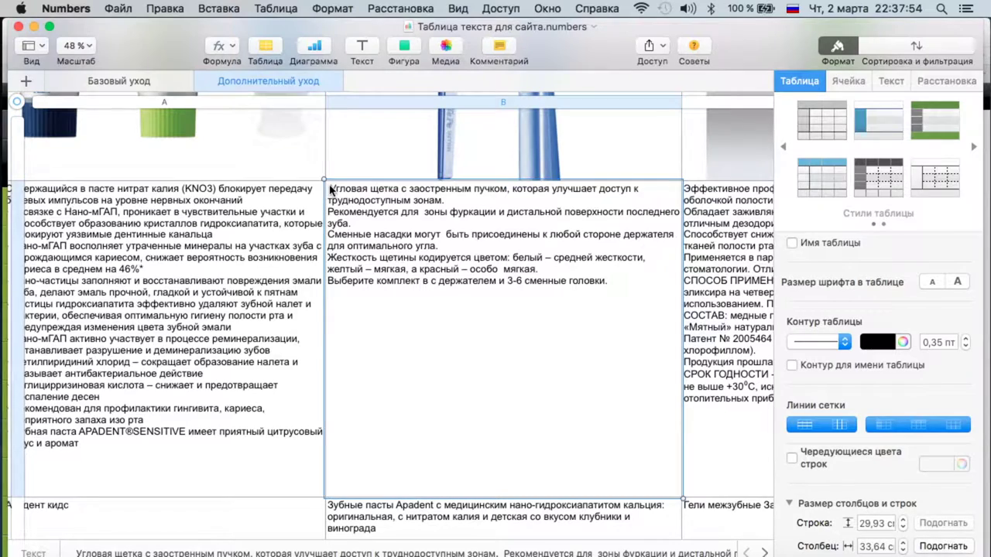
left_click_drag(438, 194, 349, 223)
key("cmd+c")
Switch back to Safari and paste the copied Interspace description into the entry's "Краткое описание" field.
key("ctrl+Up")
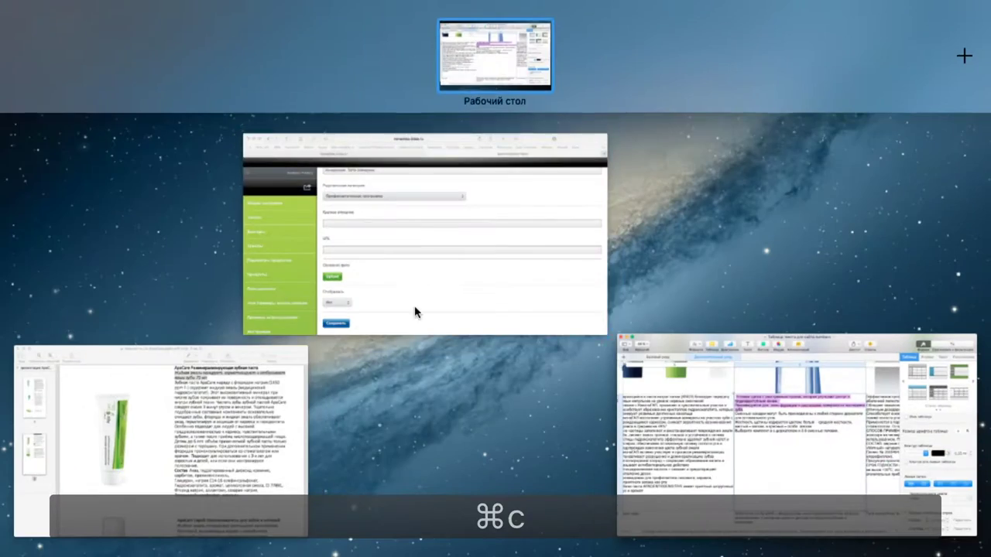
left_click(416, 312)
left_click(355, 262)
key("cmd+v")
Upload "TePe-Interspace-Soft-Toot...eads.jpg" from the "спец щетки" folder as the Interspace entry's main photo.
left_click(246, 408)
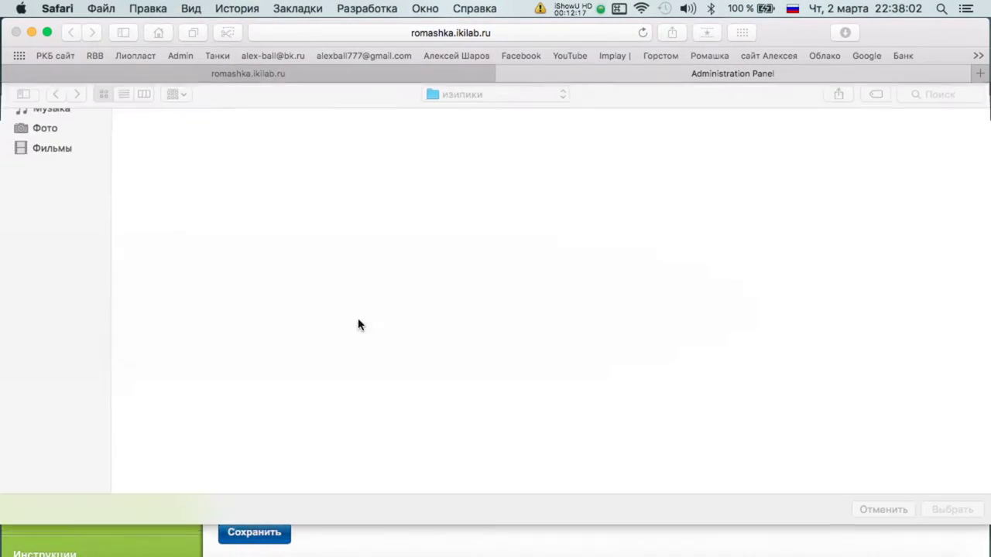
left_click(443, 99)
left_click(454, 113)
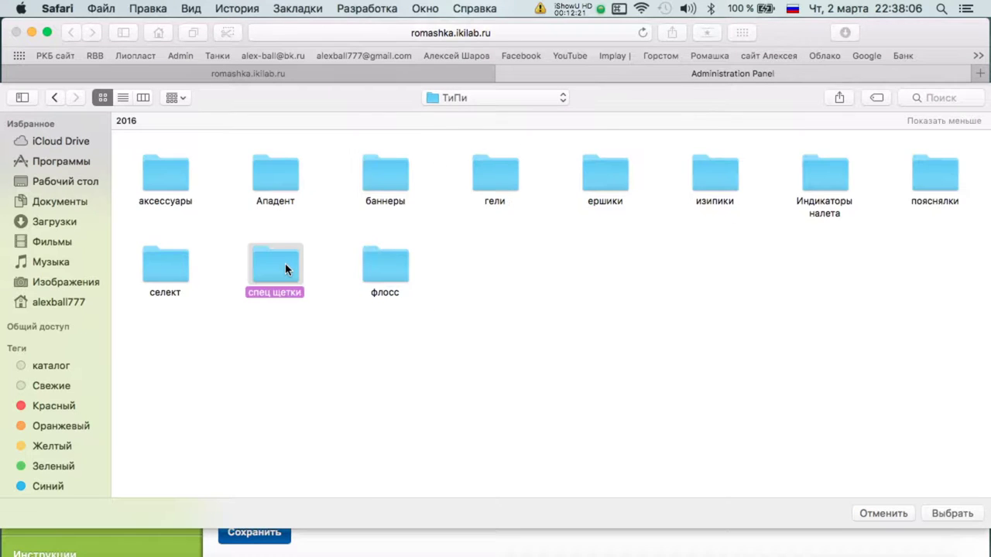
double_click(275, 267)
scroll(944, 232, "down", 5)
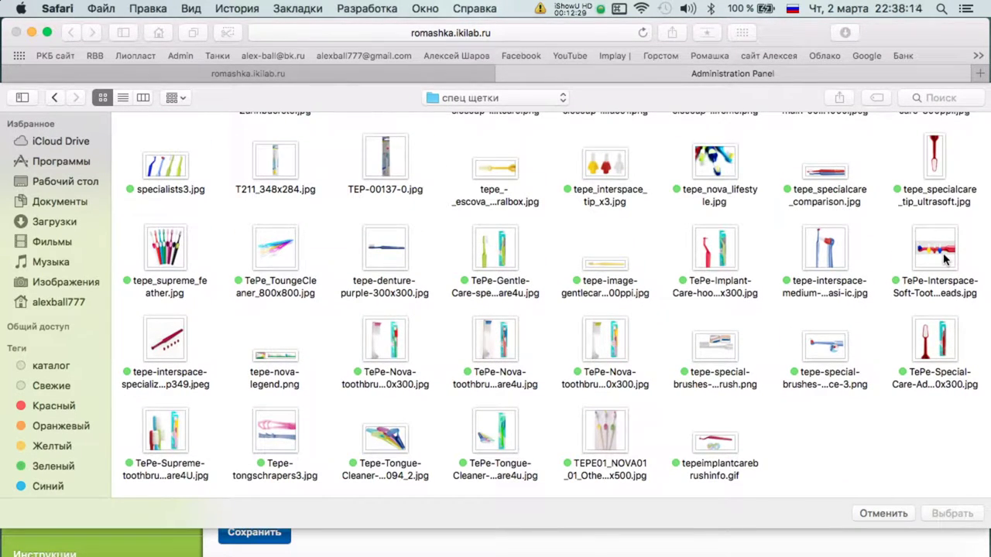
double_click(944, 260)
Enable display of the Interspace entry and save it.
scroll(246, 411, "down", 4)
left_click(257, 448)
left_click(255, 504)
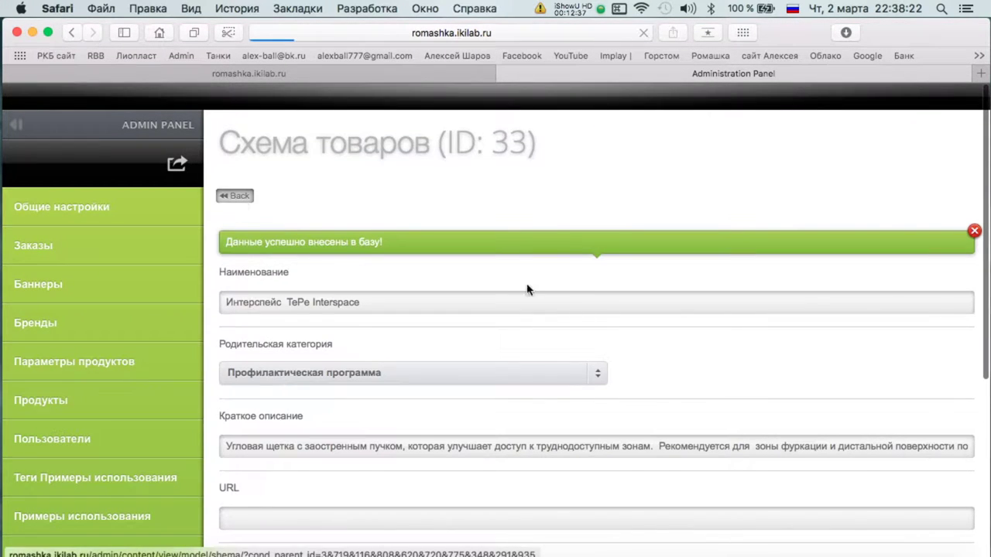
Return to the "Профилактическая программа" list and create another entry in it.
left_click(232, 192)
scroll(610, 220, "up", 10)
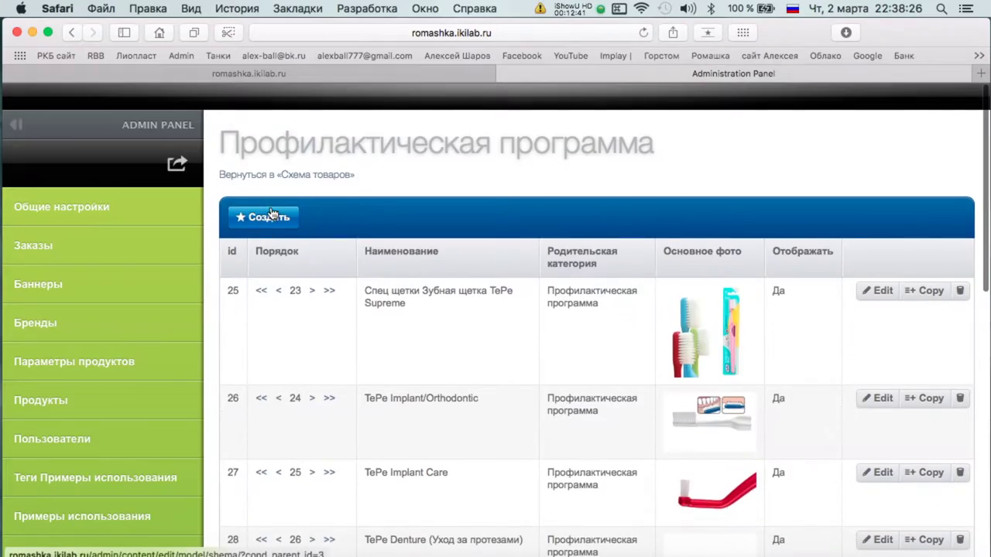
left_click(282, 221)
Switch to Numbers and look through the "Дополнительный уход" sheet for the next product's text.
mouse_move(0, 1)
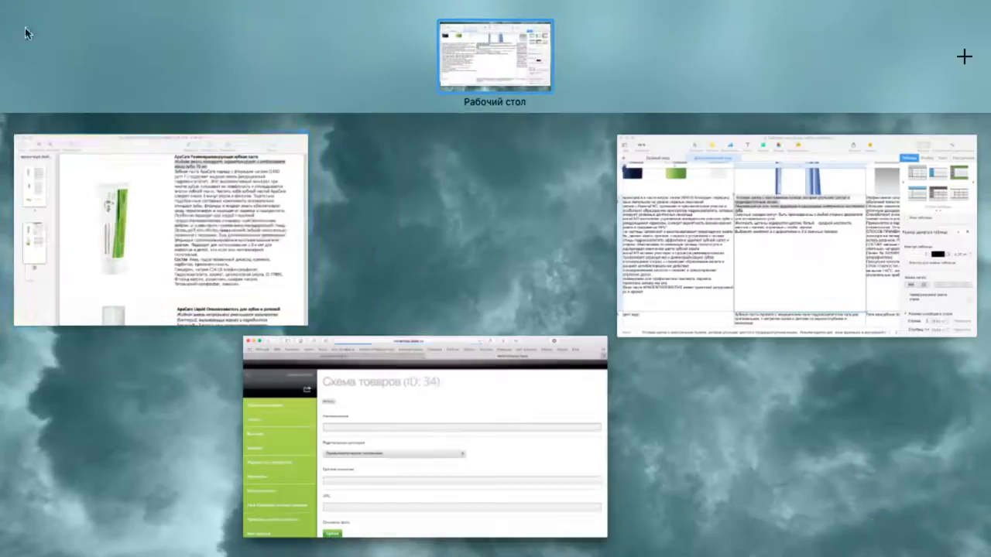
left_click(695, 244)
scroll(389, 250, "down", 5)
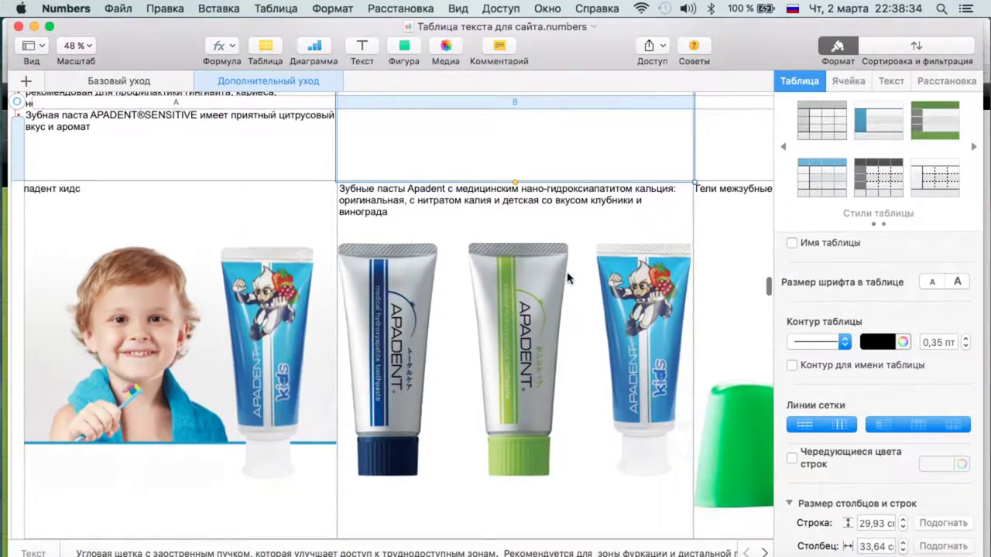
scroll(567, 279, "down", 10)
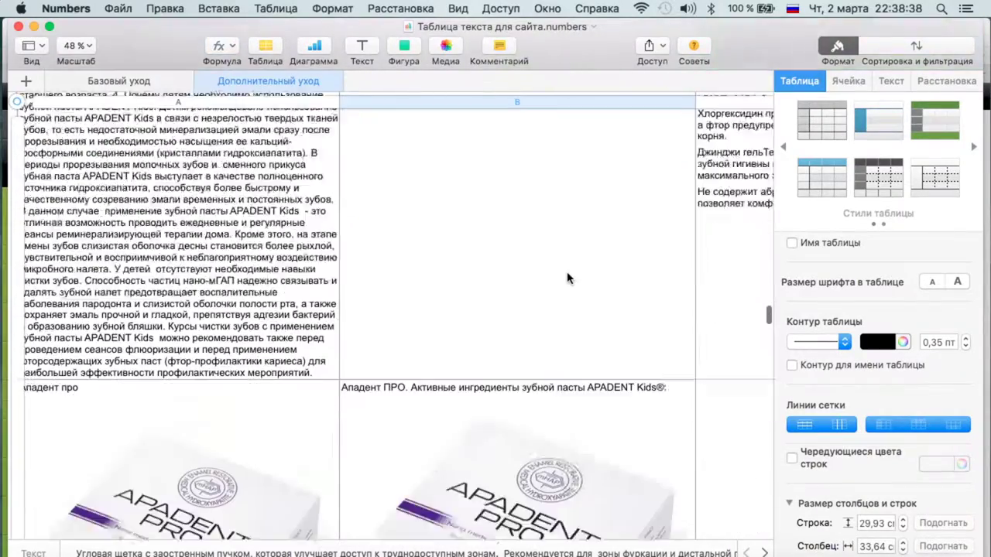
scroll(567, 277, "down", 10)
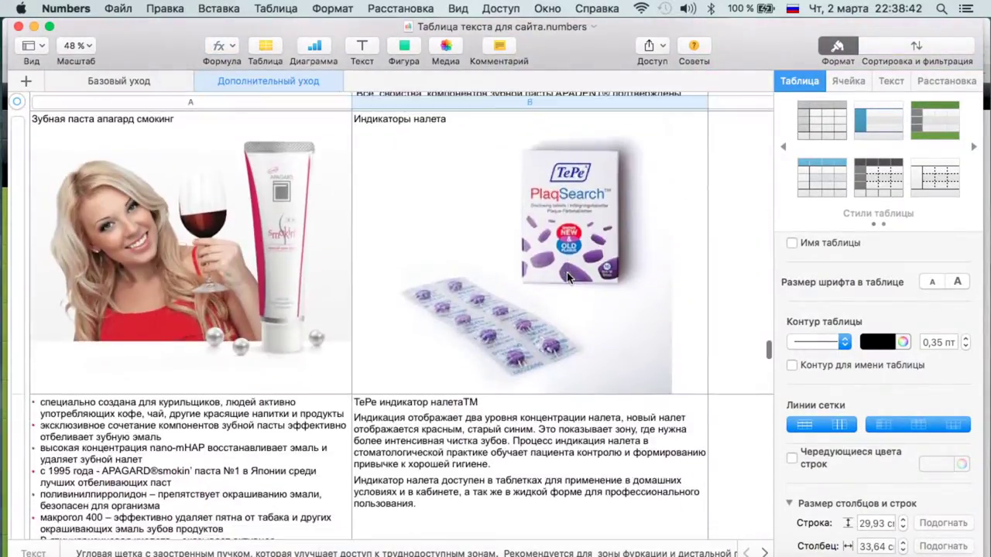
scroll(567, 272, "down", 5)
scroll(567, 276, "up", 5)
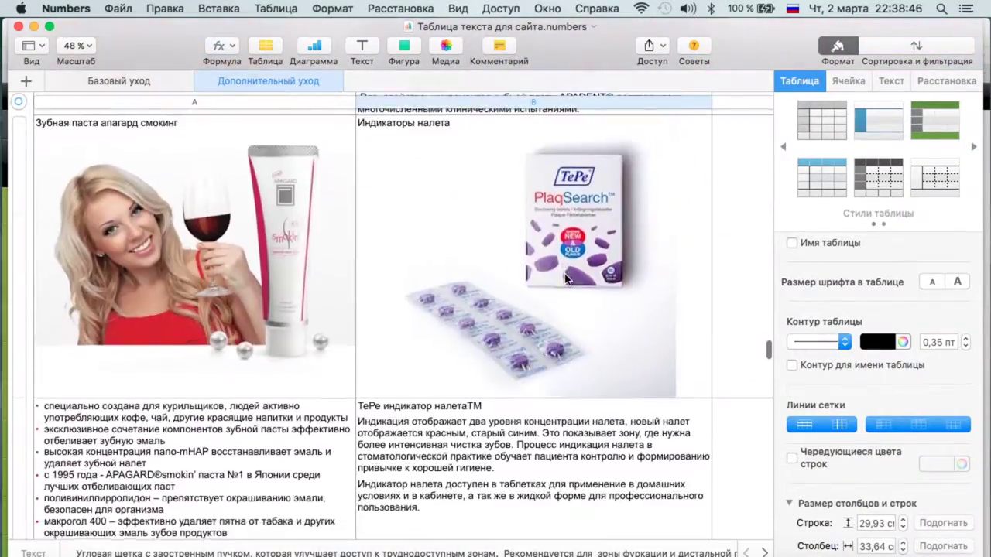
Switch to Safari and open the "Схема-подсказка товаров" section of the romashka.ikilab.ru admin panel in a new tab.
key("ctrl+Up")
left_click(364, 264)
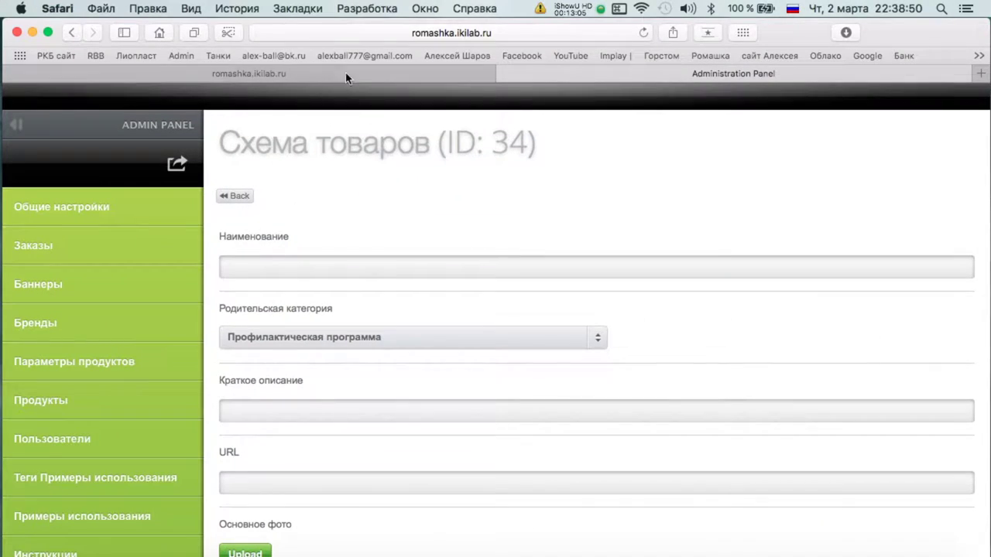
left_click(981, 73)
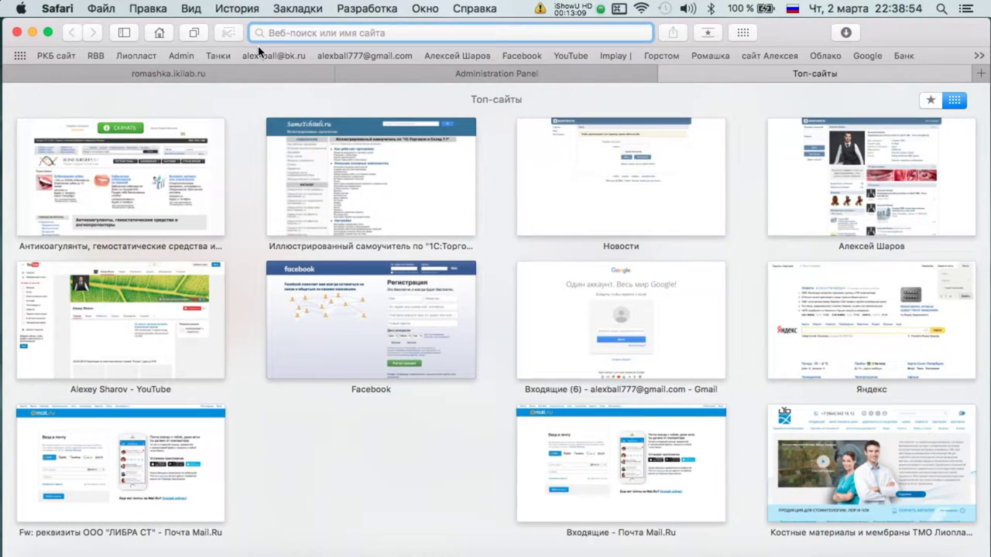
type("щ")
key("BackSpace")
key("super+space")
type("romashka.ikilab.ru/")
key("Right")
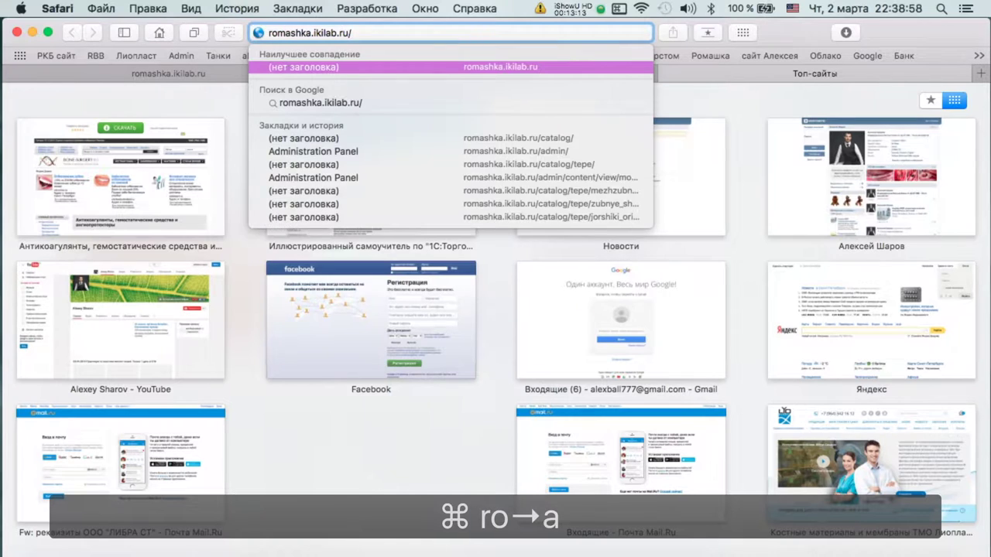
type("a")
key("Right")
key("Return")
scroll(93, 310, "down", 8)
left_click(77, 323)
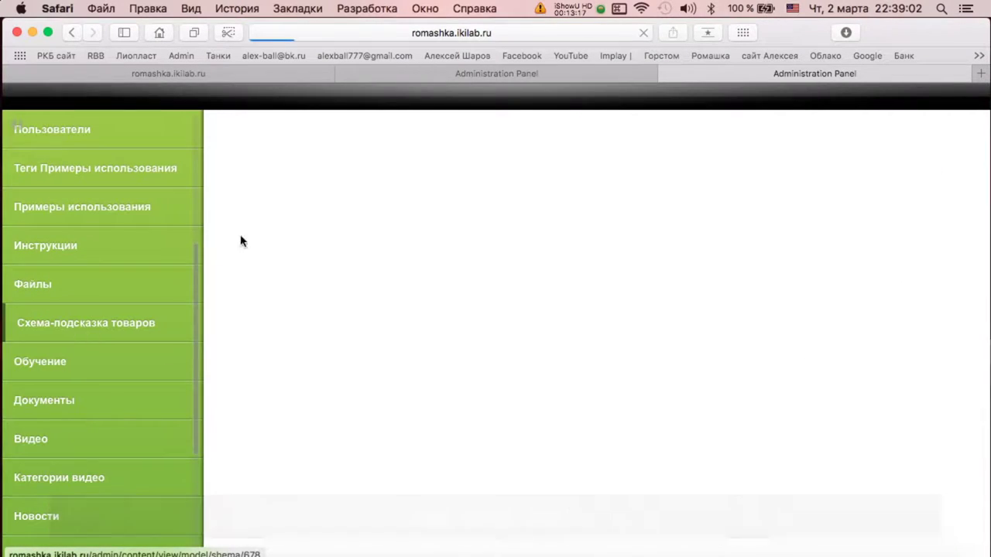
left_click(577, 9)
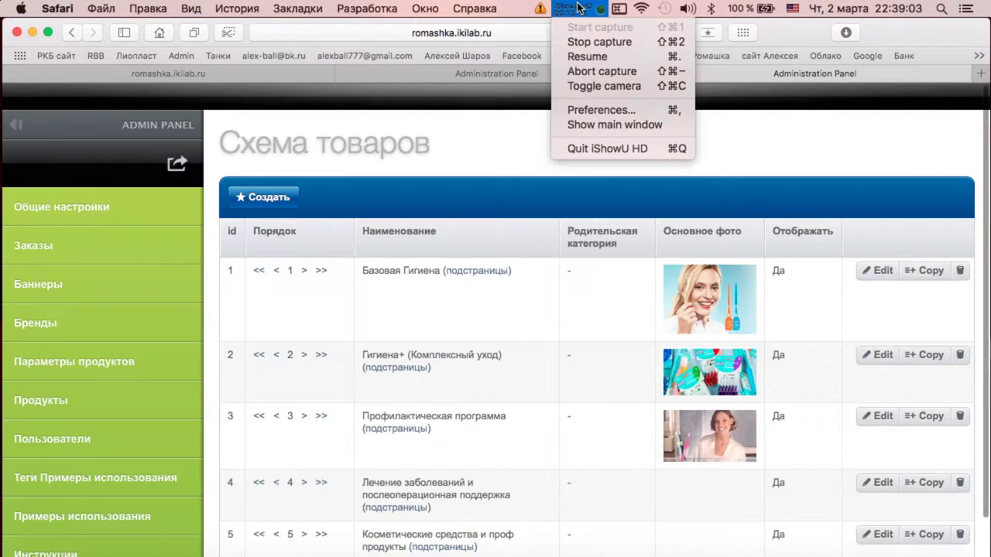
left_click(596, 59)
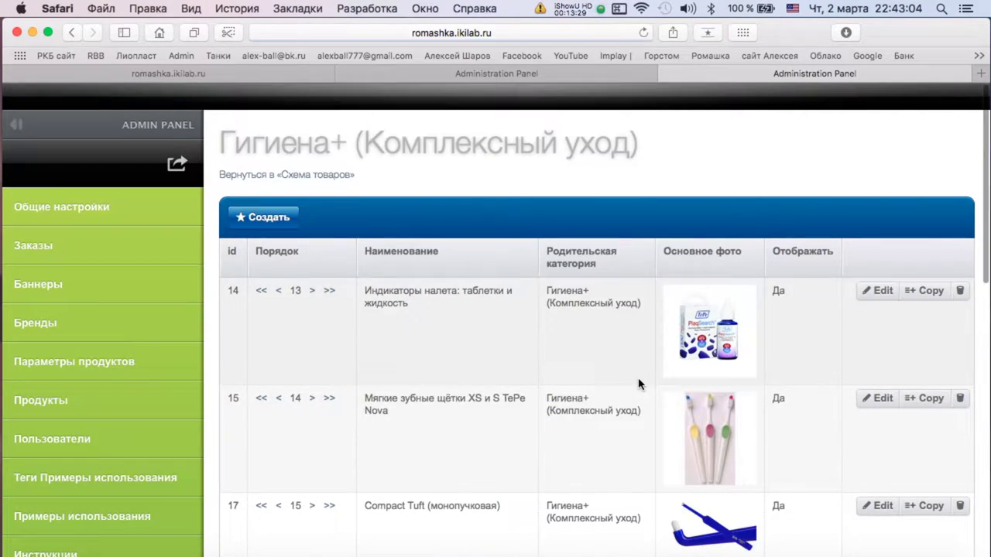
Look through the "Гигиена+ (Комплексный уход)" list for the ApaCare toothpaste entry.
scroll(641, 383, "down", 10)
scroll(639, 383, "down", 5)
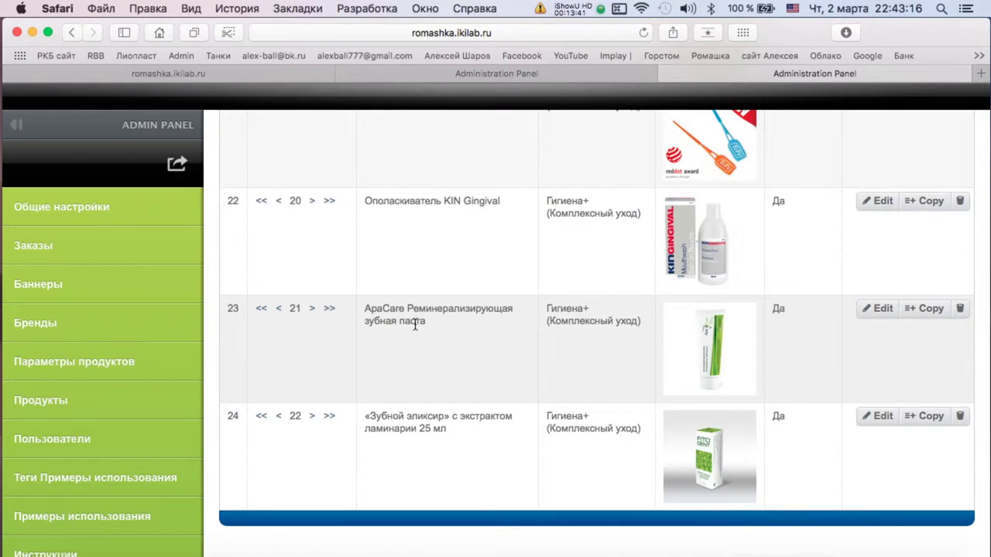
Switch to Notes and open the note "Сайт Ромашка хамомилла.рф".
key("ctrl+Up")
key("F11")
mouse_move(757, 554)
key("F11")
left_click(575, 546)
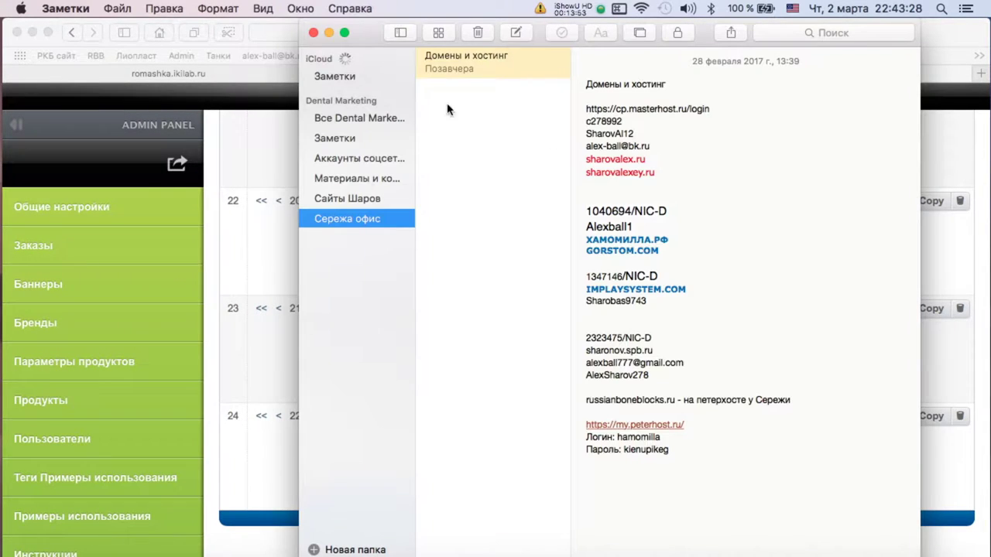
key("Up")
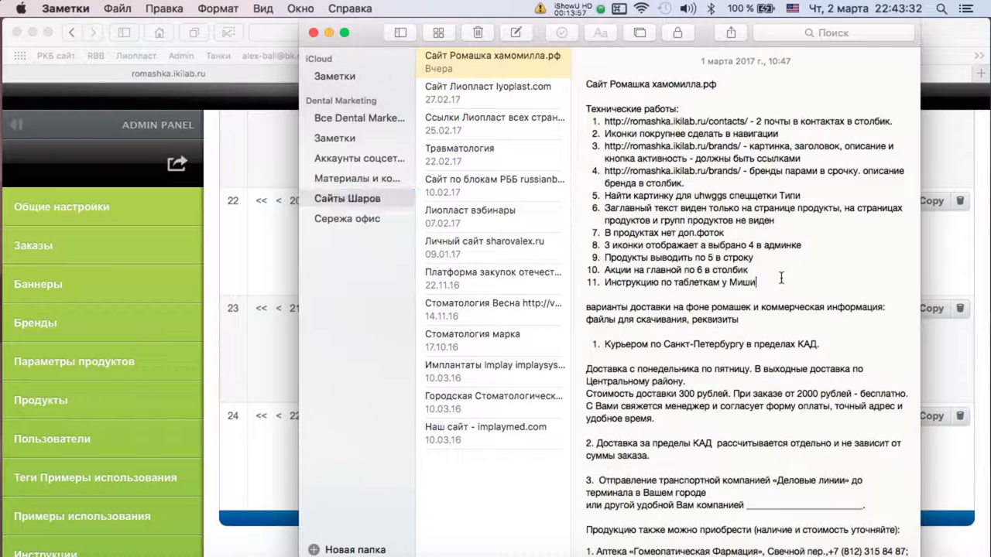
Add item 12 "Копирование всего контента страницы полностью" to the technical works list in the note.
left_click(781, 278)
key("Return")
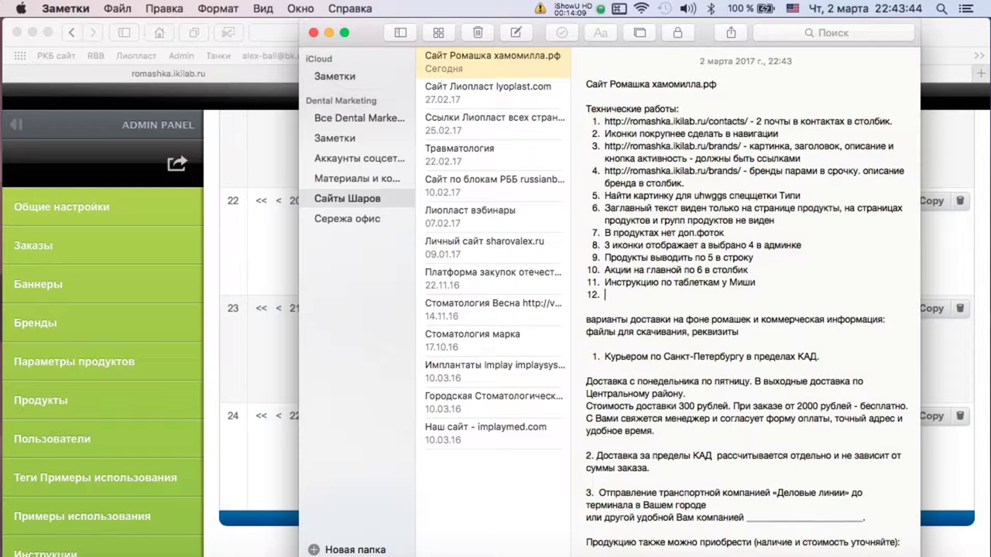
type("Rjgbhjdfybt")
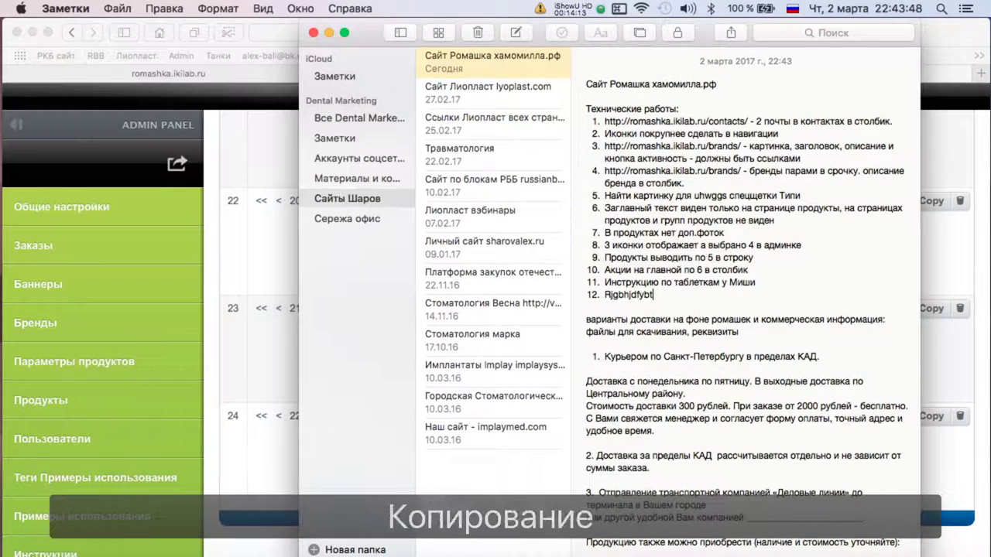
type(" конт")
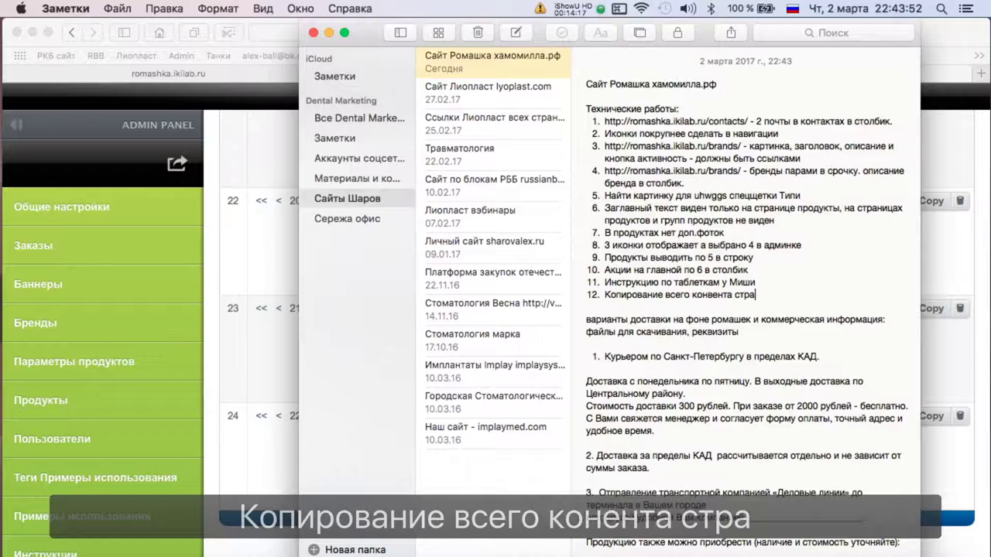
type("ента страницы ")
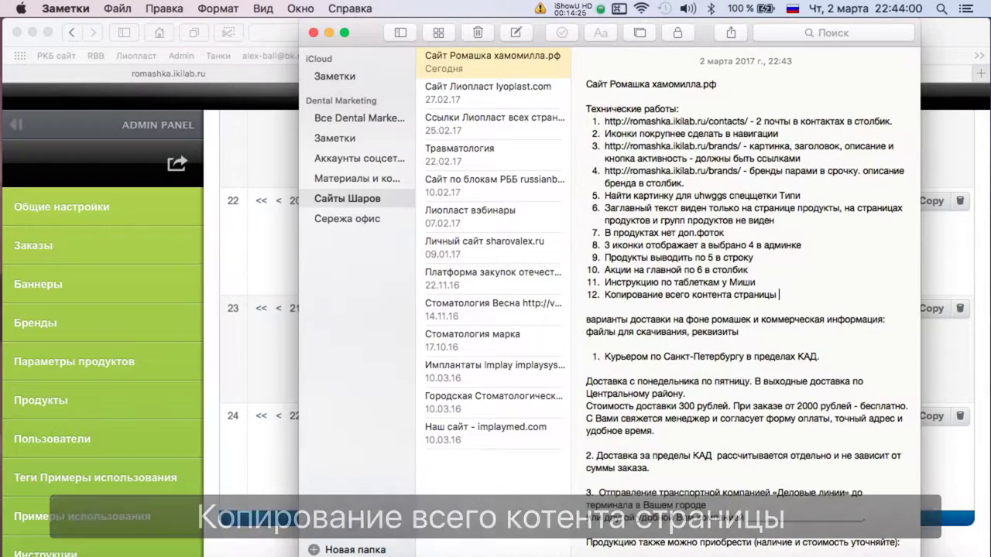
type("в")
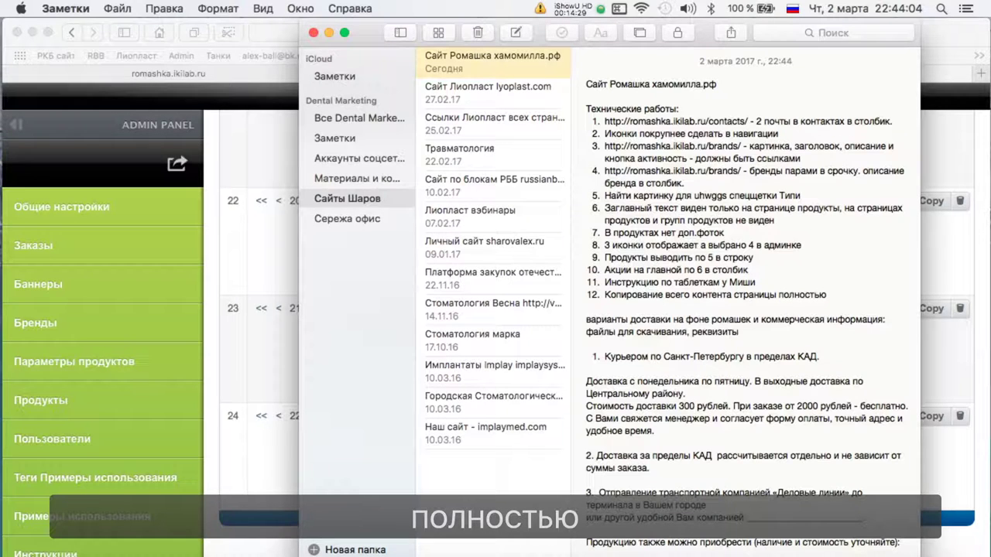
Switch back to Safari and delete the unnamed entry with ID 35 from the "Гигиена+ (Комплексный уход)" list.
left_click(290, 130)
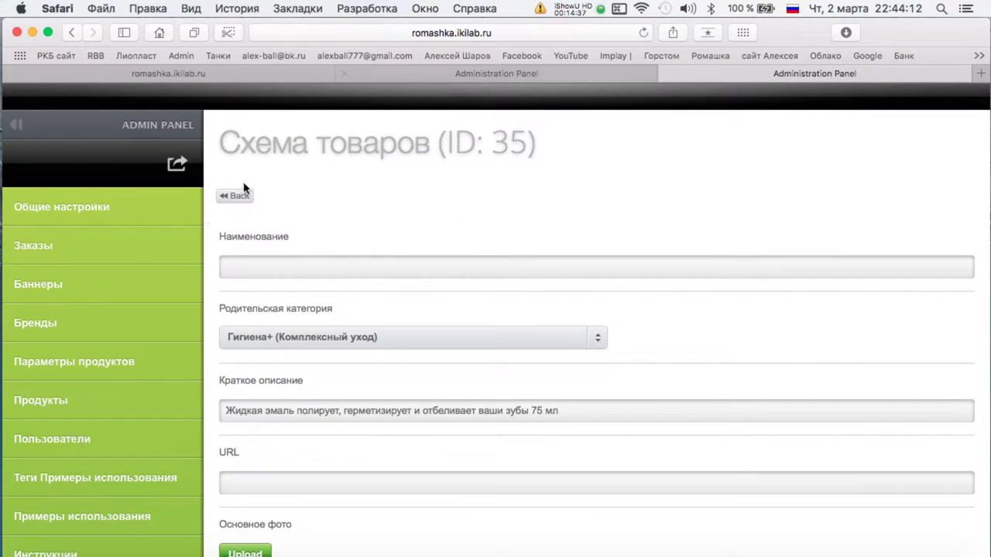
left_click(235, 199)
scroll(711, 320, "down", 10)
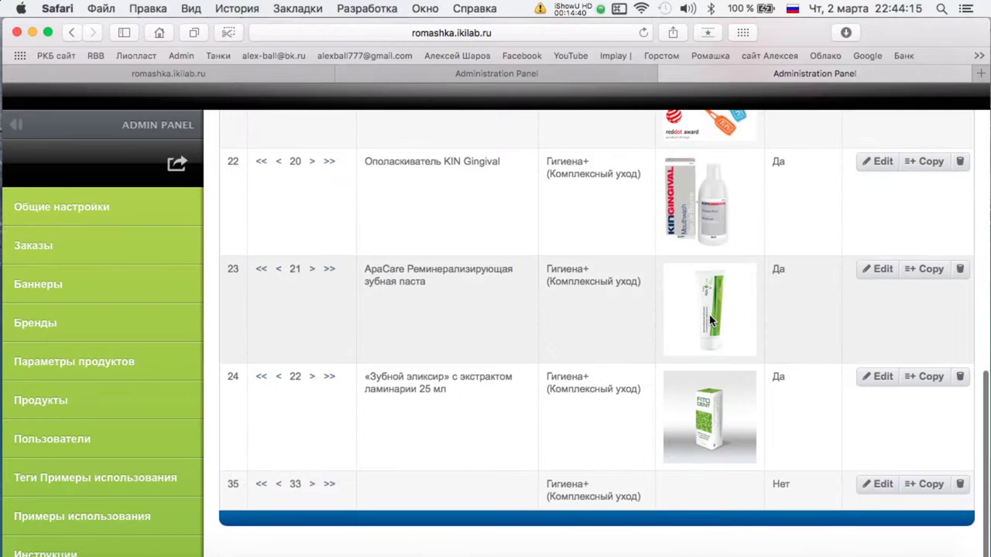
left_click(960, 490)
left_click(945, 444)
Copy the title "ApaCare Реминерализирующая зубная паста" from the list and paste it into the new "Профилактическая программа" entry's "Наименование".
scroll(664, 294, "down", 10)
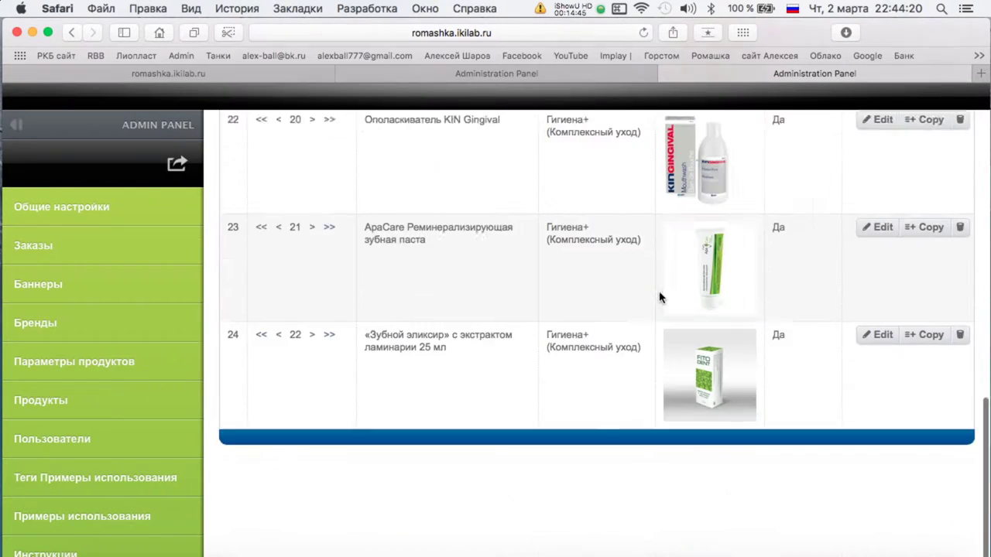
double_click(381, 321)
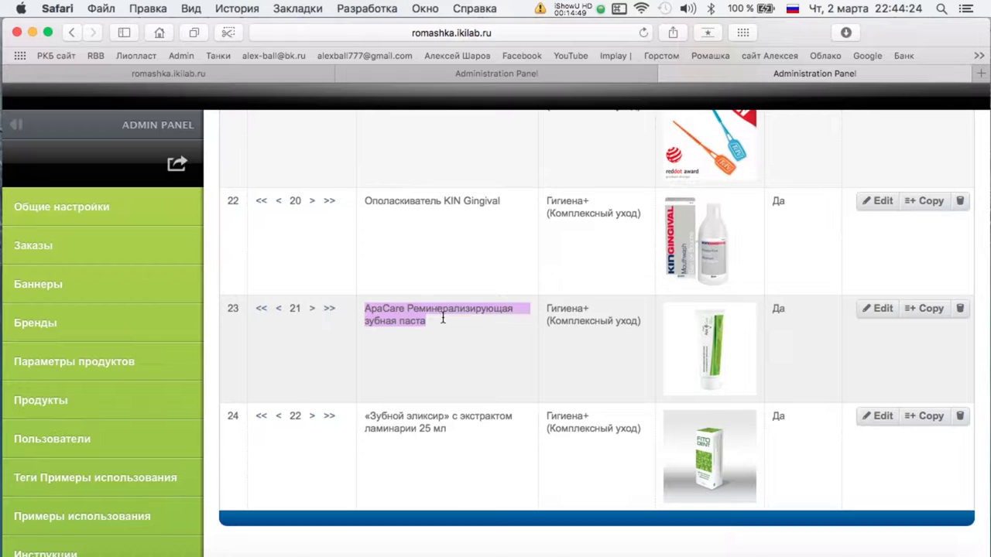
key("super+c")
left_click(433, 74)
left_click(343, 260)
key("super+v")
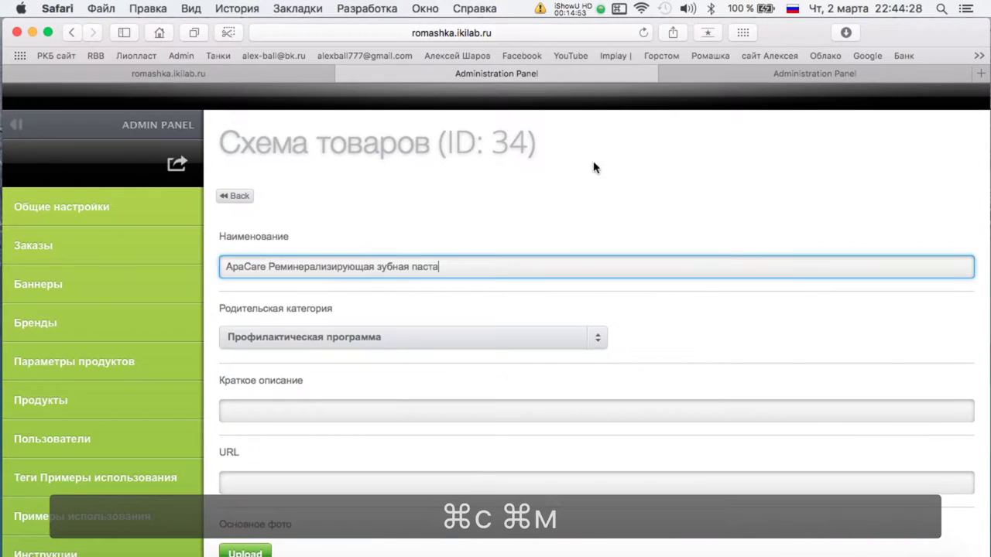
Open the existing ApaCare toothpaste entry, copy its "Краткое описание" text, and return to the new entry's tab.
left_click(714, 75)
left_click(860, 314)
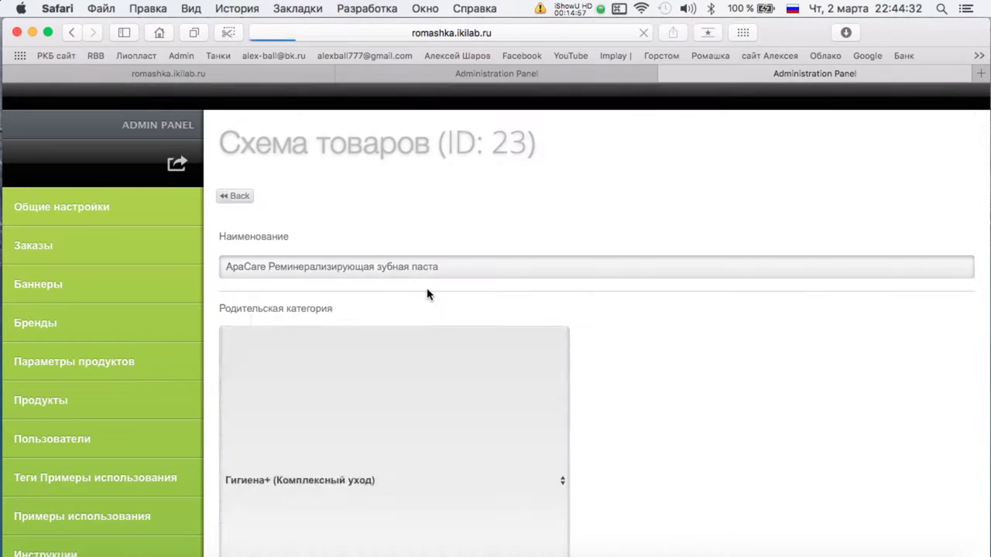
scroll(362, 374, "down", 1)
triple_click(361, 374)
key("super+c")
scroll(411, 195, "up", 1)
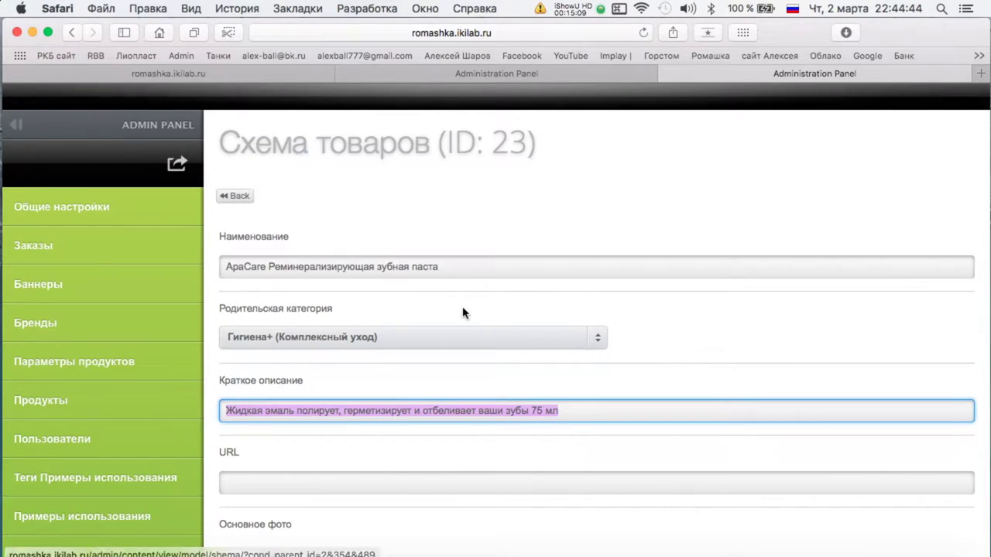
left_click(500, 73)
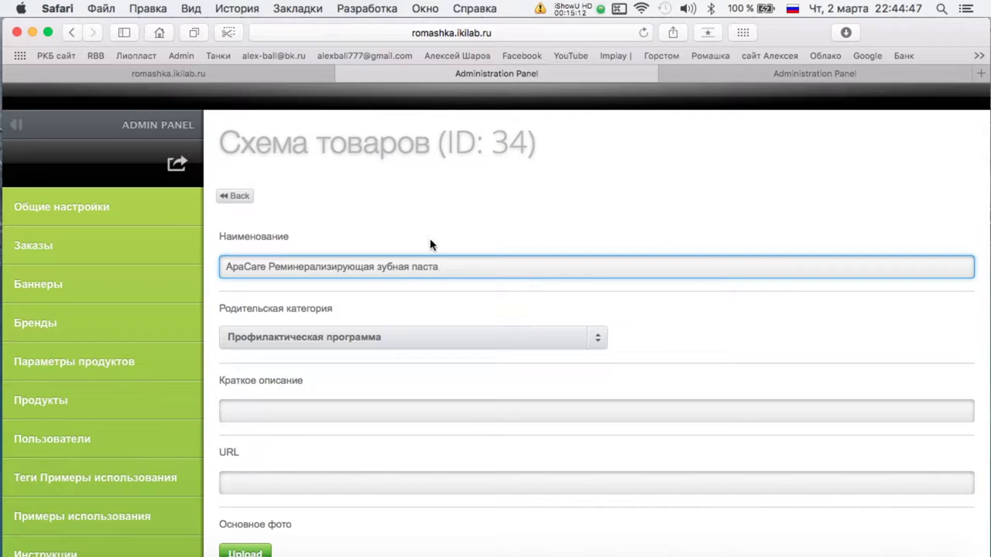
Leave the existing ApaCare entry, look over the "Гигиена+" list, and go back to the new entry.
left_click(720, 73)
left_click(234, 195)
scroll(527, 303, "down", 10)
scroll(527, 303, "up", 3)
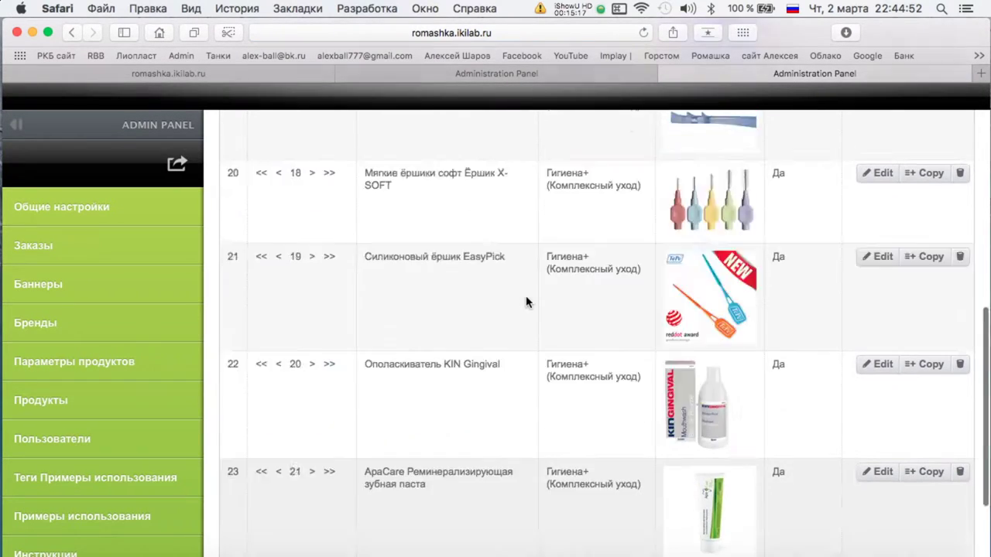
scroll(526, 303, "up", 10)
left_click(462, 73)
scroll(498, 365, "down", 2)
Copy the title "ApaCare&Repair Восстанавливающий зубной гель" from the ApaCare PDF in Preview and paste it into the new Safari entry's "Наименование".
key("ctrl+Up")
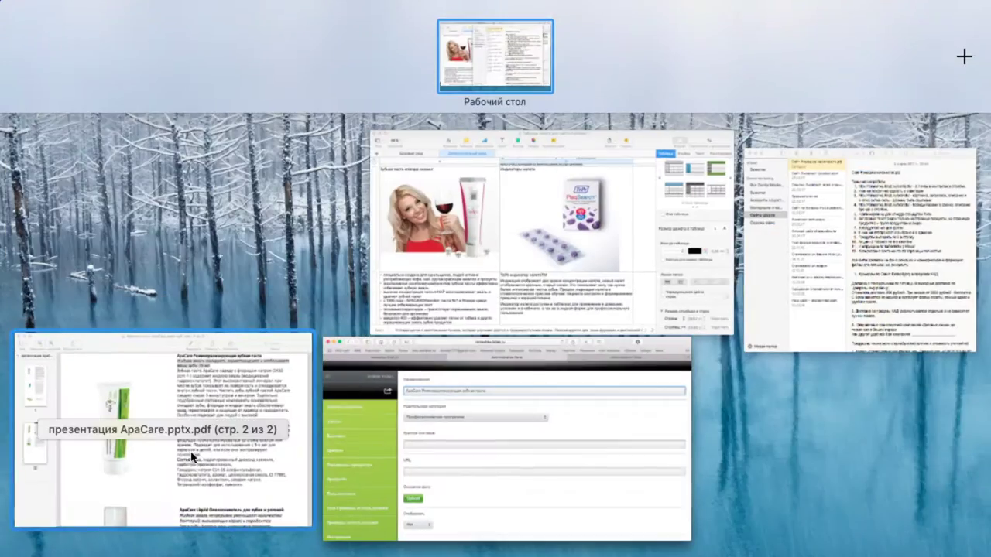
left_click(187, 478)
key("ctrl+Up")
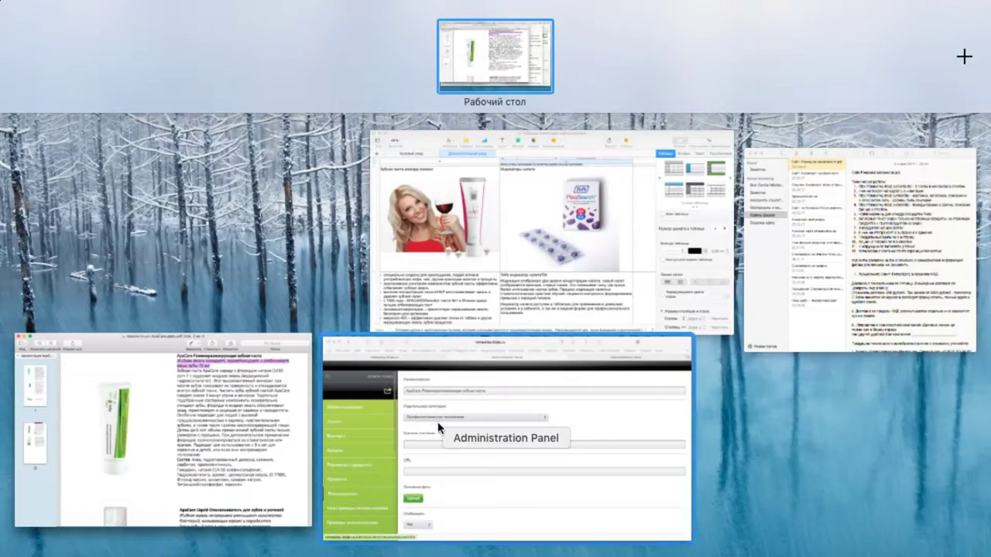
key("ctrl+Up")
scroll(372, 316, "up", 15)
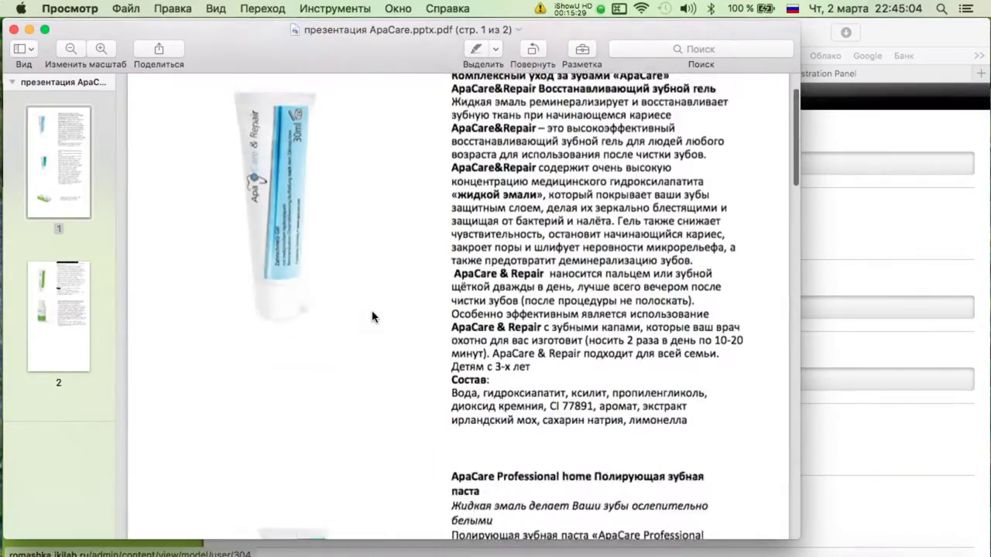
left_click_drag(446, 145, 635, 160)
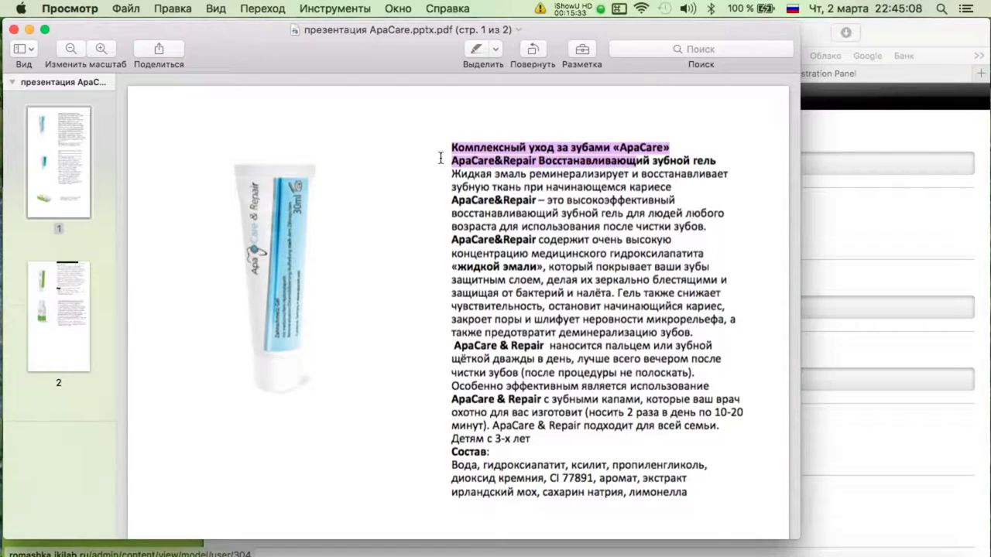
key("super+c")
left_click(821, 159)
triple_click(476, 150)
left_click(463, 165)
triple_click(463, 165)
key("super+v")
Copy the sentence "Жидкая эмаль реминерализирует и восстанавливает зубную ткань при начинающемся кариесе" from the PDF and paste it into the entry's "Краткое описание".
key("ctrl+Up")
left_click(267, 418)
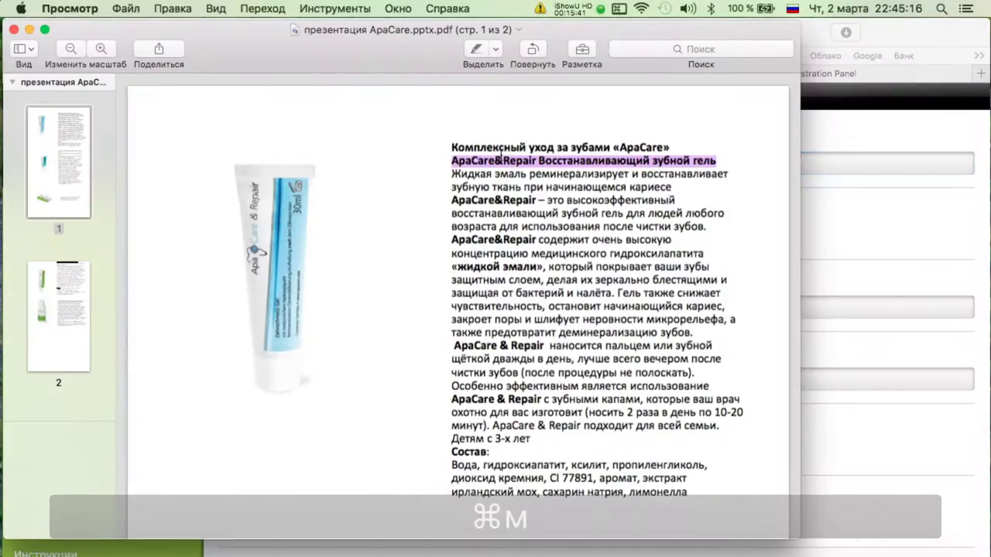
key("super+c")
key("super+Tab")
left_click(398, 305)
key("super+v")
Upload apacare_repair_tube.jpg from the "Загрузки" folder as the gel entry's "Основное фото".
scroll(310, 333, "down", 2)
left_click(263, 380)
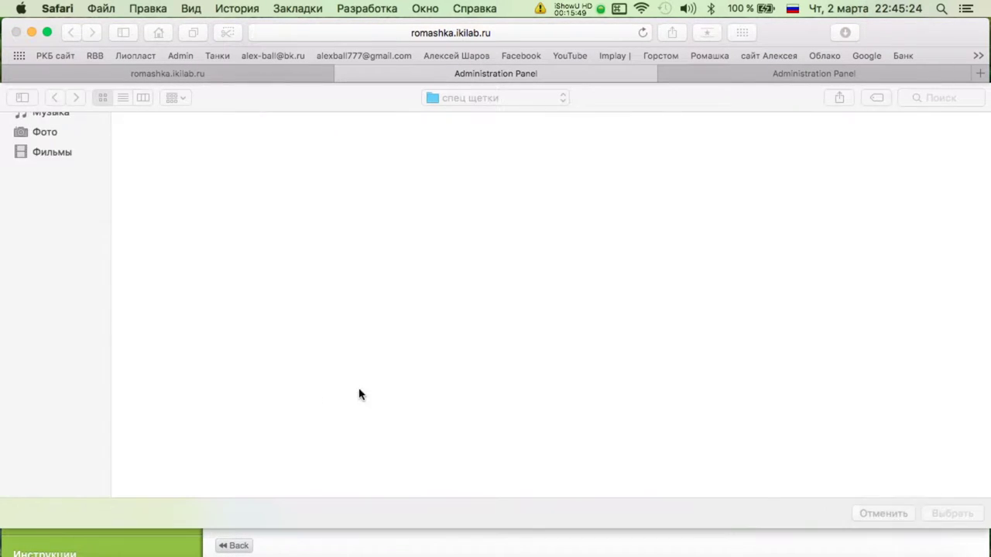
scroll(421, 344, "down", 5)
scroll(705, 436, "up", 1)
scroll(705, 436, "down", 1)
key("super+Up")
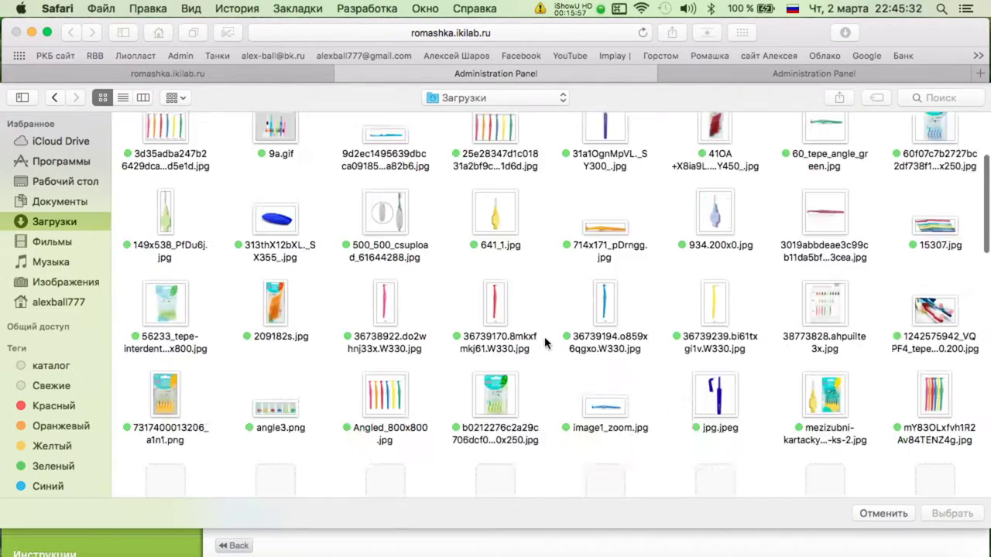
scroll(545, 343, "down", 10)
scroll(545, 343, "down", 5)
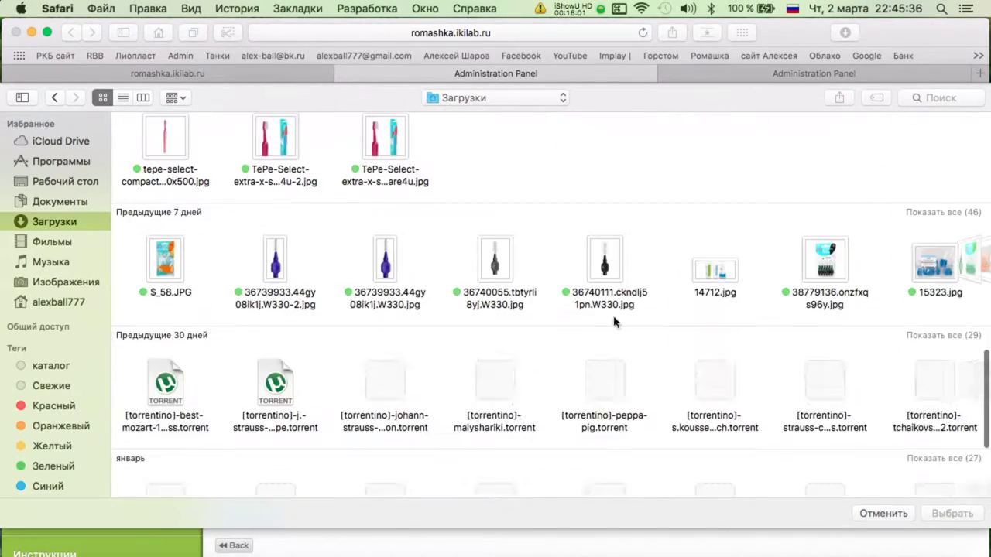
scroll(558, 271, "down", 8)
scroll(565, 257, "down", 3)
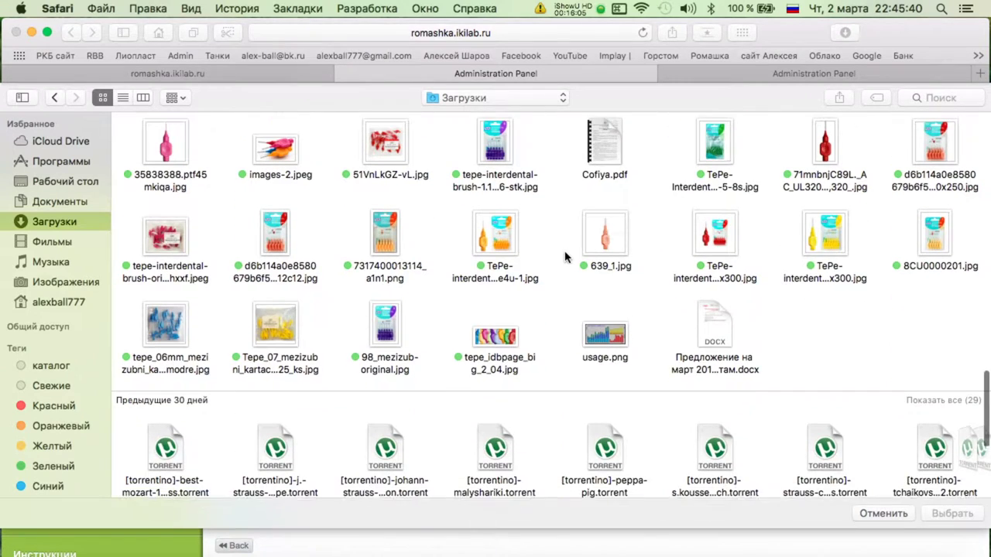
scroll(435, 308, "up", 3)
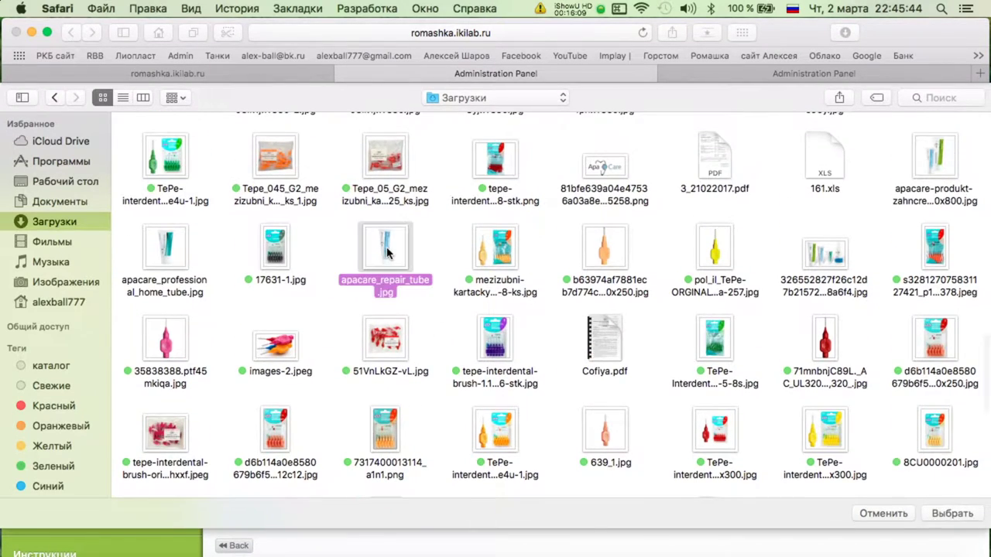
double_click(387, 252)
Set the gel entry's "Отображать" to "Да", save it, and return to the category list.
scroll(277, 465, "down", 3)
left_click(288, 449)
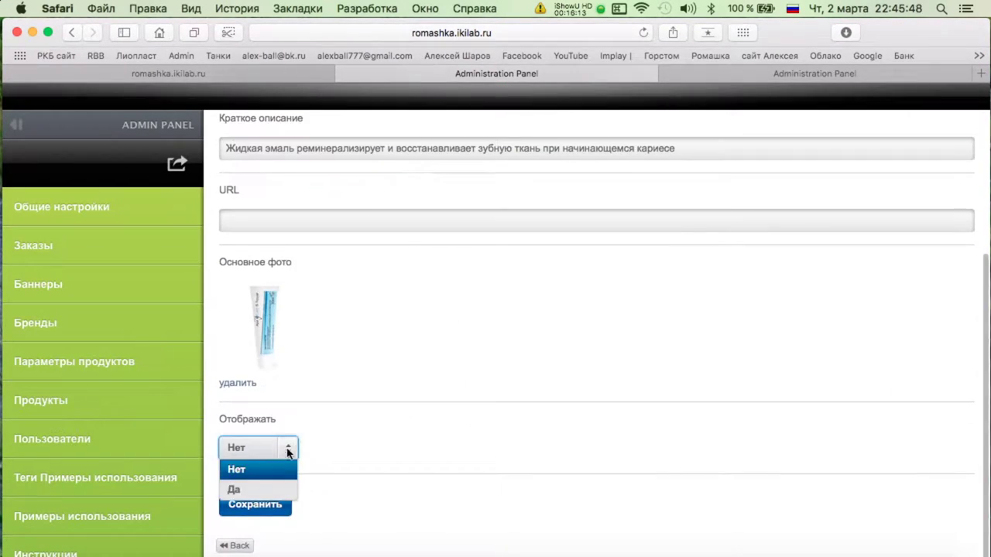
left_click(248, 504)
left_click(230, 194)
Check the "Профилактическая программа" list against the text table in Numbers and return to Safari.
scroll(465, 232, "down", 5)
key("ctrl+Up")
left_click(500, 220)
key("ctrl+Up")
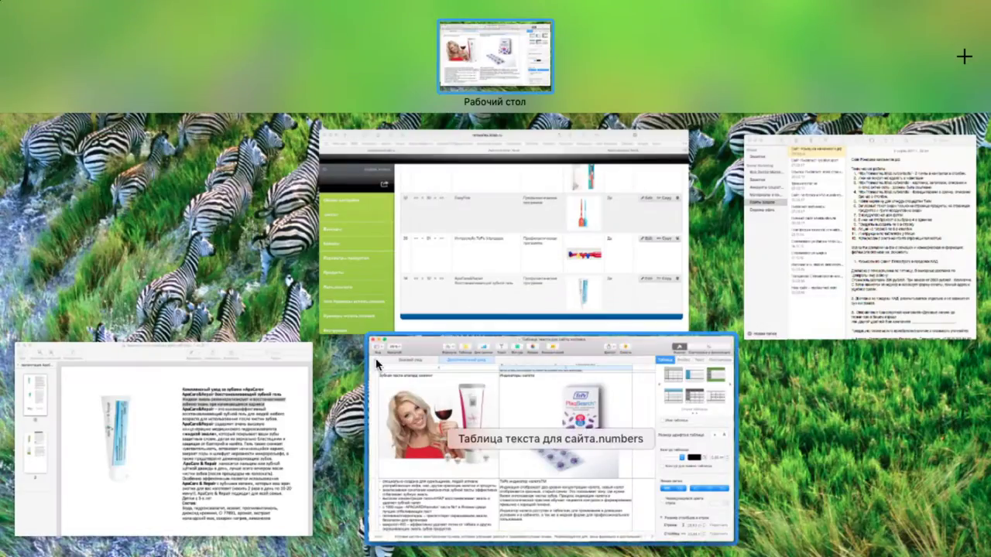
left_click(561, 315)
scroll(562, 325, "up", 15)
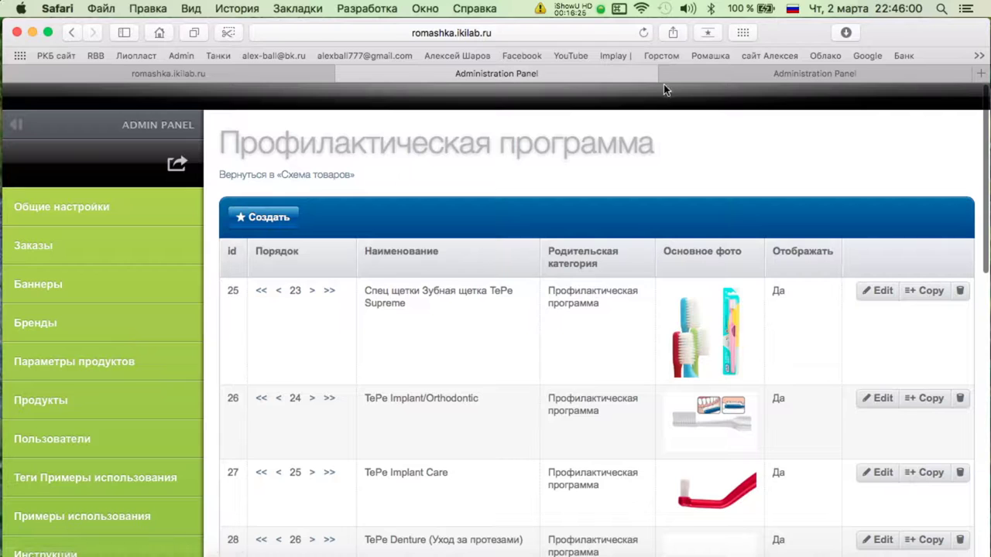
Copy the "Индикаторы налета: таблетки и жидкость" entry from the "Гигиена+" list and set the copy's parent category to "Профилактическая программа".
left_click(717, 77)
scroll(619, 209, "down", 3)
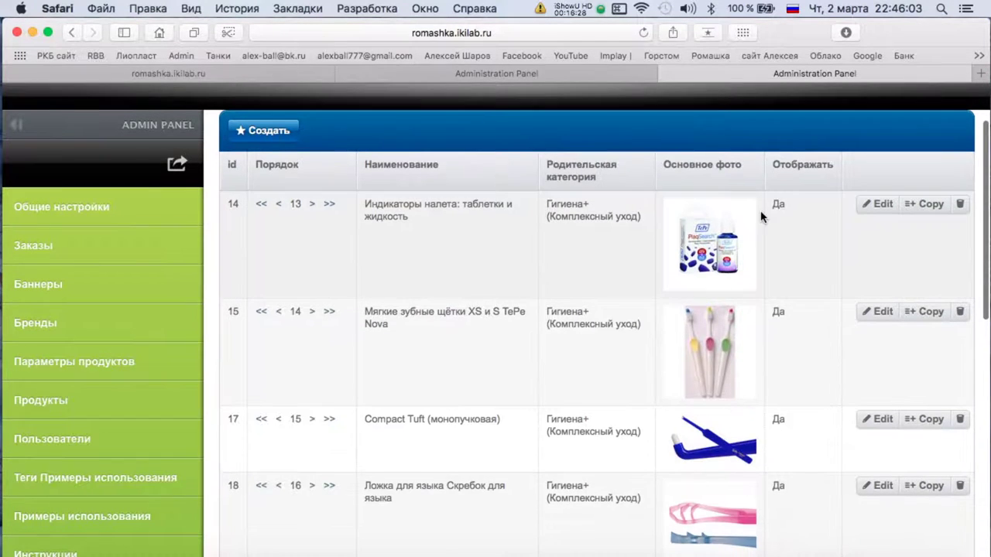
left_click(916, 208)
left_click(335, 337)
scroll(339, 387, "down", 3)
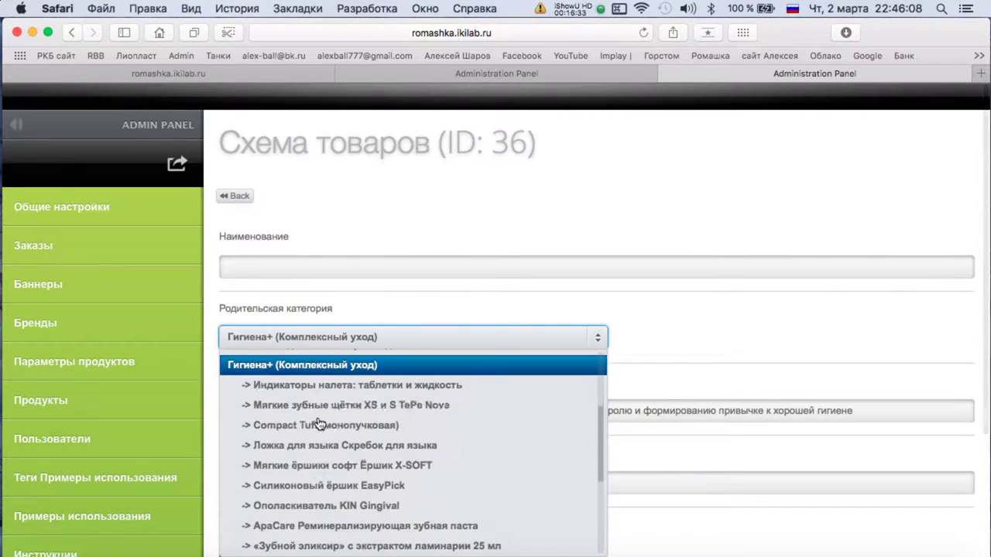
scroll(339, 387, "down", 2)
scroll(339, 387, "down", 1)
left_click(340, 415)
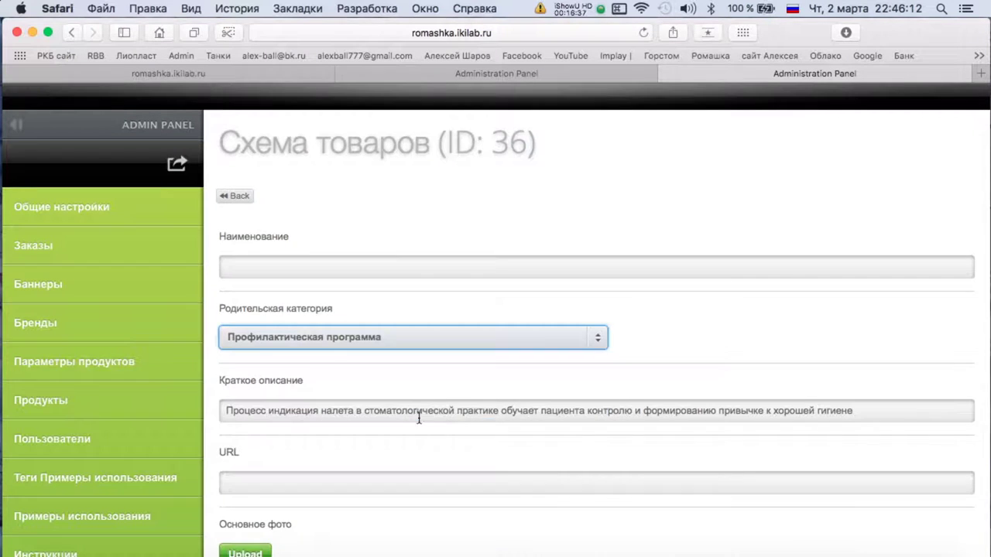
scroll(353, 357, "down", 3)
scroll(332, 262, "up", 3)
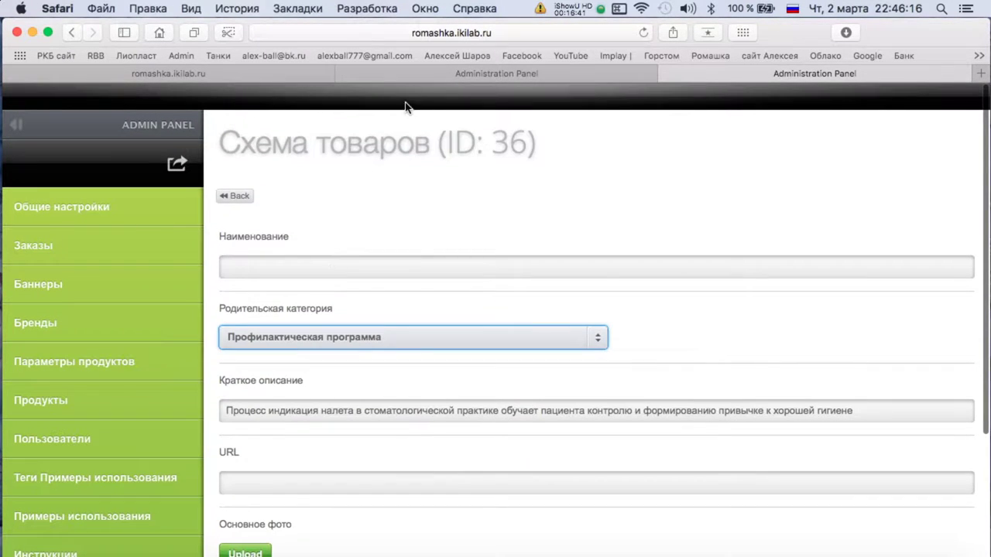
Copy the title "Индикаторы налета: таблетки и жидкость" from the "Гигиена+" list in the other tab and paste it into the duplicate's "Наименование".
left_click(403, 74)
left_click(261, 175)
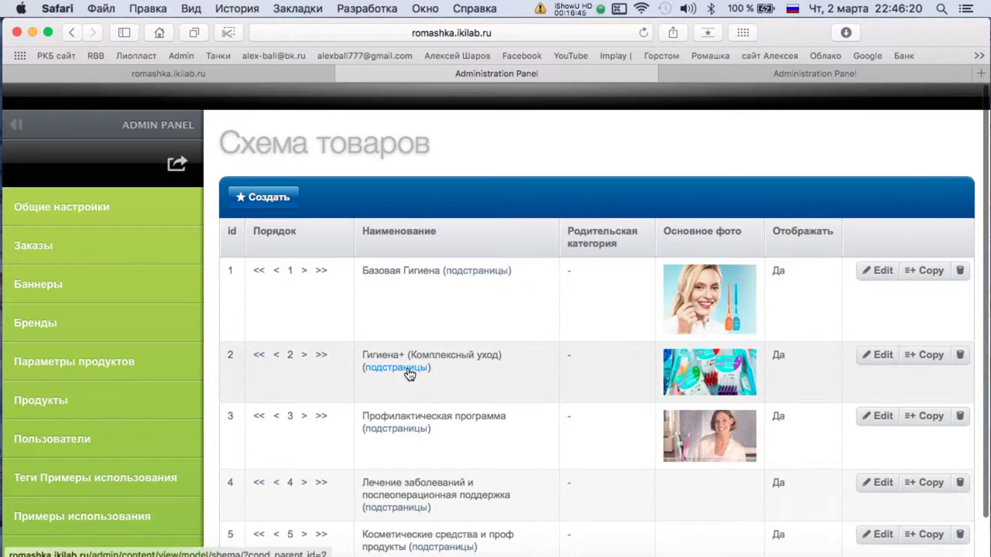
left_click(407, 372)
triple_click(445, 290)
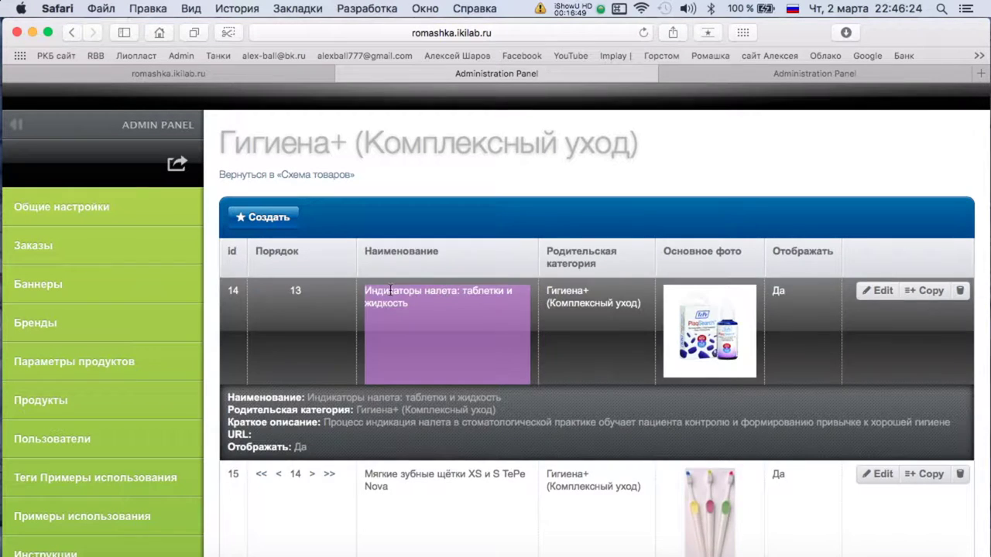
left_click_drag(365, 290, 446, 308)
key("super+c")
left_click(815, 74)
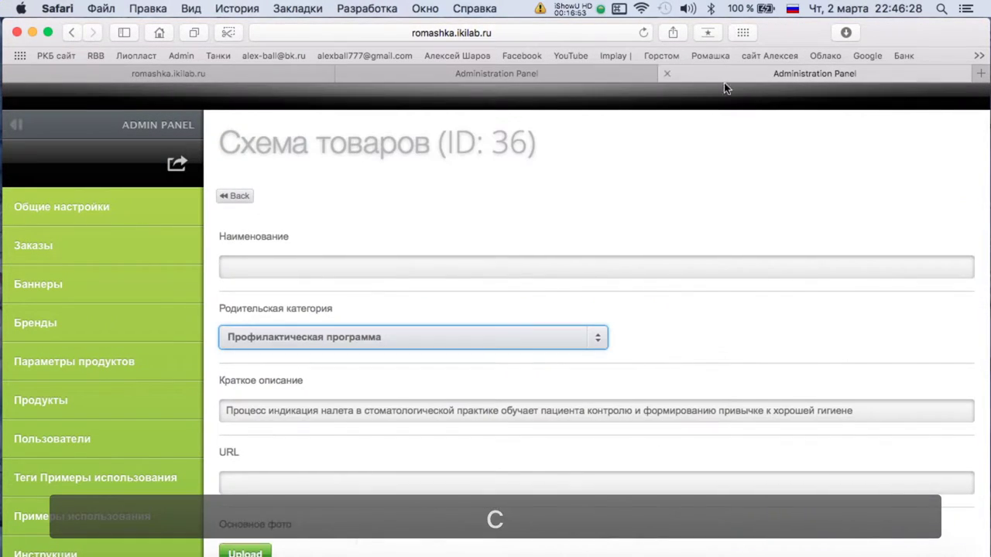
left_click(390, 270)
key("super+v")
Upload the PlaqSearch tablets-and-bottle picture from the "Индикаторы налета" folder within "Картинки" > "ТиПи" as the entry's "Основное фото".
scroll(291, 335, "down", 3)
left_click(244, 378)
scroll(496, 309, "down", 3)
scroll(495, 310, "up", 3)
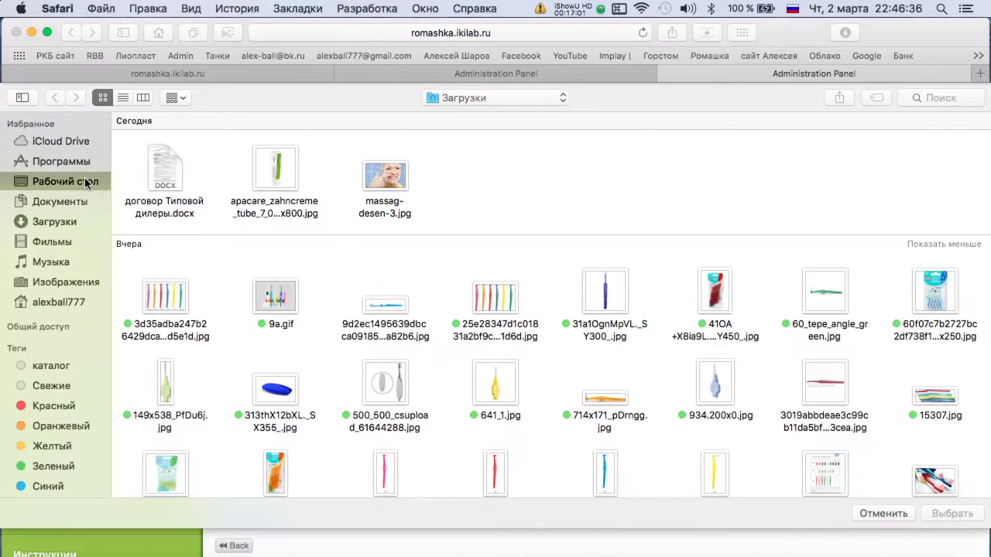
left_click(87, 183)
scroll(67, 401, "down", 3)
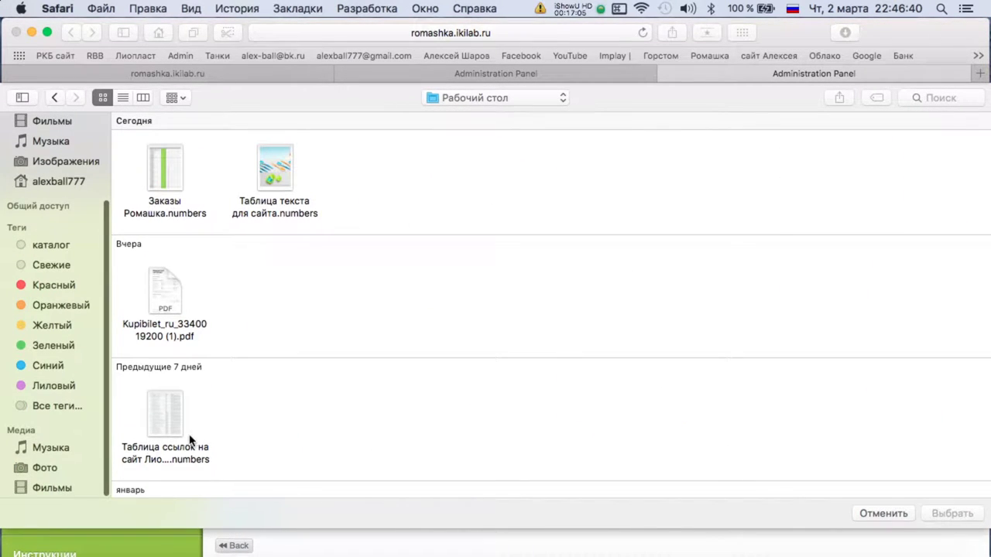
scroll(77, 190, "up", 3)
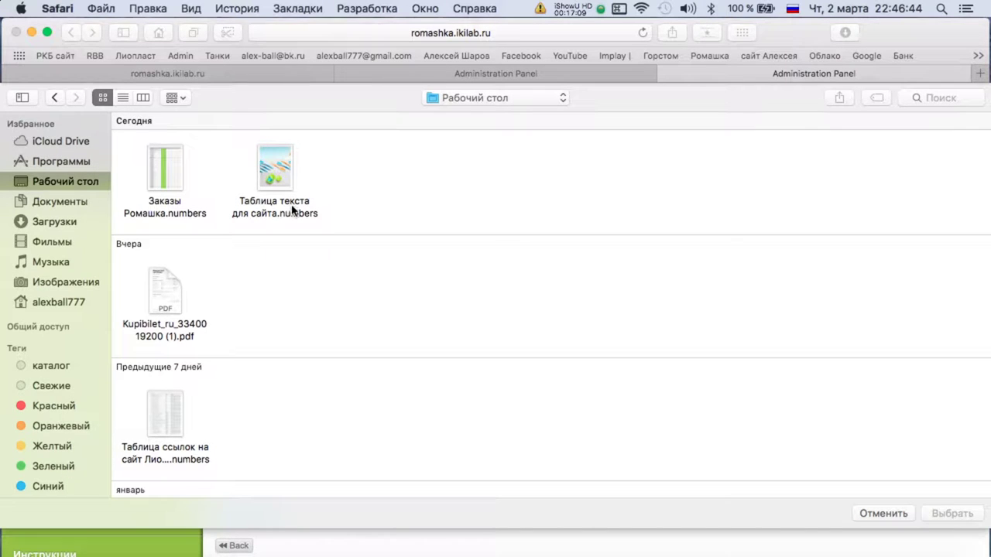
left_click(23, 99)
left_click(22, 98)
scroll(183, 291, "down", 5)
double_click(278, 378)
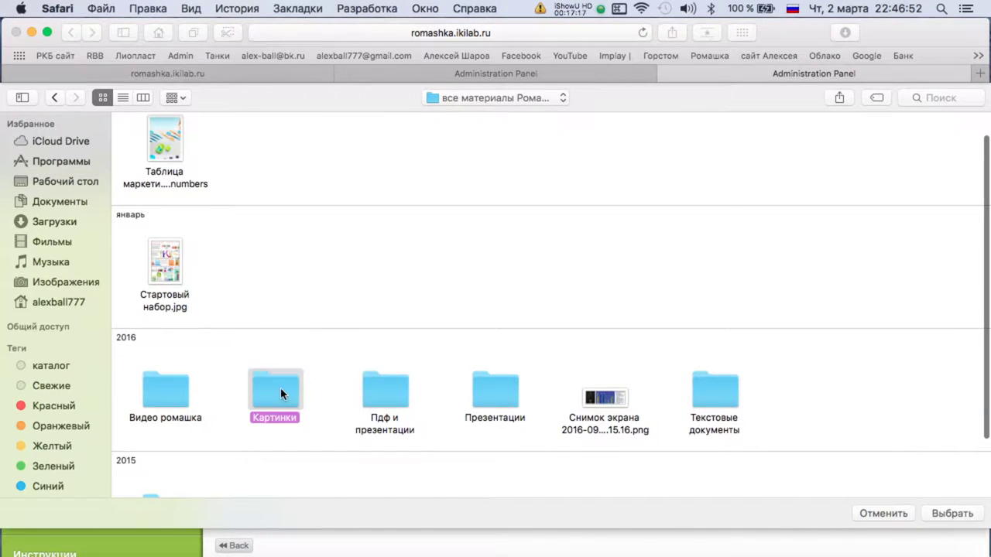
double_click(280, 391)
double_click(594, 390)
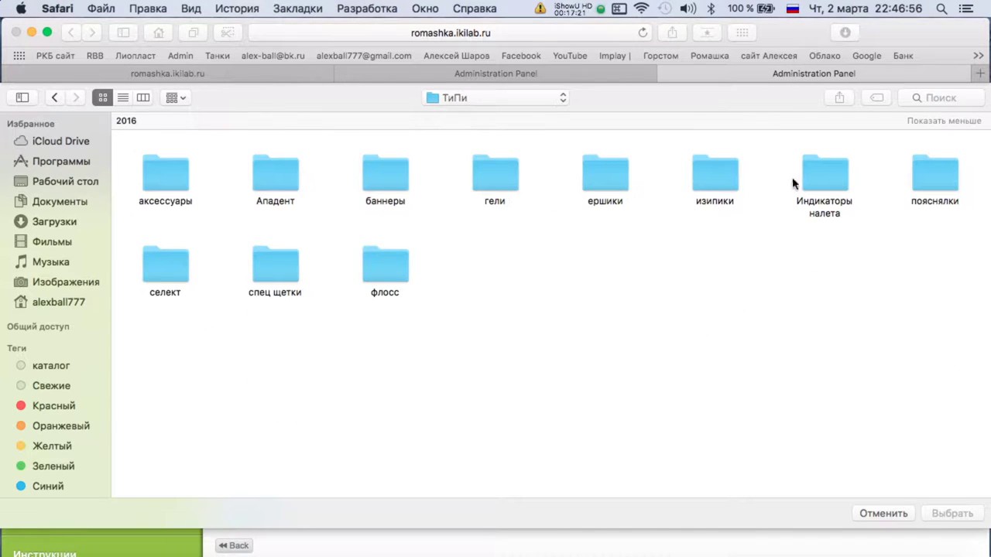
double_click(823, 176)
double_click(165, 260)
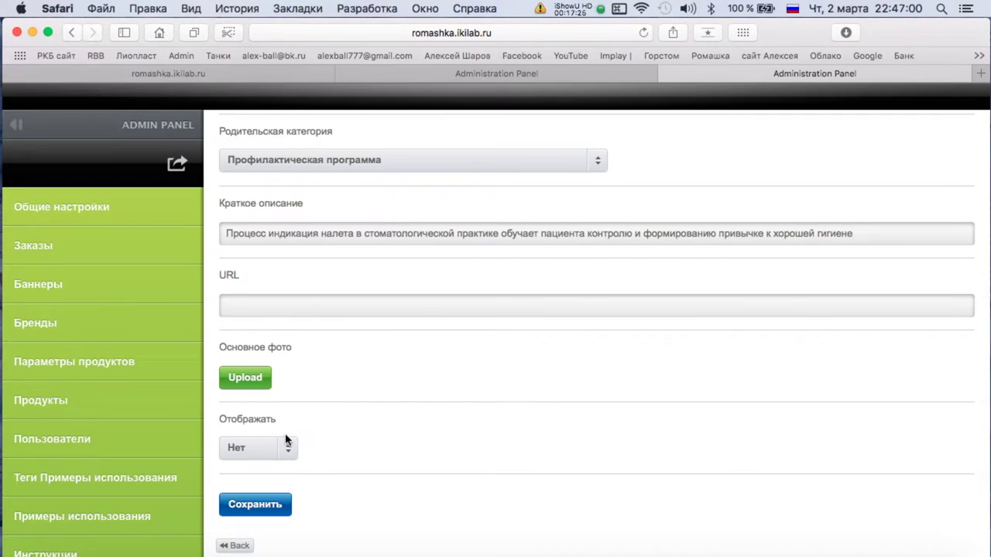
Set the plaque indicator entry's "Отображать" to "Да", save it, and go back to the "Гигиена+" list.
scroll(284, 452, "down", 2)
left_click(267, 449)
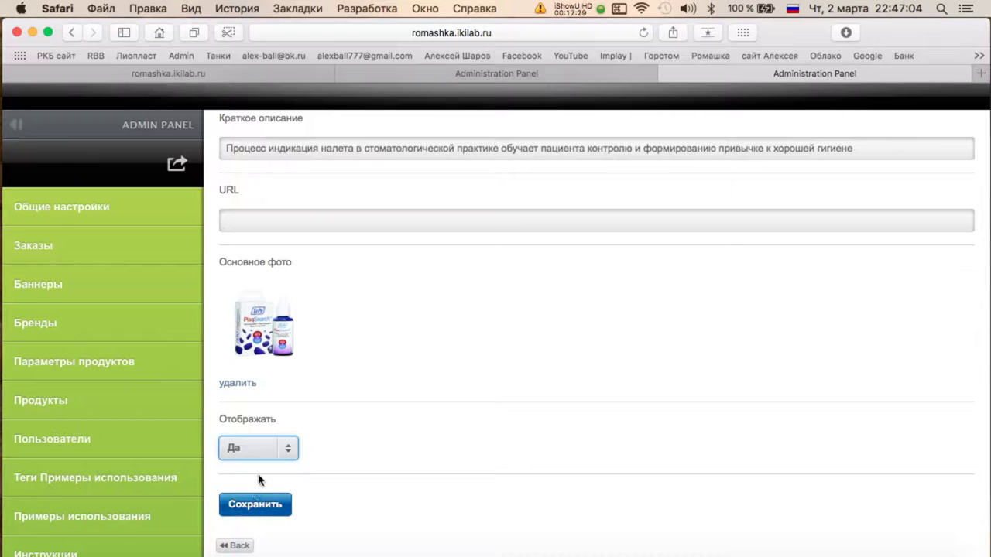
left_click(255, 504)
scroll(341, 255, "up", 2)
left_click(232, 196)
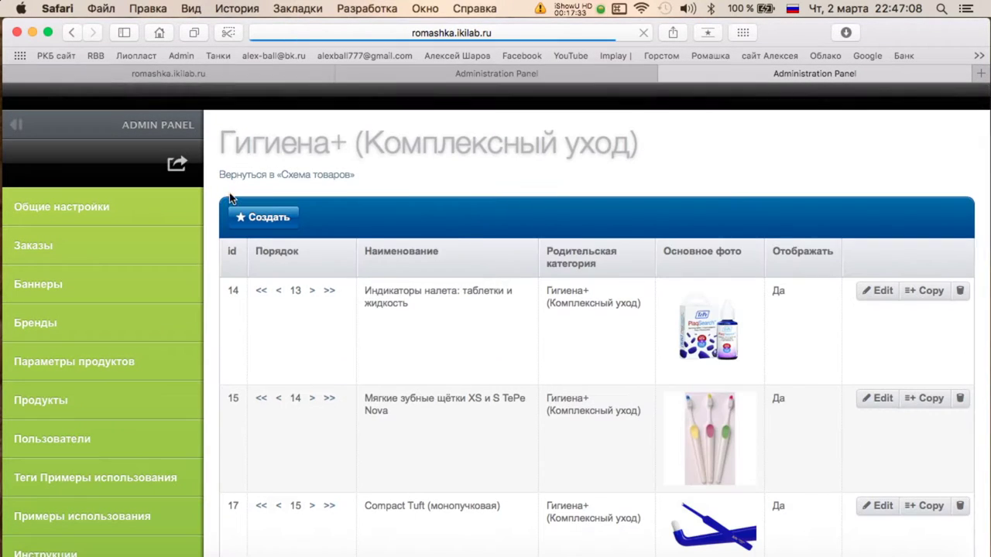
Look through the "Гигиена+" list in the other tab and open the entry with ID 36 to check its fields.
left_click(475, 73)
scroll(446, 266, "down", 10)
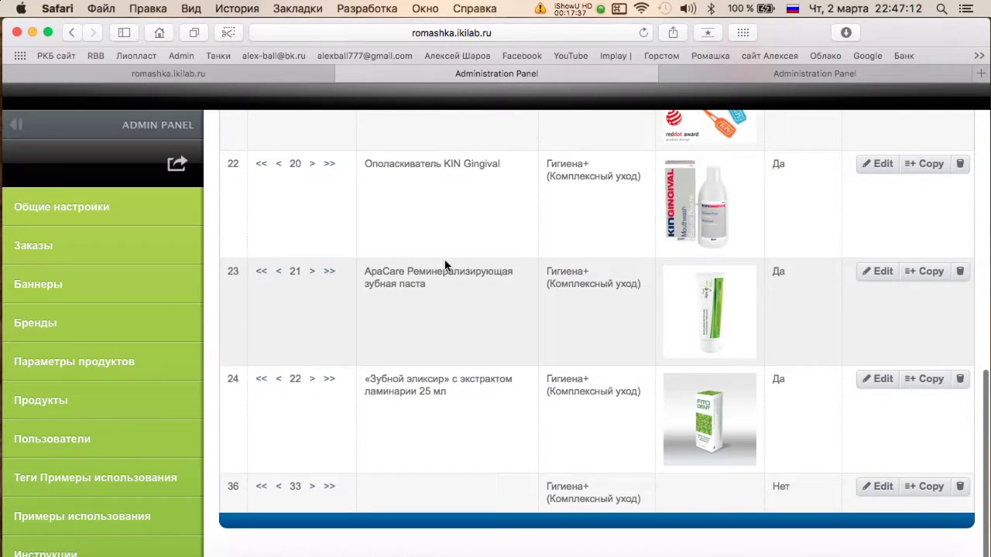
scroll(445, 265, "up", 10)
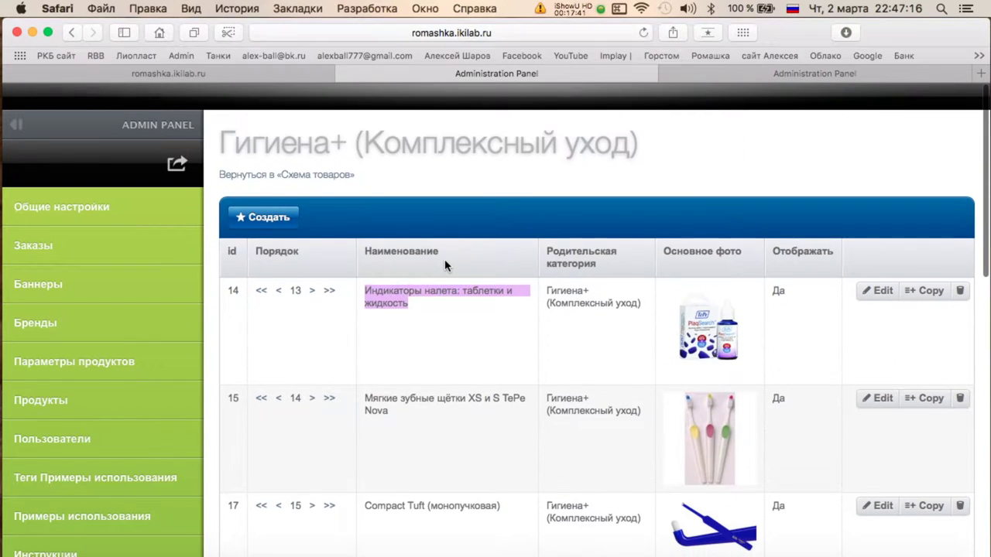
scroll(612, 314, "down", 10)
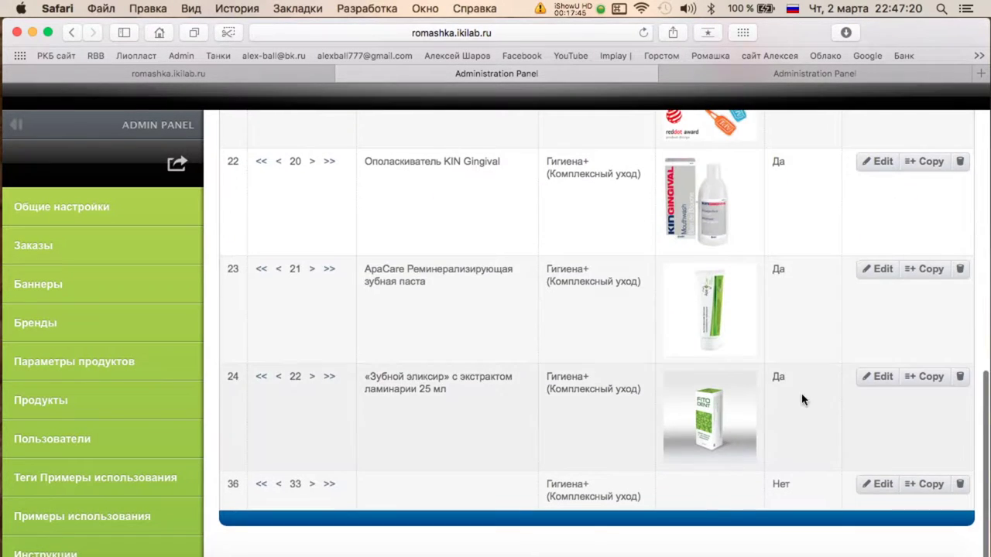
left_click(866, 484)
scroll(580, 368, "down", 5)
scroll(580, 368, "up", 5)
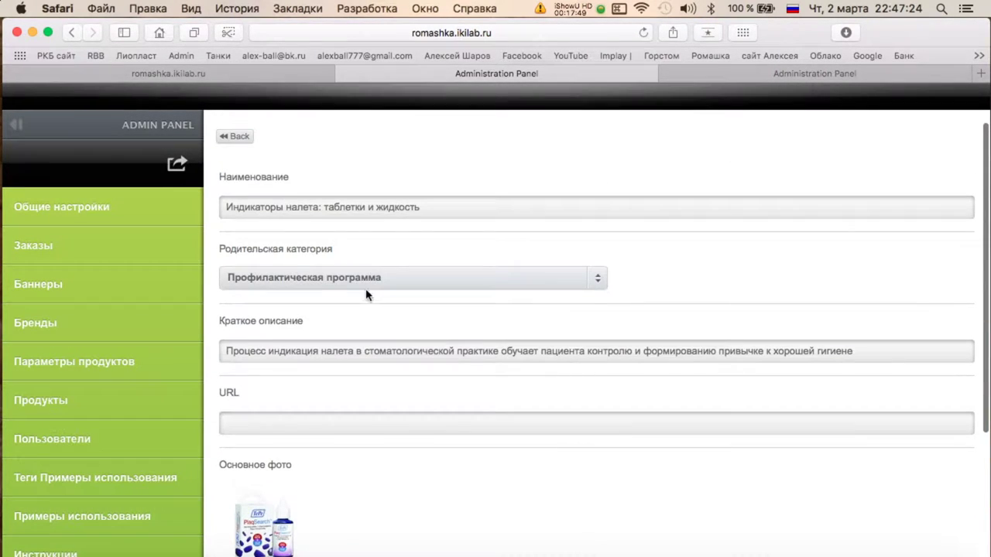
Reselect "Профилактическая программа" as entry 36's parent category, save it, and return to the list.
left_click(342, 277)
scroll(334, 325, "down", 5)
left_click(315, 426)
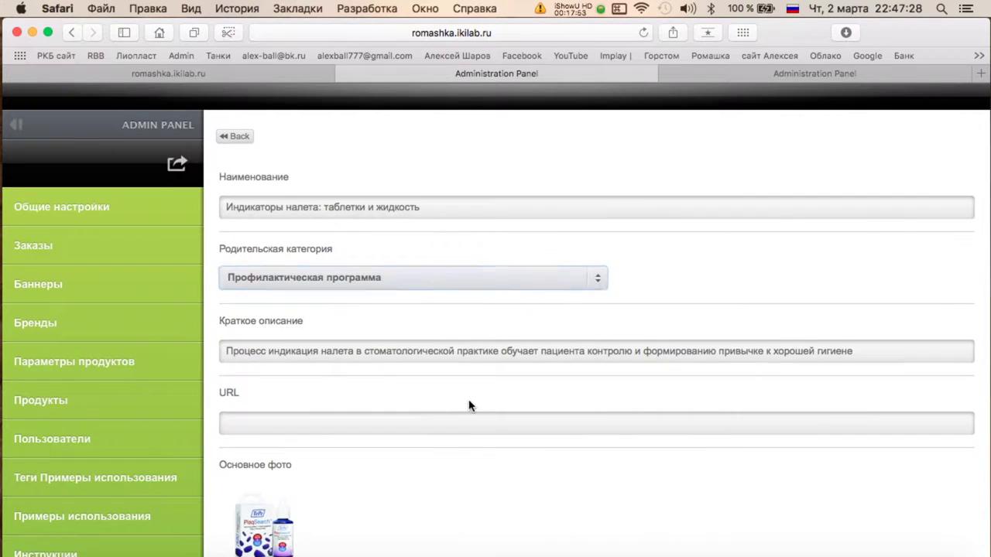
scroll(469, 401, "down", 5)
left_click(256, 504)
left_click(243, 198)
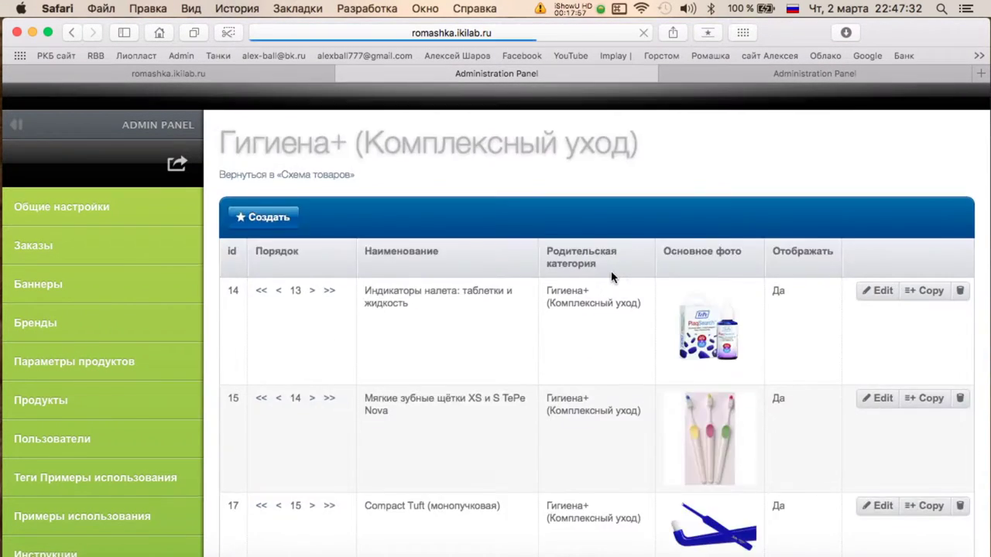
Look over the "Гигиена+" list and return to the "Схема товаров" overview.
scroll(611, 276, "down", 10)
scroll(613, 276, "up", 10)
left_click(319, 175)
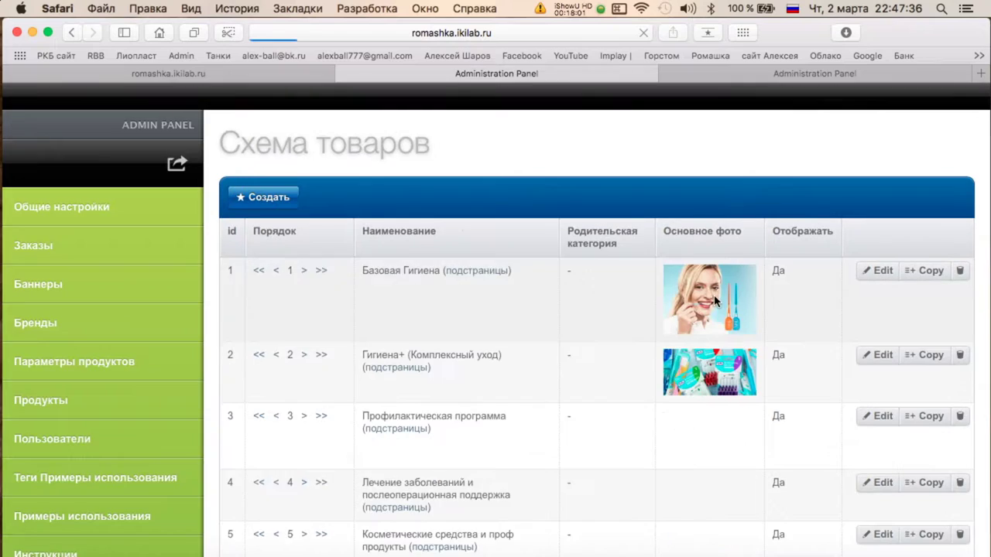
Open the subpages of "Профилактическая программа" and look through its product list to the last entry.
scroll(694, 300, "down", 2)
left_click(422, 383)
scroll(583, 310, "down", 10)
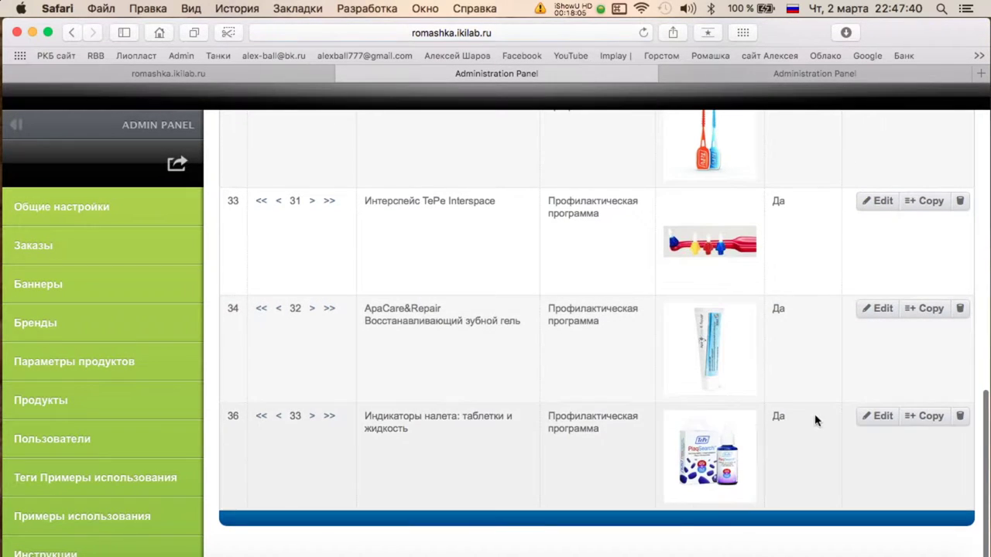
Switch to Notes and add item 13 to the technical tasks: "Схема назначения с 1 раза не сохраняются страницы если менять группу".
left_click(571, 544)
left_click(837, 294)
key("Return")
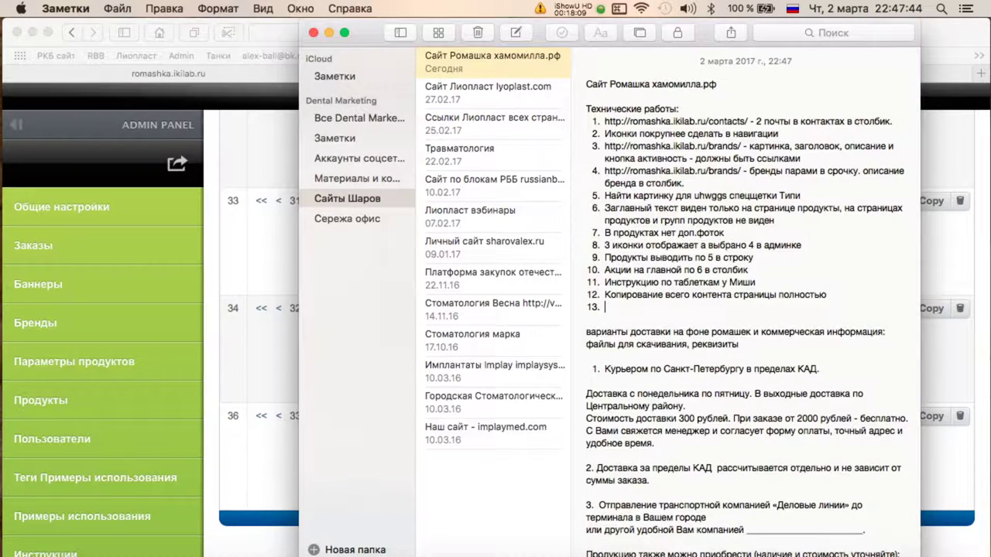
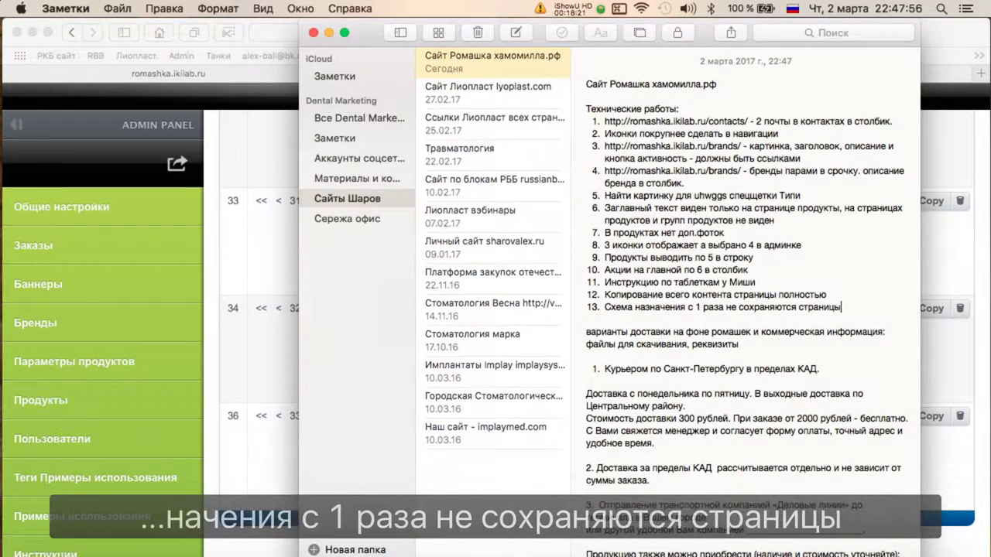
type("группу")
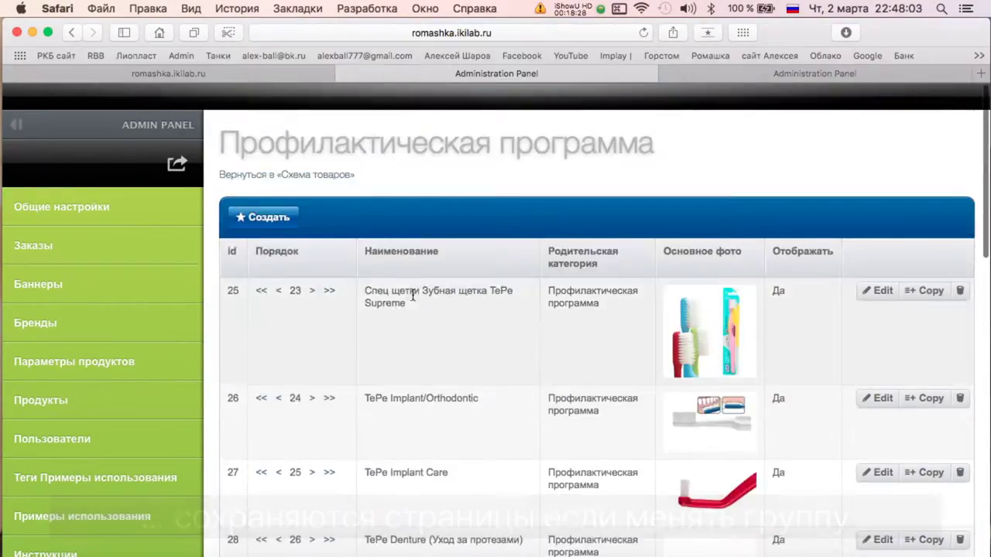
Switch to the Numbers table and copy the product title "Compact Tuft (монопучковая)" from column B.
key("ctrl+Up")
left_click(542, 247)
scroll(399, 167, "down", 5)
scroll(431, 159, "down", 15)
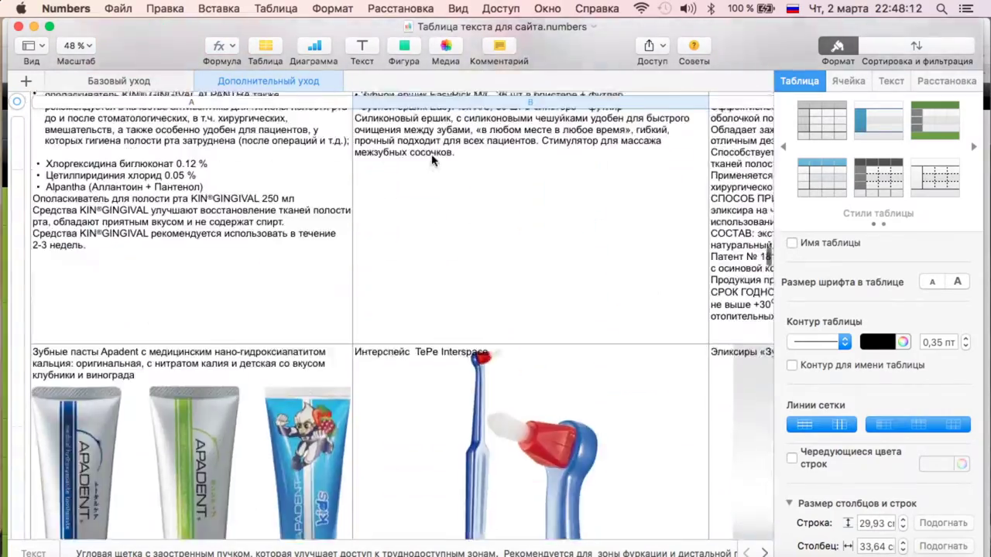
scroll(432, 160, "down", 15)
scroll(433, 160, "down", 15)
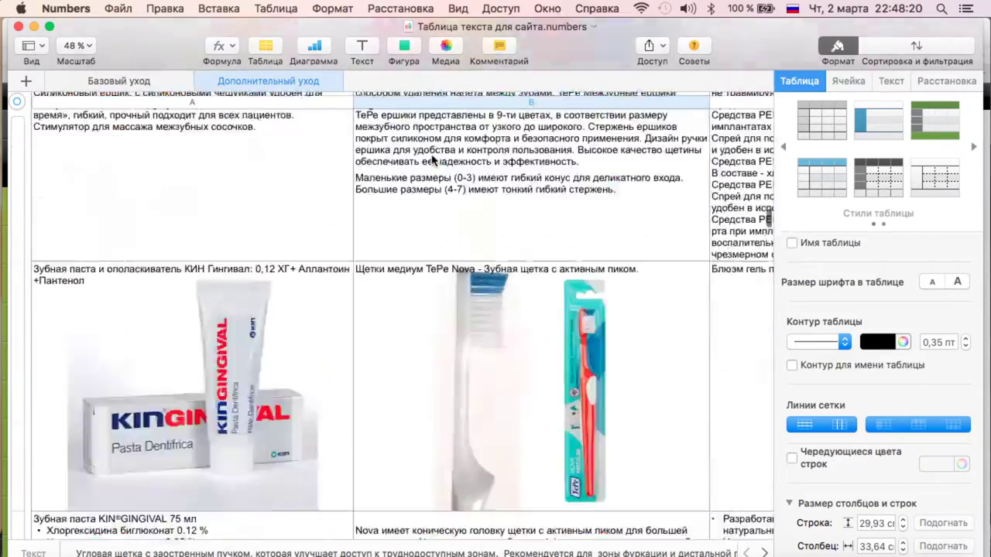
scroll(432, 160, "up", 20)
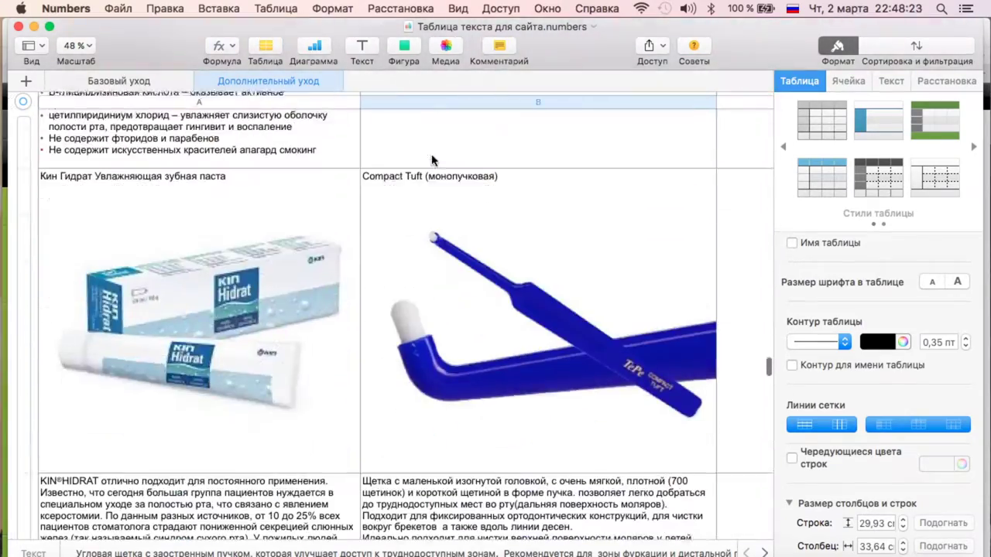
left_click(436, 167)
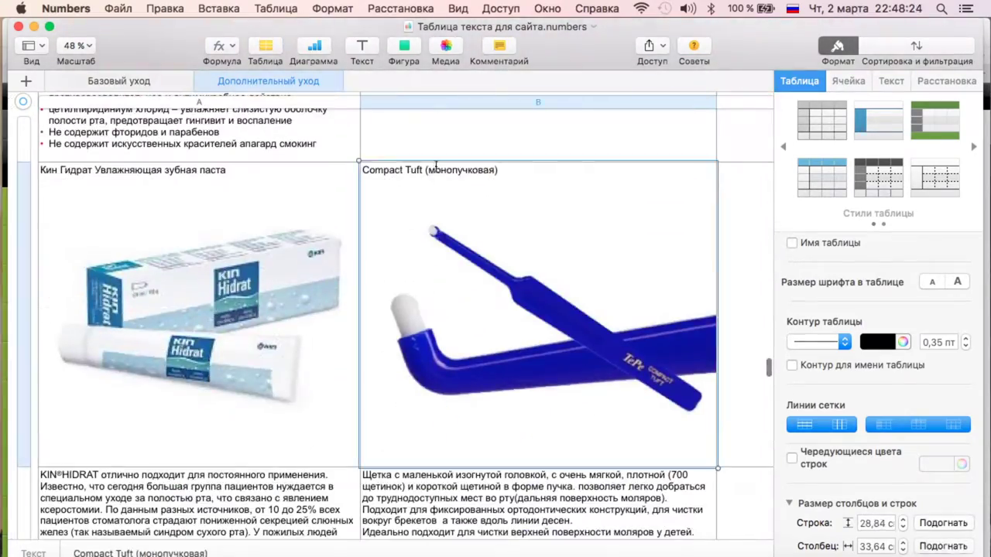
Back in Safari, create a new entry in "Профилактическая программа" and name it "Compact Tuft (монопучковая)".
key("ctrl+Up")
left_click(522, 252)
left_click(268, 219)
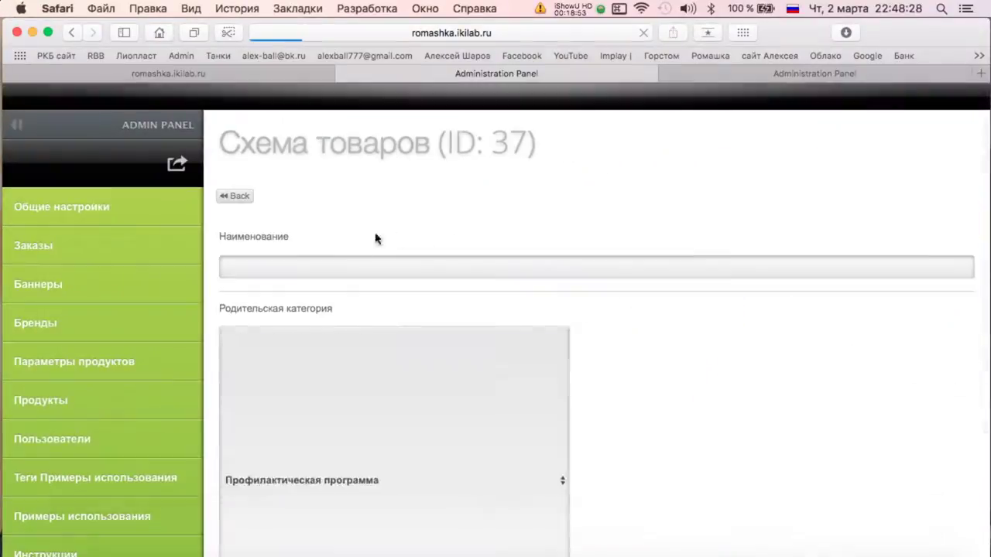
left_click(339, 266)
type("Compact Tuft (монопучковая)")
Copy the first sentences of the Compact Tuft description, through "(дальняя поверхность моляров)", from Numbers into the entry's "Краткое описание".
key("ctrl+Up")
left_click(504, 274)
scroll(504, 274, "down", 5)
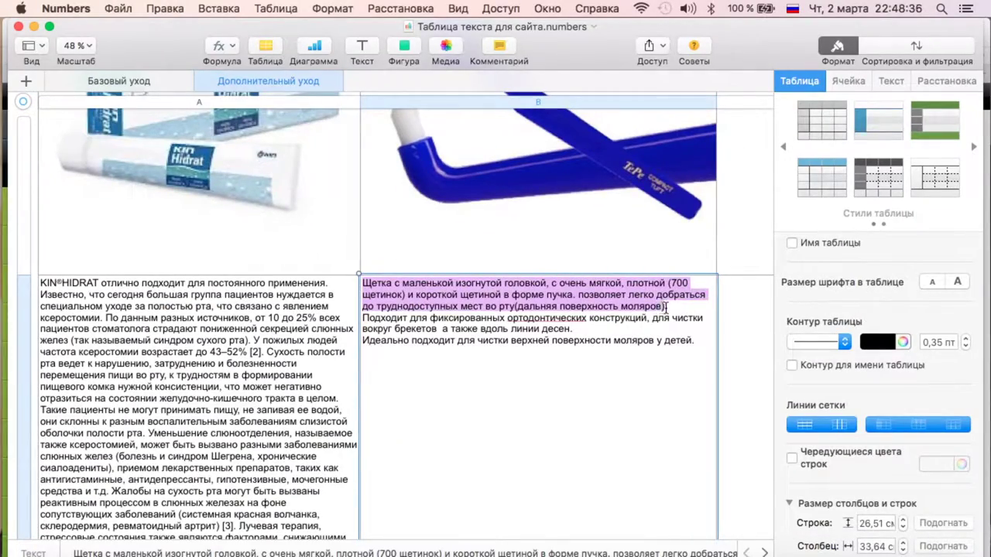
key("ctrl+Up")
left_click(626, 278)
left_click(426, 411)
type("Щетка с маленькой изогнутой головкой, с очень мягкой, плотной (700 щетинок) и короткой щетиной в форме пучка. позволяет легко добраться до труднодоступных мест во рту(дальняя поверхность моляров).")
scroll(302, 372, "down", 3)
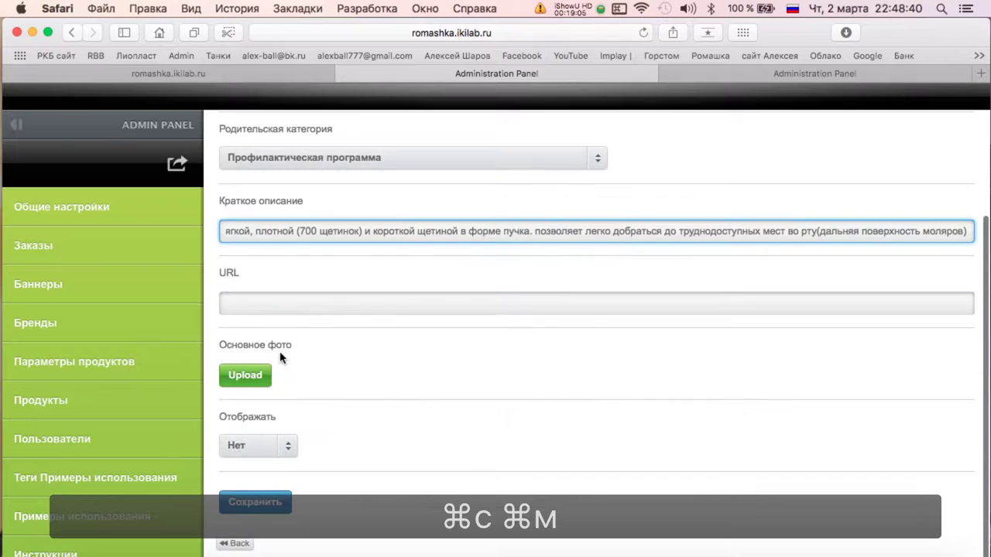
Upload the Compact Tuft picture from the "спец щетки" folder as "Основное фото", save the entry, and check the category list.
left_click(269, 384)
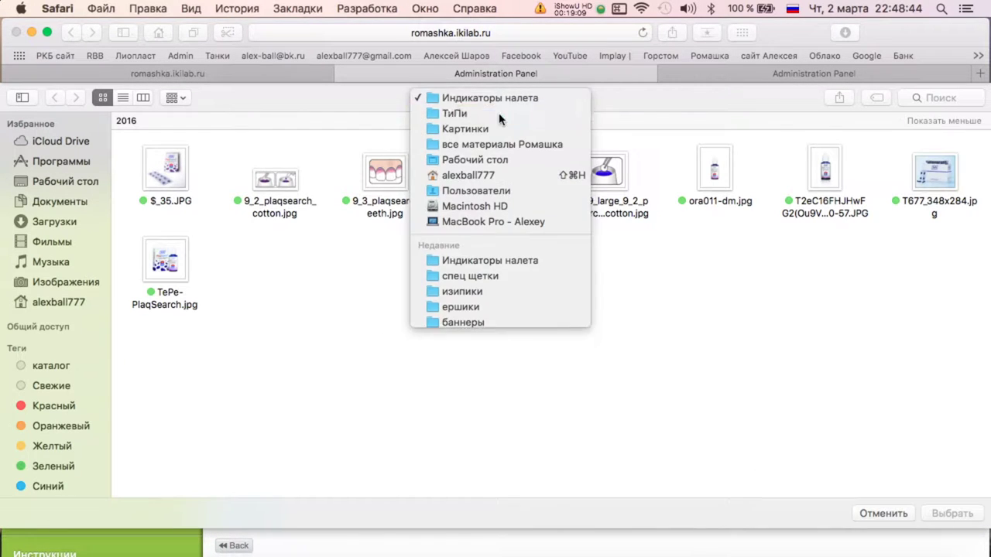
left_click(499, 116)
double_click(306, 264)
double_click(486, 155)
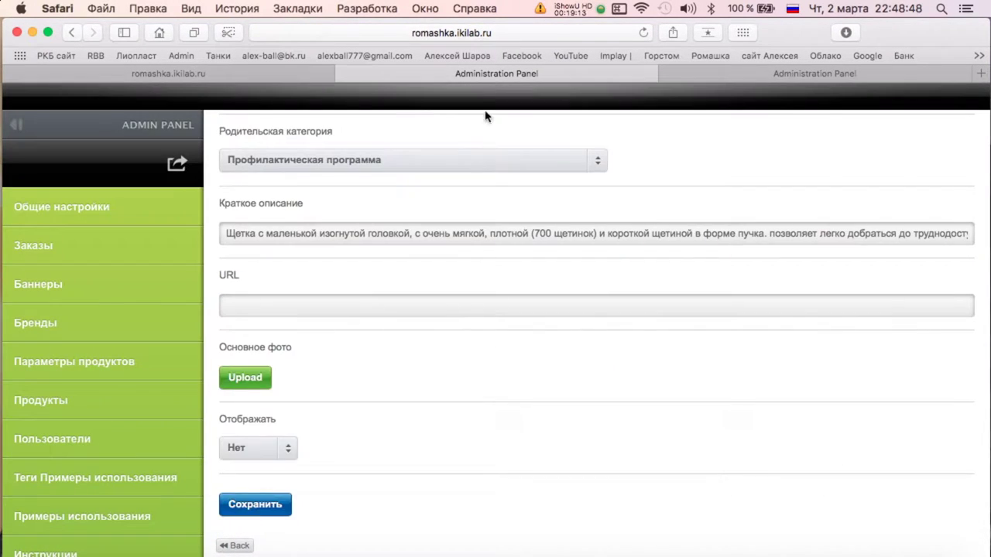
left_click(256, 492)
left_click(257, 504)
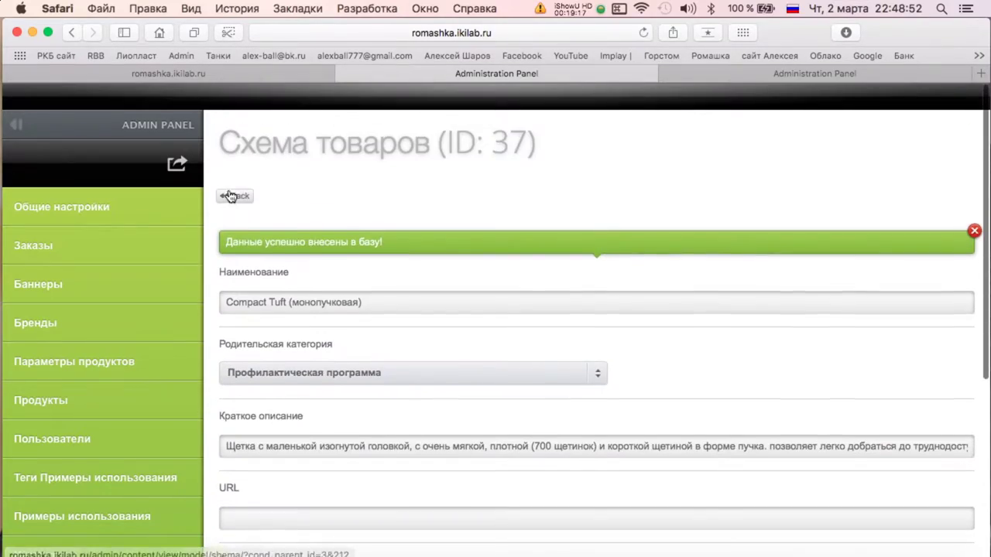
left_click(233, 195)
scroll(763, 247, "down", 10)
scroll(761, 247, "up", 10)
Switch to the Numbers table and copy the product title "Суперфлоссы Супер флосс:" from column B.
key("ctrl+Up")
left_click(522, 213)
scroll(522, 213, "down", 5)
scroll(523, 213, "up", 2)
triple_click(424, 128)
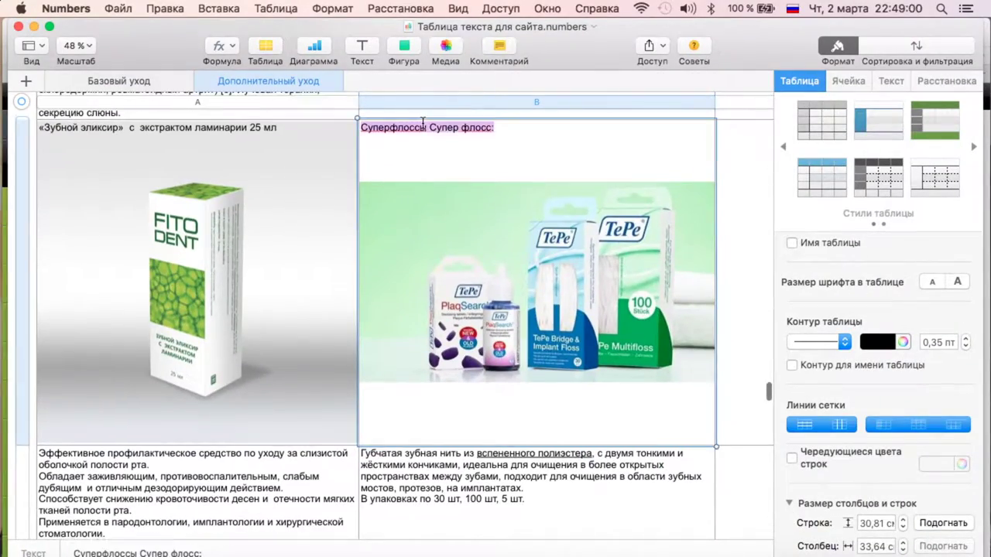
key("super+c")
Back in Safari, create another "Профилактическая программа" entry and name it "Суперфлоссы Супер флосс", without the colon.
key("ctrl+Up")
left_click(261, 231)
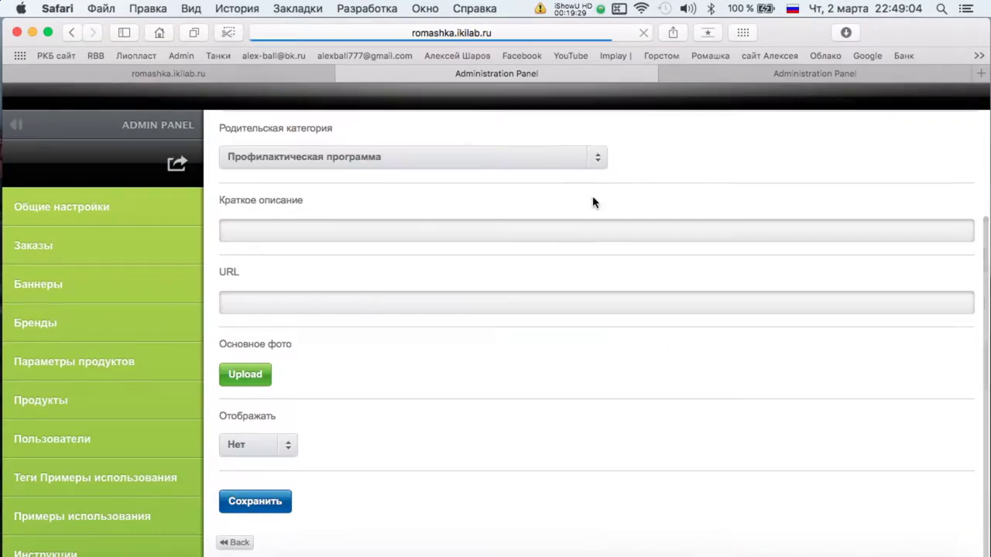
scroll(387, 193, "up", 5)
left_click(312, 232)
key("super+v")
Copy the superfloss description, from "Губчатая зубная нить" through "на имплантатах", from Numbers into the new entry's "Краткое описание".
scroll(297, 263, "down", 3)
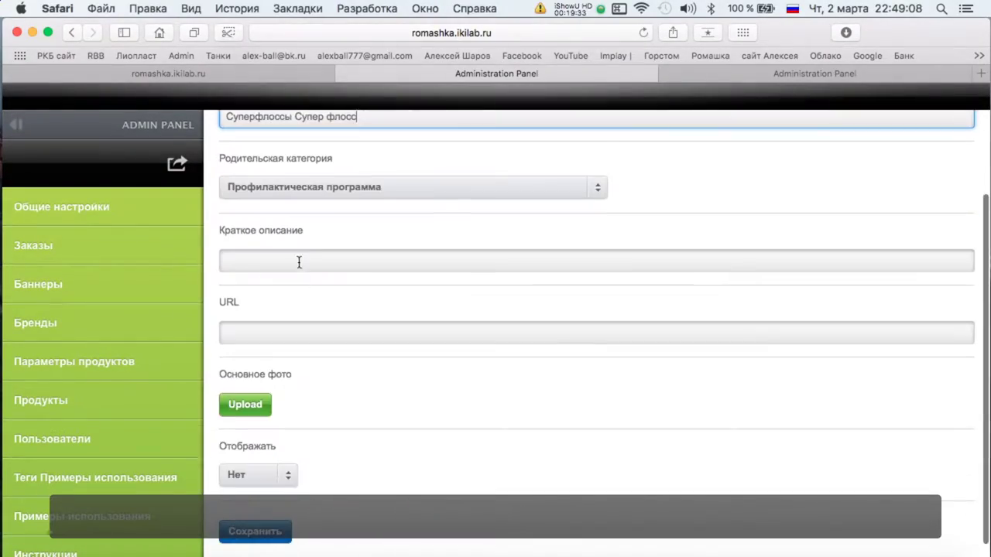
key("ctrl+Up")
left_click(454, 310)
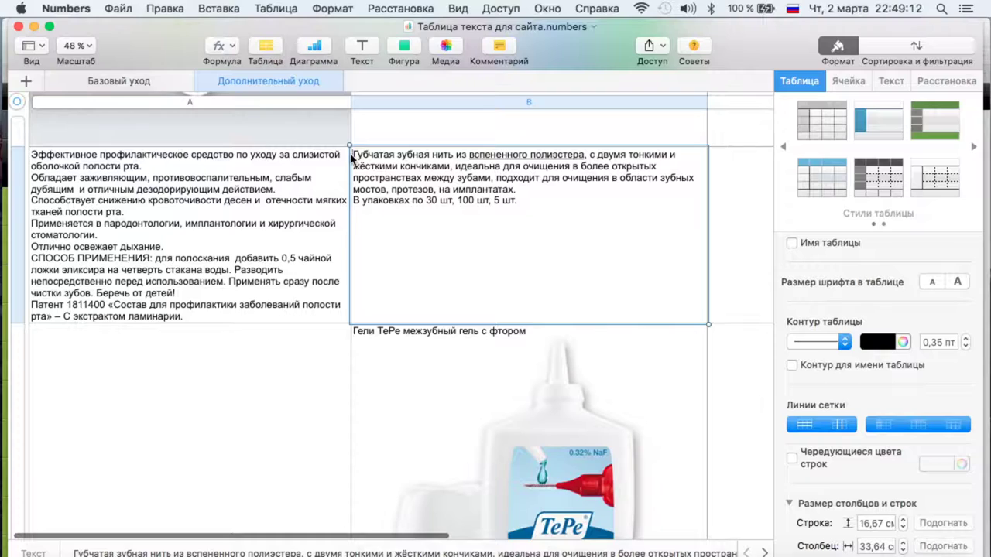
key("super+c")
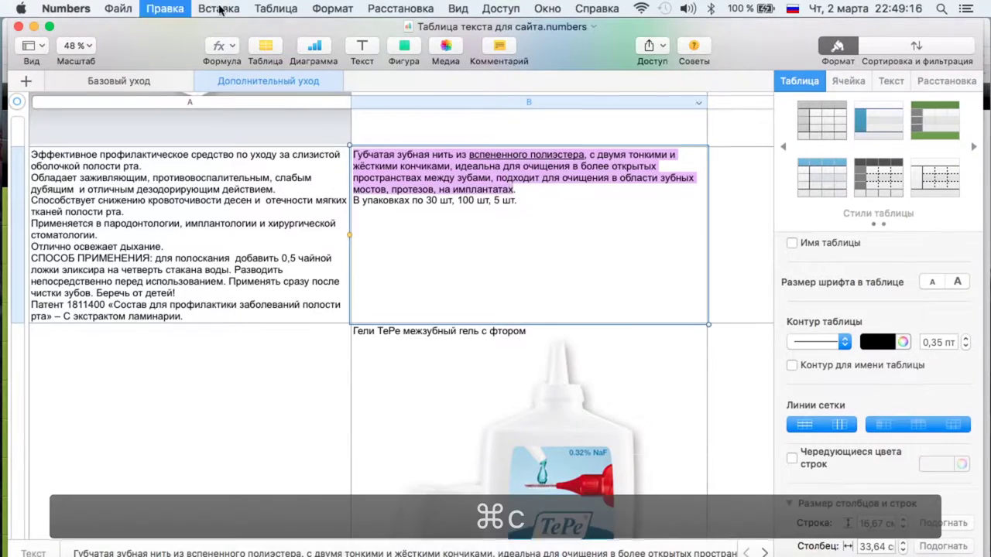
key("ctrl+Up")
left_click(511, 278)
left_click(308, 267)
Start uploading the superfloss entry's "Основное фото" and open the "флосс" folder inside "ТиПи".
left_click(243, 403)
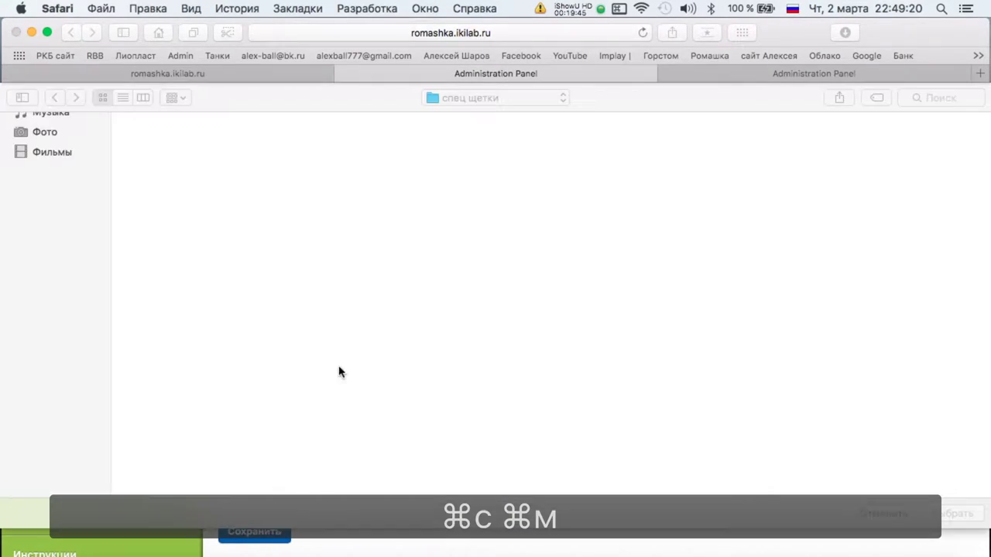
left_click(480, 97)
left_click(481, 122)
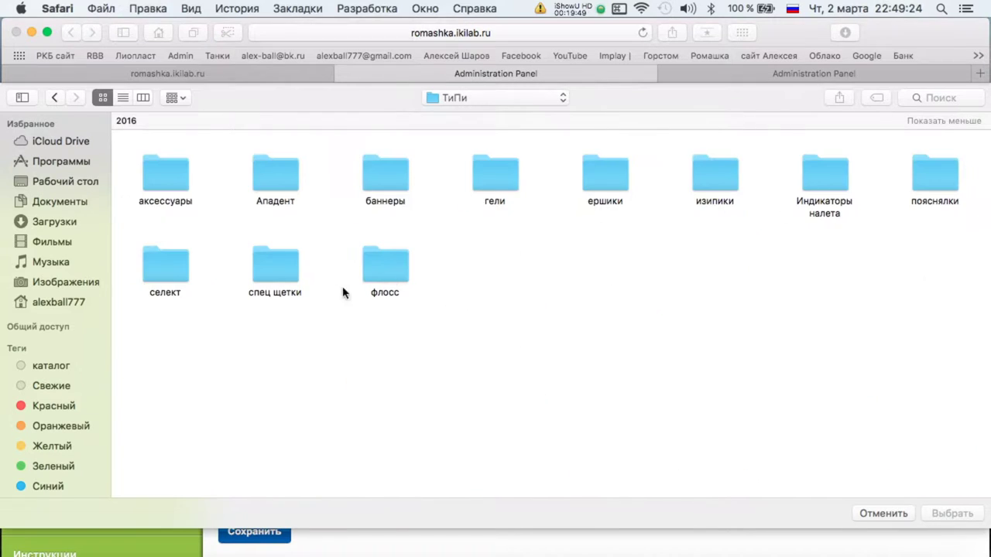
double_click(364, 267)
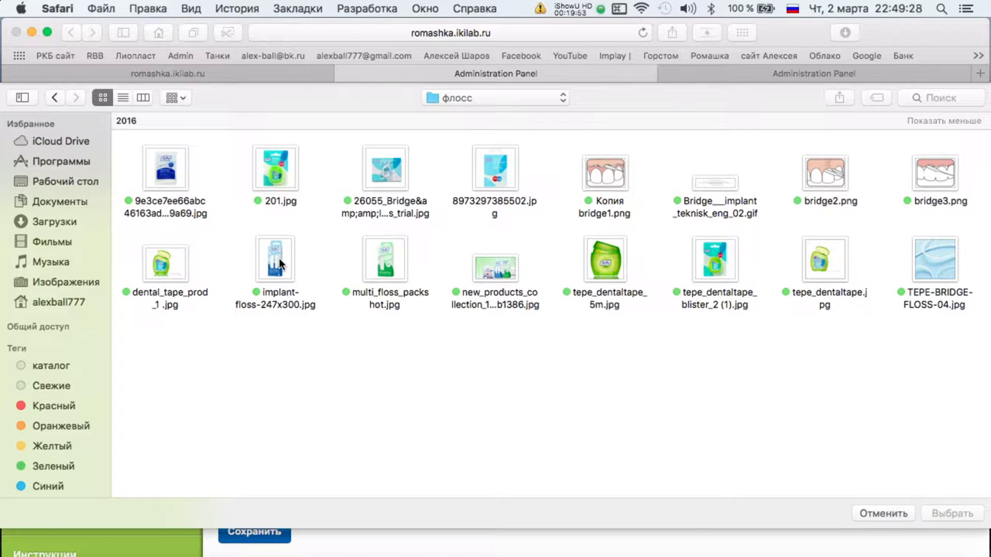
Upload the new_products_collection image from the флосс folder as the main photo, set the item to display, save it and return to the list.
double_click(500, 271)
scroll(475, 280, "down", 3)
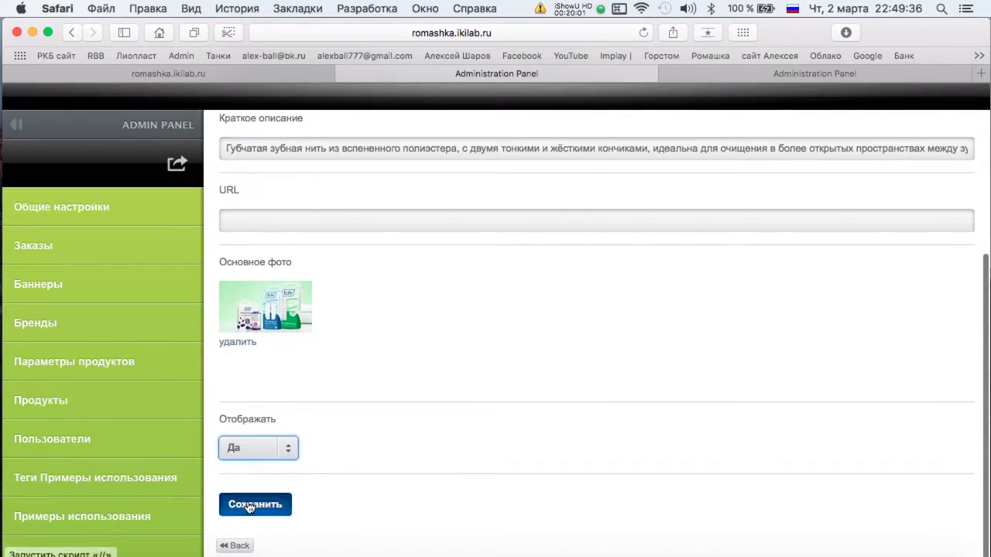
left_click(249, 504)
left_click(228, 194)
Copy the gel title from the Numbers spreadsheet and paste it as the name of a new Профилактическая программа item in Safari.
key("ctrl+Up")
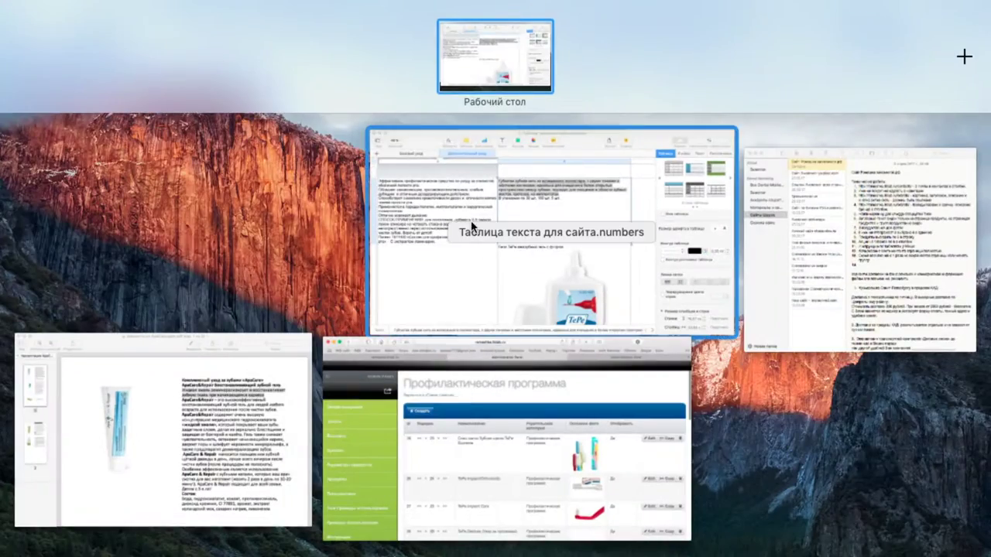
left_click(471, 226)
triple_click(449, 160)
key("super+c")
key("ctrl+Up")
left_click(370, 201)
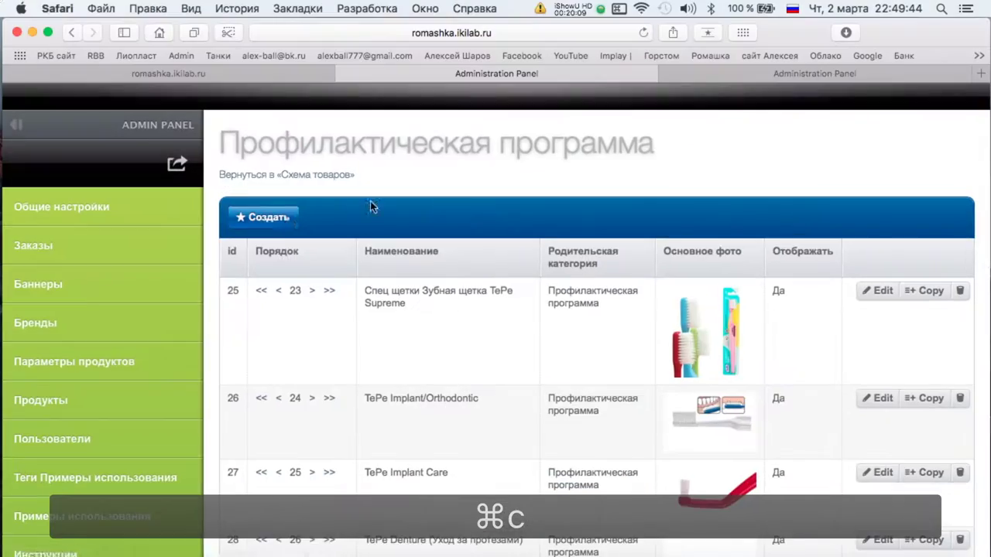
left_click(263, 218)
left_click(434, 268)
key("super+v")
Copy the gel description starting "TePe межзубный гель с фтором" from the Numbers spreadsheet into the item's Краткое описание in Safari.
key("super+m")
left_click(577, 180)
scroll(359, 237, "down", 5)
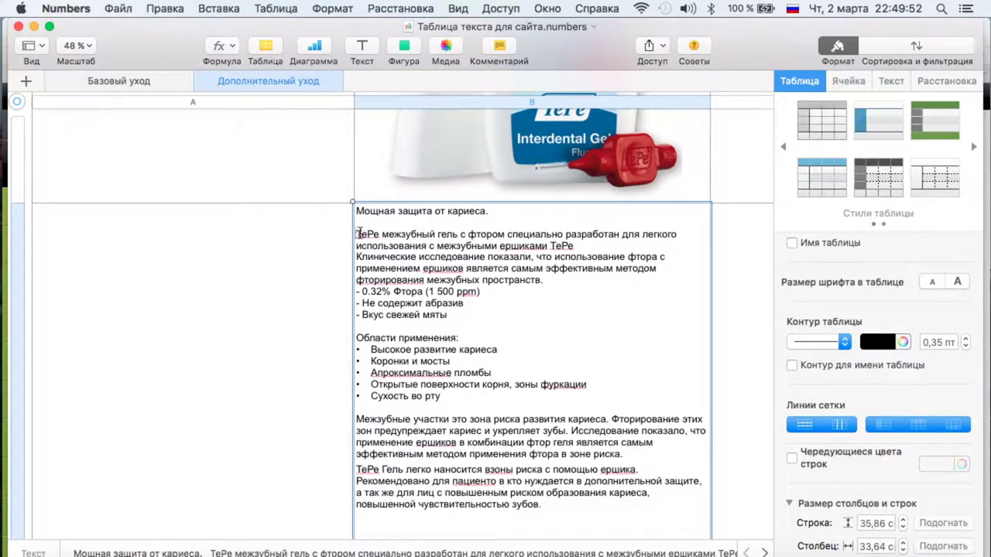
key("super+c")
key("ctrl+Up")
left_click(509, 310)
left_click(344, 416)
key("super+v")
Upload the 157110_tepe_interdentalge...oride.jpg photo from the гели folder, set Отображать to Да, and save the gel item.
scroll(338, 448, "down", 5)
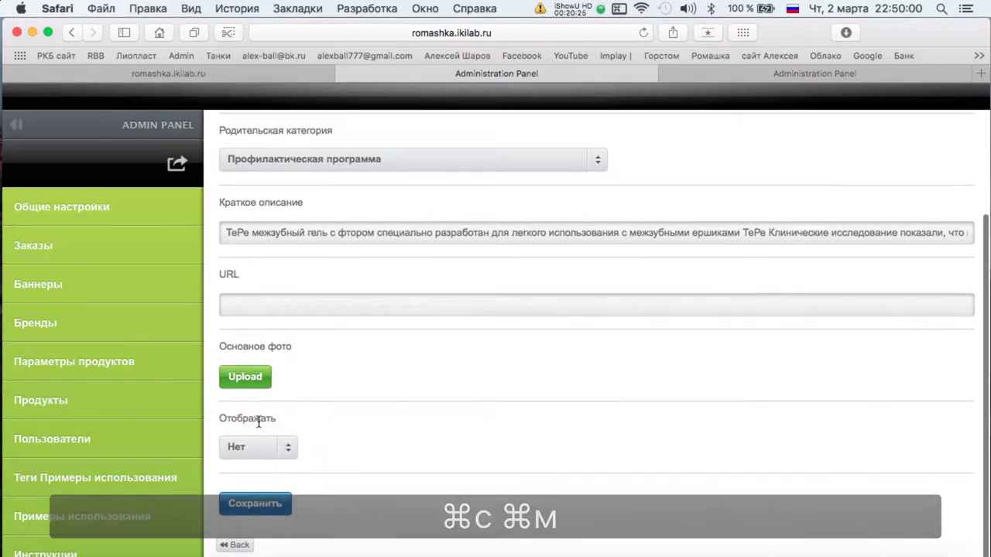
left_click(243, 376)
left_click(458, 99)
left_click(462, 116)
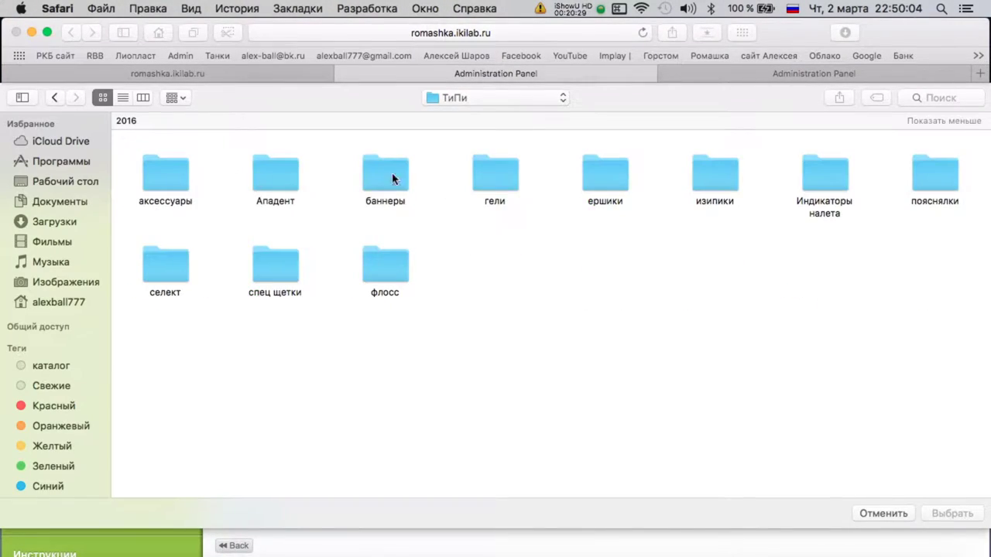
double_click(491, 186)
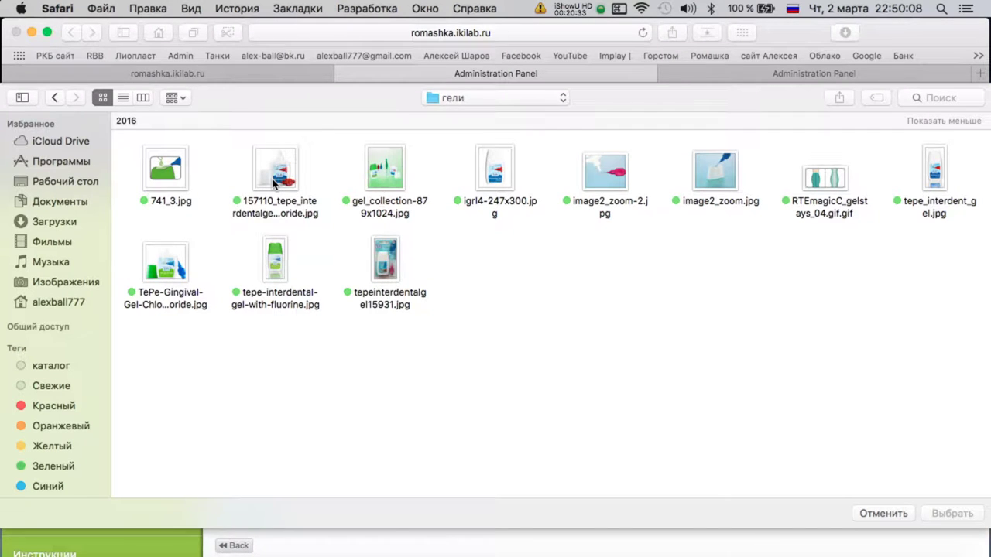
double_click(272, 182)
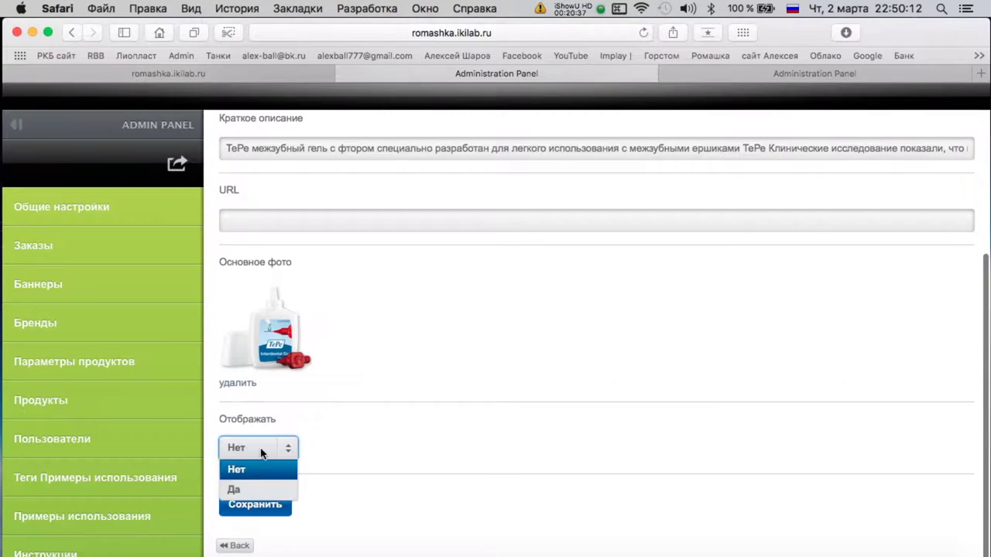
left_click(252, 504)
left_click(235, 195)
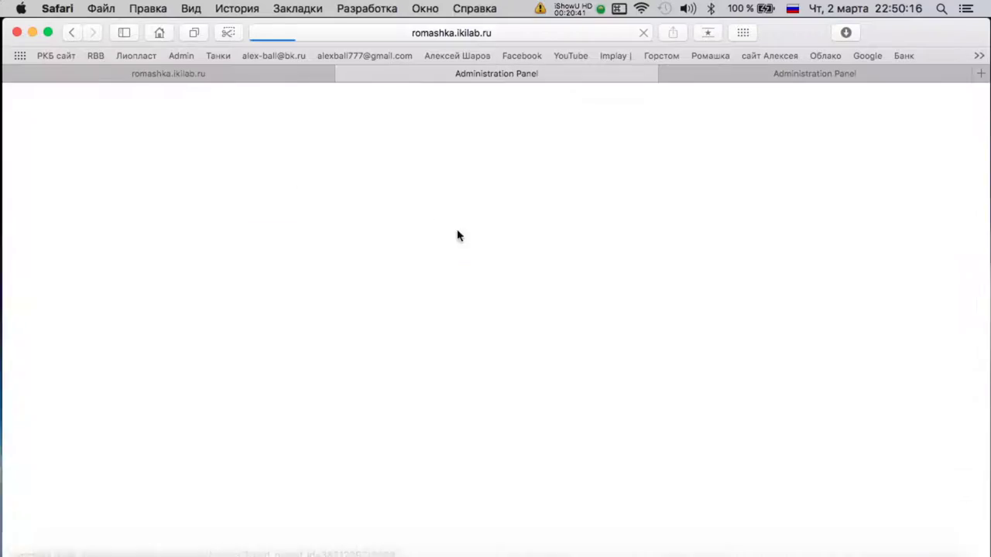
Check the item list against column B of the Numbers spreadsheet and copy the "Средства Bluem" title.
scroll(458, 237, "down", 15)
scroll(549, 287, "up", 15)
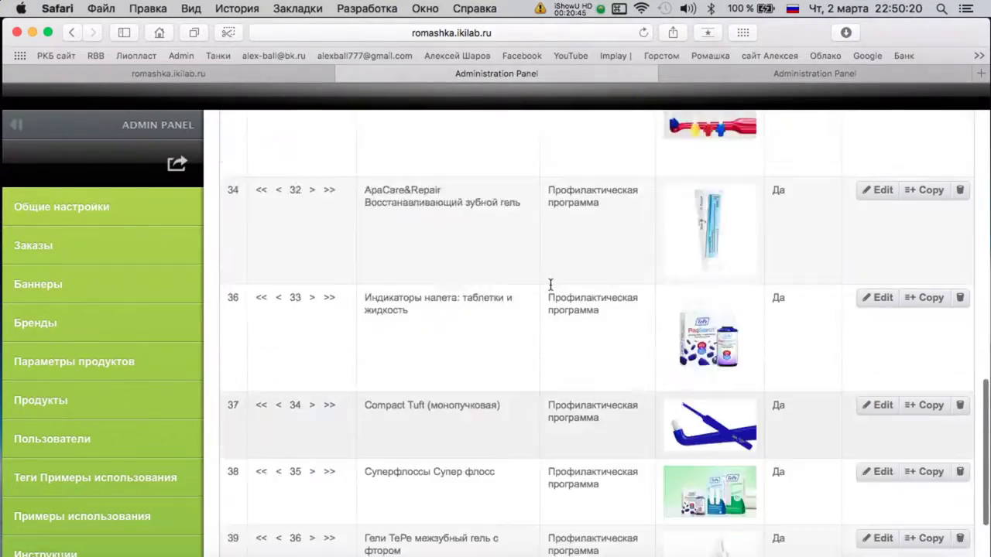
key("ctrl+Up")
left_click(462, 243)
scroll(483, 274, "down", 10)
scroll(483, 275, "down", 7)
scroll(453, 173, "up", 7)
scroll(452, 173, "up", 5)
scroll(404, 245, "down", 4)
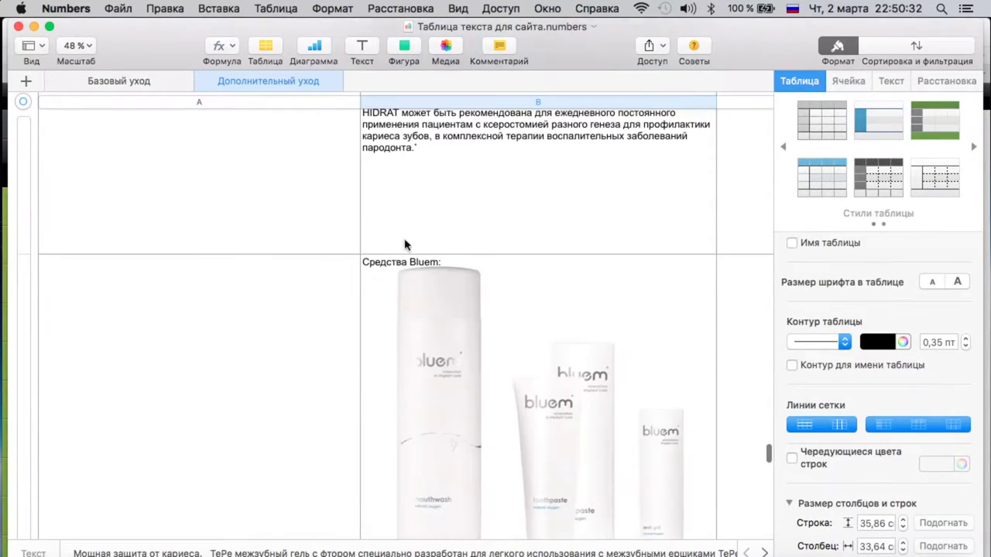
key("super+c")
Create a new Профилактическая программа item in Safari and name it "Средства Bluem".
key("ctrl+Up")
left_click(472, 254)
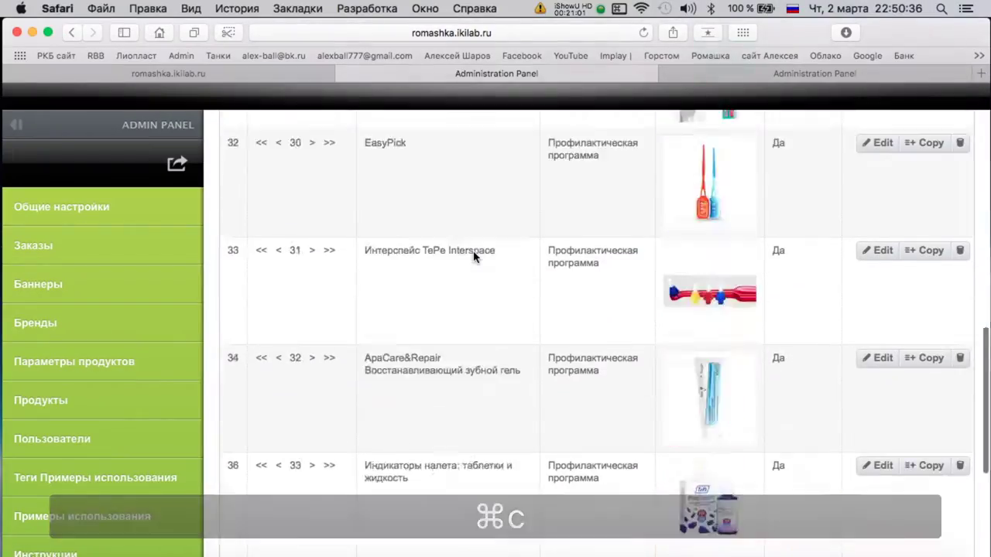
scroll(463, 374, "down", 5)
scroll(462, 375, "up", 10)
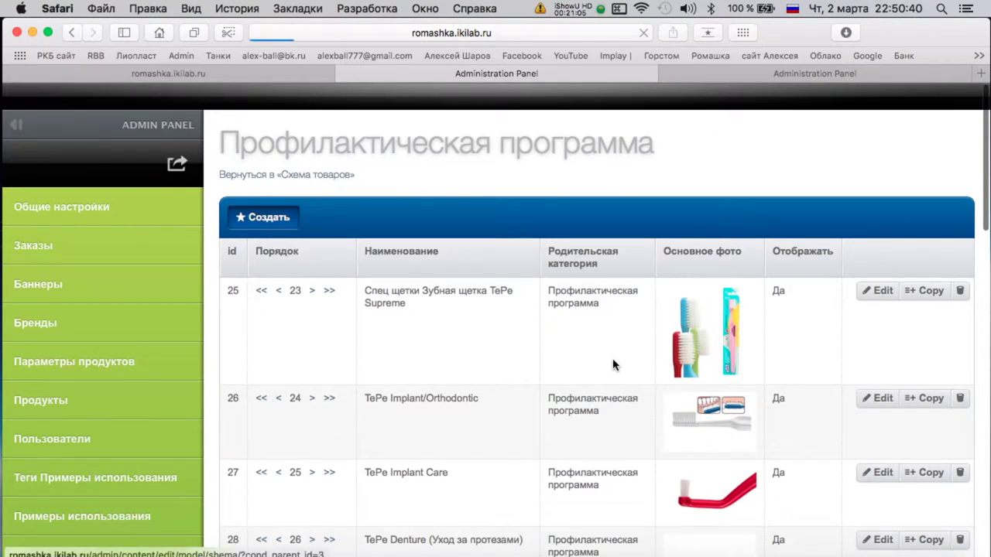
left_click(439, 272)
key("super+v")
Copy the Bluem text starting "эксклюзивный гель для зубов с активным кислородом" from Numbers into the item's Краткое описание in Safari.
key("ctrl+Up")
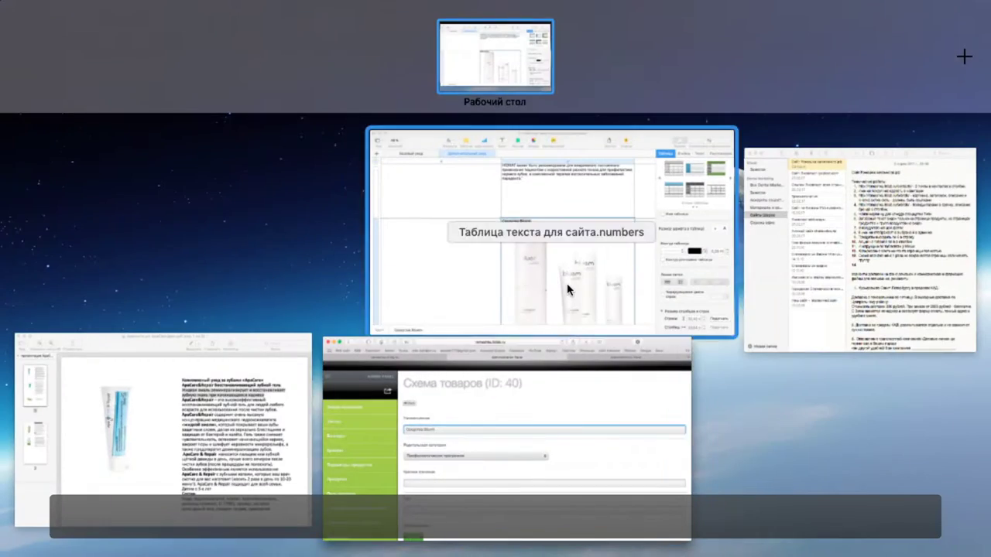
left_click(568, 285)
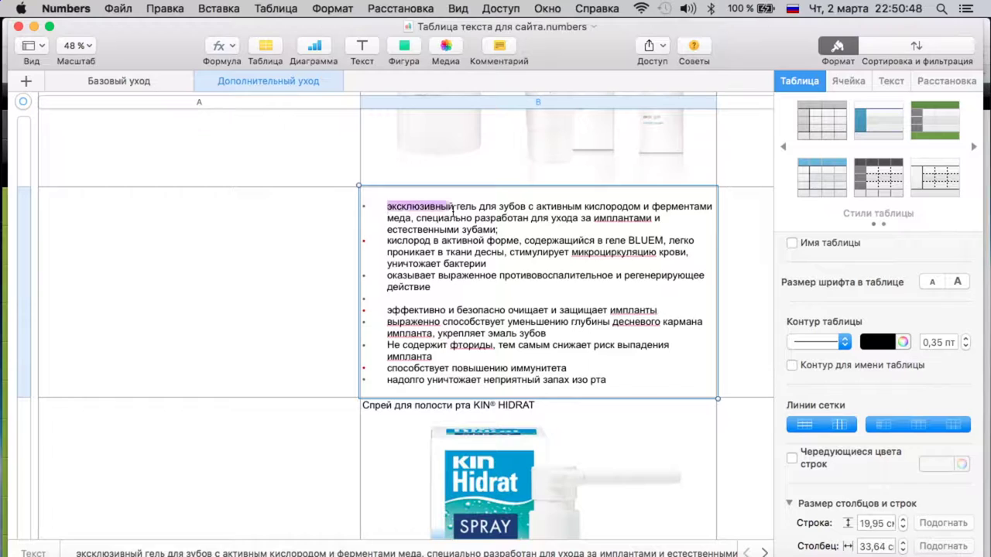
key("super+c")
key("ctrl+Up")
left_click(464, 193)
left_click(327, 405)
key("super+v")
Preview bluem_all_together.jpg in the Блюэм folder and upload it as the Bluem item's main photo.
scroll(317, 411, "down", 5)
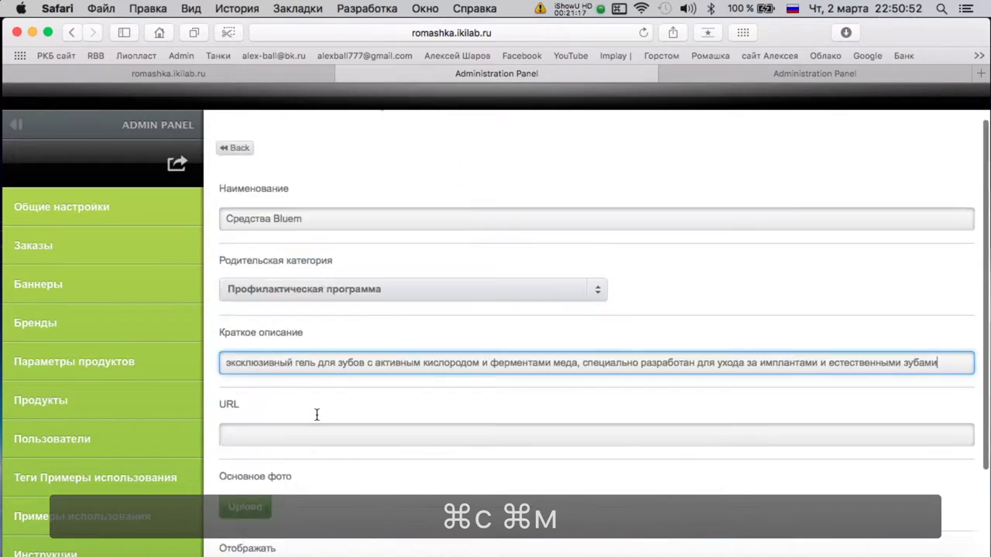
left_click(258, 378)
left_click(457, 97)
left_click(465, 128)
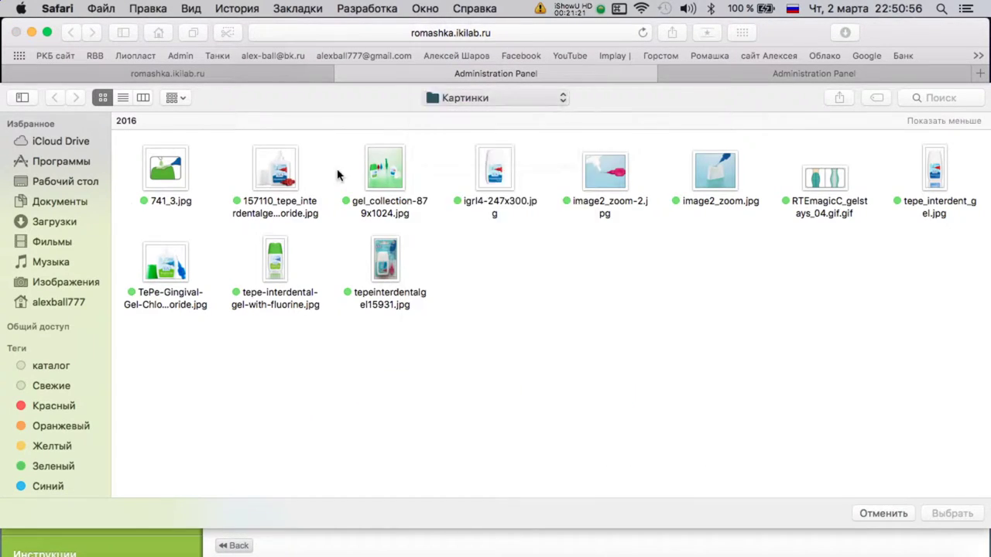
double_click(279, 296)
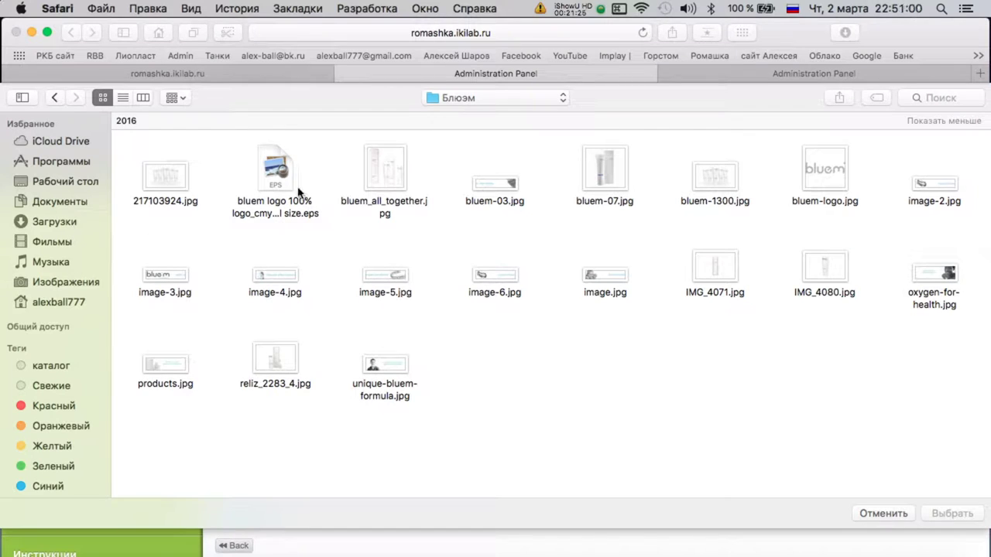
left_click(385, 173)
key("space")
key("space")
double_click(385, 173)
Set Отображать to Да for the Bluem item, save it and return to the item list.
scroll(261, 460, "down", 3)
left_click(258, 440)
left_click(248, 493)
left_click(250, 495)
left_click(247, 203)
Copy the "Эликсиры" title above the Fitodent picture in column B of the Numbers spreadsheet.
key("ctrl+Up")
left_click(496, 228)
scroll(445, 177, "down", 10)
left_click(389, 148)
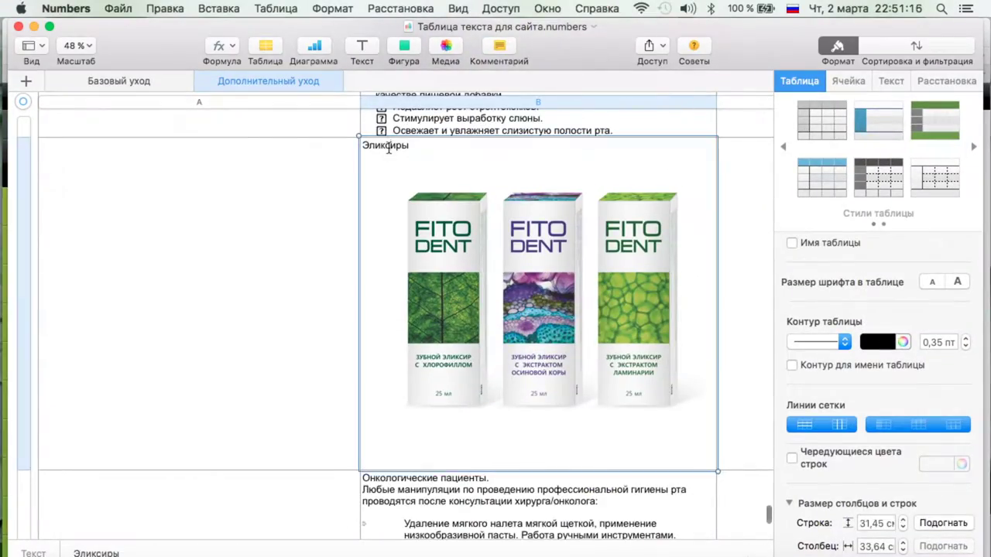
key("super+c")
Create a new Профилактическая программа item in Safari and name it "Эликсиры Фитодент".
key("ctrl+Up")
left_click(317, 205)
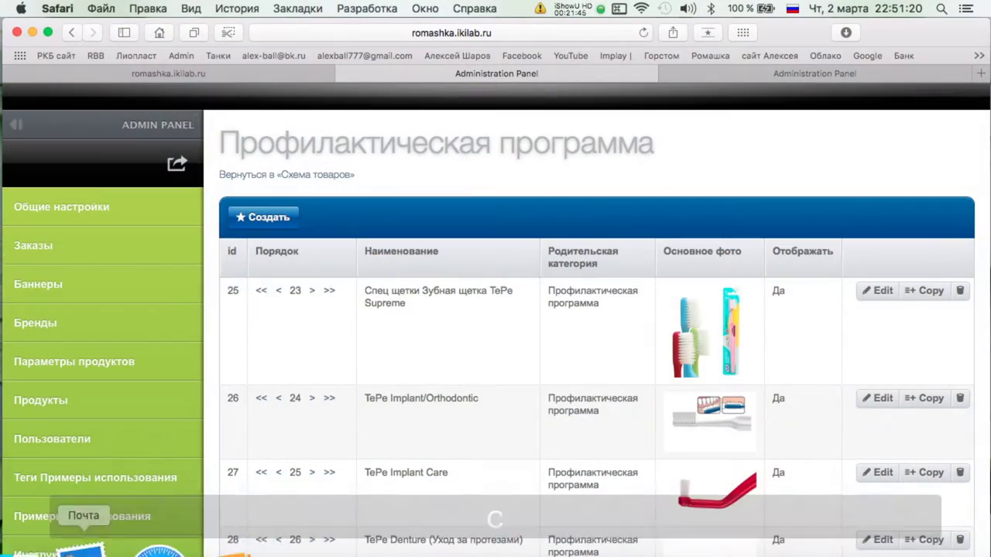
left_click(297, 219)
left_click(450, 264)
key("super+v")
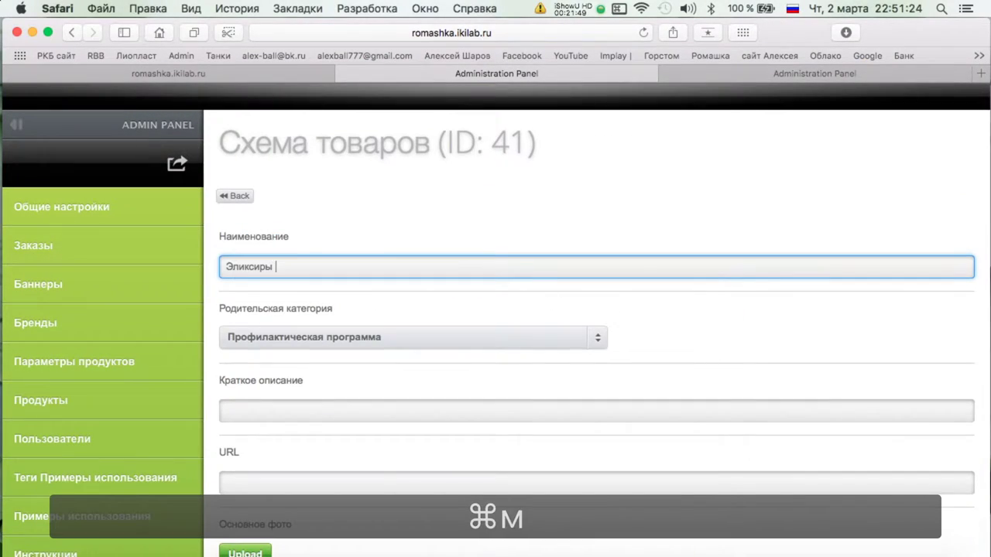
type("Фитодент")
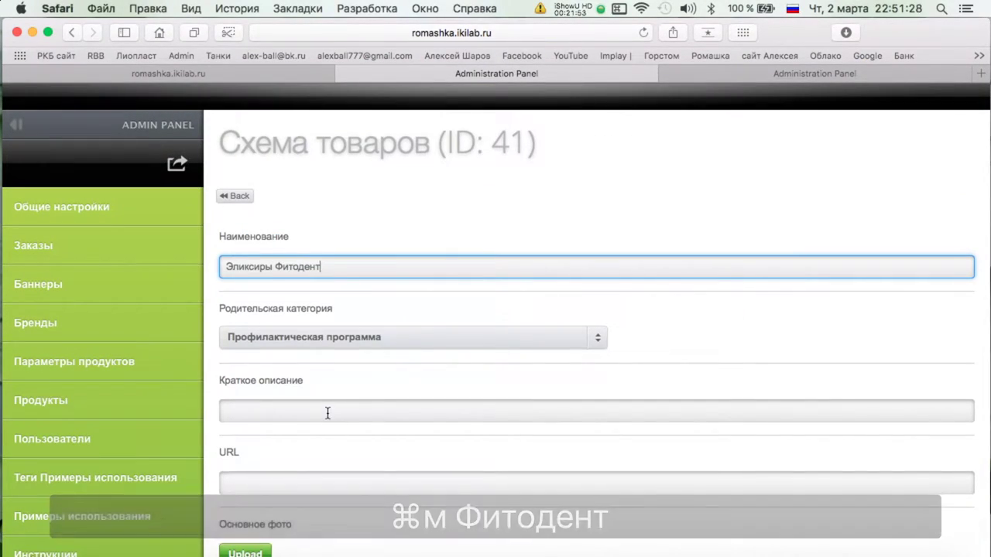
Copy the "Онкологические пациенты" text through "хирурга/онколога" from Numbers into the elixir item's Краткое описание in Safari.
key("ctrl+Up")
left_click(491, 283)
left_click(359, 209)
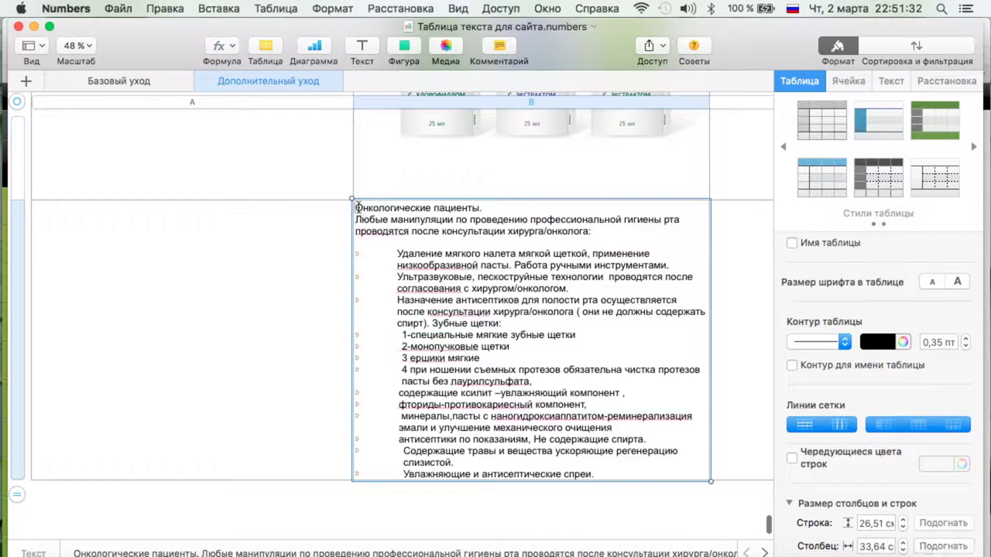
key("super+c")
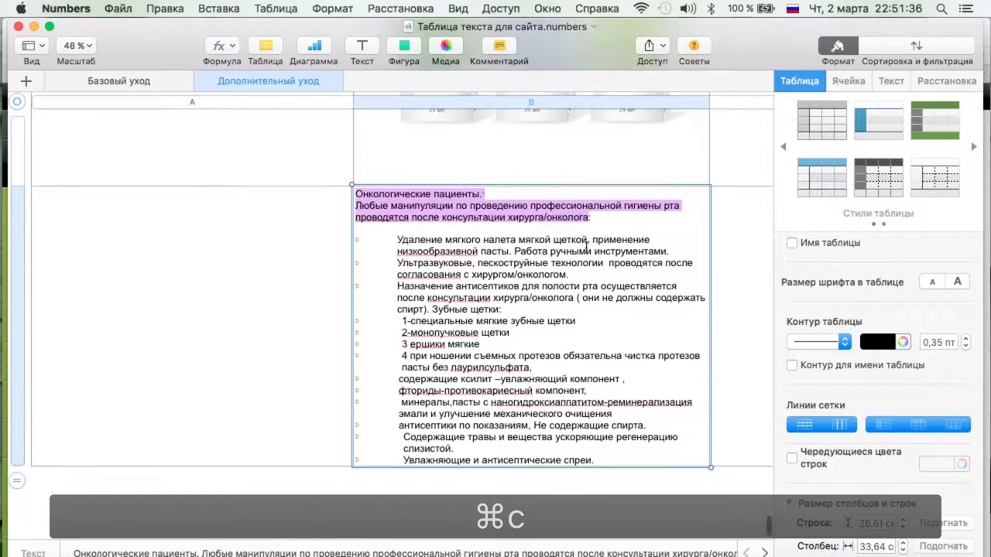
key("ctrl+Up")
left_click(332, 317)
left_click(310, 414)
key("super+v")
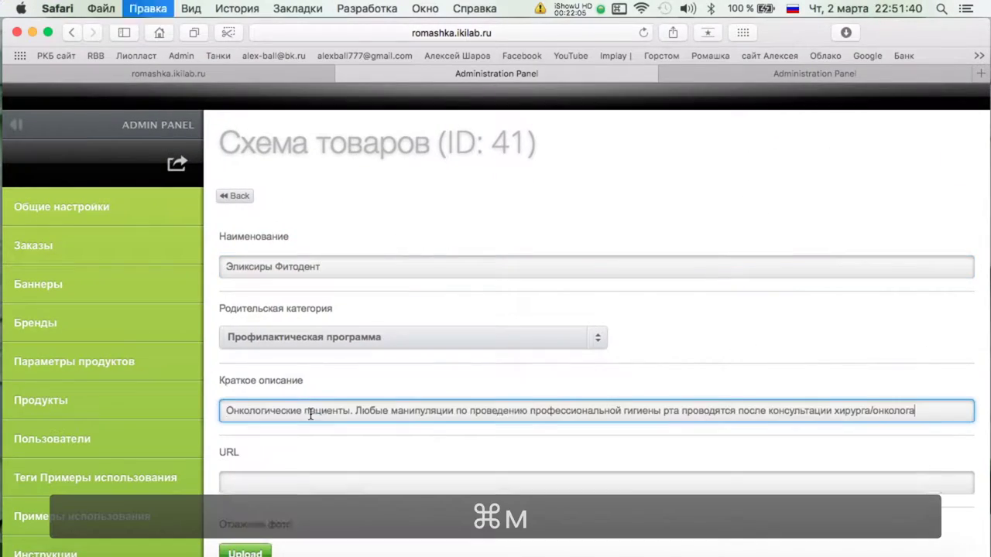
Upload the picture of the three Fitodent elixir boxes from the Фитодент folder as the item's main photo.
scroll(371, 348, "down", 3)
left_click(255, 432)
left_click(476, 99)
left_click(475, 113)
double_click(717, 402)
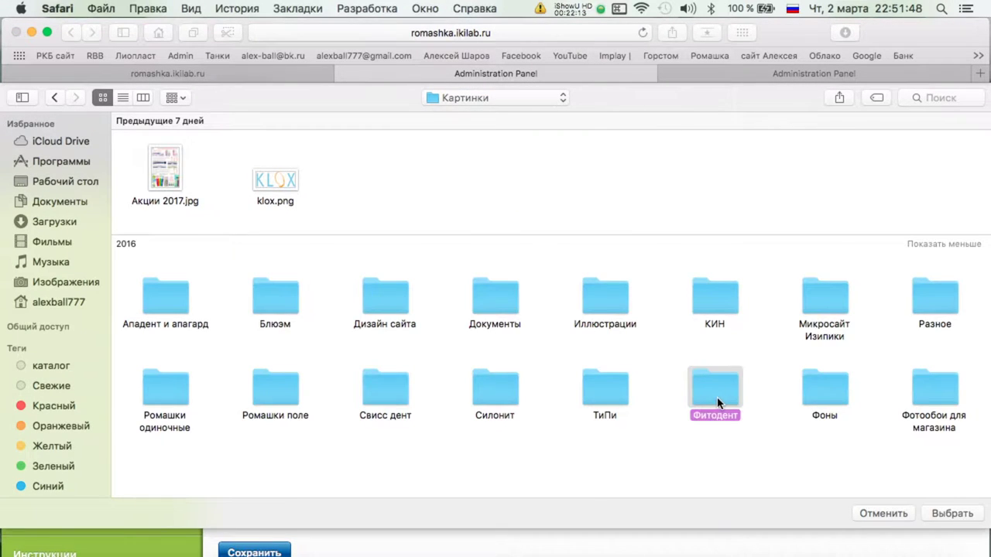
scroll(715, 402, "down", 2)
left_click(715, 402)
double_click(715, 402)
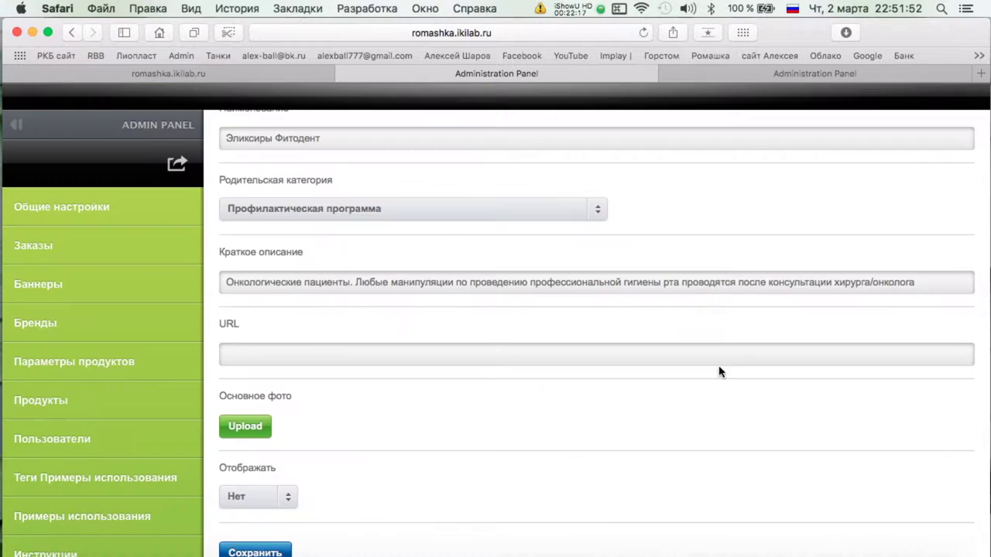
Set Отображать to Да for the elixir item, save it and check its entry at the end of the list.
scroll(719, 372, "down", 2)
left_click(255, 448)
scroll(246, 523, "down", 2)
left_click(252, 504)
left_click(236, 191)
scroll(507, 233, "down", 15)
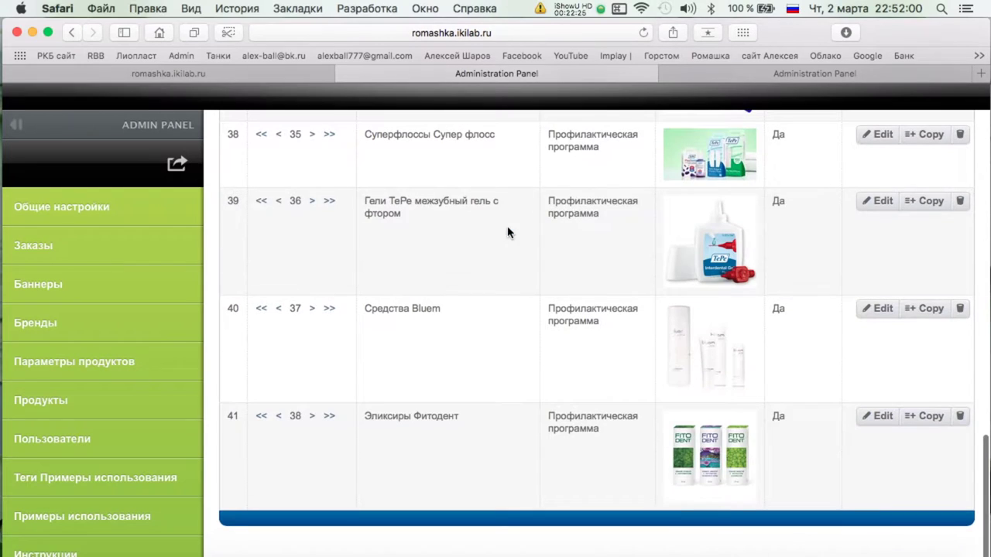
left_click(582, 14)
left_click(577, 57)
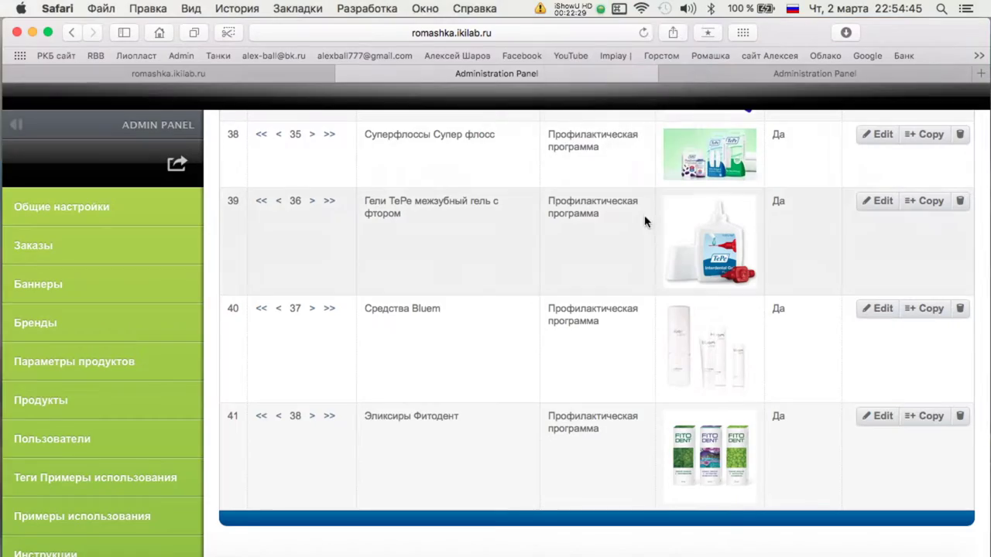
Copy the column C heading "Профессиональные программы ухода" from the Numbers spreadsheet.
key("ctrl+Up")
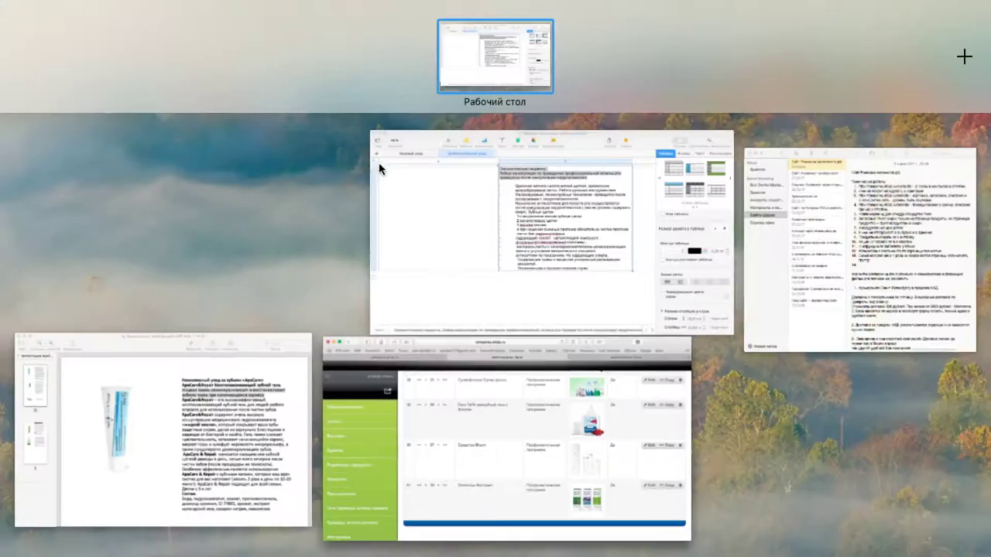
left_click(445, 256)
scroll(446, 256, "up", 10)
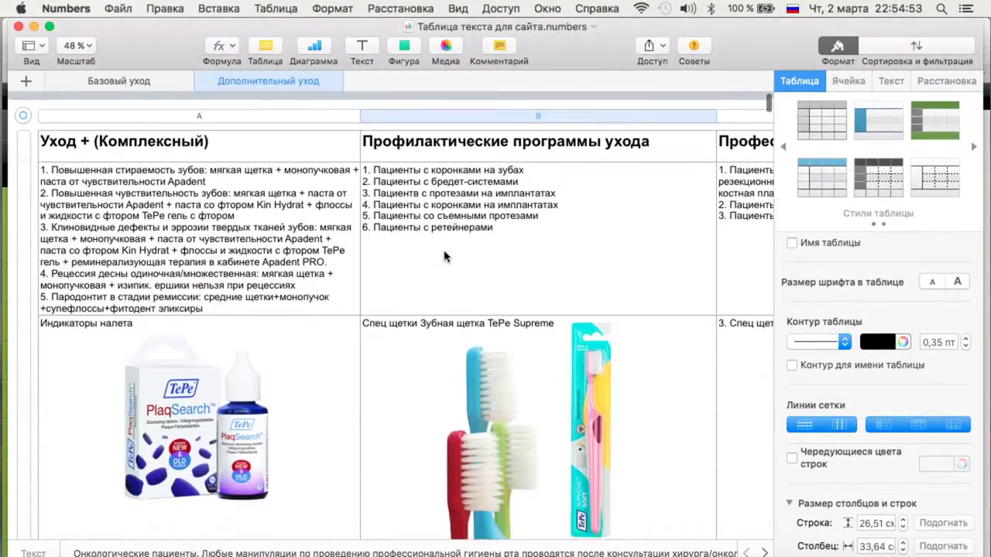
scroll(445, 255, "right", 7)
scroll(445, 256, "left", 1)
left_click(316, 150)
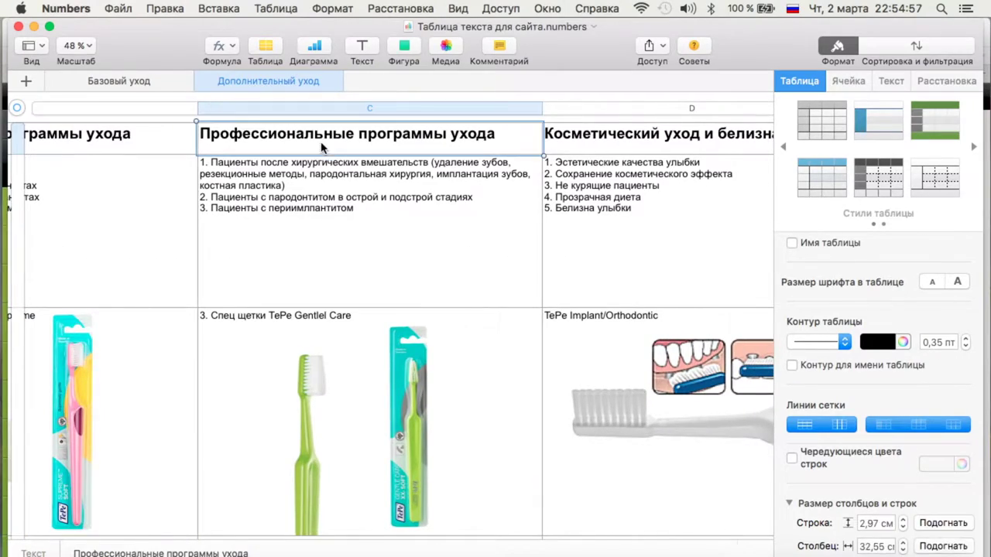
triple_click(316, 150)
key("cmd+c")
Return to the Схема товаров list in Safari and open the category "Лечение заболеваний и послеоперационная поддержка" for editing.
key("ctrl+Up")
left_click(582, 225)
scroll(398, 240, "up", 15)
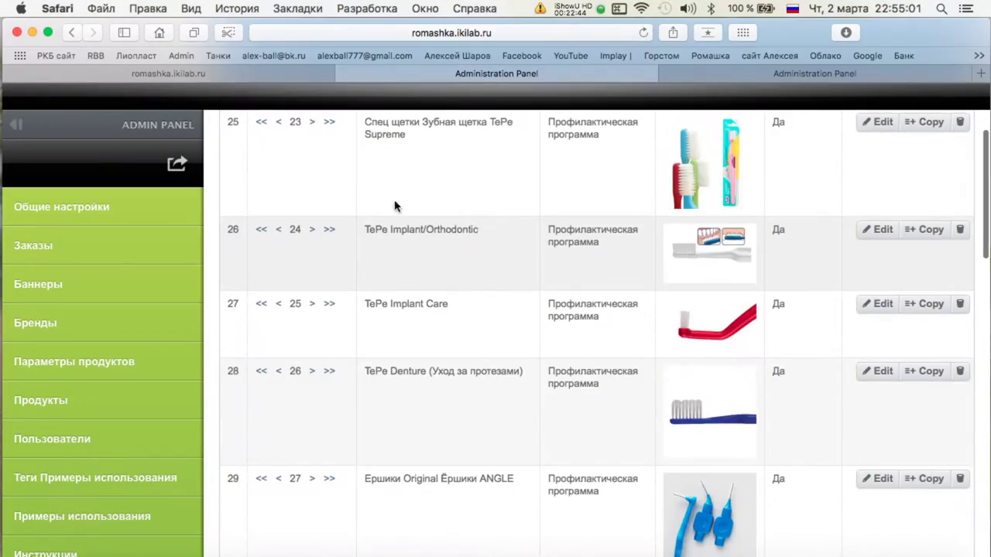
left_click(283, 176)
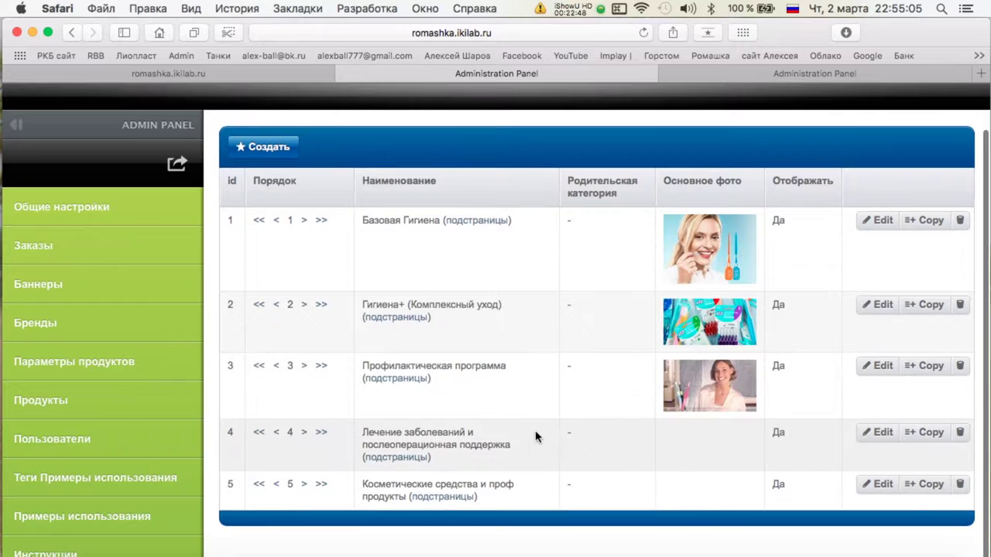
left_click(878, 435)
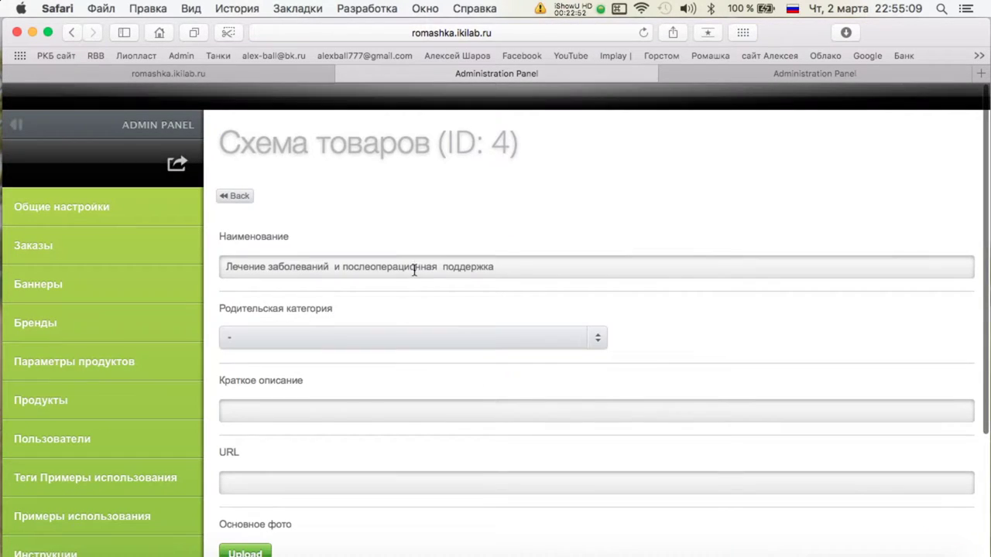
type("ПрофилаПрофессиональные программы уходатическая  программа")
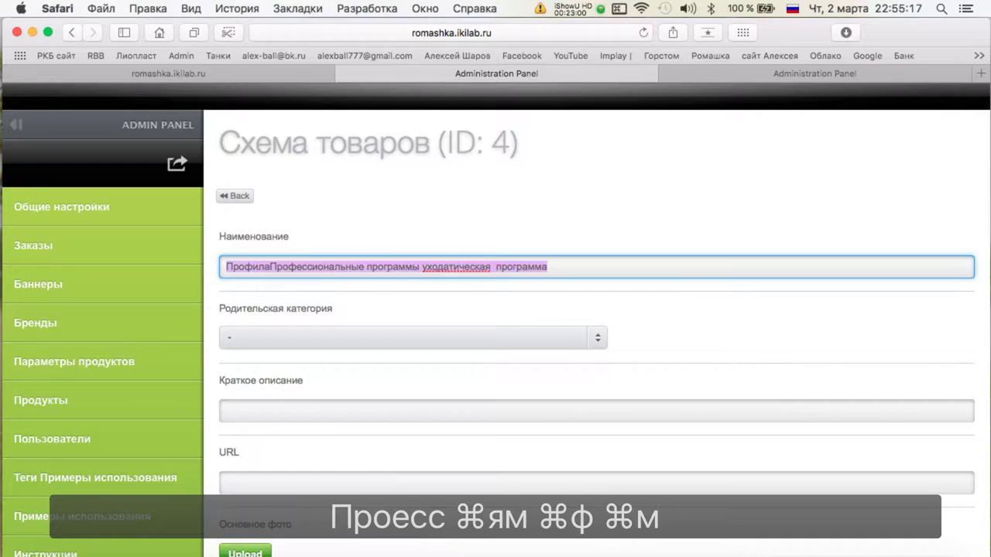
key("super+v")
scroll(391, 331, "down", 1)
key("super+z")
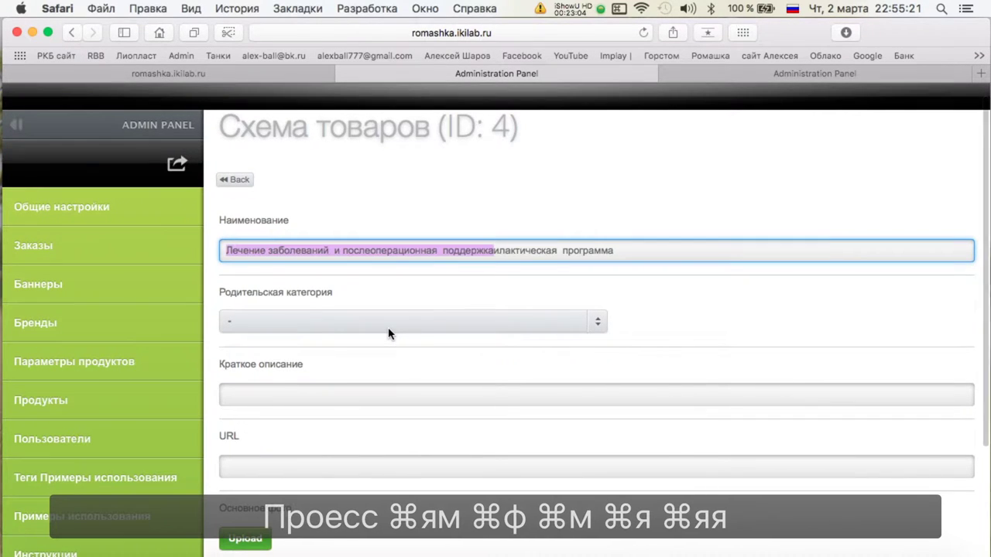
left_click_drag(343, 251, 612, 255)
key("super+v")
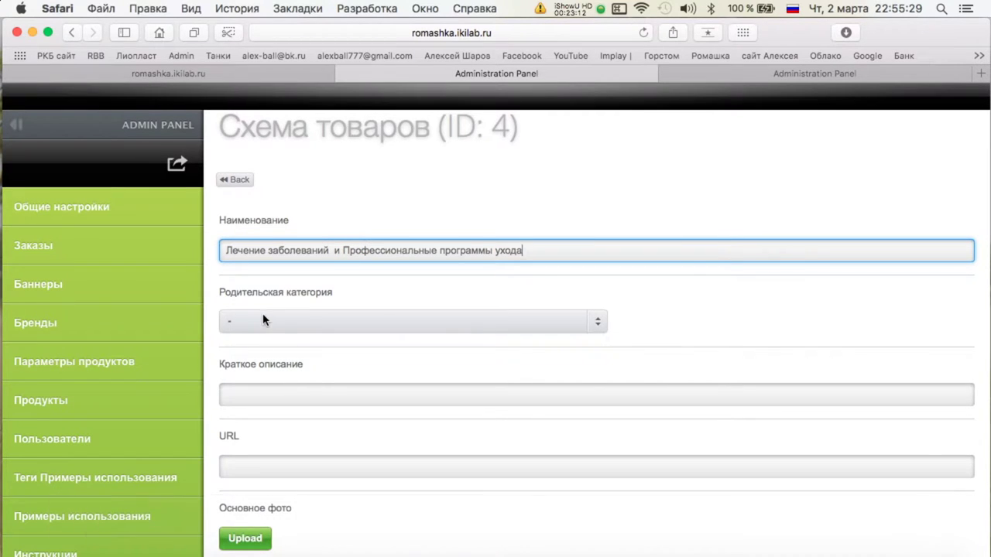
scroll(260, 331, "down", 2)
mouse_move(0, 1)
left_click(409, 417)
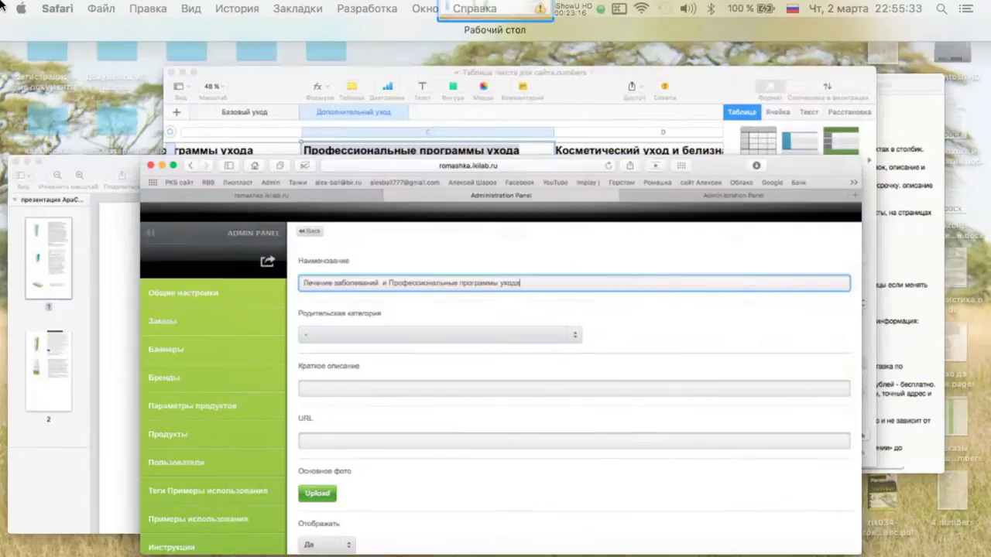
key("super+z")
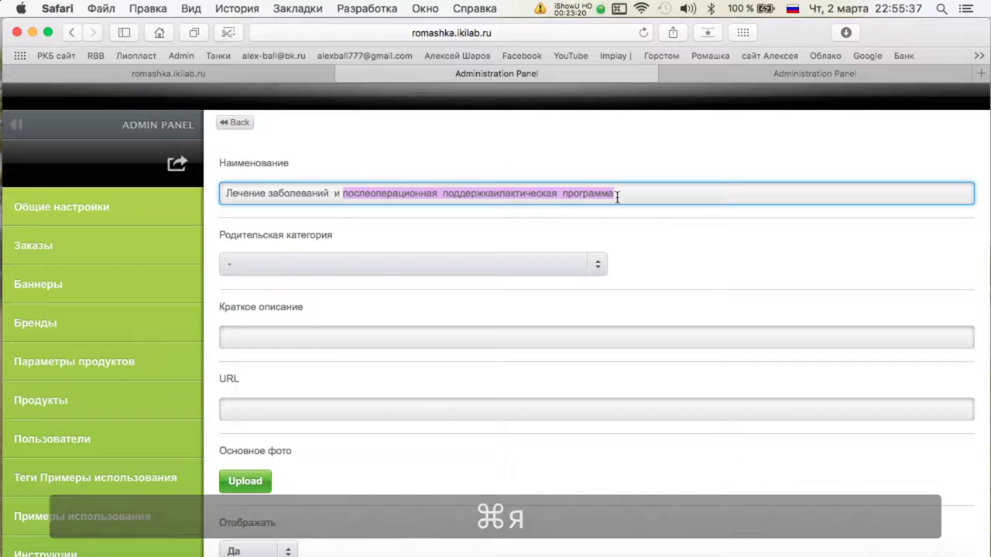
Set Наименование to "Профессиональные программы ухода" and move the field's previous text into Краткое описание.
left_click(642, 188)
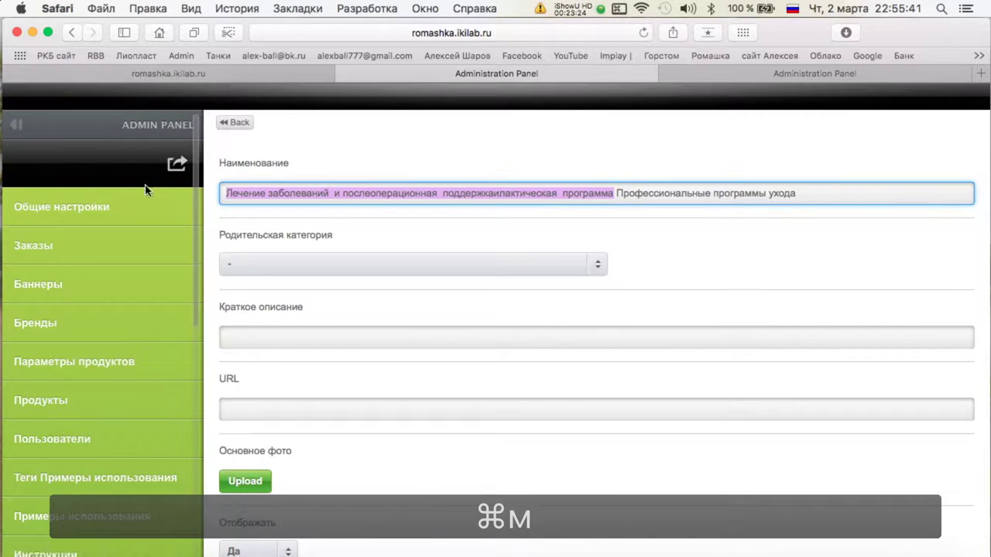
left_click(240, 336)
key("super+v")
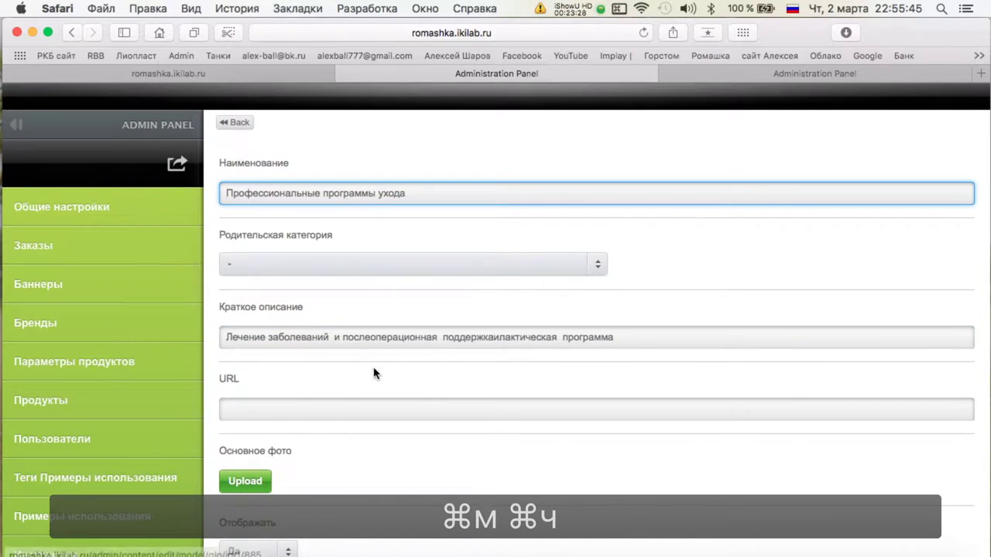
Upload the picture of the surgeon showing an OK sign from the Иллюстрации folder as the category's main photo.
scroll(373, 374, "down", 3)
left_click(245, 376)
left_click(497, 98)
left_click(495, 115)
double_click(600, 305)
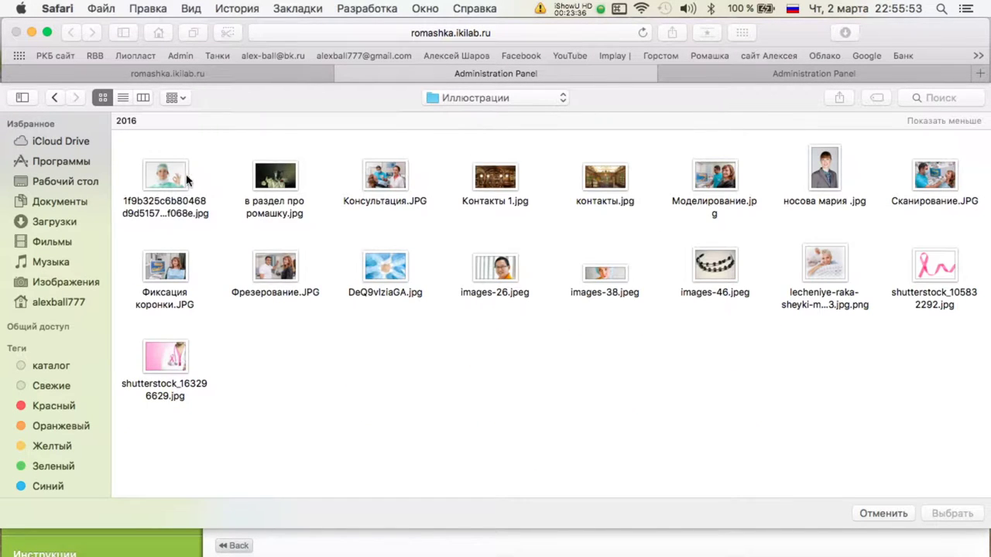
double_click(172, 180)
scroll(234, 448, "down", 2)
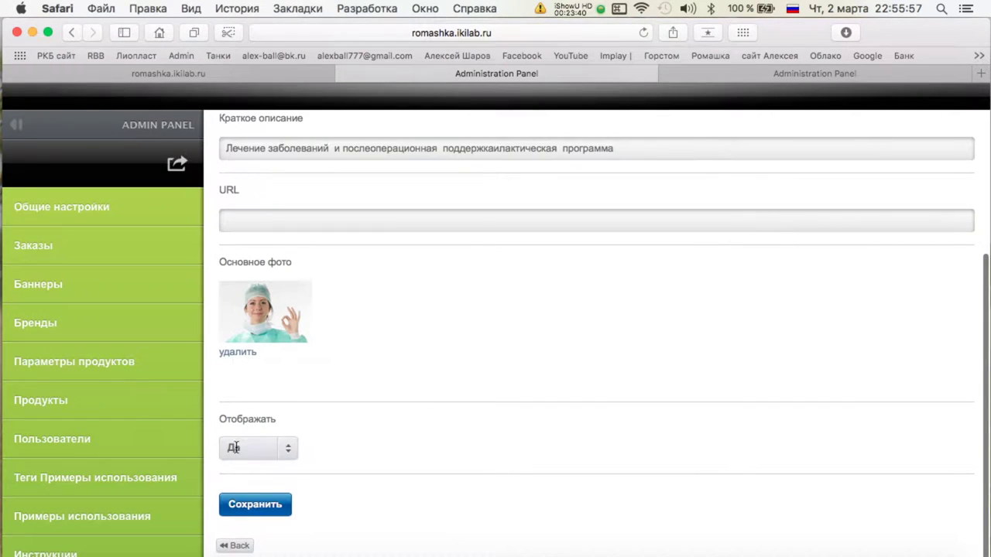
Save the category, return to the Схема товаров list and open the subpages of "Профессиональные программы ухода".
left_click(255, 505)
scroll(243, 255, "up", 2)
left_click(237, 195)
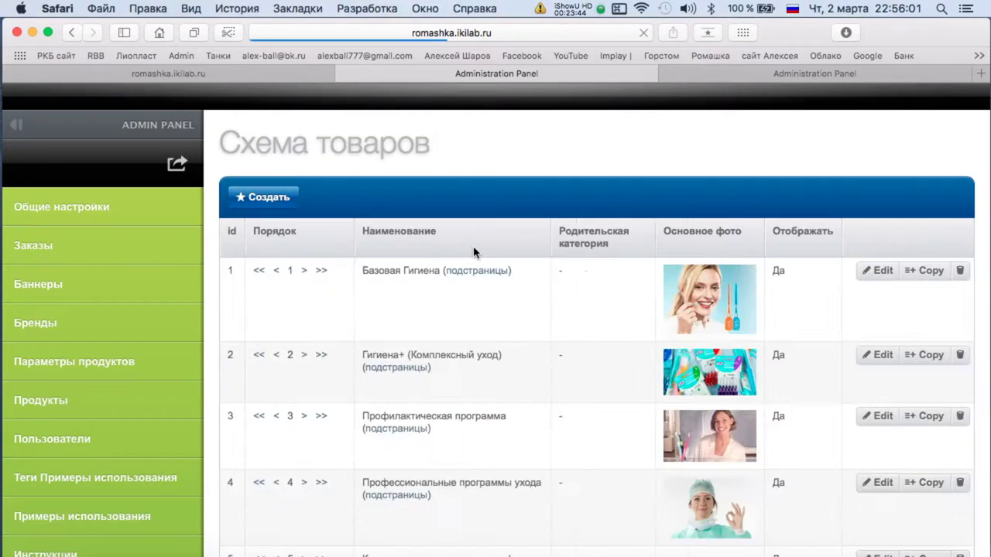
scroll(474, 253, "down", 2)
scroll(441, 332, "up", 1)
left_click(410, 418)
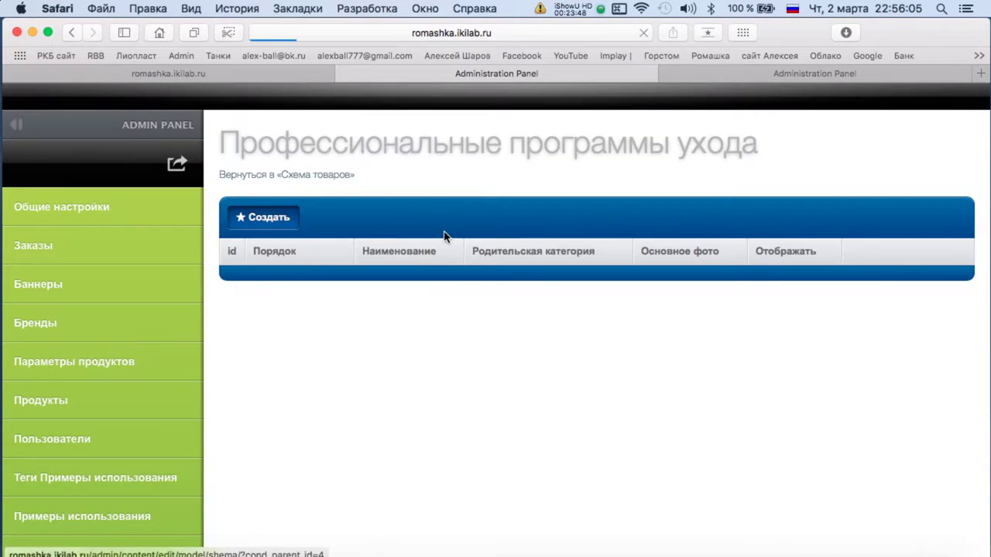
Start a new item in the category and copy the heading "3. Спец щетки TePe Gentlel Care" from the Numbers spreadsheet.
key("ctrl+Up")
left_click(602, 287)
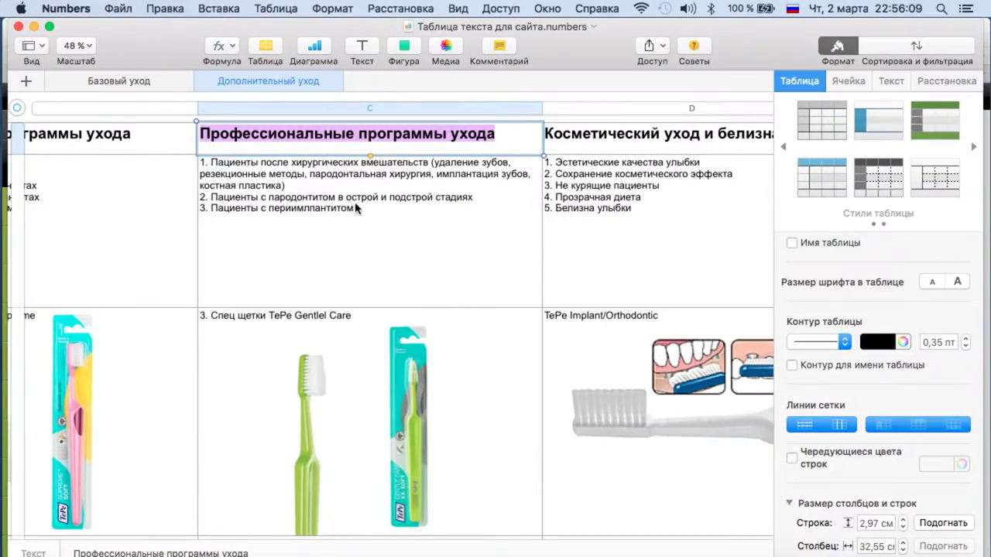
triple_click(323, 316)
key("super+c")
Back in Safari, name the new item "Спец щетки TePe Gentlel Care", removing the leading number from the pasted heading.
mouse_move(2, 2)
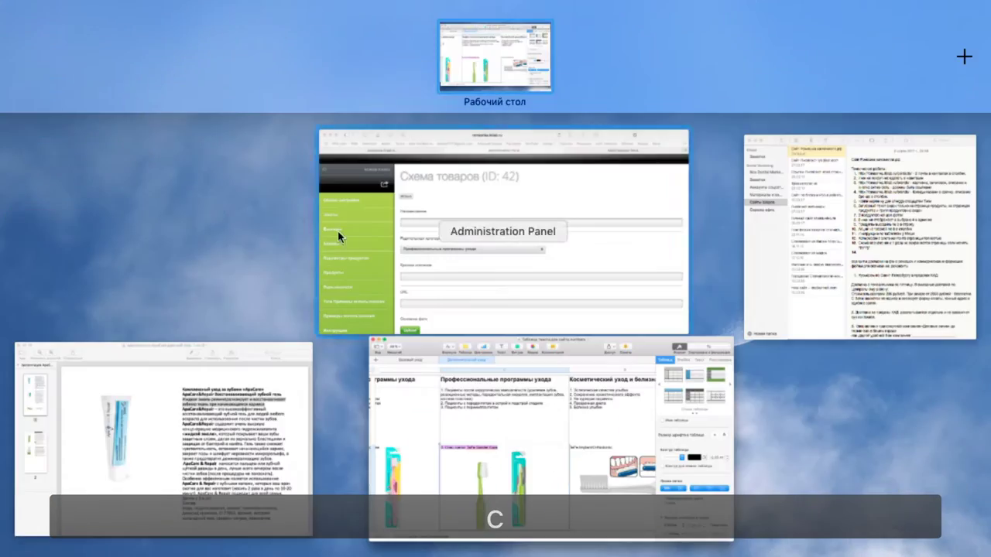
left_click(345, 256)
left_click(345, 266)
key("super+v")
left_click_drag(262, 266, 116, 244)
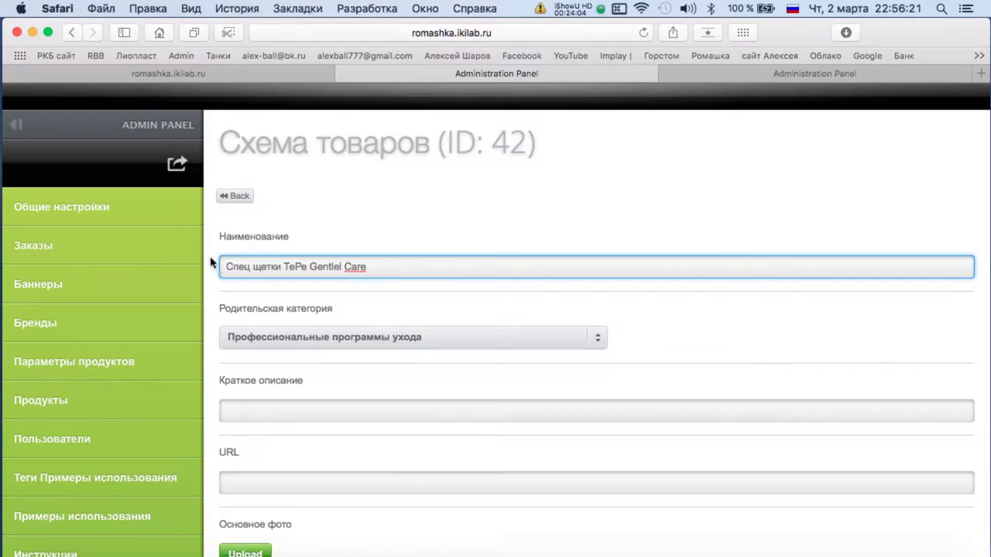
In Numbers, copy the Gentle Care description from "Щетка с очень нежной и мягкой щетиной" through "щеток серии Special Care".
mouse_move(2, 1)
left_click(498, 237)
scroll(496, 231, "down", 5)
double_click(206, 278)
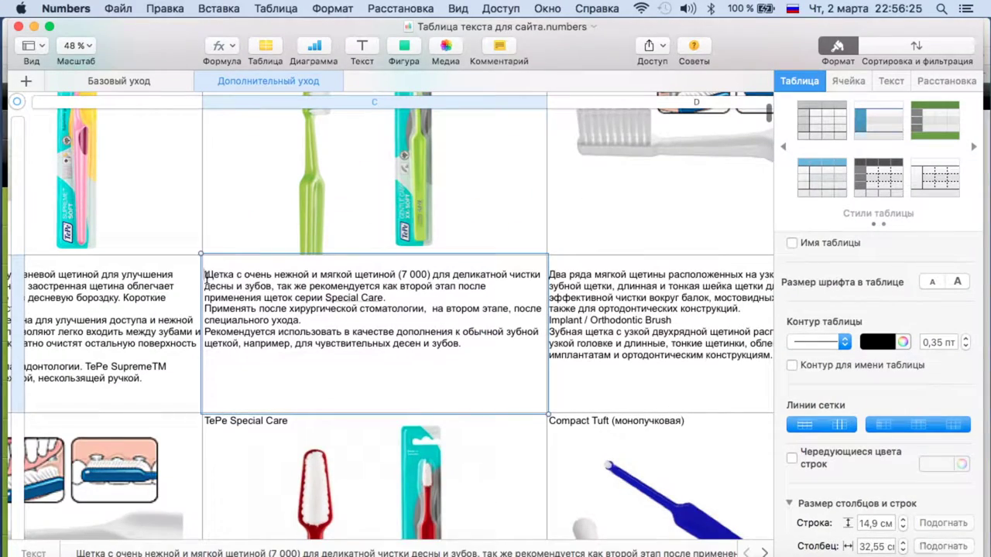
left_click_drag(207, 276, 350, 299)
key("super+c")
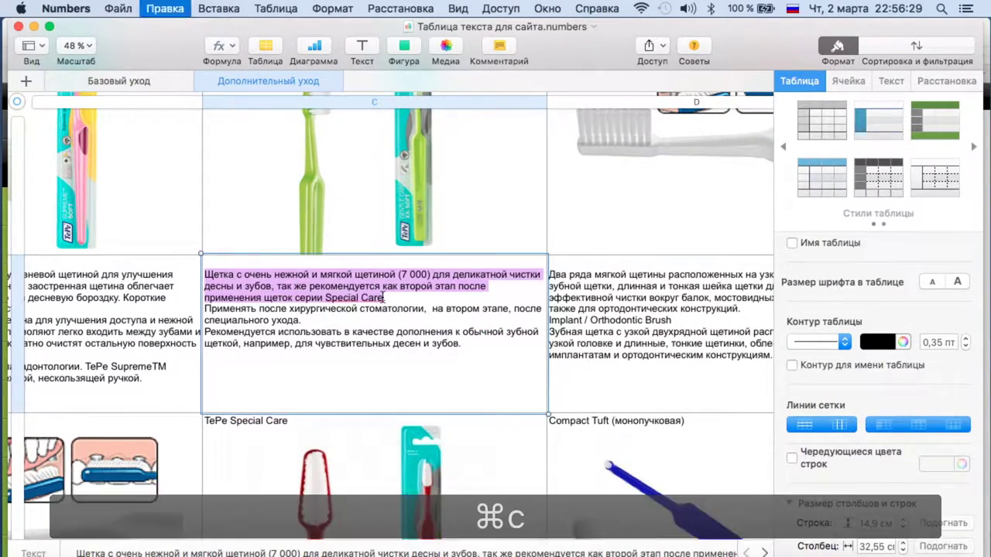
Return to the item form in Safari and paste the copied Gentle Care text into Краткое описание.
mouse_move(0, 0)
left_click(464, 314)
left_click(279, 410)
key("super+v")
Upload the picture of the green Gentle Care toothbrush from the спец щетки folder in ТиПи as the main photo.
left_click(257, 384)
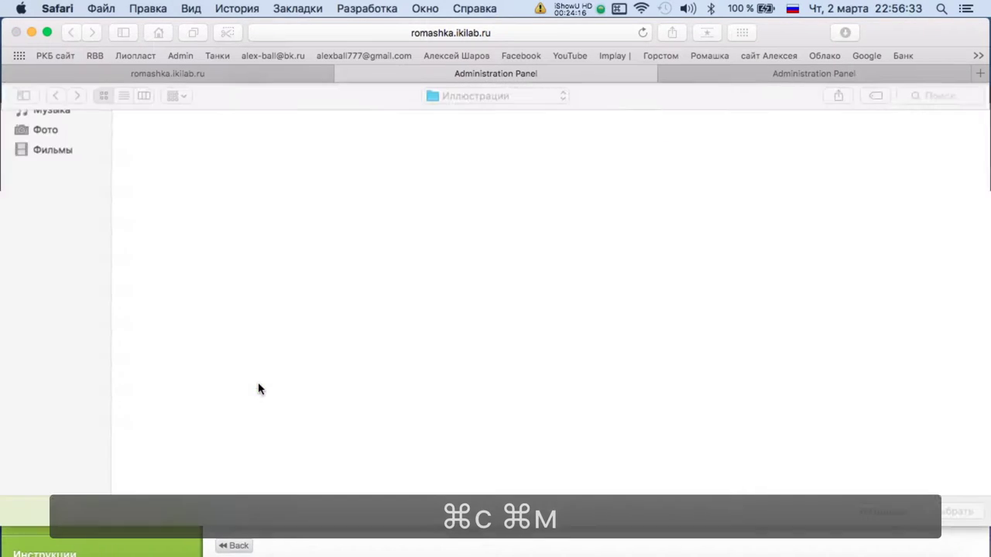
left_click(482, 98)
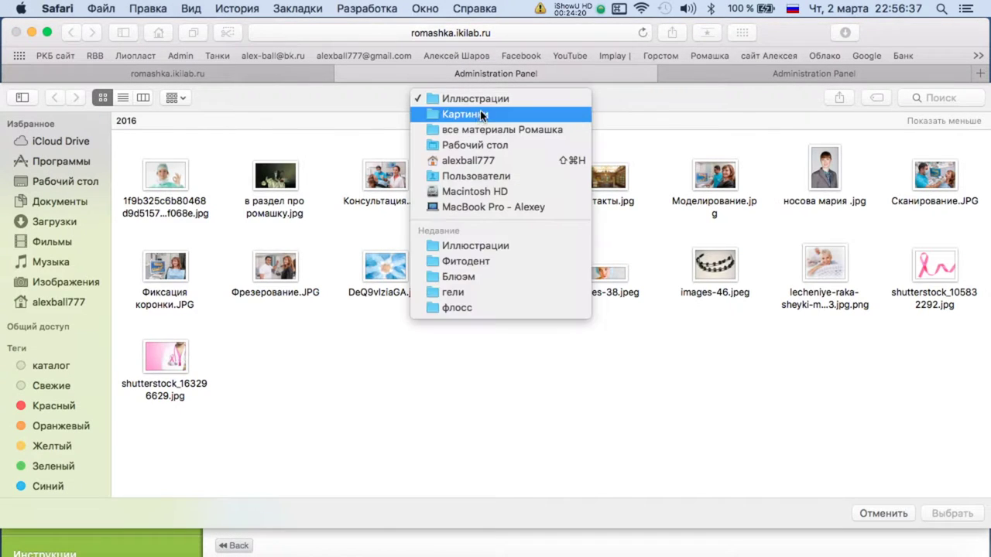
left_click(451, 116)
double_click(584, 401)
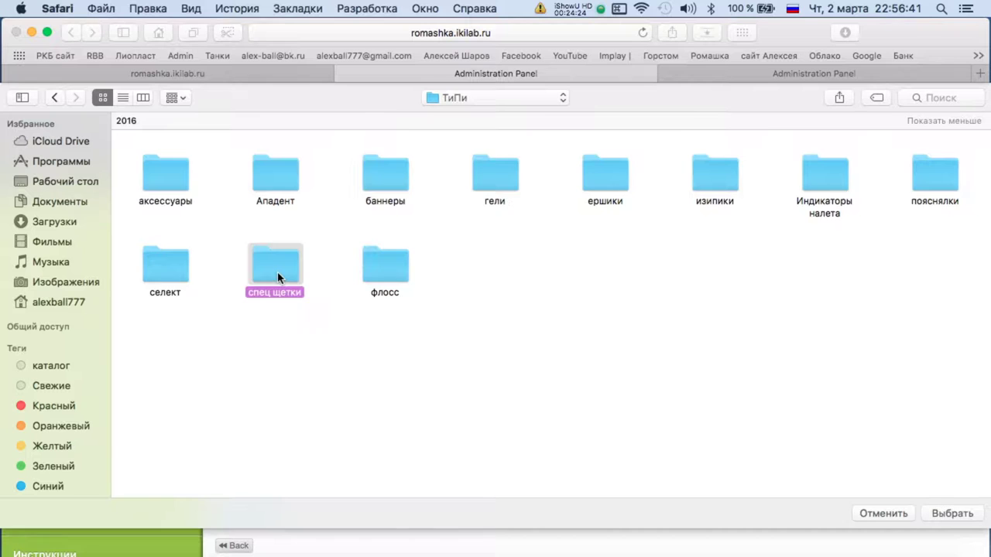
double_click(277, 271)
scroll(509, 396, "down", 1)
double_click(501, 396)
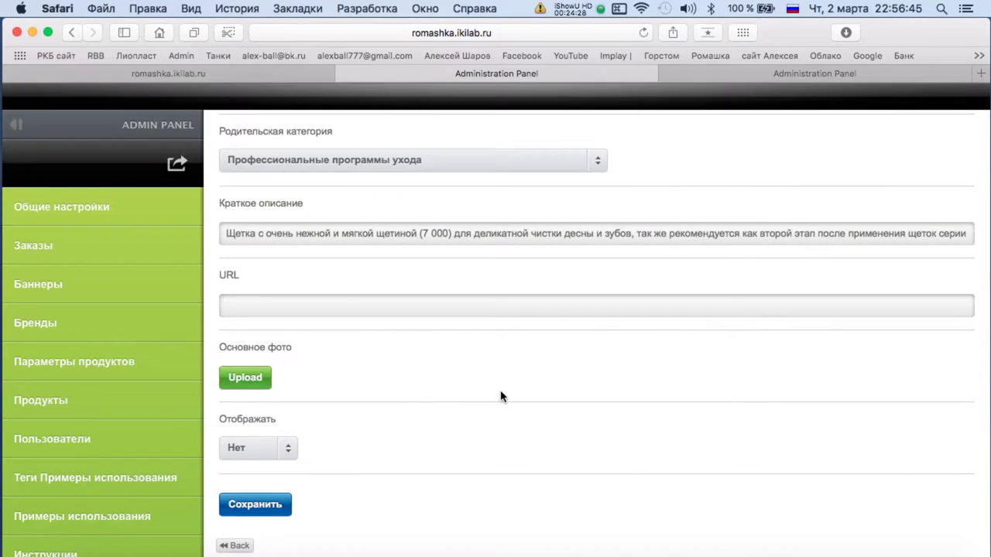
Set Отображать to Да for the Gentle Care item, save it and start another new item in the category.
scroll(286, 480, "down", 2)
left_click(268, 499)
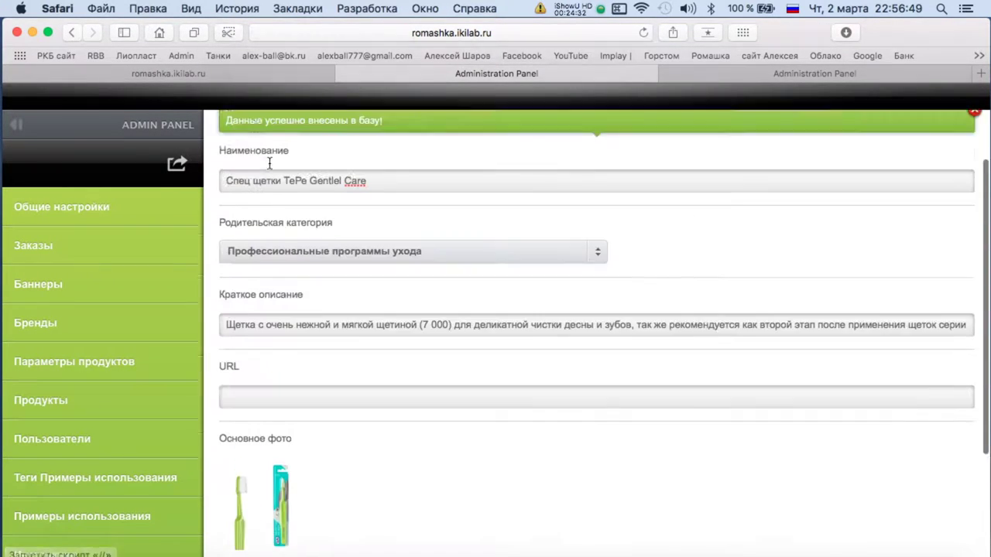
left_click(234, 194)
left_click(261, 214)
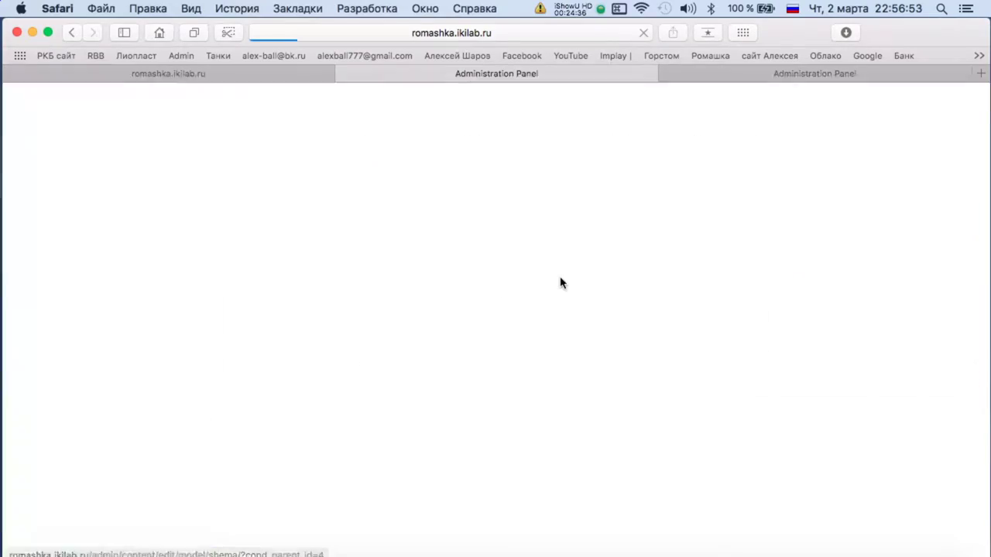
Copy the heading "TePe Special Care" from column C in Numbers and paste it as the new item's Наименование.
key("ctrl+Up")
left_click(488, 233)
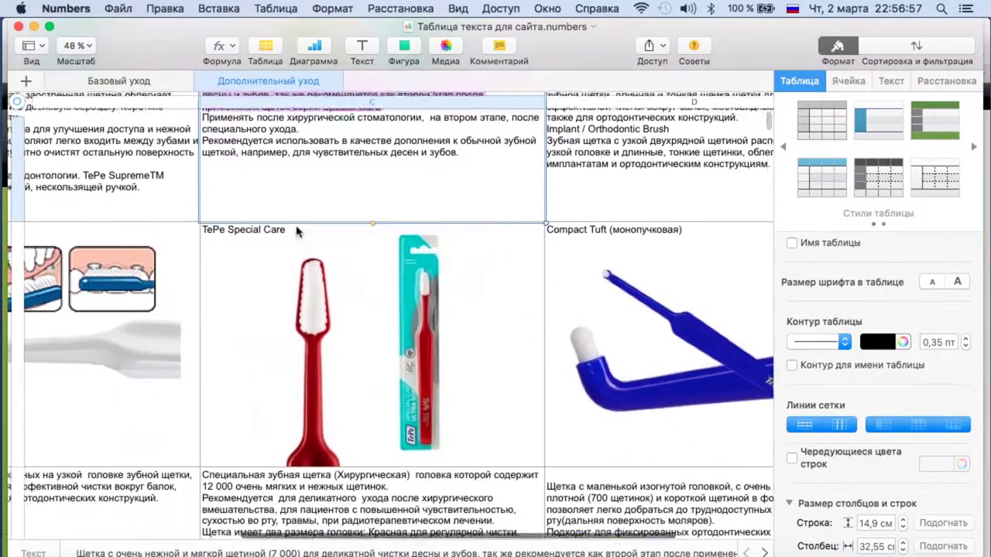
key("ctrl+Up")
left_click(531, 264)
left_click(317, 259)
key("super+v")
In Numbers, copy the Special Care description from "Специальная зубная щетка (Хирургическая)" through "при радиотерапевтическом лечении".
key("ctrl+Up")
left_click(464, 256)
scroll(462, 255, "down", 6)
scroll(463, 255, "up", 1)
double_click(208, 136)
left_click_drag(208, 137, 351, 153)
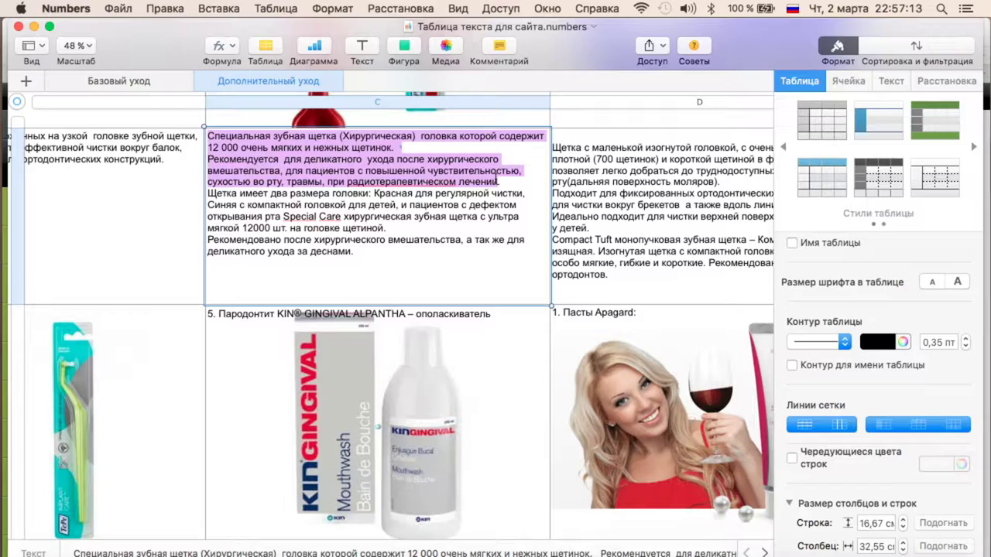
key("super+c")
Switch back to Safari and paste the copied Special Care text into the item's Краткое описание.
mouse_move(1, 1)
left_click(372, 312)
left_click(296, 398)
key("super+v")
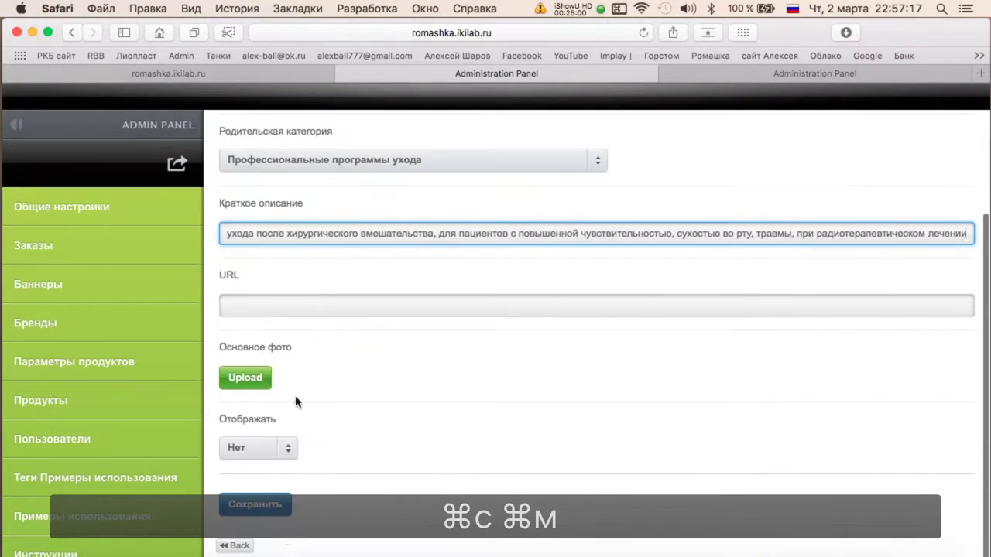
Upload tepe_specialcare_tip_ultrasoft.jpg from the спец щетки folder as the item's main photo.
left_click(245, 383)
scroll(585, 277, "down", 2)
scroll(585, 277, "up", 2)
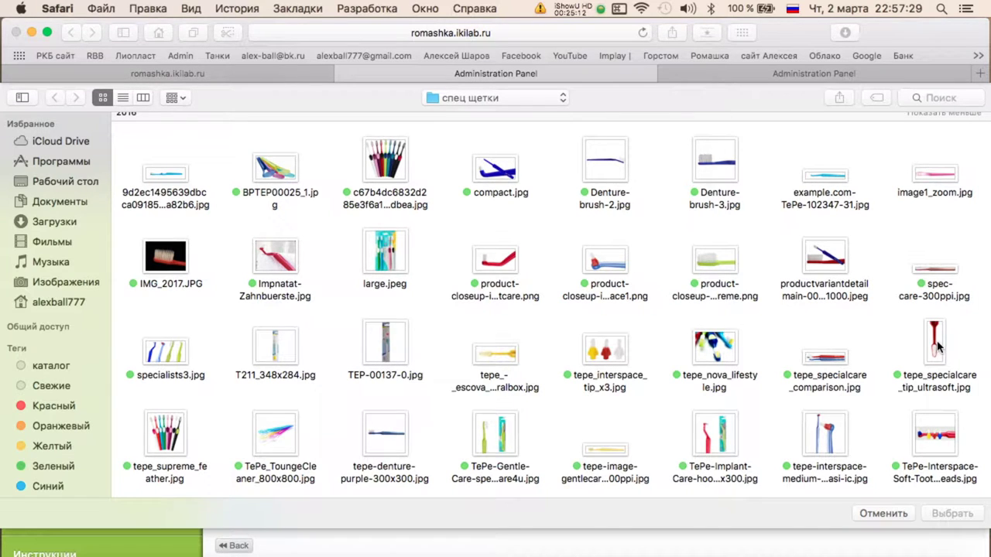
double_click(935, 340)
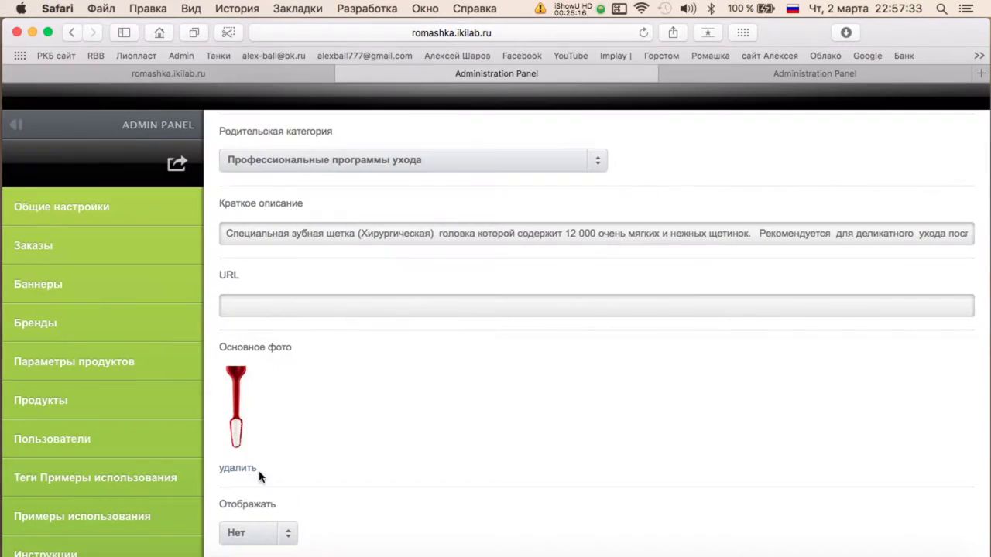
Set Отображать to Да for TePe Special Care, save it and return to the category's item list.
left_click(263, 495)
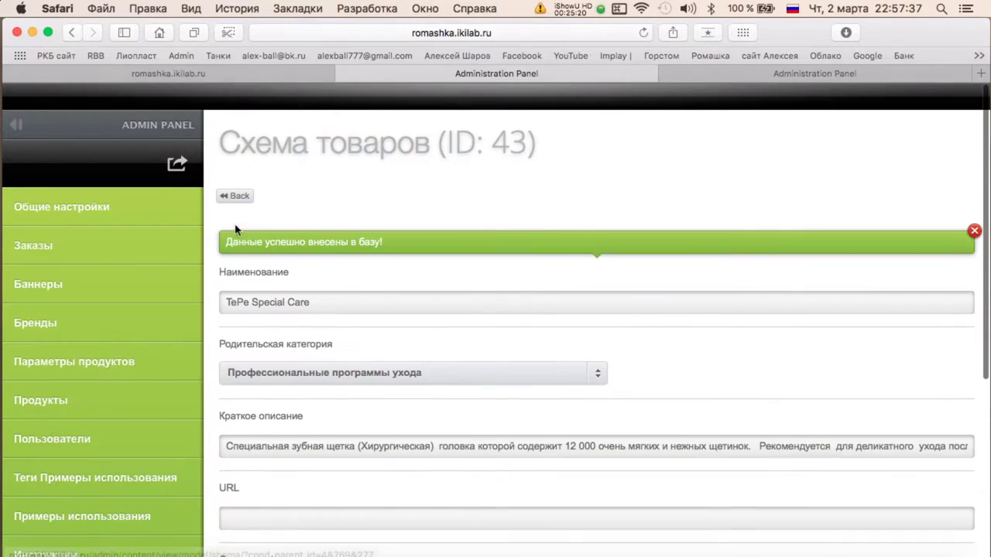
left_click(236, 197)
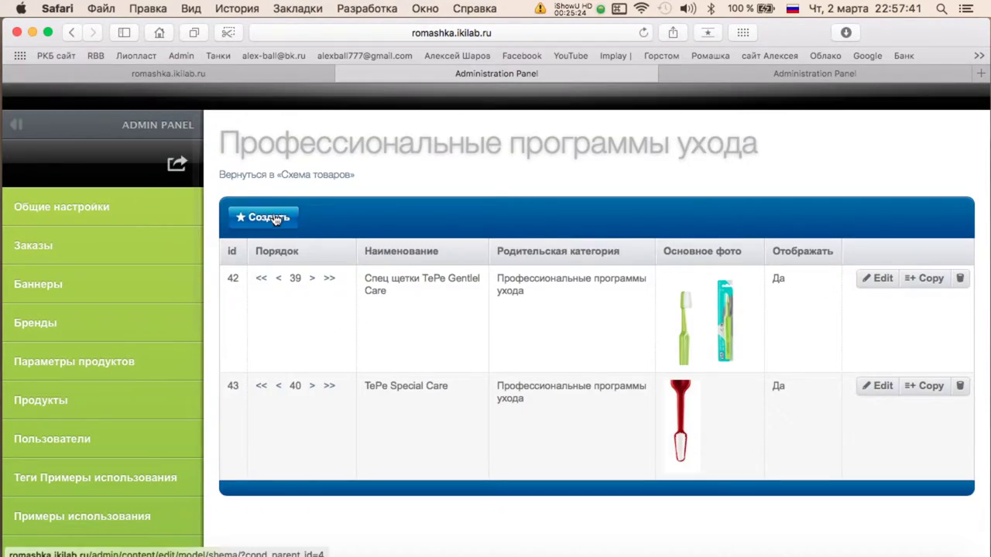
Start a new item and copy the heading "5. Пародонтит KIN® GINGIVAL ALPANTHA – ополаскиватель" from the Numbers spreadsheet.
key("ctrl+Up")
left_click(365, 198)
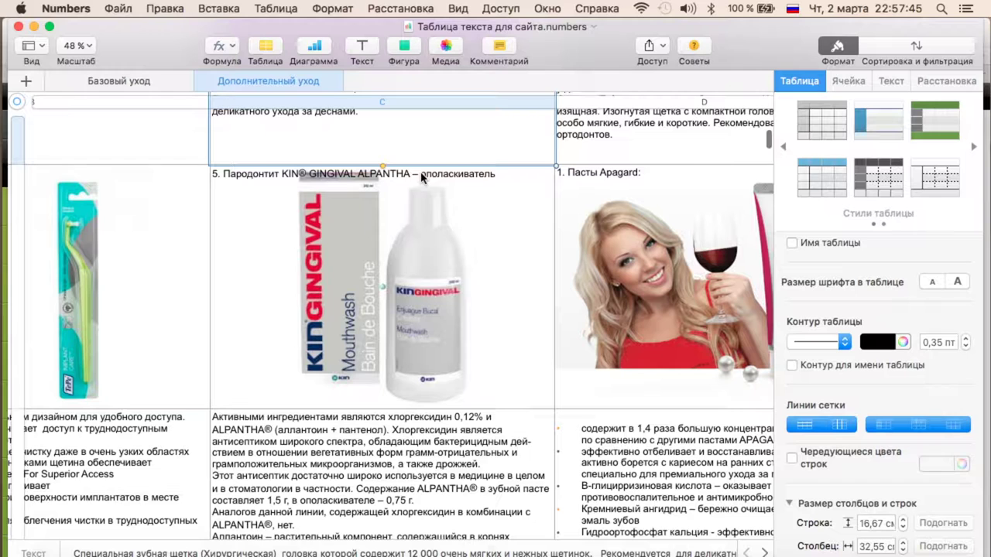
double_click(355, 175)
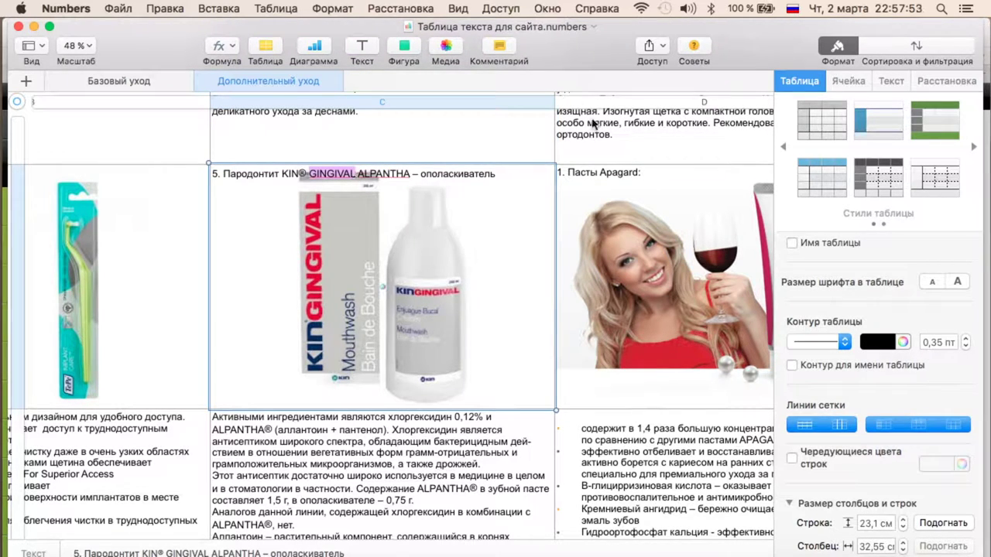
triple_click(411, 173)
key("super+c")
Name the new item in Safari "Пародонтит KIN® GINGIVAL ALPANTHA – ополаскиватель", removing the leading number from the pasted heading.
key("ctrl+Up")
left_click(471, 243)
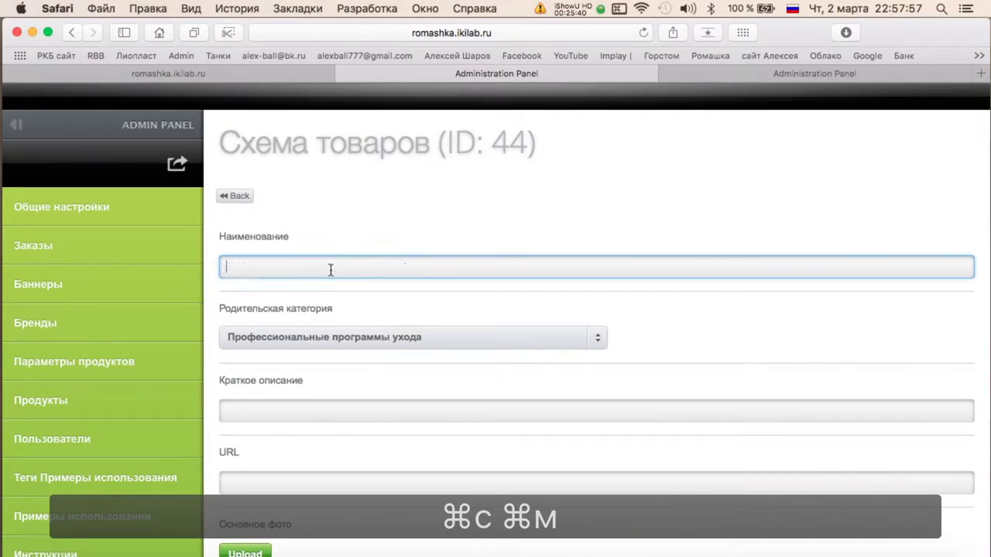
left_click_drag(238, 267, 180, 256)
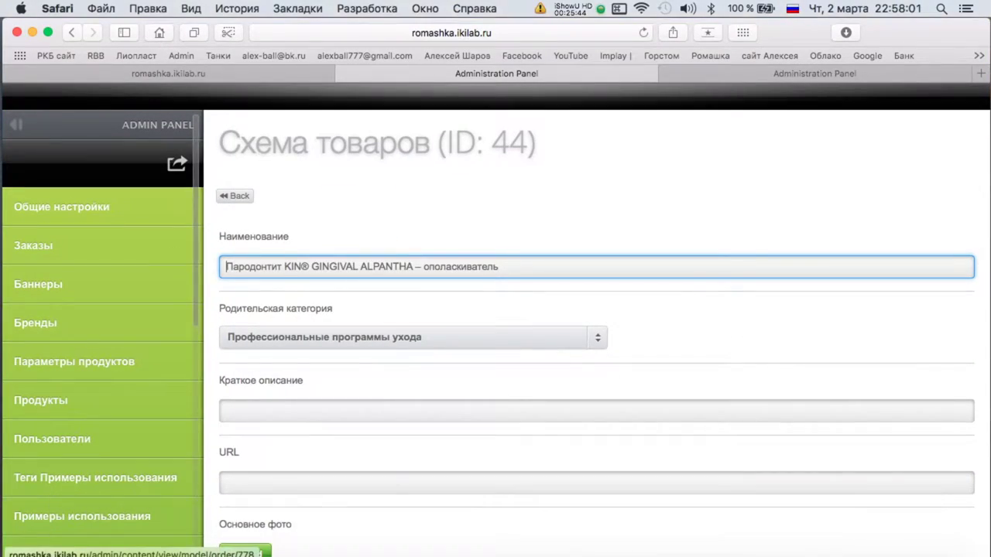
Copy the opening of the KIN GINGIVAL ALPANTHA description in Numbers, through "а также дрожжей", into the item's Краткое описание in Safari.
key("ctrl+Up")
left_click(513, 274)
scroll(513, 274, "down", 5)
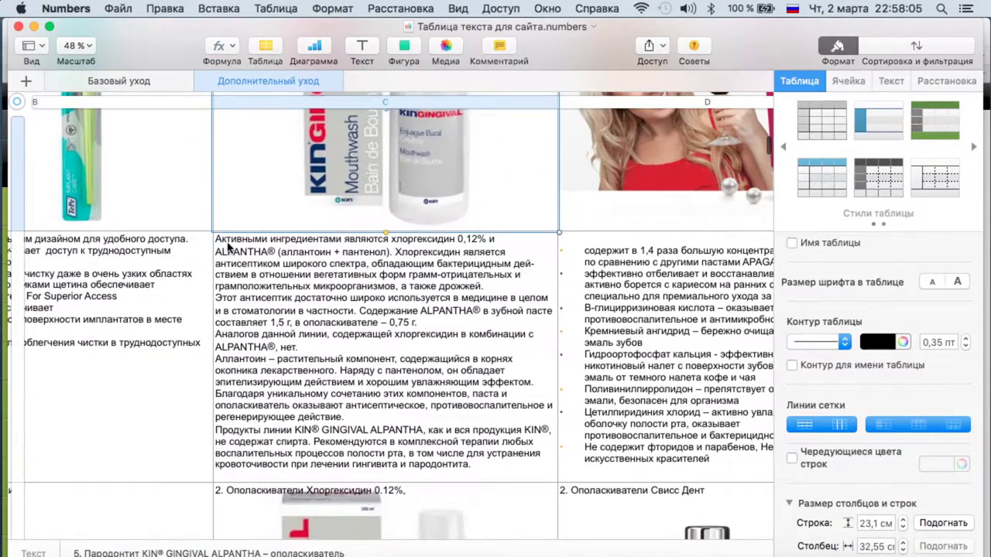
left_click(217, 244)
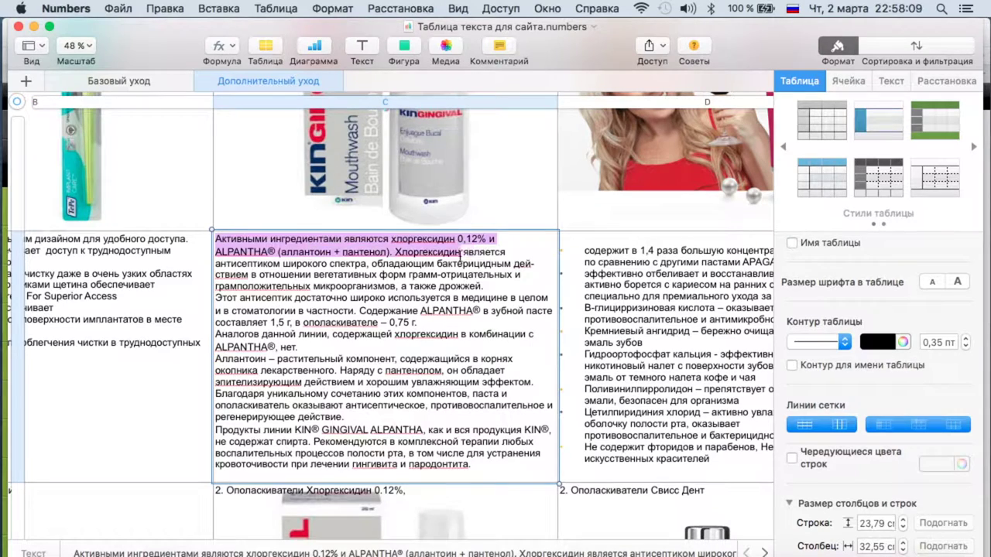
left_click_drag(467, 274, 480, 285)
key("super+c")
mouse_move(1, 1)
left_click(369, 296)
left_click(312, 376)
key("super+v")
Upload the boxed KIN Gingival mouthwash picture from the КИН folder inside Картинки as the item's main photo.
scroll(311, 375, "down", 4)
left_click(243, 377)
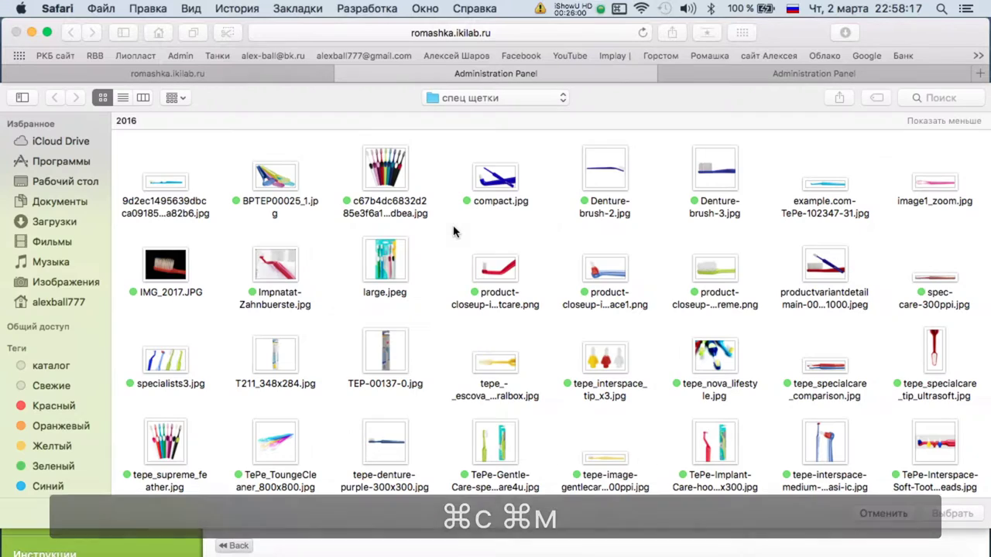
left_click(480, 99)
left_click(477, 114)
left_click(476, 97)
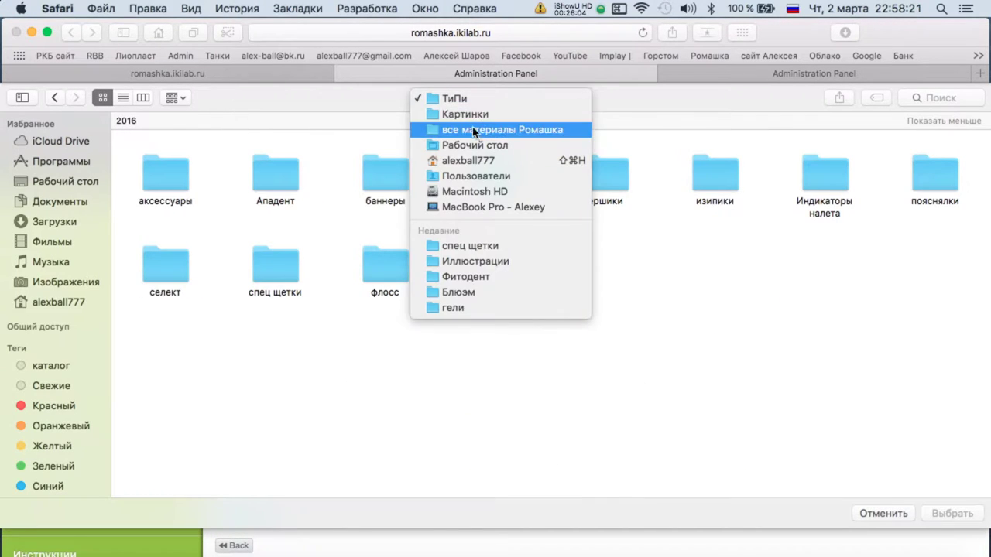
left_click(464, 113)
double_click(733, 308)
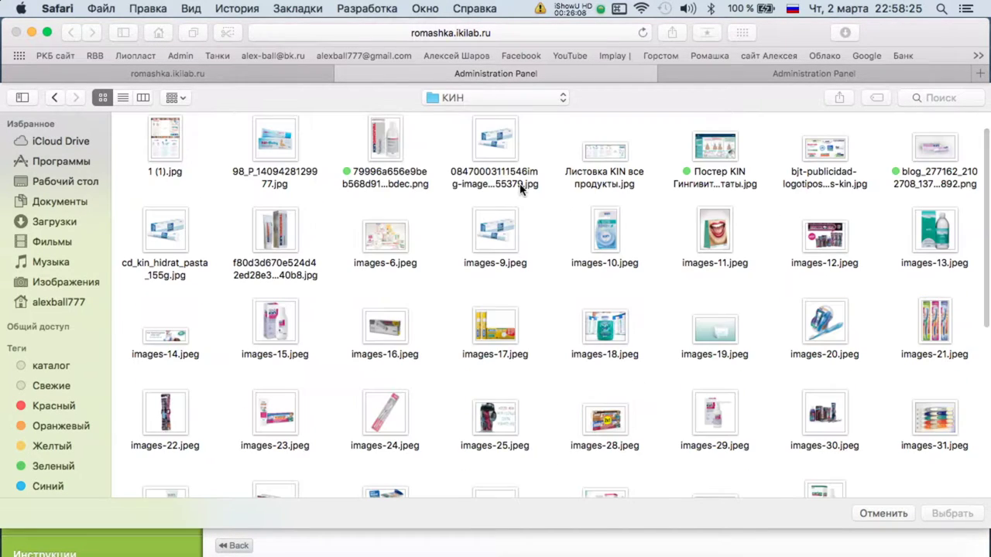
double_click(369, 146)
Set Отображать to Да for the KIN GINGIVAL ALPANTHA item, save it and return to the category's item list.
scroll(256, 449, "down", 3)
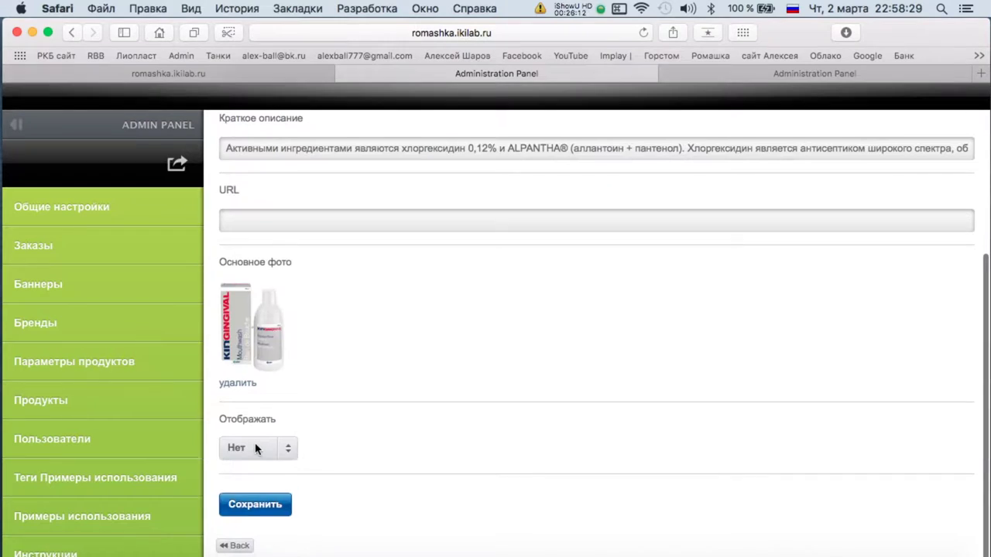
left_click(253, 502)
scroll(233, 232, "up", 3)
left_click(214, 198)
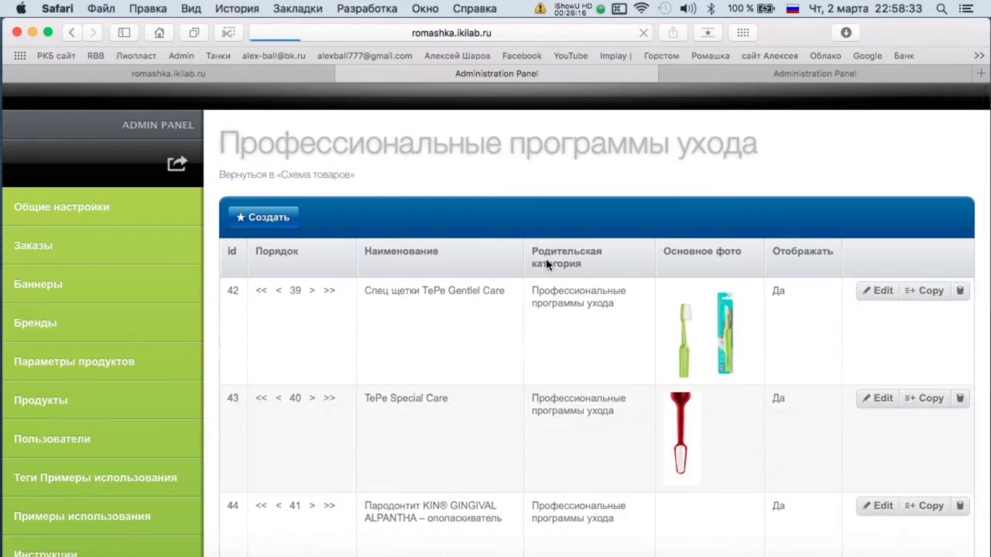
Start a new item and copy the heading "1. Гели Спрей для полости рта PERIOKIN 40 мл" from the Numbers spreadsheet.
key("ctrl+Up")
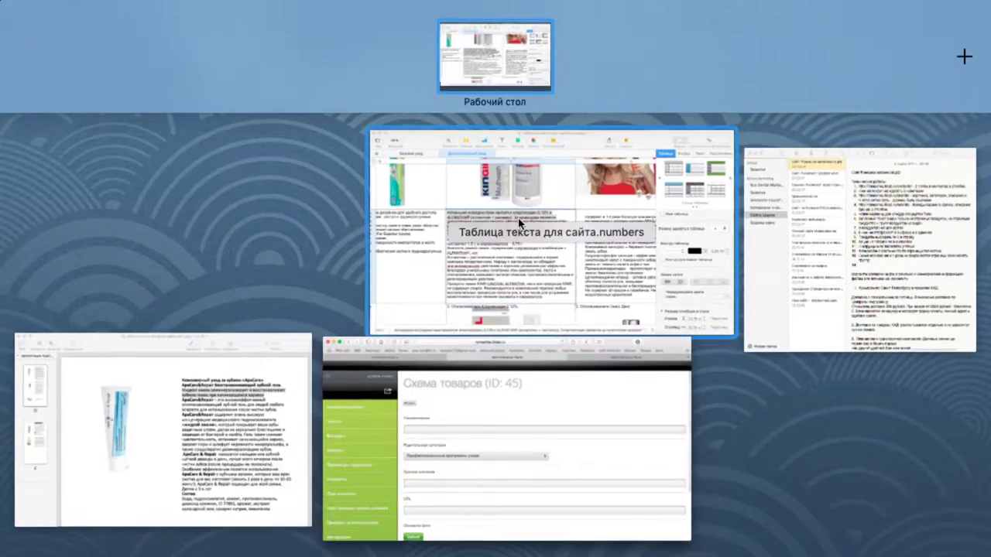
left_click(374, 280)
scroll(374, 281, "up", 6)
scroll(374, 281, "down", 5)
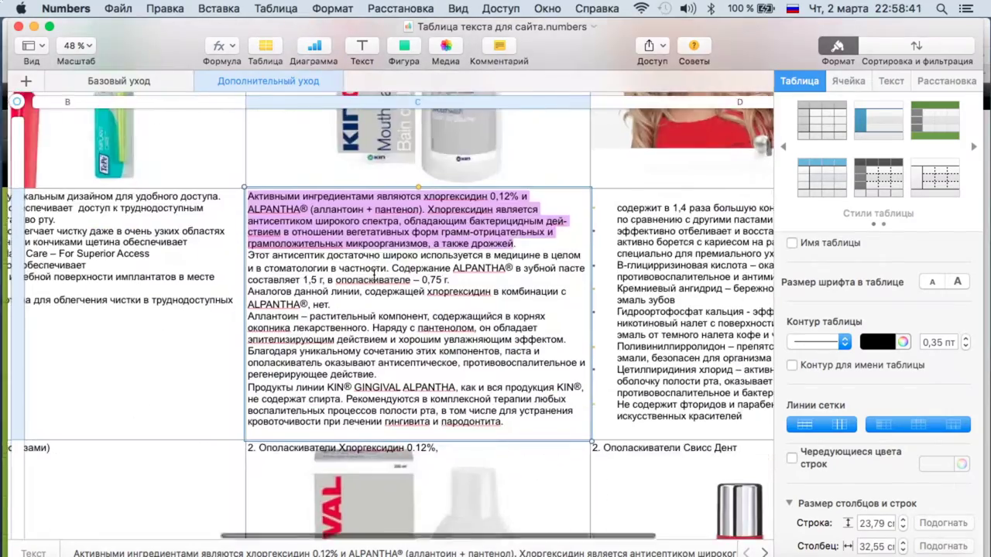
scroll(374, 280, "down", 10)
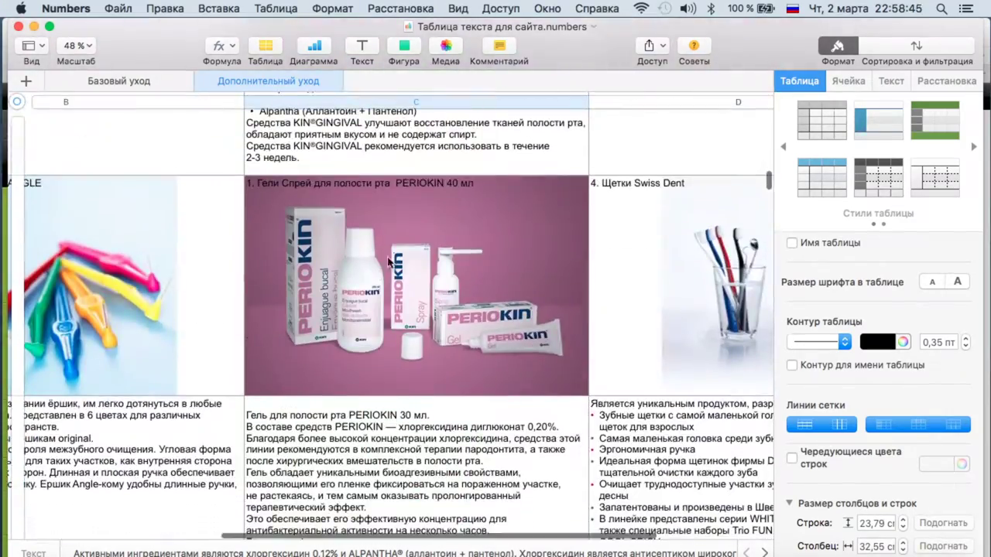
scroll(395, 199, "down", 8)
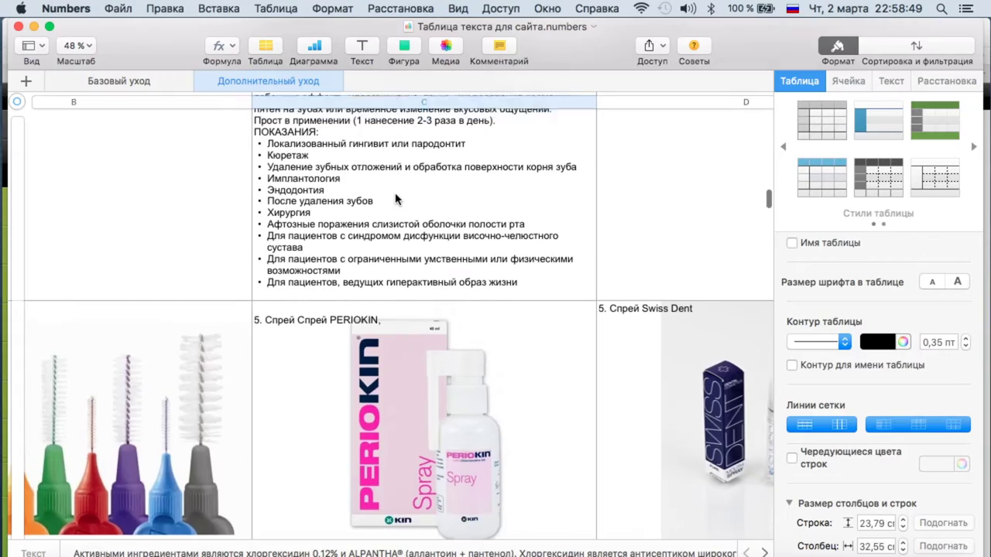
scroll(395, 199, "up", 13)
scroll(395, 199, "down", 4)
left_click(351, 290)
key("super+c")
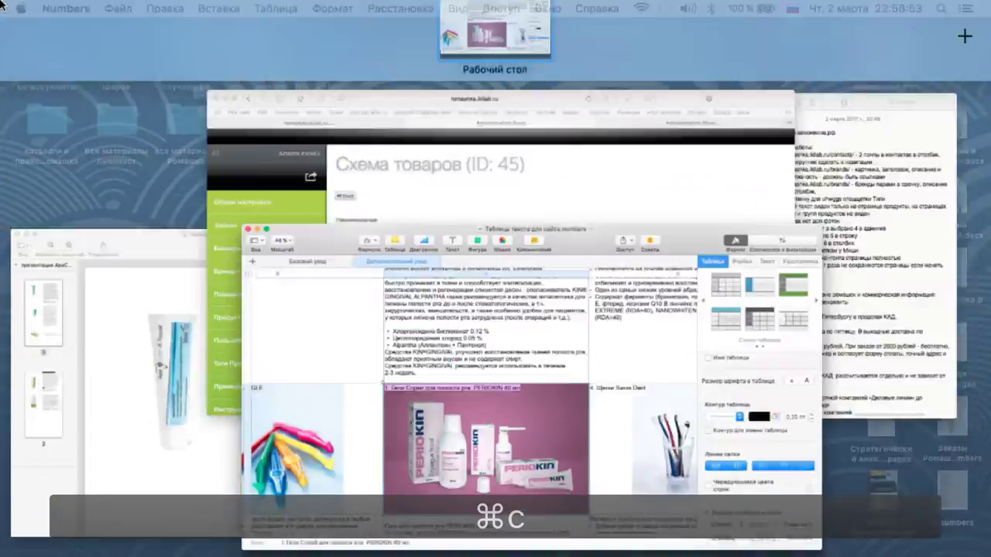
Paste the heading as the new item's name in Safari and edit it to "Гель для полости рта PERIOKIN 30 мл".
left_click(351, 290)
key("super+v")
scroll(325, 239, "down", 3)
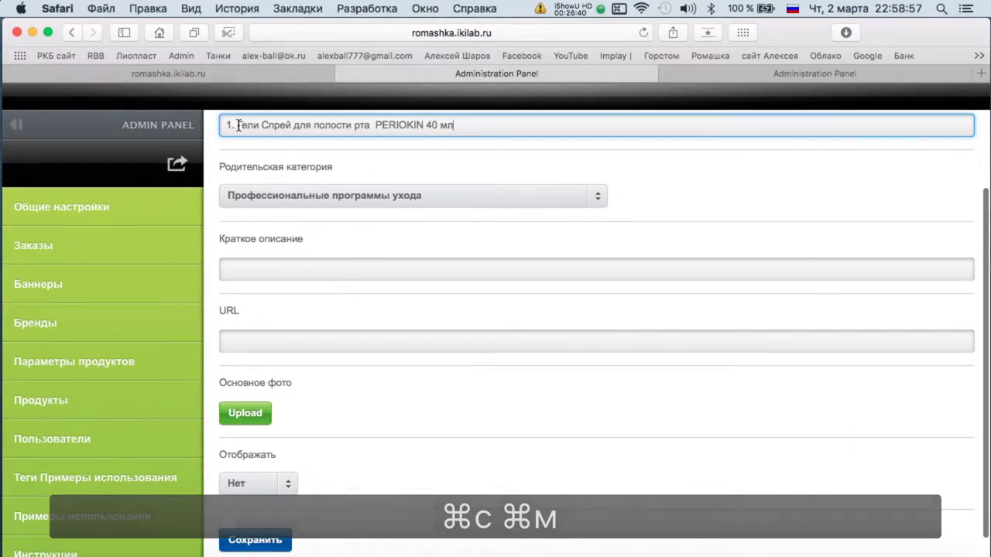
left_click_drag(238, 126, 173, 118)
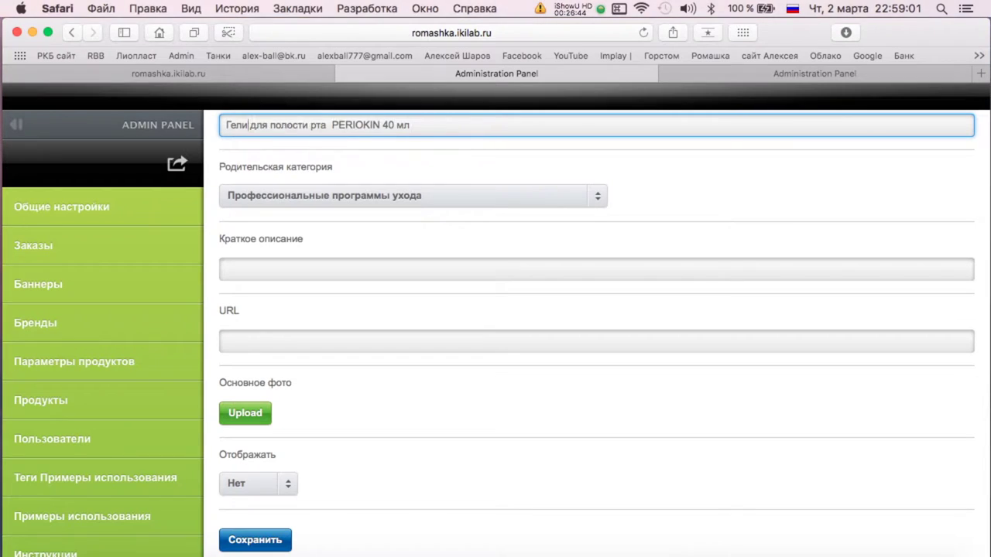
key("BackSpace")
type("ь")
left_click(389, 124)
key("BackSpace")
type("3")
Copy the PERIOKIN gel text in Numbers from "В составе средств PERIOKIN" to "в полости рта" into the item's Краткое описание in Safari.
mouse_move(2, 4)
left_click(361, 181)
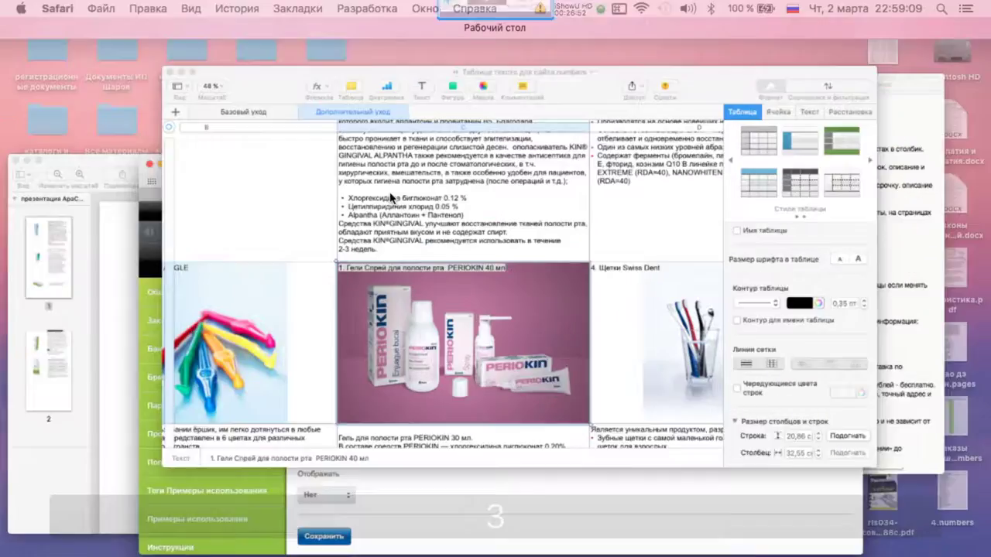
double_click(264, 323)
left_click(338, 335)
left_click_drag(253, 327, 379, 347)
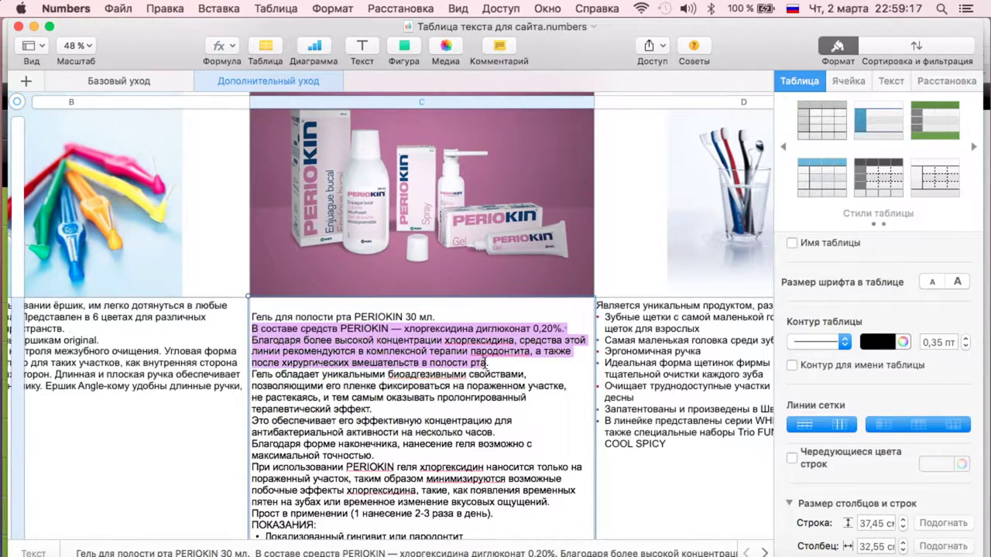
key("super+c")
mouse_move(2, 4)
left_click(340, 217)
left_click(321, 271)
key("super+v")
Upload the PERIOKIN gel tube and box picture from the КИН folder as the item's main photo.
scroll(317, 271, "down", 1)
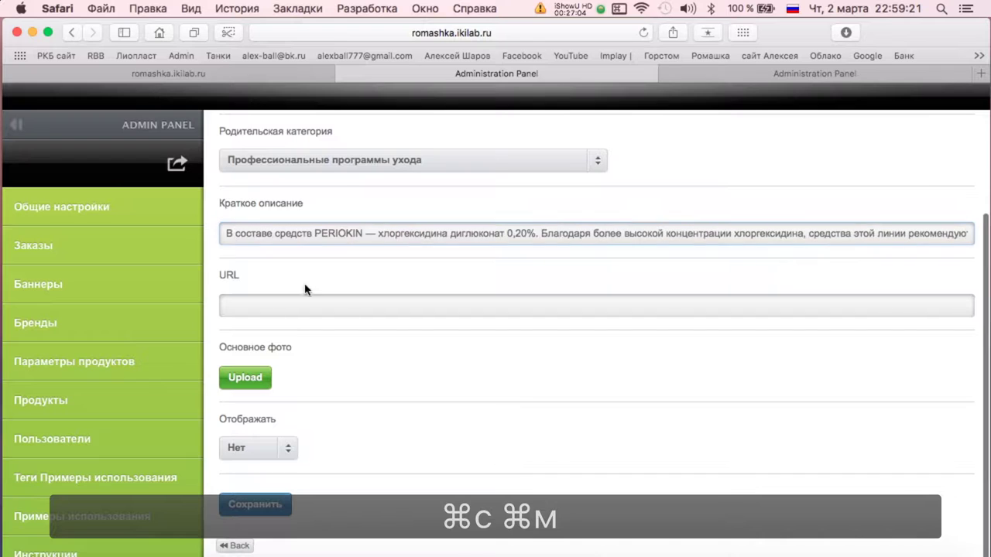
left_click(244, 377)
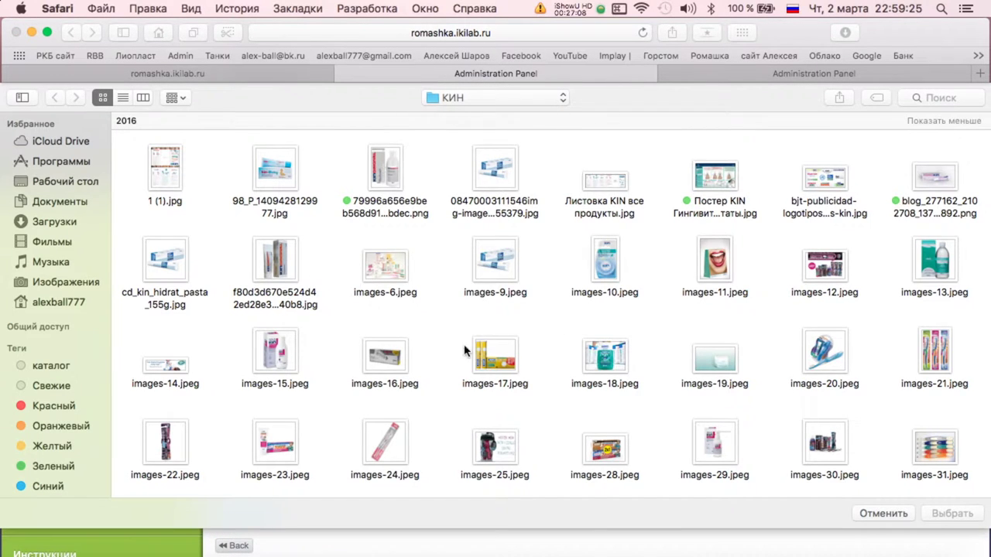
scroll(464, 351, "down", 10)
double_click(166, 496)
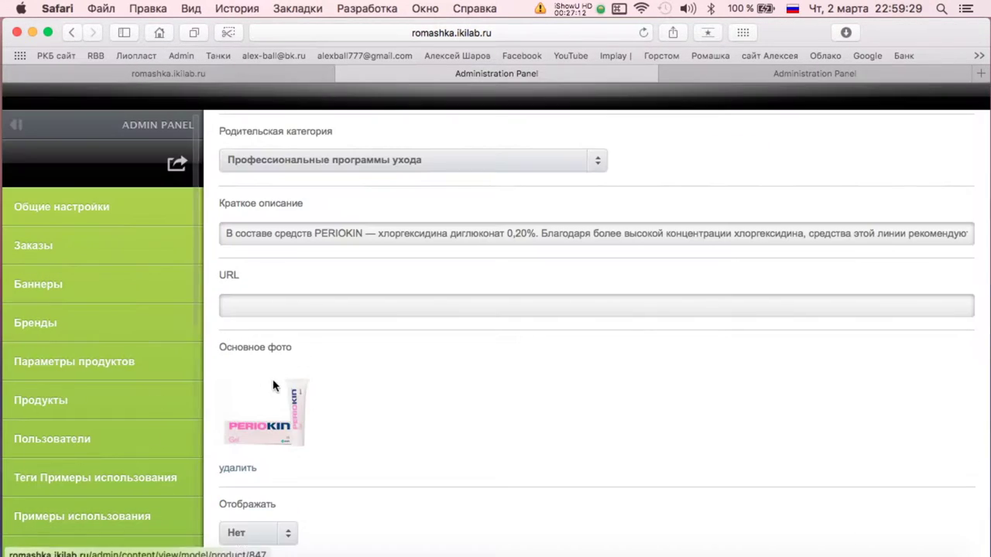
Set Отображать to Да for the PERIOKIN gel item, save it and return to the category's item list.
scroll(264, 387, "down", 2)
left_click(252, 491)
left_click(255, 504)
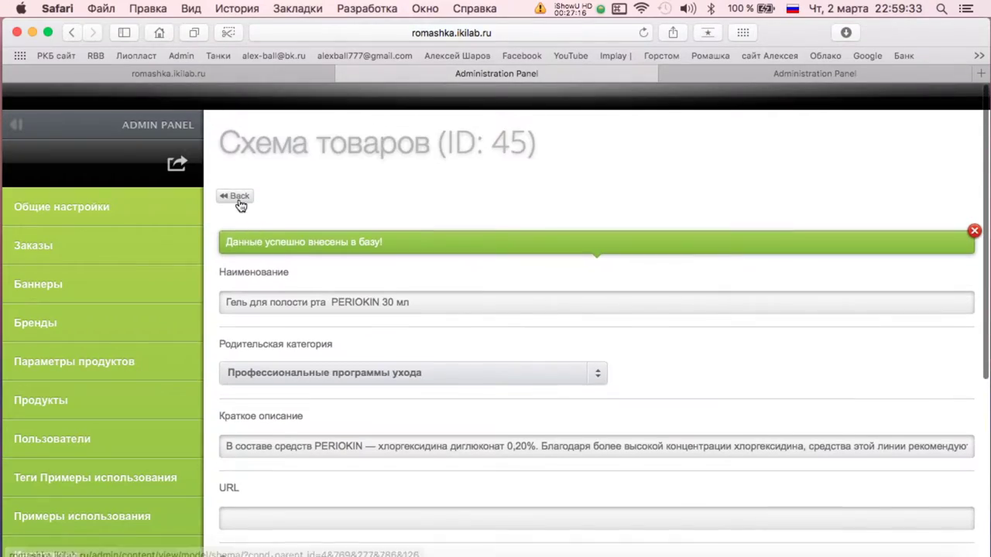
left_click(219, 195)
Start a new item and name it "Спрей PERIOKIN", copying the name from the Numbers heading without its number and trailing comma.
scroll(543, 196, "up", 5)
left_click(271, 217)
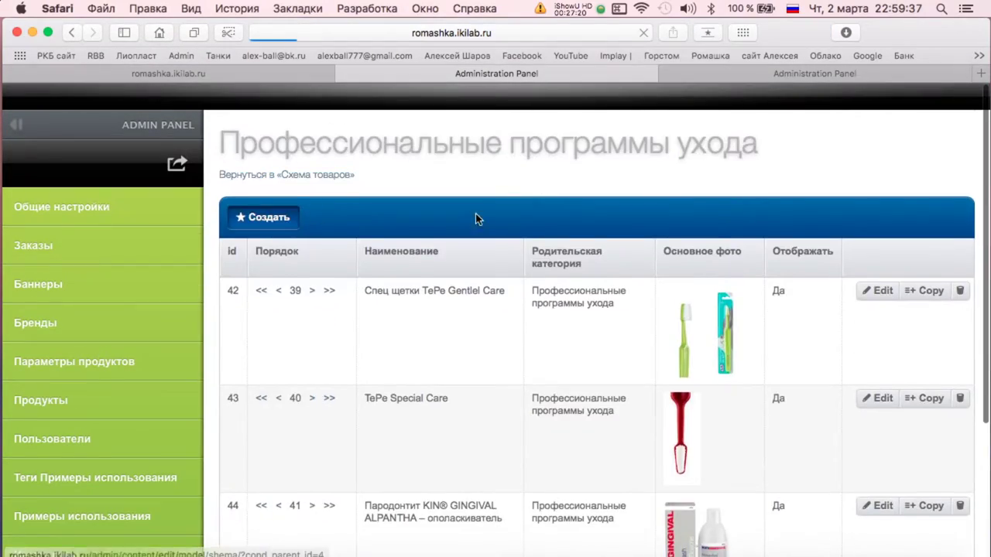
mouse_move(2, 2)
left_click(402, 232)
scroll(310, 228, "down", 8)
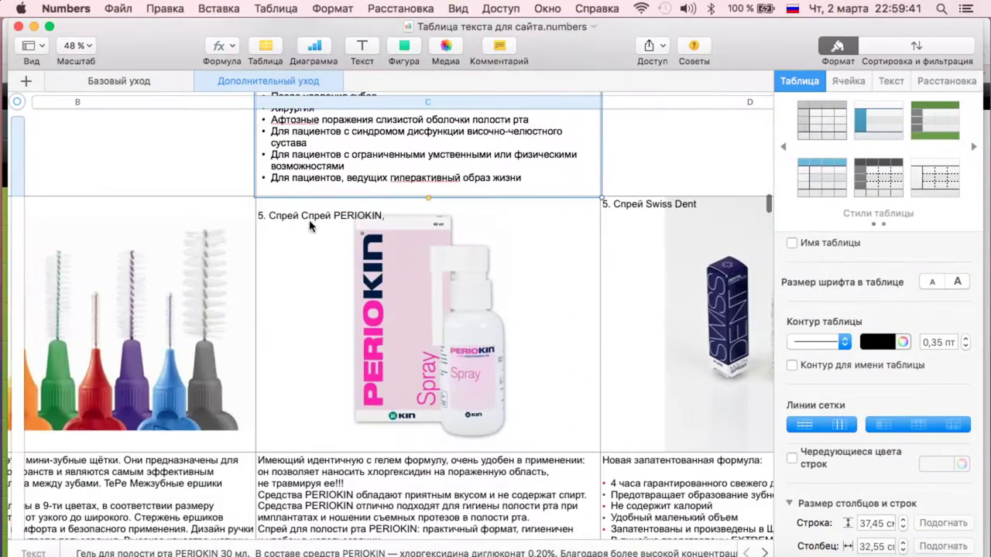
triple_click(313, 217)
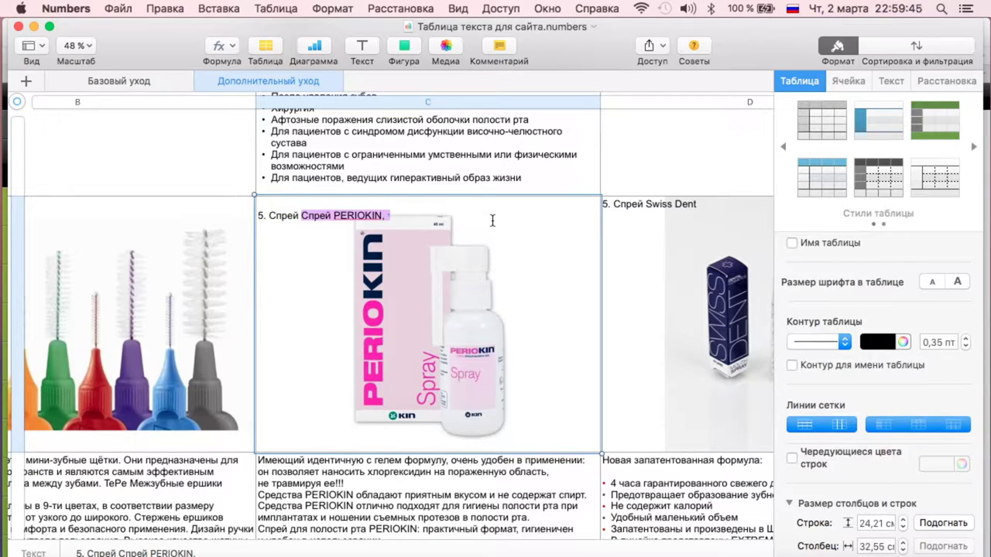
scroll(408, 209, "left", 1)
key("super+c")
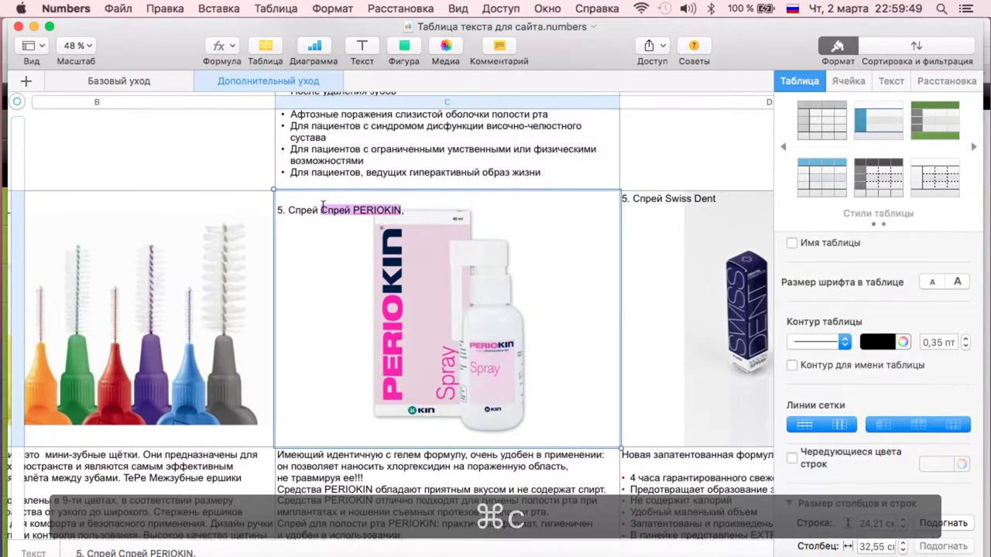
mouse_move(0, 0)
left_click(504, 221)
key("super+v")
Copy the first sentence of the PERIOKIN spray description, ending "не травмируя ее!", from Numbers into the item's Краткое описание in Safari.
left_click(431, 233)
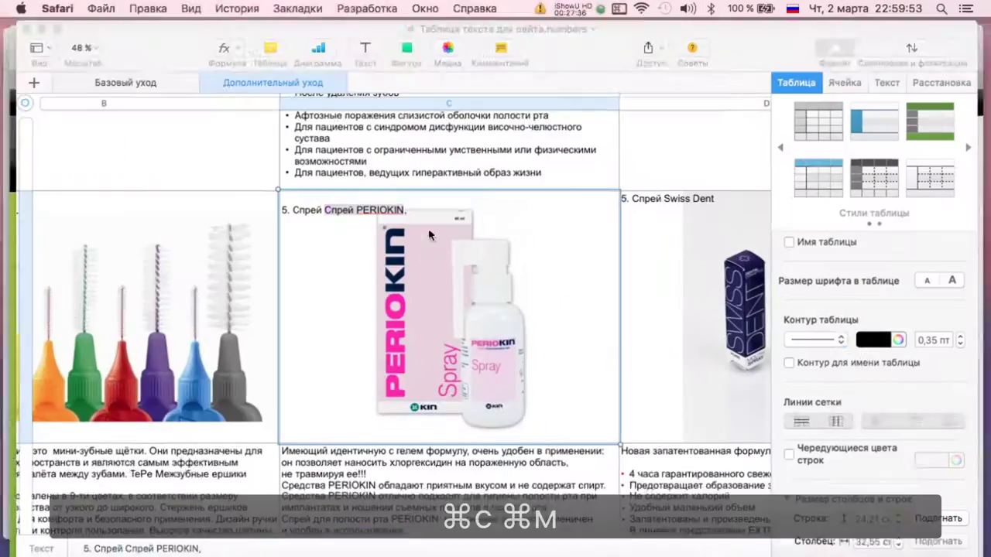
scroll(431, 232, "down", 5)
left_click(280, 267)
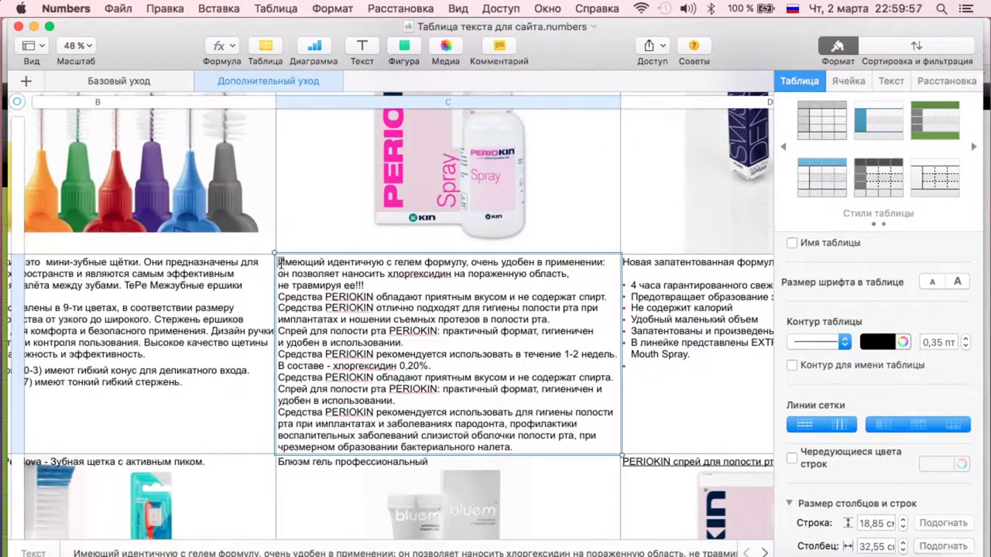
key("super+c")
mouse_move(0, 0)
left_click(325, 326)
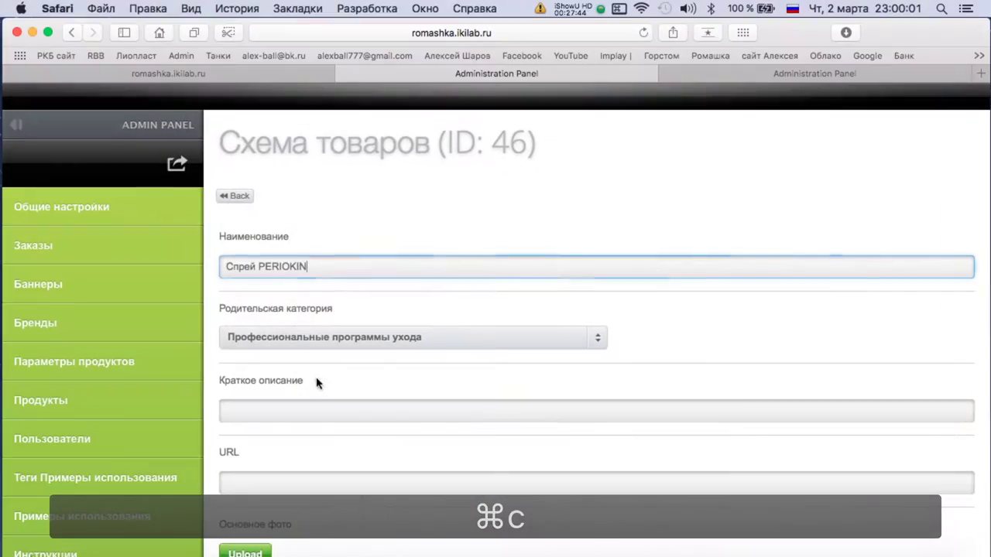
left_click(291, 411)
key("super+v")
Upload the PERIOKIN Spray bottle and box picture from the КИН folder as the item's main photo.
scroll(291, 411, "down", 3)
left_click(247, 437)
scroll(363, 228, "down", 4)
scroll(363, 226, "down", 5)
double_click(155, 340)
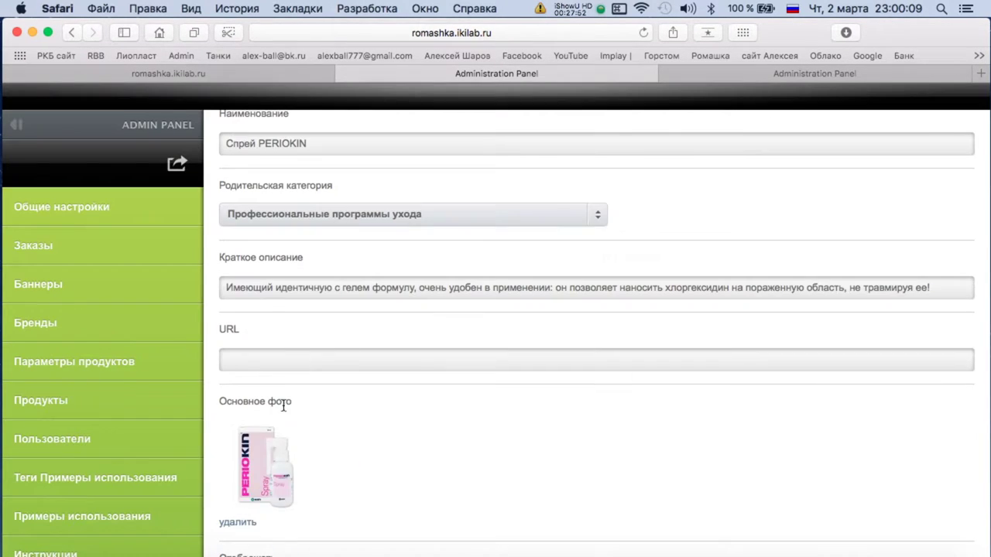
Set Отображать to Да for Спрей PERIOKIN, save the item and return to the category's item list.
scroll(246, 455, "down", 3)
left_click(244, 495)
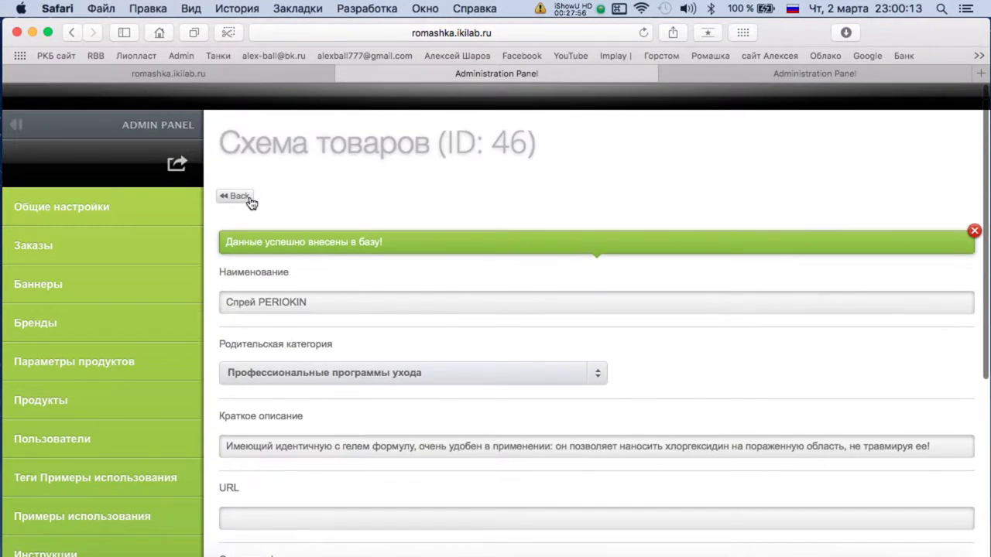
left_click(235, 196)
Copy the heading "Блюэм гель профессиональный" from Numbers and use it as the name of a new item in Safari.
key("ctrl+Up")
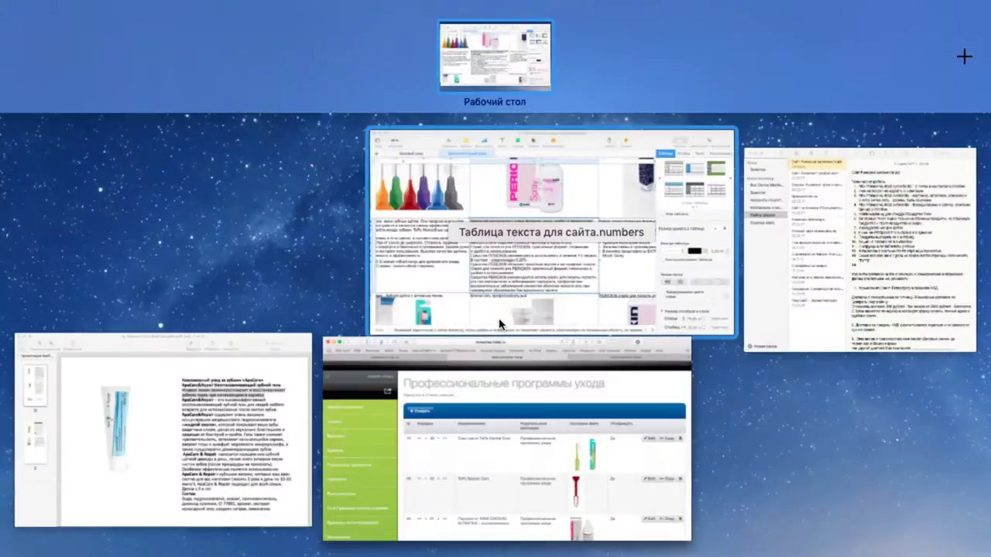
left_click(405, 234)
scroll(405, 239, "down", 1)
triple_click(330, 147)
key("super+c")
key("ctrl+Up")
left_click(446, 248)
left_click(446, 248)
left_click(261, 220)
left_click(384, 277)
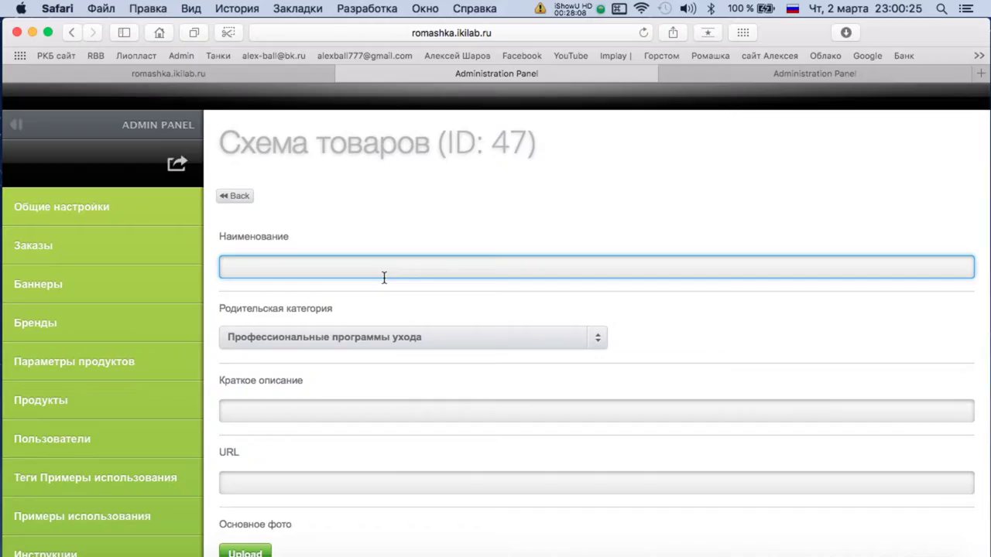
key("super+v")
key("super+m")
Copy the opening bullet points of the Bluem gel description, starting "Разработан специально", from Numbers into the item's Краткое описание in Safari.
left_click(385, 276)
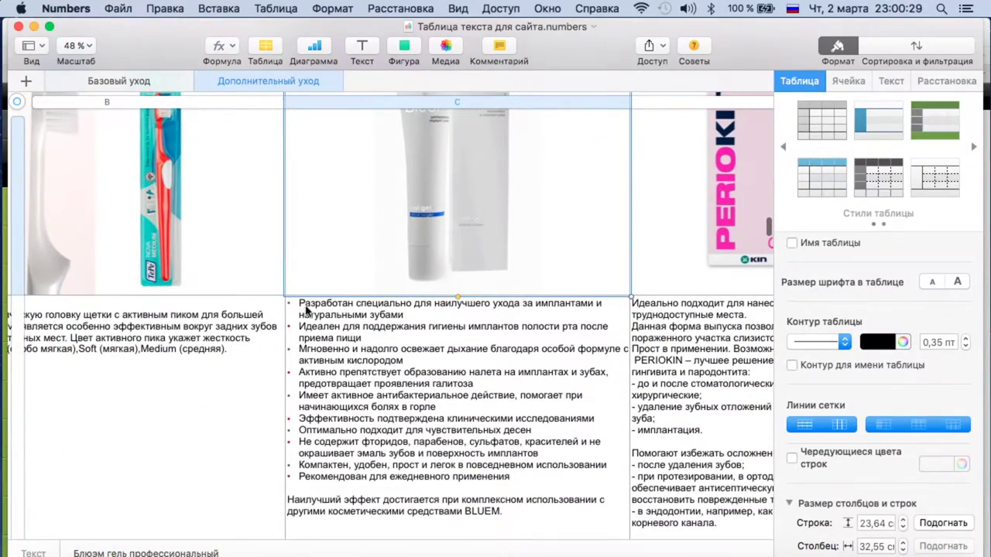
left_click(299, 307)
key("super+c")
key("ctrl+Up")
left_click(431, 259)
left_click(287, 410)
key("super+v")
left_click(338, 447)
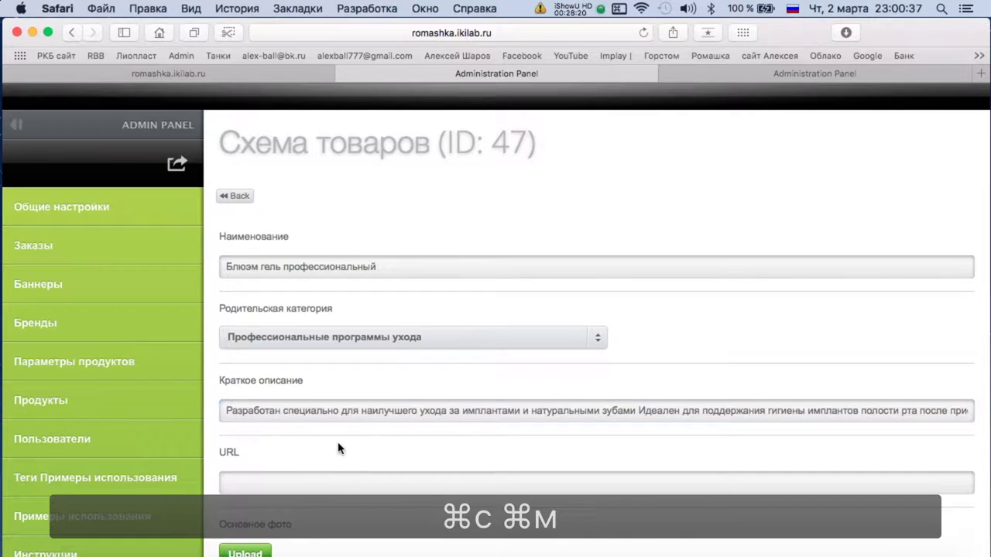
Upload bluem-07.jpg from the Блюэм folder inside Картинки as the gel item's main photo.
scroll(339, 448, "down", 5)
left_click(246, 374)
left_click(461, 98)
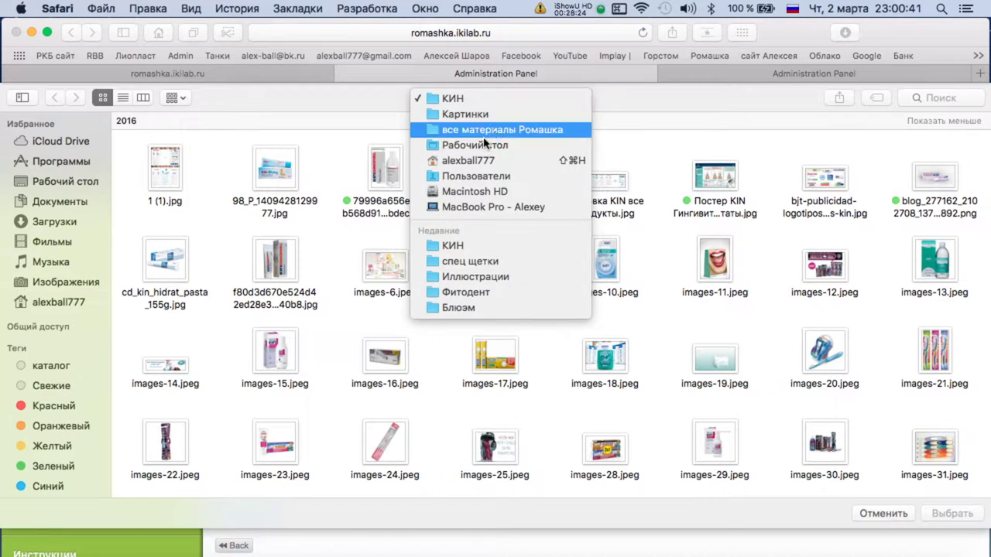
left_click(498, 116)
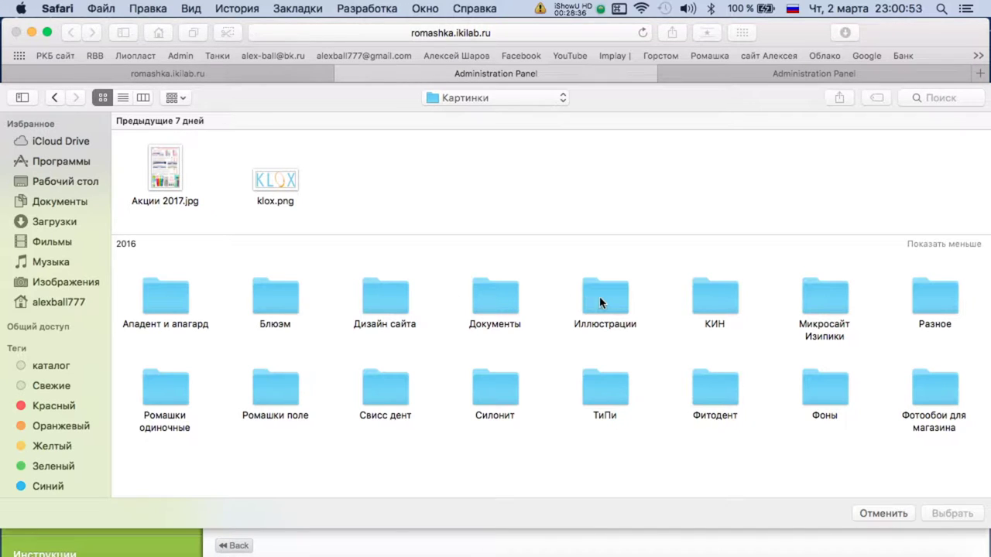
double_click(273, 304)
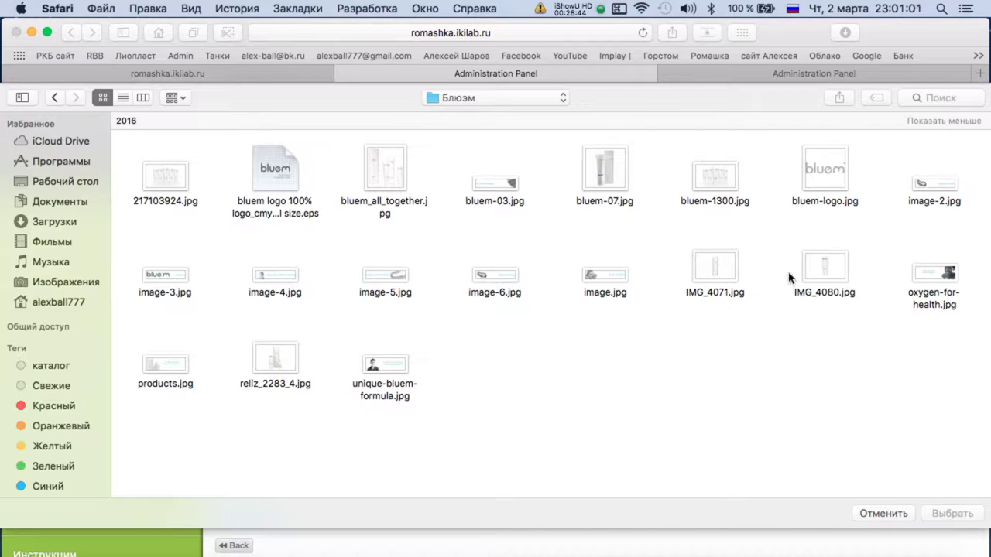
double_click(605, 171)
Set Отображать to Да for Блюэм гель профессиональный, save the item and return to the category's item list.
scroll(349, 427, "down", 2)
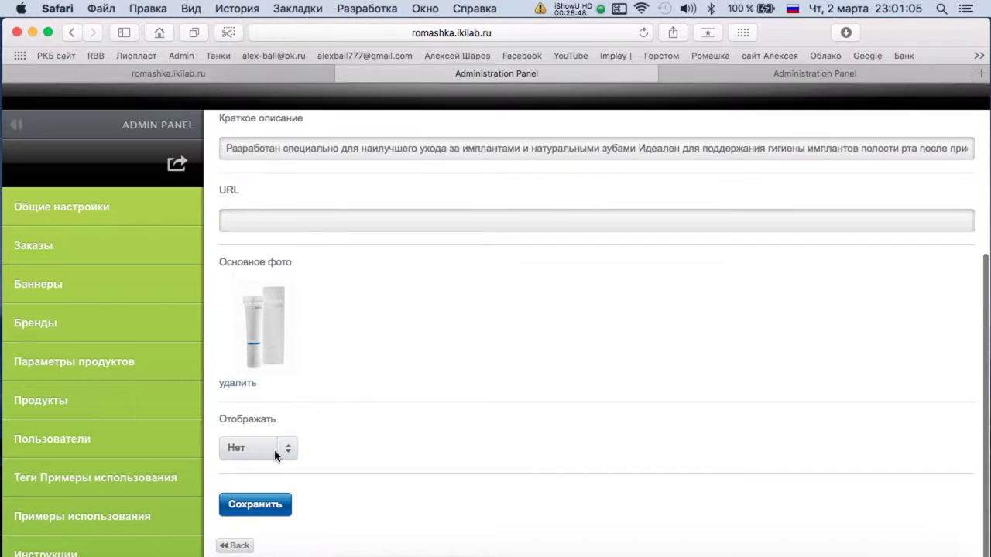
left_click(255, 504)
left_click(234, 186)
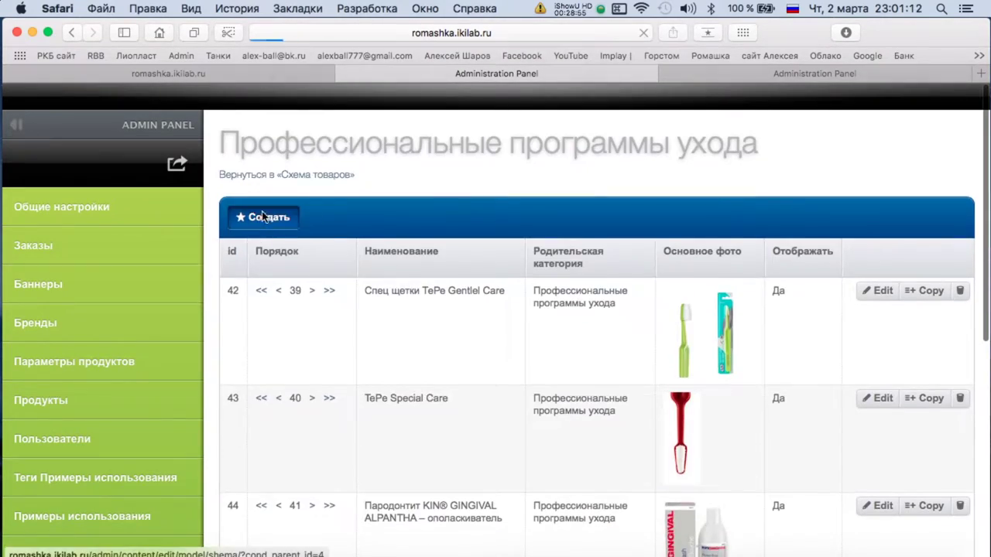
Create a new item in Safari and name it with the heading "«Зубной эликсир» с экстрактом осиновой коры 25 мл" copied from Numbers.
left_click(263, 218)
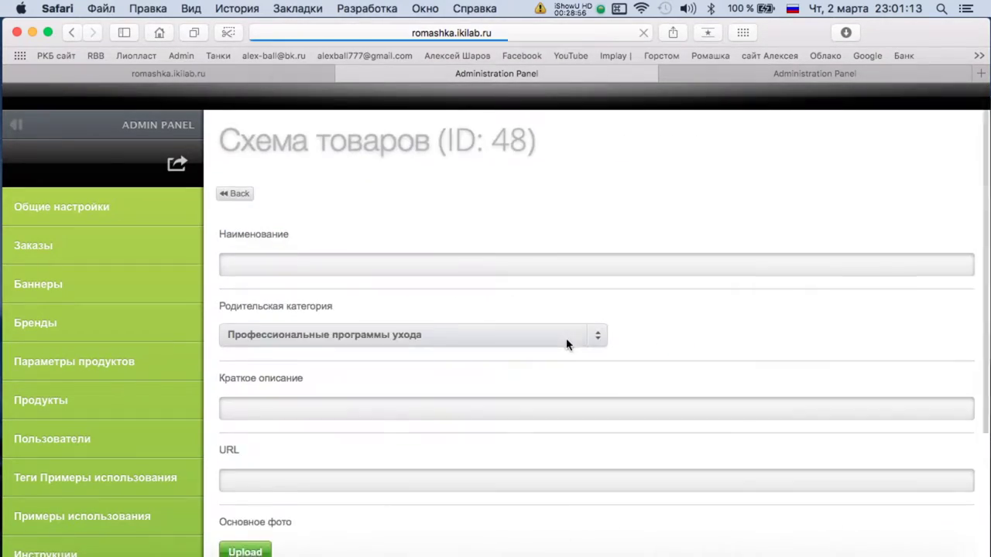
scroll(566, 342, "down", 1)
mouse_move(2, 2)
left_click(488, 305)
scroll(410, 274, "down", 2)
triple_click(400, 263)
key("super+c")
key("ctrl+Up")
left_click(411, 211)
left_click(332, 228)
key("super+v")
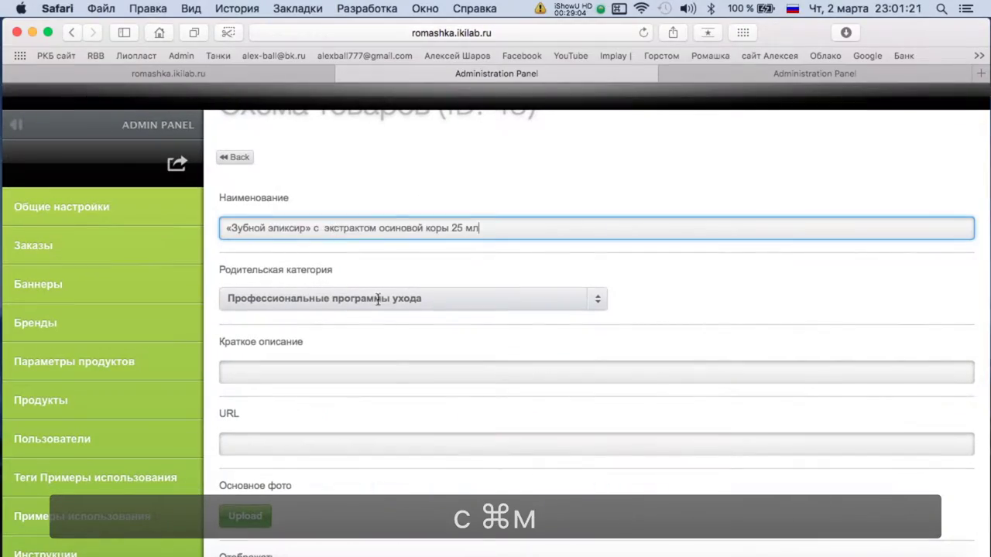
Copy the aspen bark elixir's opening sentences, from "Эффективное профилактическое средство" to "дезодорирующим действием", from Numbers into Краткое описание in Safari.
key("ctrl+Up")
left_click(478, 240)
left_click(306, 257)
left_click(301, 257)
left_click(308, 258)
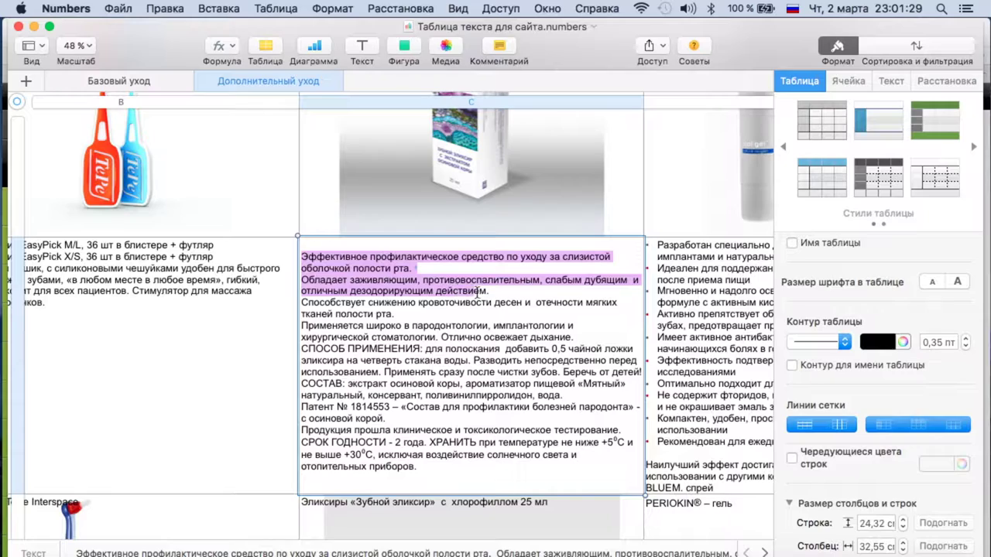
key("super+c")
key("ctrl+Up")
left_click(460, 270)
left_click(349, 369)
key("super+v")
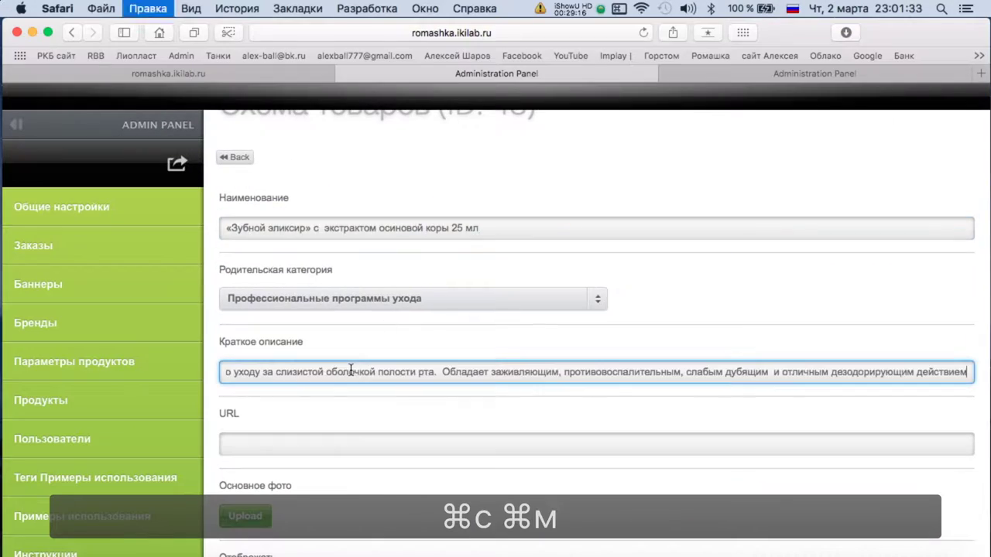
scroll(287, 328, "down", 2)
left_click(245, 378)
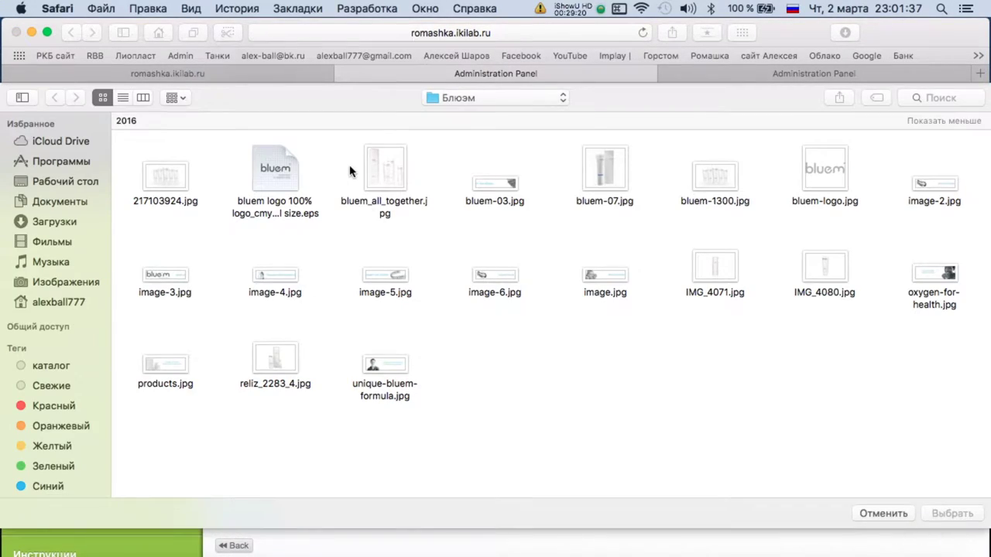
key("Escape")
scroll(354, 287, "up", 3)
scroll(355, 288, "down", 1)
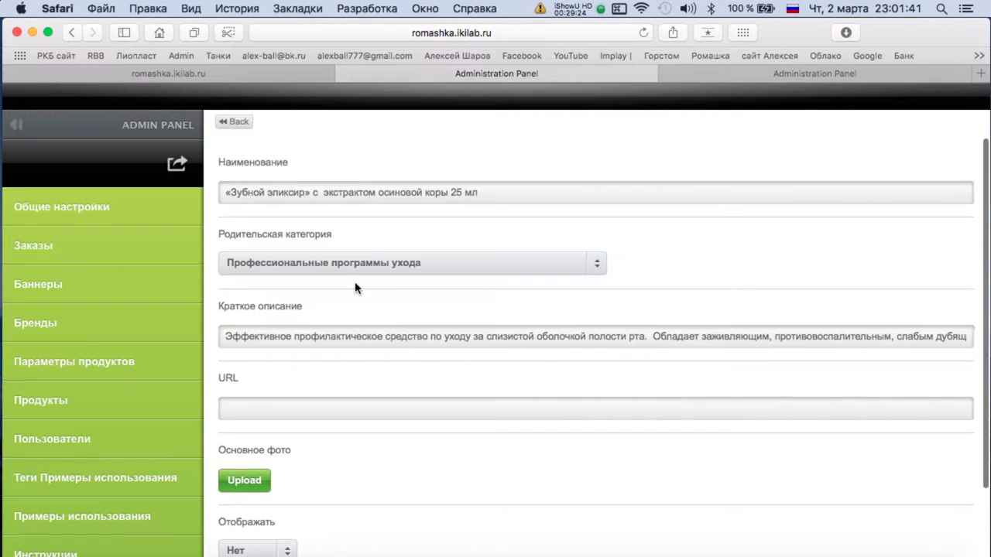
Upload Fitodent_0002.jpg from the Фитодент folder inside Картинки as the aspen bark elixir's main photo.
scroll(355, 288, "down", 3)
left_click(245, 377)
left_click(469, 98)
left_click(464, 113)
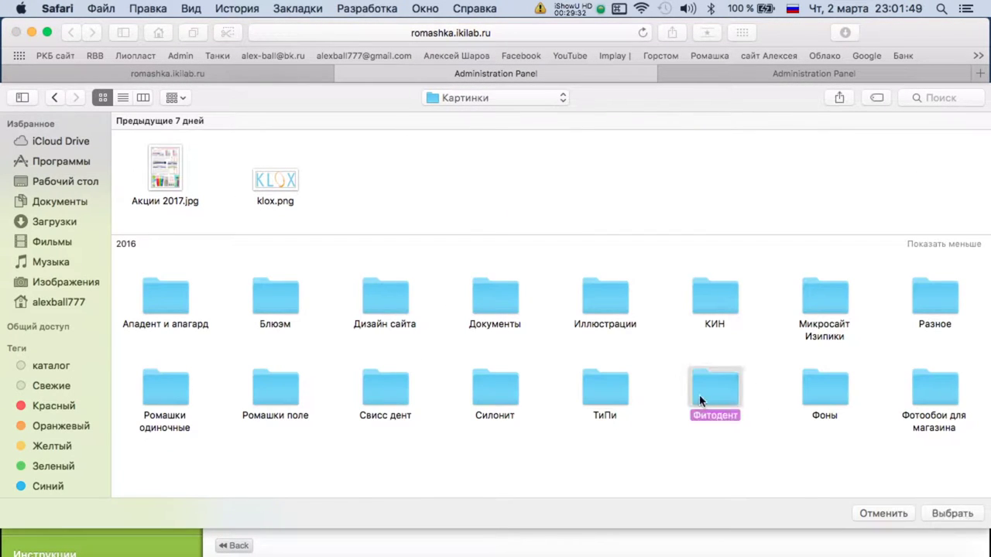
double_click(700, 401)
scroll(428, 256, "down", 1)
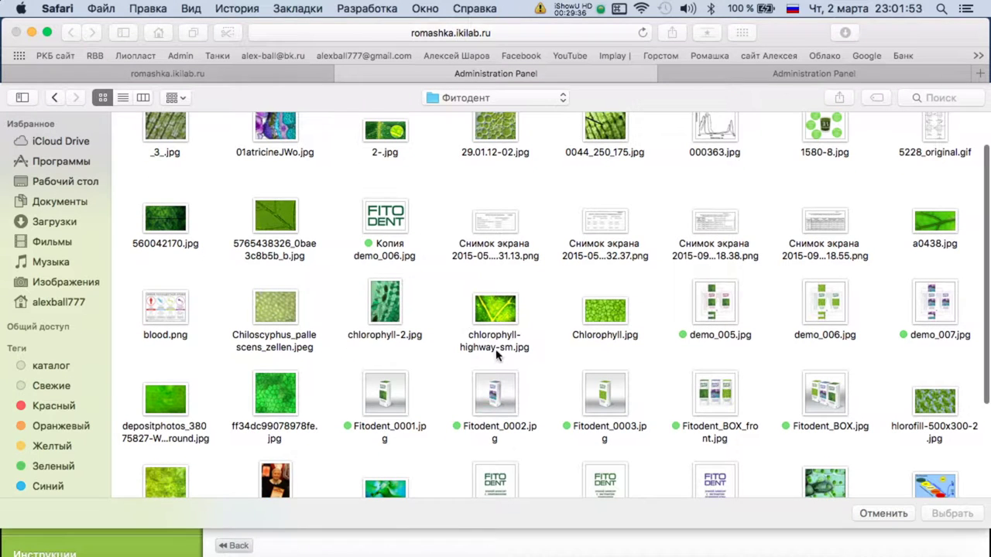
scroll(498, 355, "down", 5)
double_click(503, 325)
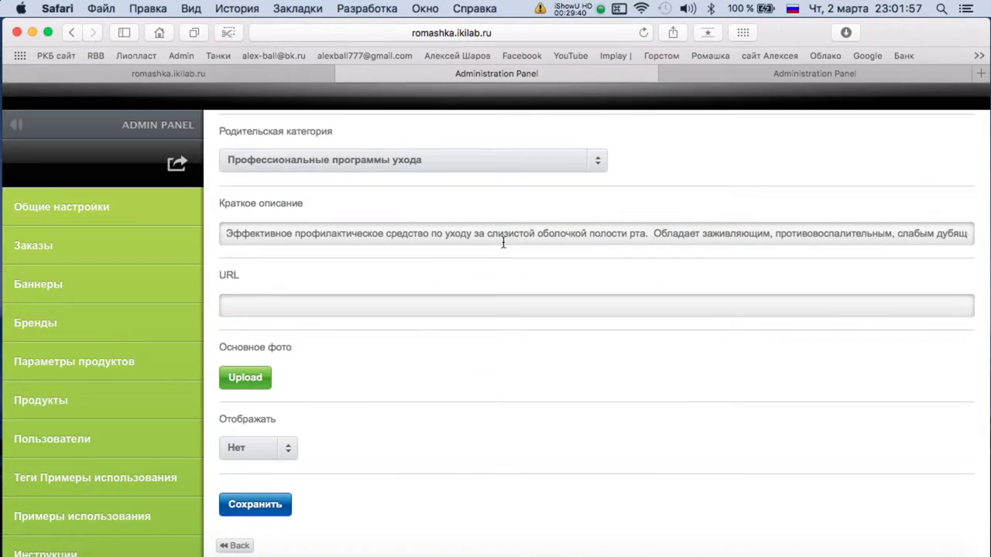
Set Отображать to Да for the aspen bark elixir, save the item and return to the category's item list.
left_click(282, 447)
left_click(263, 486)
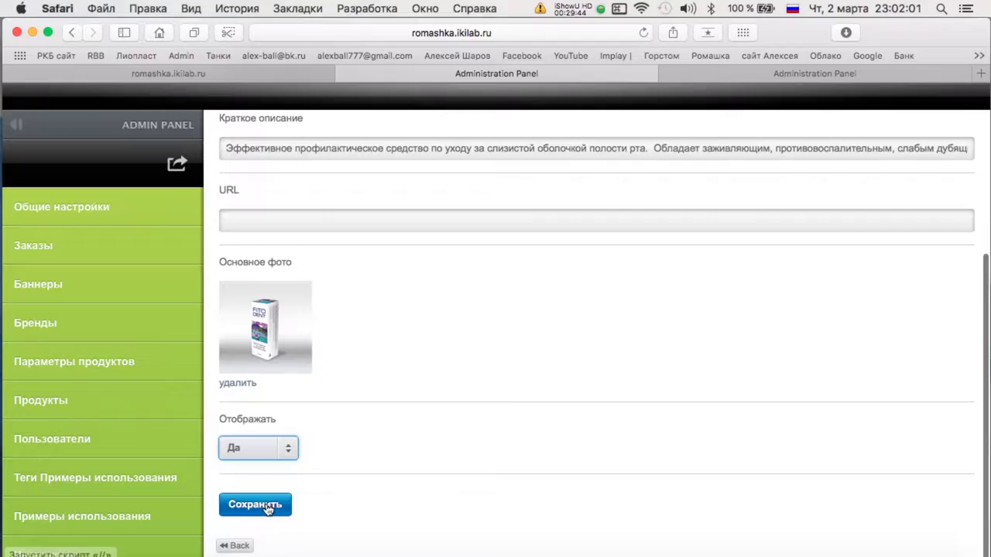
left_click(259, 504)
scroll(290, 242, "up", 3)
left_click(234, 200)
Copy the heading "Эликсиры «Зубной эликсир» с хлорофиллом 25 мл" from Numbers and use it as the name of a new item in Safari.
scroll(548, 202, "down", 10)
scroll(547, 202, "up", 10)
key("ctrl+Up")
left_click(444, 204)
scroll(480, 283, "down", 2)
triple_click(404, 149)
key("super+c")
key("ctrl+Up")
left_click(325, 155)
left_click(260, 204)
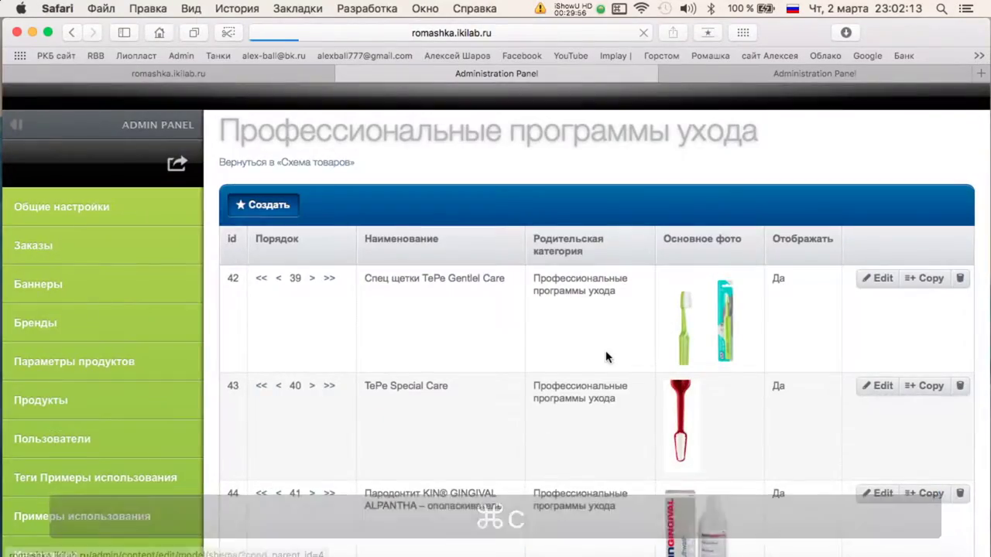
left_click(388, 272)
key("super+v")
scroll(314, 383, "down", 1)
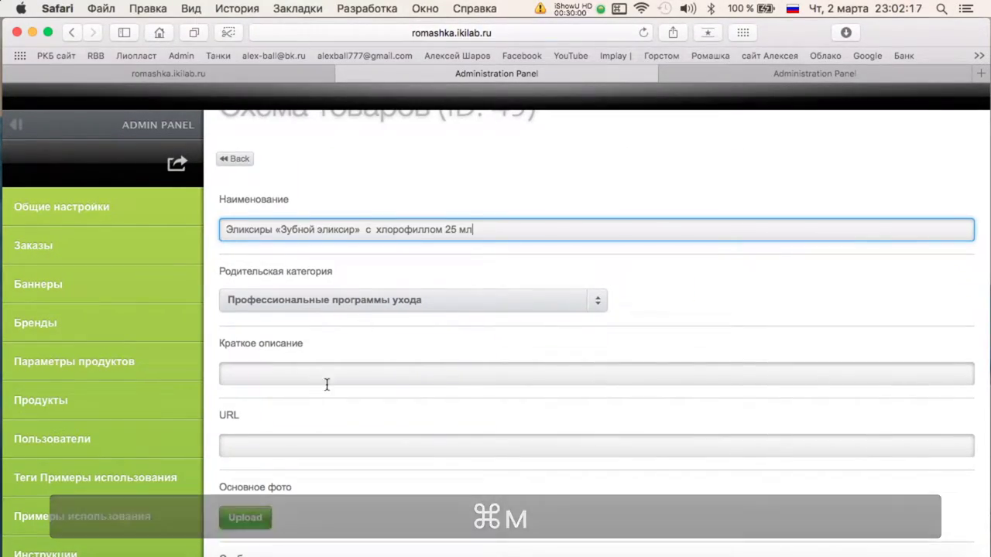
Copy the chlorophyll elixir's opening sentences, starting "Эффективное профилактическое средство", from Numbers into the item's Краткое описание in Safari.
key("ctrl+Up")
left_click(575, 325)
scroll(313, 218, "down", 3)
left_click(308, 213)
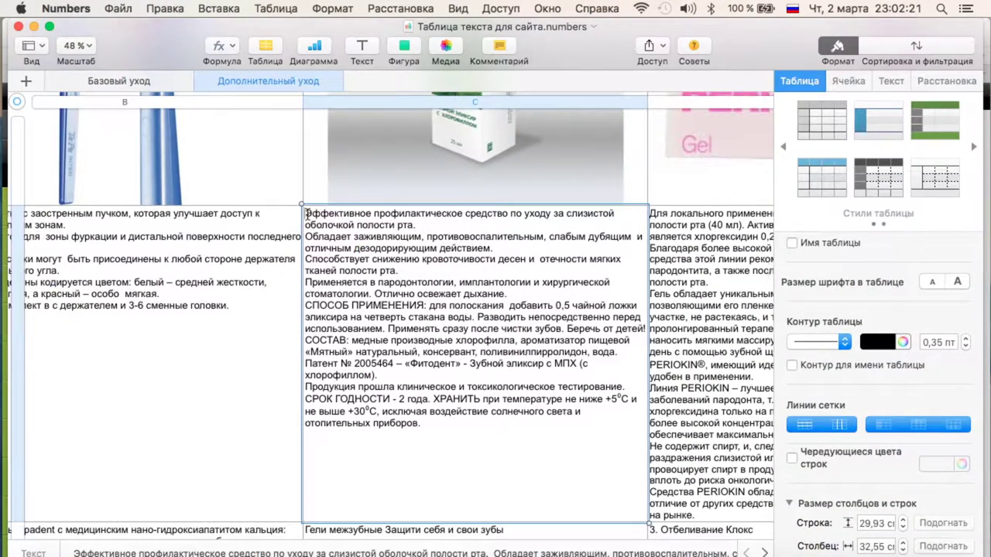
key("super+c")
mouse_move(3, 2)
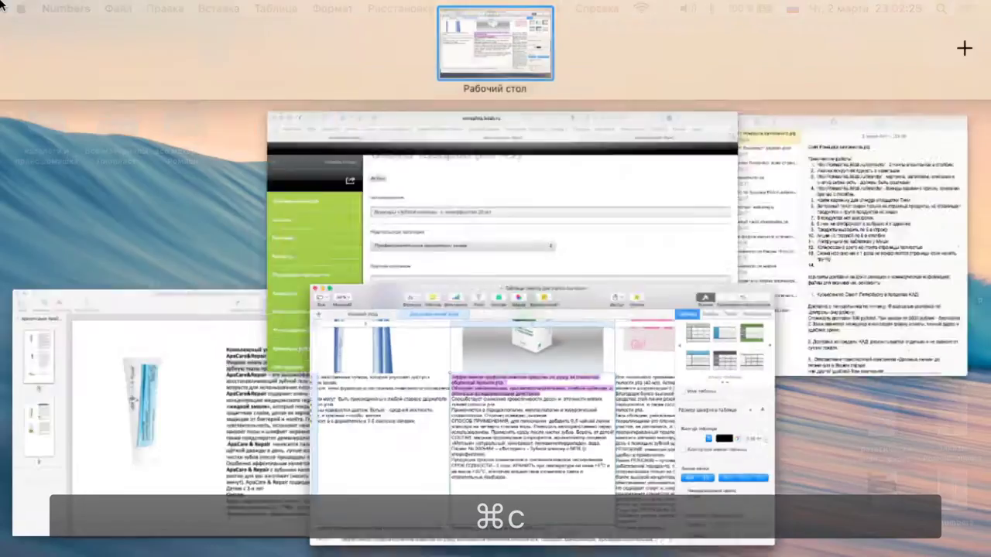
left_click(334, 232)
left_click(310, 370)
key("super+v")
Upload Fitodent_0001.jpg from the Фитодент folder as the chlorophyll elixir's main photo.
scroll(298, 376, "down", 3)
left_click(245, 396)
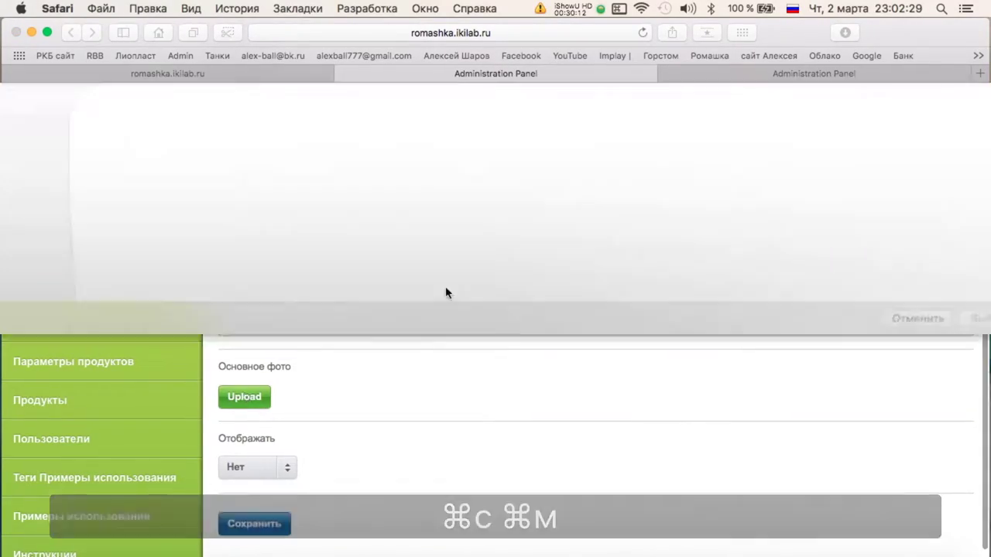
mouse_move(3, 3)
left_click(483, 394)
double_click(387, 400)
Save the chlorophyll elixir item and return to the category's item list.
scroll(258, 395, "down", 3)
left_click(254, 504)
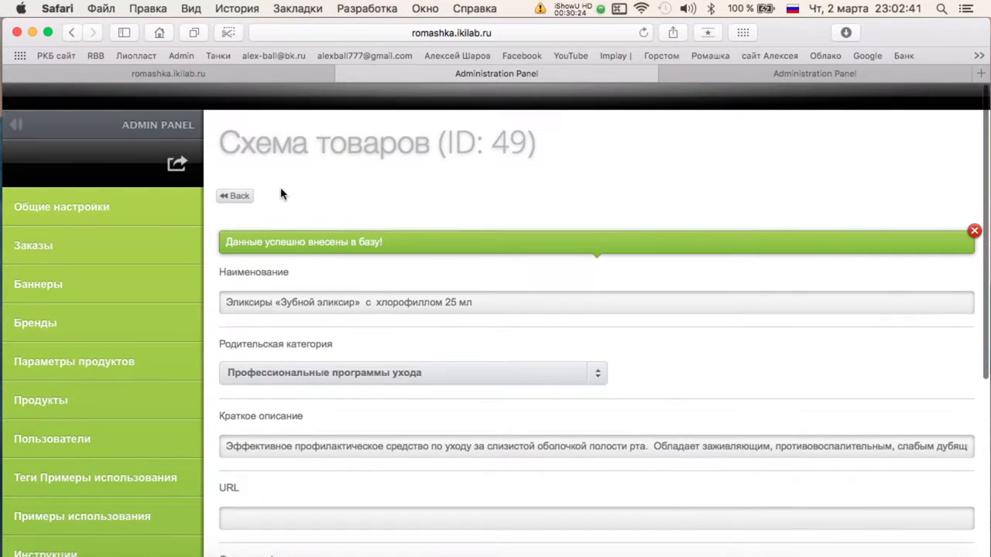
left_click(238, 196)
scroll(560, 348, "up", 10)
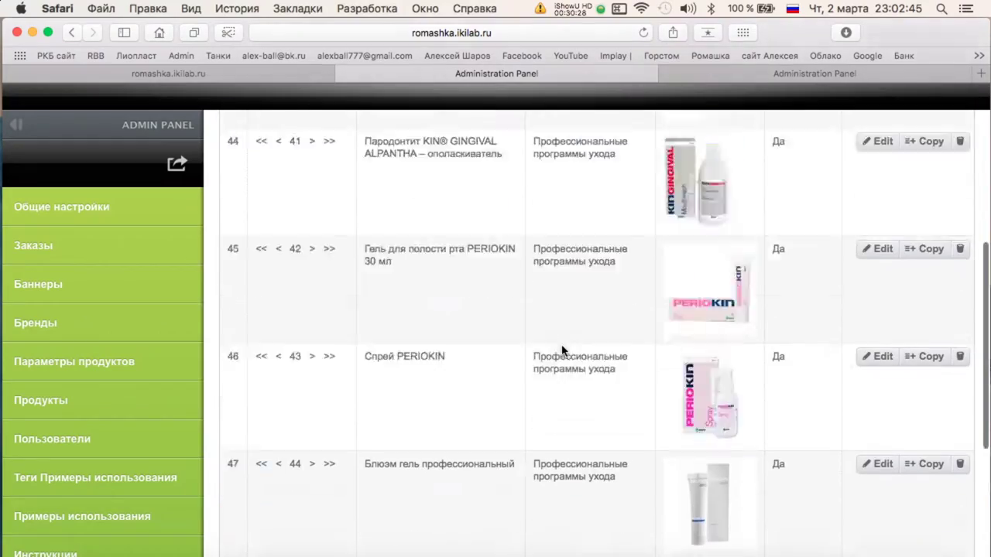
Copy the heading "Гели межзубные Защити себя и свои зубы" from Numbers and use it as the name of a new item in Safari.
mouse_move(2, 1)
left_click(410, 258)
scroll(372, 258, "down", 6)
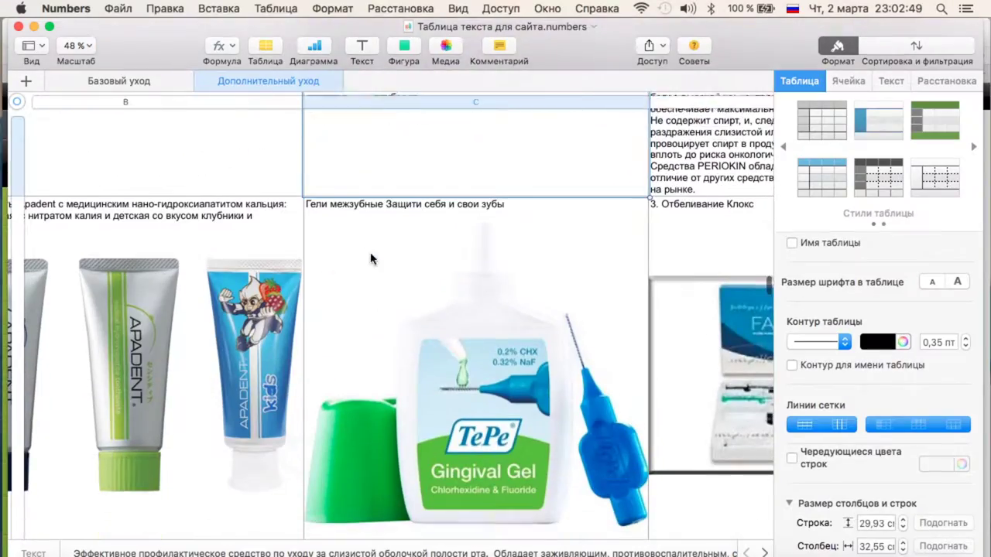
left_click(404, 204)
key("cmd+c")
scroll(400, 201, "down", 5)
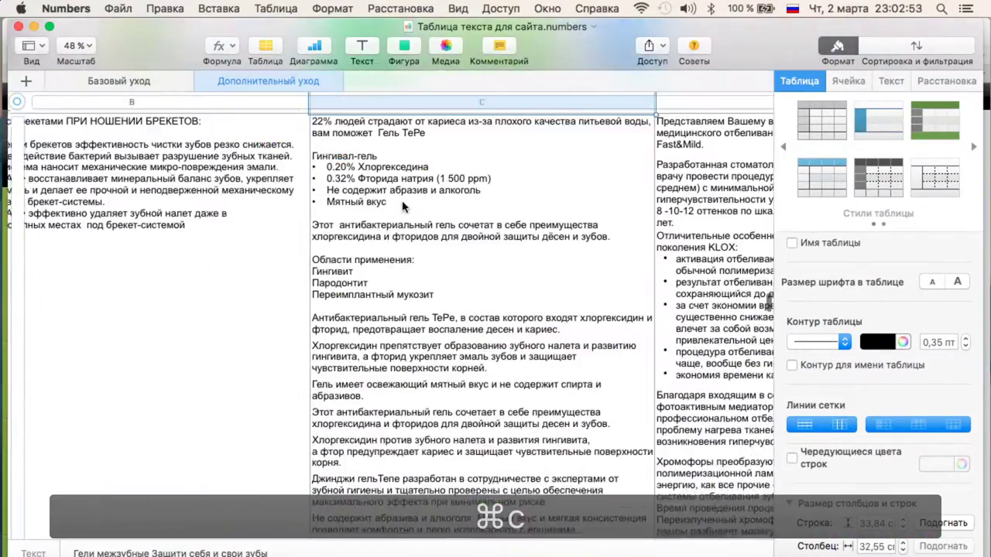
key("ctrl+Up")
left_click(395, 258)
key("cmd+v")
Copy the gel description passage starting "Антибактериальный гель TePe" from Numbers into the new item's Краткое описание in Safari.
key("ctrl+Up")
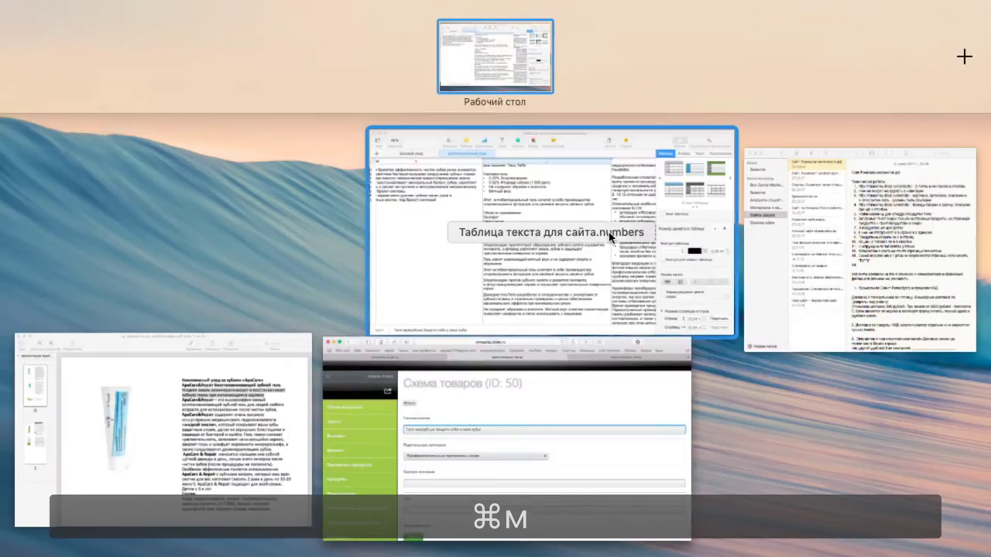
left_click(608, 362)
left_click(314, 273)
scroll(315, 272, "down", 5)
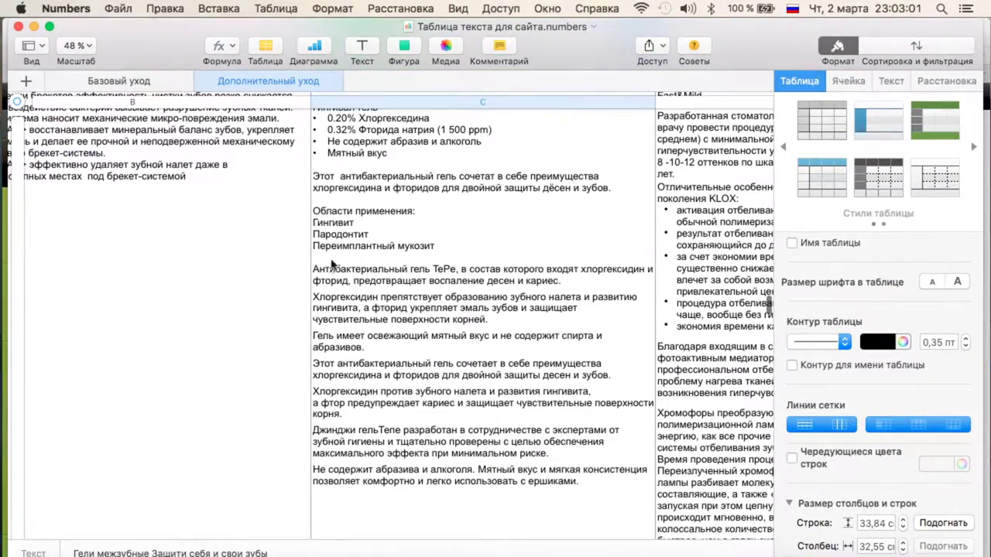
left_click_drag(313, 269, 488, 299)
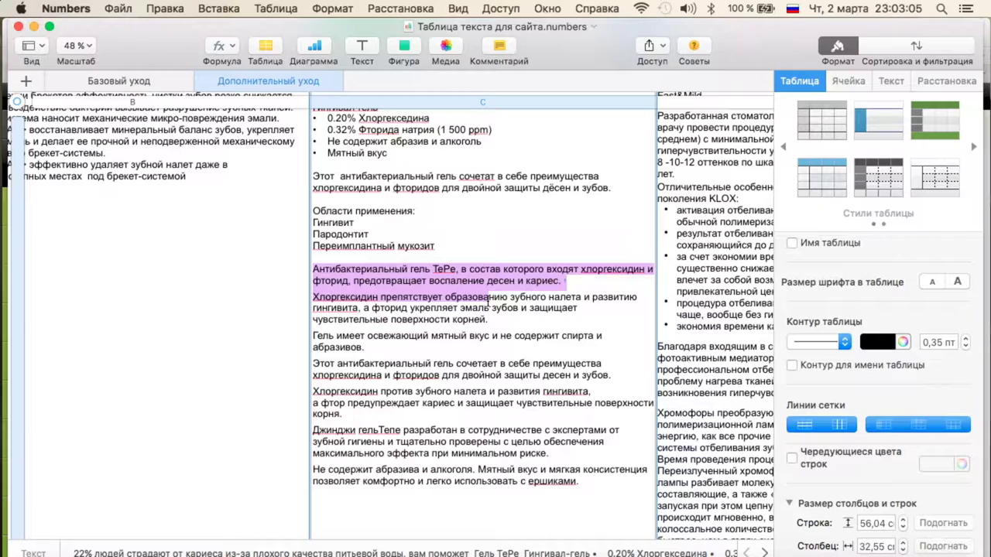
key("cmd+c")
key("ctrl+Up")
left_click(396, 258)
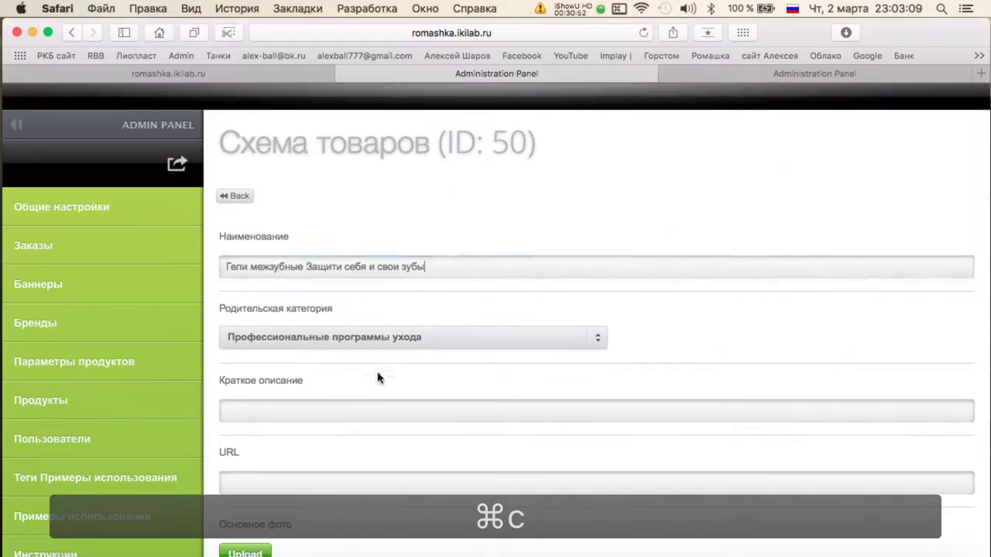
left_click(396, 407)
key("cmd+v")
Upload the TePe Gingival Gel picture from the гели folder inside ТиПи as the interdental gel item's main photo.
scroll(272, 369, "down", 5)
left_click(270, 375)
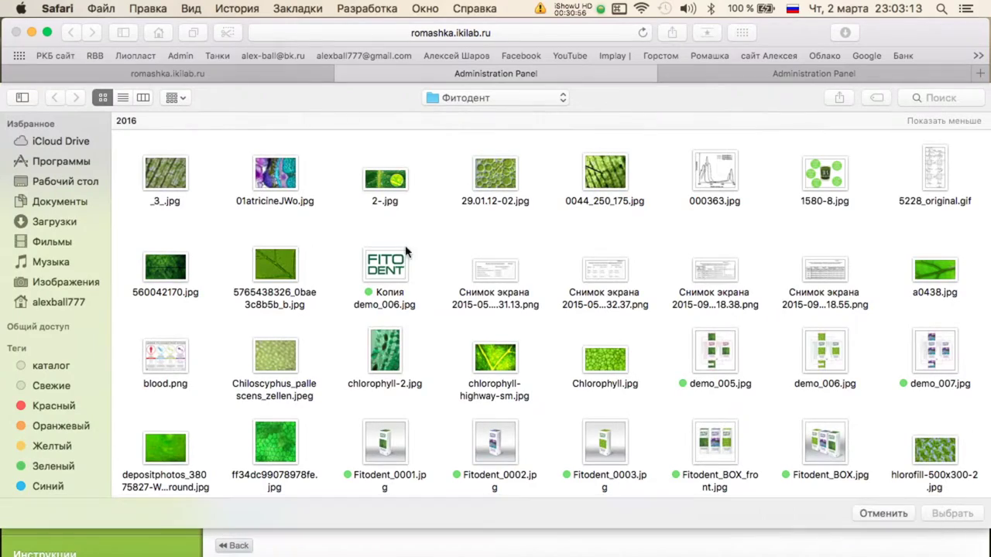
left_click(491, 93)
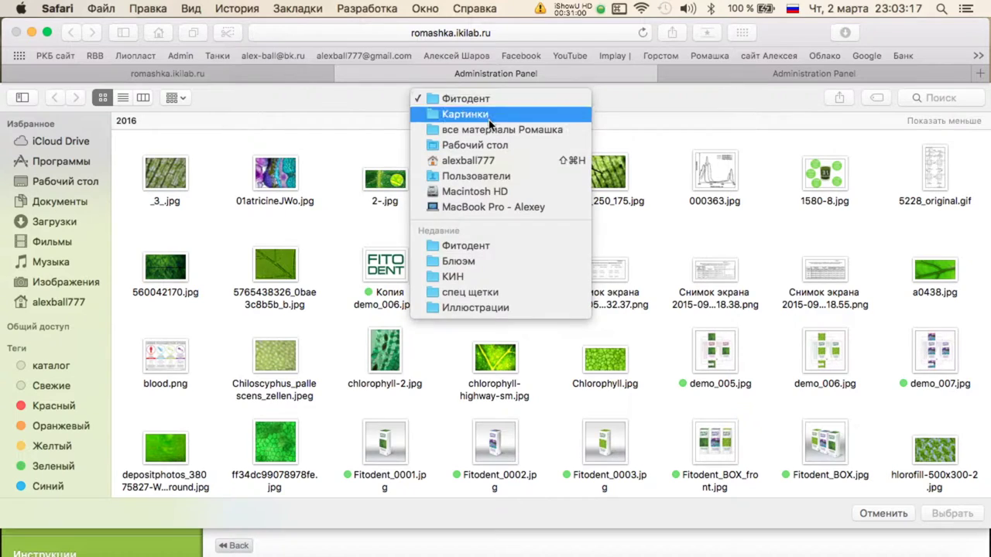
left_click(475, 111)
double_click(618, 350)
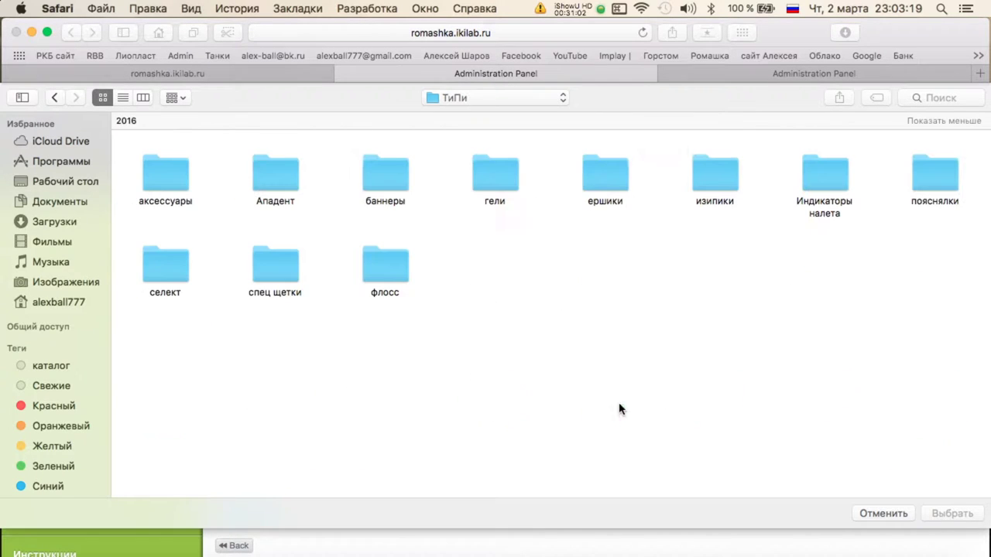
double_click(475, 183)
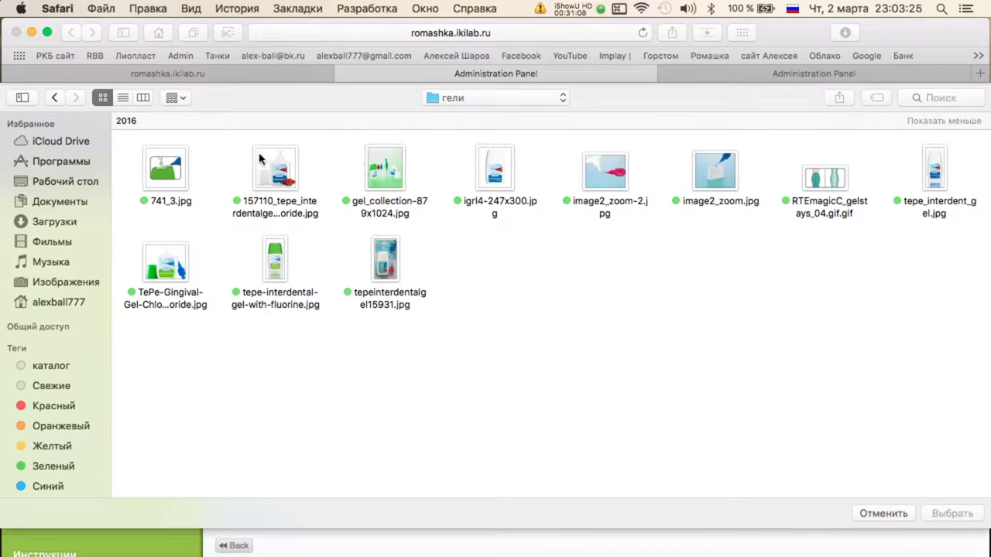
double_click(164, 273)
Set Отображать to Да for the interdental gel item, save it and return to the category's item list.
scroll(255, 387, "down", 3)
left_click(258, 448)
left_click(251, 505)
left_click(230, 187)
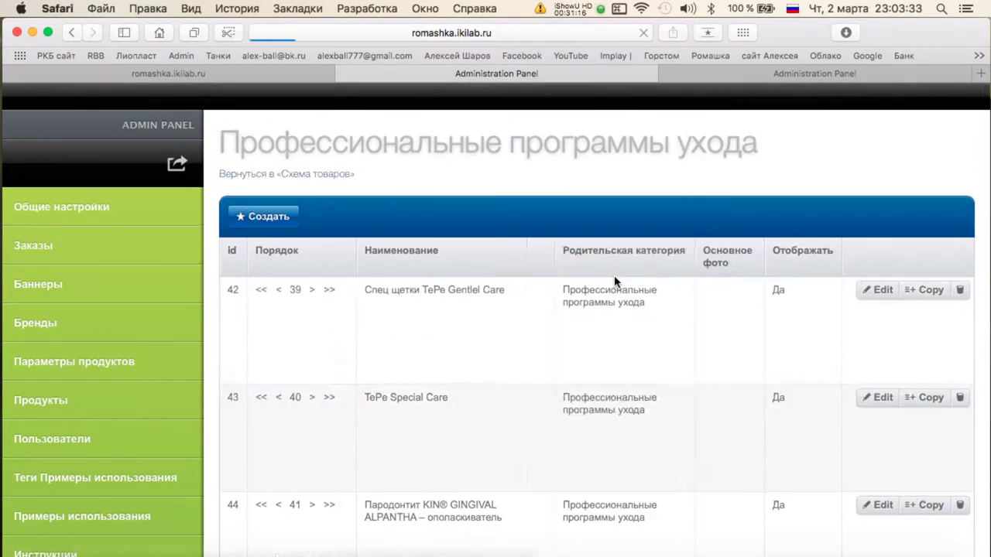
Check the category's item list in Safari against the product entries in the Numbers spreadsheet for any still missing.
scroll(615, 221, "down", 5)
scroll(614, 281, "up", 5)
scroll(614, 281, "down", 5)
scroll(614, 281, "up", 5)
mouse_move(1, 2)
left_click(396, 219)
scroll(396, 222, "down", 5)
scroll(396, 222, "down", 4)
scroll(396, 221, "up", 15)
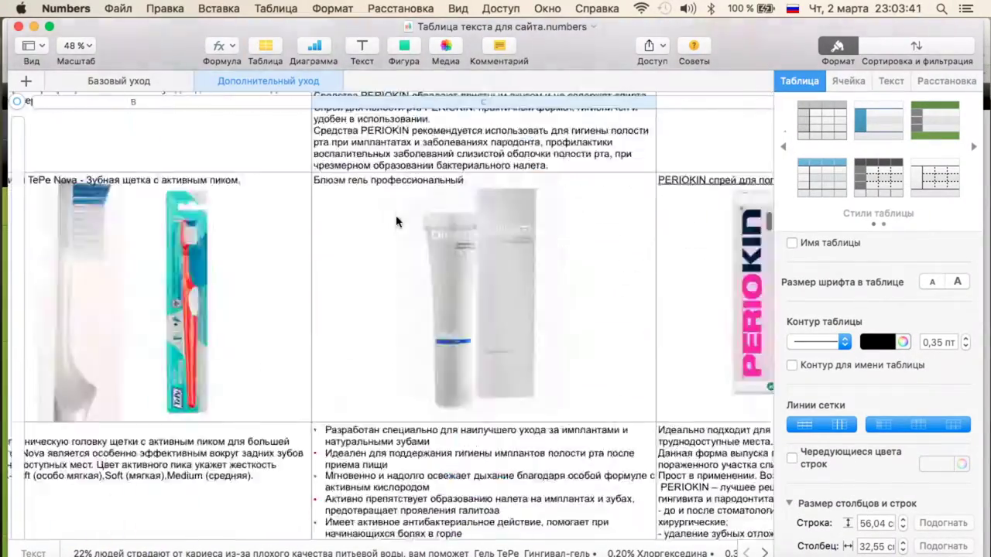
scroll(396, 222, "right", 3)
key("ctrl+Up")
left_click(377, 239)
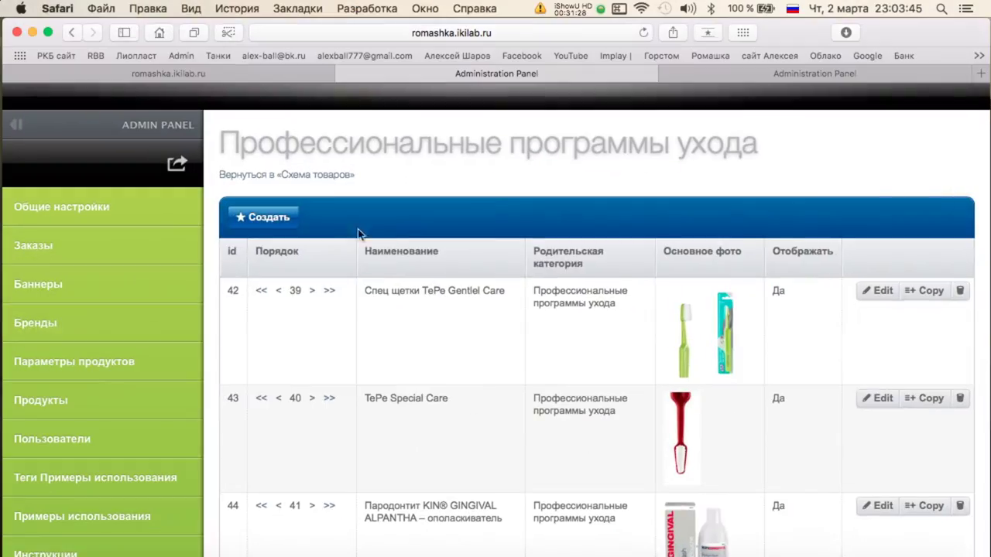
Return to the Схема товаров category list and open the Косметические средства и проф продукты category for editing.
left_click(277, 181)
scroll(652, 203, "down", 2)
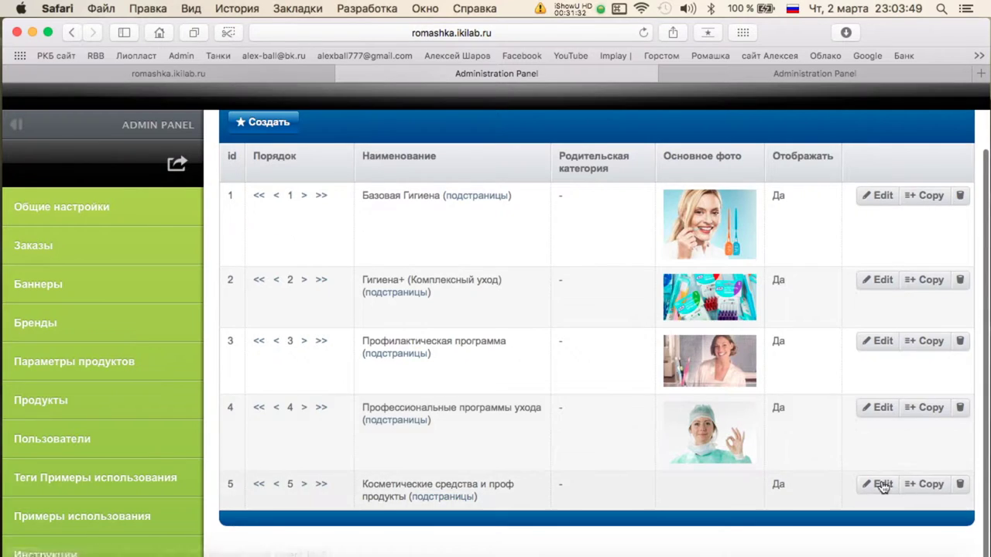
left_click(807, 471)
key("ctrl+Up")
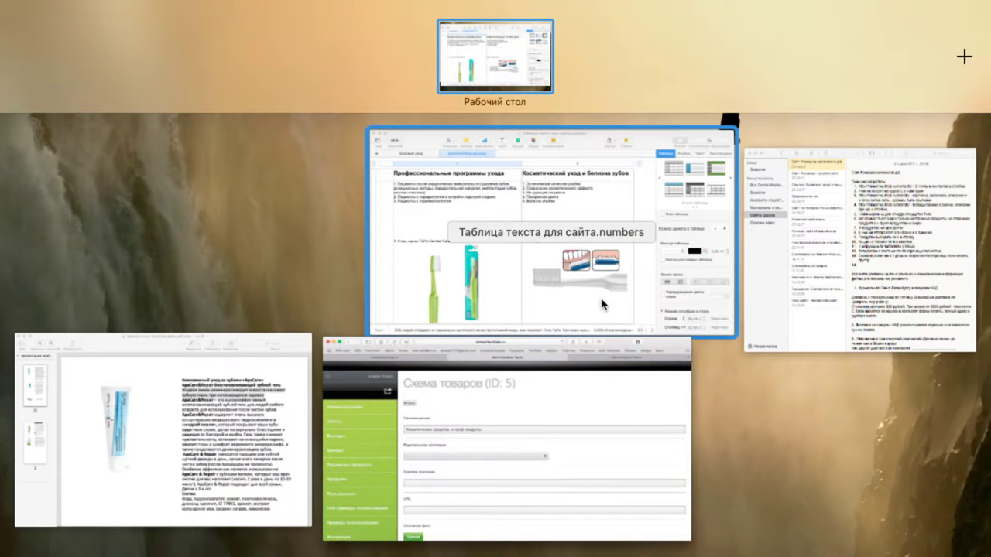
left_click(507, 445)
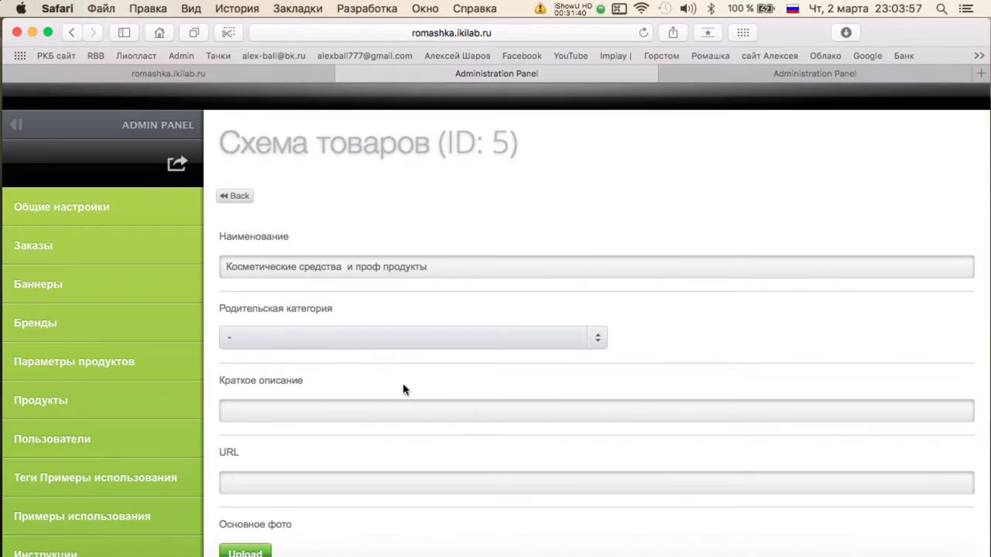
scroll(402, 286, "down", 1)
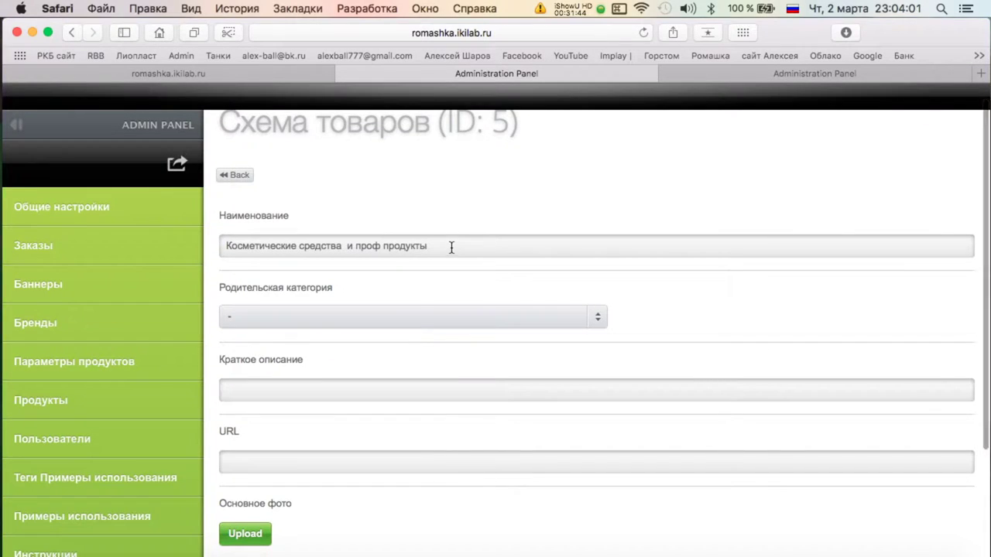
Copy the five-point list under Косметический уход и белизна зубов from Numbers into the category's Краткое описание in Safari.
mouse_move(5, 11)
left_click(542, 179)
left_click(562, 133)
triple_click(562, 133)
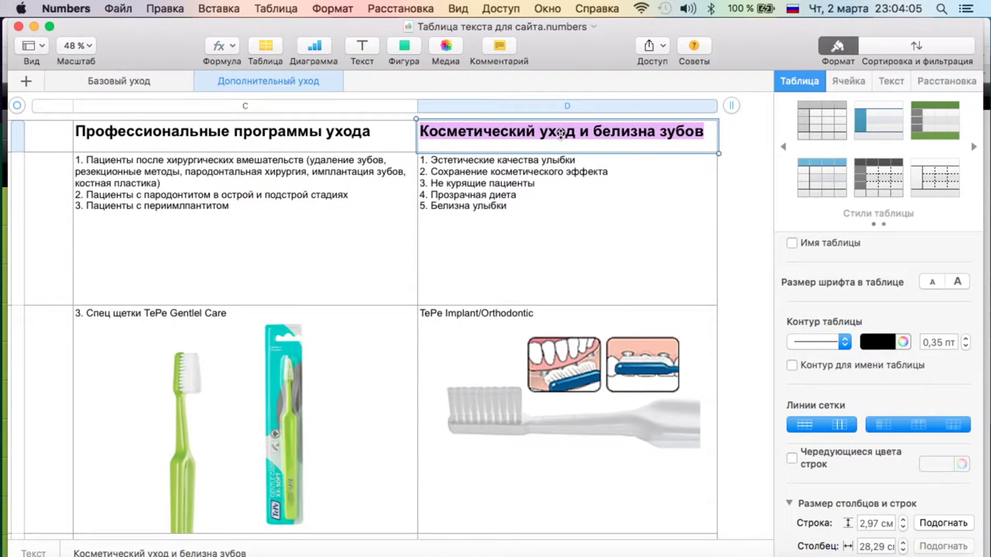
key("super+c")
double_click(513, 210)
left_click_drag(513, 209, 376, 150)
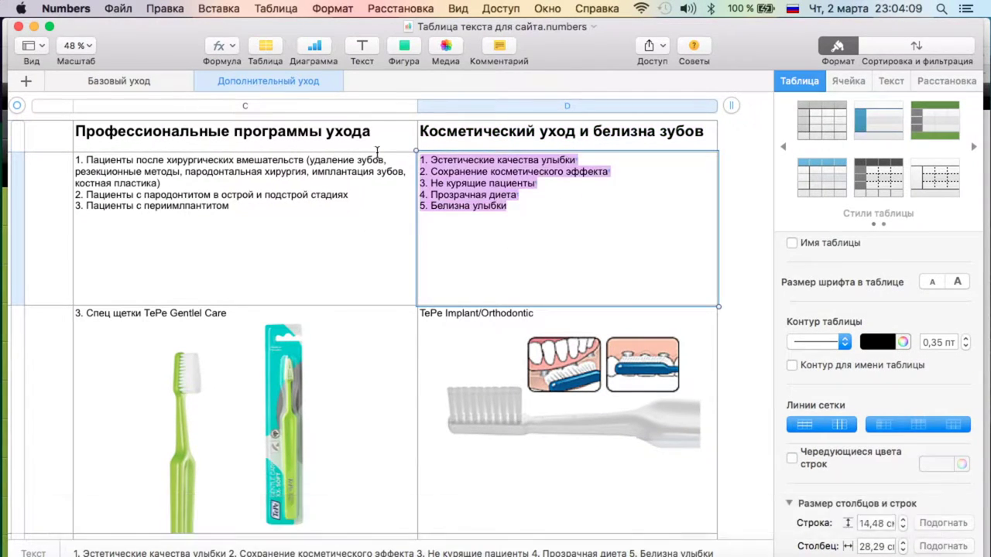
key("super+c")
mouse_move(2, 2)
left_click(423, 295)
left_click(305, 385)
key("super+v")
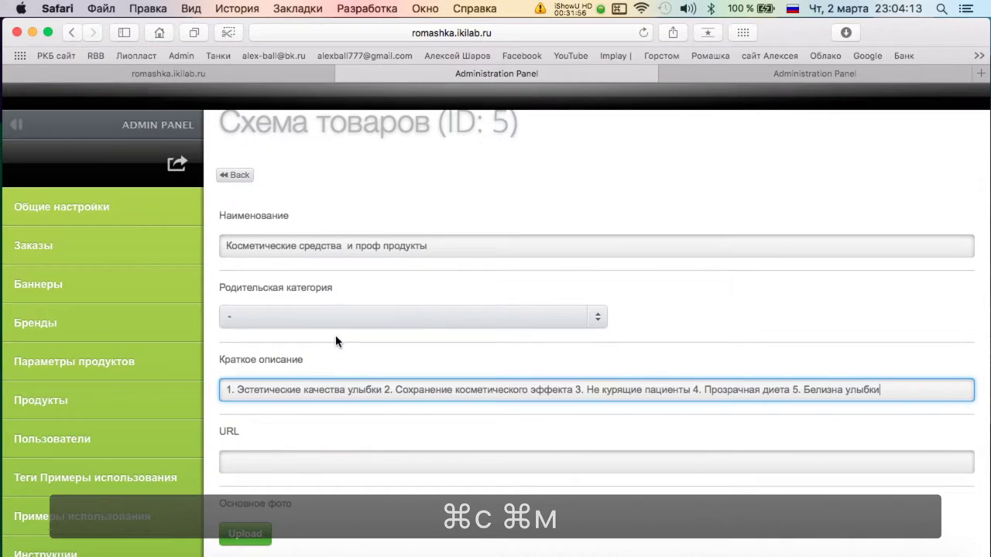
Start the category's main photo upload and tag the doctor picture in the Иллюстрации folder inside Картинки green.
scroll(338, 338, "down", 5)
left_click(245, 378)
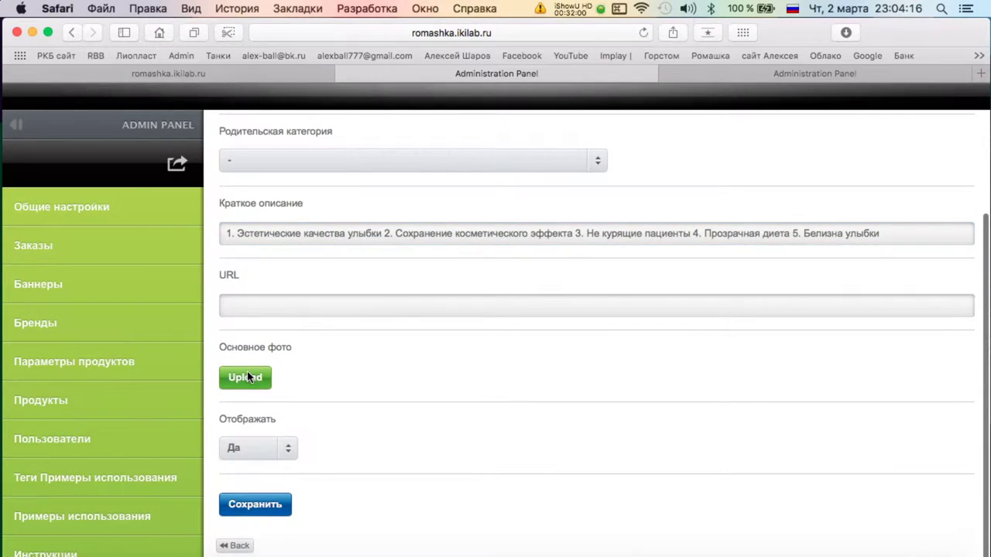
left_click(499, 102)
left_click(499, 127)
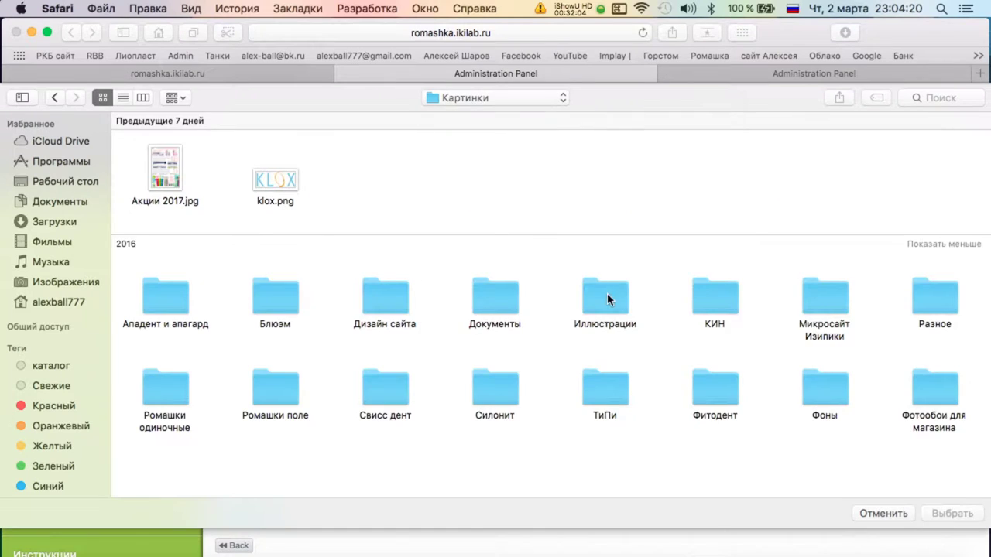
double_click(607, 292)
right_click(182, 181)
left_click(261, 274)
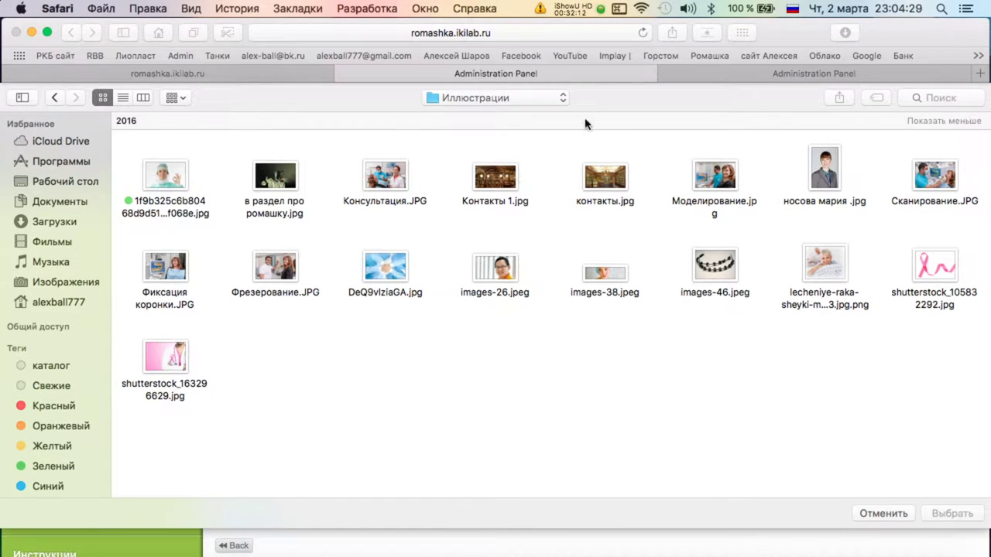
Browse the КИН folder and the баннеры folder inside ТиПи for a suitable main photo for the category.
left_click(54, 98)
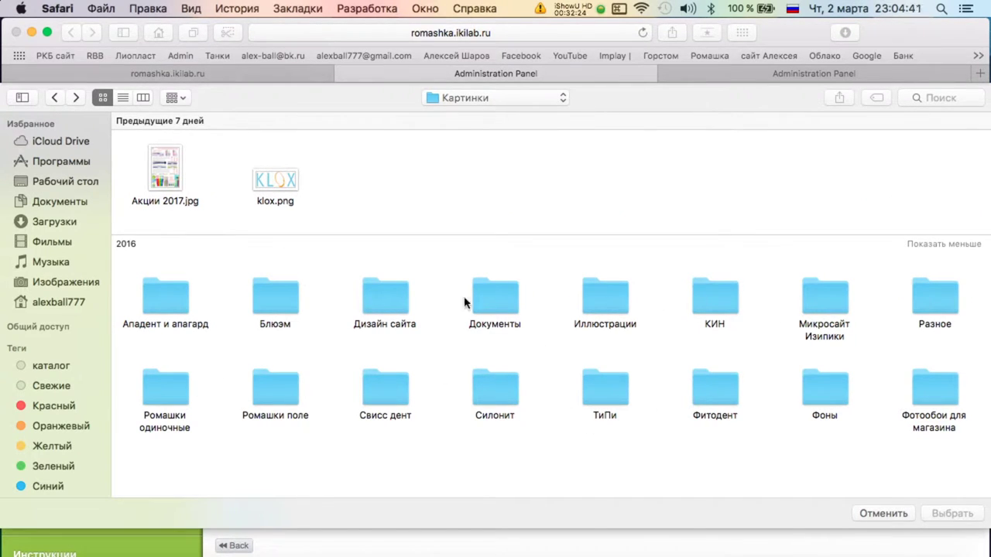
double_click(736, 309)
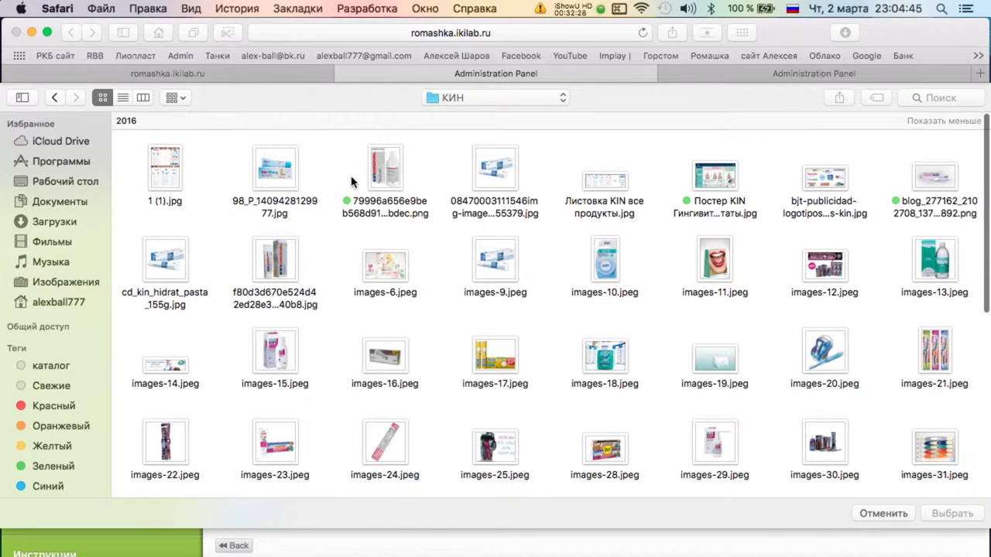
left_click(54, 97)
double_click(619, 400)
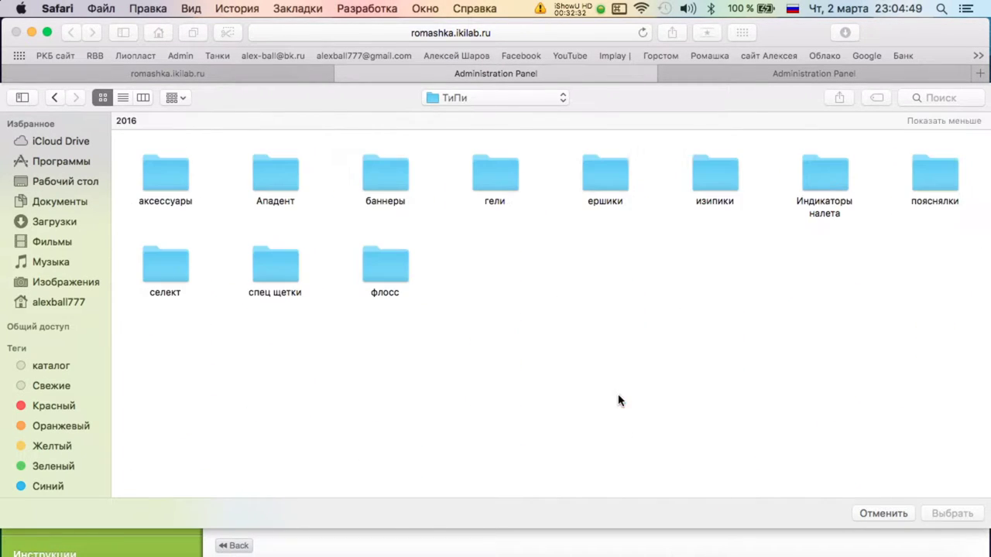
double_click(394, 177)
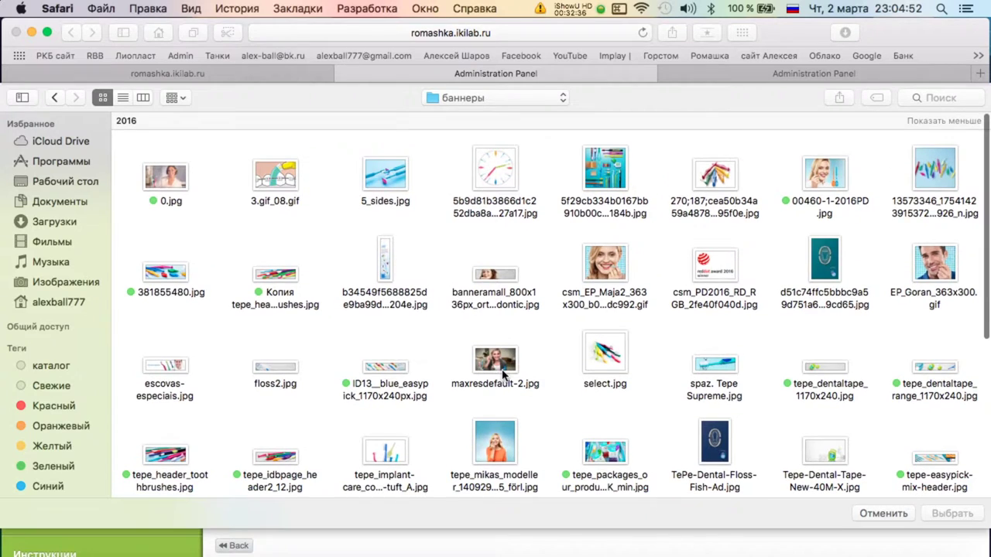
scroll(770, 240, "down", 5)
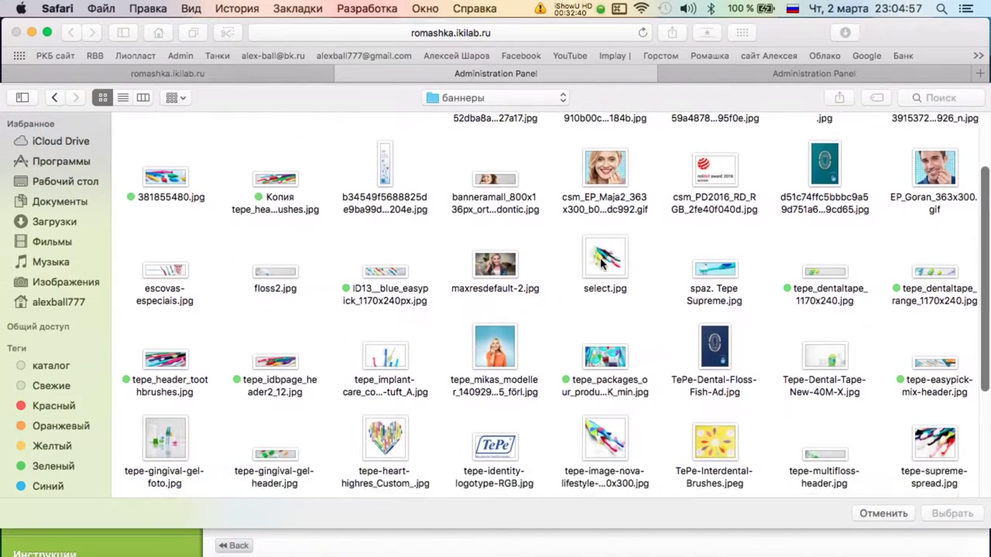
scroll(600, 232, "up", 3)
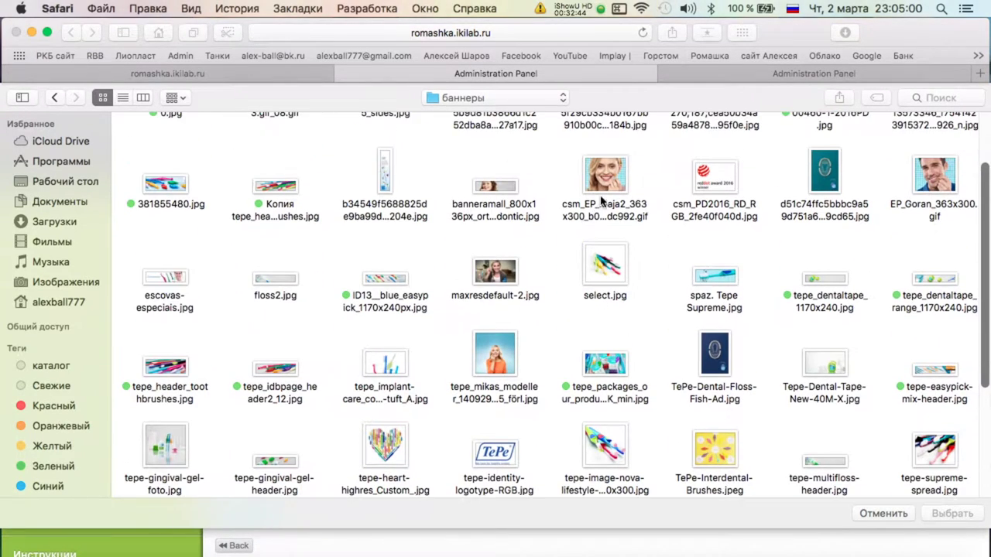
scroll(513, 302, "up", 2)
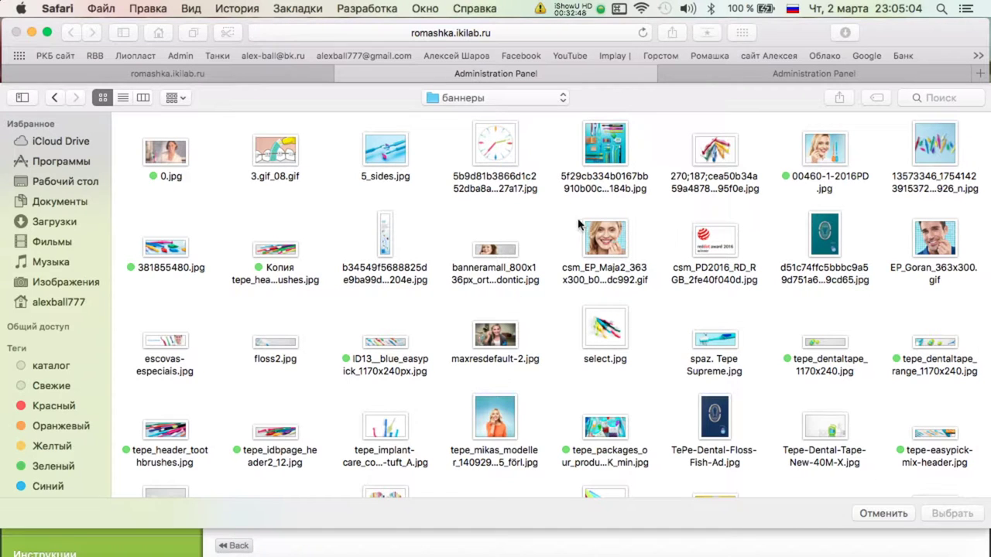
Upload shutterstock_5108578.jpg from the улыбки folder inside фотки сток in Изображения as the category's main photo.
left_click(57, 285)
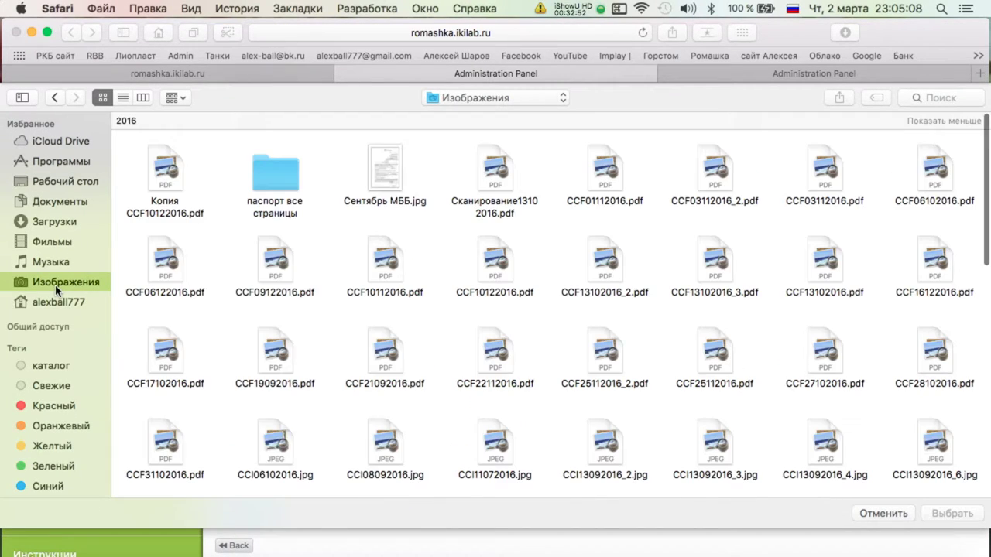
scroll(370, 218, "down", 10)
double_click(168, 431)
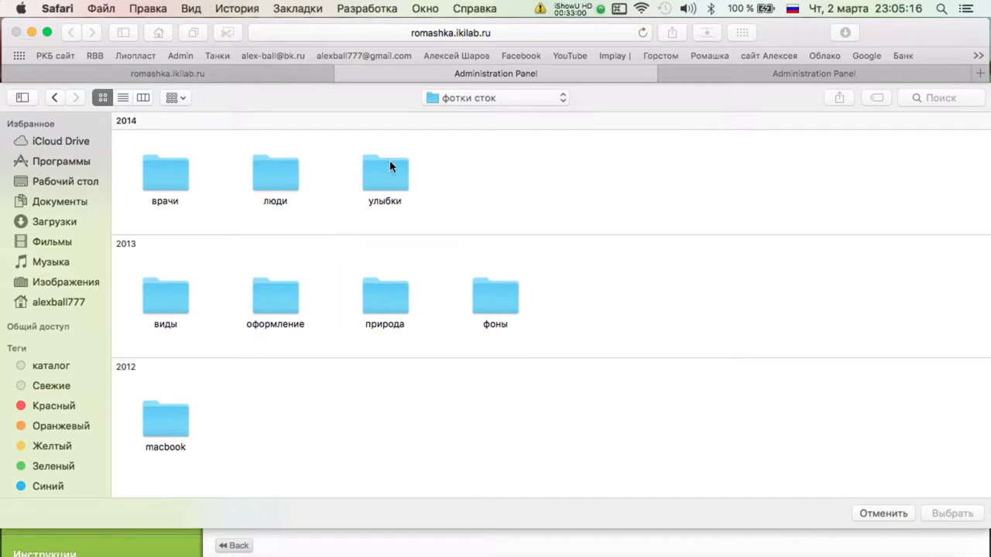
double_click(372, 186)
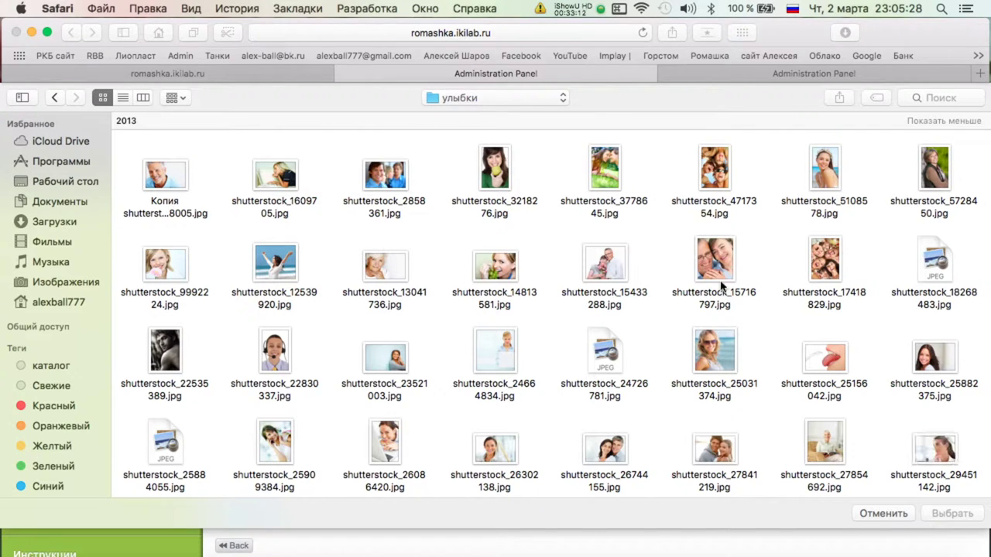
double_click(825, 169)
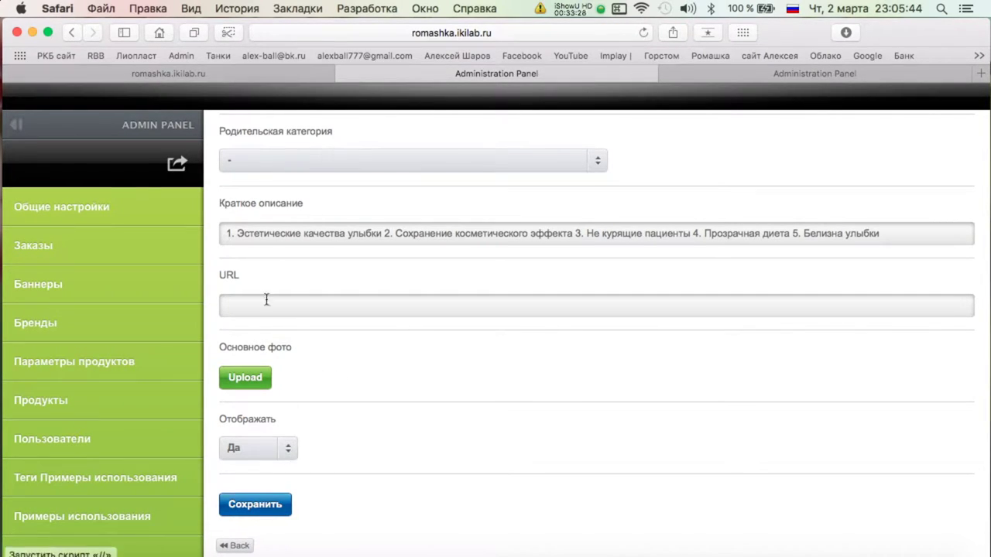
scroll(425, 458, "up", 3)
scroll(425, 458, "down", 3)
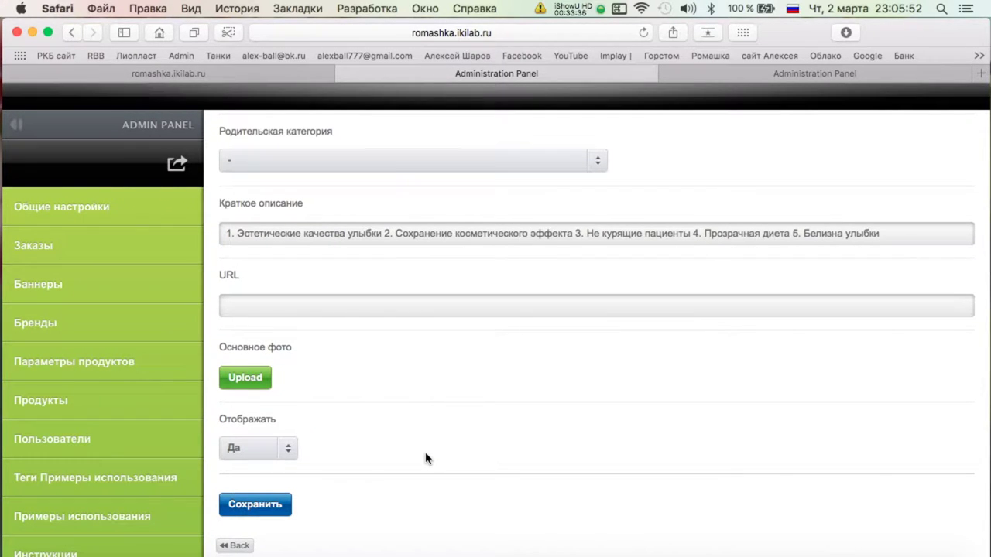
scroll(354, 314, "down", 2)
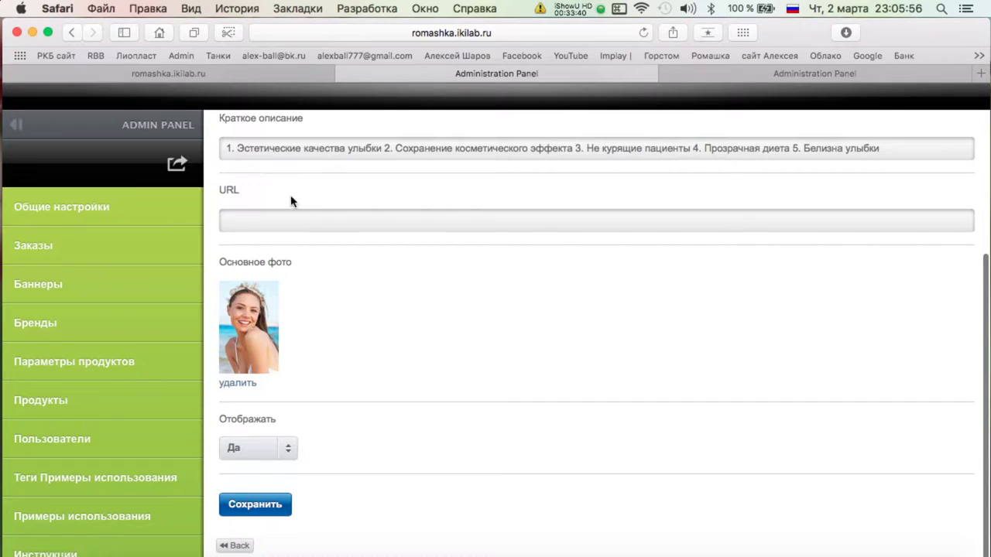
Return to the Схема товаров category list and open the subpages of Косметические средства и проф продукты.
scroll(301, 203, "up", 5)
left_click(236, 197)
scroll(538, 262, "down", 3)
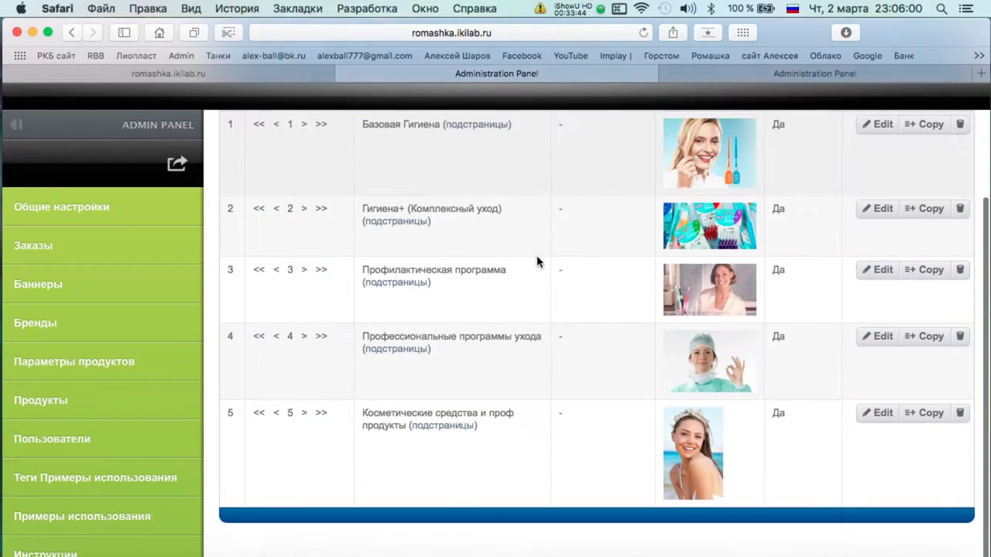
scroll(480, 278, "up", 2)
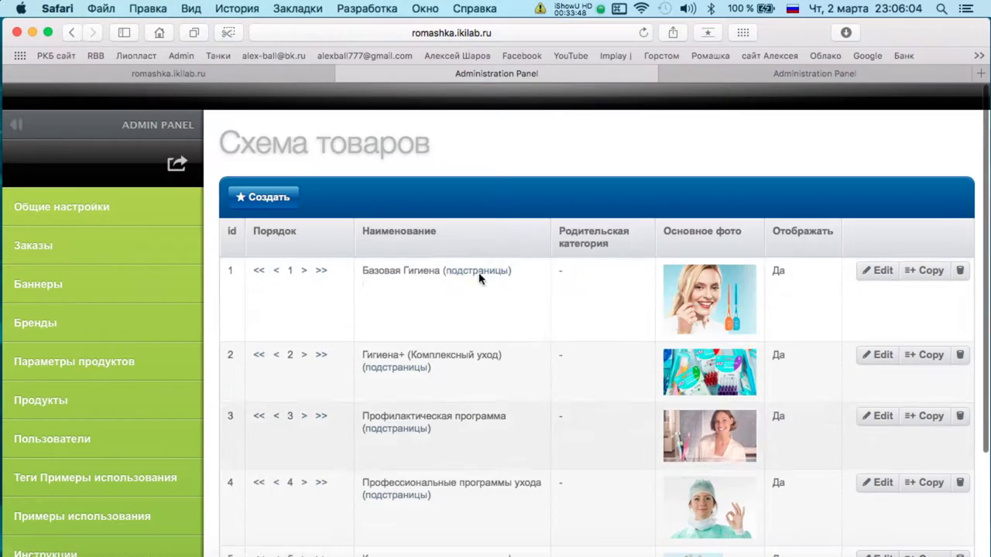
scroll(480, 279, "down", 3)
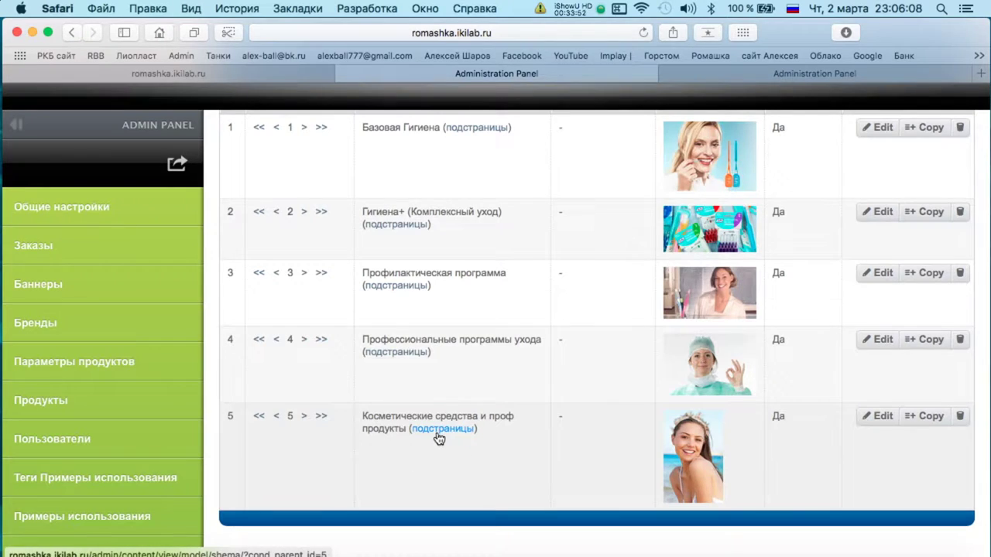
left_click(439, 438)
Create a new item in the category and copy the product name TePe Implant/Orthodontic from Numbers into its Наименование.
key("ctrl+Up")
left_click(538, 249)
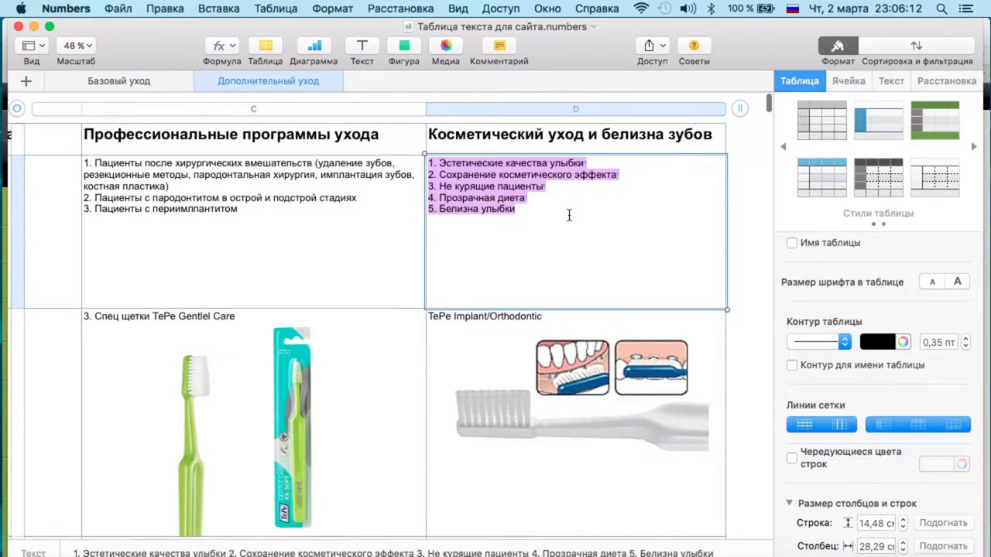
scroll(546, 170, "left", 1)
left_click(513, 320)
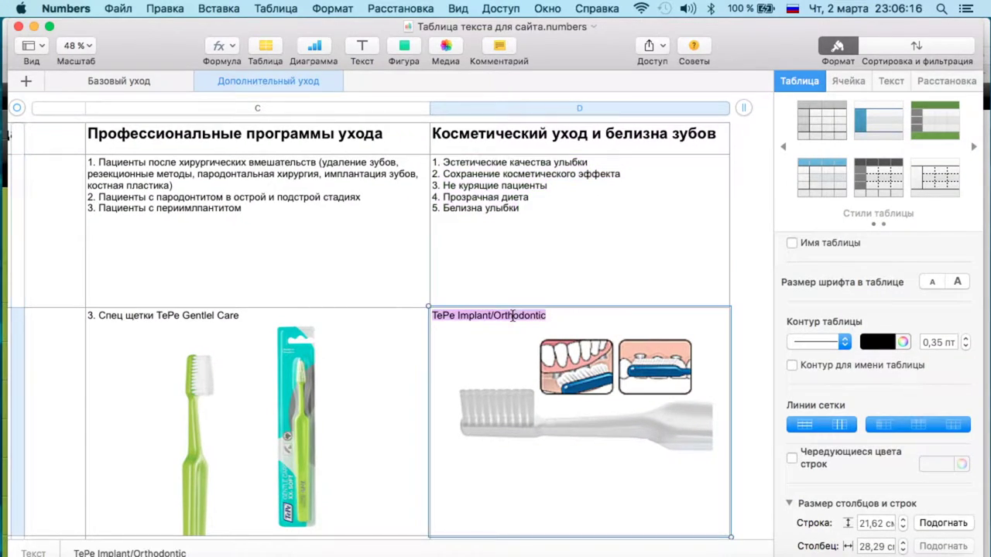
key("super+c")
key("ctrl+Up")
left_click(400, 261)
left_click(296, 224)
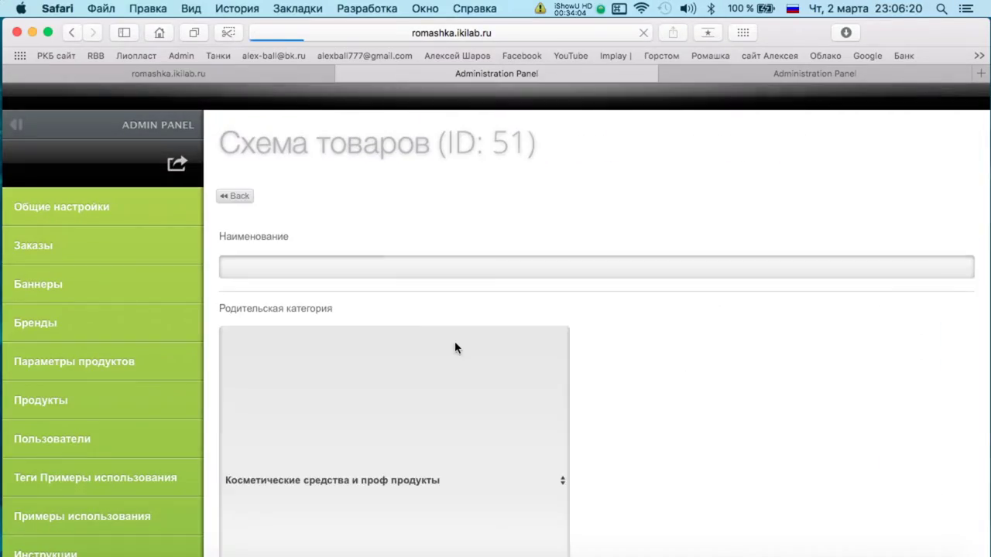
left_click(382, 268)
key("super+v")
Copy the brush description passage starting "Два ряда мягкой щетины" from Numbers into the new item's Краткое описание in Safari.
key("ctrl+Up")
left_click(553, 269)
scroll(529, 248, "down", 3)
left_click(432, 312)
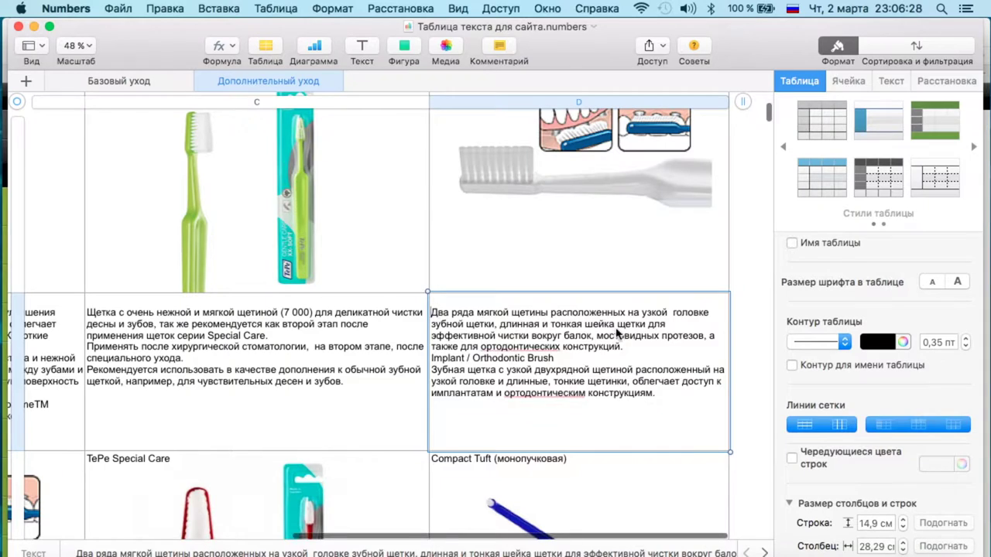
left_click(633, 243)
left_click(436, 317)
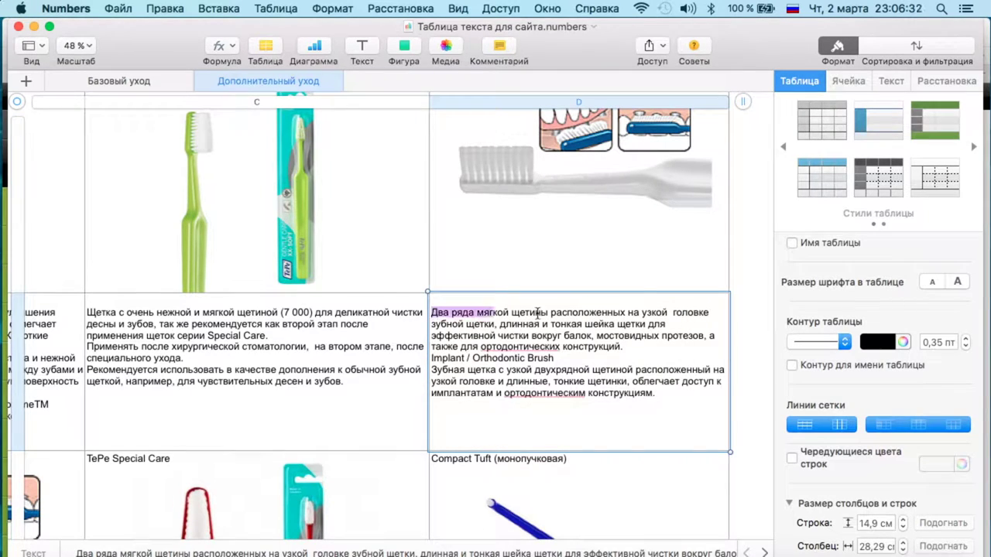
left_click_drag(538, 313, 619, 347)
key("super+c")
key("ctrl+Up")
left_click(421, 194)
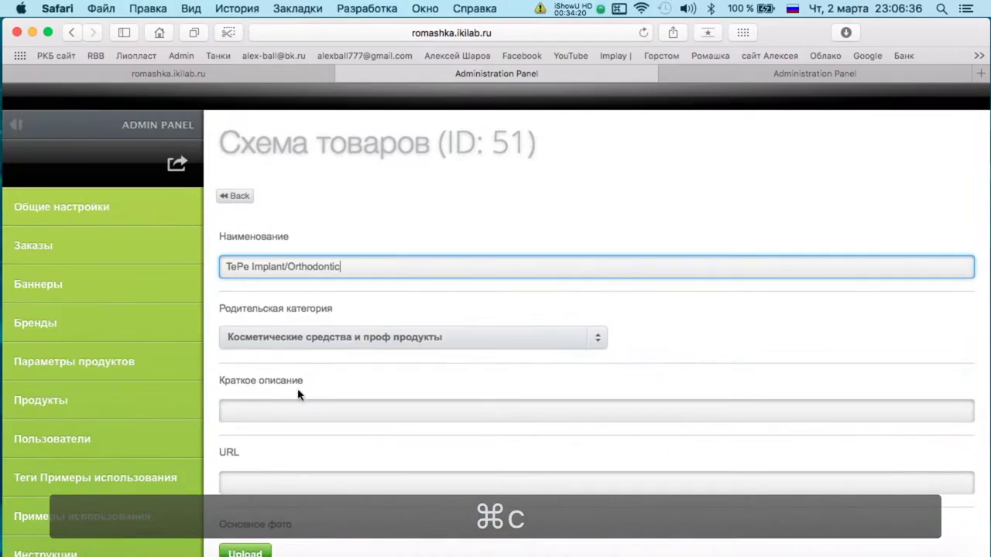
left_click(295, 406)
key("super+v")
Upload the tepe-special-brushes PNG ending in "rush.png" from ТиПи's спец щетки folder inside Картинки as the item's main photo.
scroll(285, 402, "down", 3)
left_click(240, 379)
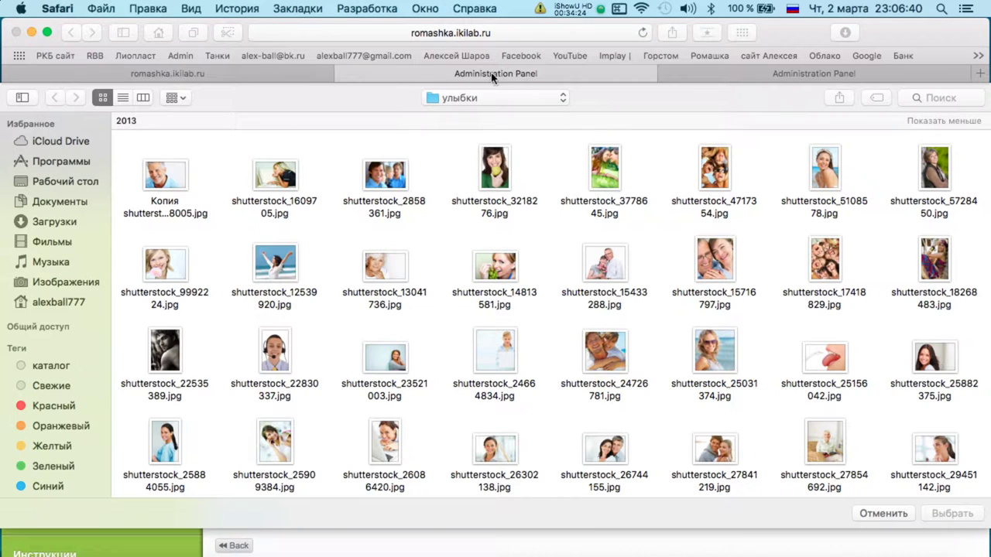
left_click(68, 183)
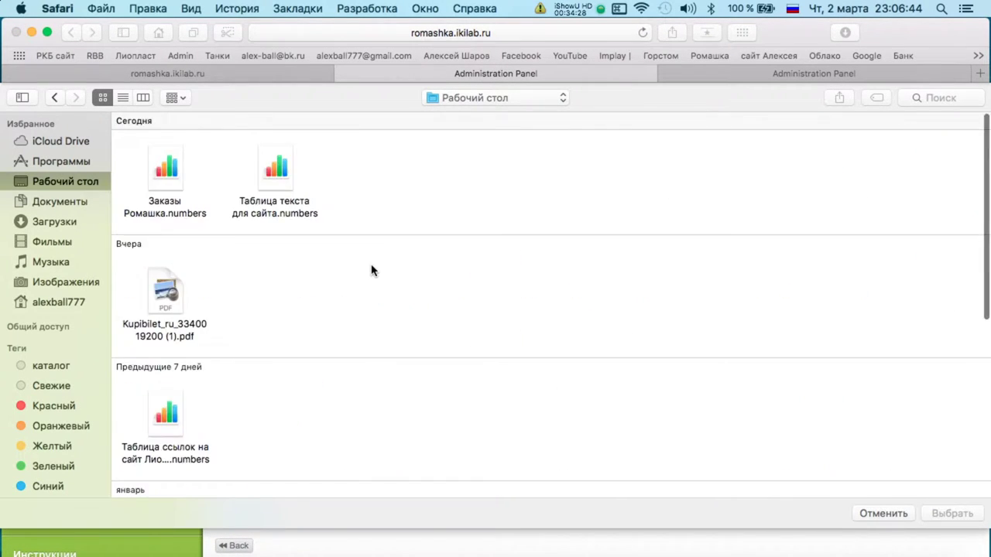
scroll(371, 271, "down", 5)
double_click(281, 323)
double_click(266, 387)
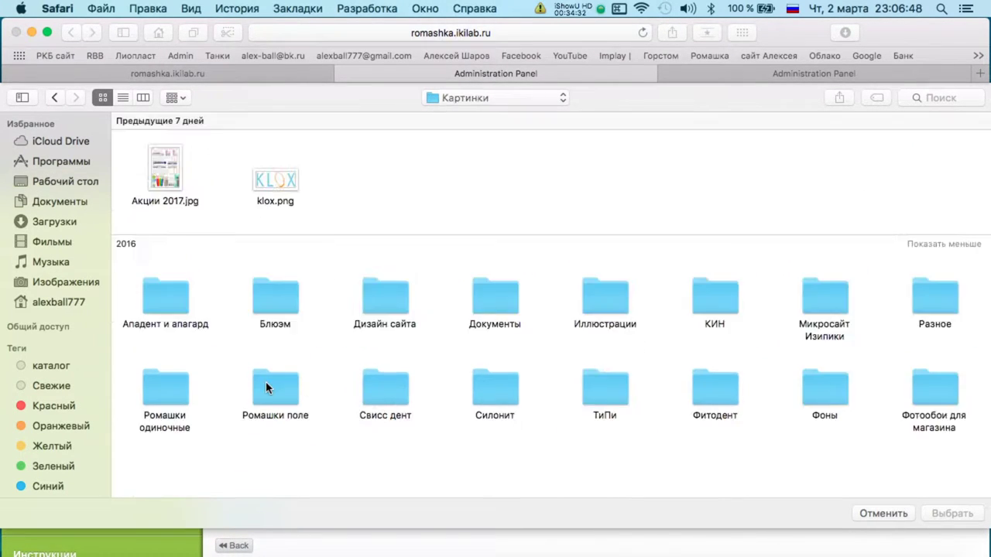
double_click(596, 384)
double_click(276, 293)
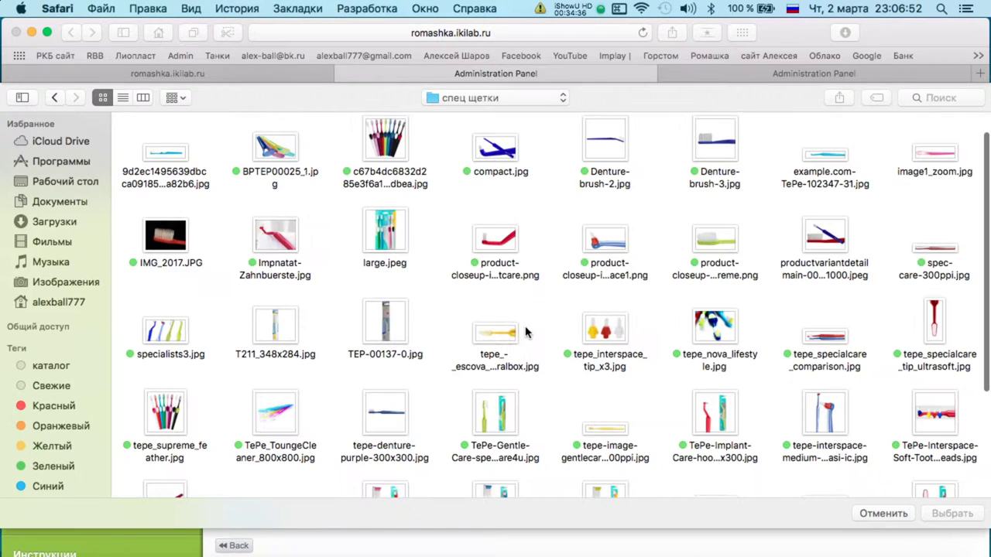
scroll(681, 277, "down", 3)
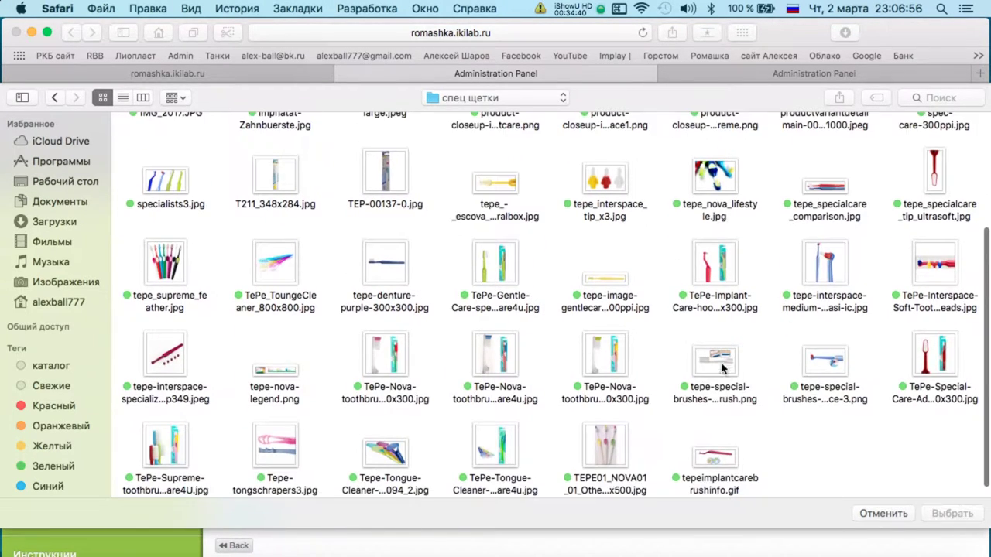
double_click(716, 368)
Set the TePe Implant/Orthodontic item's Отображать to Да, save it and return to the category's item list.
scroll(523, 342, "down", 2)
left_click(254, 496)
left_click(255, 504)
left_click(235, 194)
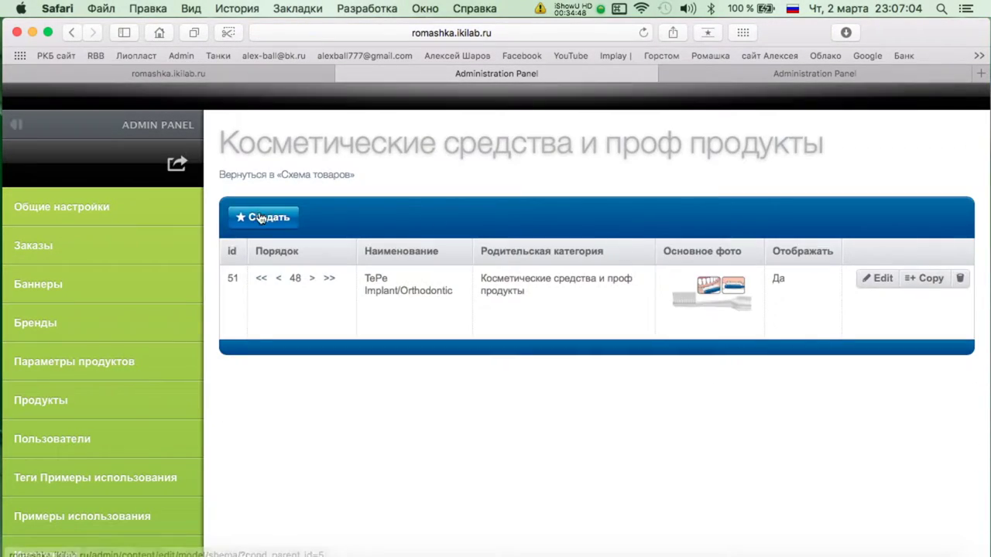
Create a new item in the category and copy the product name Compact Tuft (монопучковая) from Numbers into its Наименование in Safari.
mouse_move(1, 1)
left_click(610, 307)
scroll(546, 208, "down", 4)
scroll(523, 221, "up", 2)
triple_click(494, 308)
key("super+c")
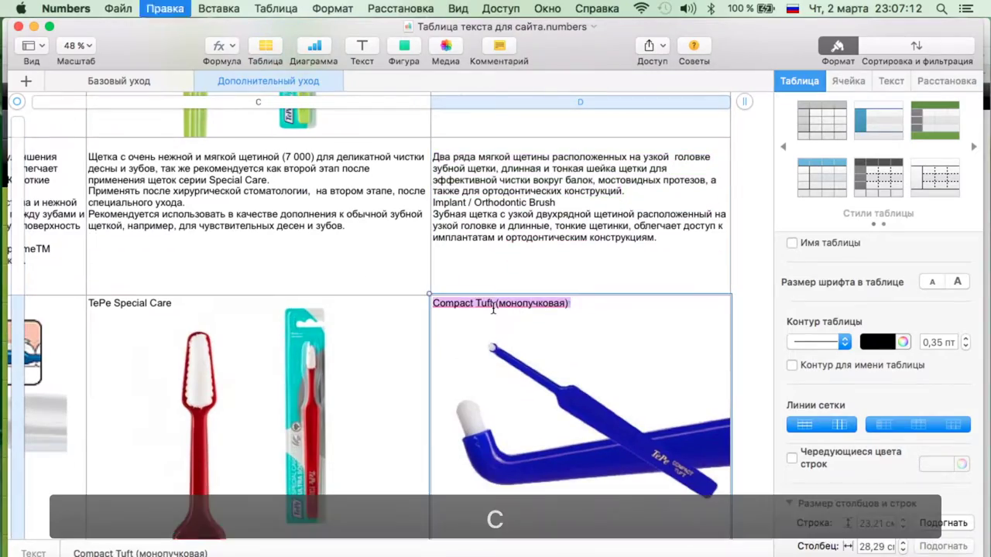
mouse_move(1, 1)
left_click(359, 268)
Copy the Compact Tuft passage starting "Щетка с маленькой изогнутой головкой" from Numbers into the item's Краткое описание in Safari.
key("ctrl+Up")
left_click(507, 155)
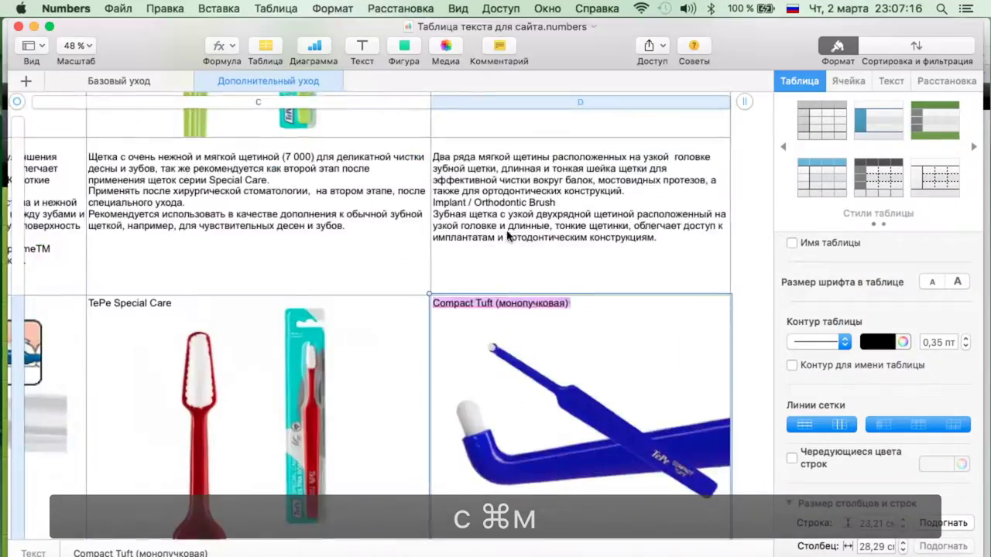
scroll(507, 155, "down", 5)
scroll(507, 155, "up", 2)
left_click(434, 183)
left_click_drag(432, 183, 590, 217)
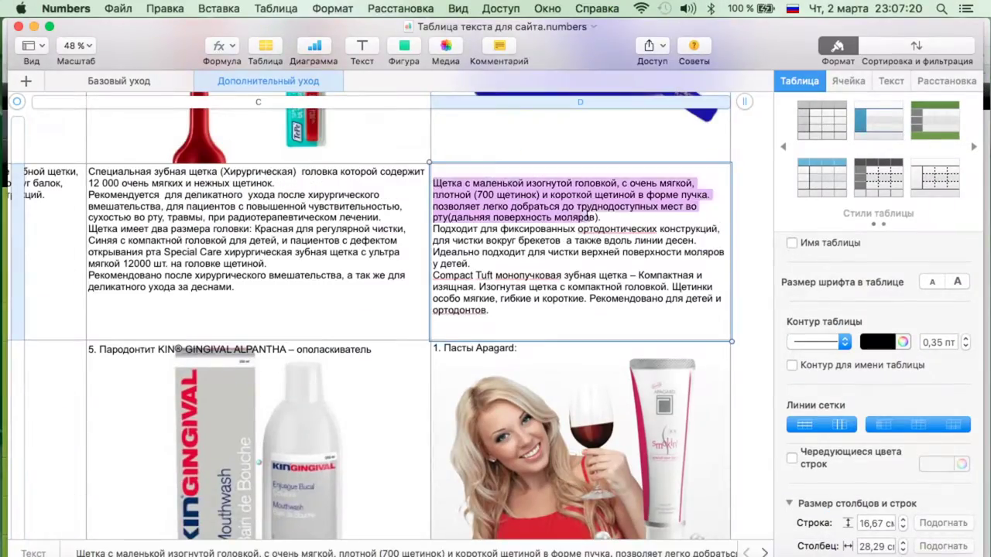
scroll(598, 303, "up", 1)
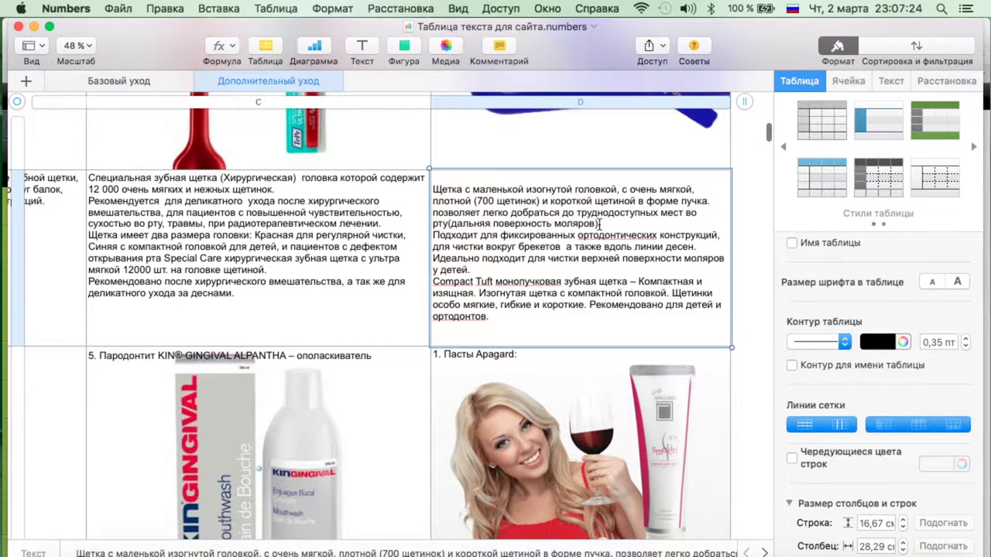
key("super+c")
mouse_move(2, 1)
left_click(387, 302)
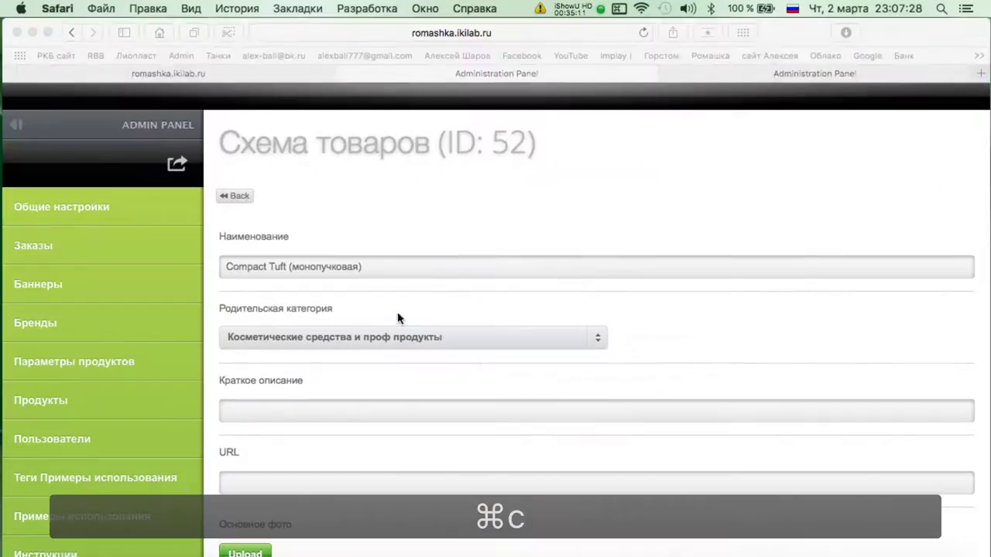
left_click(321, 412)
key("super+v")
Upload compact.jpg from the спец щетки folder as the Compact Tuft item's main photo.
scroll(320, 412, "down", 3)
left_click(264, 396)
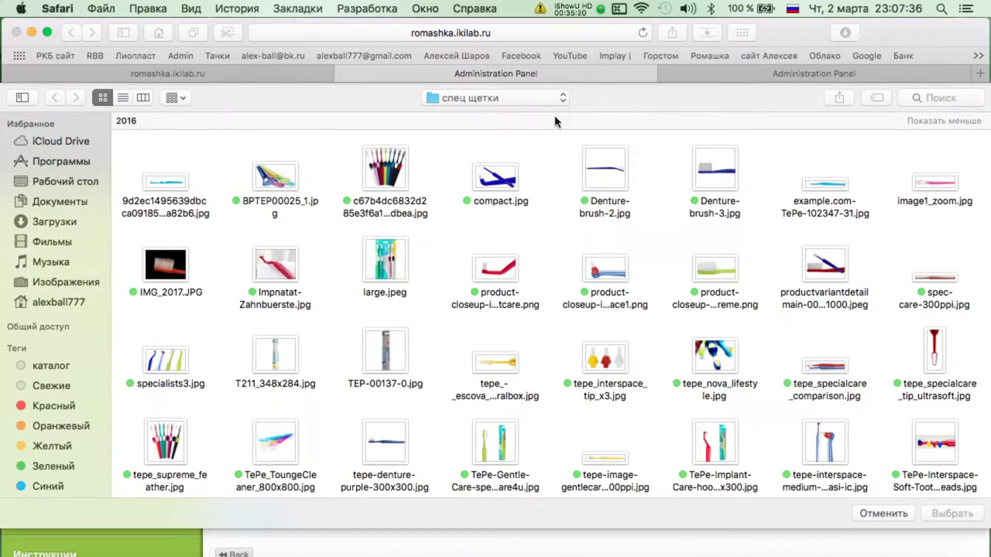
key("ctrl+Up")
left_click(336, 139)
double_click(485, 178)
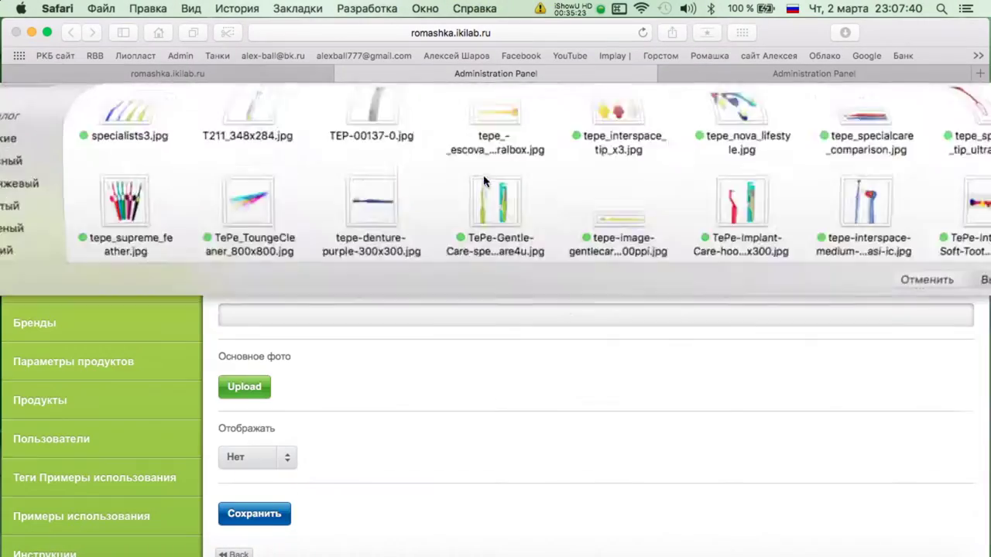
Set the Compact Tuft item's Отображать to Да, save it and return to the category's item list.
scroll(337, 319, "down", 3)
left_click(287, 452)
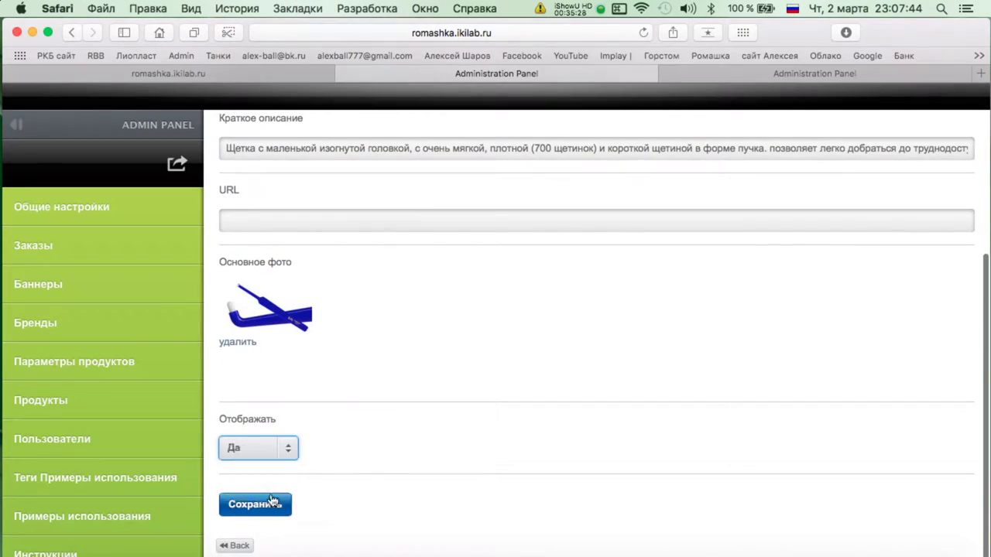
left_click(272, 503)
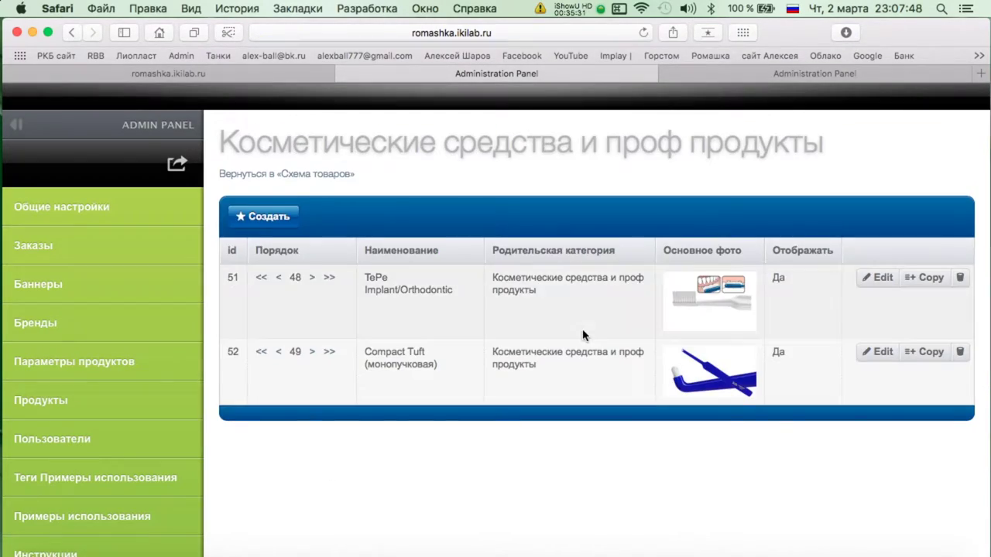
Look through column D in Numbers down to the PERIOKIN спрей для полости рта entry and create a new item in Safari.
key("ctrl+Up")
left_click(626, 256)
scroll(626, 256, "down", 10)
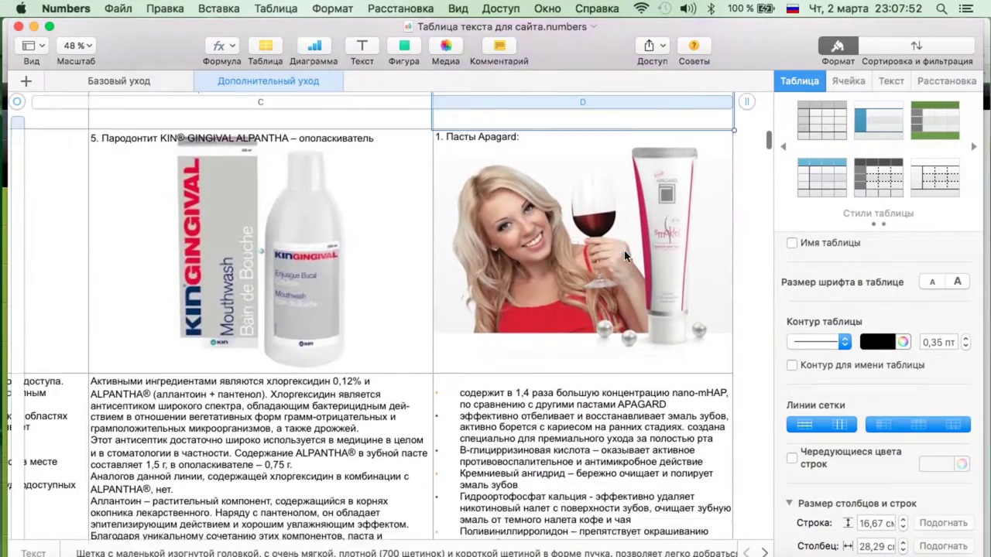
scroll(626, 255, "down", 15)
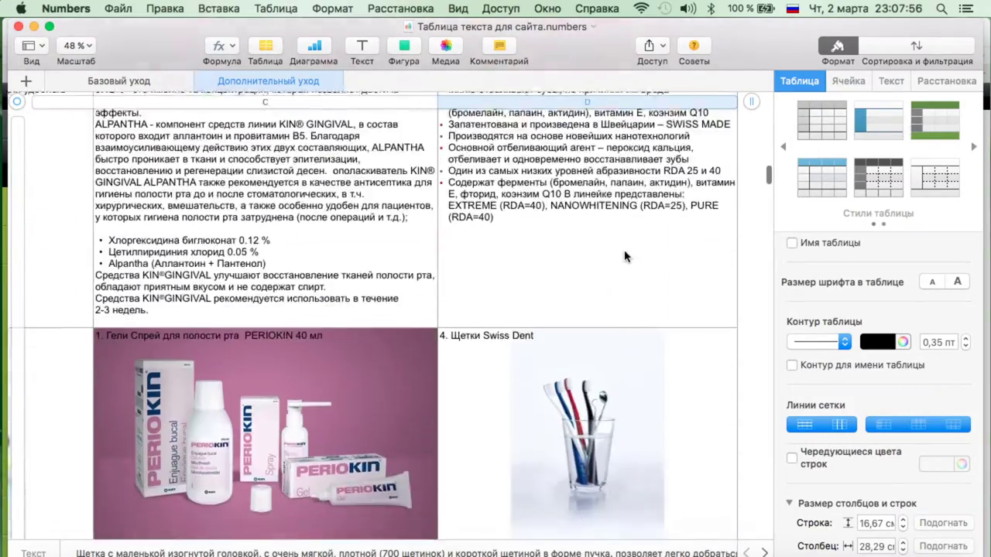
scroll(626, 255, "down", 10)
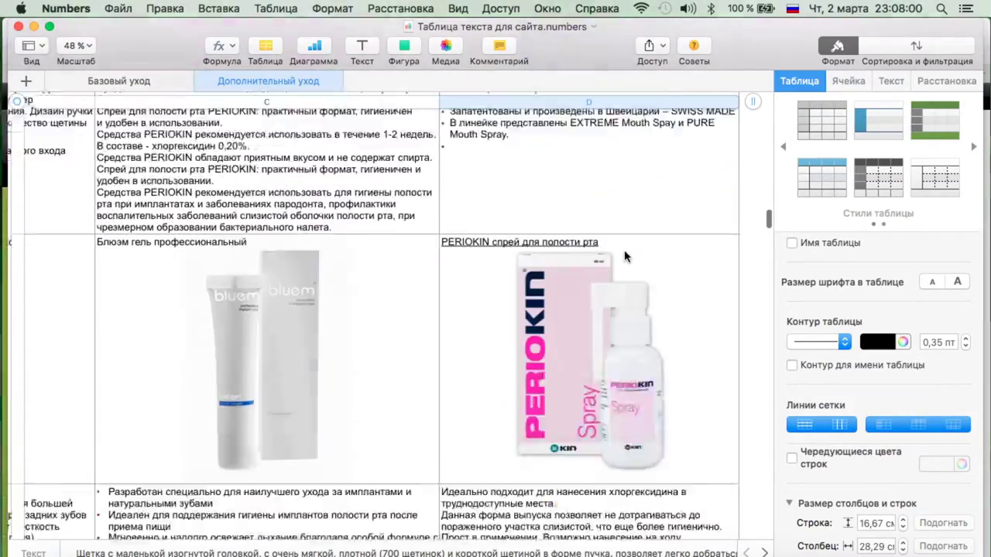
key("ctrl+Up")
left_click(442, 273)
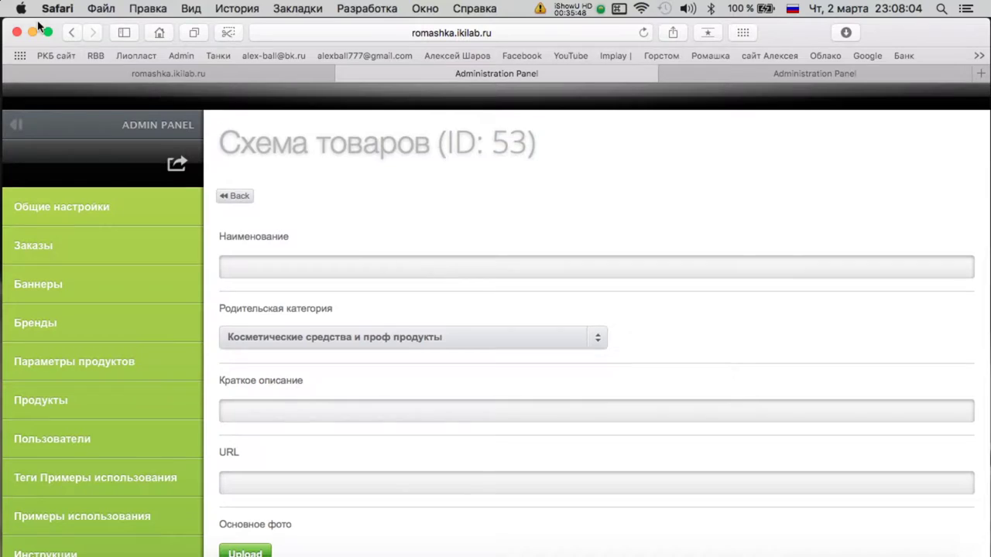
key("ctrl+Up")
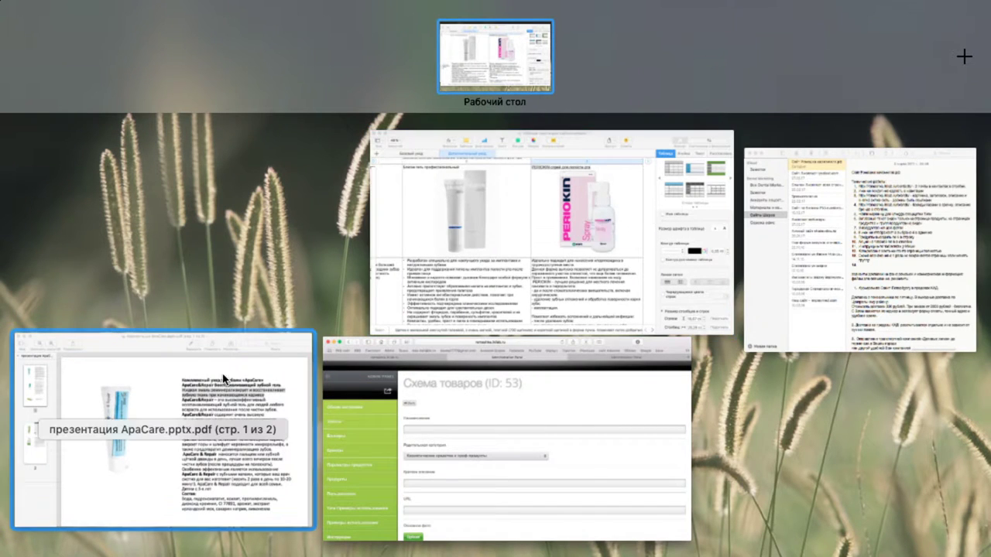
left_click(422, 302)
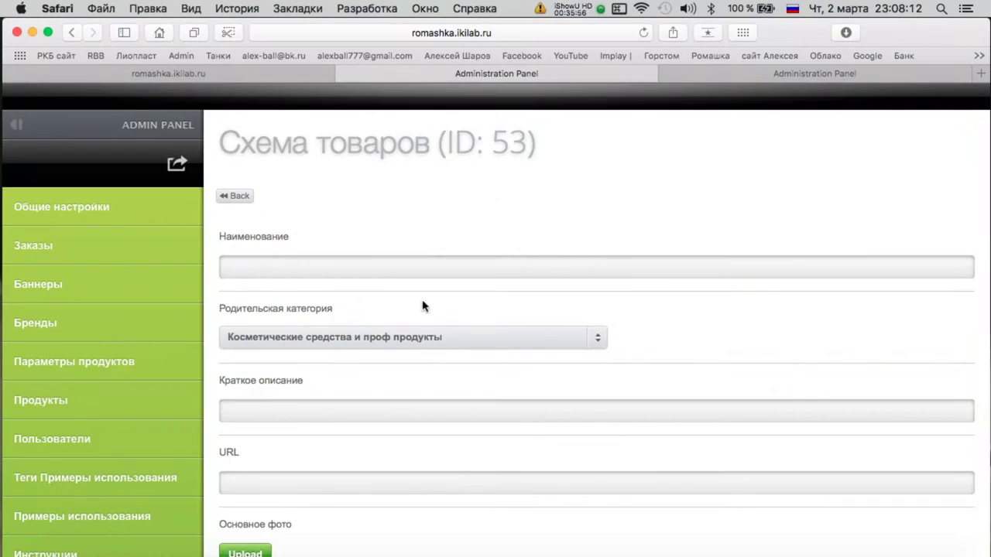
In the other Administration Panel page, open the subpages of Профессиональные программы ухода and find Спрей PERIOKIN.
left_click(701, 74)
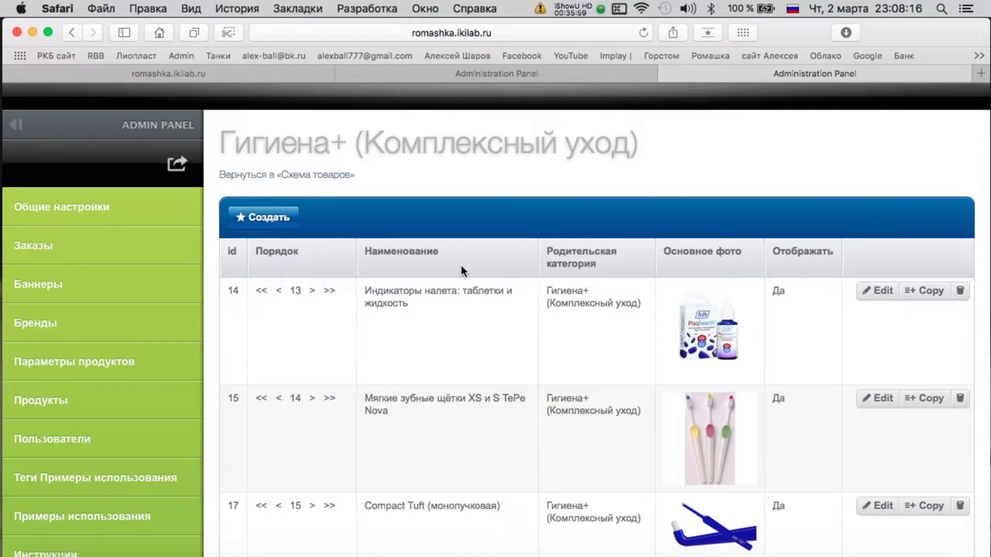
scroll(460, 270, "down", 7)
scroll(462, 267, "up", 7)
left_click(256, 177)
scroll(637, 349, "down", 3)
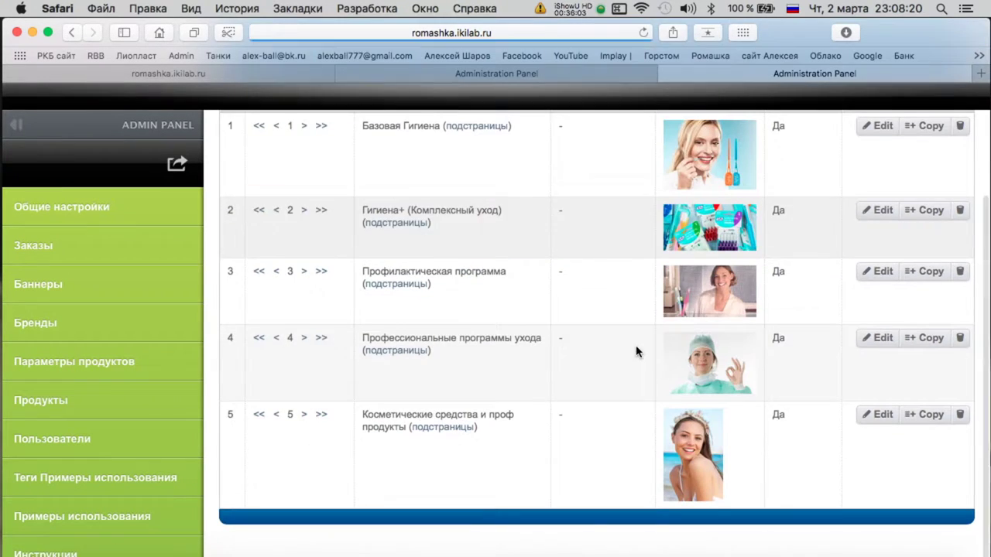
left_click(398, 358)
scroll(649, 269, "down", 4)
scroll(647, 270, "down", 3)
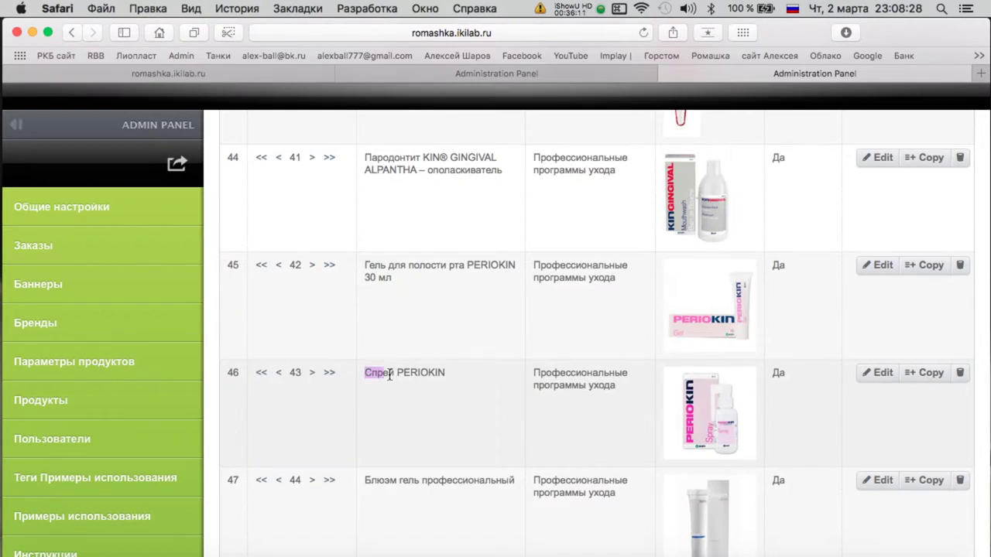
Copy the product name Спрей PERIOKIN from the Профессиональные программы ухода list into the new item's Наименование.
left_click_drag(380, 375, 510, 372)
key("super+c")
key("ctrl+Up")
key("ctrl+Up")
left_click(376, 385)
key("super+c")
key("ctrl+Up")
left_click(438, 268)
key("ctrl+Up")
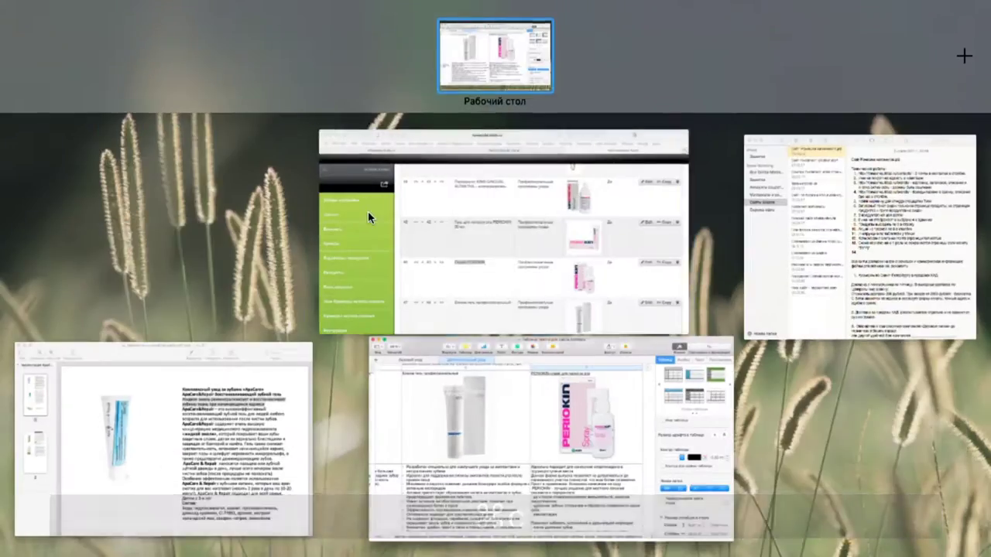
left_click(367, 211)
left_click(404, 78)
left_click(377, 268)
key("super+v")
Open the existing Спрей PERIOKIN item for editing and copy its Краткое описание into the new item's Краткое описание.
key("ctrl+Up")
key("ctrl+Up")
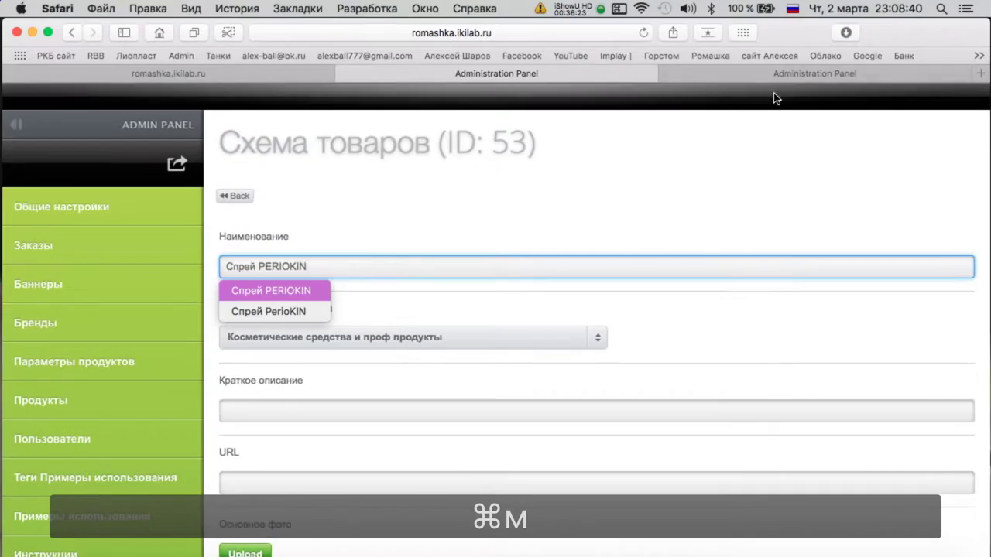
left_click(681, 73)
scroll(655, 287, "down", 3)
left_click(871, 275)
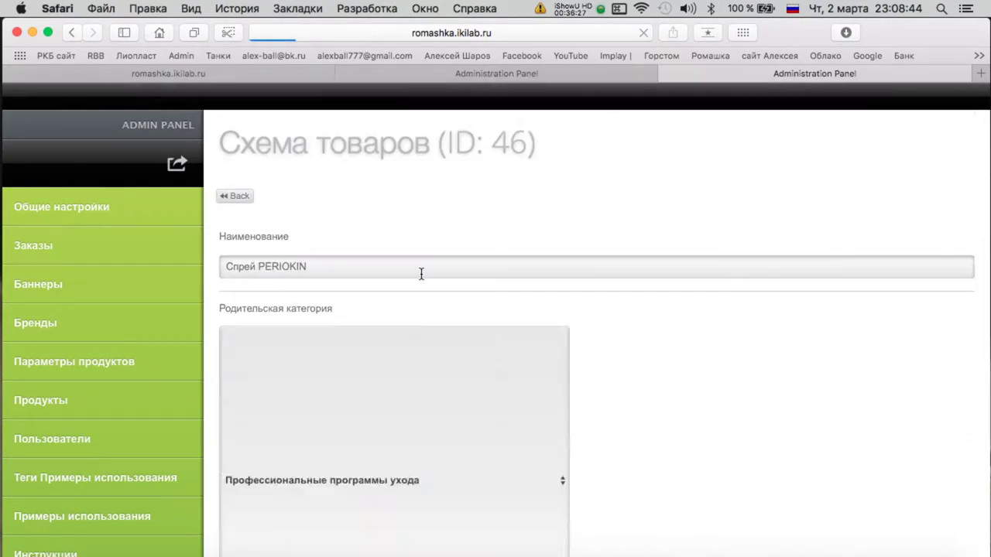
scroll(421, 271, "down", 3)
left_click(418, 318)
key("super+a")
key("super+c")
left_click(493, 77)
left_click(316, 411)
key("super+v")
Upload the PERIOKIN spray photo from the КИН folder inside Картинки as the new item's main photo.
scroll(544, 254, "down", 2)
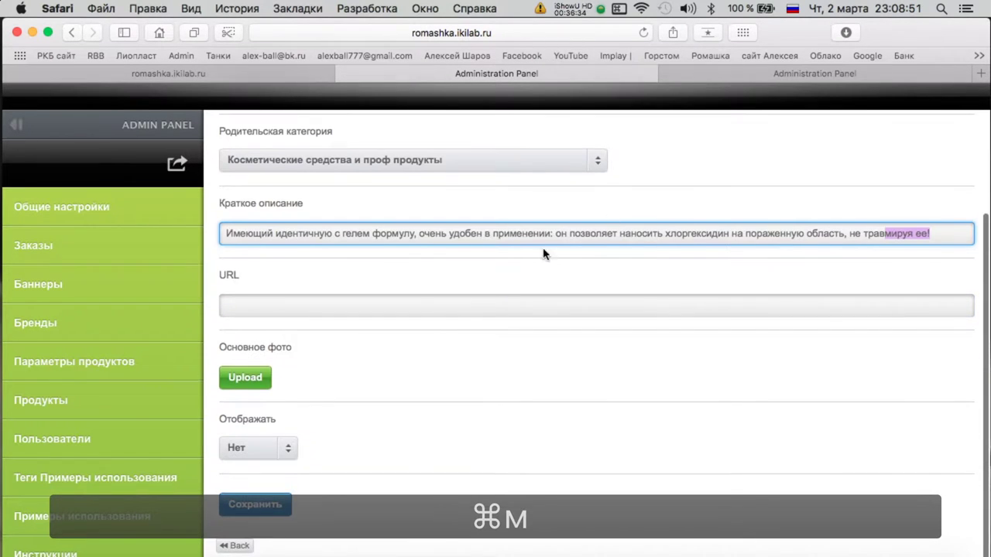
left_click(266, 372)
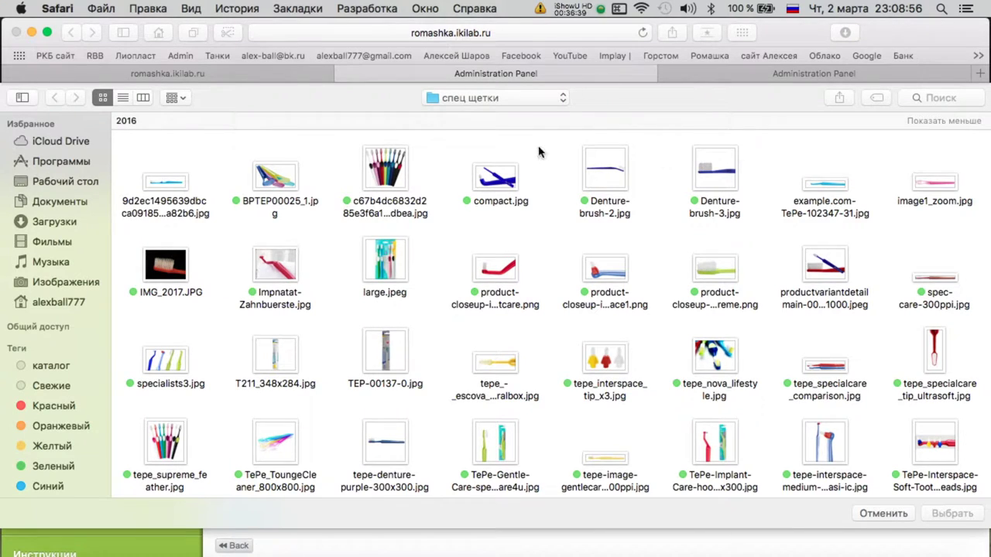
left_click(502, 99)
left_click(465, 129)
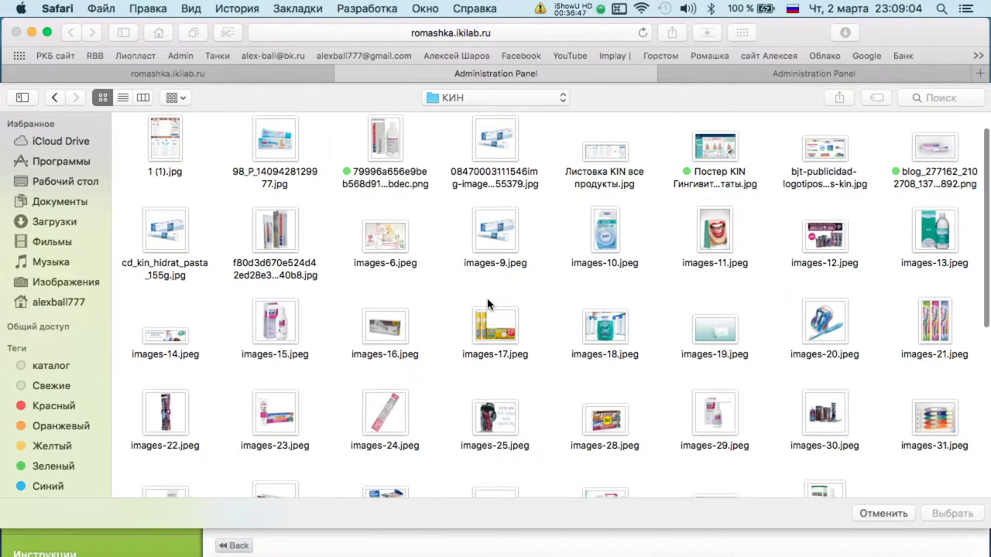
scroll(488, 305, "down", 5)
double_click(159, 332)
Save the new Спрей PERIOKIN item and return to the category's item list.
scroll(233, 443, "down", 3)
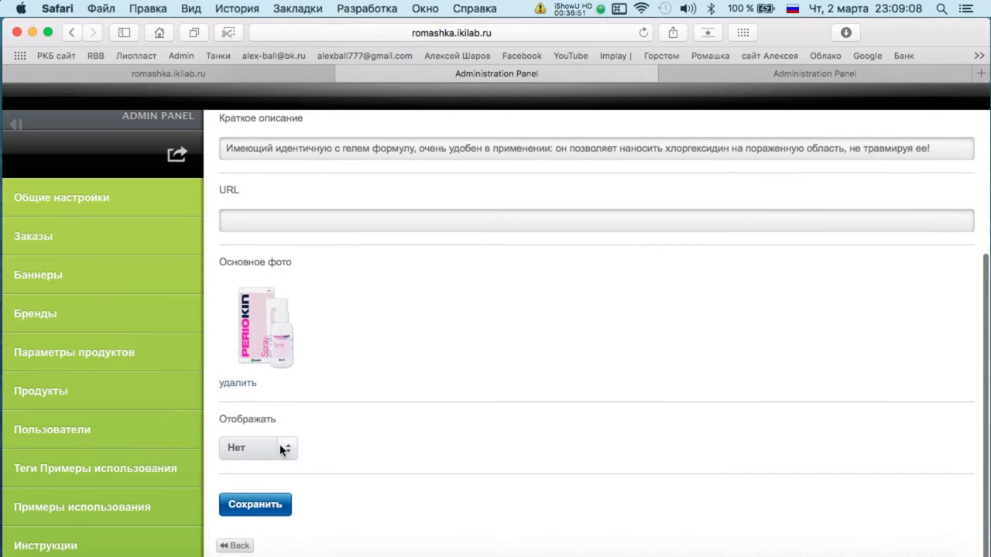
left_click(260, 504)
left_click(236, 194)
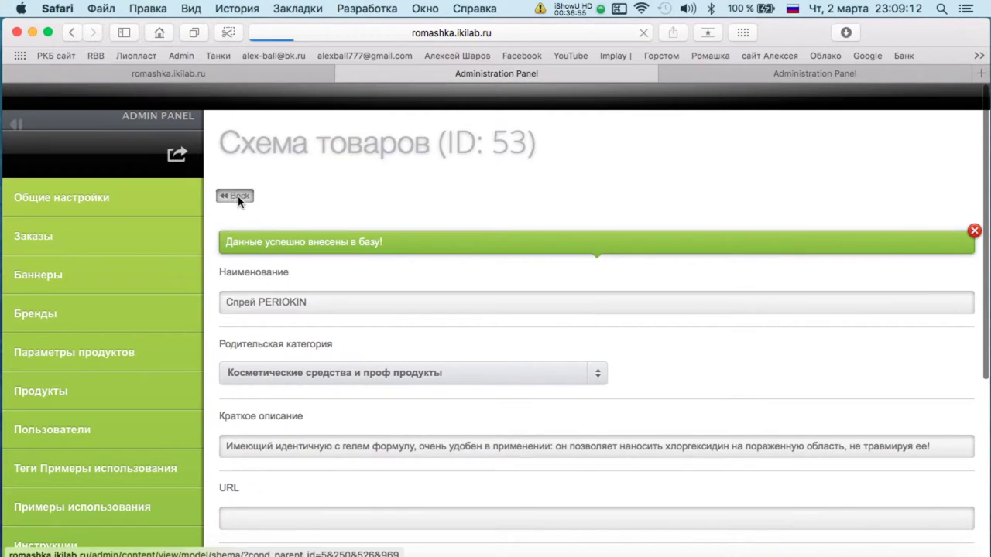
Create another item in Косметические средства и проф продукты and check the following products in Numbers before returning to Safari.
left_click(280, 216)
key("ctrl+Up")
key("Escape")
key("ctrl+Up")
left_click(519, 170)
scroll(461, 164, "down", 10)
key("ctrl+Up")
left_click(350, 237)
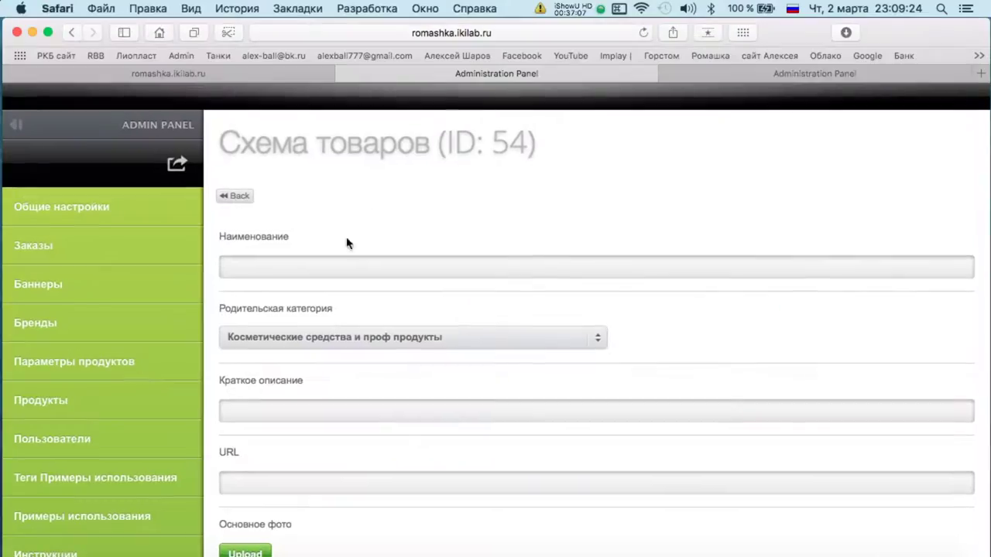
Copy the name Блюэм гель профессиональный from the Профессиональные программы ухода list into the new item's Наименование.
left_click(699, 79)
scroll(383, 274, "up", 5)
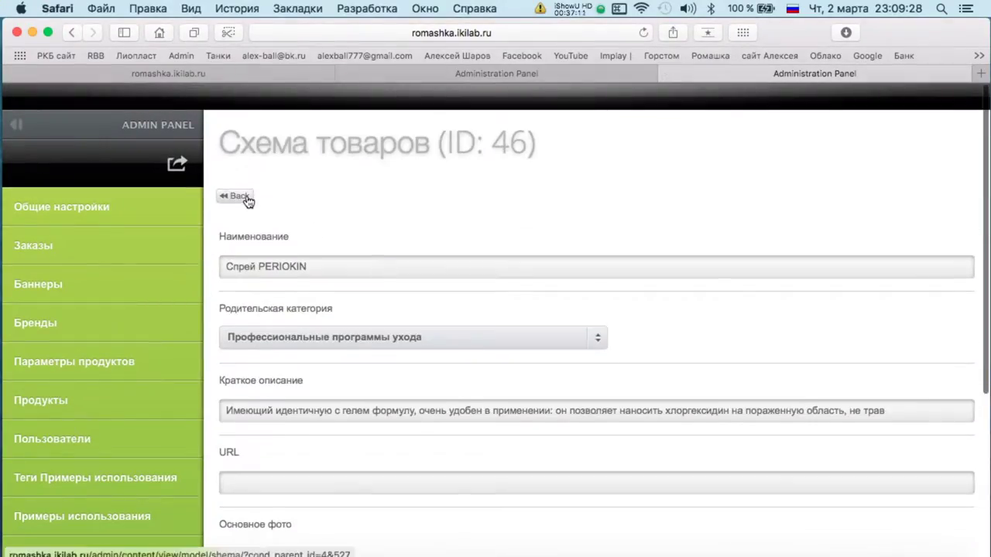
left_click(236, 196)
scroll(571, 288, "down", 10)
scroll(570, 288, "down", 2)
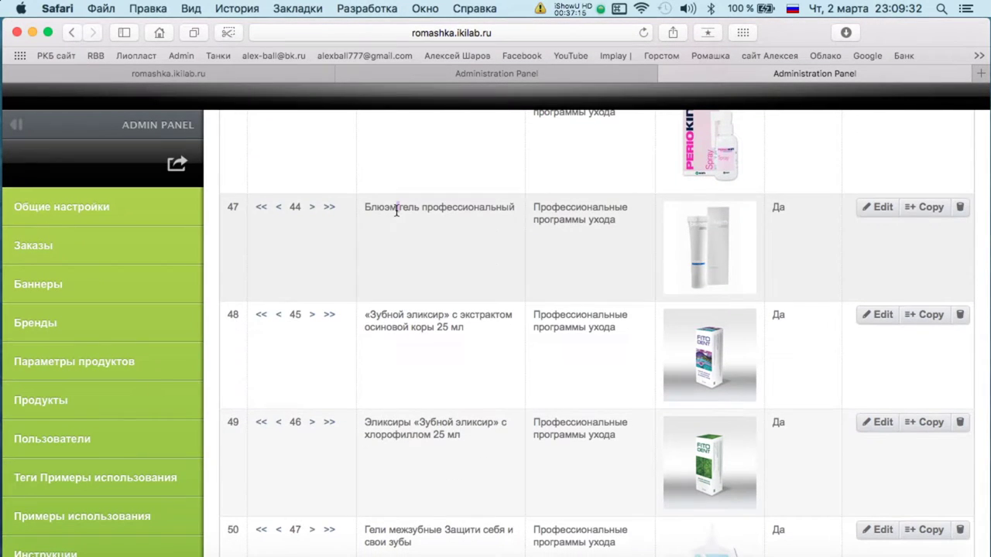
left_click_drag(367, 207, 504, 215)
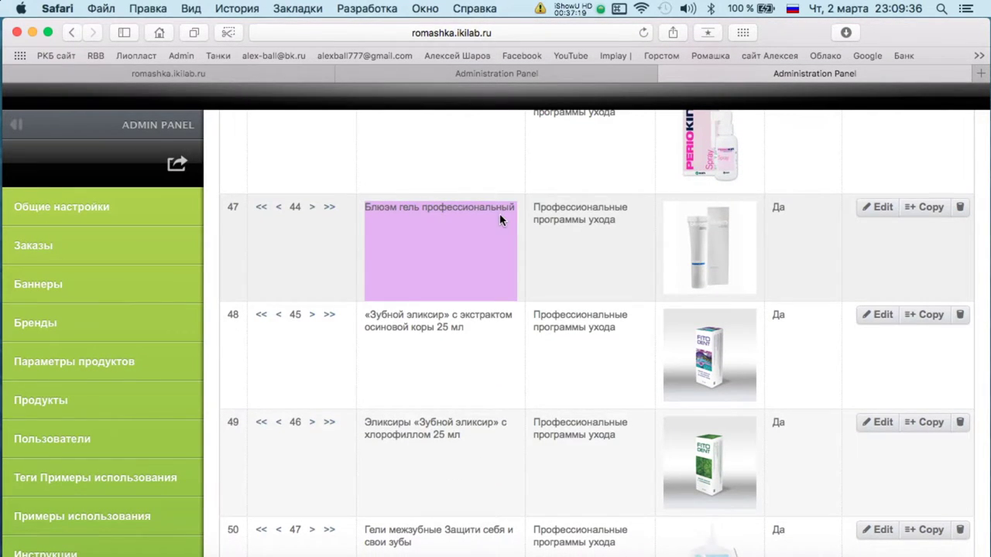
key("super+c")
left_click(450, 71)
left_click(358, 266)
key("super+v")
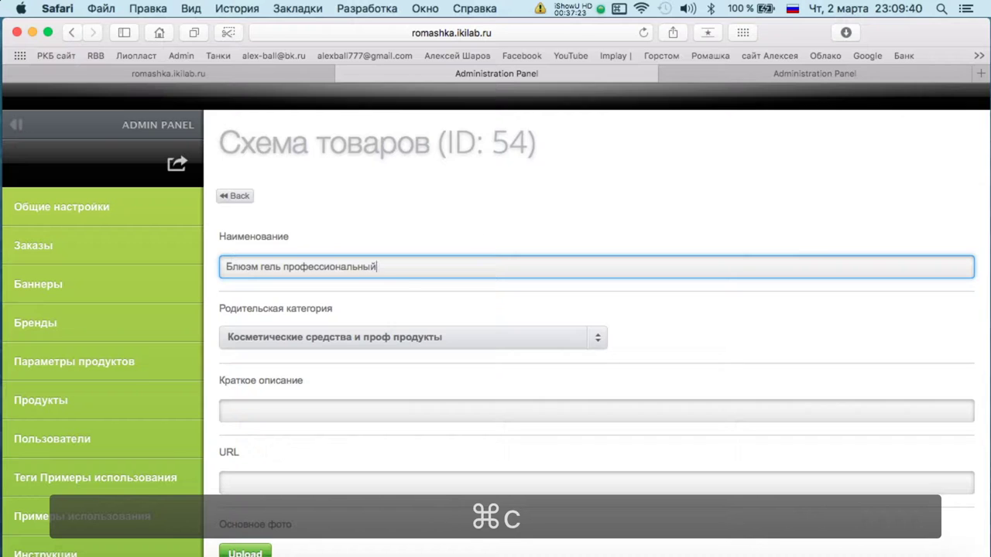
Open the existing Блюэм гель профессиональный item for editing and copy its Краткое описание into the new item's Краткое описание.
left_click(755, 73)
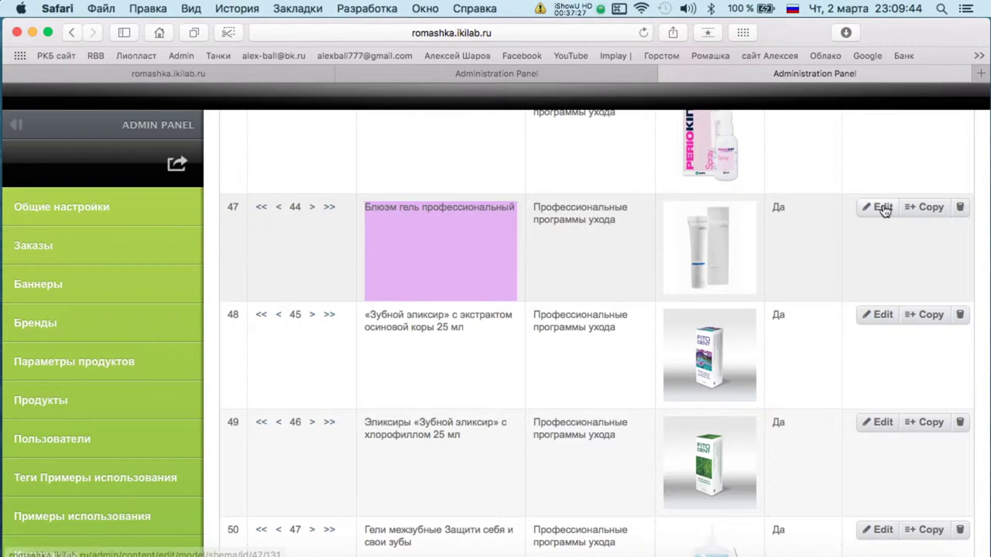
triple_click(343, 234)
key("super+c")
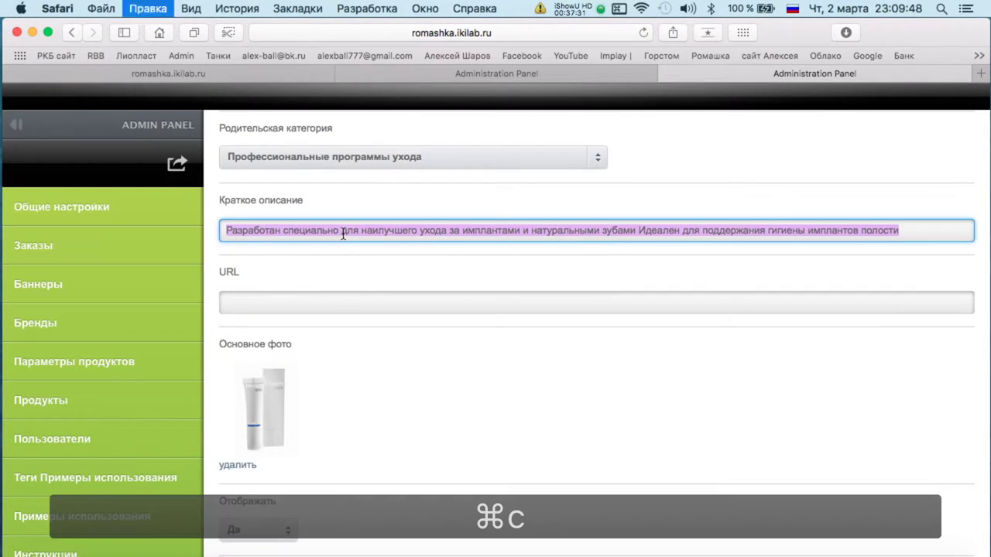
left_click(455, 73)
scroll(283, 315, "down", 2)
left_click(267, 329)
key("super+v")
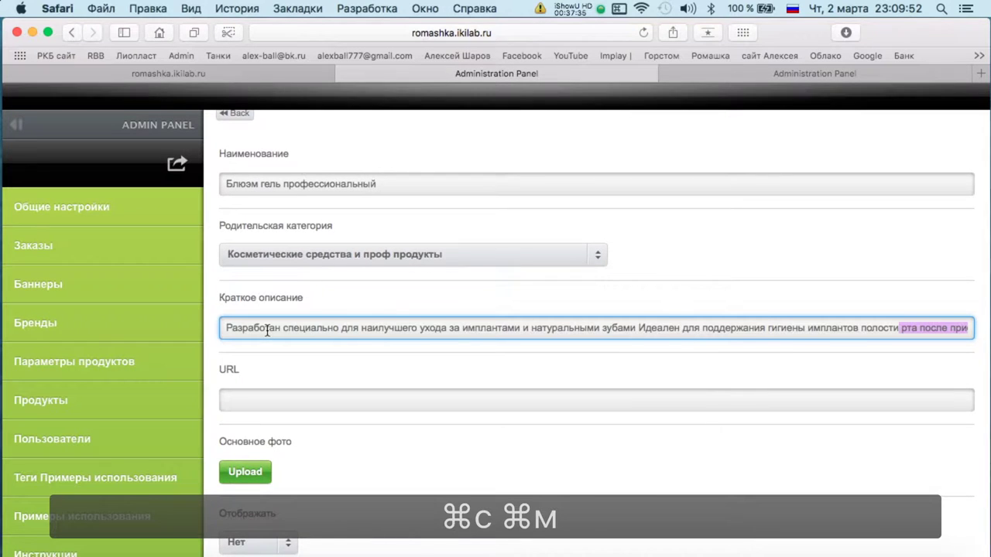
Upload bluem-07.jpg from the Блюэм folder inside Картинки as the new item's Основное фото.
scroll(267, 330, "down", 2)
left_click(732, 73)
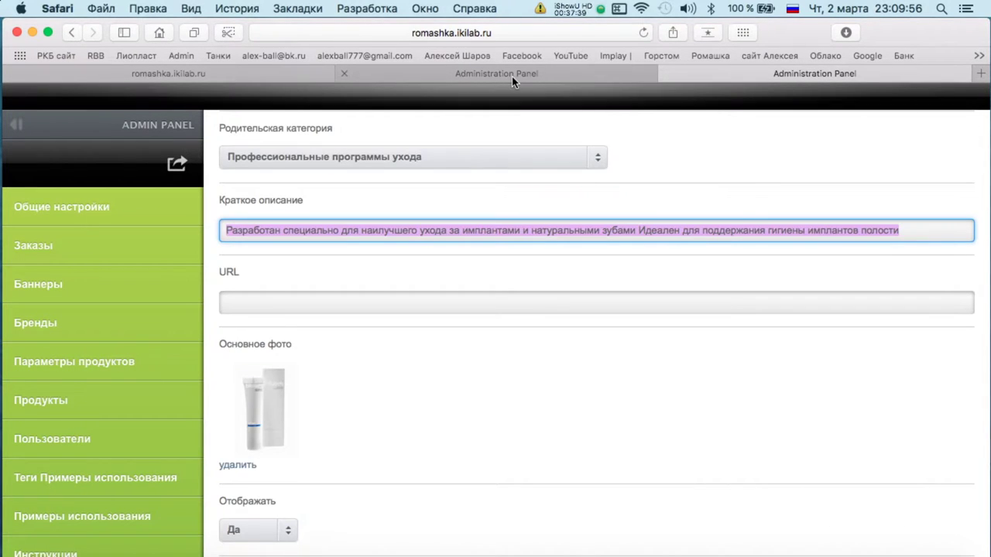
left_click(512, 77)
left_click(243, 416)
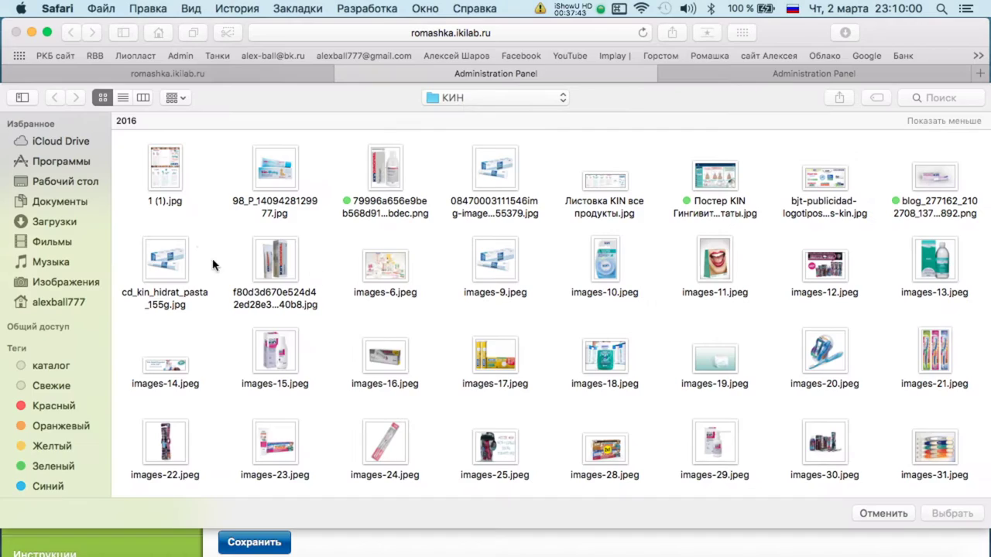
left_click(529, 97)
left_click(464, 114)
double_click(273, 314)
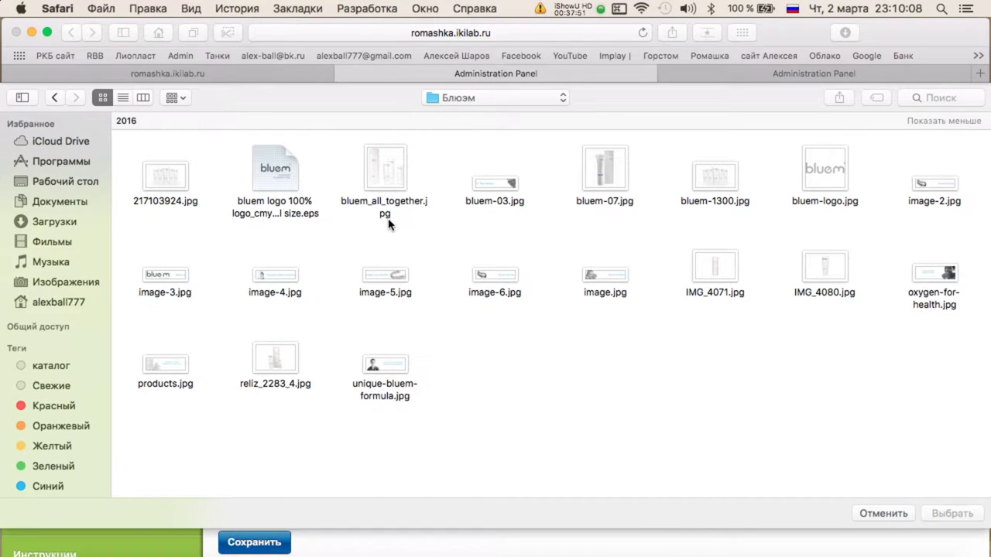
double_click(590, 189)
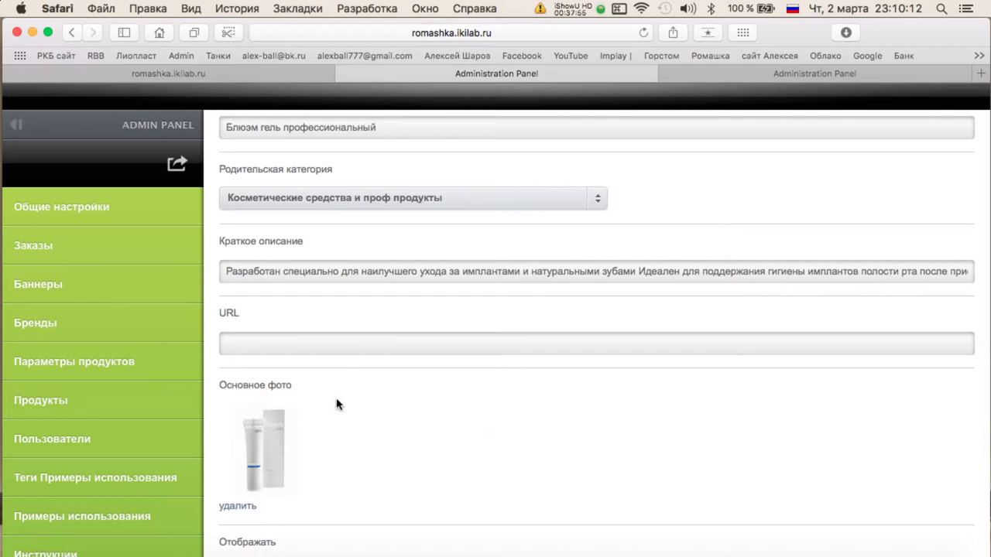
Set the Блюэм gel item's Отображать to Да, save it and return to the category's item list.
scroll(277, 403, "down", 3)
left_click(258, 448)
left_click(238, 490)
left_click(275, 504)
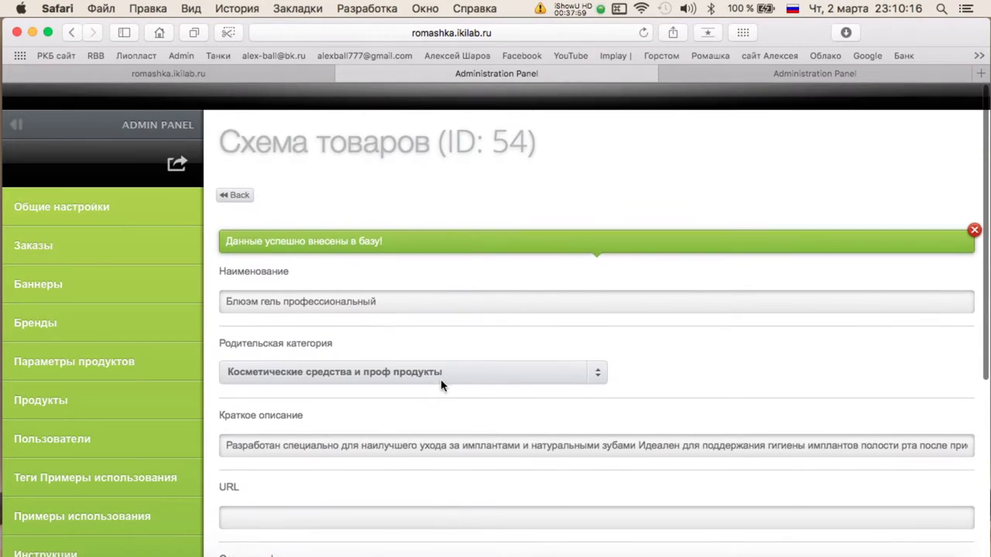
left_click(232, 194)
scroll(606, 332, "down", 3)
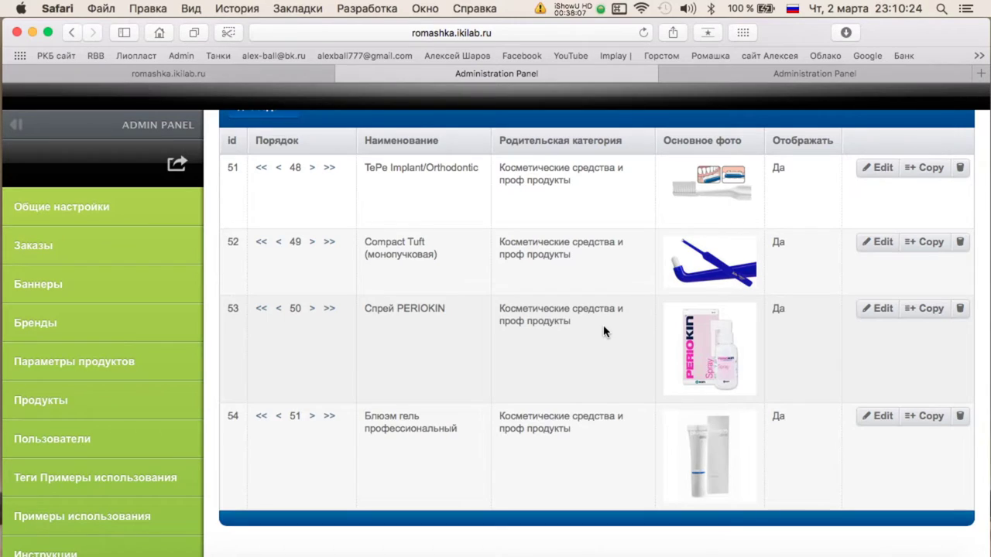
Create another item in Косметические средства и проф продукты and check the next product in the Numbers table.
scroll(367, 246, "up", 3)
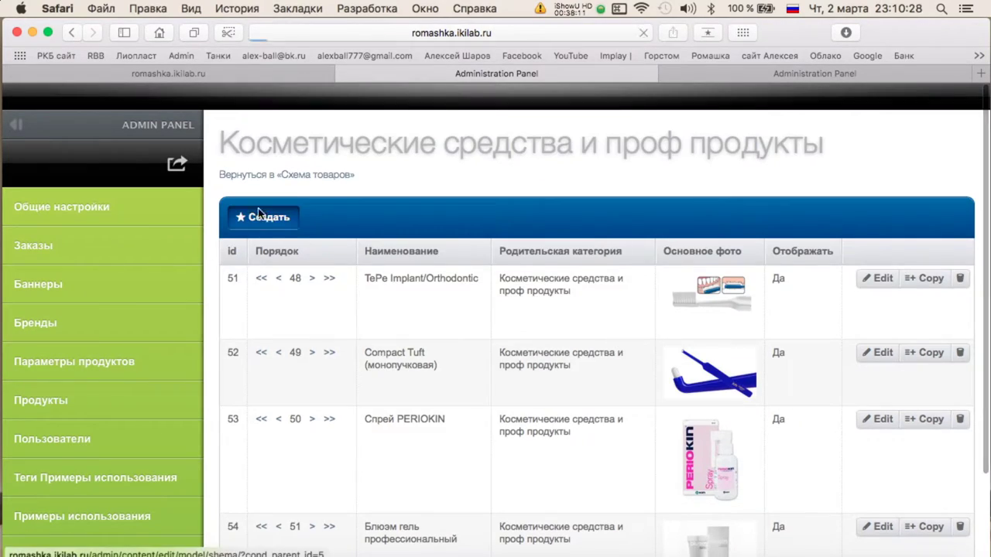
key("ctrl+Up")
left_click(571, 261)
scroll(516, 169, "down", 10)
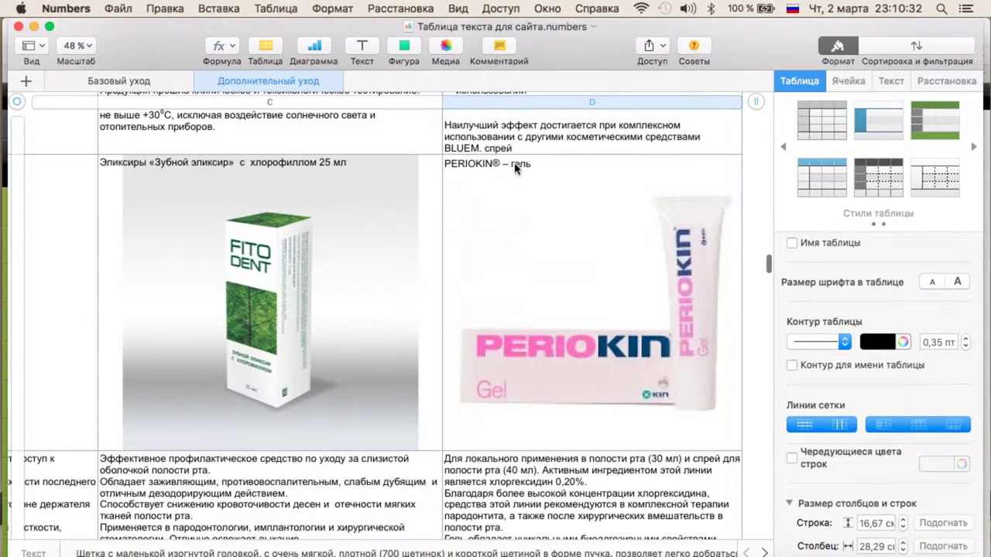
Back in Safari, copy the name Гель для полости рта PERIOKIN 30 мл from the Профессиональные программы ухода list into the new item's Наименование.
key("ctrl+Up")
left_click(502, 325)
scroll(354, 328, "up", 5)
left_click(236, 194)
scroll(505, 308, "down", 8)
double_click(436, 206)
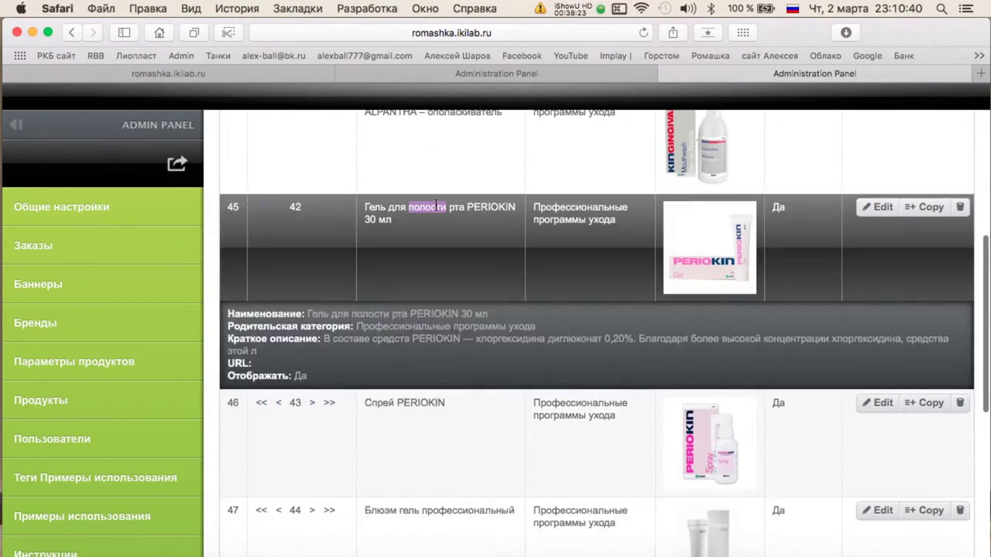
key("super+c")
left_click(495, 73)
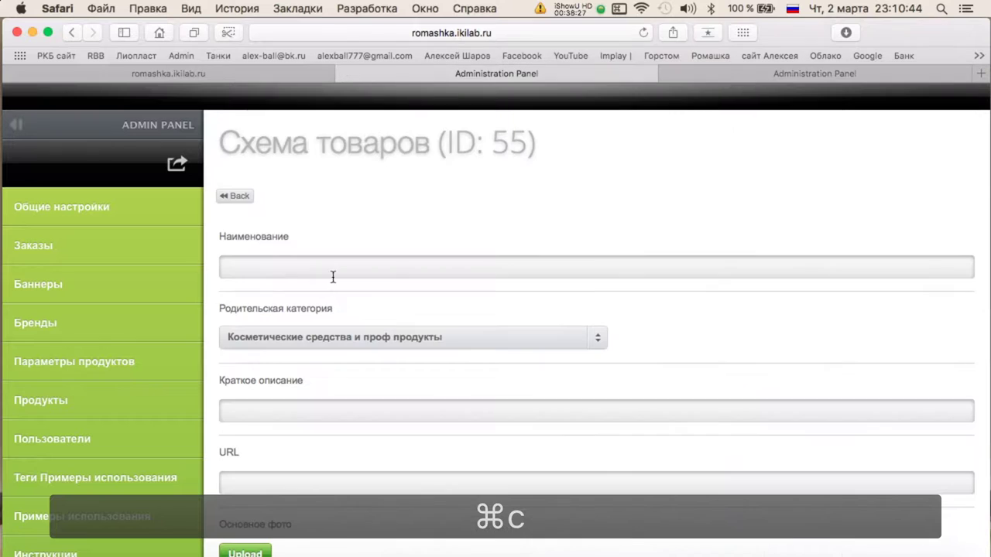
left_click(320, 263)
key("super+v")
Open the existing PERIOKIN gel item for editing and copy its Краткое описание into the new item's Краткое описание.
left_click(777, 73)
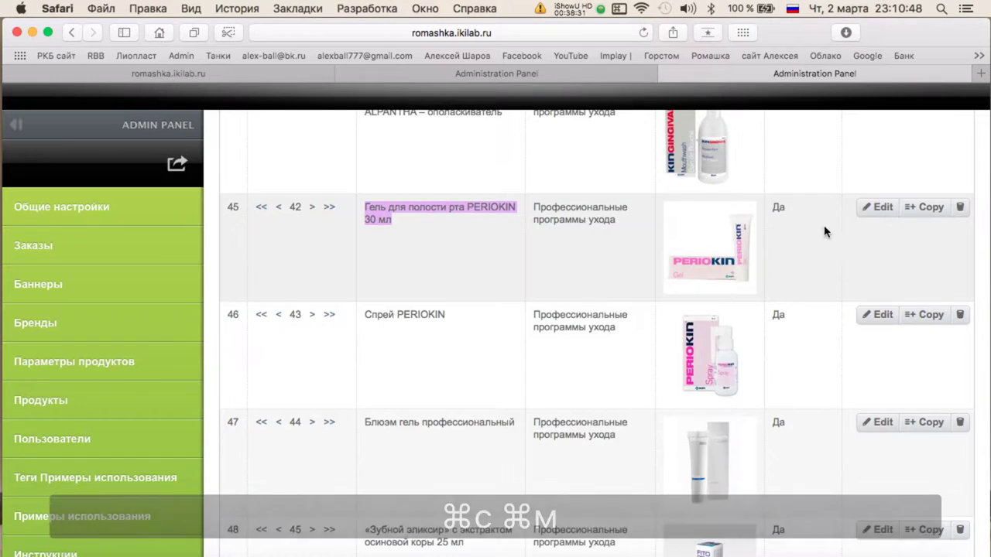
left_click(652, 243)
scroll(455, 251, "down", 2)
triple_click(382, 259)
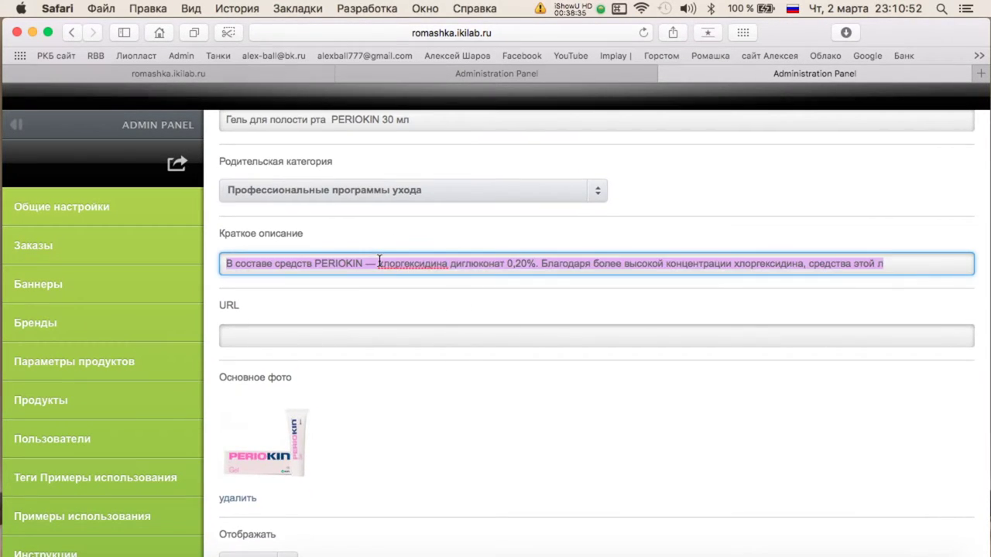
key("super+c")
left_click(542, 73)
scroll(294, 341, "down", 1)
left_click(266, 378)
key("super+v")
scroll(265, 378, "down", 3)
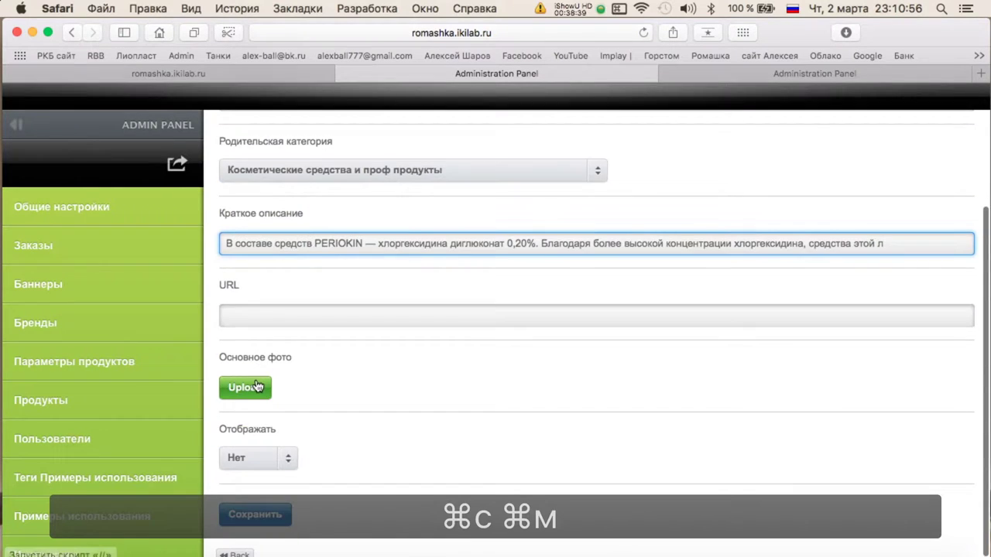
left_click(245, 385)
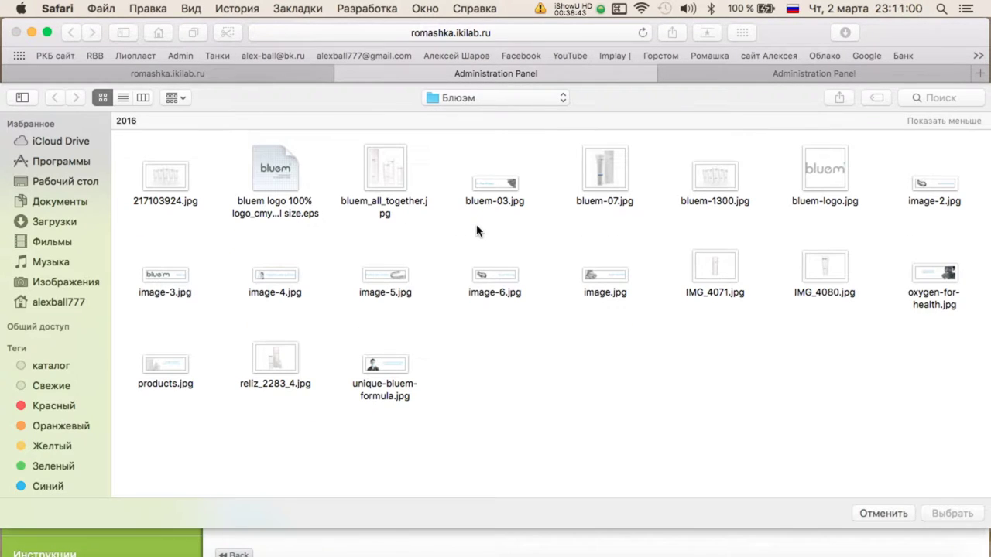
double_click(603, 175)
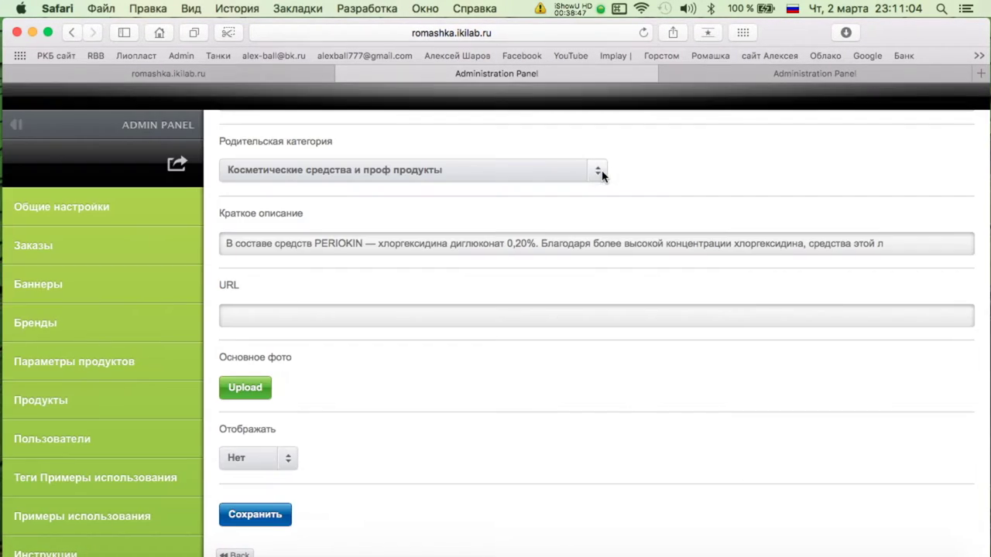
left_click(237, 480)
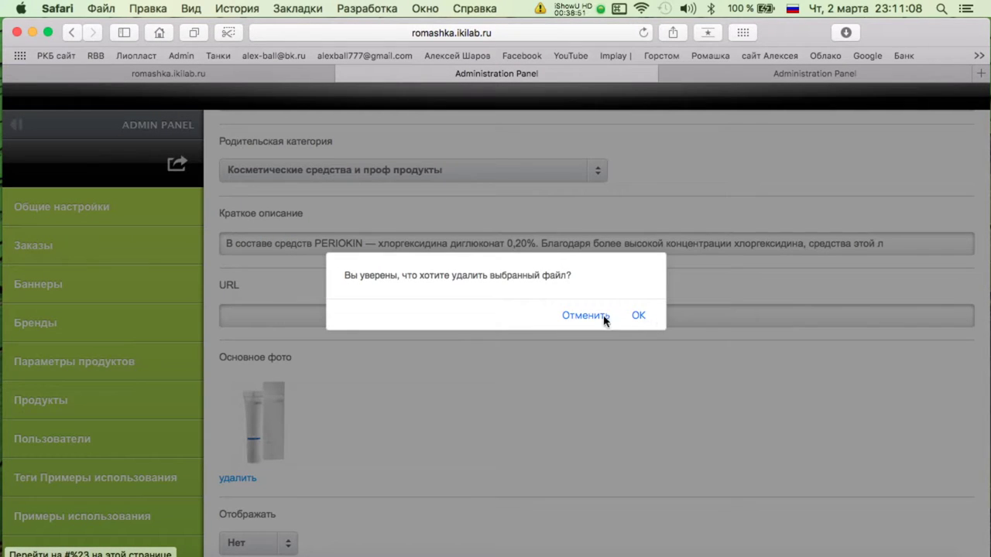
left_click(637, 316)
Upload THe8cydnsIA.jpg from the КИН folder inside Картинки as the PERIOKIN gel item's Основное фото.
left_click(260, 383)
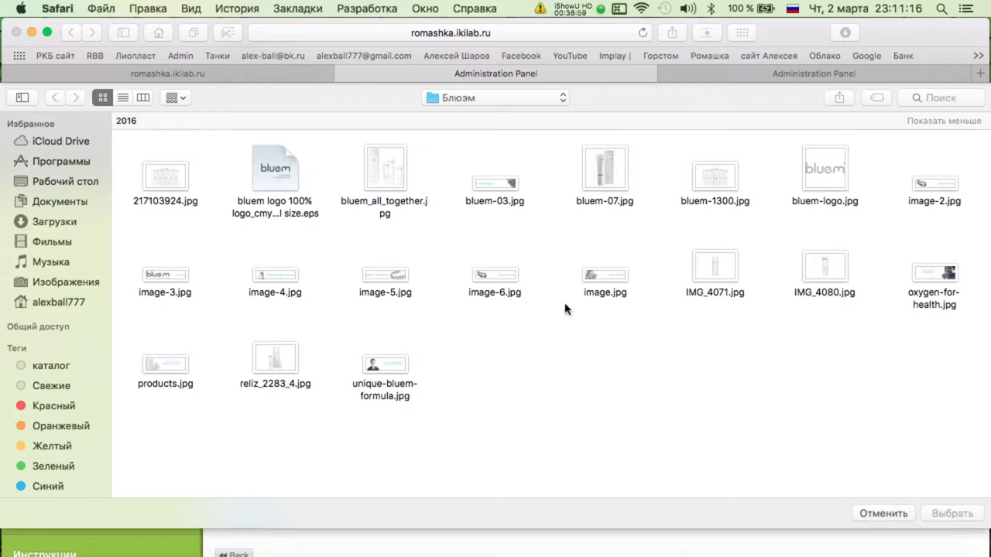
left_click(503, 97)
left_click(495, 116)
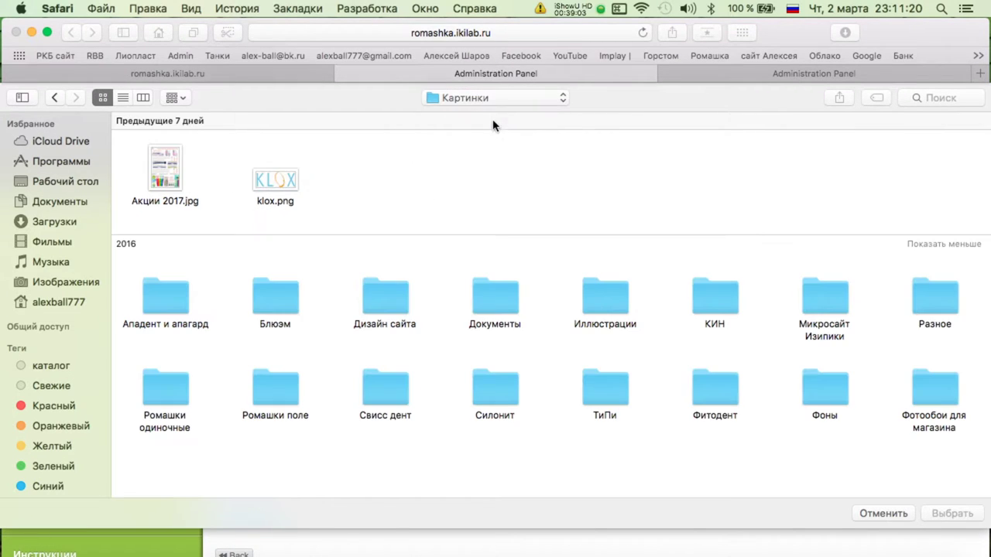
double_click(696, 310)
scroll(276, 292, "down", 5)
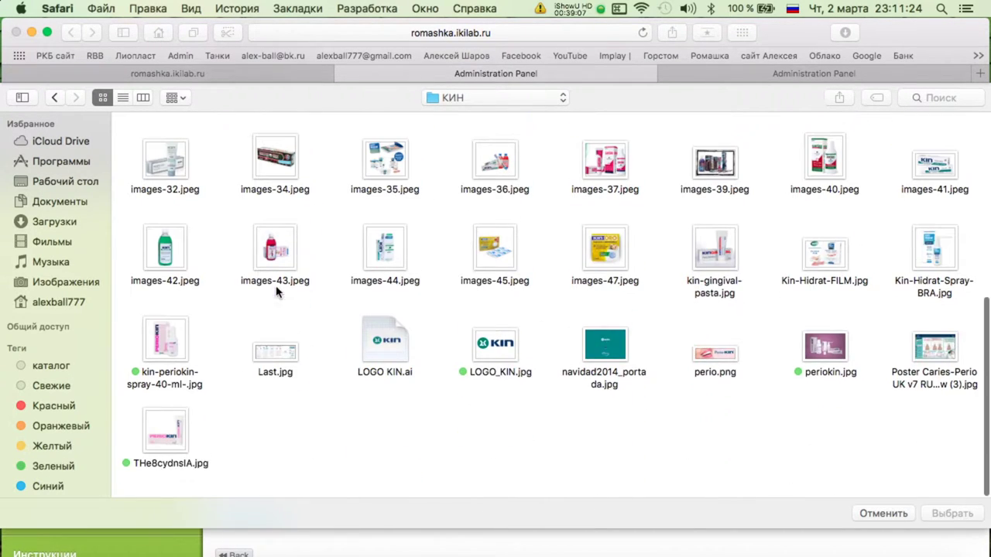
double_click(159, 440)
Set the PERIOKIN gel item's Отображать to Да, save it and return to the category's item list.
scroll(354, 442, "down", 1)
left_click(253, 449)
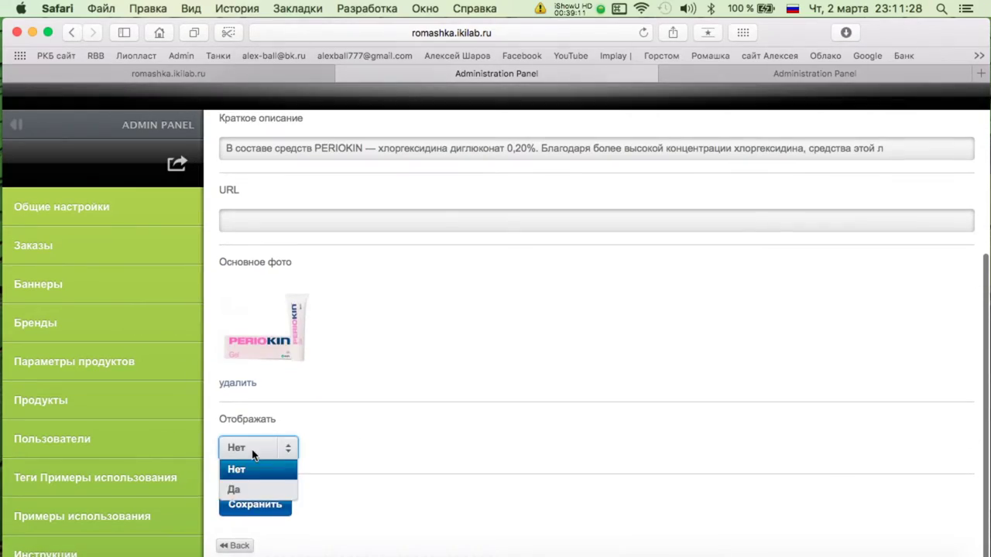
left_click(254, 504)
left_click(232, 194)
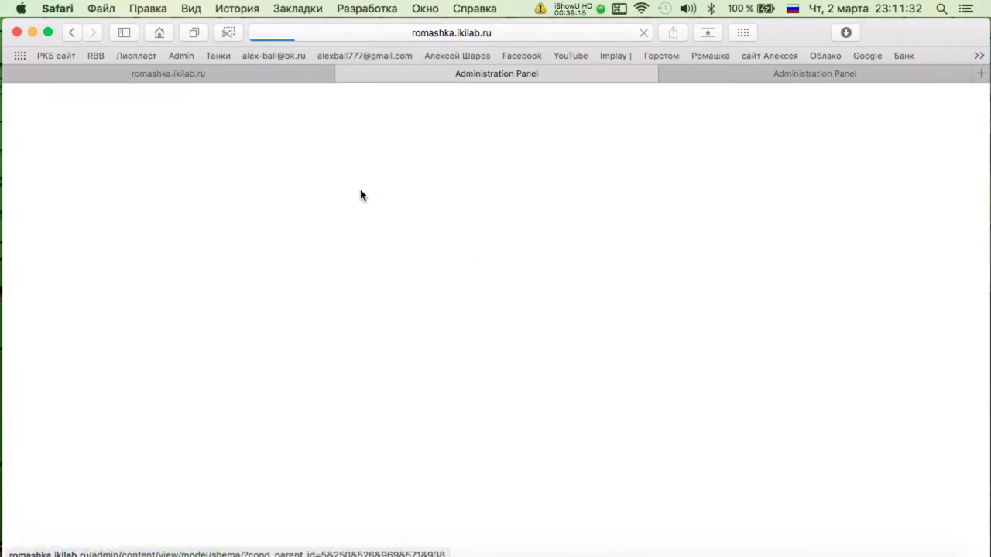
Switch to Numbers and copy the next product title, 3. Отбеливание Клокс, from column D.
key("ctrl+Up")
left_click(562, 217)
scroll(544, 204, "down", 8)
scroll(541, 203, "up", 2)
triple_click(533, 128)
key("cmd+c")
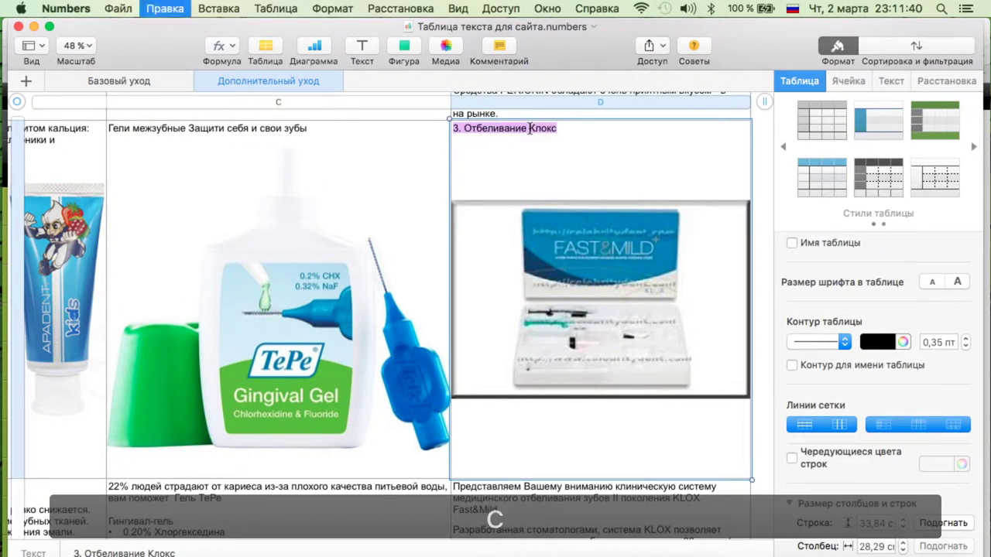
Back in Safari, create a new item in the category and name it Отбеливание Клокс, without the copied number prefix.
key("ctrl+Up")
left_click(432, 173)
scroll(432, 173, "up", 10)
left_click(261, 221)
left_click(503, 275)
key("cmd+v")
left_click_drag(237, 267, 117, 258)
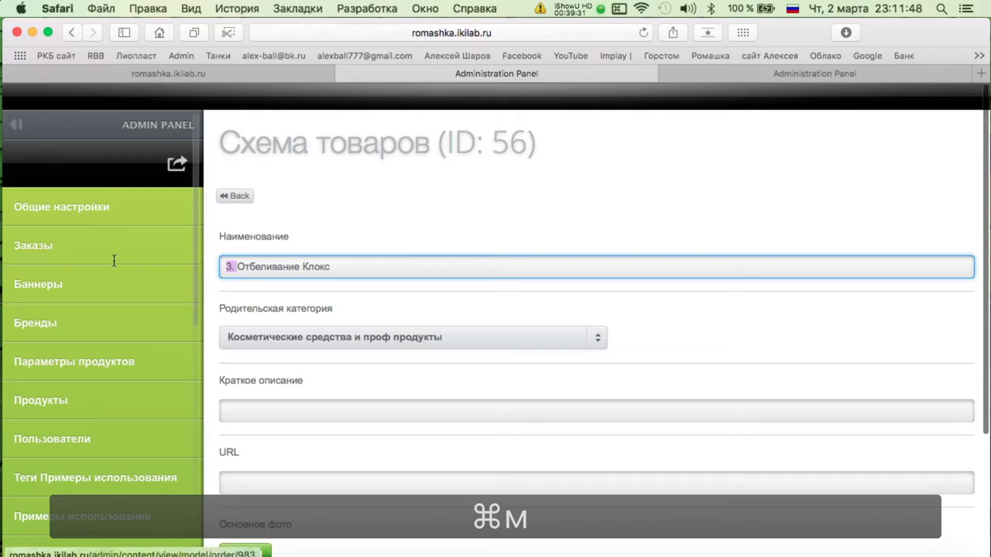
key("BackSpace")
Copy the KLOX paragraph starting «Разработанная стоматологами» from the Numbers table into the new item's Краткое описание in Safari.
mouse_move(0, 2)
left_click(551, 257)
scroll(550, 256, "down", 5)
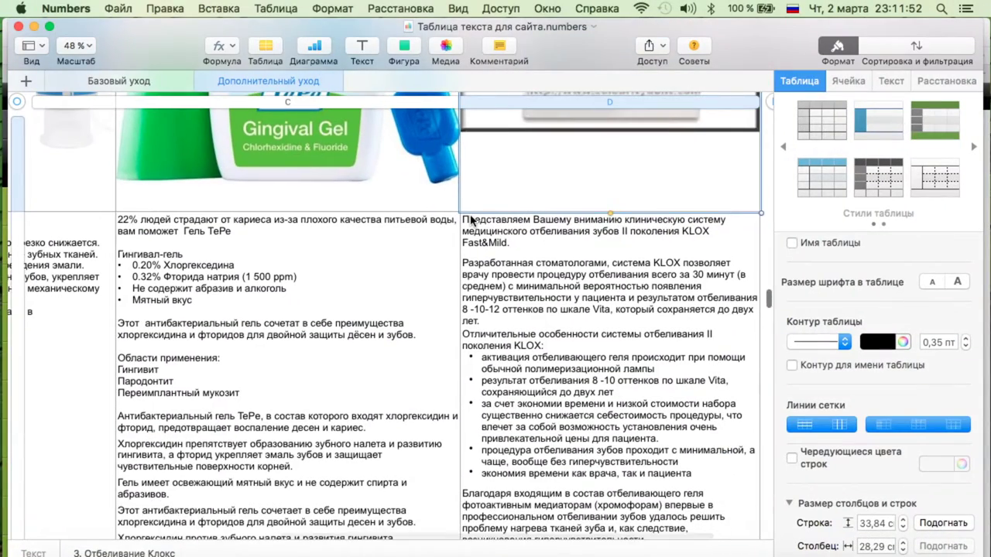
left_click(465, 223)
left_click_drag(464, 264, 646, 277)
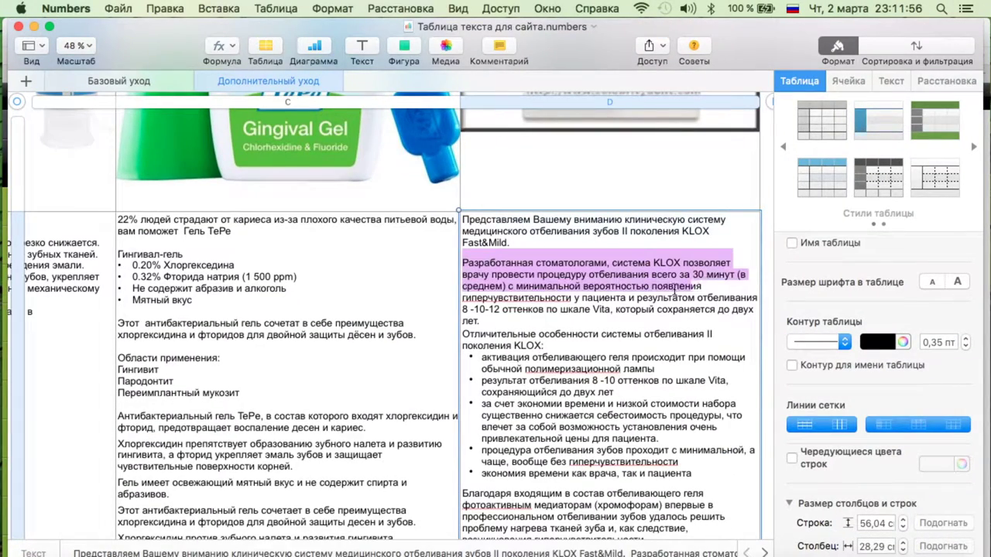
key("cmd+c")
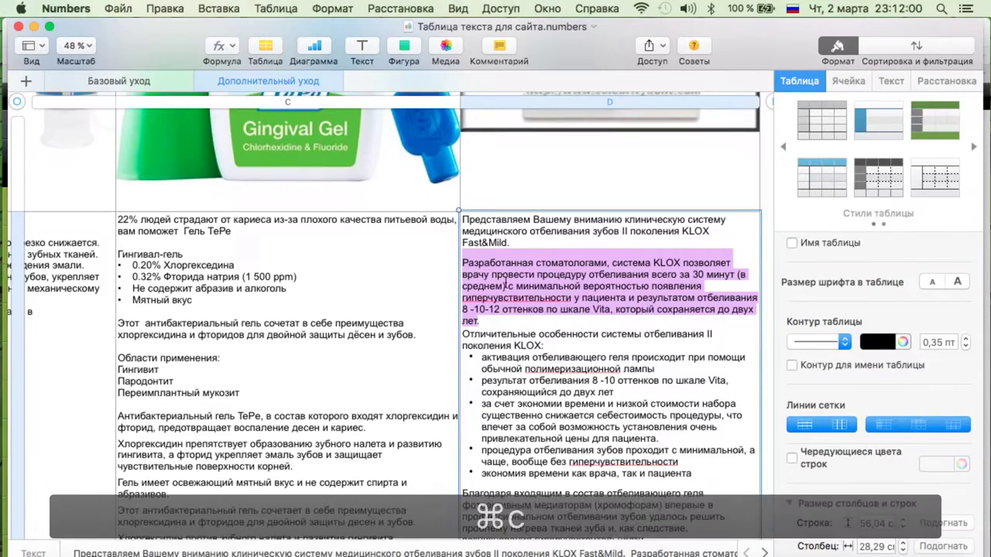
mouse_move(1, 5)
left_click(571, 222)
left_click(372, 413)
key("cmd+v")
Upload klox.png from the Картинки folder as the new item's Основное фото in Safari.
scroll(371, 411, "down", 3)
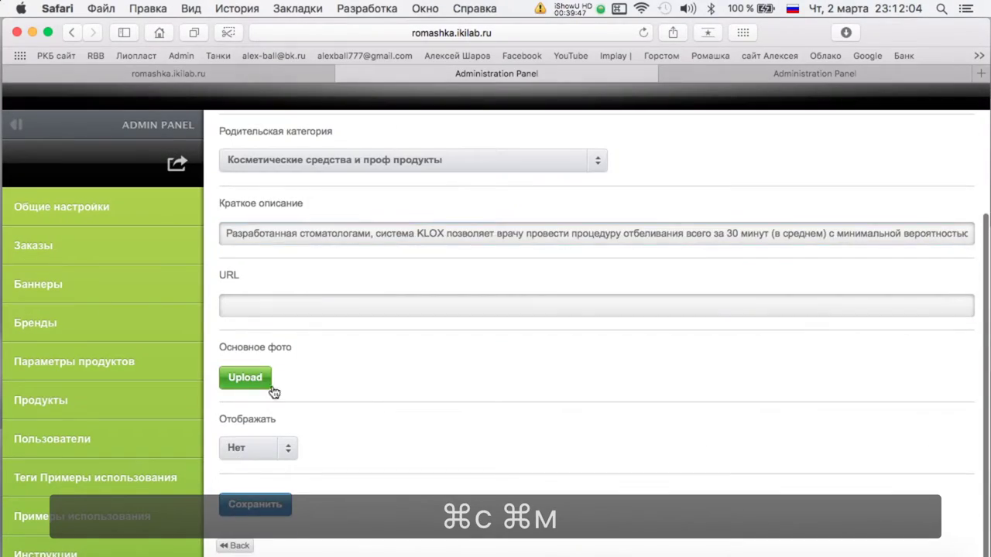
left_click(274, 389)
left_click(496, 99)
left_click(495, 114)
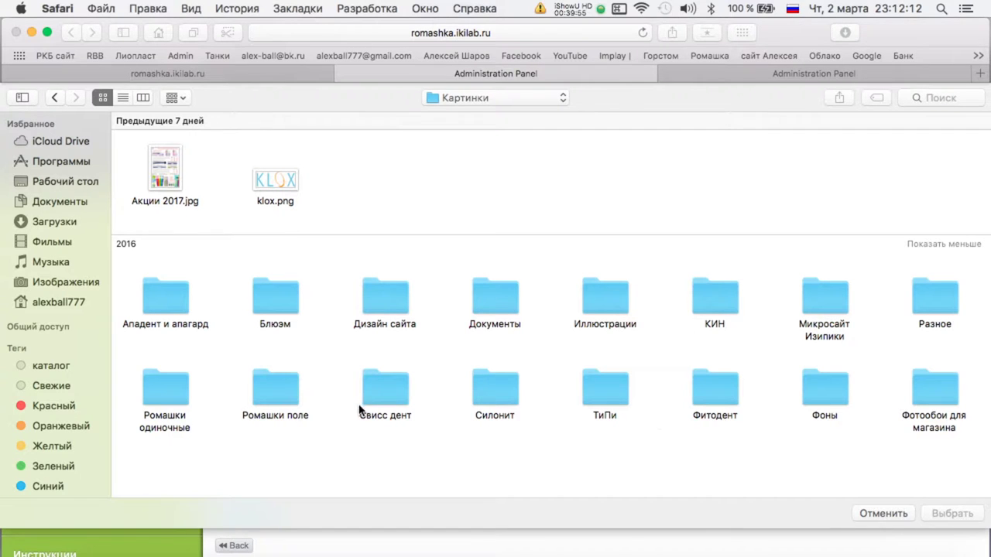
double_click(266, 189)
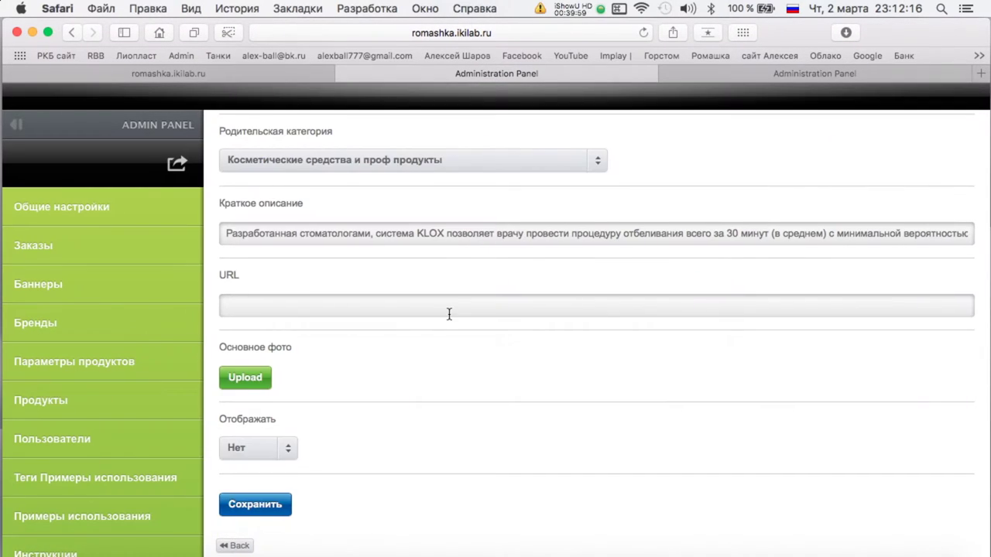
Set the Отбеливание Клокс item's Отображать to Да, save it and return to the category's item list.
scroll(269, 452, "down", 2)
left_click(272, 457)
left_click(262, 465)
left_click(255, 502)
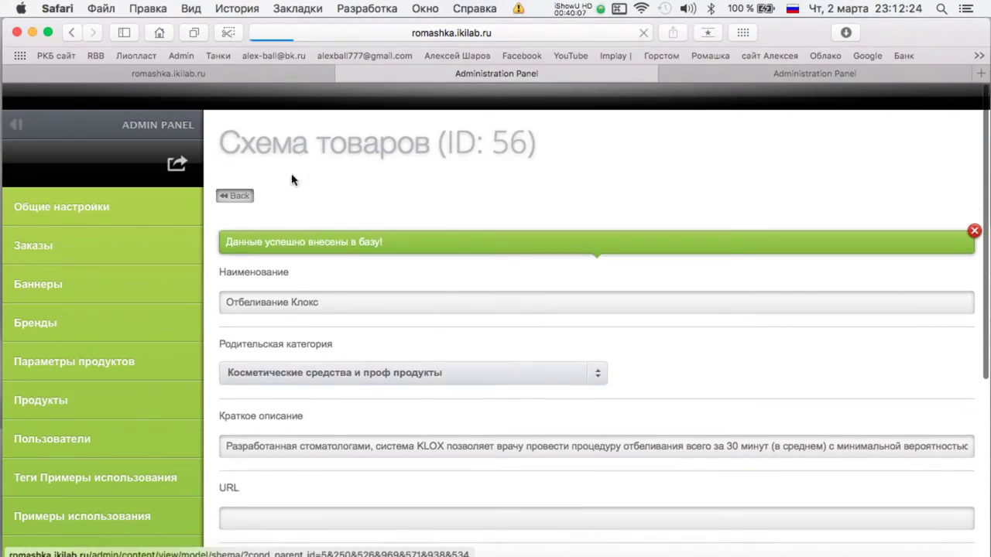
left_click(232, 198)
Switch to Numbers, check column D for remaining products on the Дополнительный уход sheet, and return to Safari.
key("ctrl+Up")
left_click(609, 267)
scroll(610, 267, "down", 10)
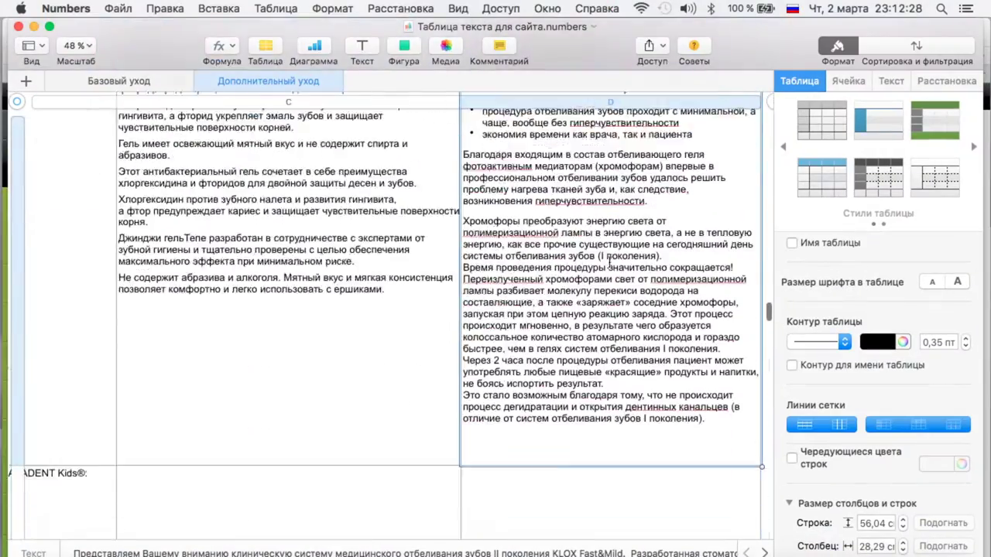
scroll(610, 267, "up", 10)
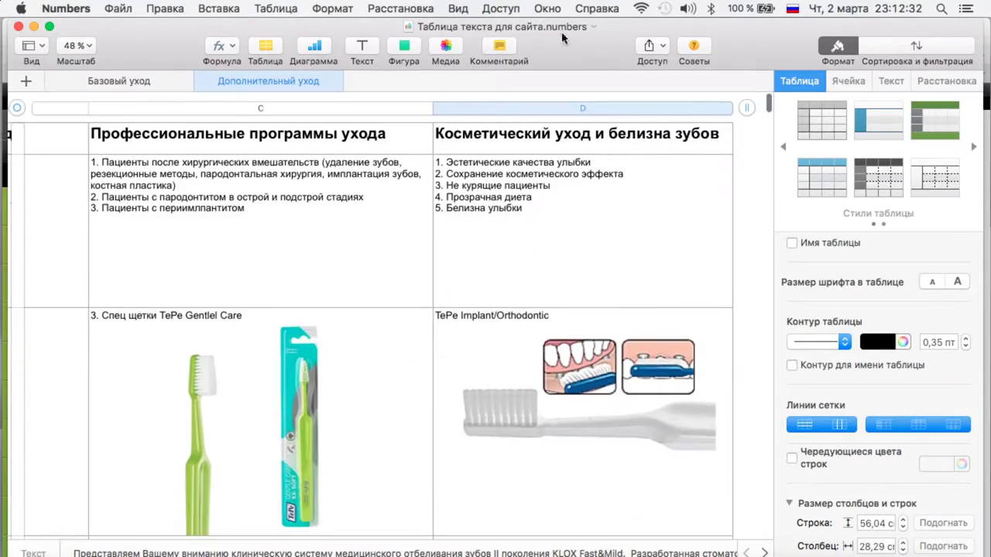
key("ctrl+Up")
left_click(468, 192)
left_click(574, 8)
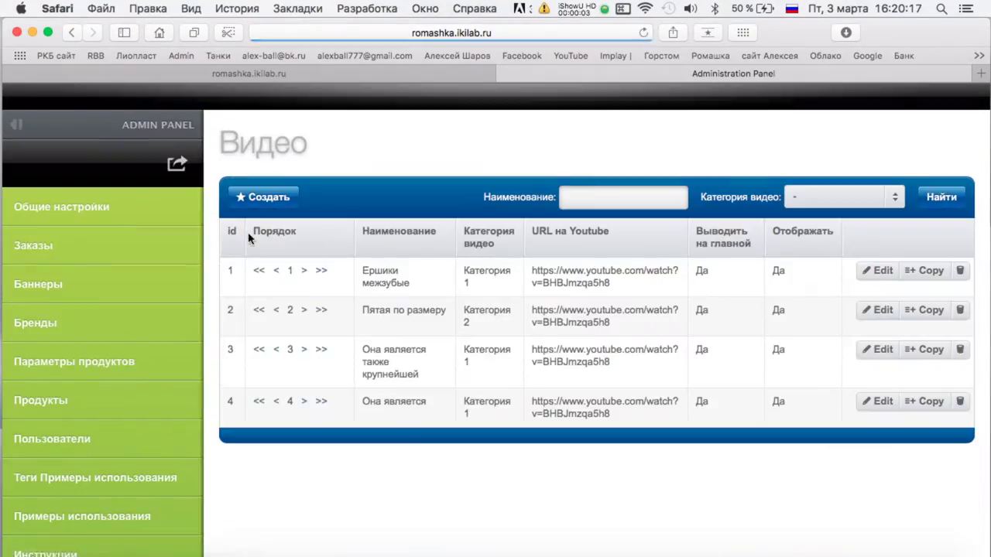
Create a new entry in the Видео section and open your own YouTube channel in a new tab.
scroll(47, 348, "down", 5)
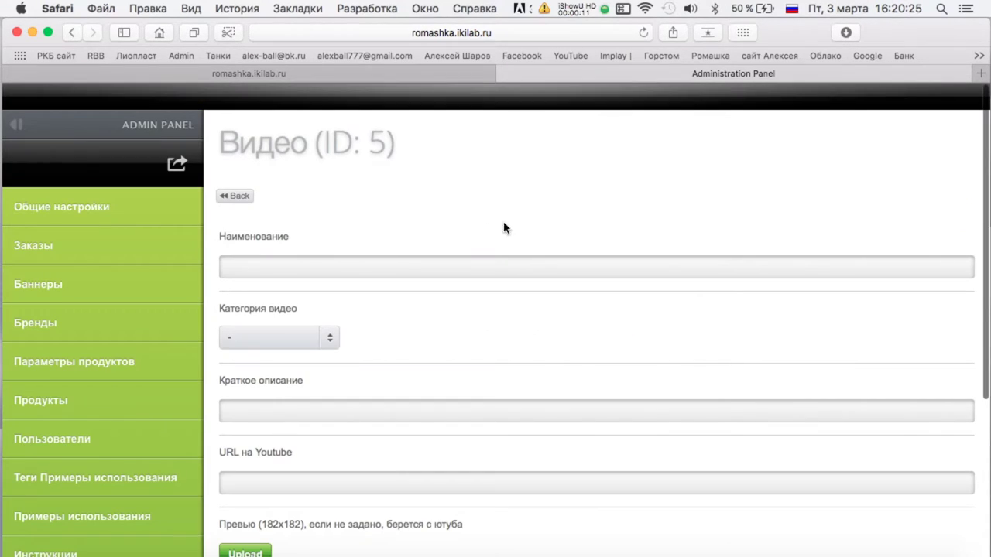
left_click(980, 74)
left_click(574, 55)
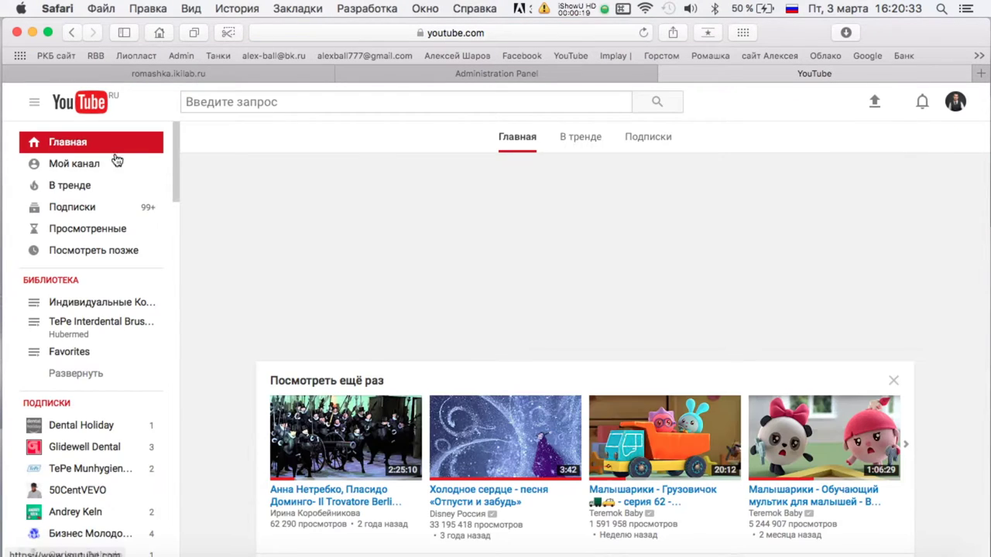
left_click(107, 164)
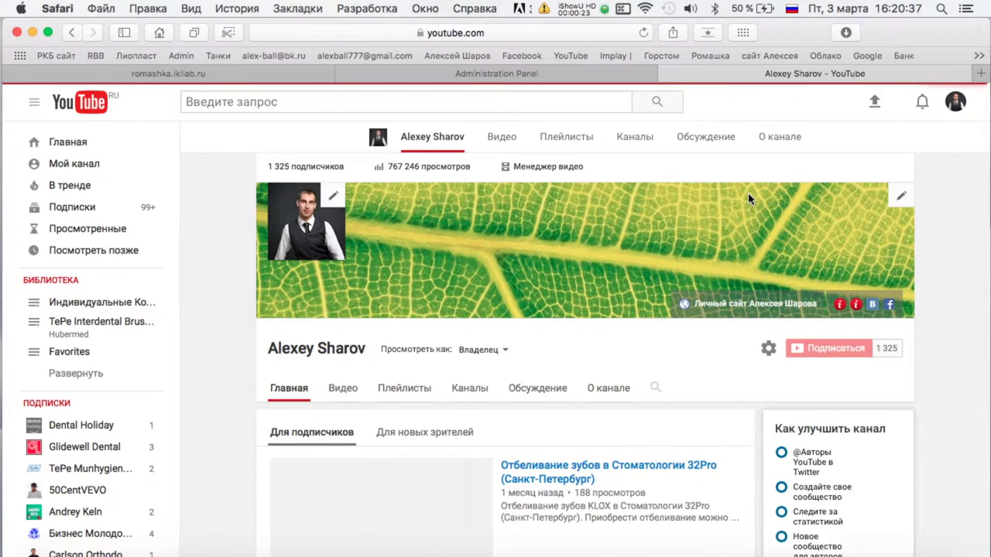
Open the video Отбеливание зубов в Стоматологии 32Pro (Санкт-Петербург) from the channel's uploads.
scroll(747, 199, "down", 5)
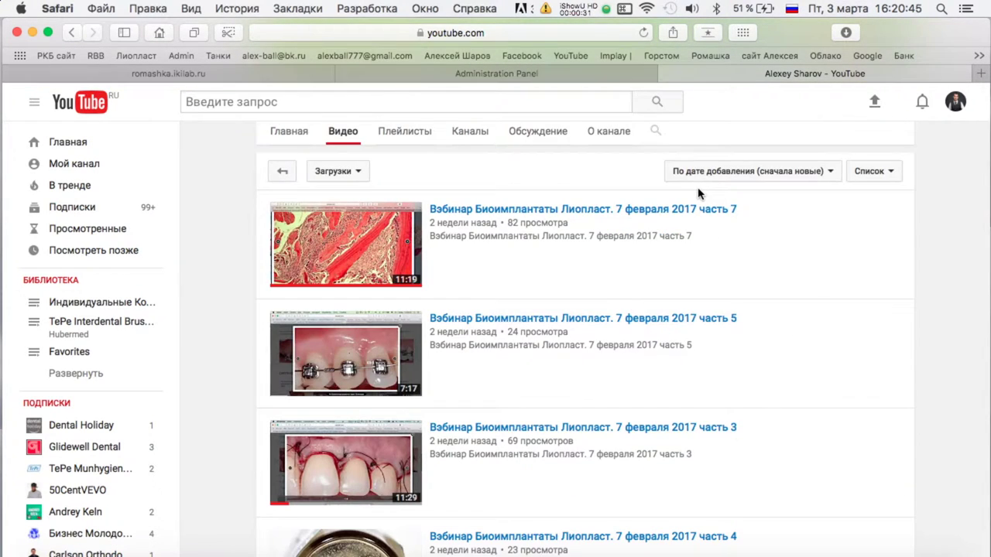
scroll(698, 193, "down", 7)
scroll(699, 193, "down", 4)
scroll(533, 226, "up", 1)
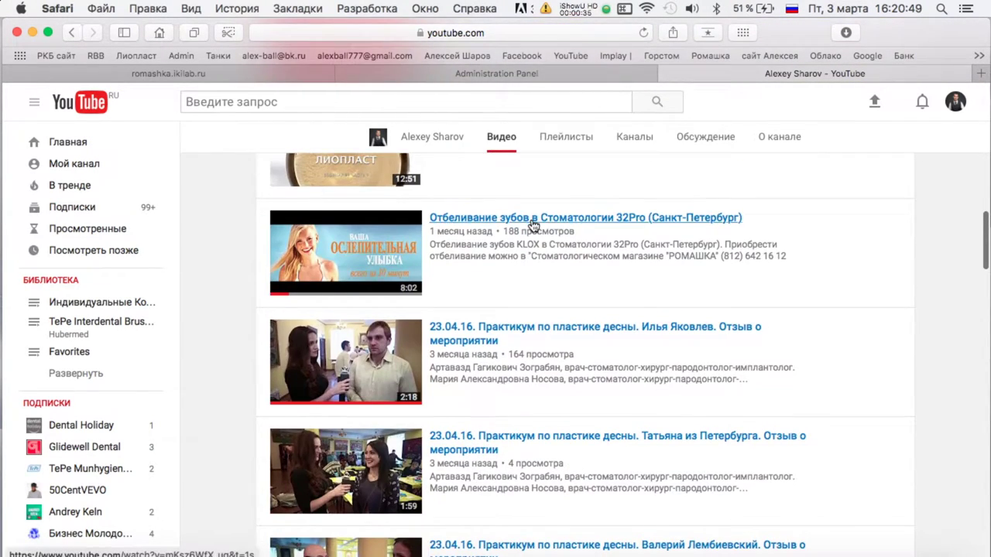
left_click(533, 225)
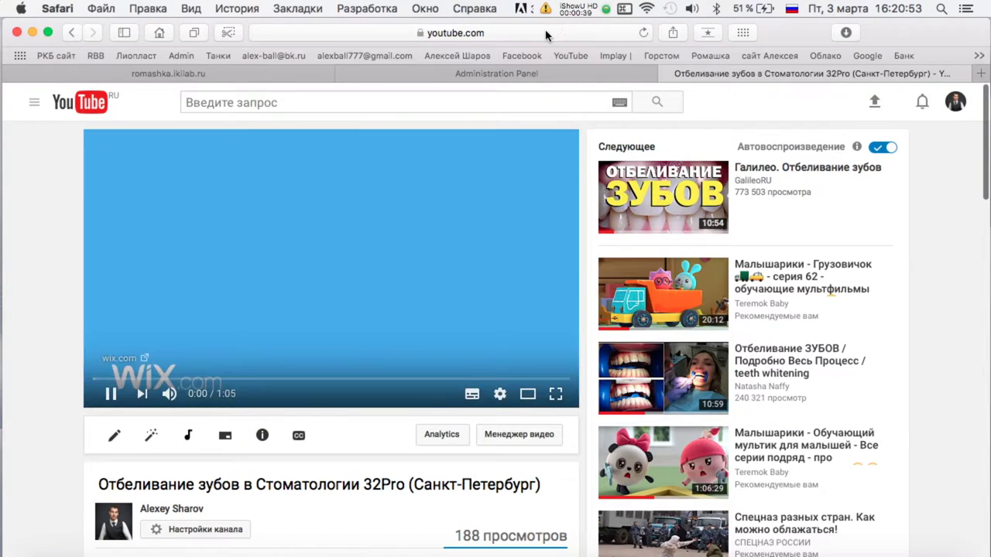
Copy the video's web address, pause playback and paste the address into the new entry's URL на Youtube.
left_click(548, 33)
key("super+c")
left_click(31, 452)
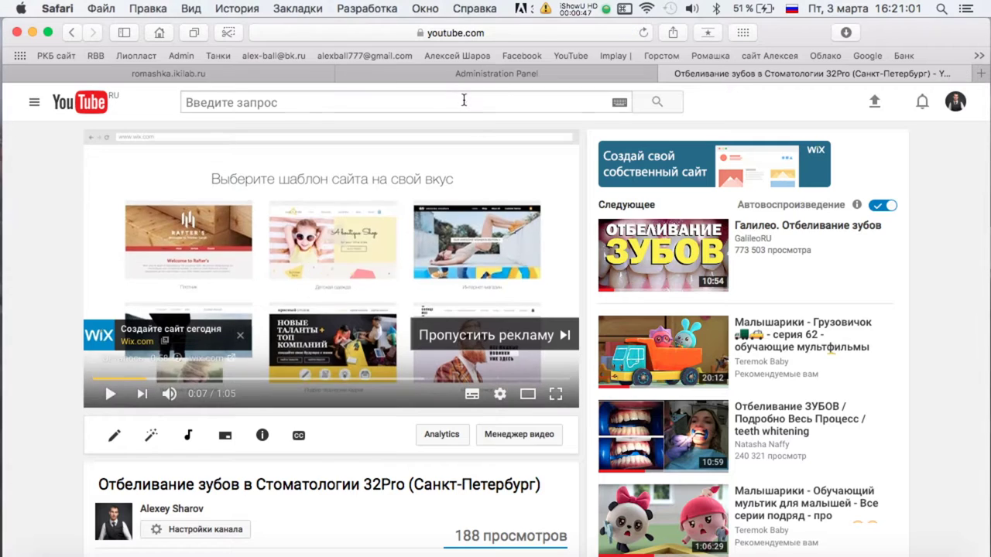
left_click(449, 75)
scroll(283, 435, "down", 2)
left_click(281, 432)
key("super+v")
left_click(299, 364)
Copy the video's title from YouTube into the new entry's Наименование.
left_click(709, 75)
scroll(397, 291, "down", 4)
left_click(420, 225)
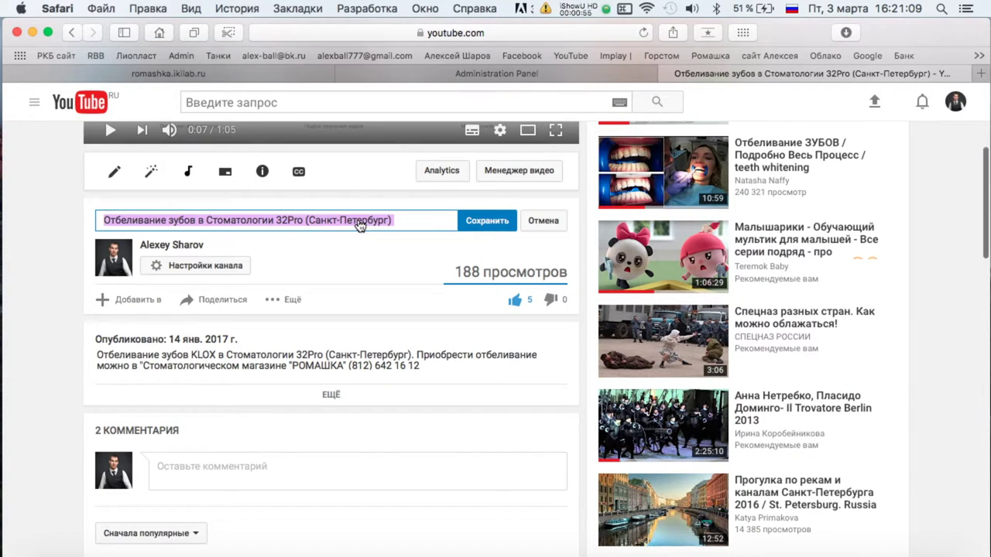
key("super+c")
left_click(367, 84)
left_click(286, 221)
key("super+v")
left_click(303, 290)
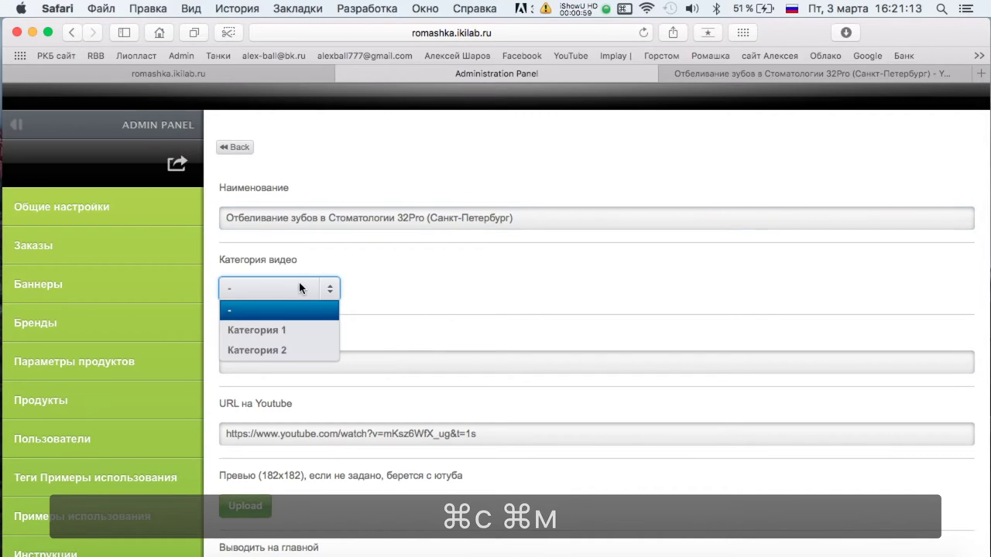
left_click(298, 329)
left_click(758, 77)
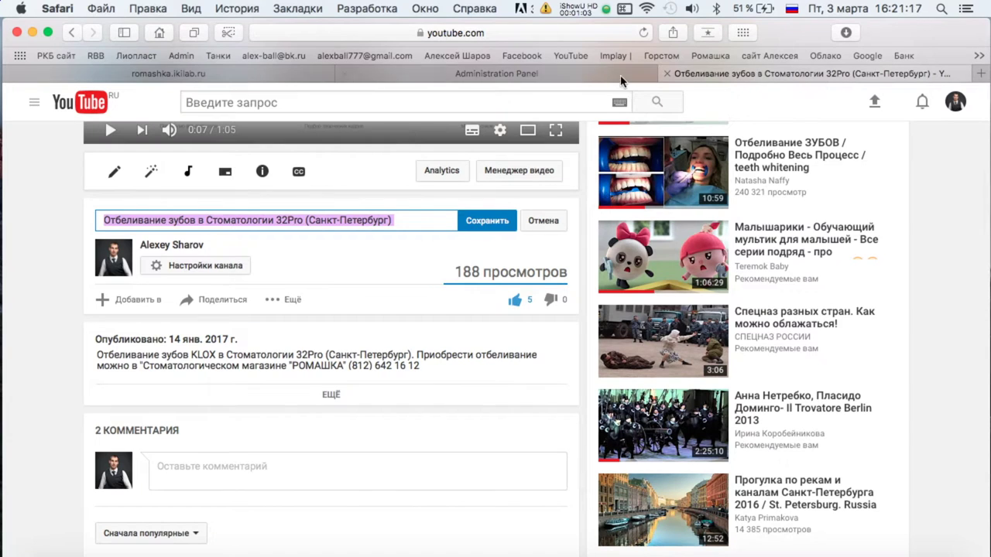
left_click(592, 78)
left_click(303, 290)
left_click(287, 315)
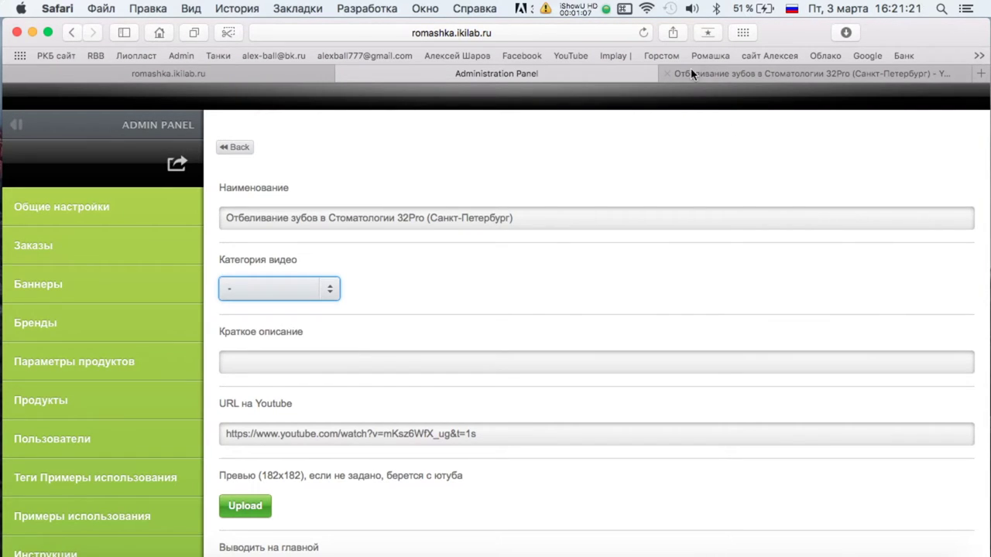
Copy the video's full description from YouTube into the entry's Краткое описание.
left_click(667, 78)
left_click(220, 370)
scroll(320, 349, "down", 5)
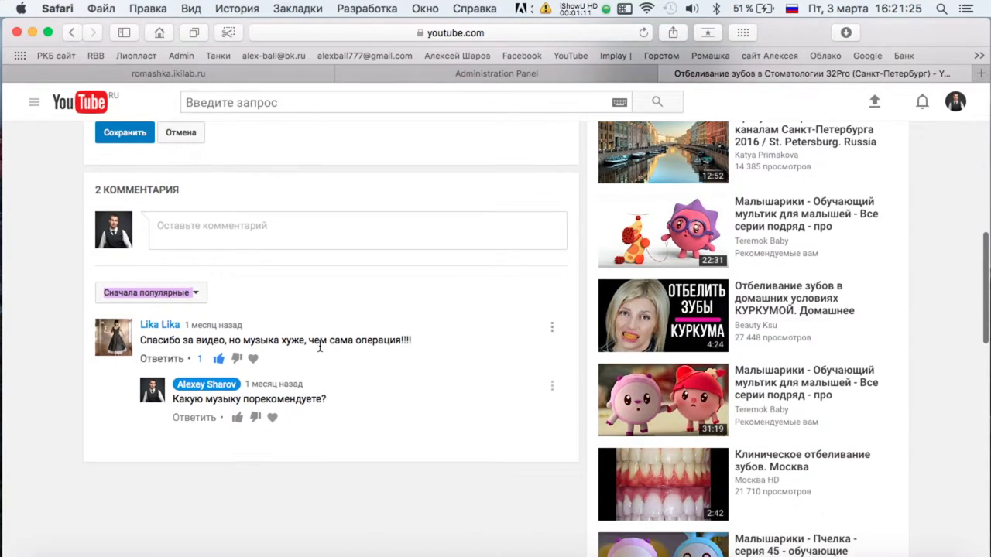
scroll(320, 349, "up", 5)
triple_click(291, 288)
key("super+c")
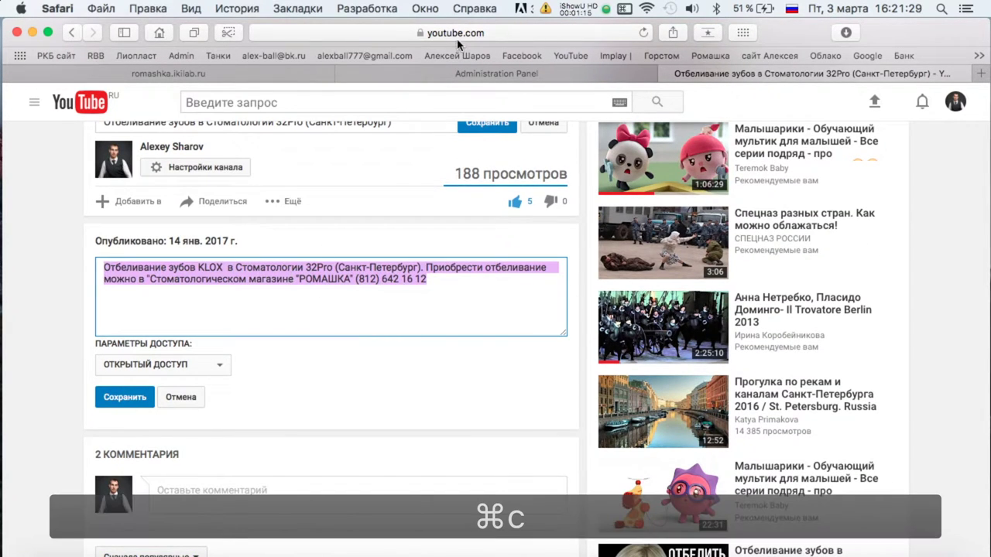
left_click(440, 75)
left_click(308, 358)
key("super+v")
scroll(473, 451, "down", 2)
left_click(237, 440)
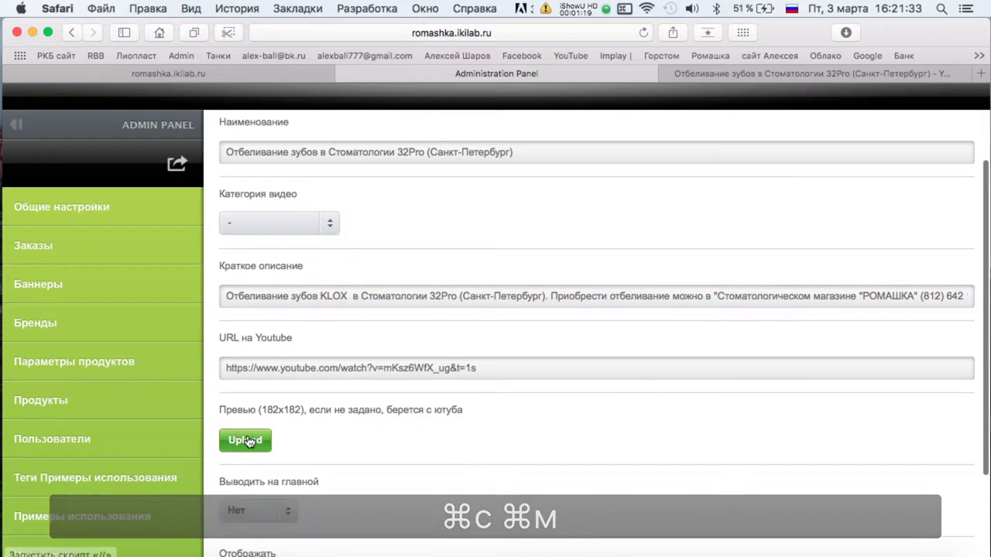
key("Escape")
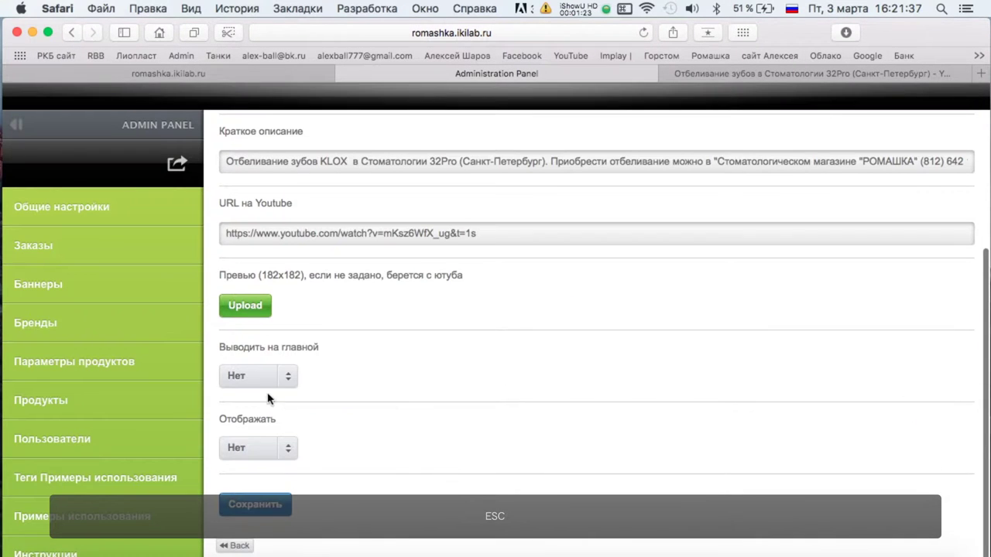
Set both Выводить на главной and Отображать to Да for the video entry.
left_click(282, 377)
left_click(234, 417)
left_click(258, 447)
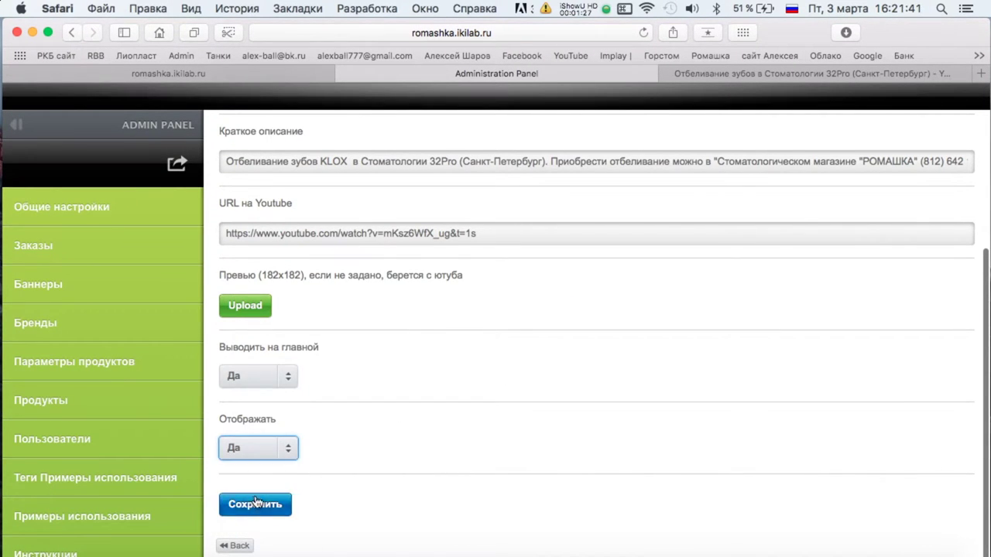
Set the entry's Категория видео to Категория 1, save it and return to the Видео list.
scroll(421, 440, "up", 7)
left_click(328, 341)
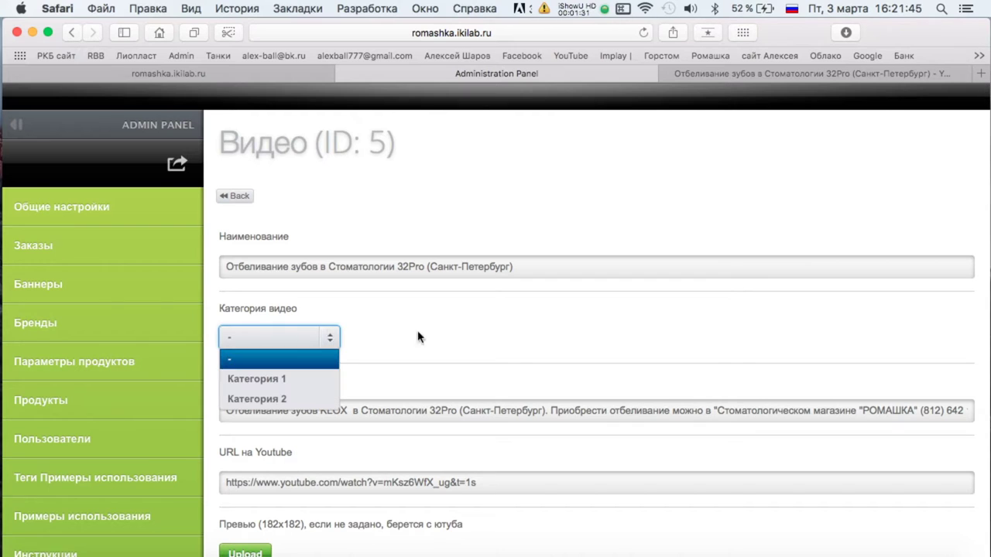
left_click(307, 379)
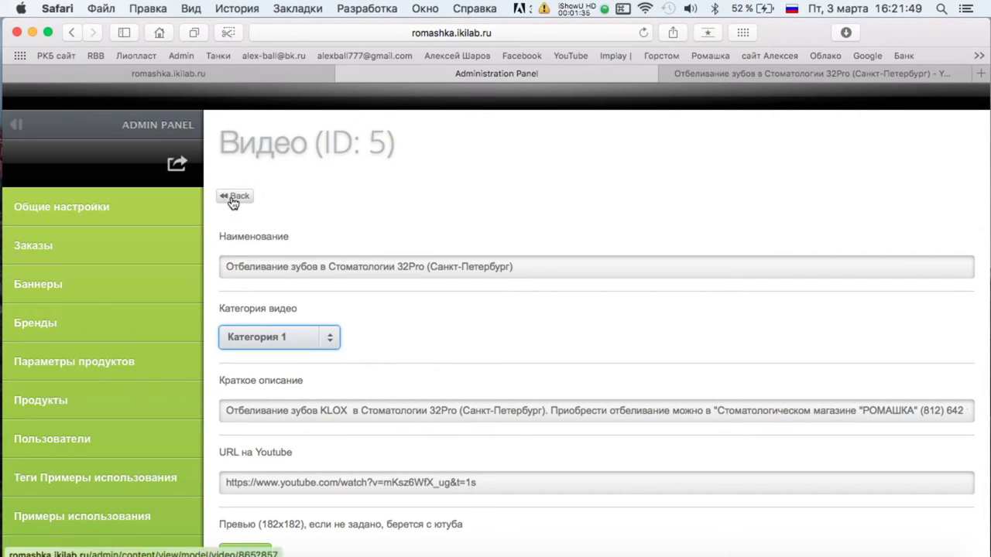
scroll(327, 458, "down", 7)
left_click(254, 500)
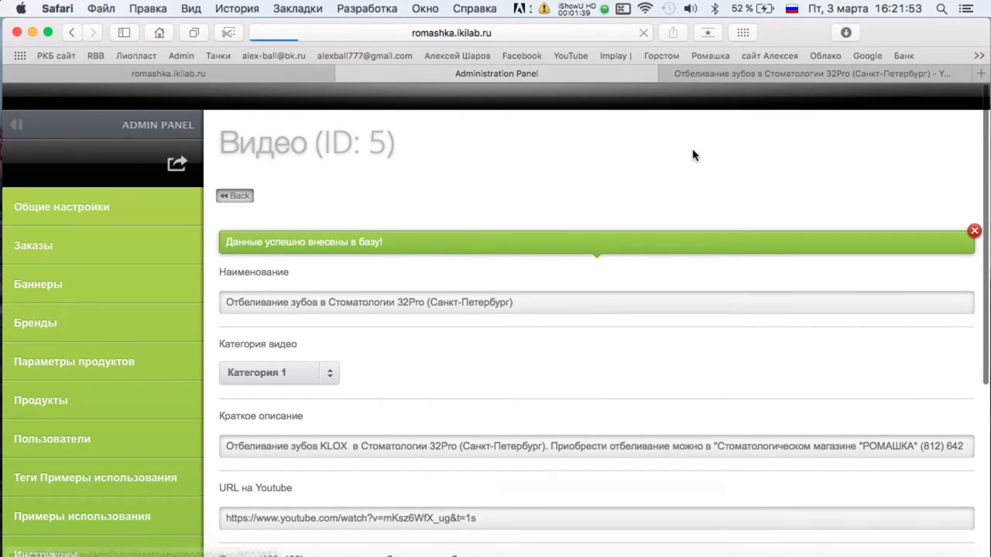
Open Категория 1 for editing in the Категории видео section.
scroll(46, 398, "down", 5)
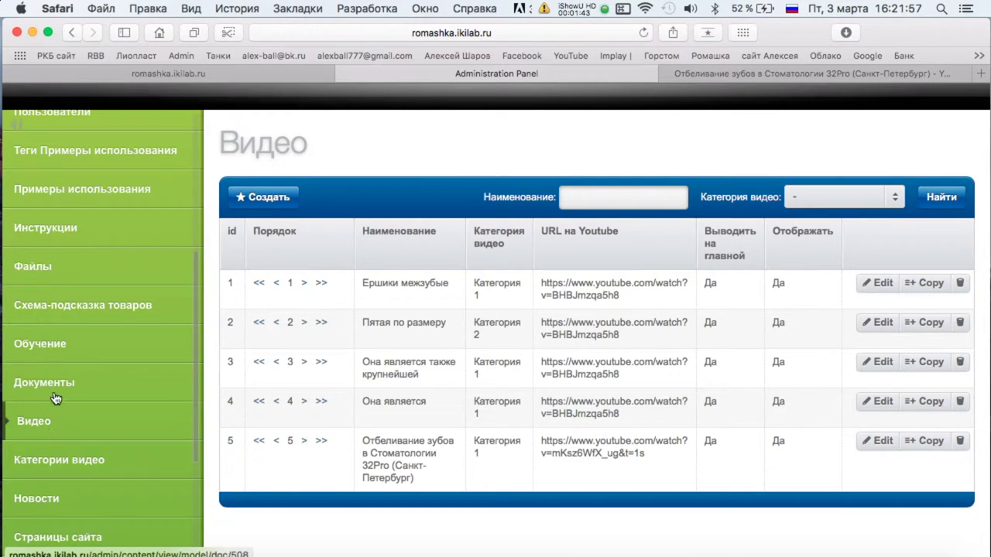
left_click(38, 454)
left_click(883, 258)
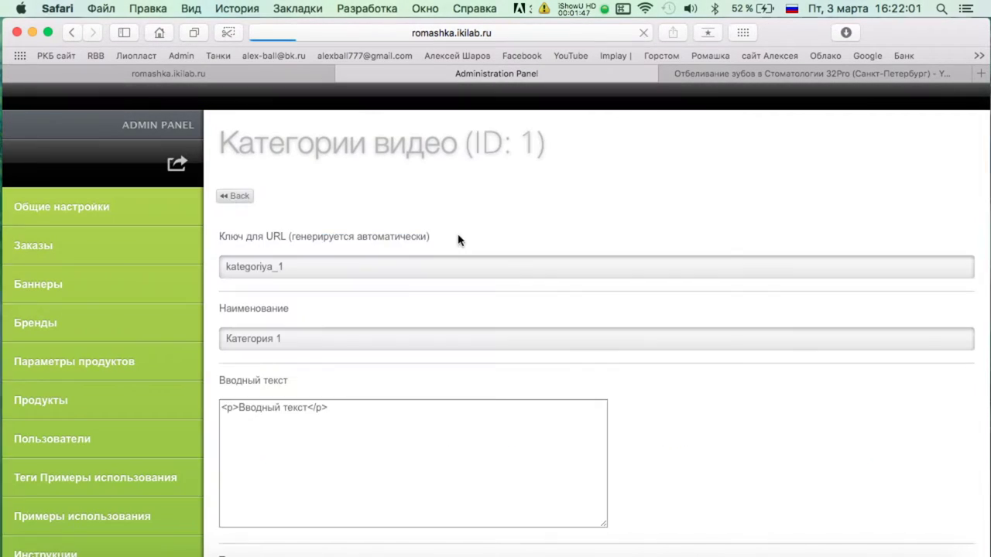
Replace the category's Наименование with Примеры использования and clear its Ключ для URL.
triple_click(401, 260)
type("Примеры использования")
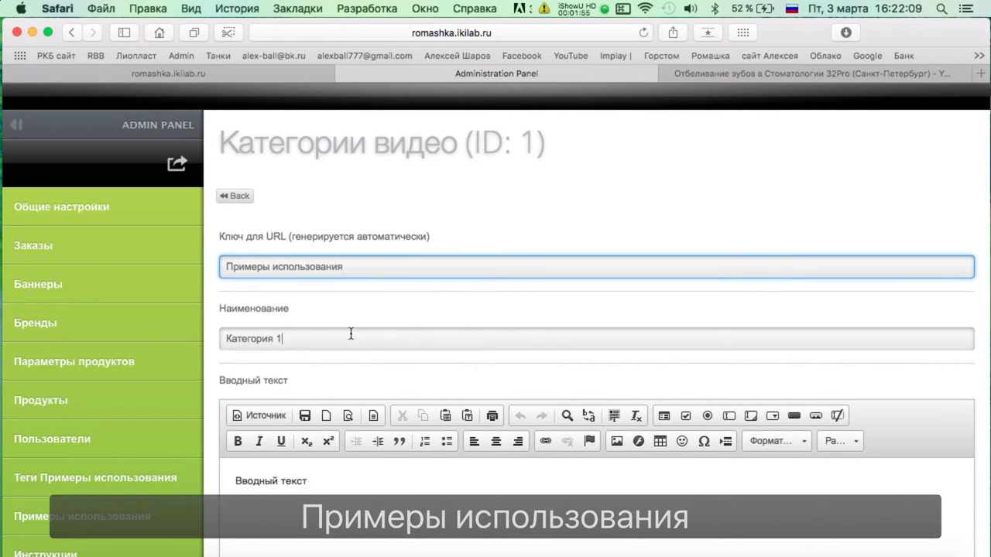
triple_click(351, 334)
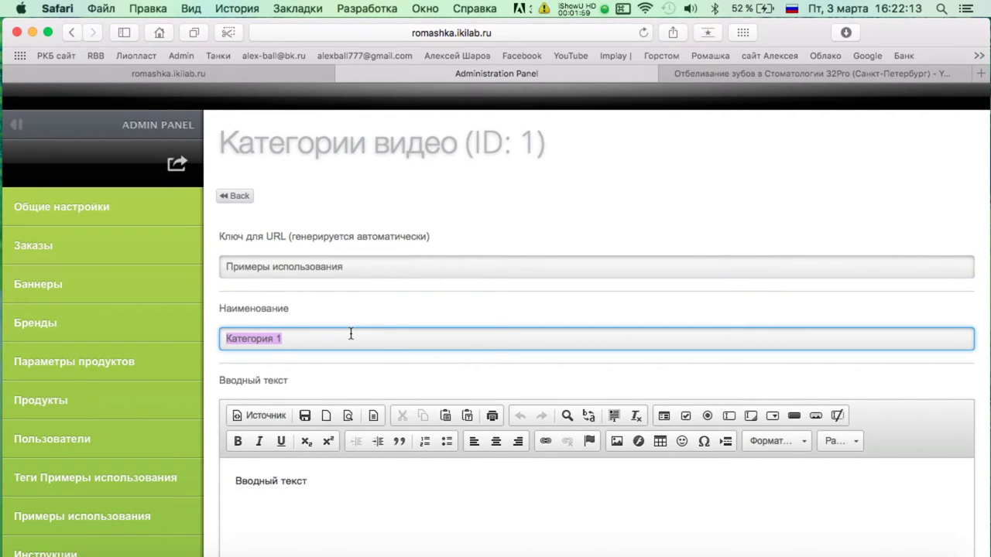
key("super+z")
key("super+shift+z")
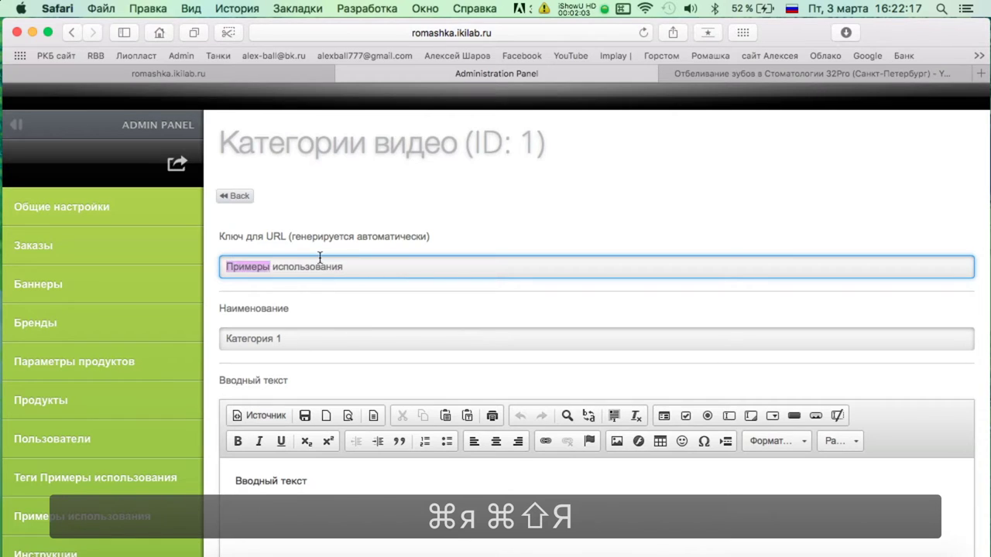
key("super+x")
double_click(266, 338)
key("super+v")
key("super+z")
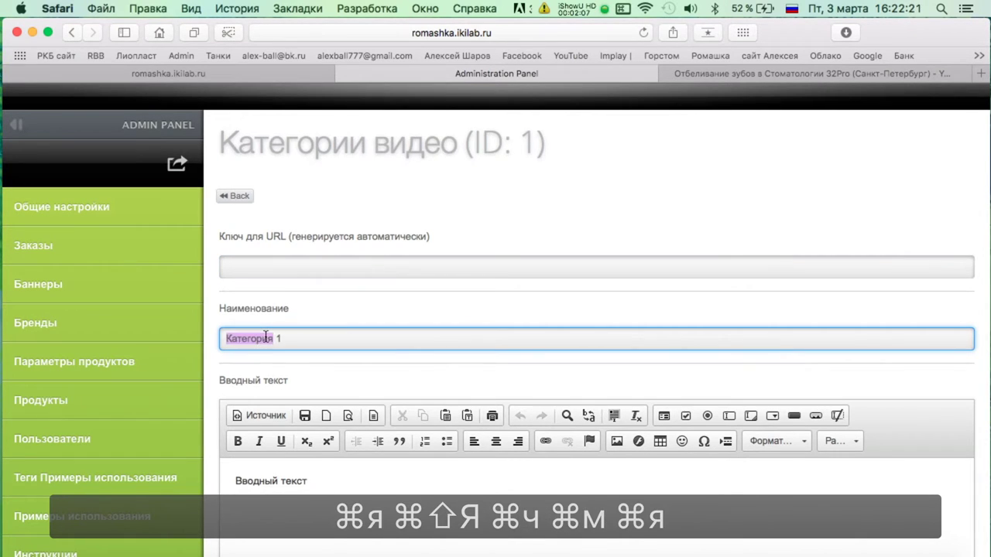
key("super+v")
Replace the Вводный текст content with the phrase Примеры использования repeated several times.
scroll(401, 270, "down", 2)
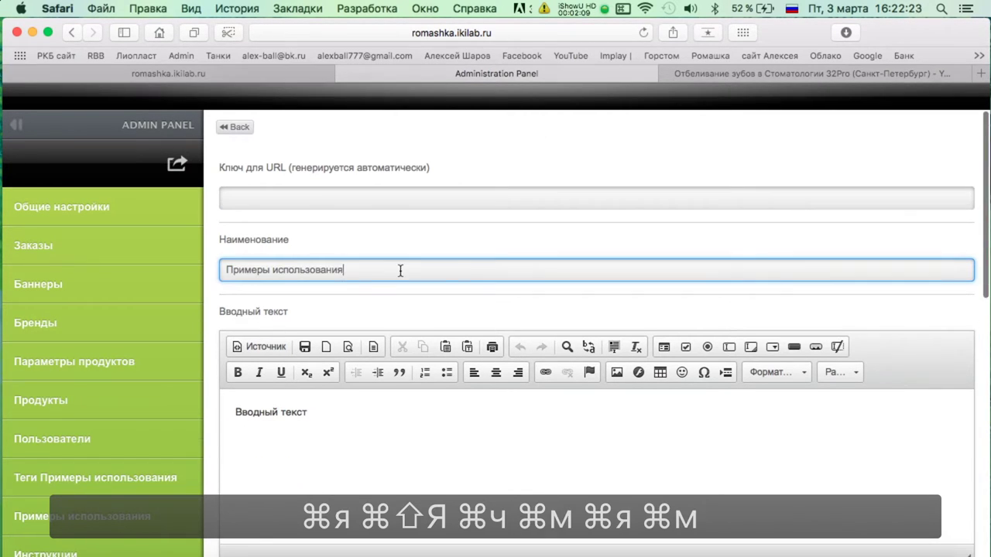
triple_click(324, 407)
key("super+v")
key("ctrl+shift+Left")
key("super+c")
key("Right")
key("super+v")
key("super+v")
key("super+v")
Replace the content of the text editor below Вводный текст with Примеры использования. repeated five times.
scroll(596, 294, "down", 5)
scroll(596, 294, "down", 1)
triple_click(323, 433)
key("super+v")
key("super+v")
key("super+v")
key("super+v")
key("super+v")
Save the edited Примеры использования video category.
scroll(596, 294, "down", 5)
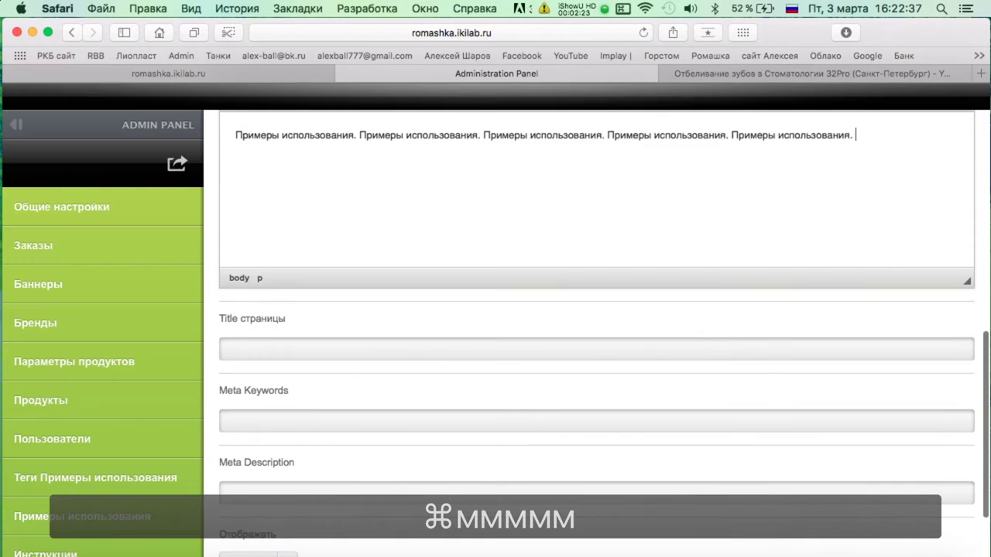
scroll(291, 399, "down", 3)
right_click(256, 511)
left_click(381, 422)
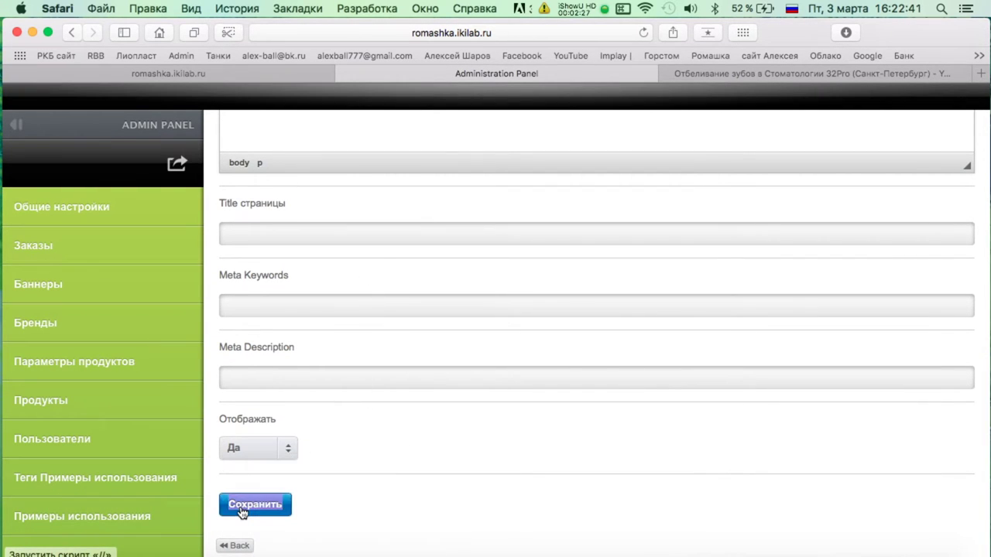
Examine the Видео section on the site's home page, including the teeth-whitening video's thumbnail, title and description.
left_click(206, 75)
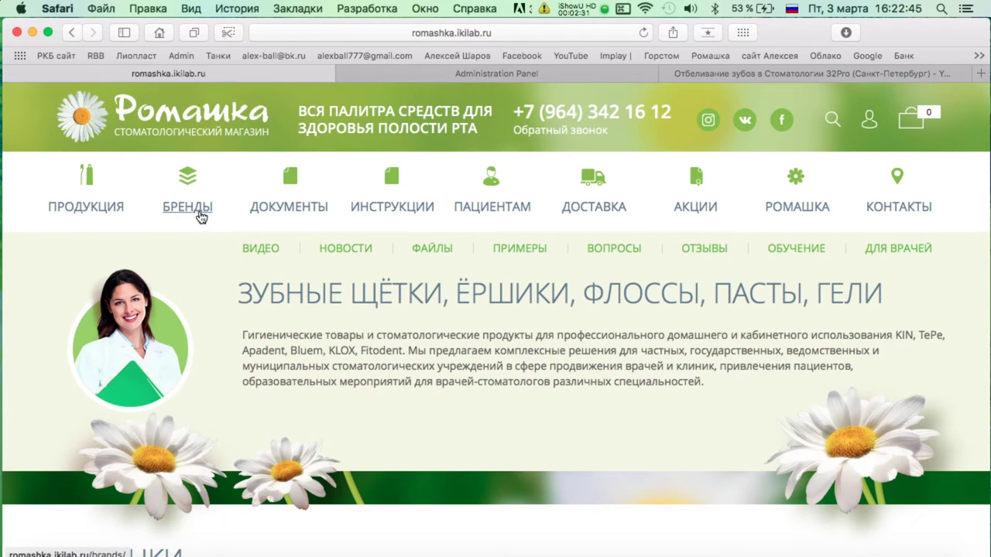
scroll(460, 267, "down", 20)
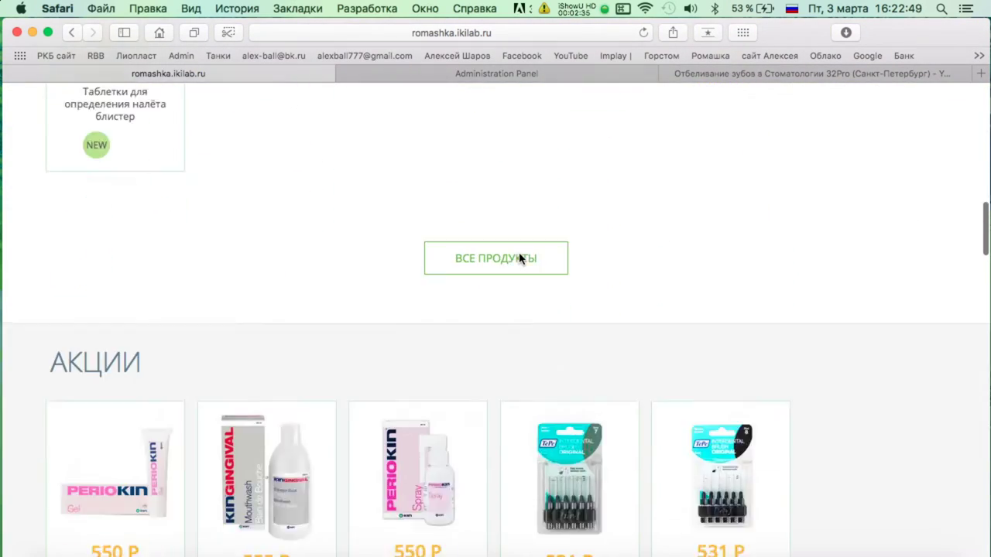
scroll(520, 259, "down", 6)
scroll(697, 300, "down", 5)
scroll(697, 300, "up", 6)
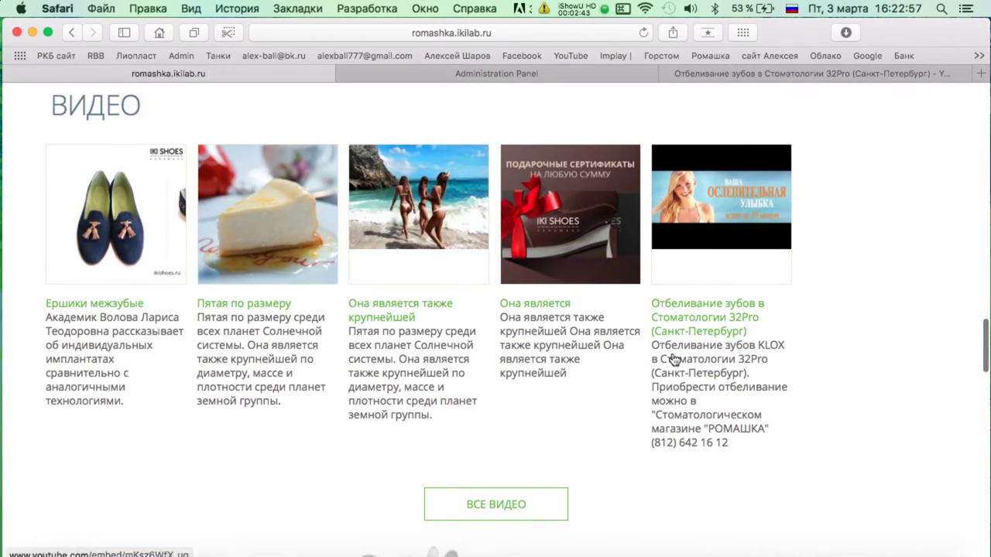
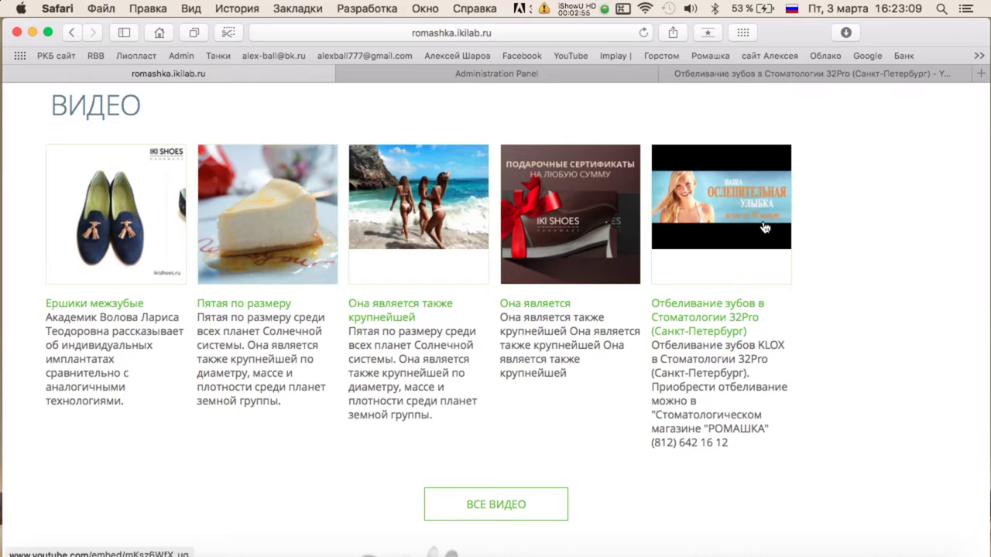
Switch to the YouTube page and open the channel's list of uploaded videos in the video manager.
left_click(496, 76)
left_click(264, 75)
left_click(726, 79)
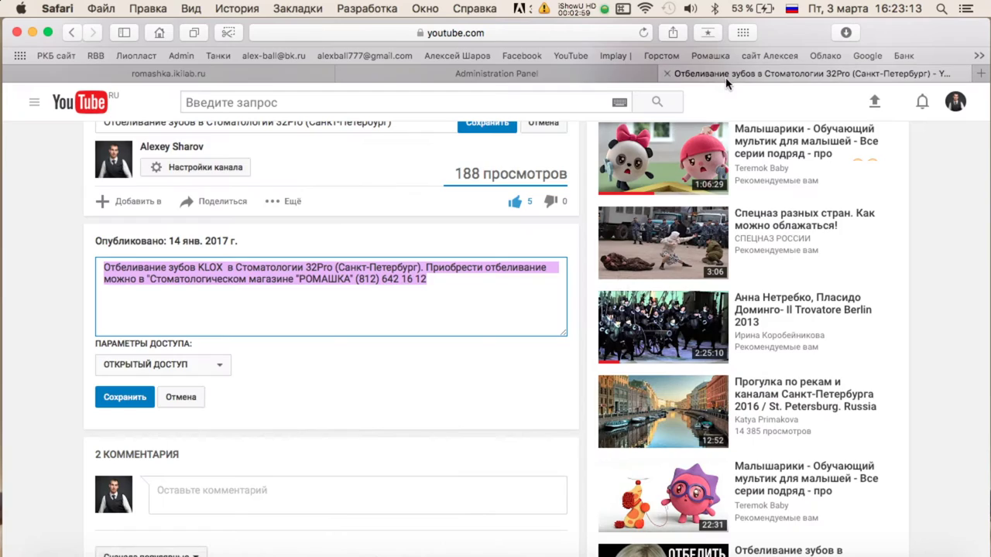
scroll(618, 280, "up", 5)
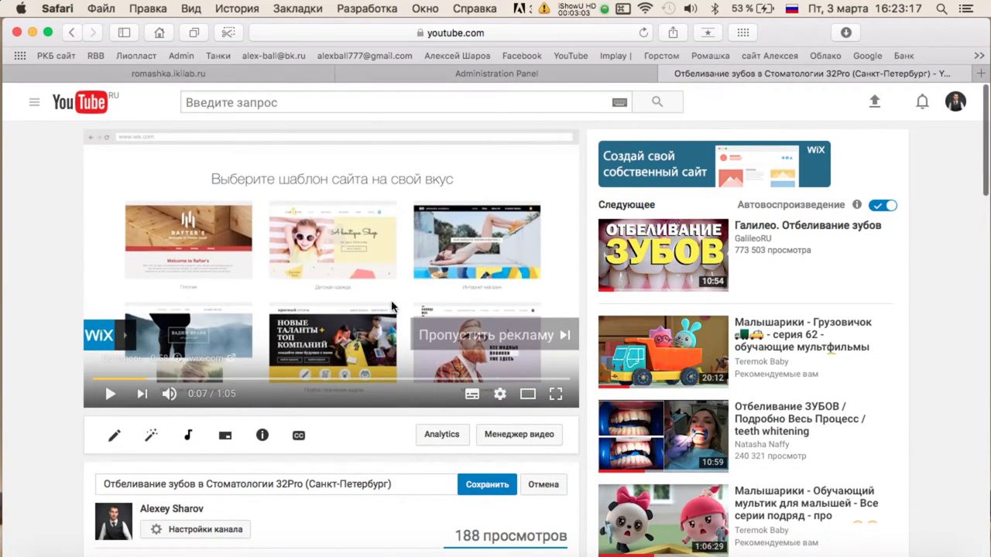
scroll(391, 308, "down", 3)
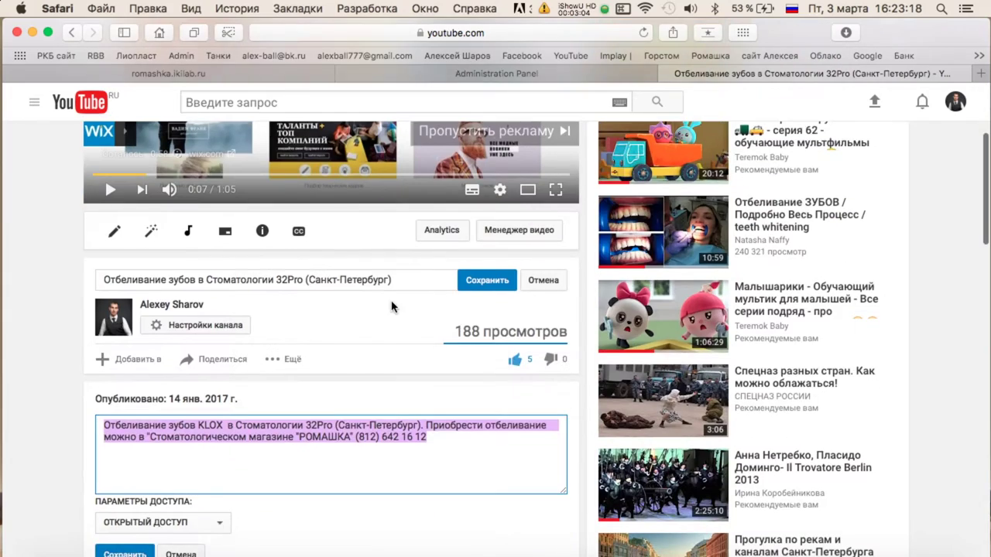
left_click(364, 342)
scroll(409, 380, "down", 3)
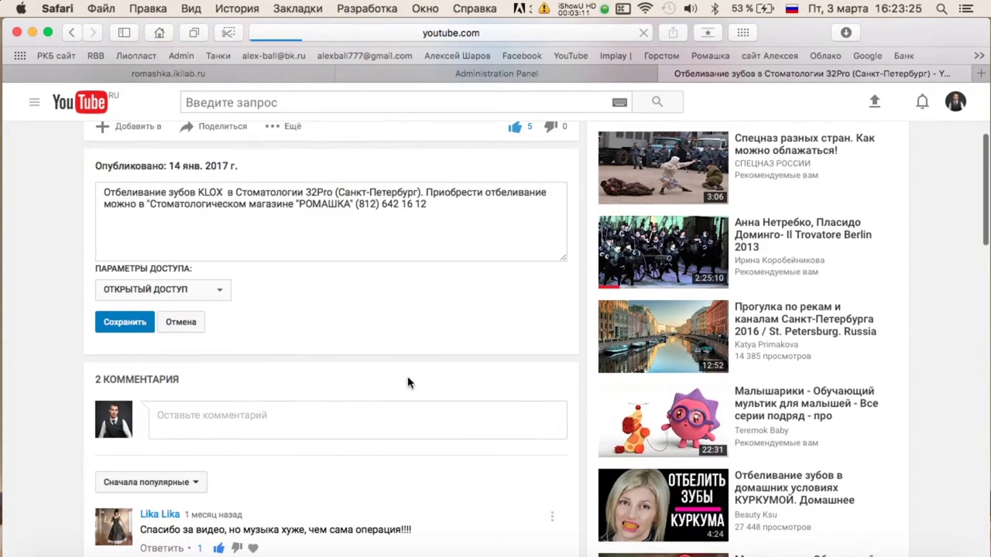
scroll(410, 380, "down", 4)
scroll(717, 317, "down", 3)
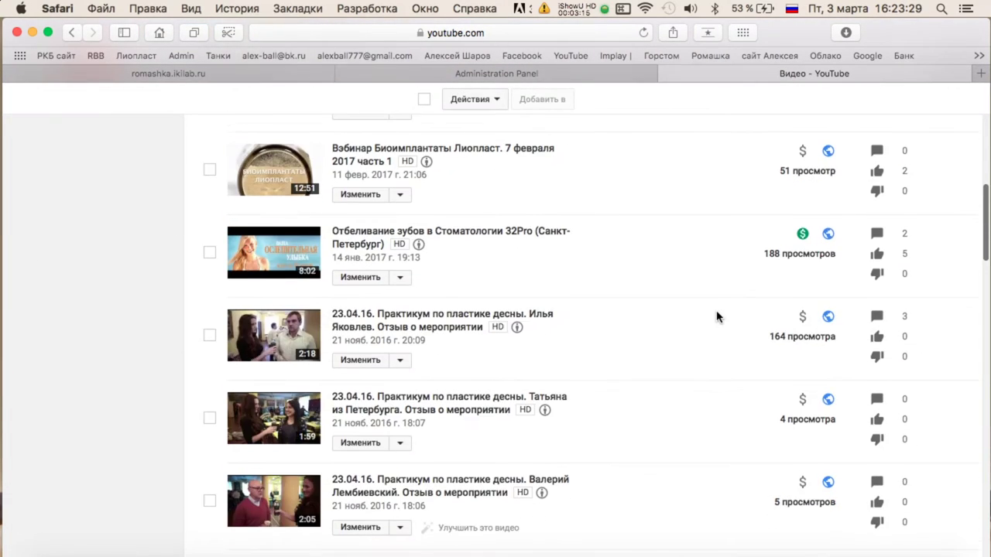
Look at the editing page of the video Отбеливание зубов в Стоматологии 32Pro, dismiss its hint and return to the video list.
mouse_move(802, 235)
left_click(371, 278)
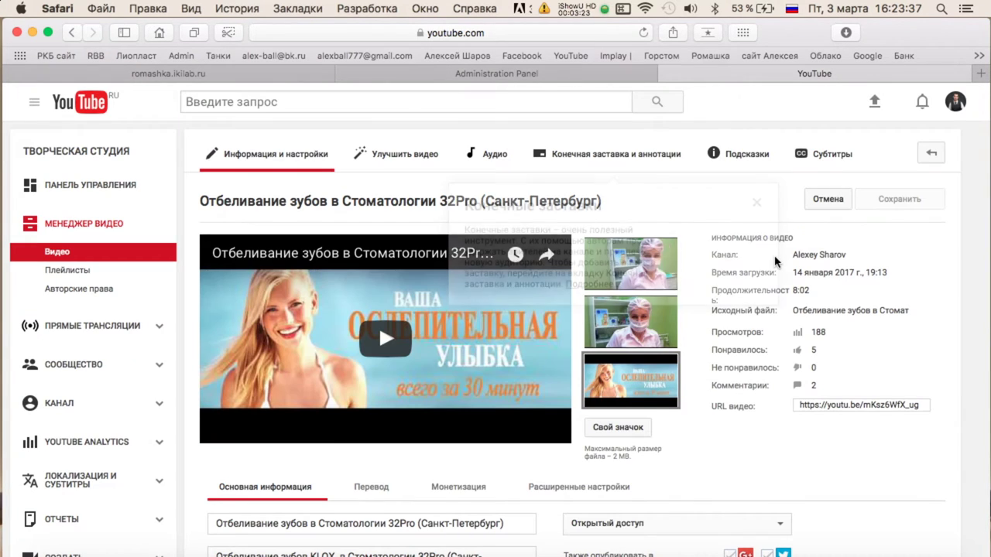
left_click(758, 201)
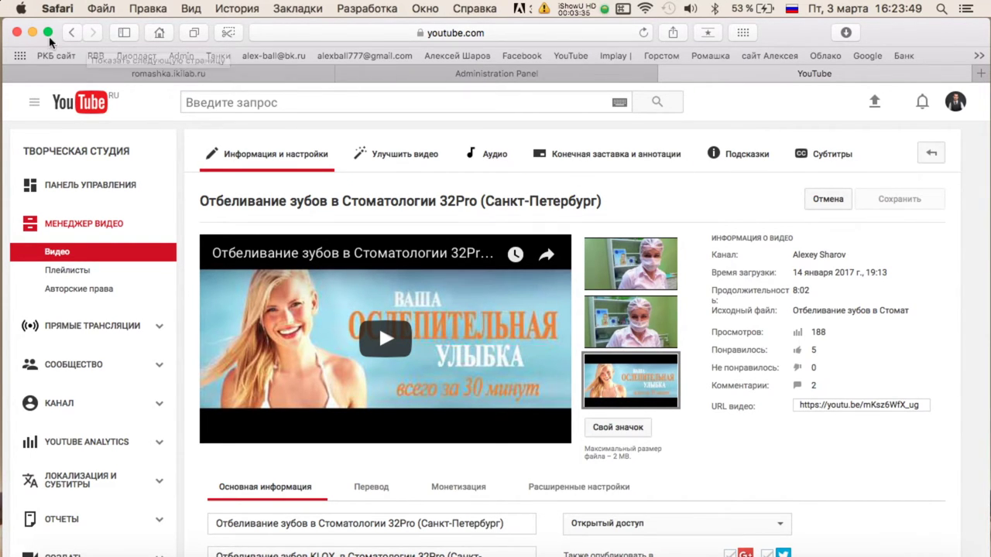
left_click(72, 33)
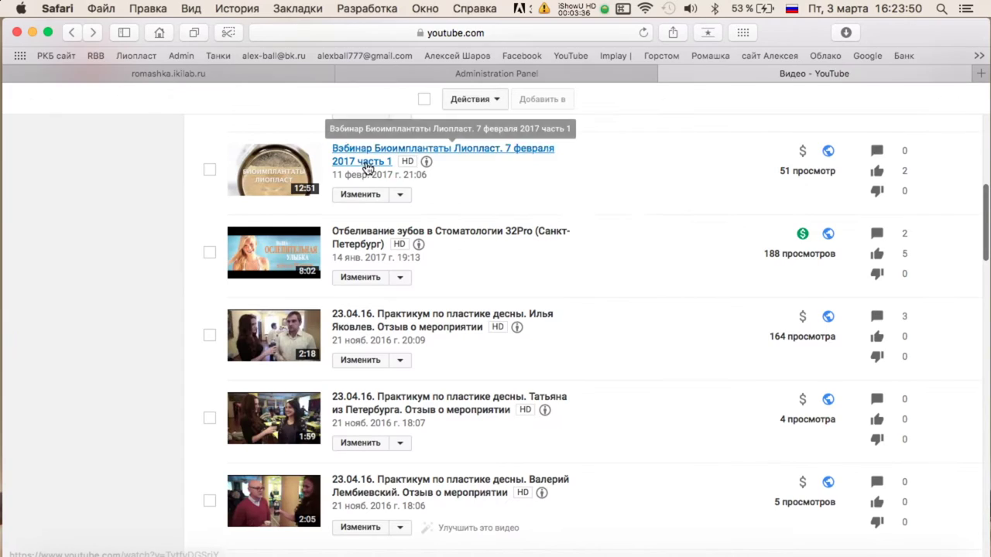
Turn on ad monetization for the video Вэбинар Биоимплантаты Лиопласт. 7 февраля 2017 часть 1 and save it.
left_click(803, 149)
scroll(786, 224, "down", 3)
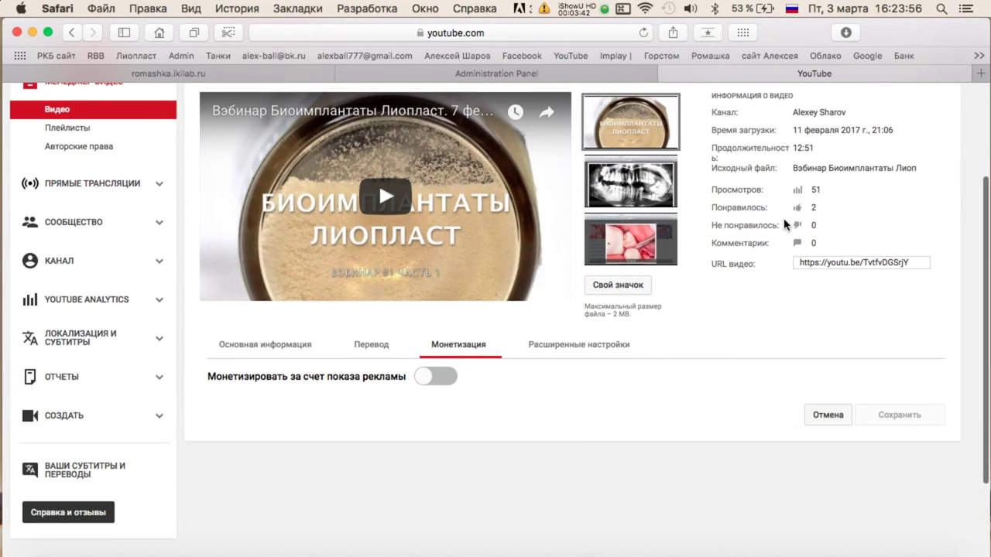
left_click(436, 377)
scroll(550, 400, "down", 10)
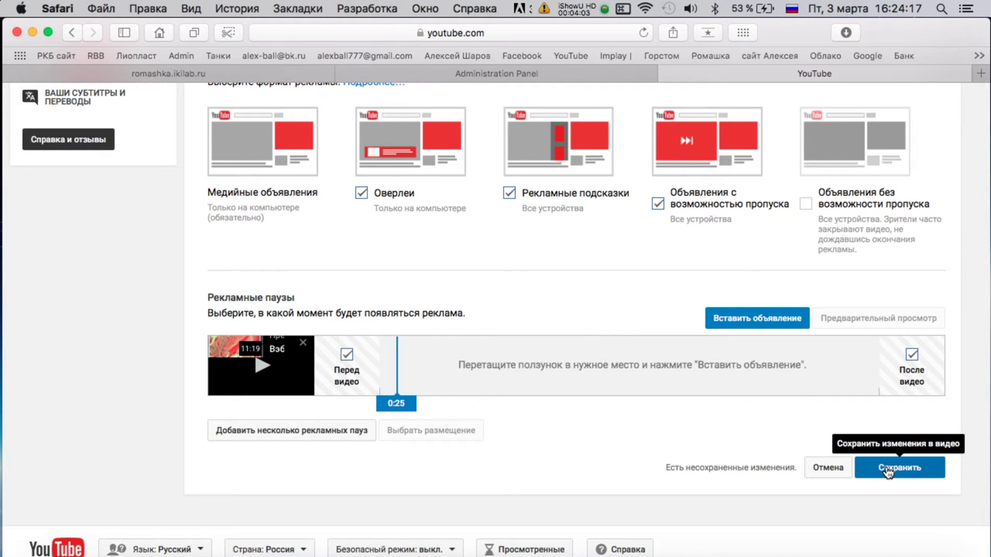
left_click(888, 470)
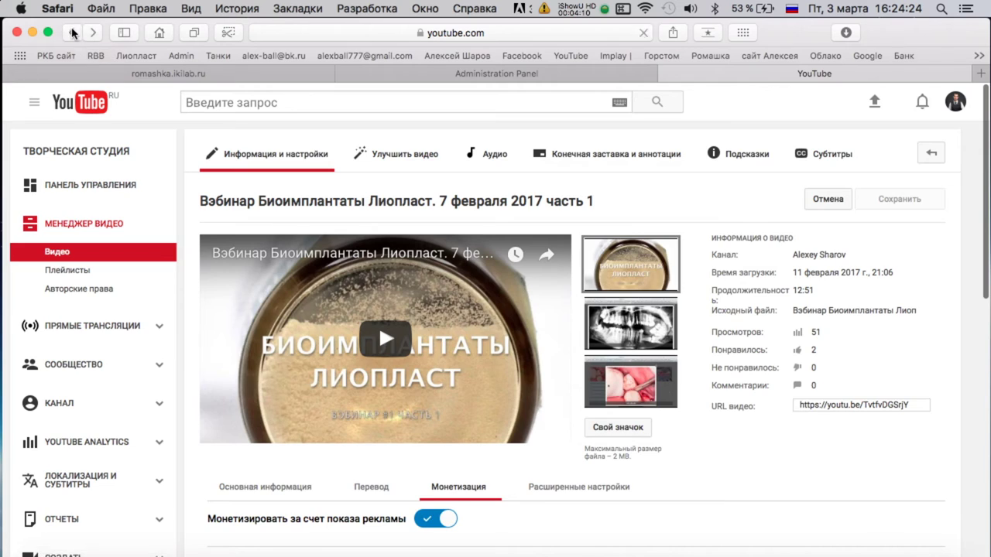
Return to the admin panel, review the saved category form and go back to the Категории видео list.
left_click(445, 74)
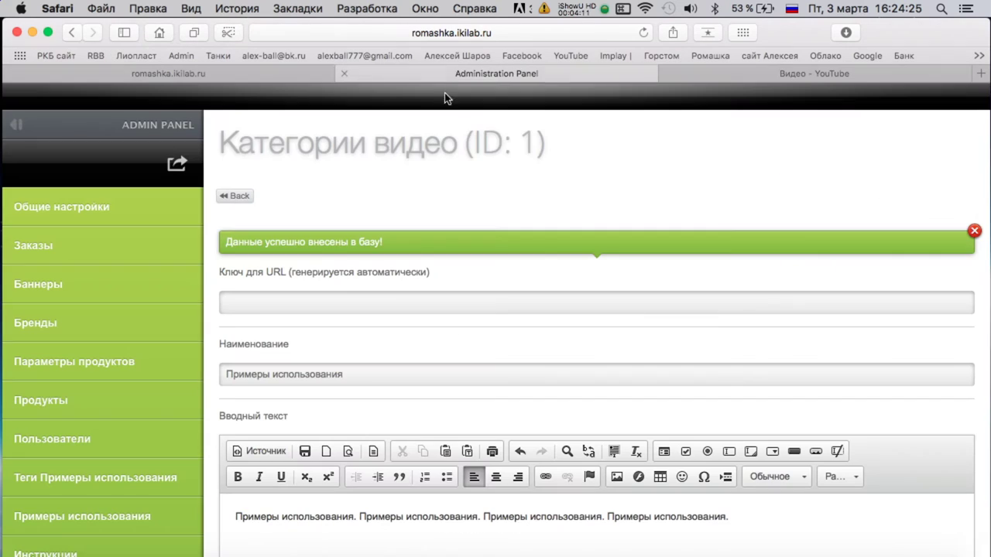
scroll(412, 335, "down", 10)
scroll(414, 336, "up", 10)
left_click(234, 196)
Reload the site's home page to check it after the category change.
left_click(230, 74)
key("super+r")
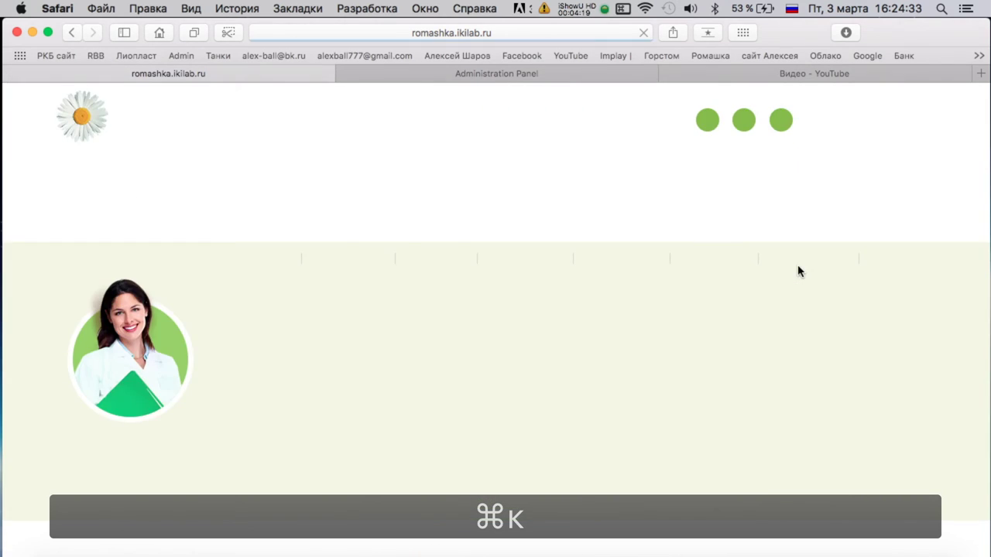
scroll(799, 270, "up", 7)
scroll(800, 271, "up", 10)
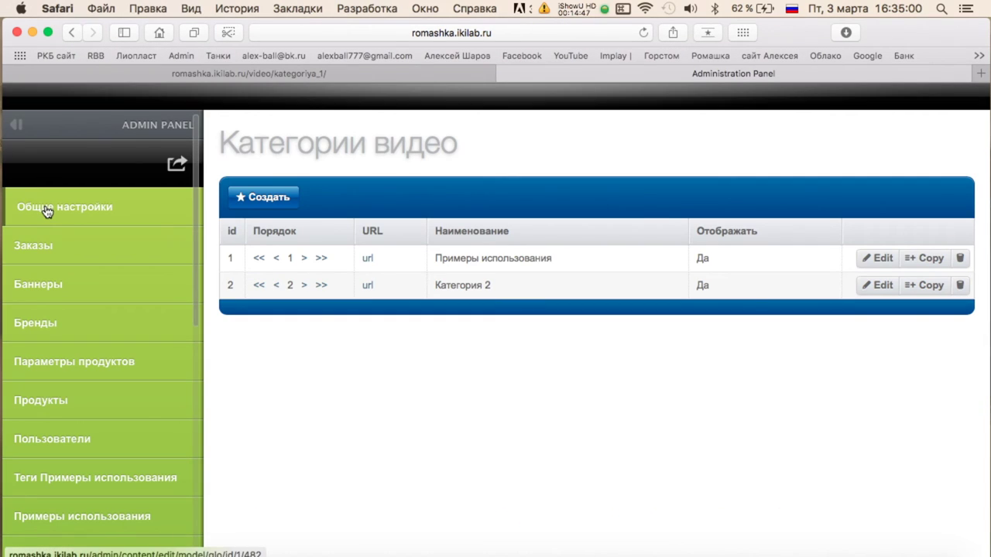
Open Общие настройки in the admin panel and look through the home page texts and headings.
left_click(47, 209)
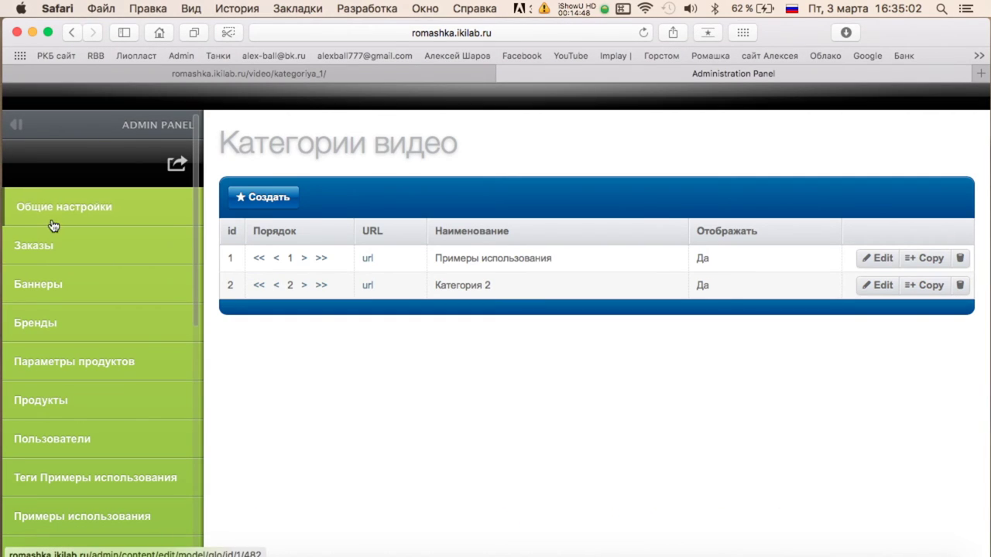
scroll(480, 312, "down", 10)
scroll(480, 314, "down", 10)
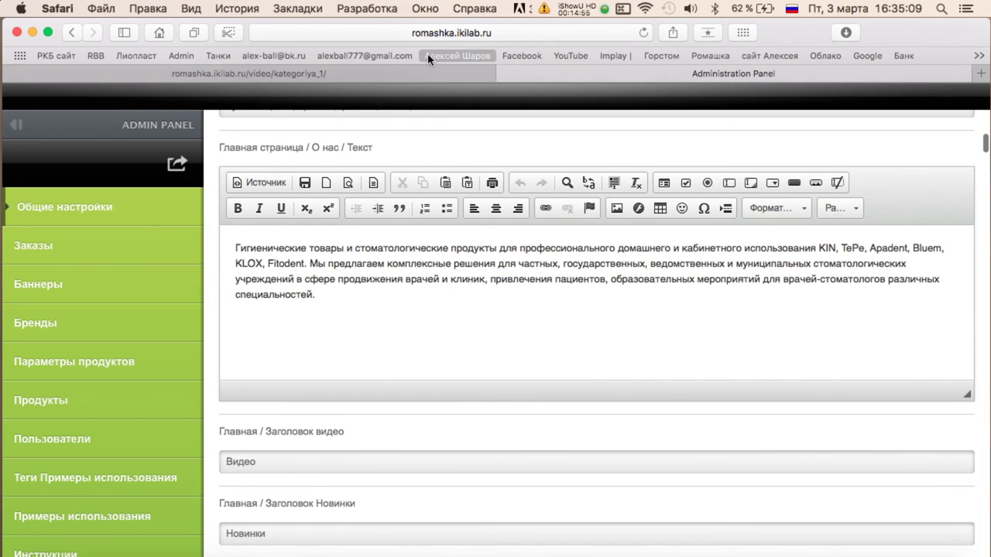
Check the site's Видео page, examining the category list, intro text and video captions.
left_click(421, 74)
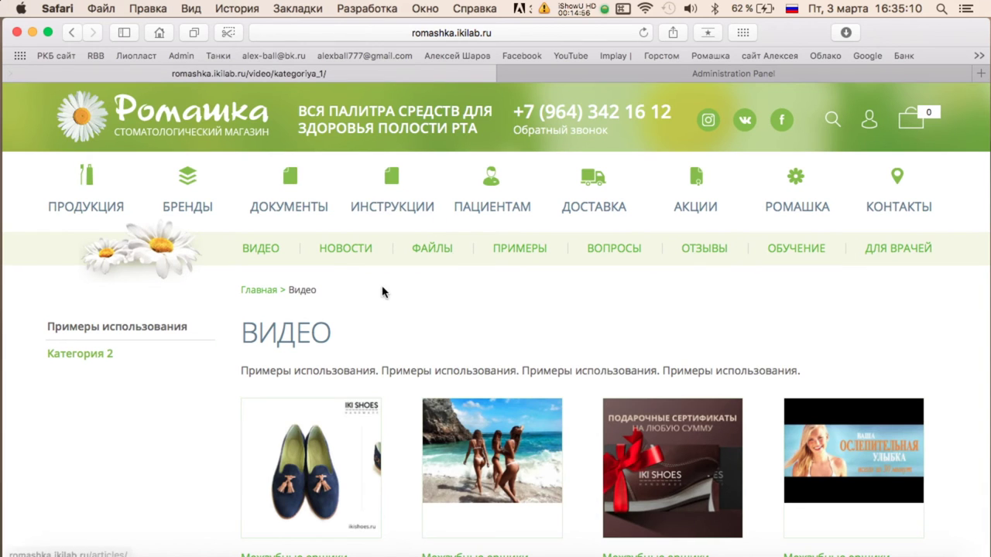
left_click(266, 249)
scroll(627, 260, "down", 5)
scroll(627, 257, "up", 3)
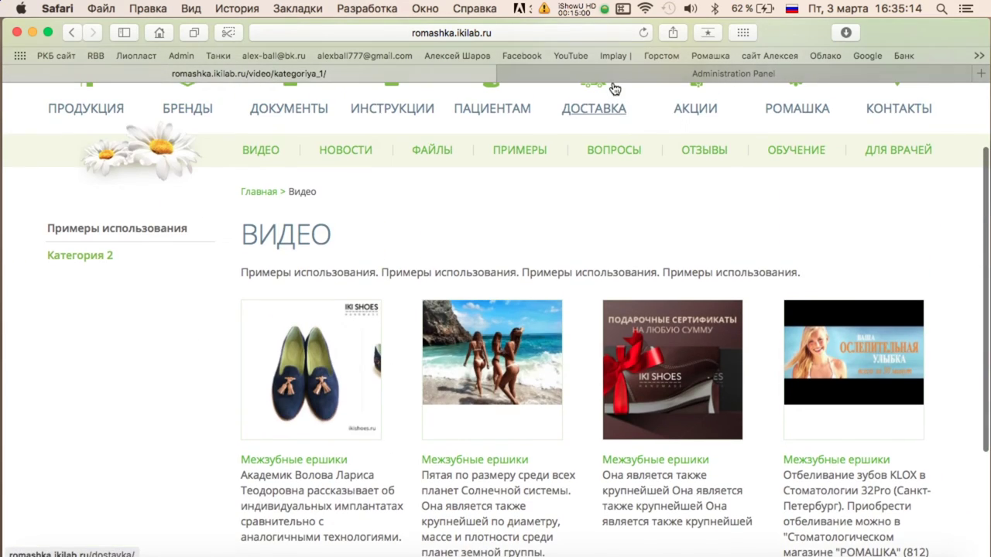
Return to the admin panel and open the Видео section.
left_click(620, 74)
scroll(62, 403, "down", 5)
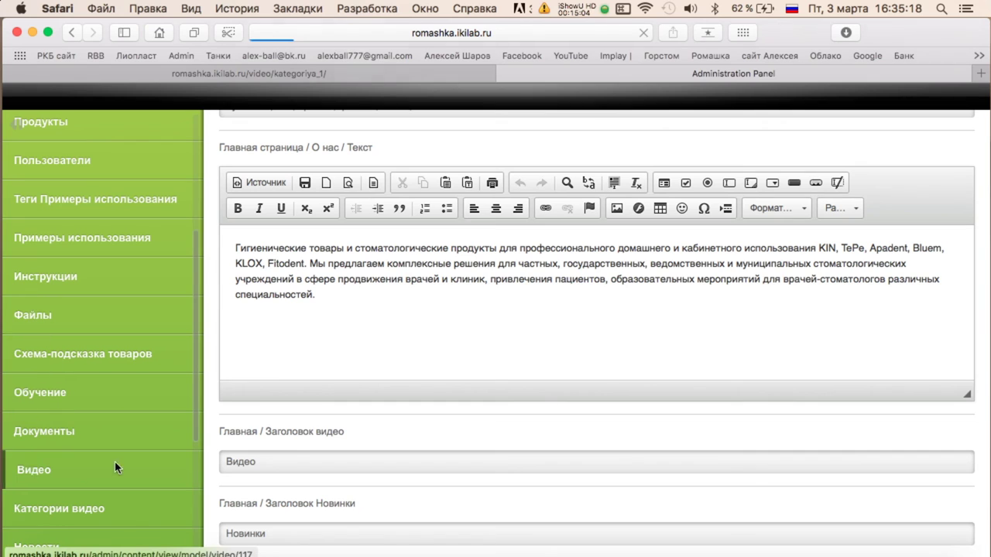